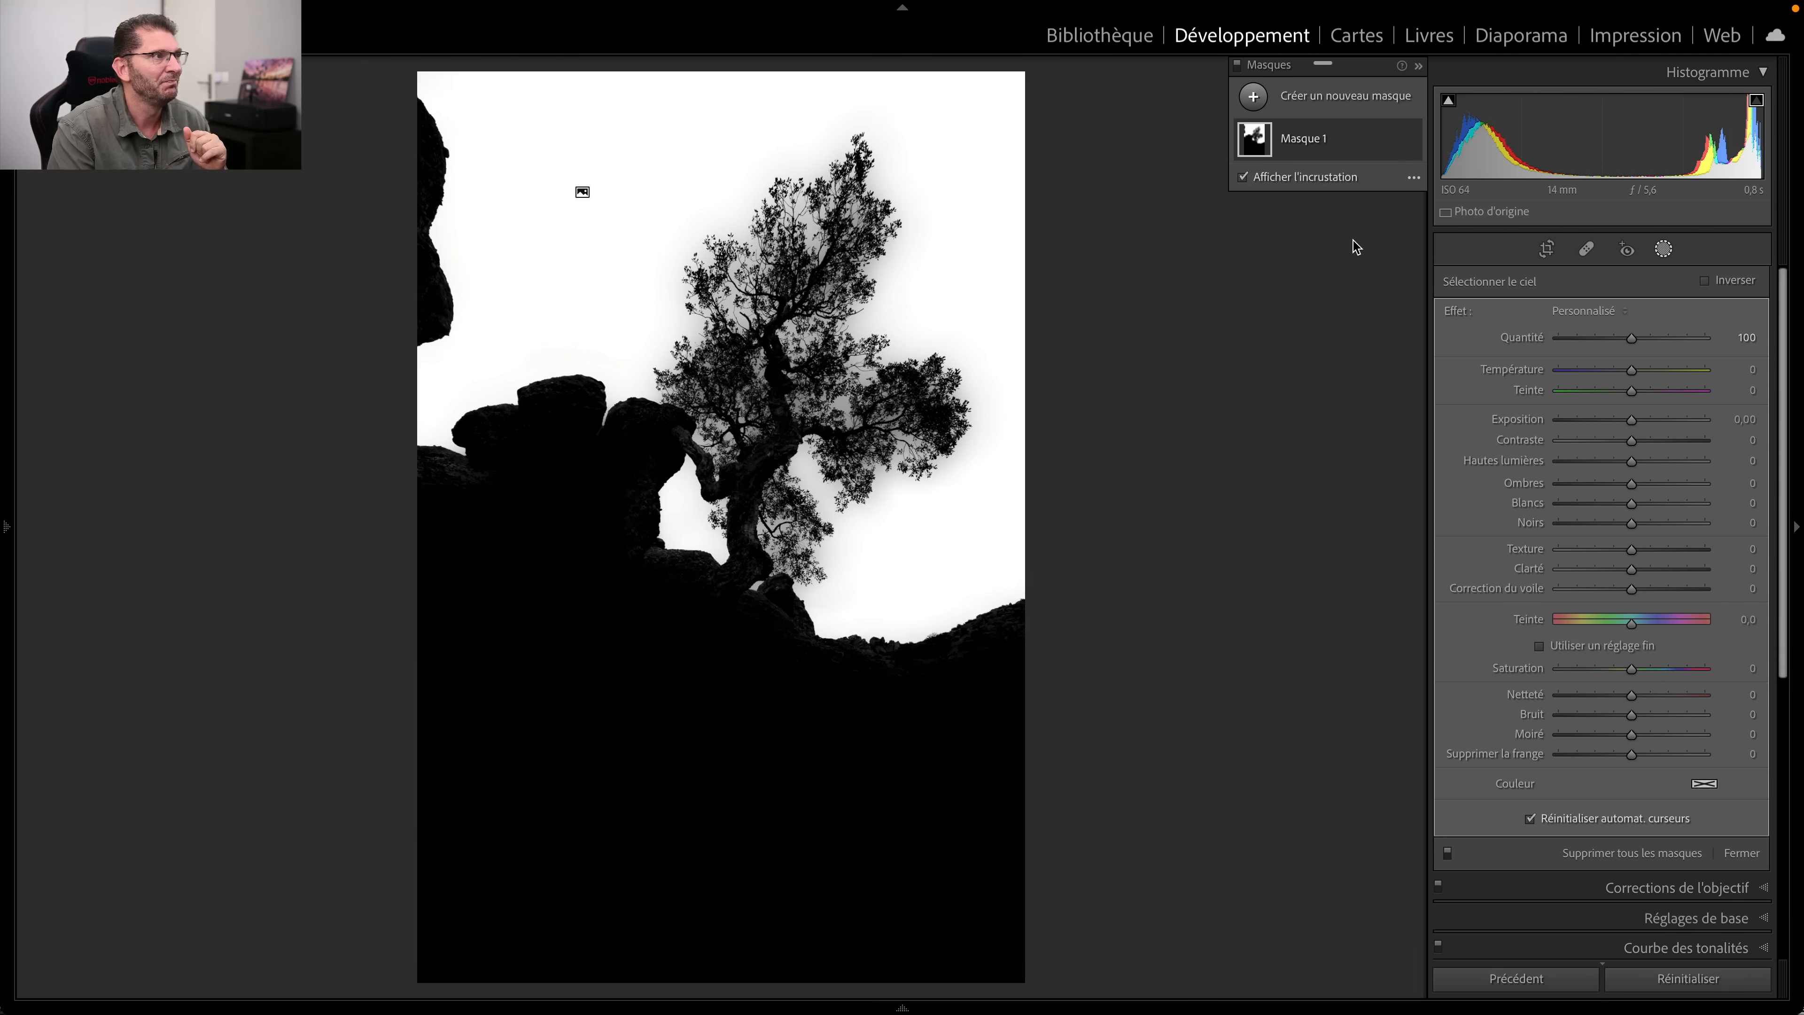
# Step: Hide the mask overlay, lower the sky mask's exposure to −3,43 and inspect the foliage edges up close
pyautogui.press('o')
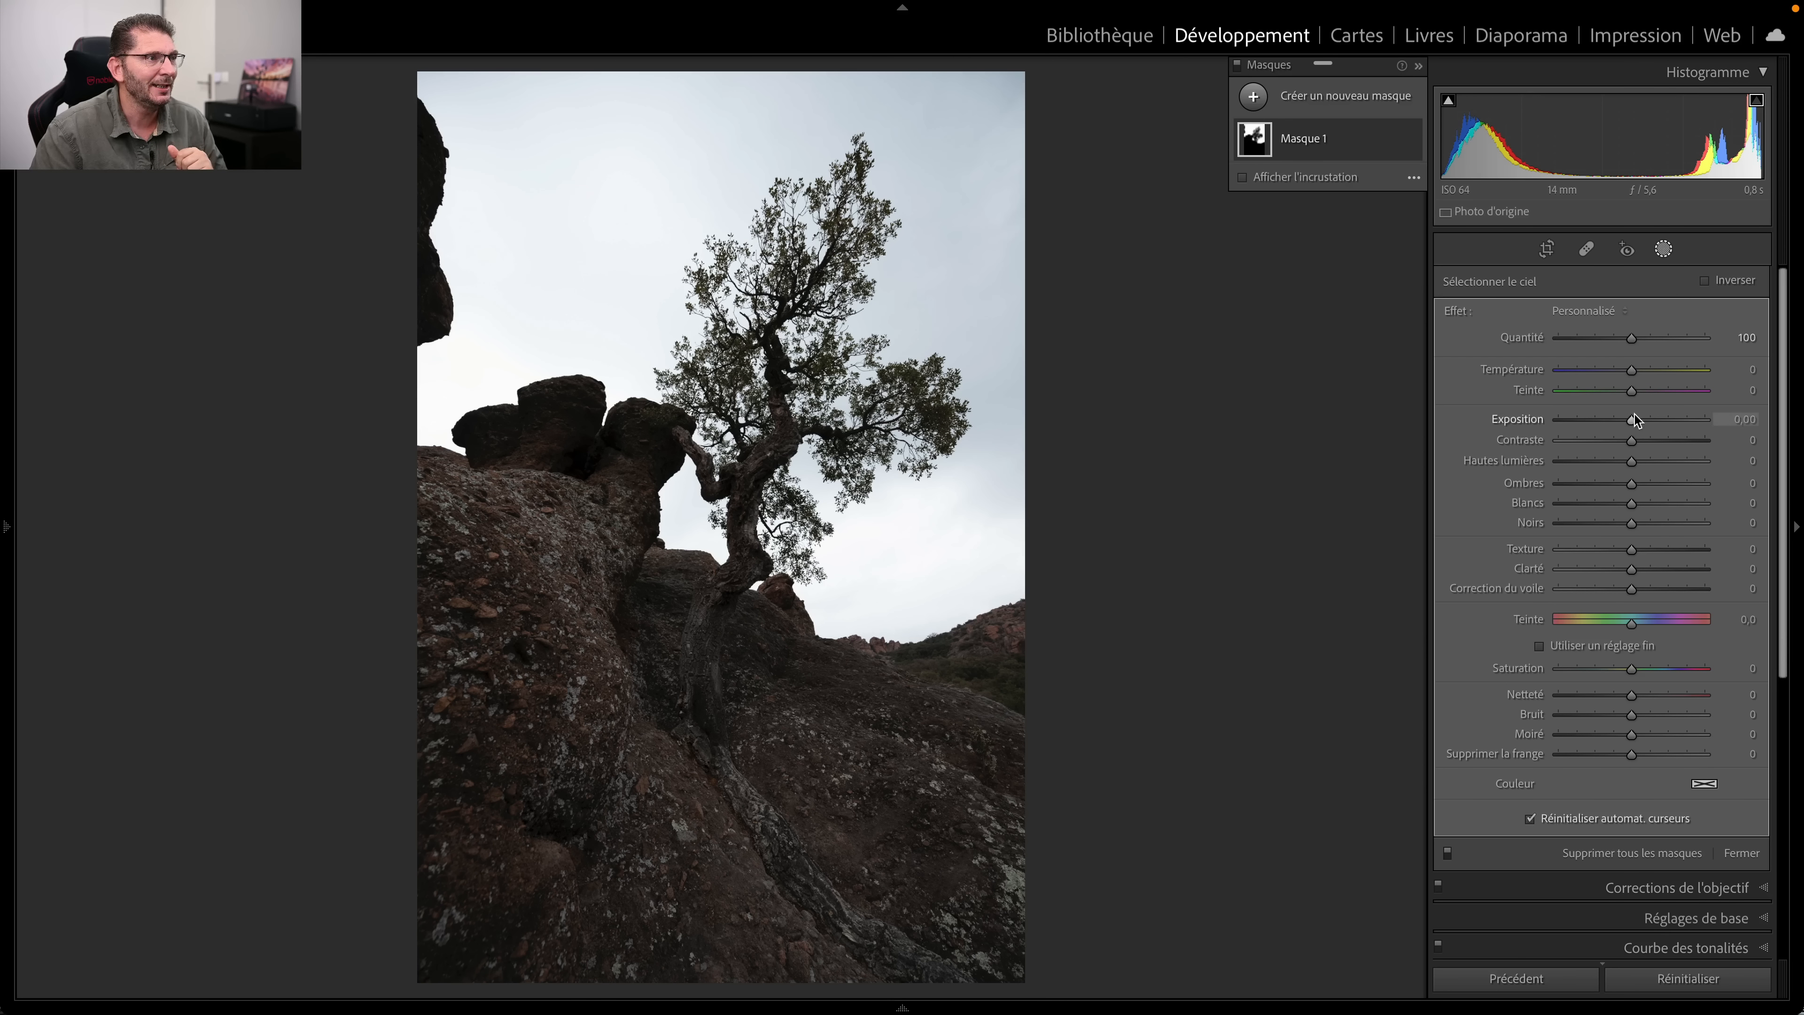
pyautogui.moveTo(1633, 420); pyautogui.dragTo(1568, 419)
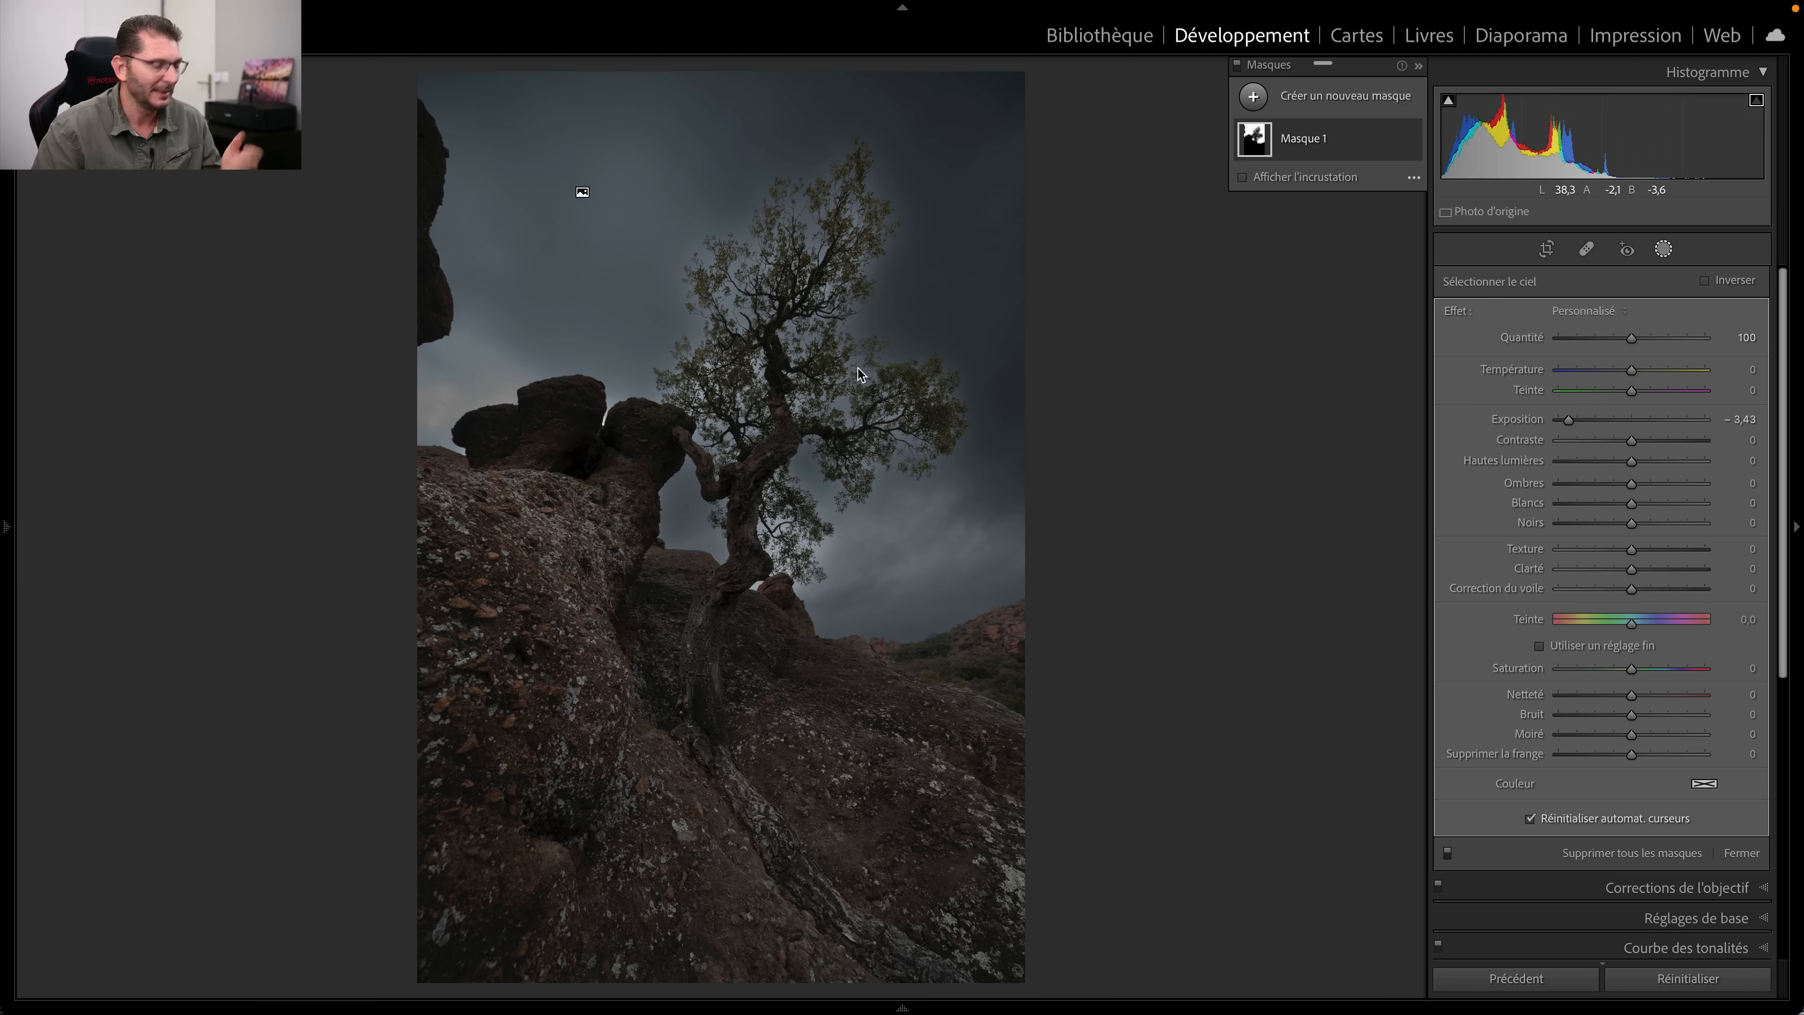
pyautogui.press('super+equal')
pyautogui.press('super+equal')
pyautogui.press('super+equal')
pyautogui.press('super+equal')
pyautogui.press('super+equal')
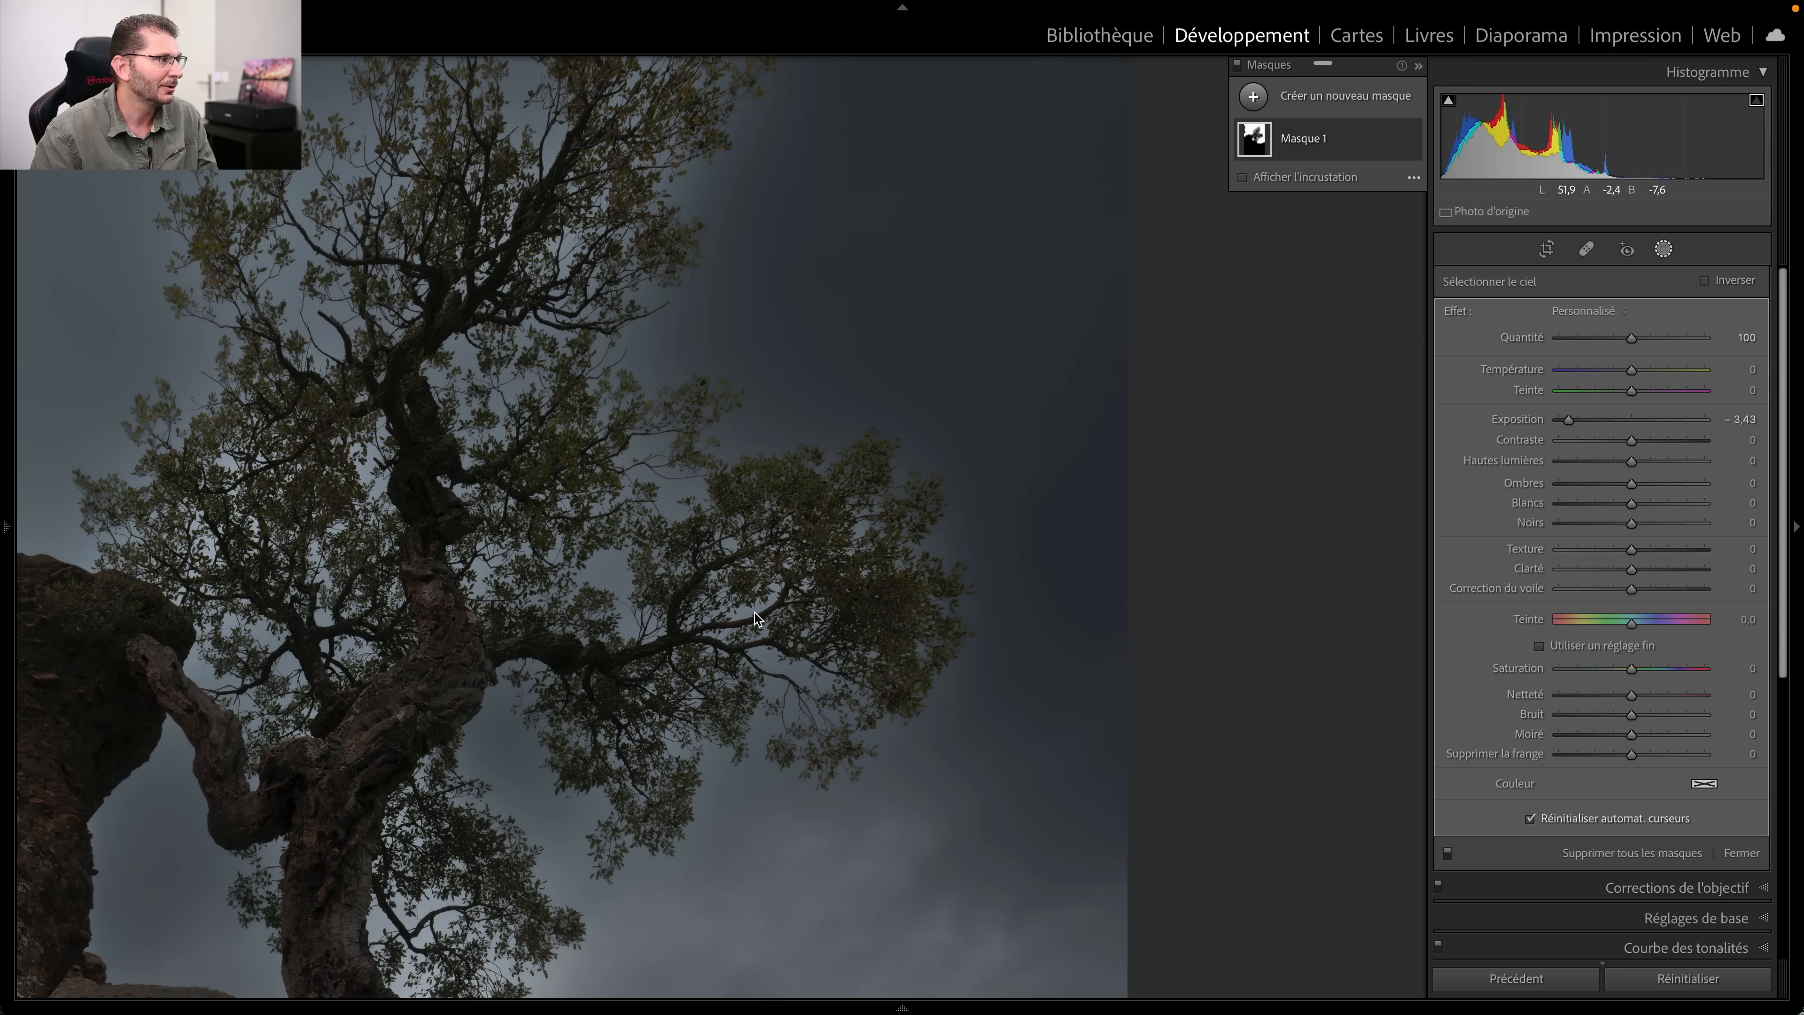
# Step: Capture a screenshot of the whole photo with the sky mask's black-and-white overlay shown, and open it in Photoshop
pyautogui.click(1321, 137)
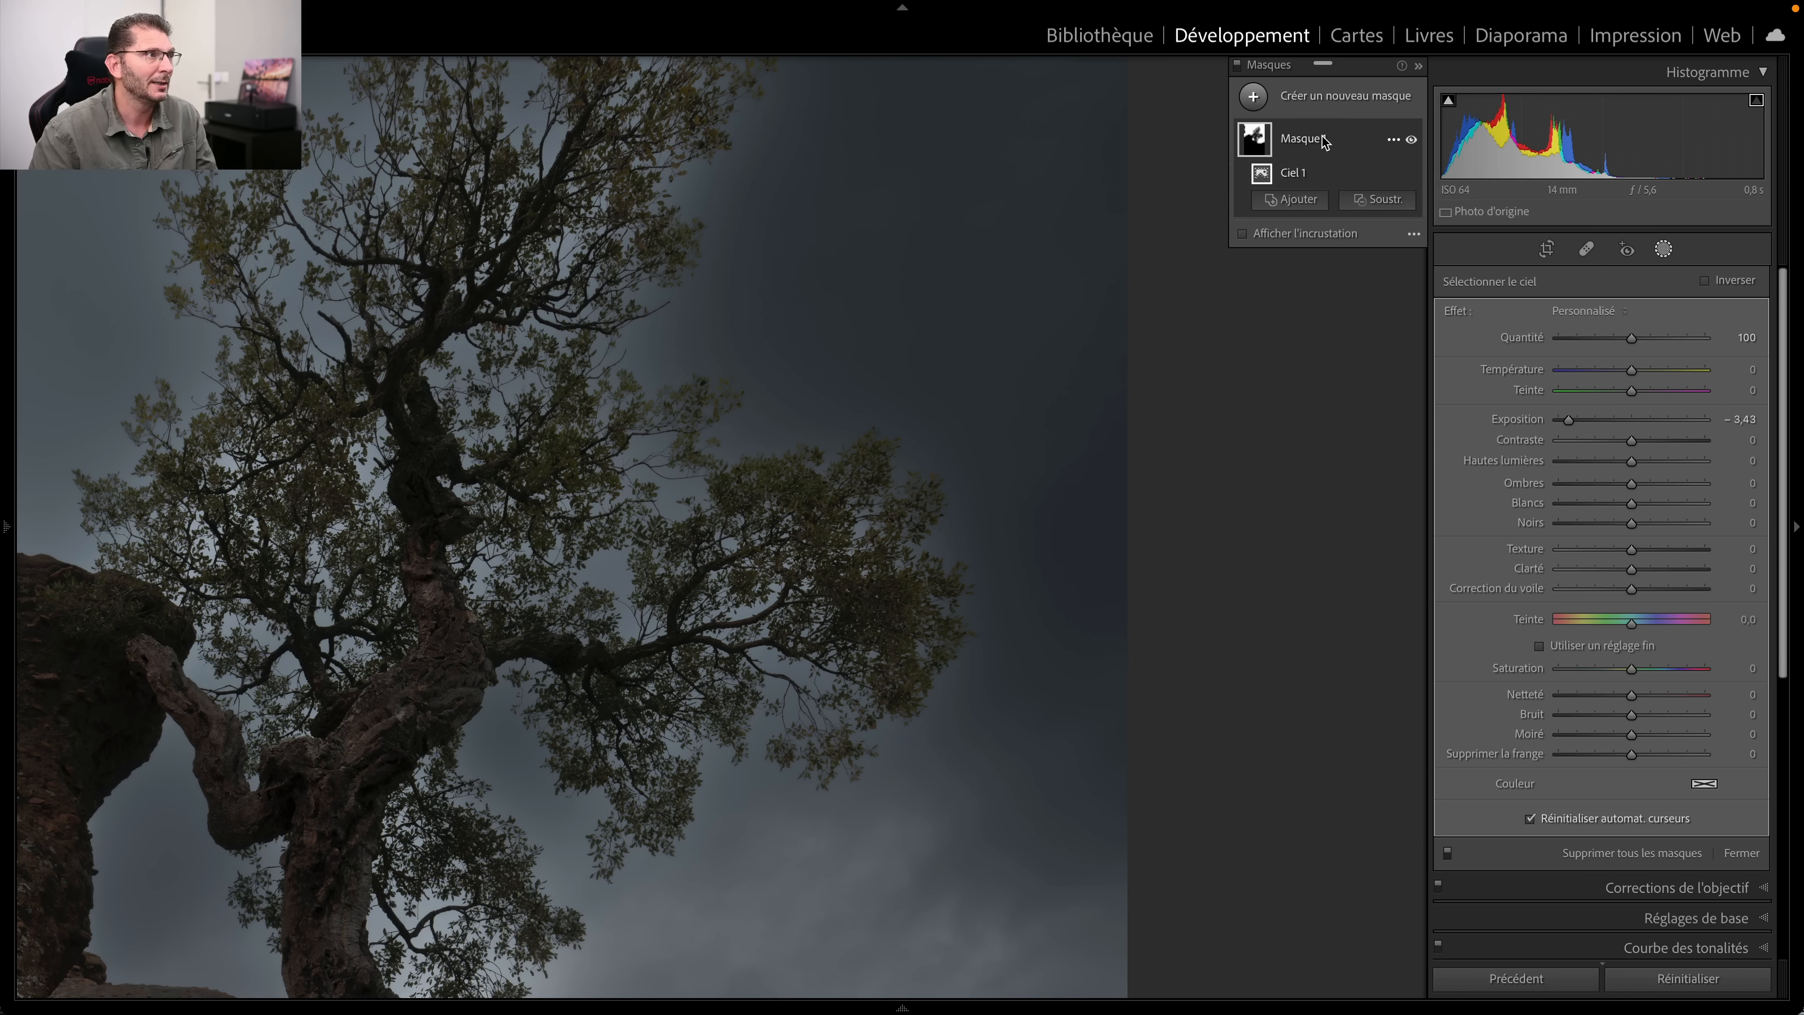
pyautogui.press('o')
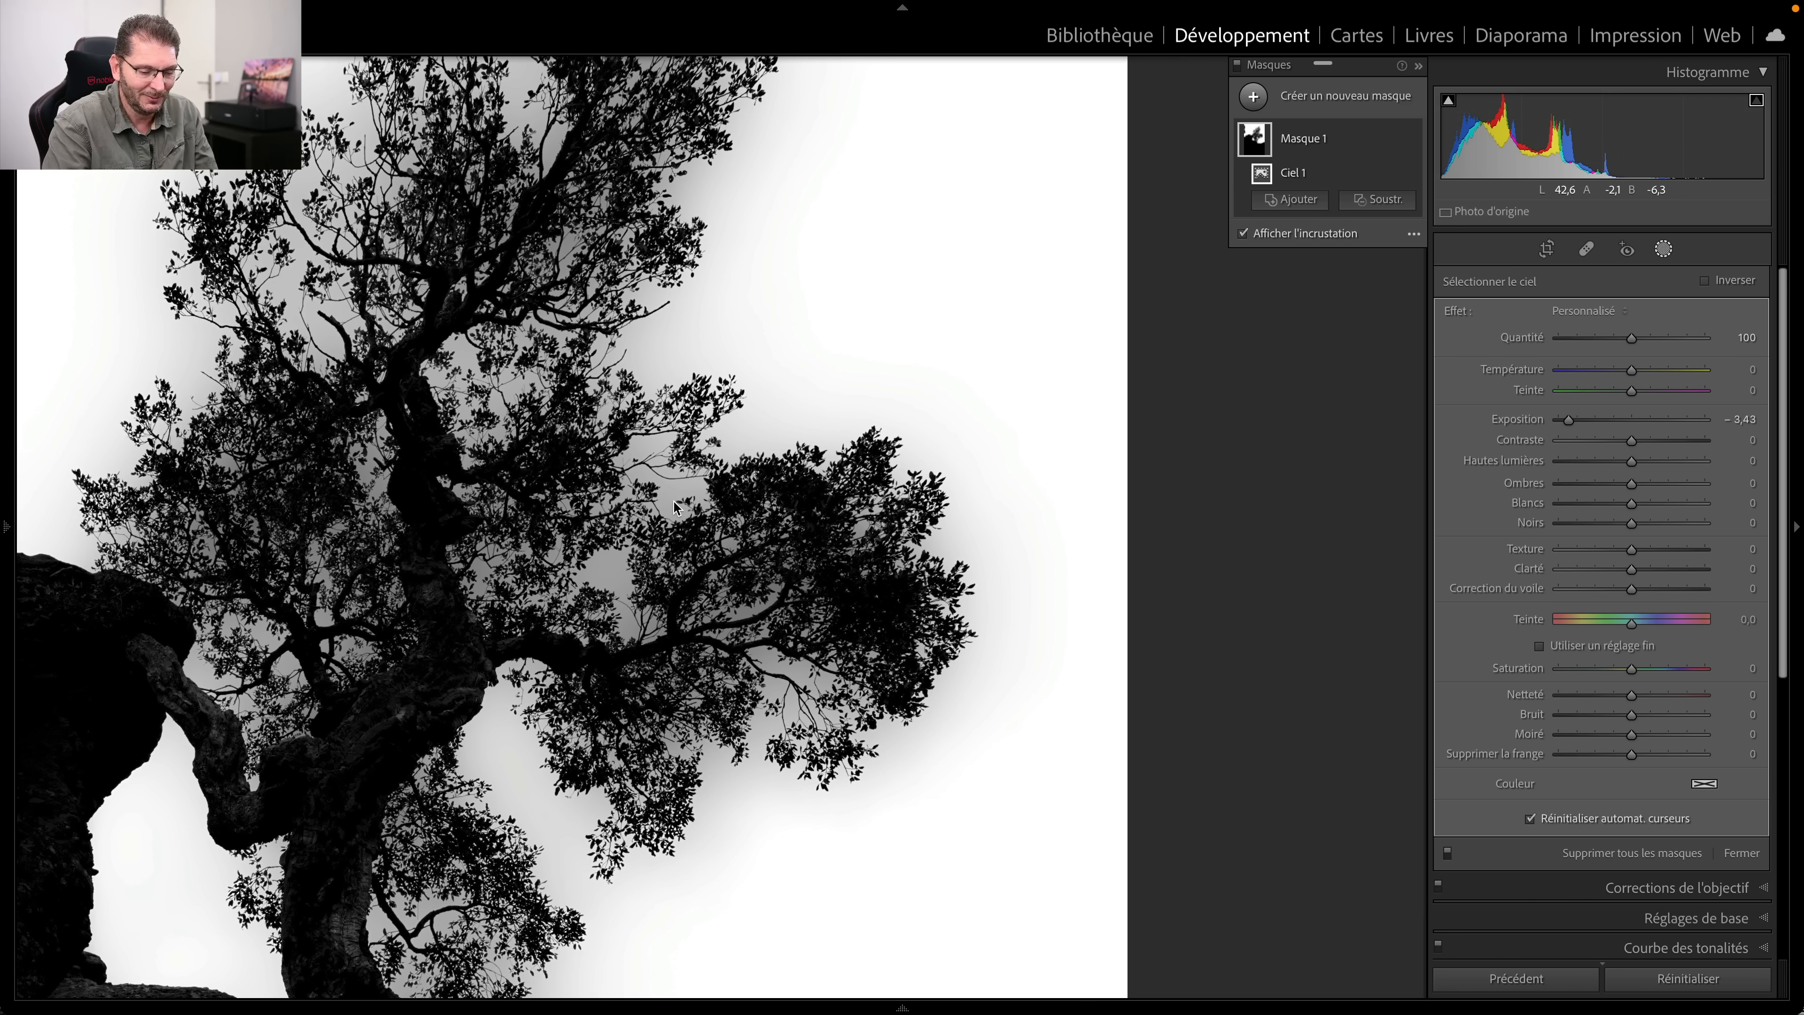
pyautogui.press('shift+super+4')
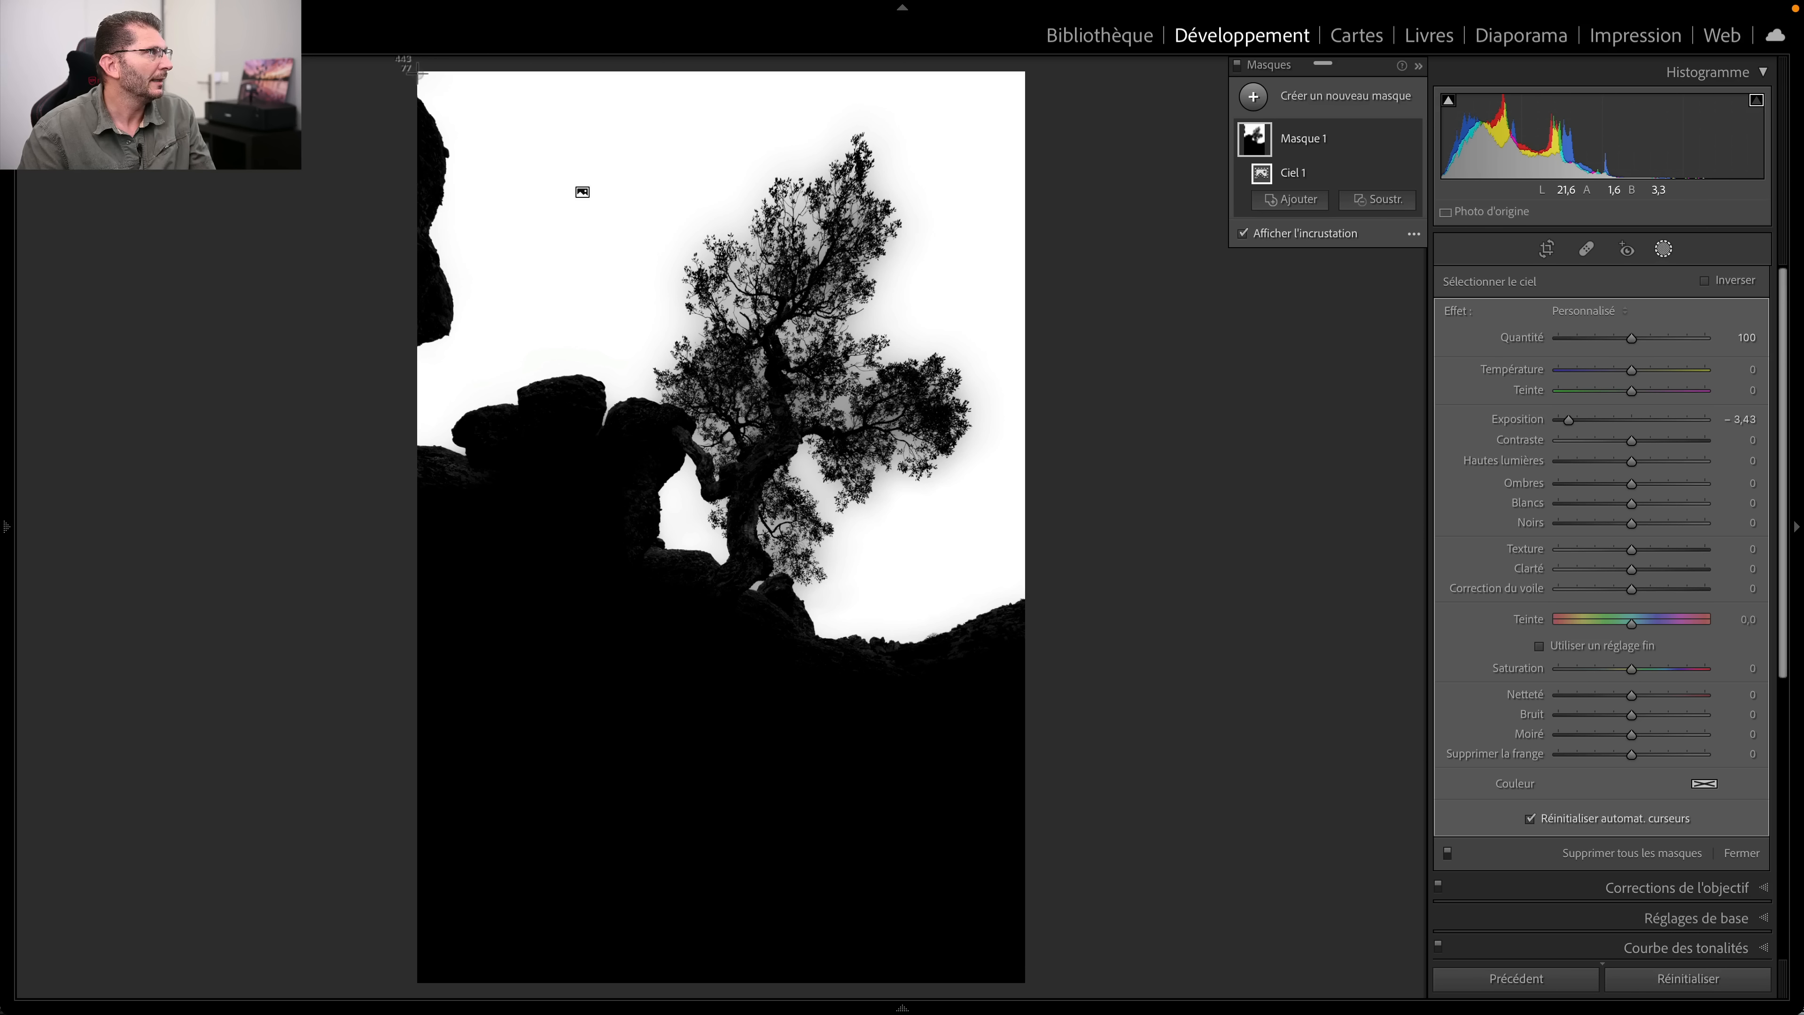
pyautogui.moveTo(416, 71); pyautogui.dragTo(1028, 984)
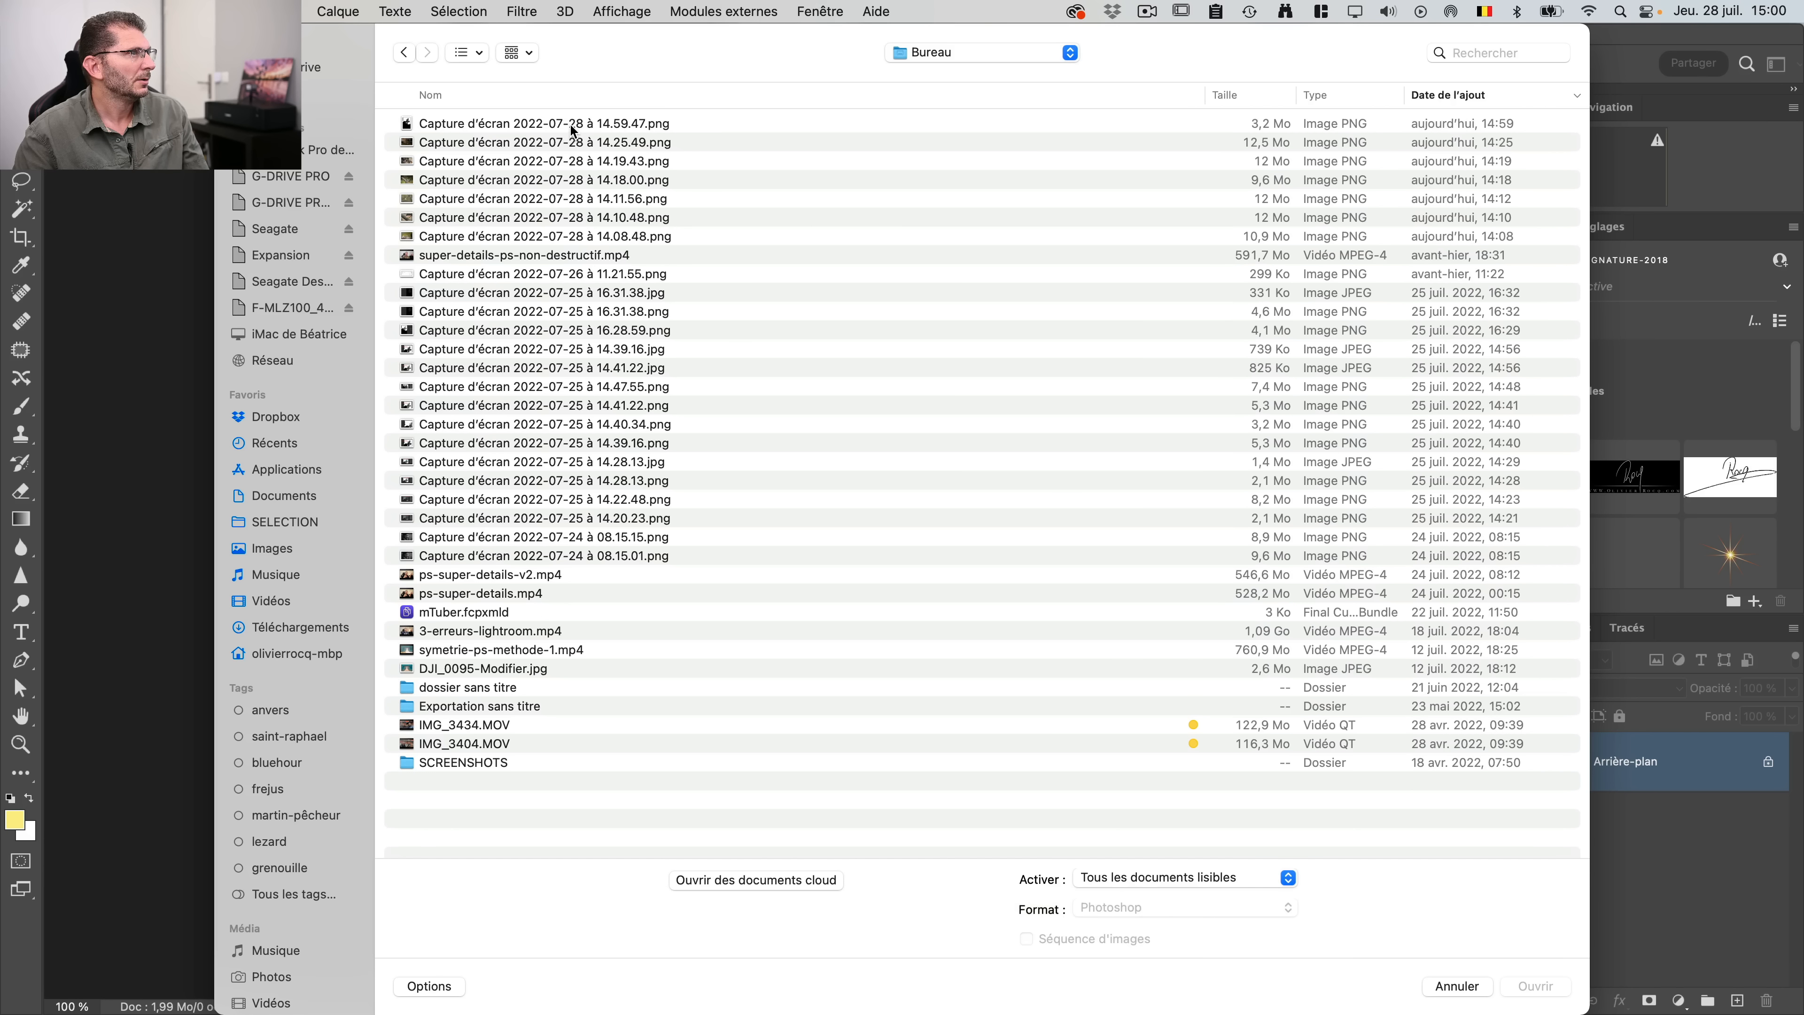
pyautogui.doubleClick(572, 124)
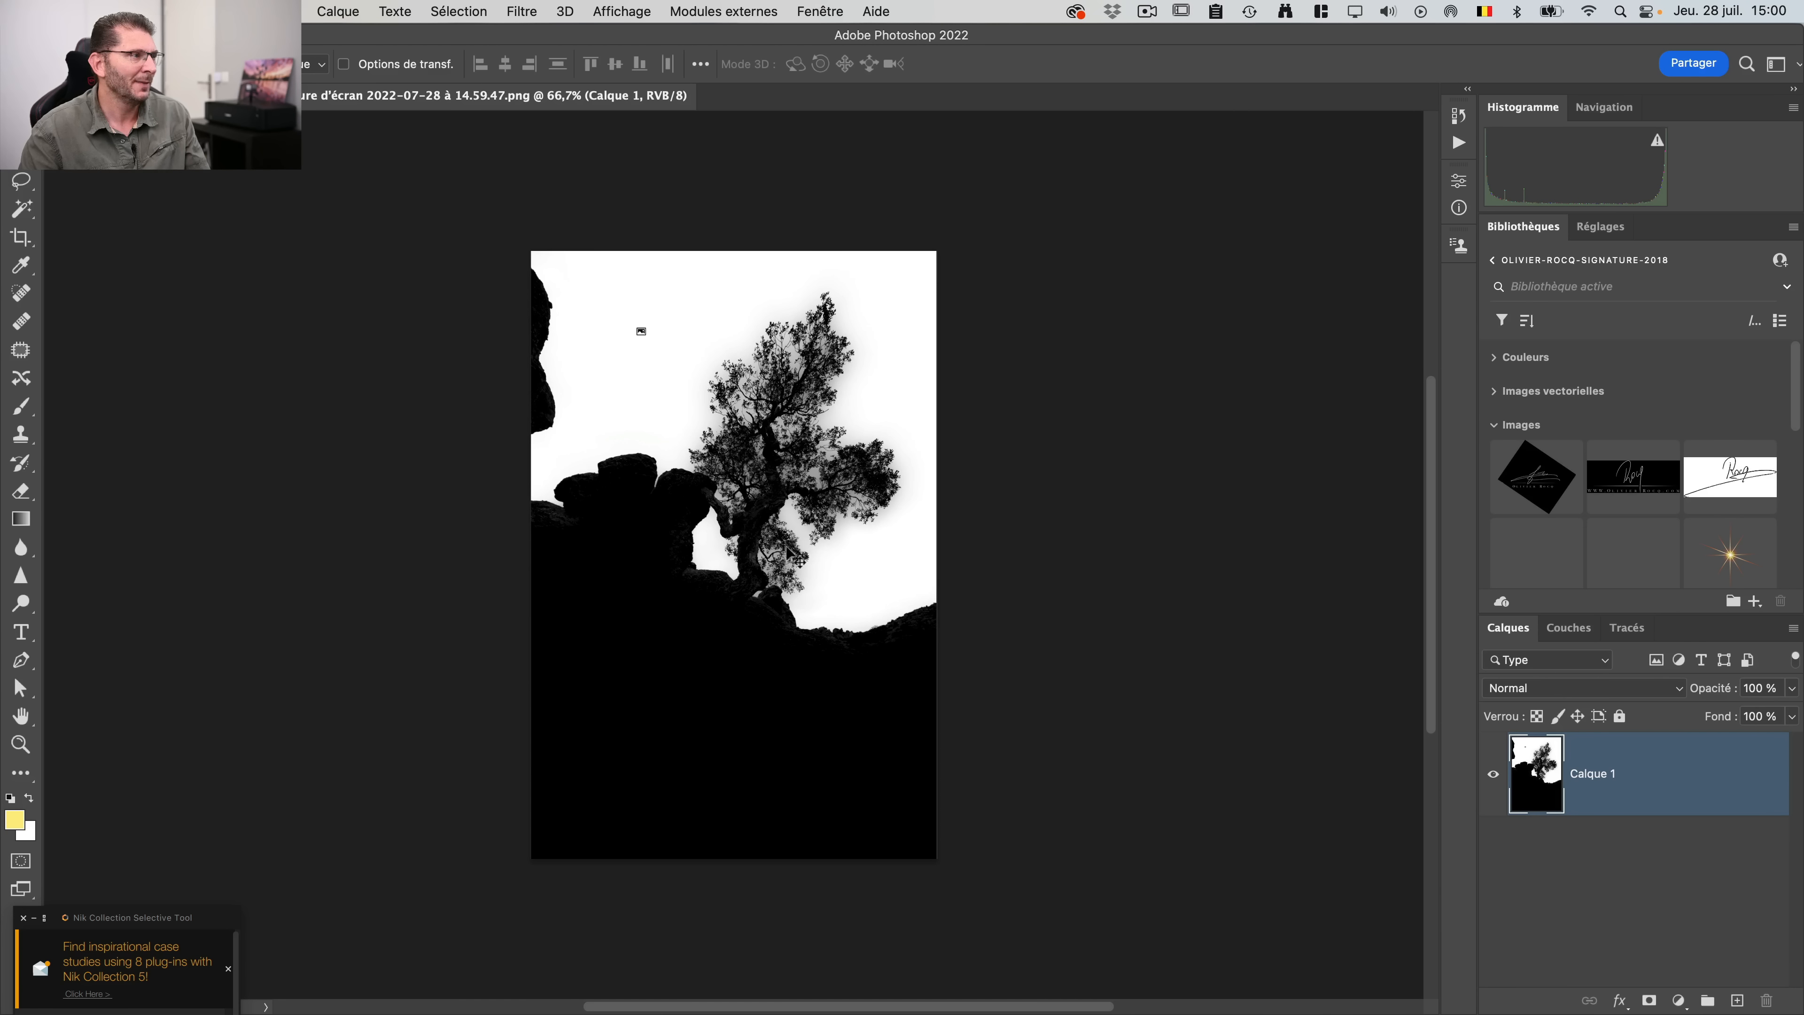
pyautogui.press('super+equal')
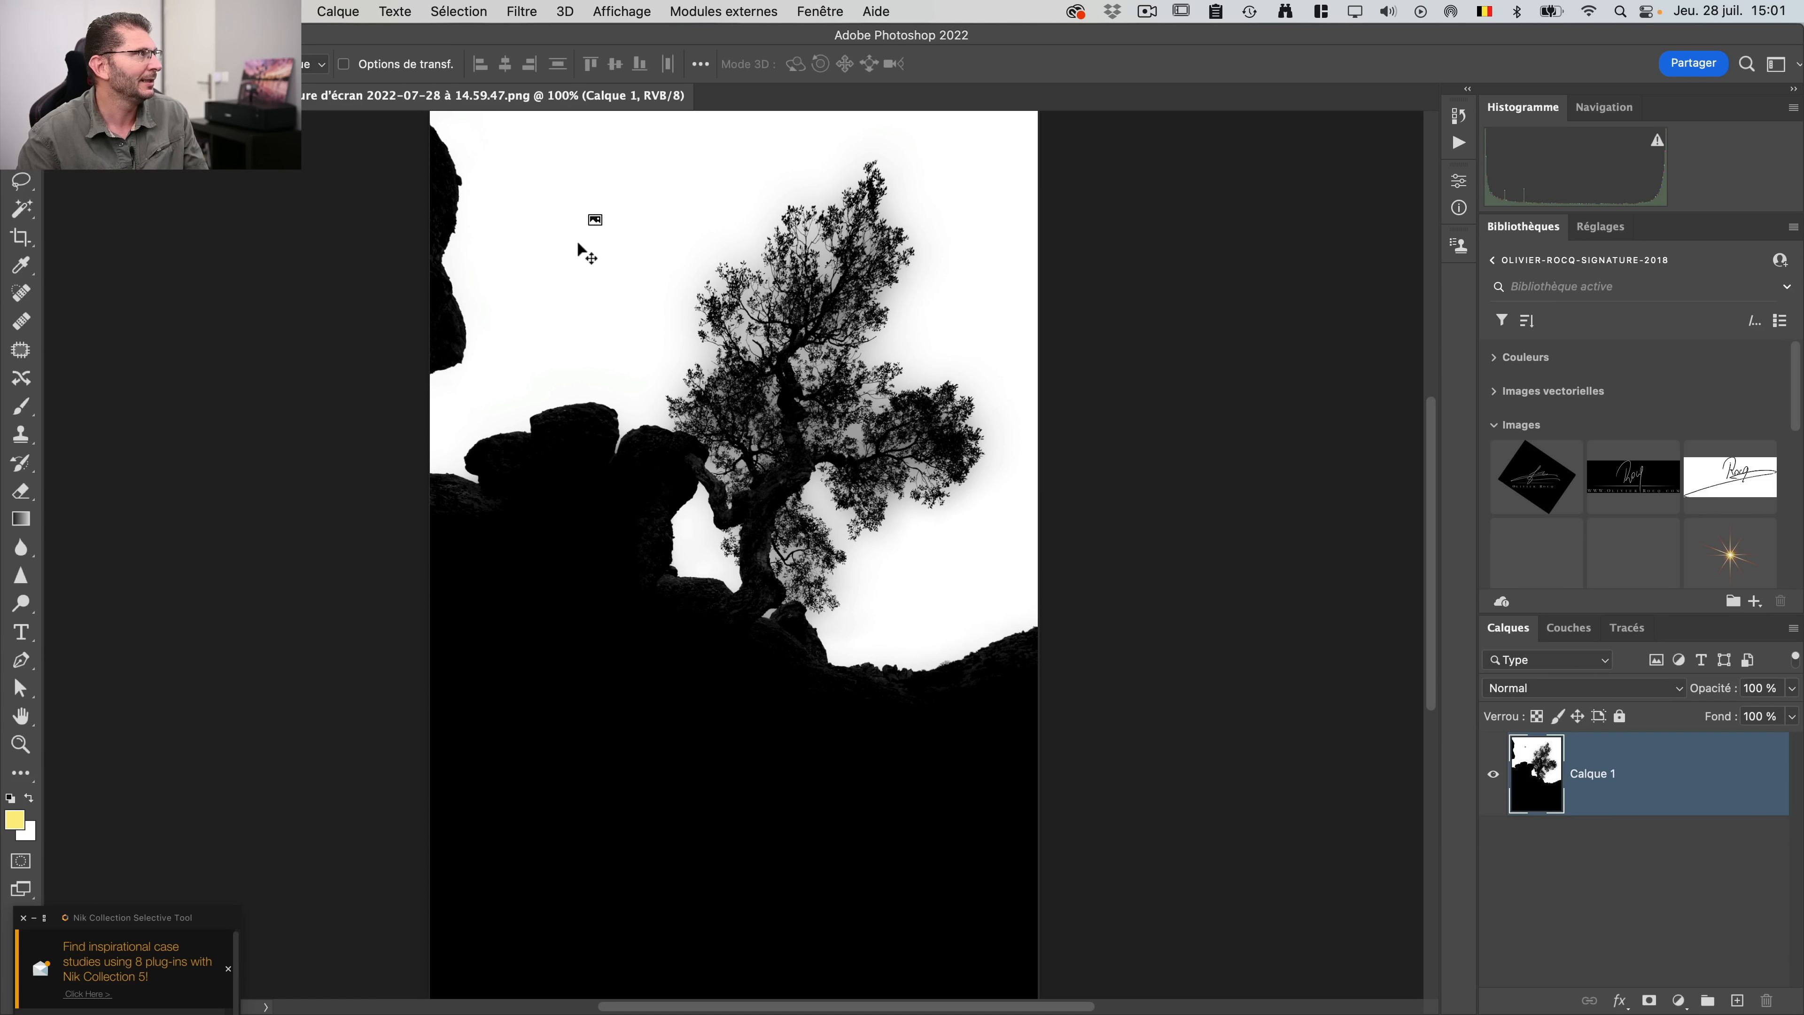
# Step: Set the screenshot's Levels input black point to 43 and white point to 137, and switch back to Lightroom Classic
pyautogui.click(216, 11)
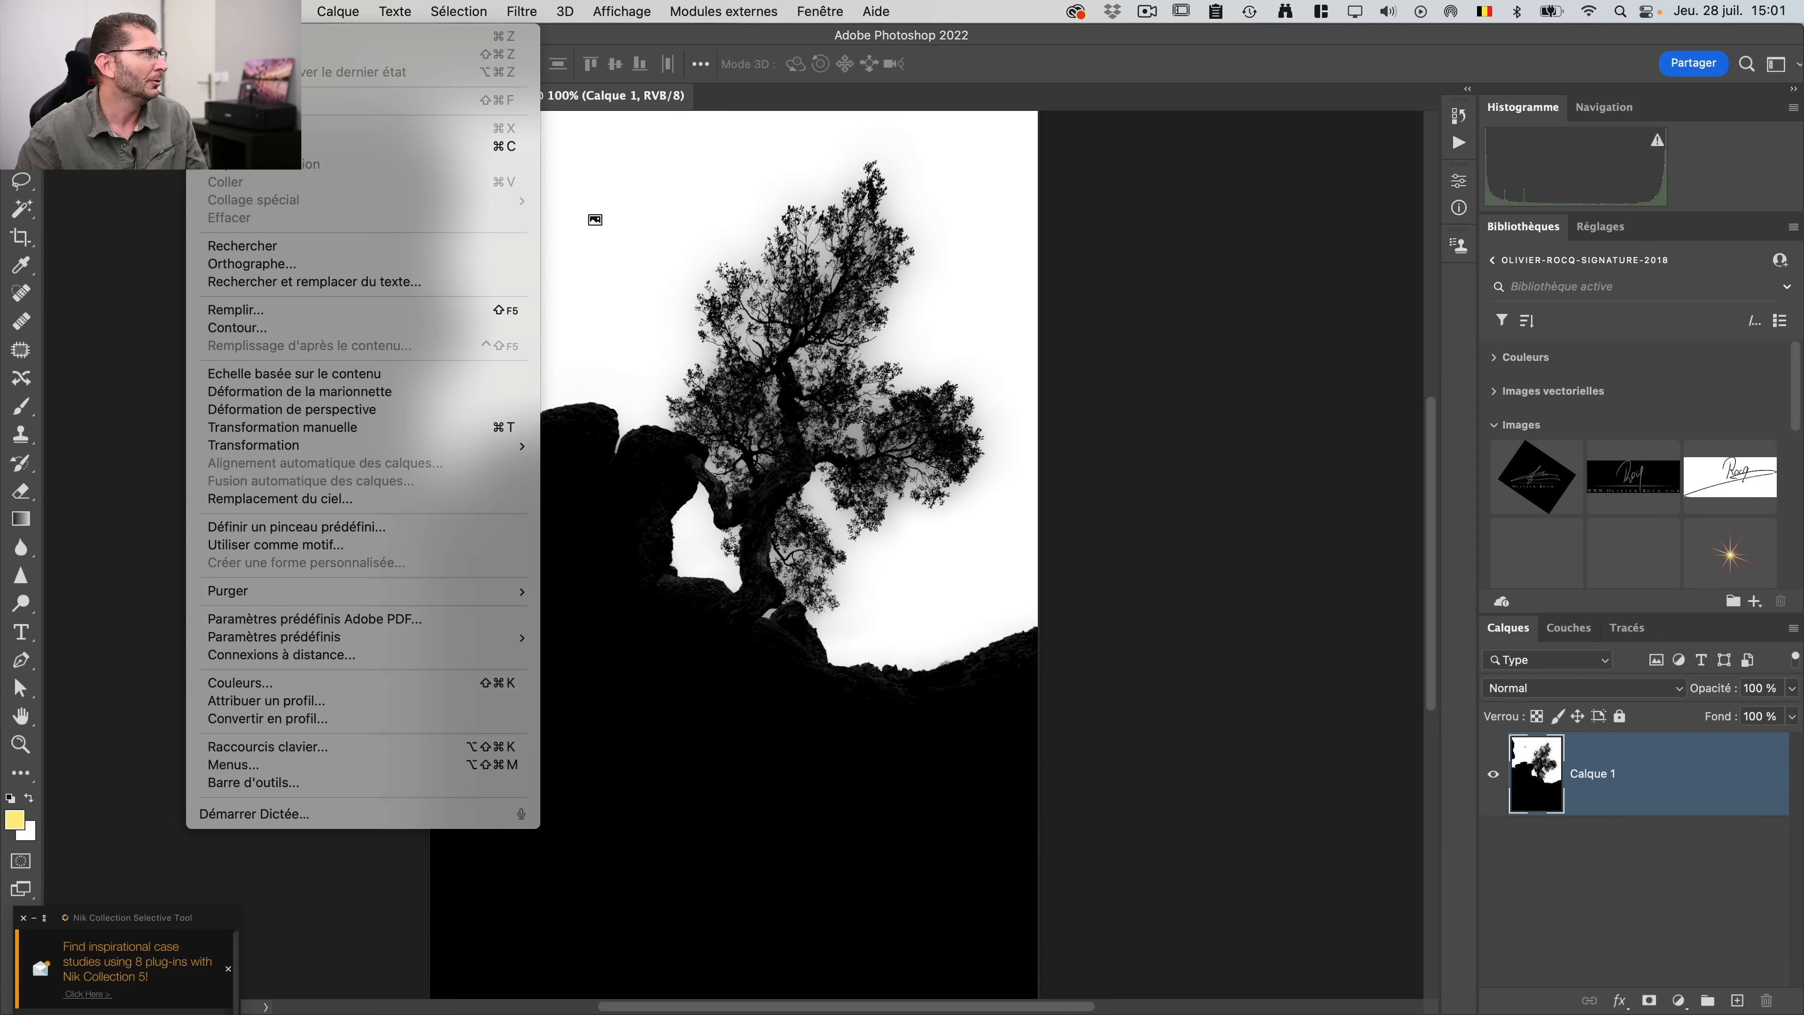
pyautogui.moveTo(276, 11)
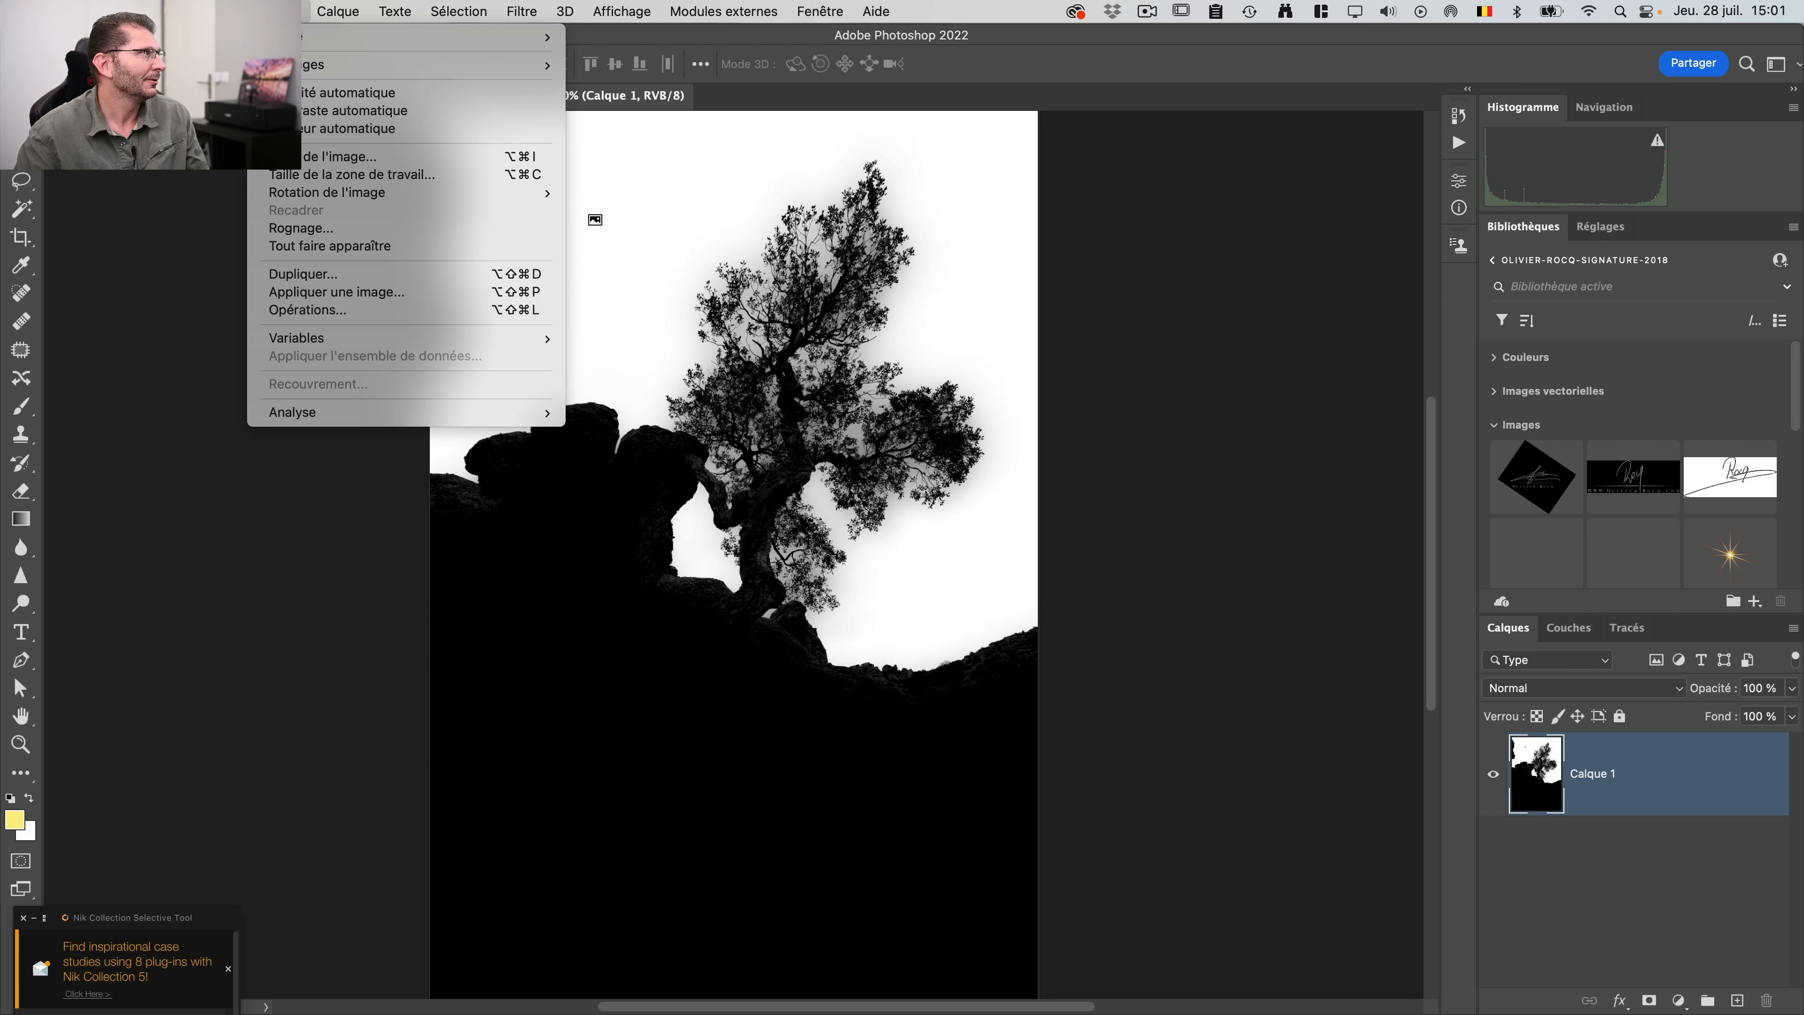
pyautogui.moveTo(497, 65)
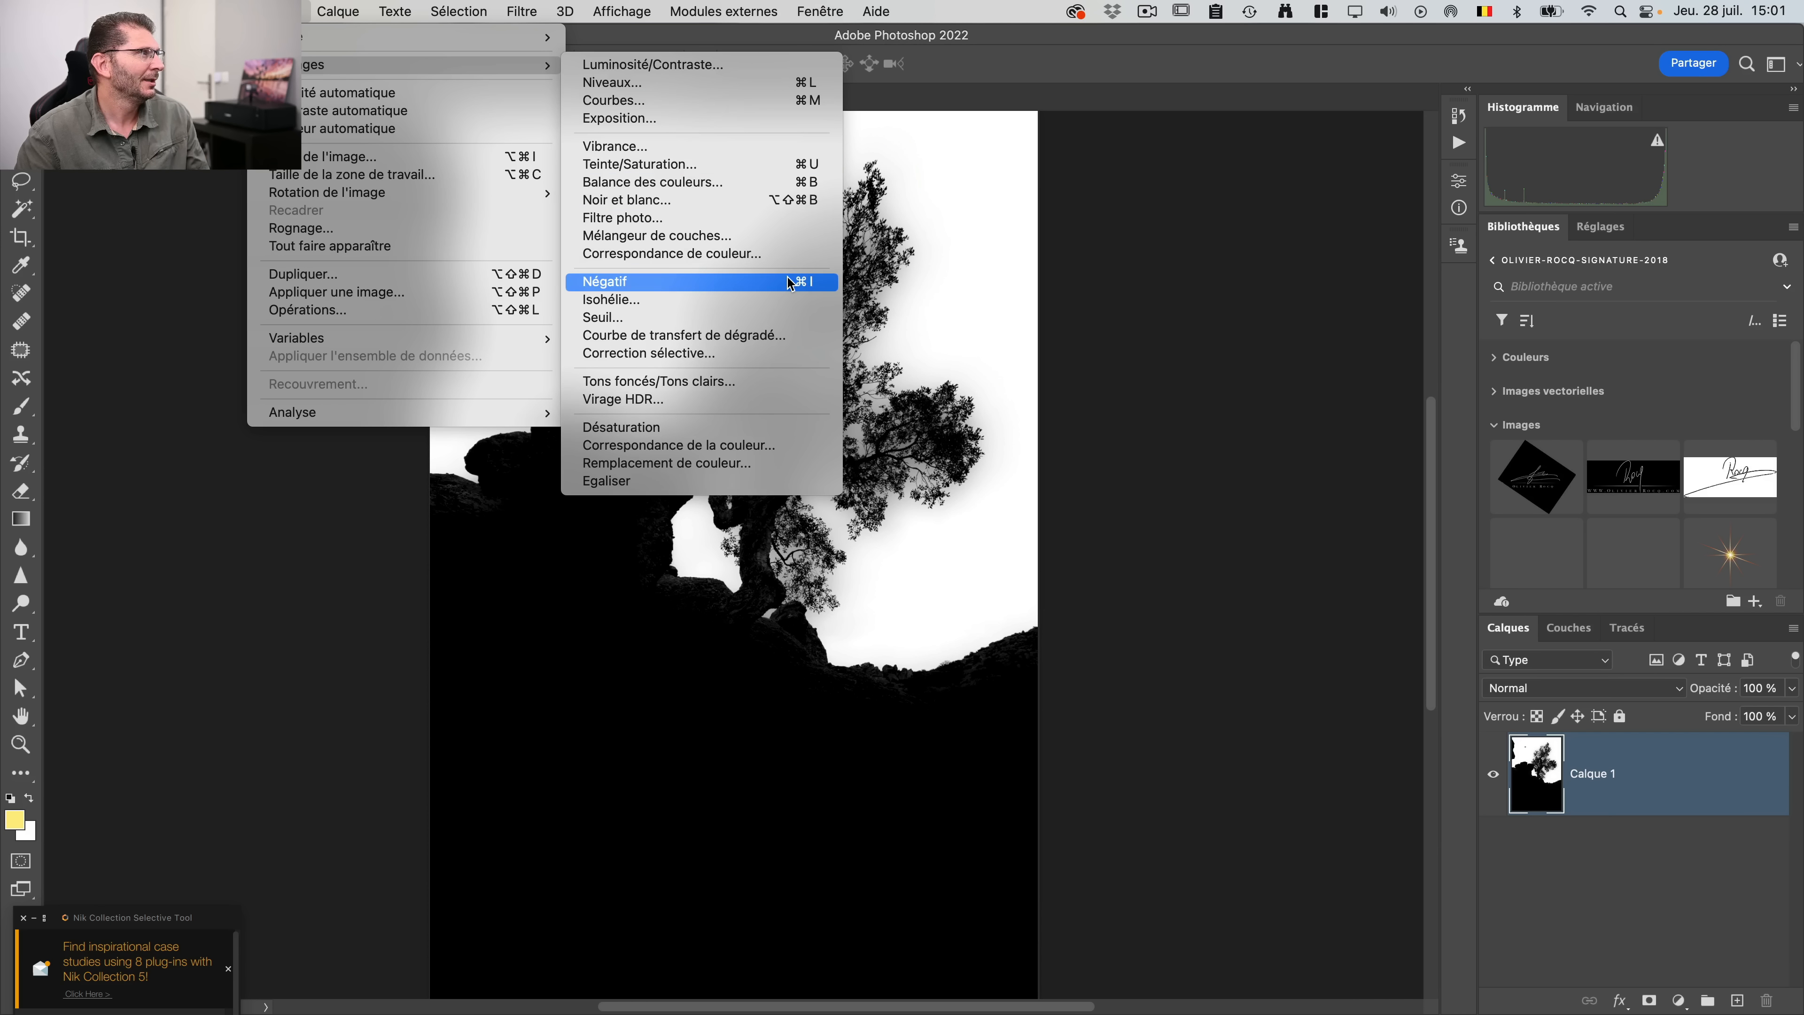
pyautogui.click(662, 90)
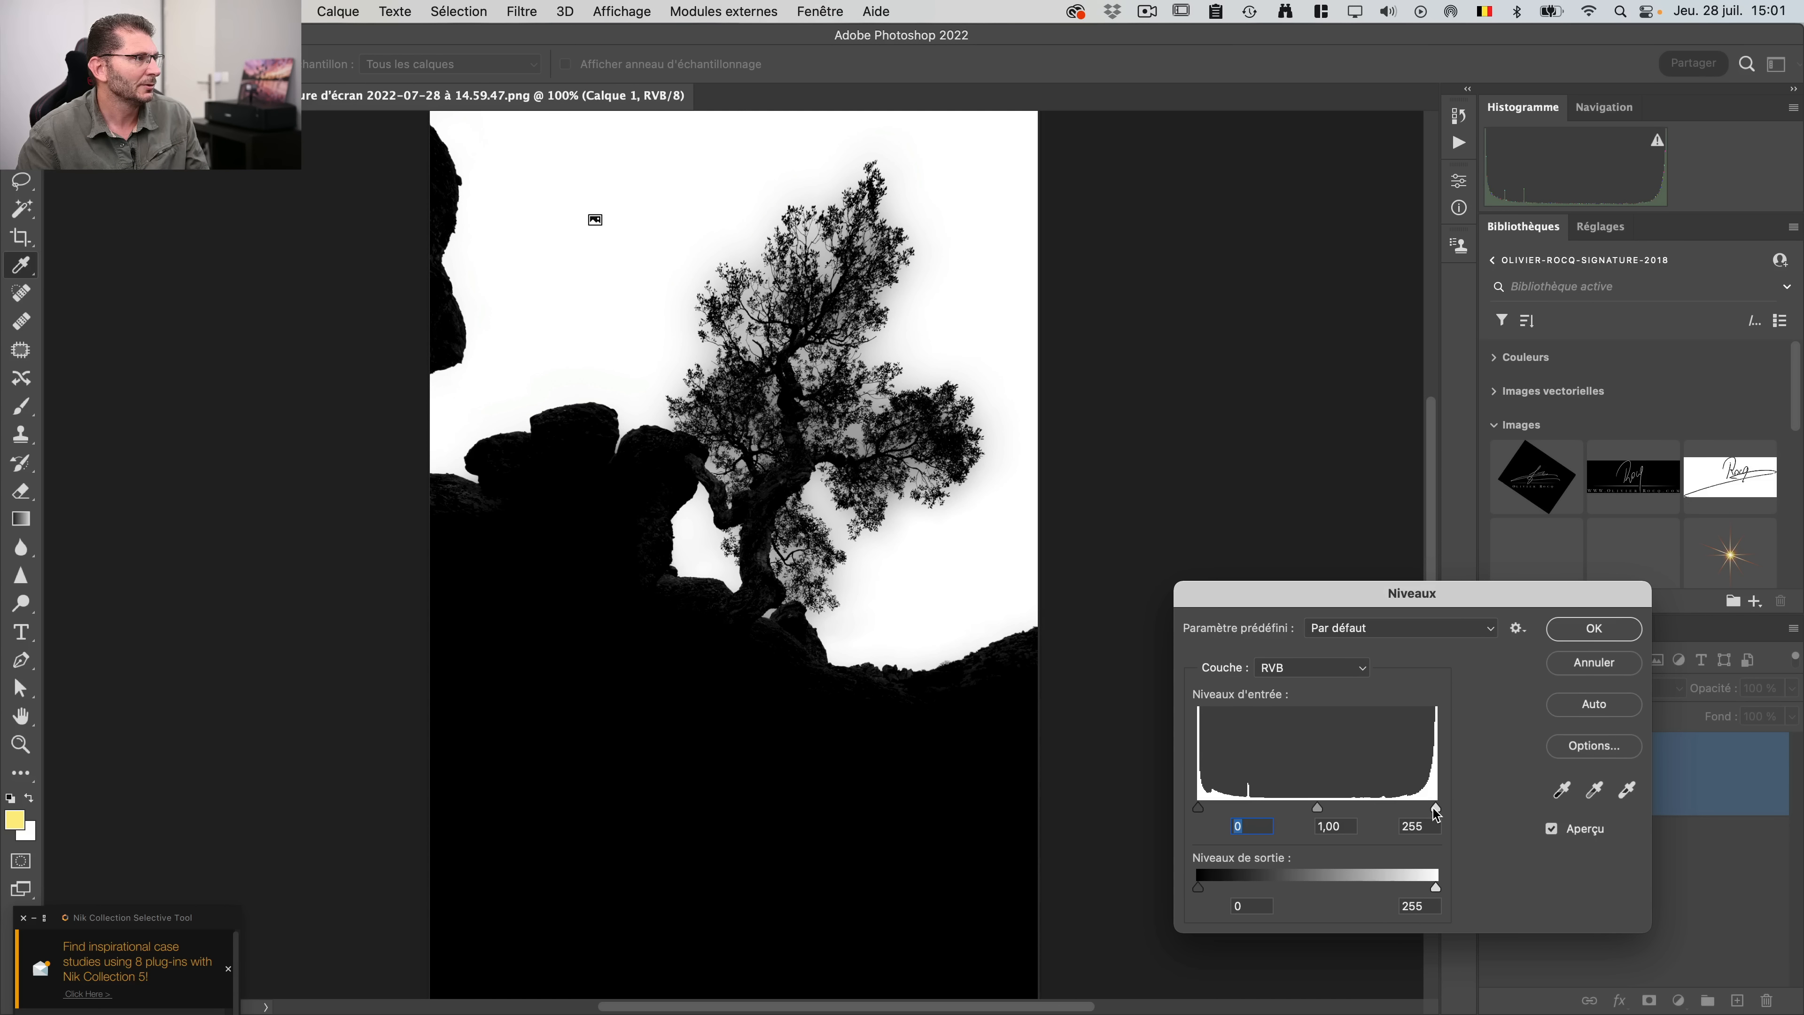
pyautogui.press('super+equal')
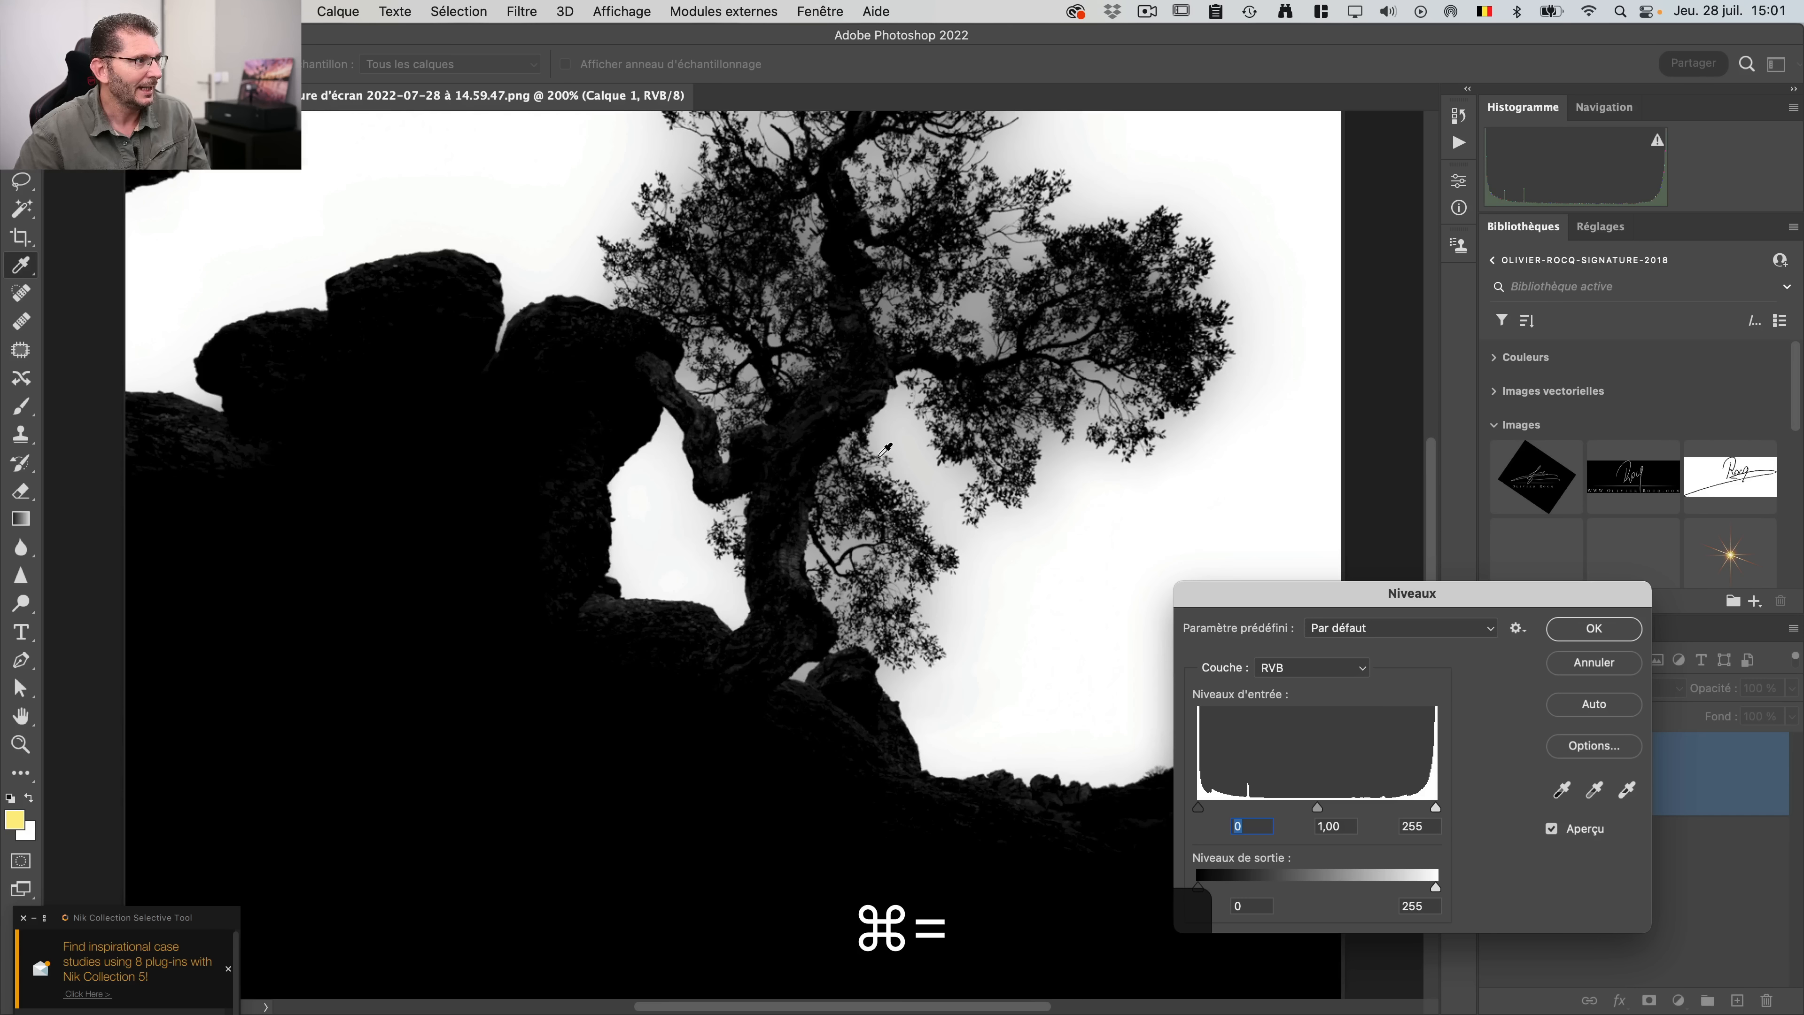
pyautogui.moveTo(1436, 812); pyautogui.dragTo(1335, 806)
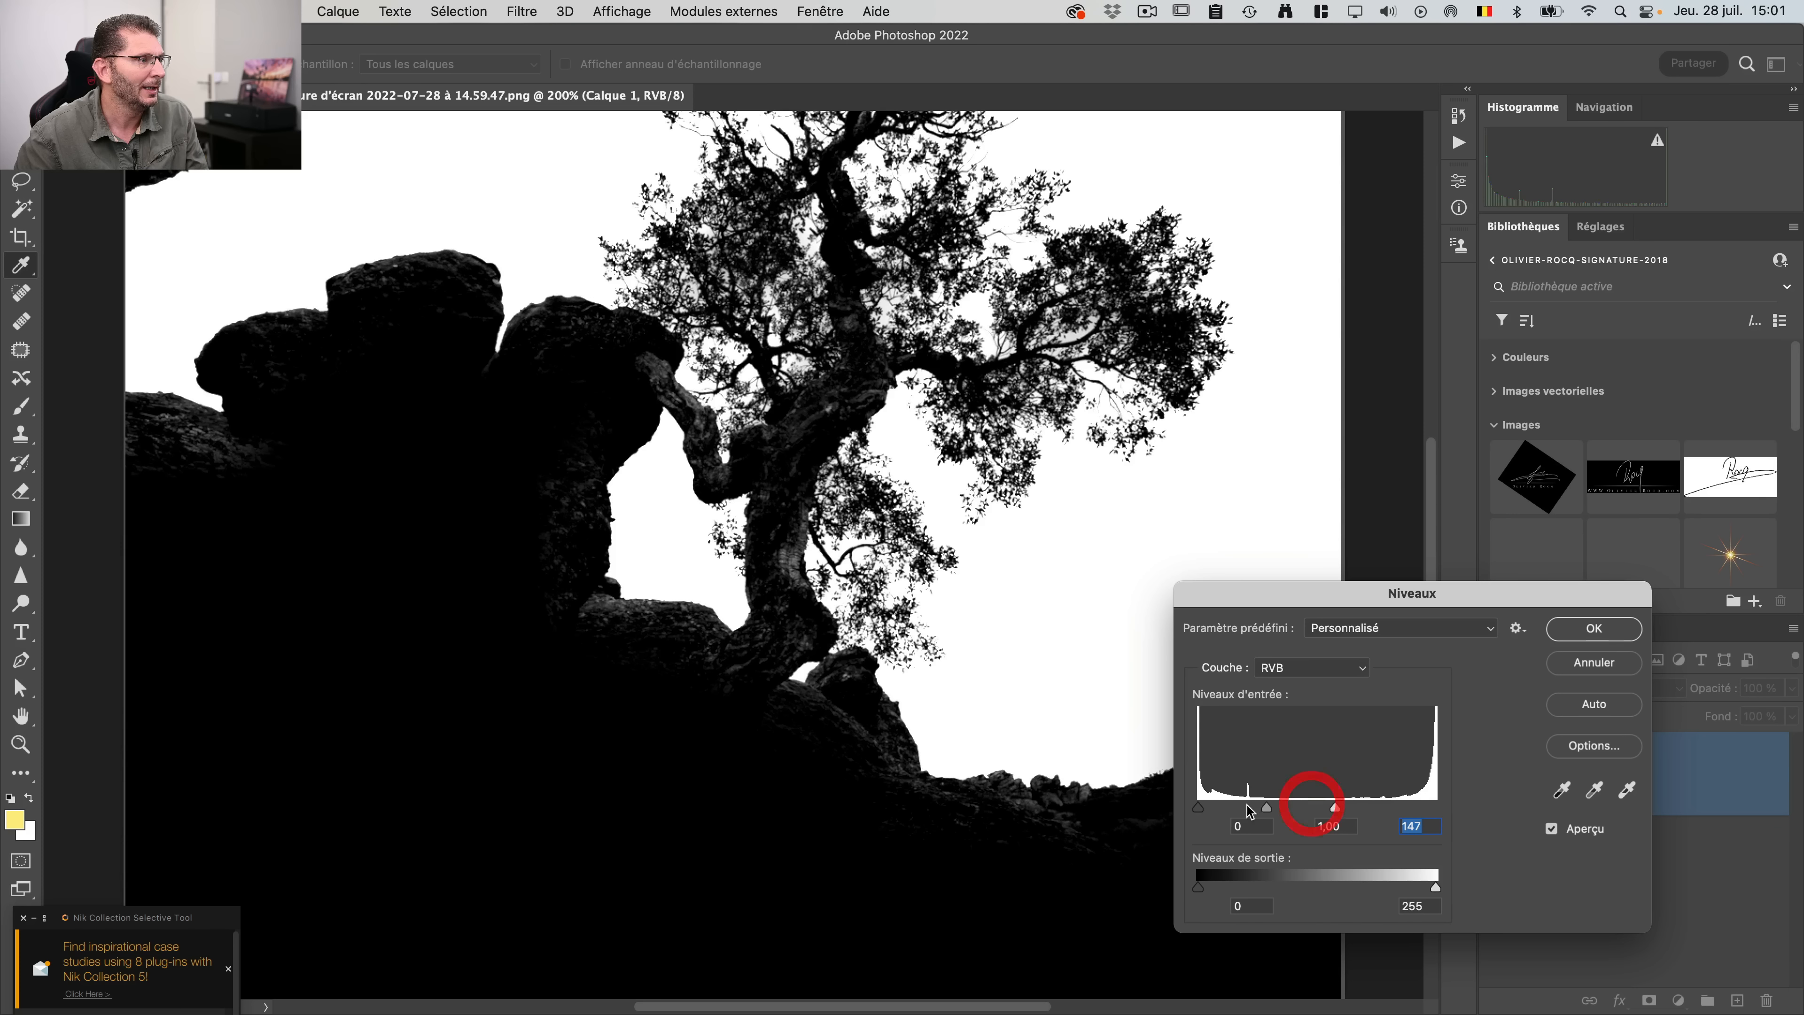
pyautogui.moveTo(1201, 801); pyautogui.dragTo(1326, 808)
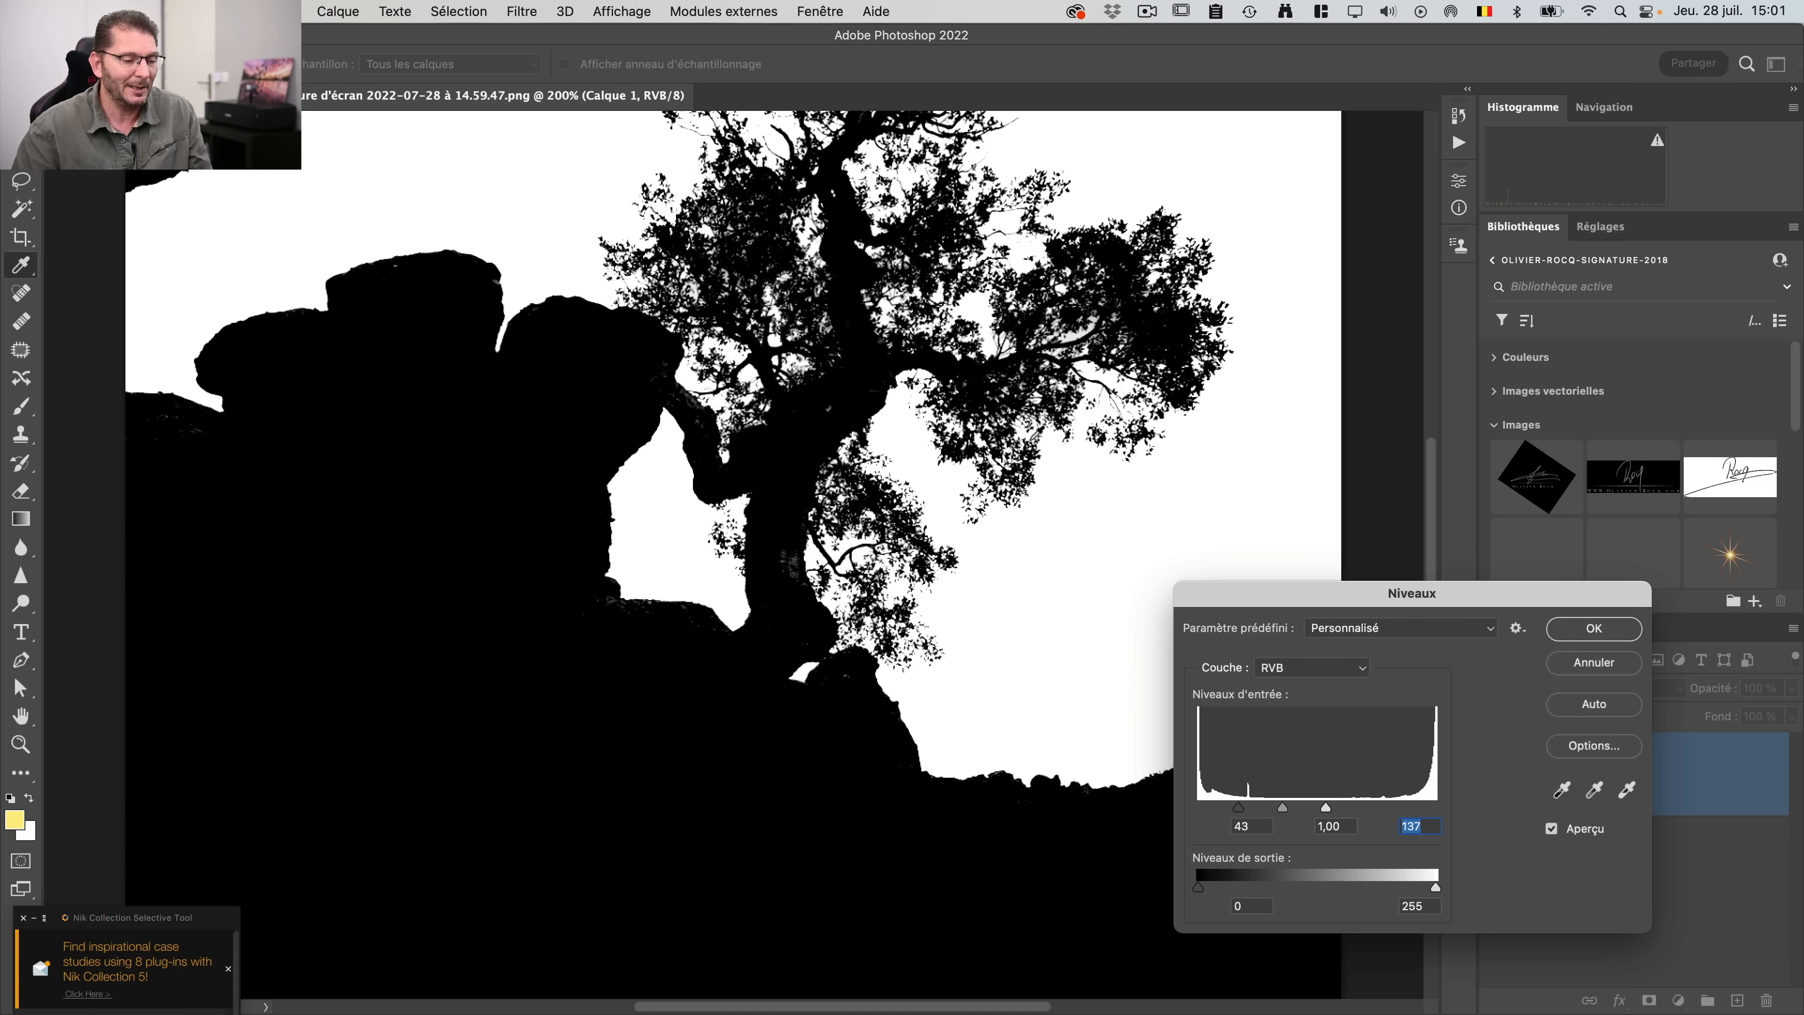
pyautogui.press('super+Tab')
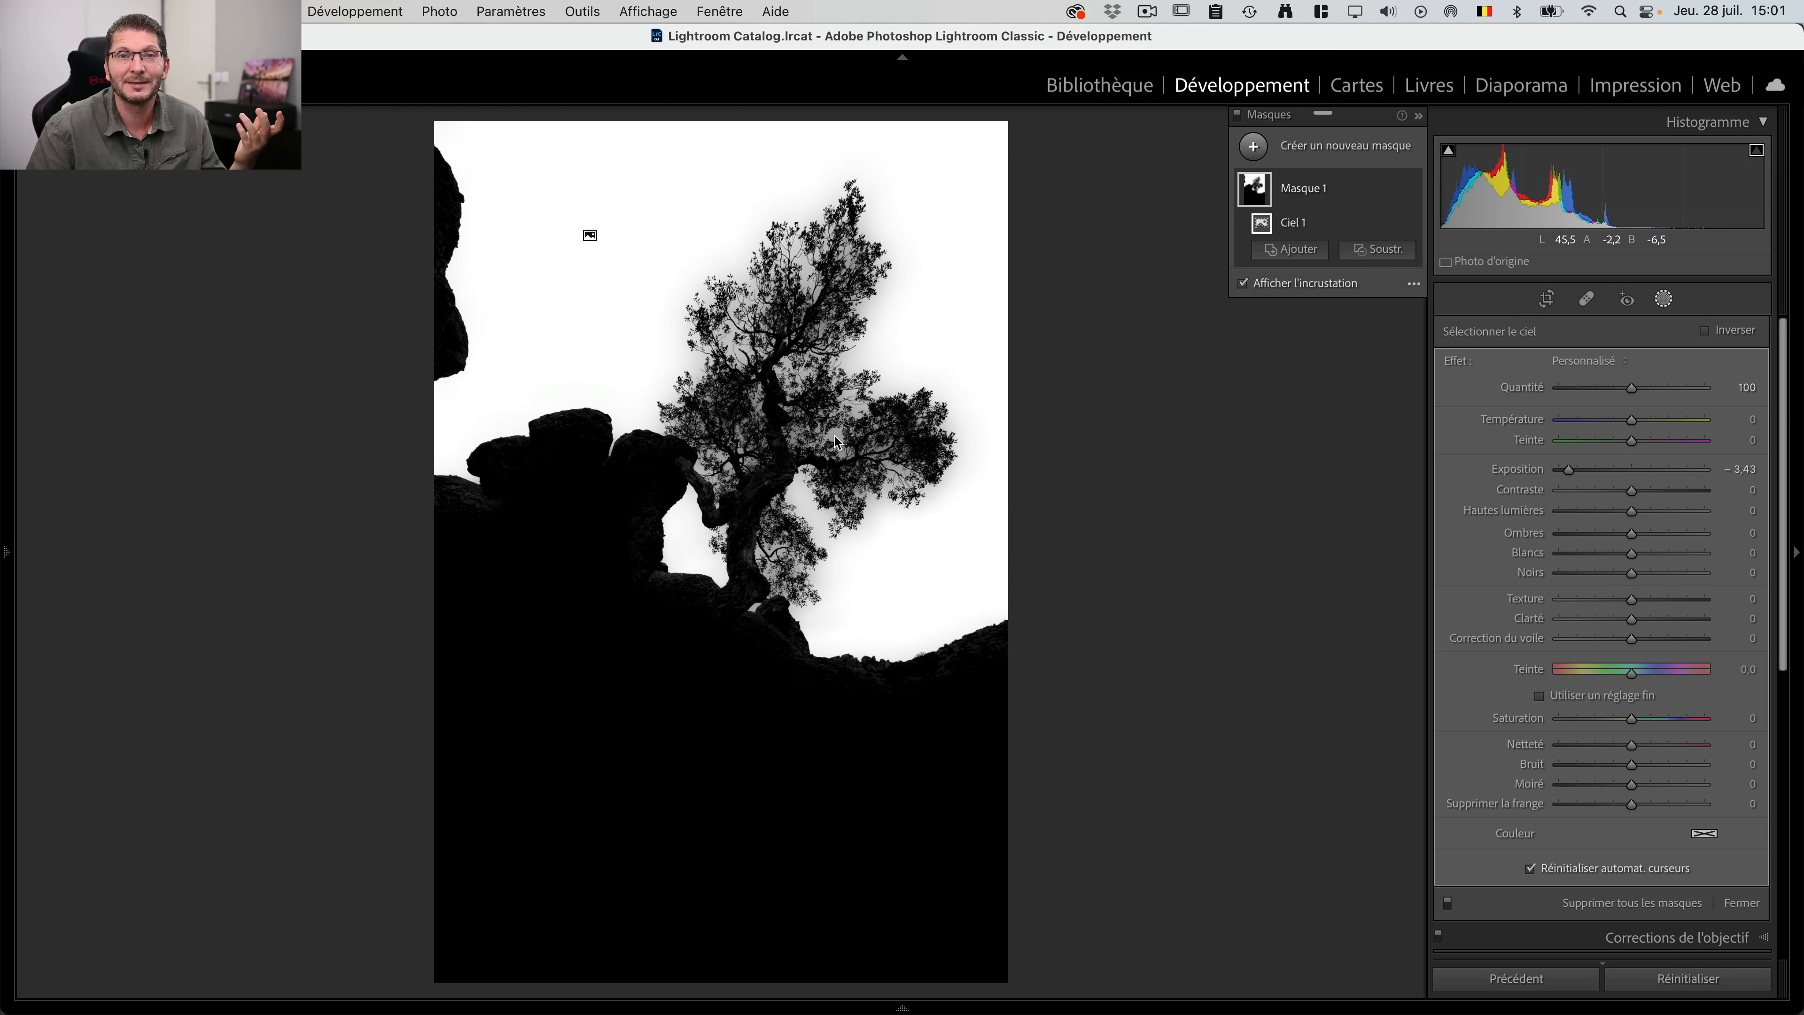
# Step: Subtract a luminance range sampled from the sky from Masque 1
pyautogui.click(1370, 250)
pyautogui.click(1411, 472)
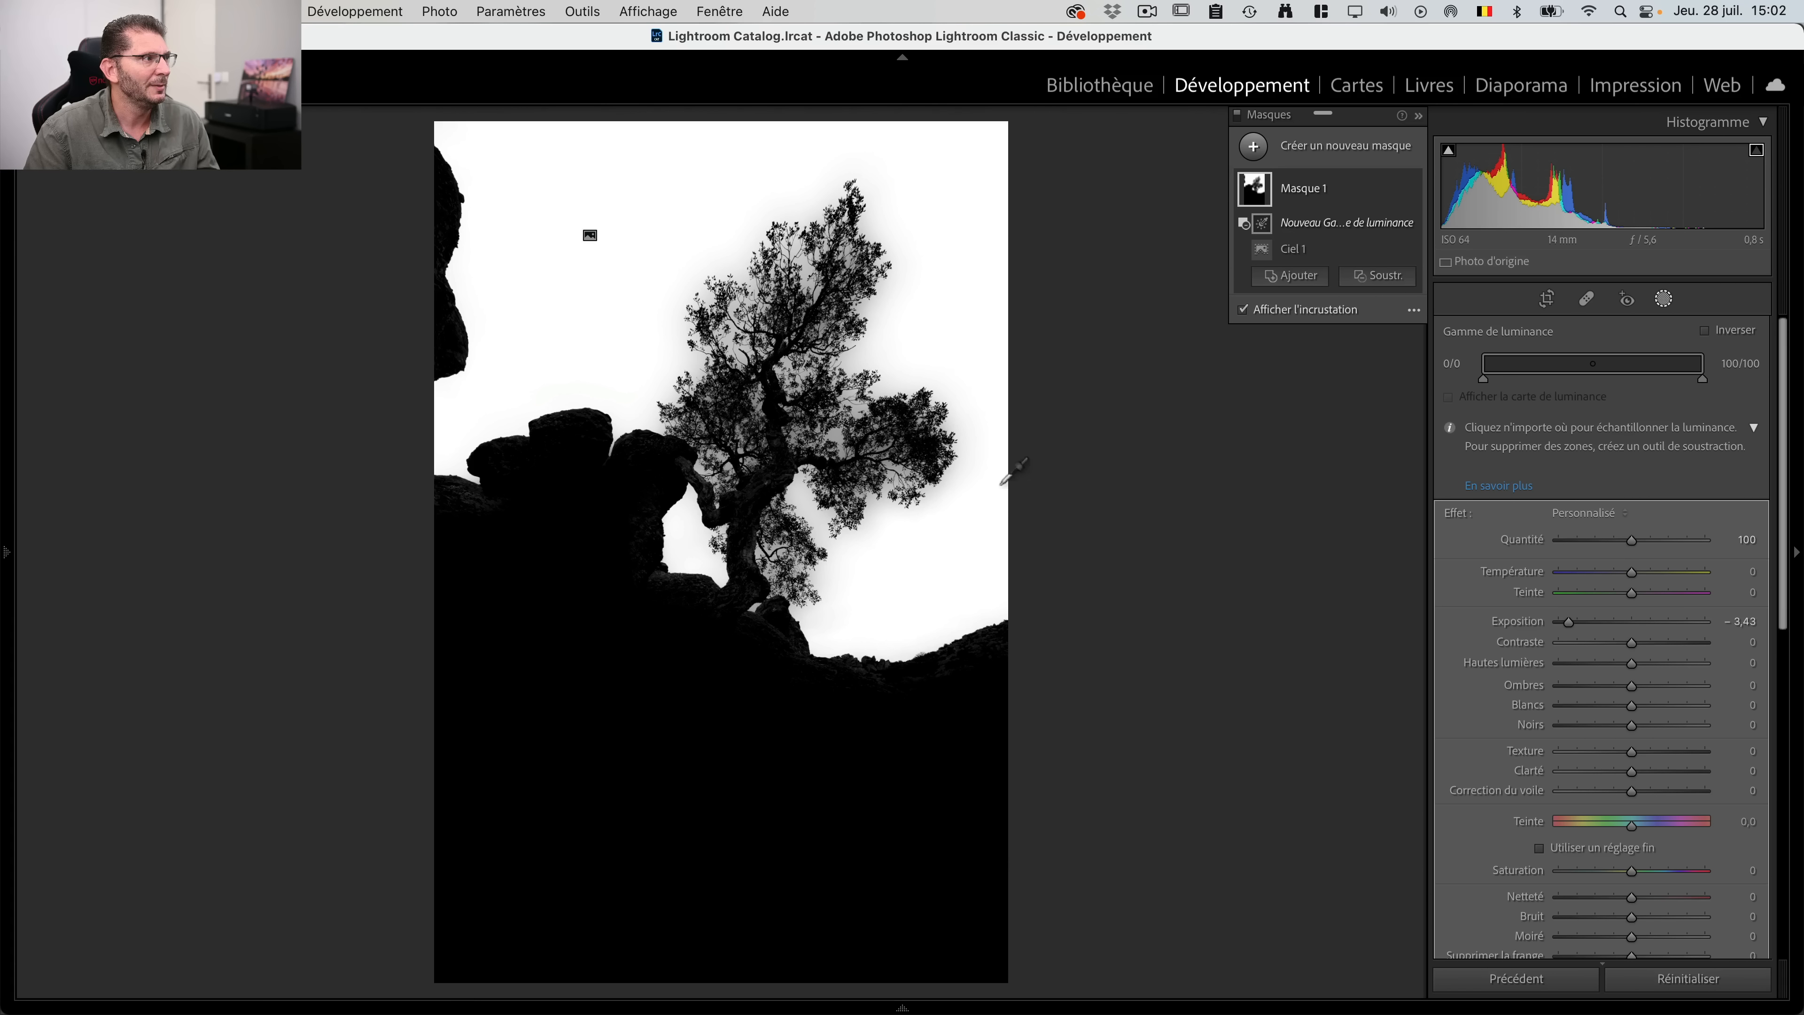
pyautogui.click(834, 433)
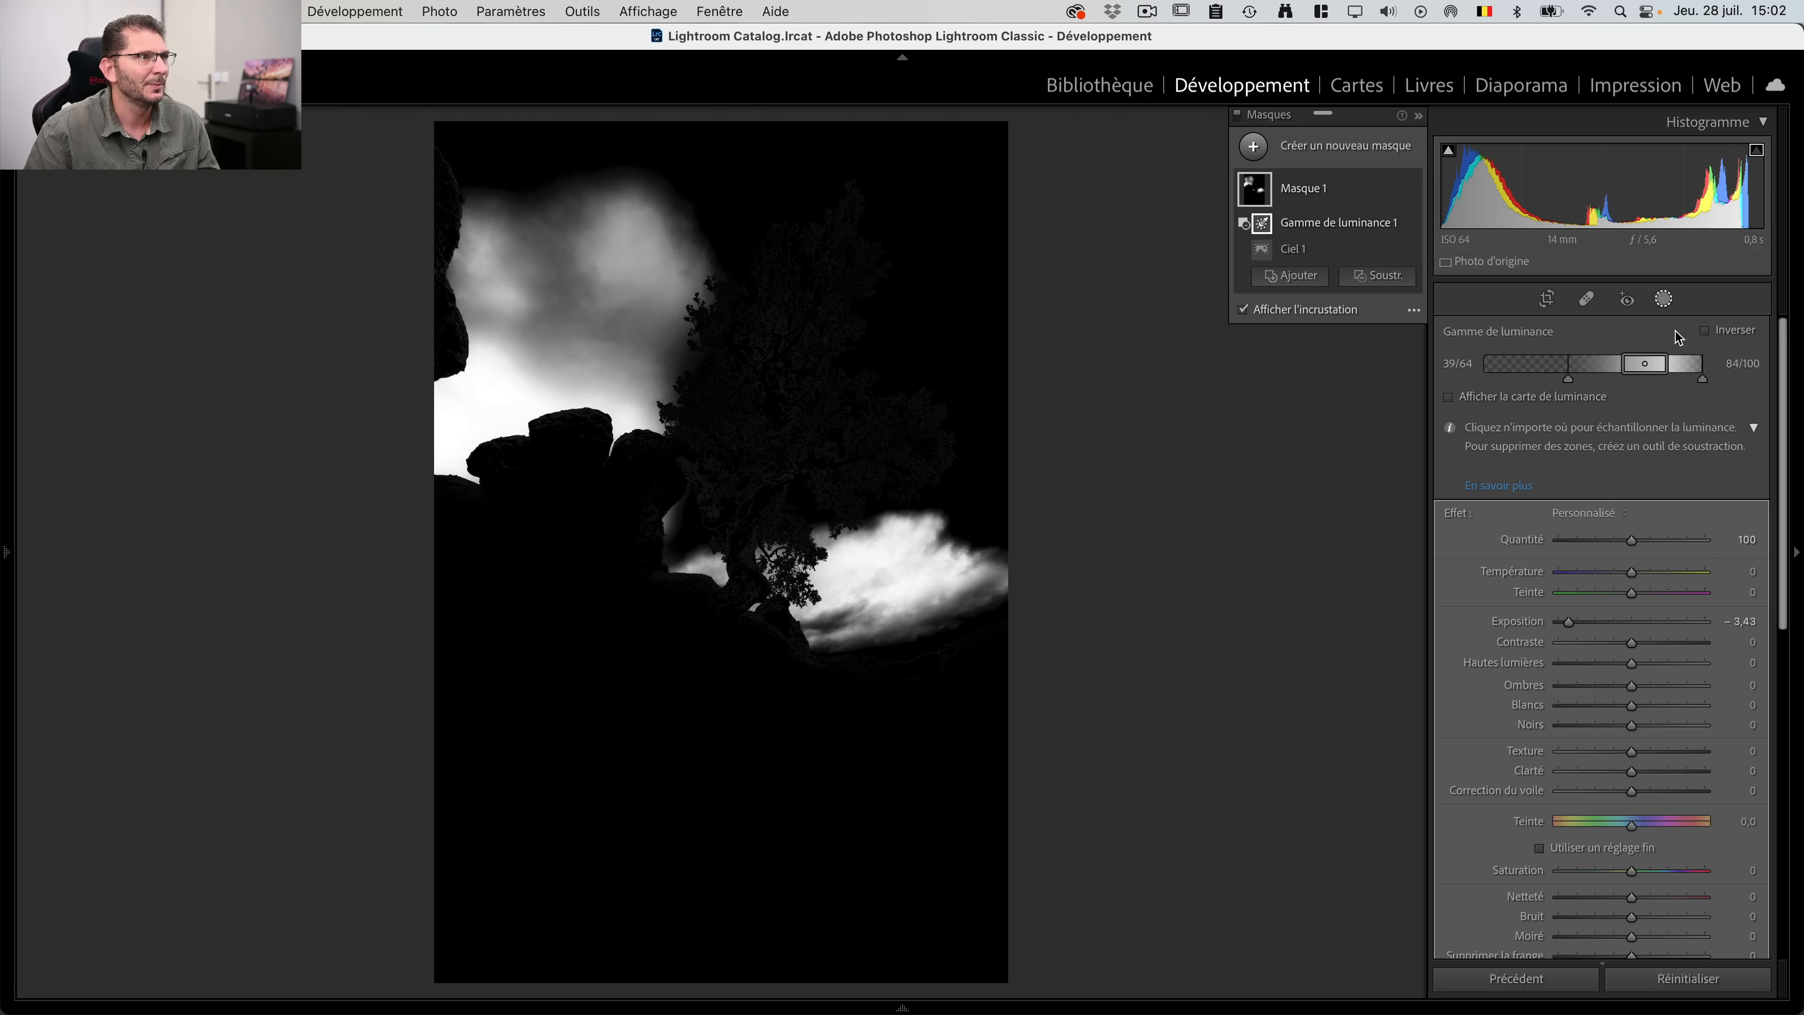
# Step: Invert the subtracted luminance range and widen it to 6/10 at the dark end and 100/100 at the bright end
pyautogui.click(1706, 332)
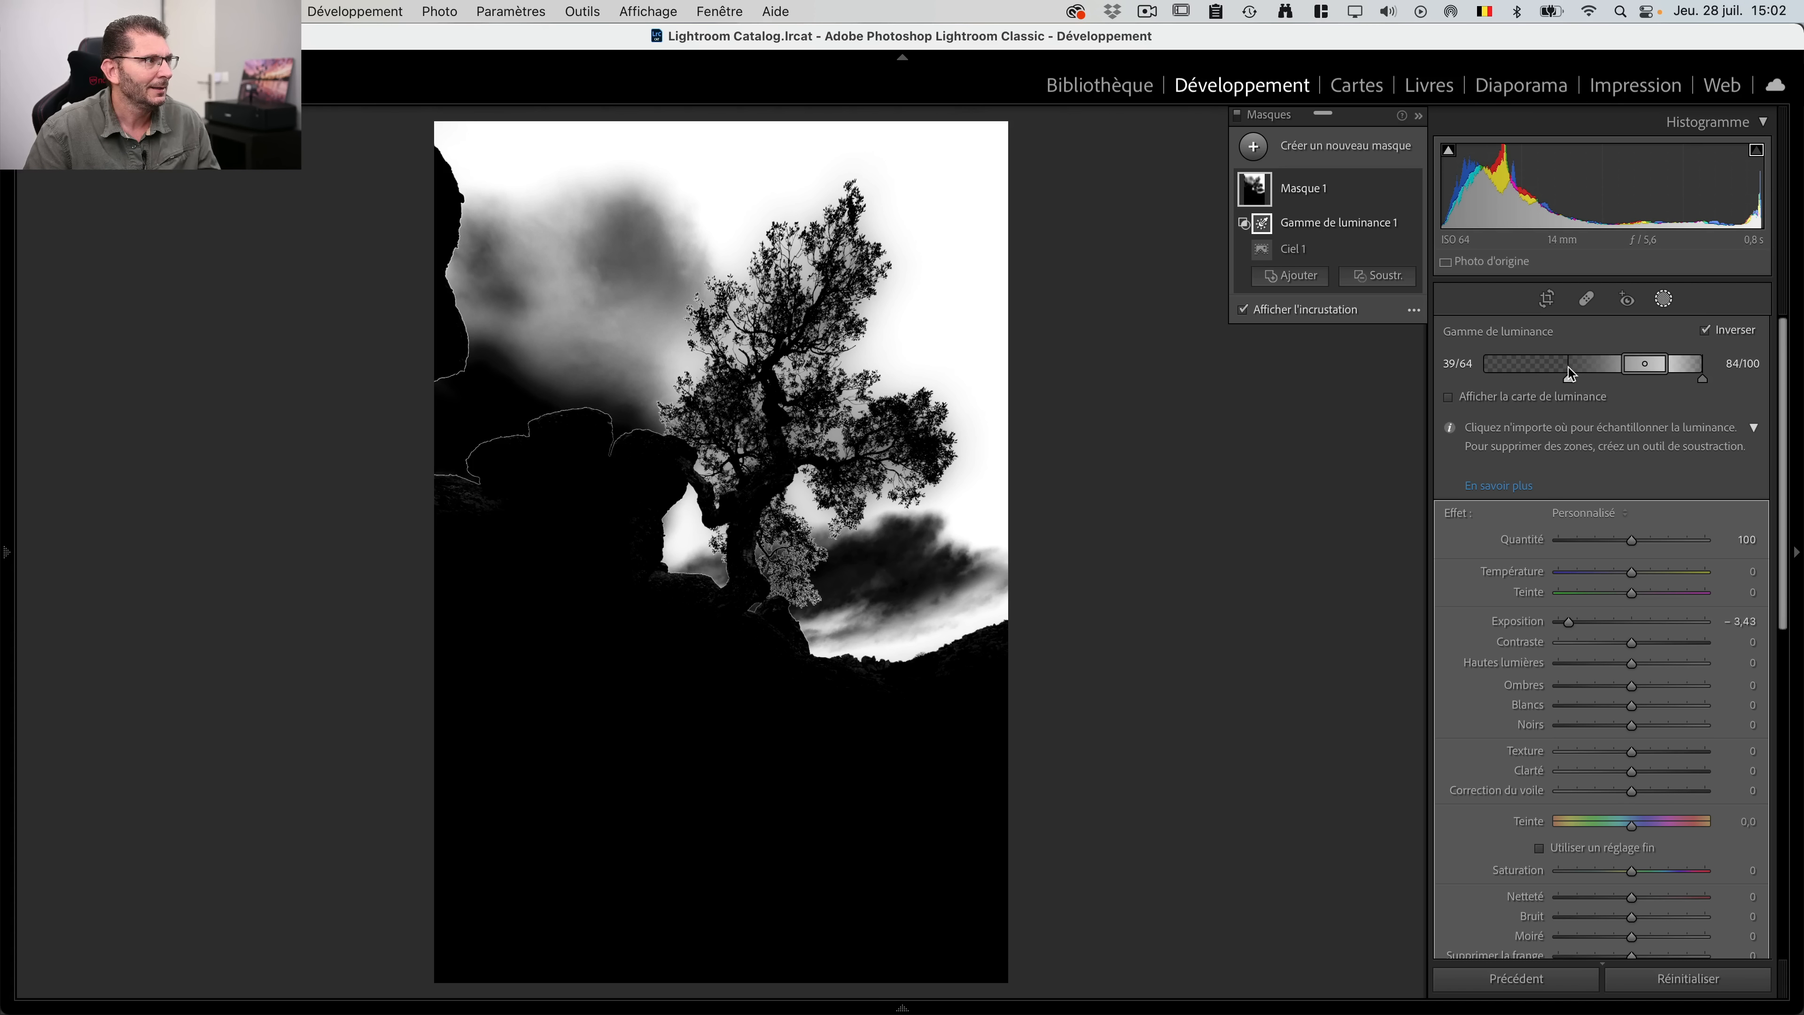
pyautogui.moveTo(1568, 375); pyautogui.dragTo(1496, 373)
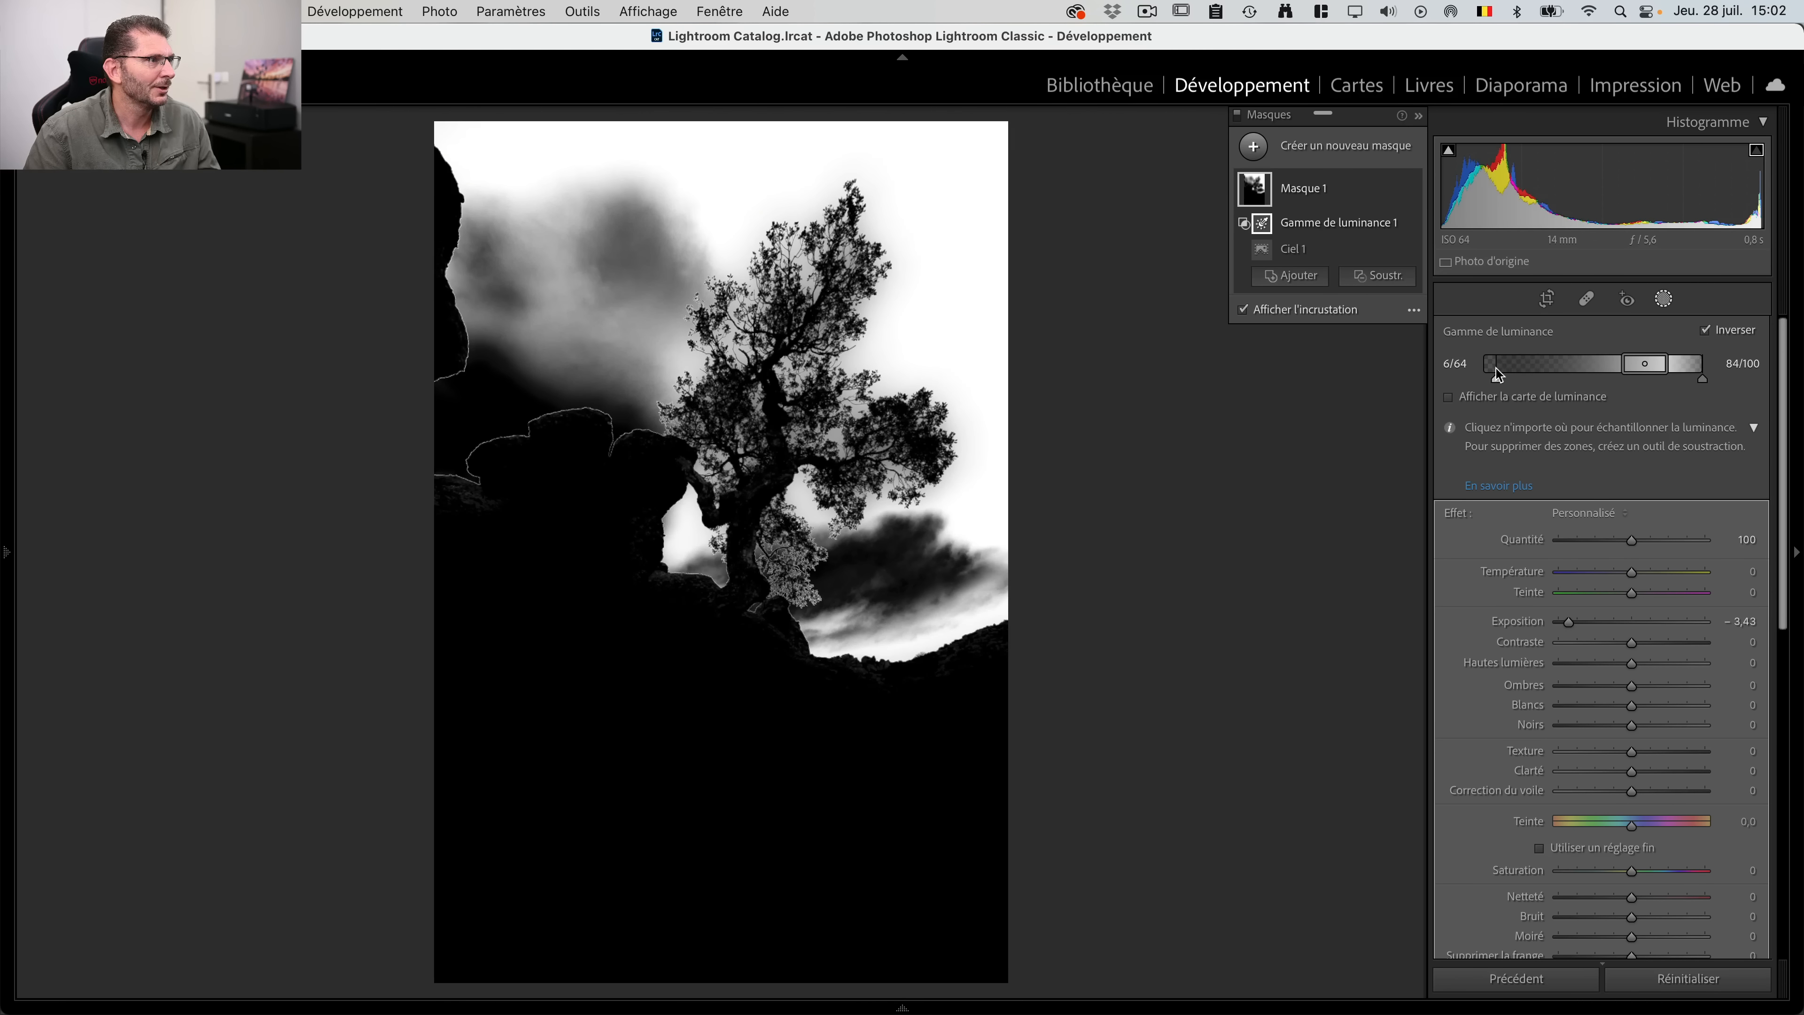
pyautogui.moveTo(1624, 364); pyautogui.dragTo(1506, 364)
pyautogui.moveTo(1665, 364); pyautogui.dragTo(1716, 365)
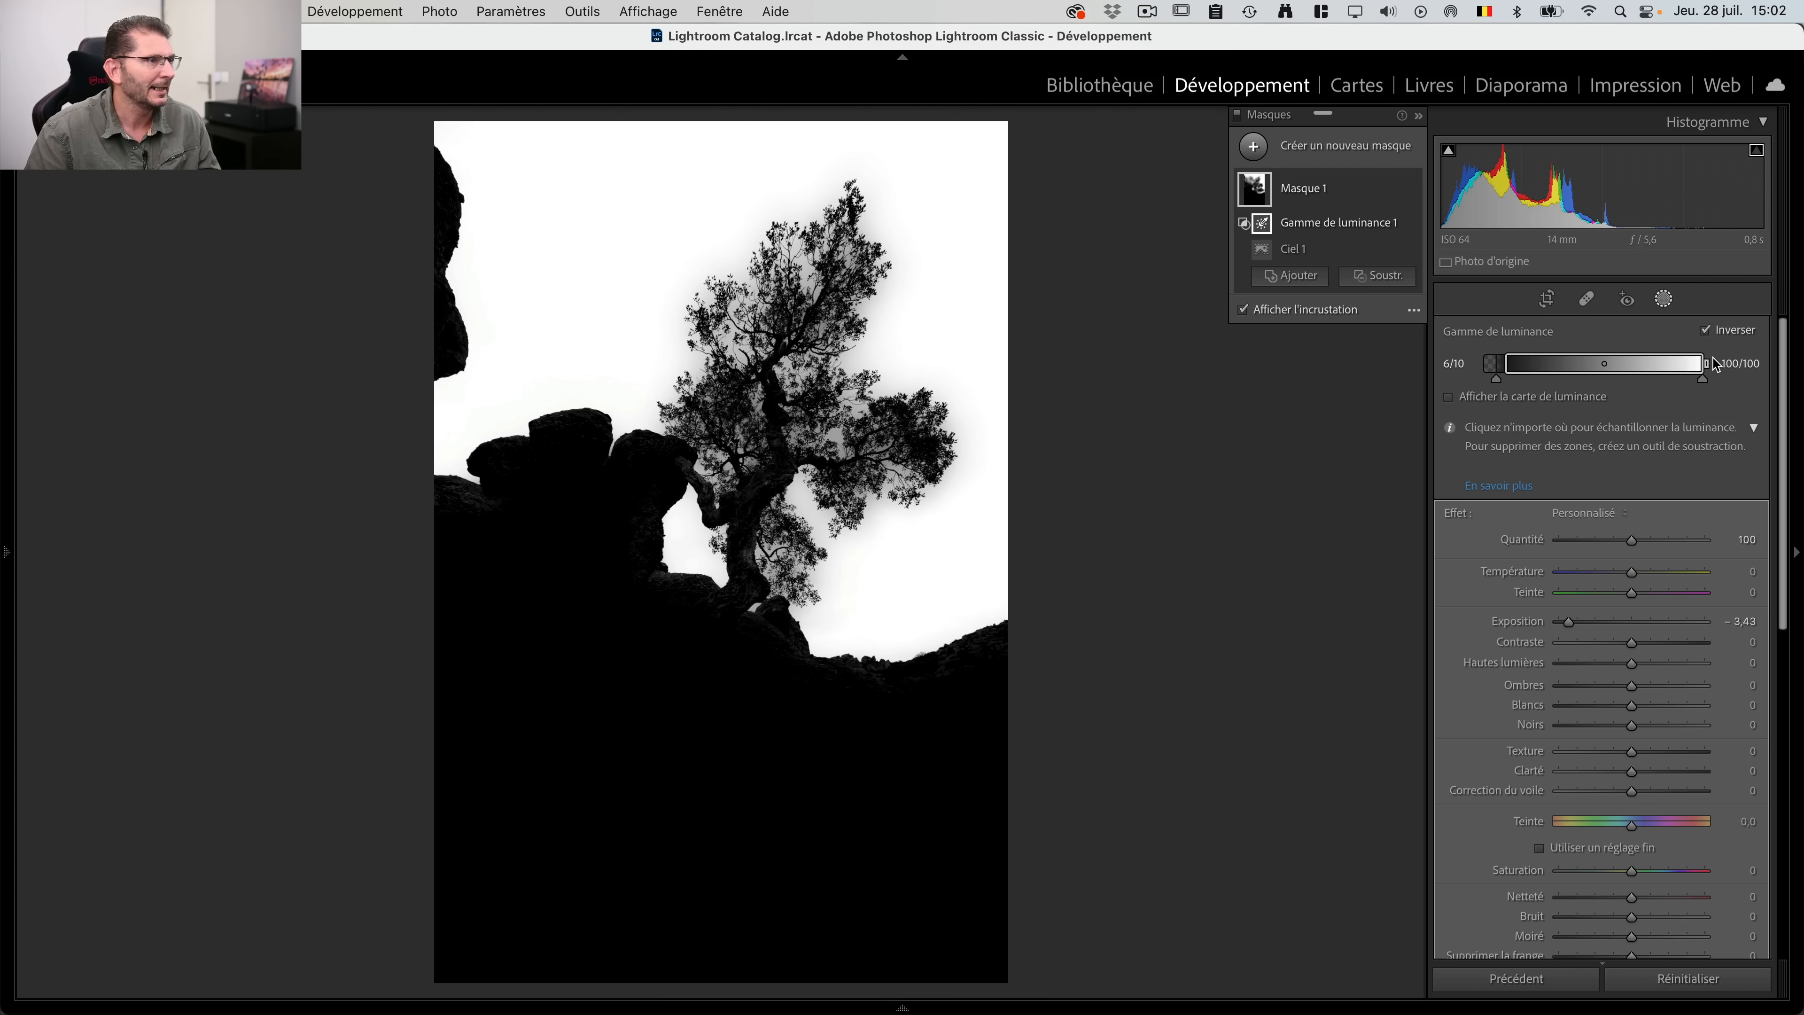
pyautogui.press('ctrl')
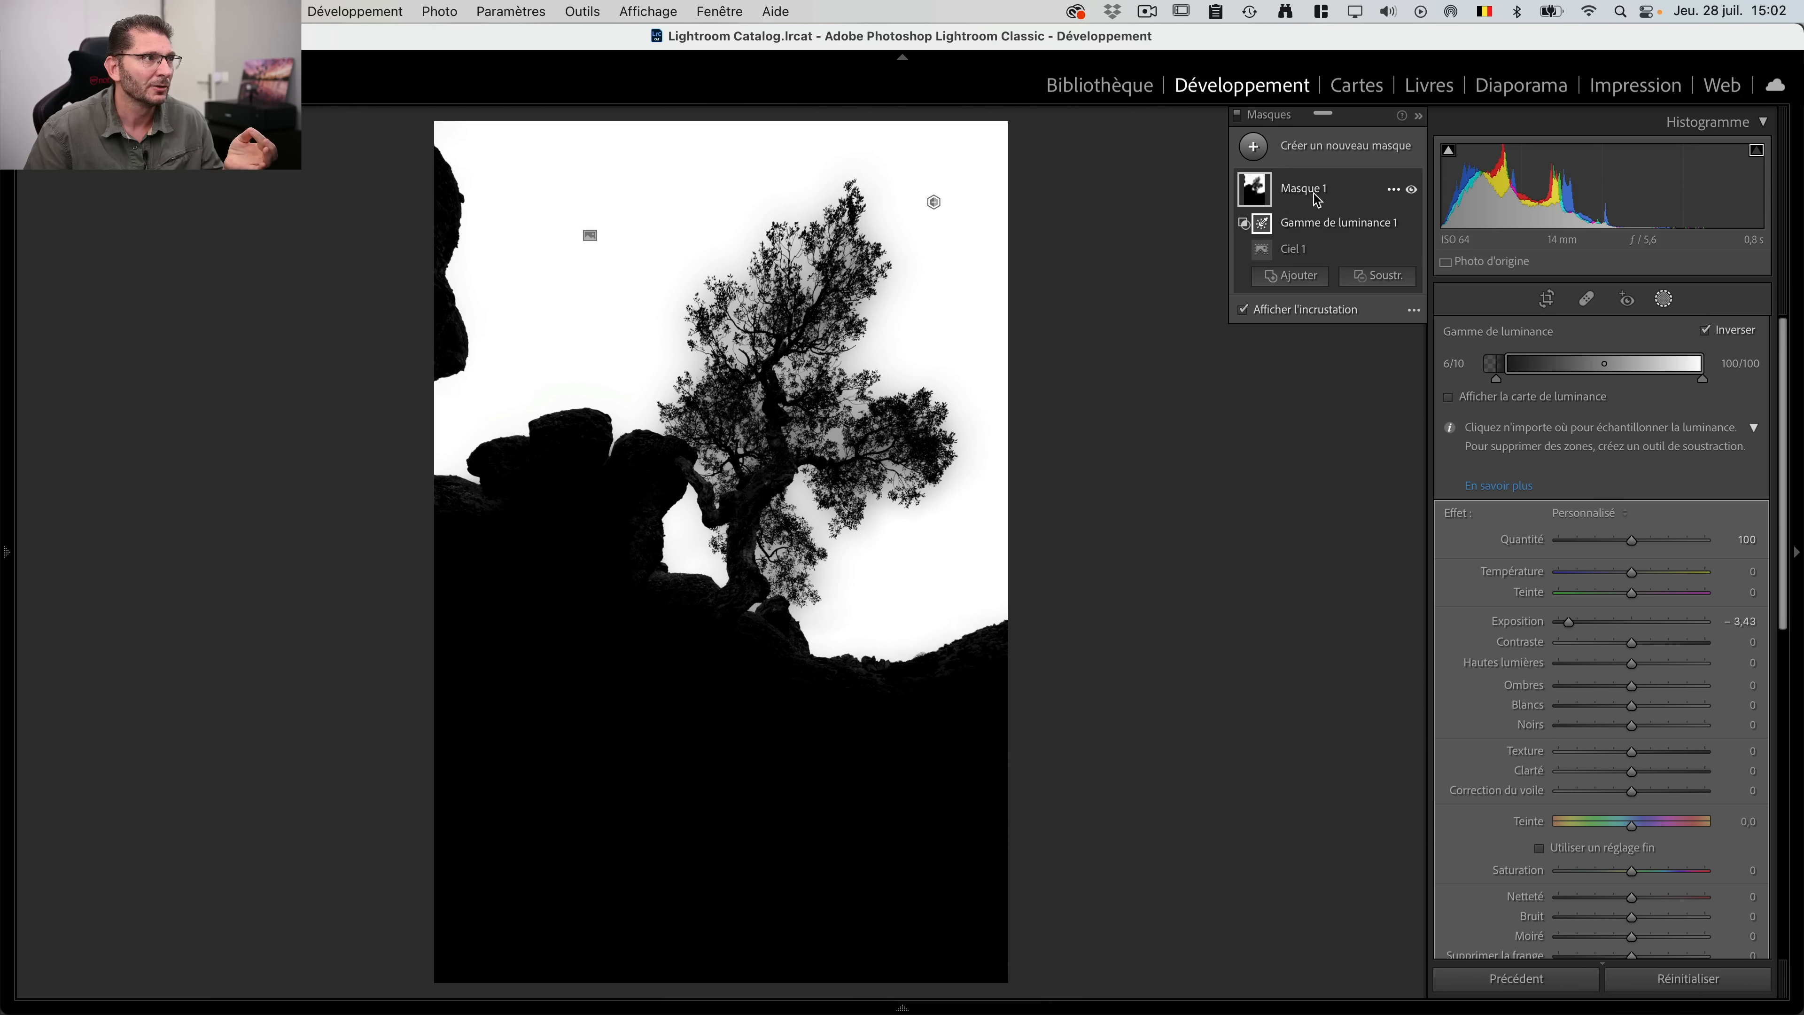
# Step: Delete Masque 1 with its sky selection and luminance range, keeping the new-mask options open
pyautogui.click(1346, 193)
pyautogui.press('BackSpace')
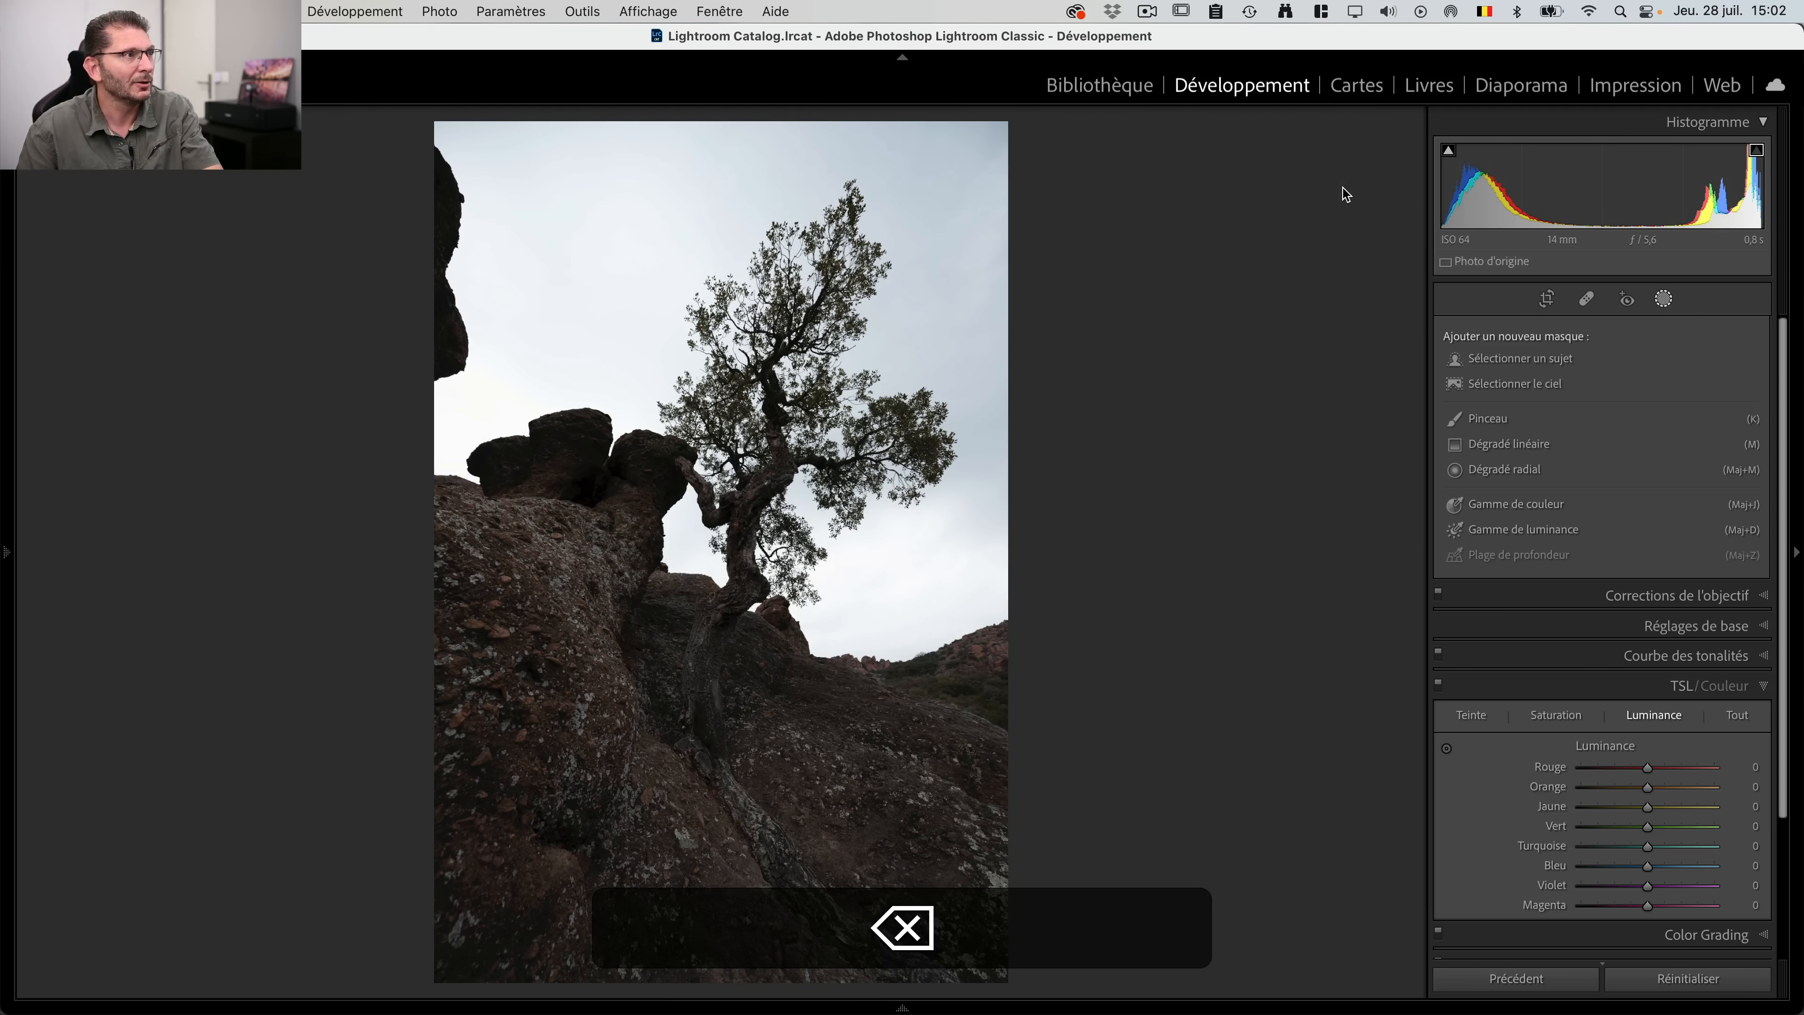
pyautogui.click(1664, 298)
pyautogui.click(1664, 298)
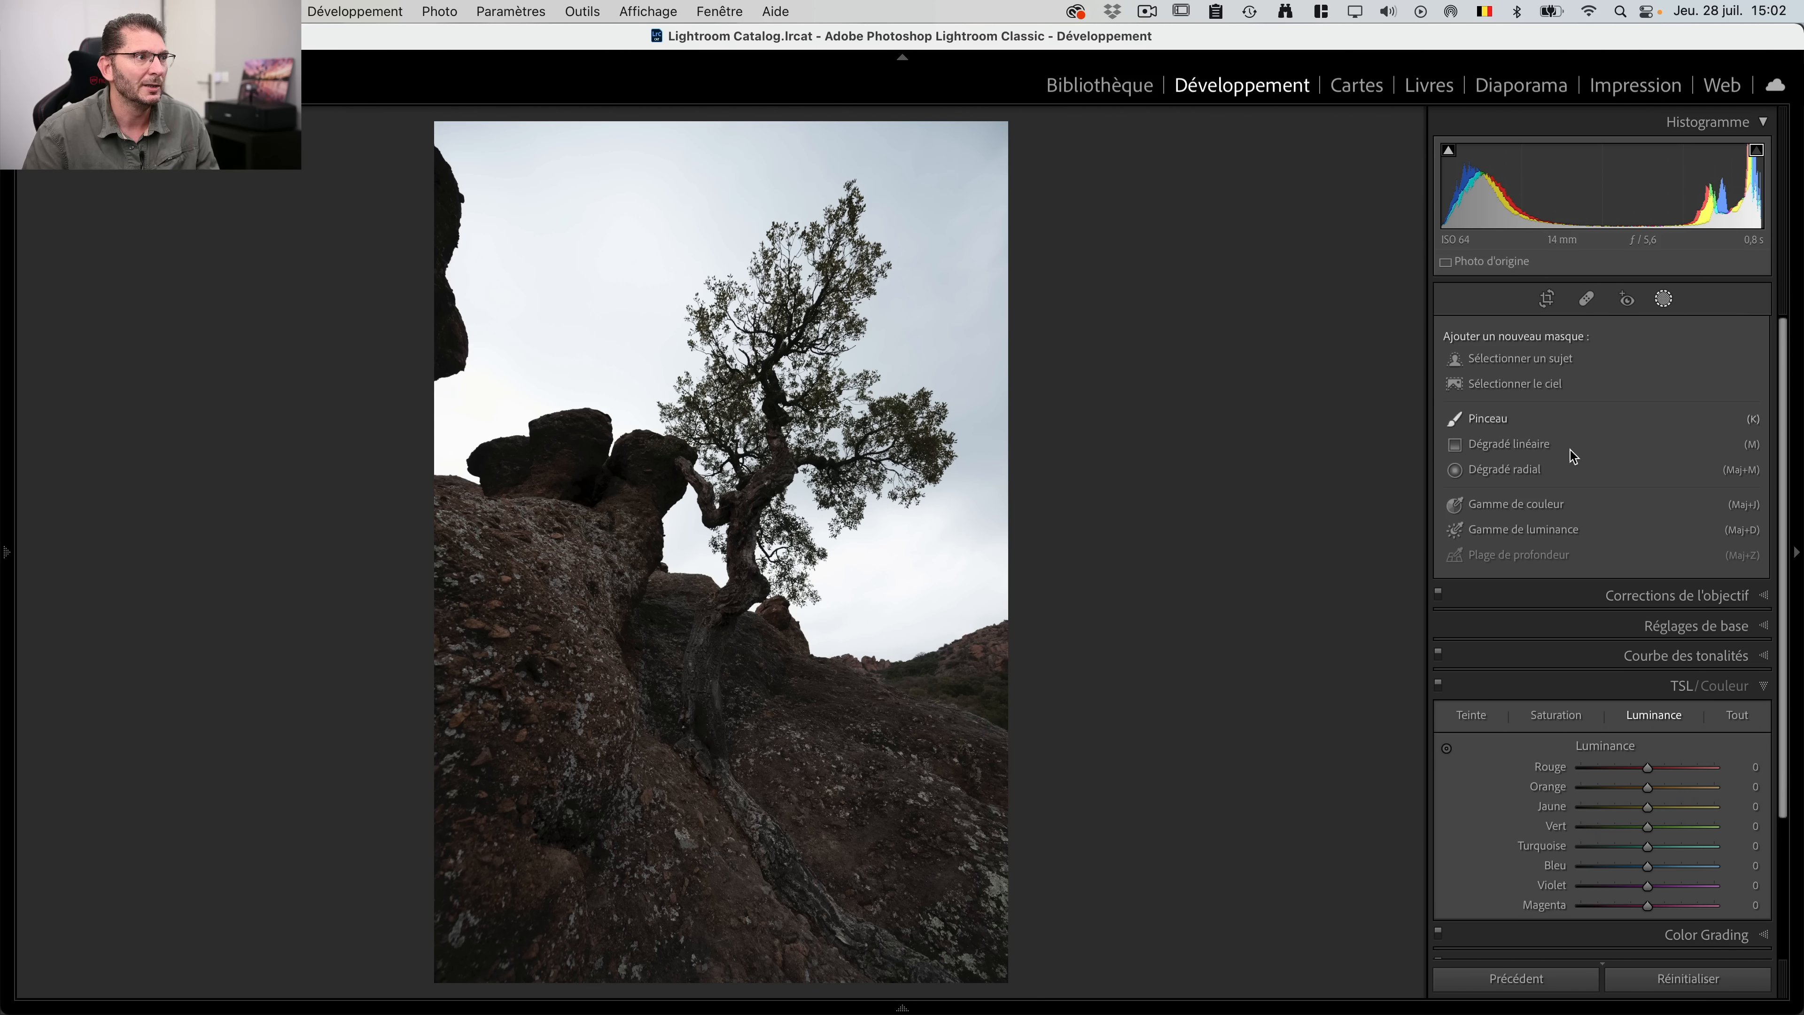
# Step: Create a luminance range mask sampled from the sky beside the tree and set its range to 54/64 and 98/100
pyautogui.click(1517, 532)
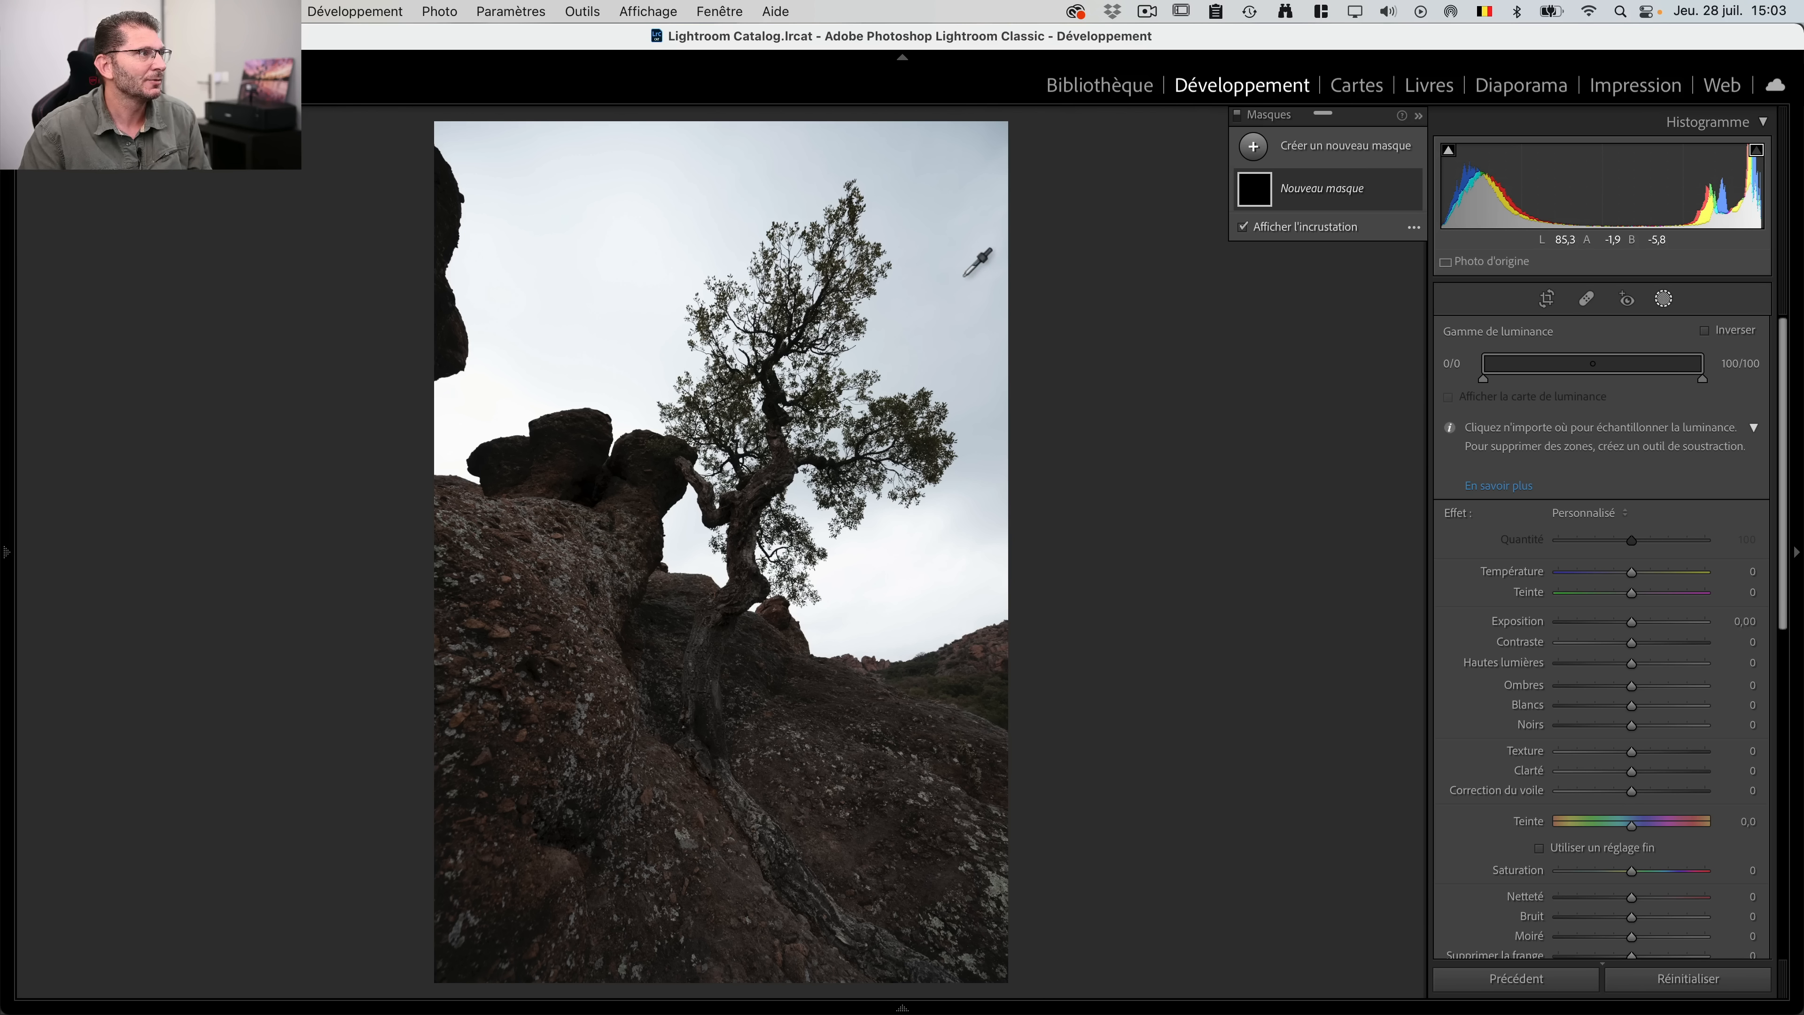
pyautogui.moveTo(933, 261); pyautogui.dragTo(964, 333)
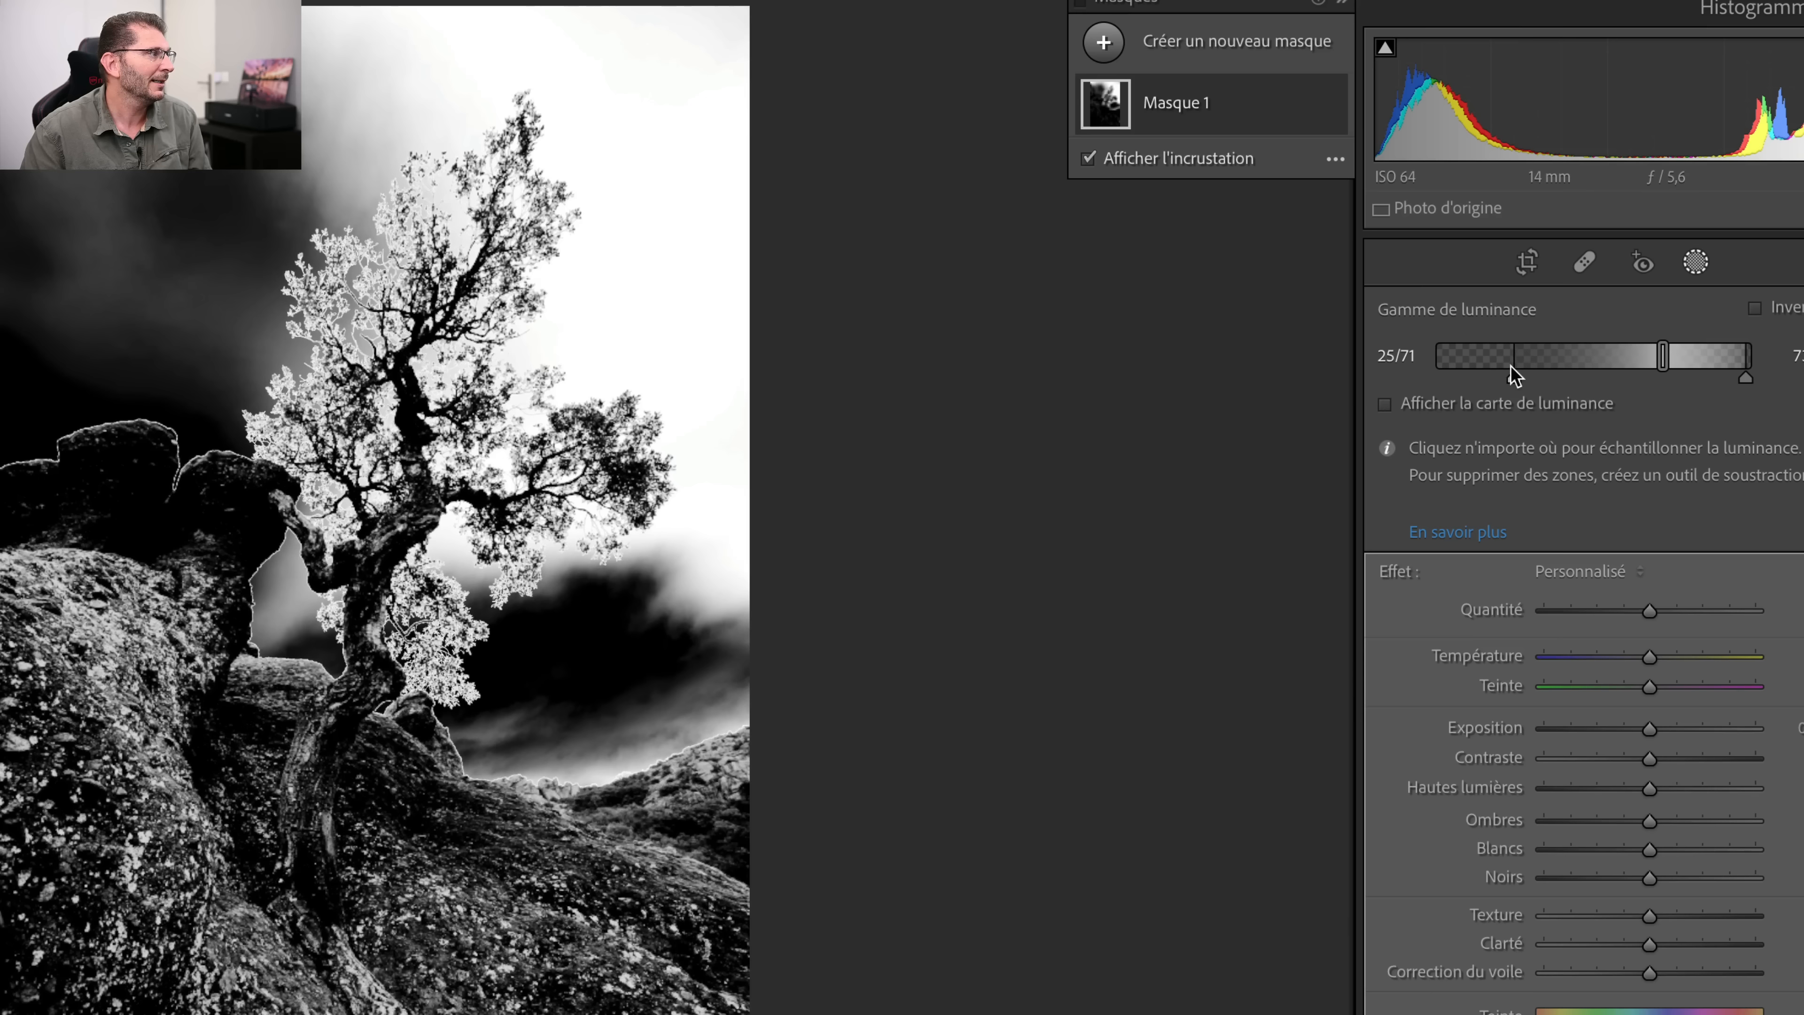
pyautogui.moveTo(1580, 377); pyautogui.dragTo(1588, 375)
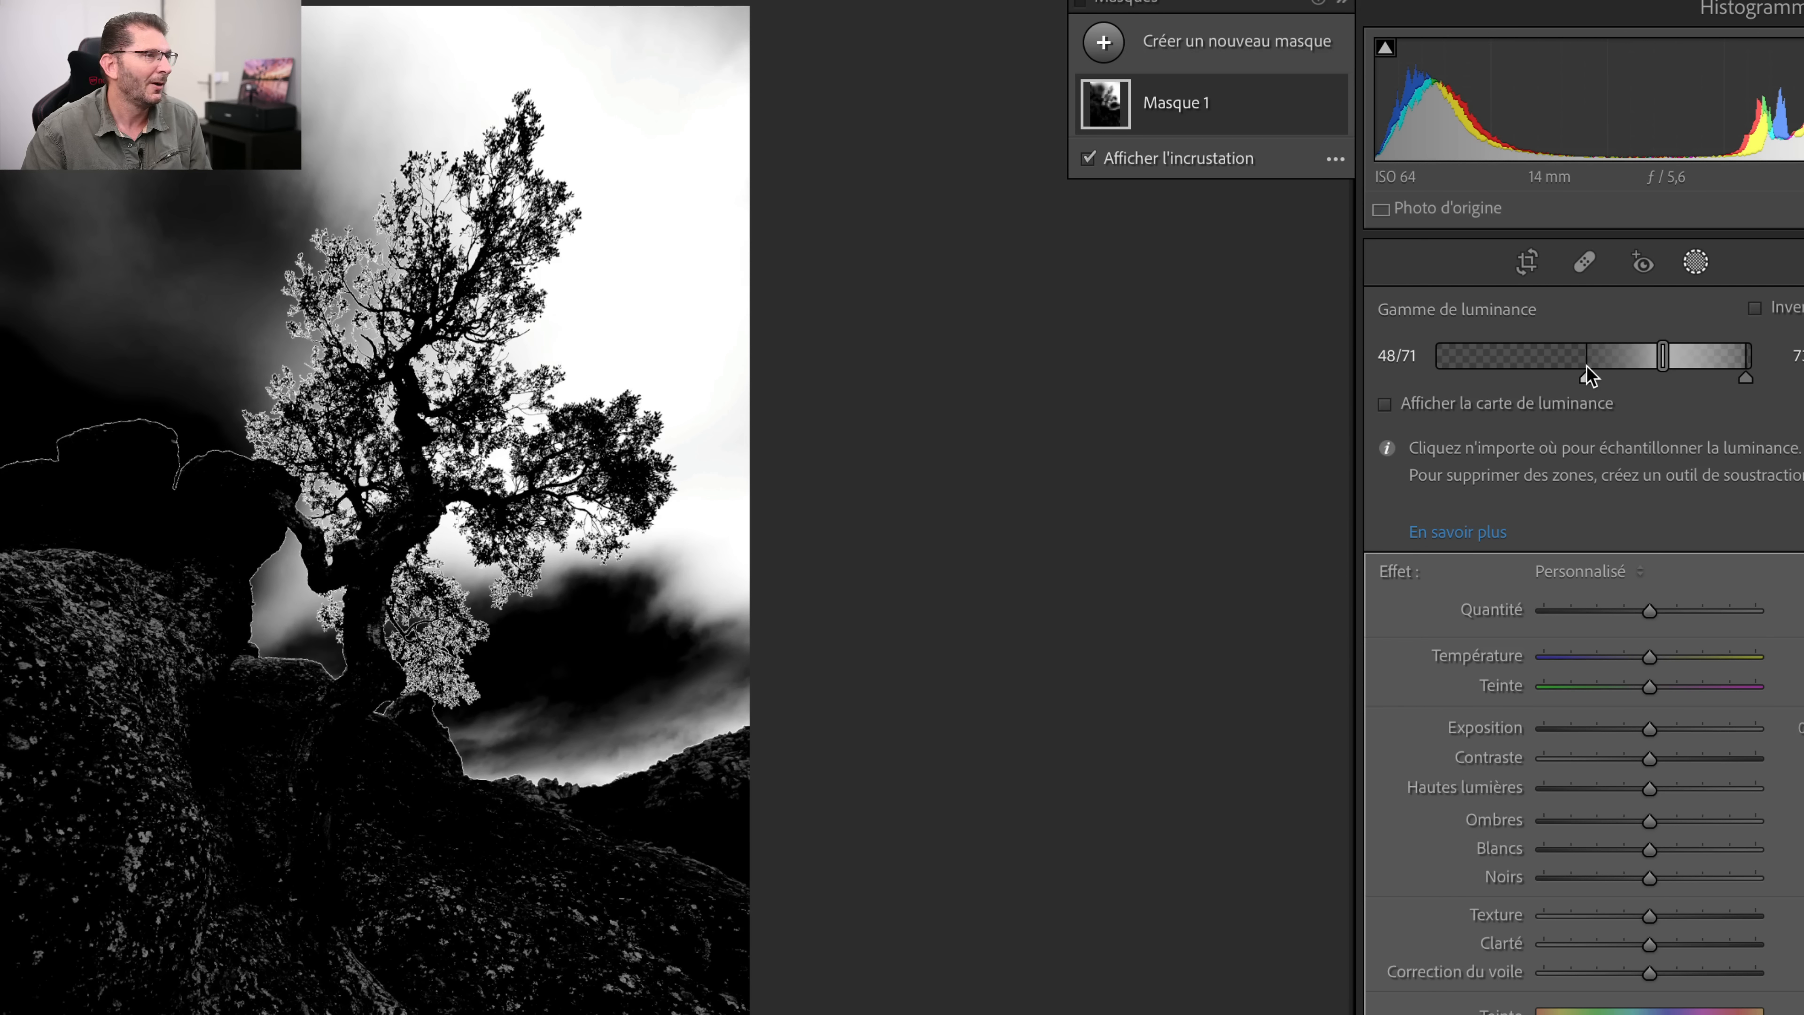
pyautogui.moveTo(1747, 378)
pyautogui.mouseDown()
pyautogui.moveTo(1669, 360)
pyautogui.moveTo(1755, 362)
pyautogui.mouseUp()
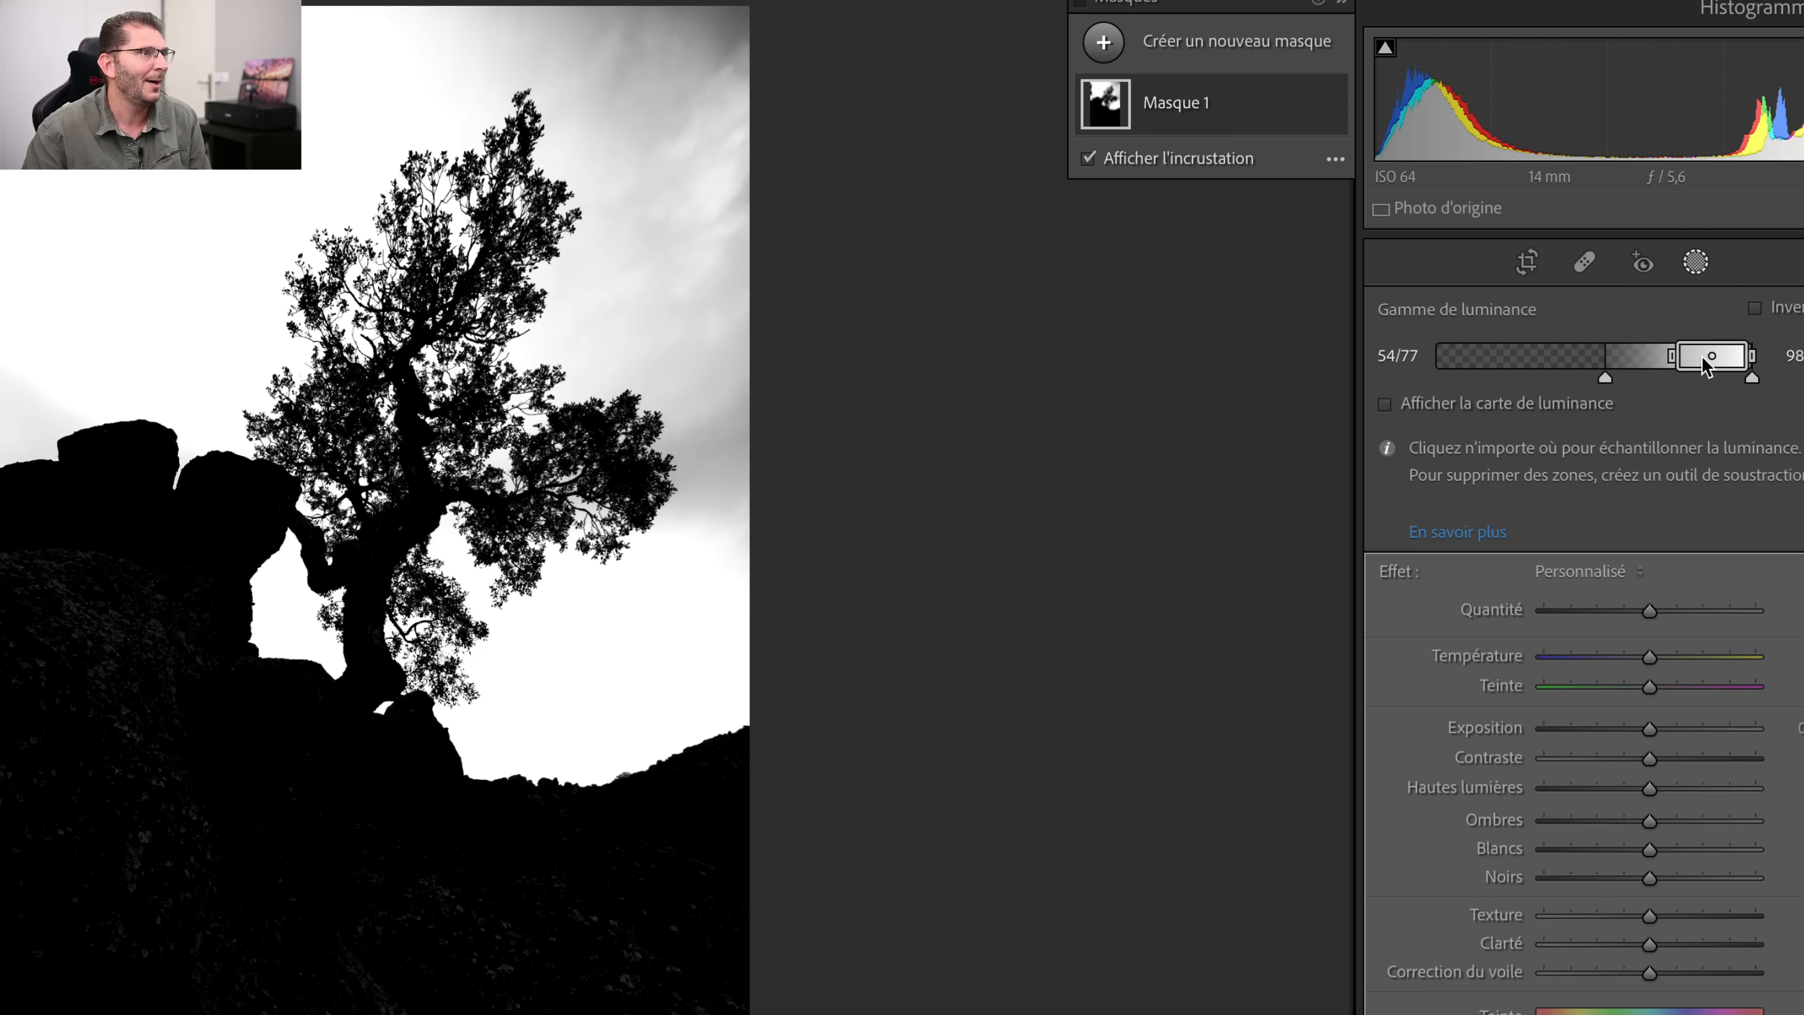
pyautogui.moveTo(1657, 357); pyautogui.dragTo(1645, 359)
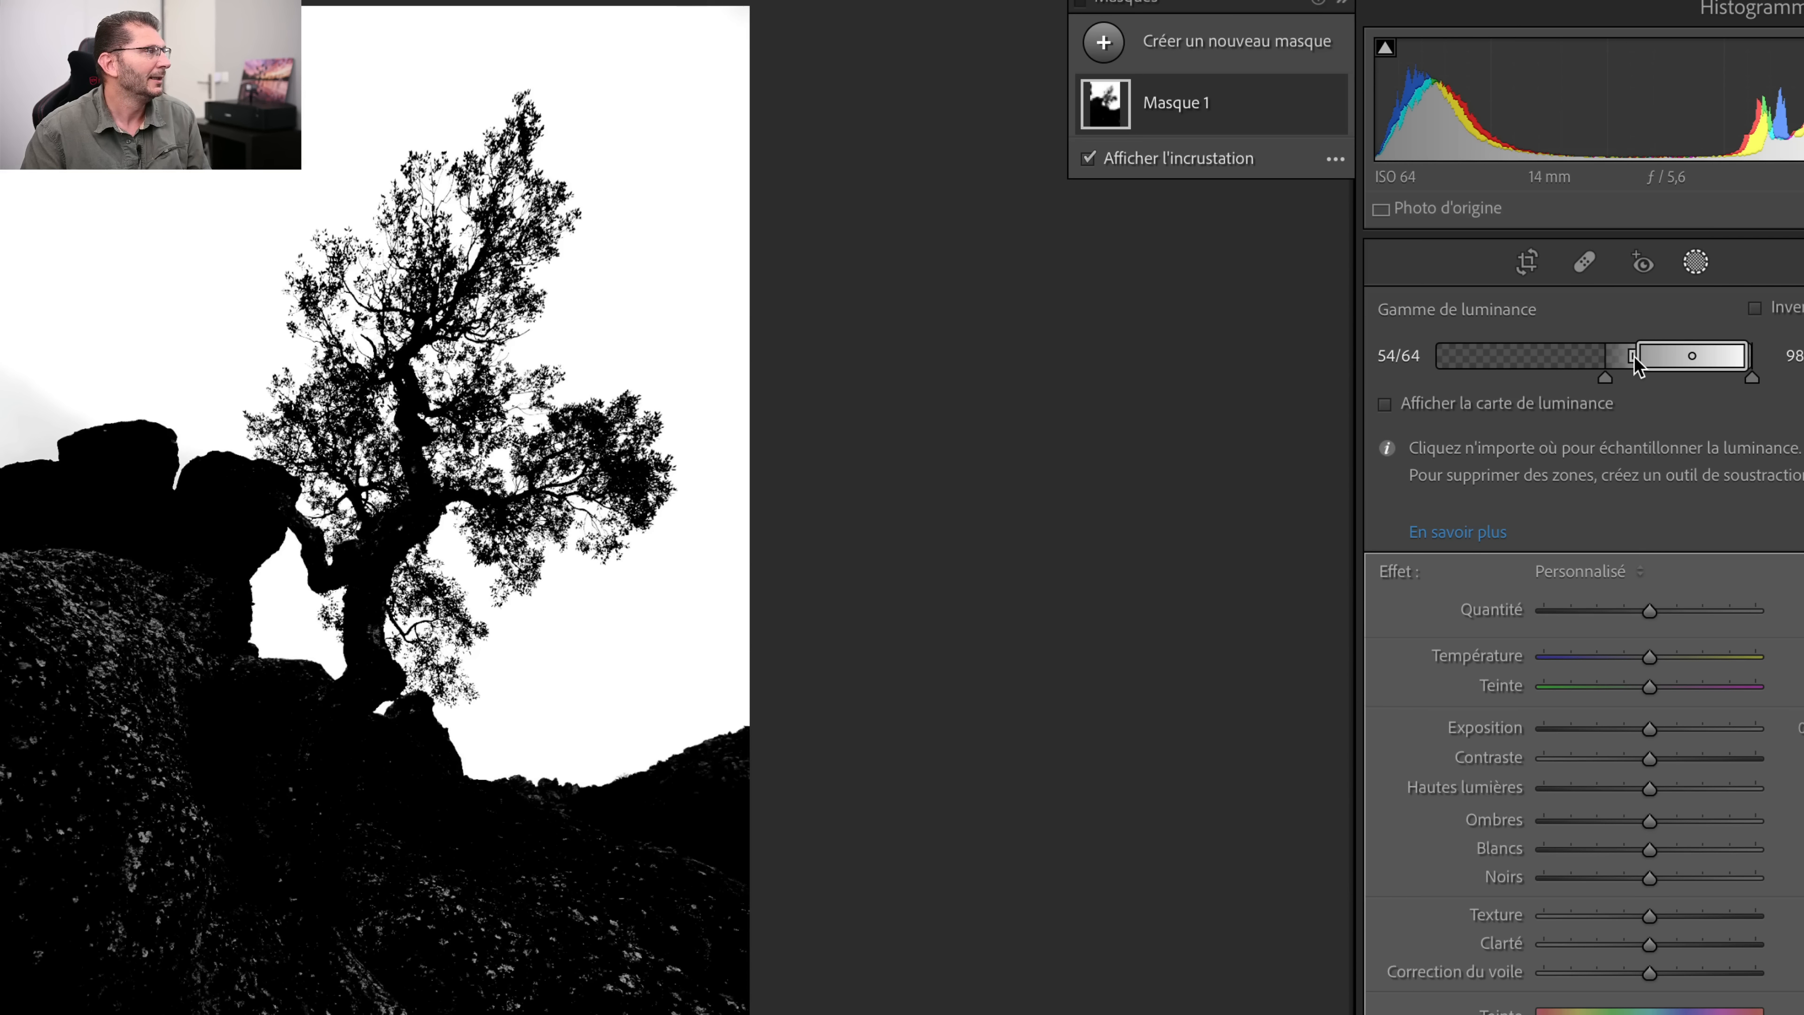
pyautogui.moveTo(1648, 359); pyautogui.dragTo(1636, 359)
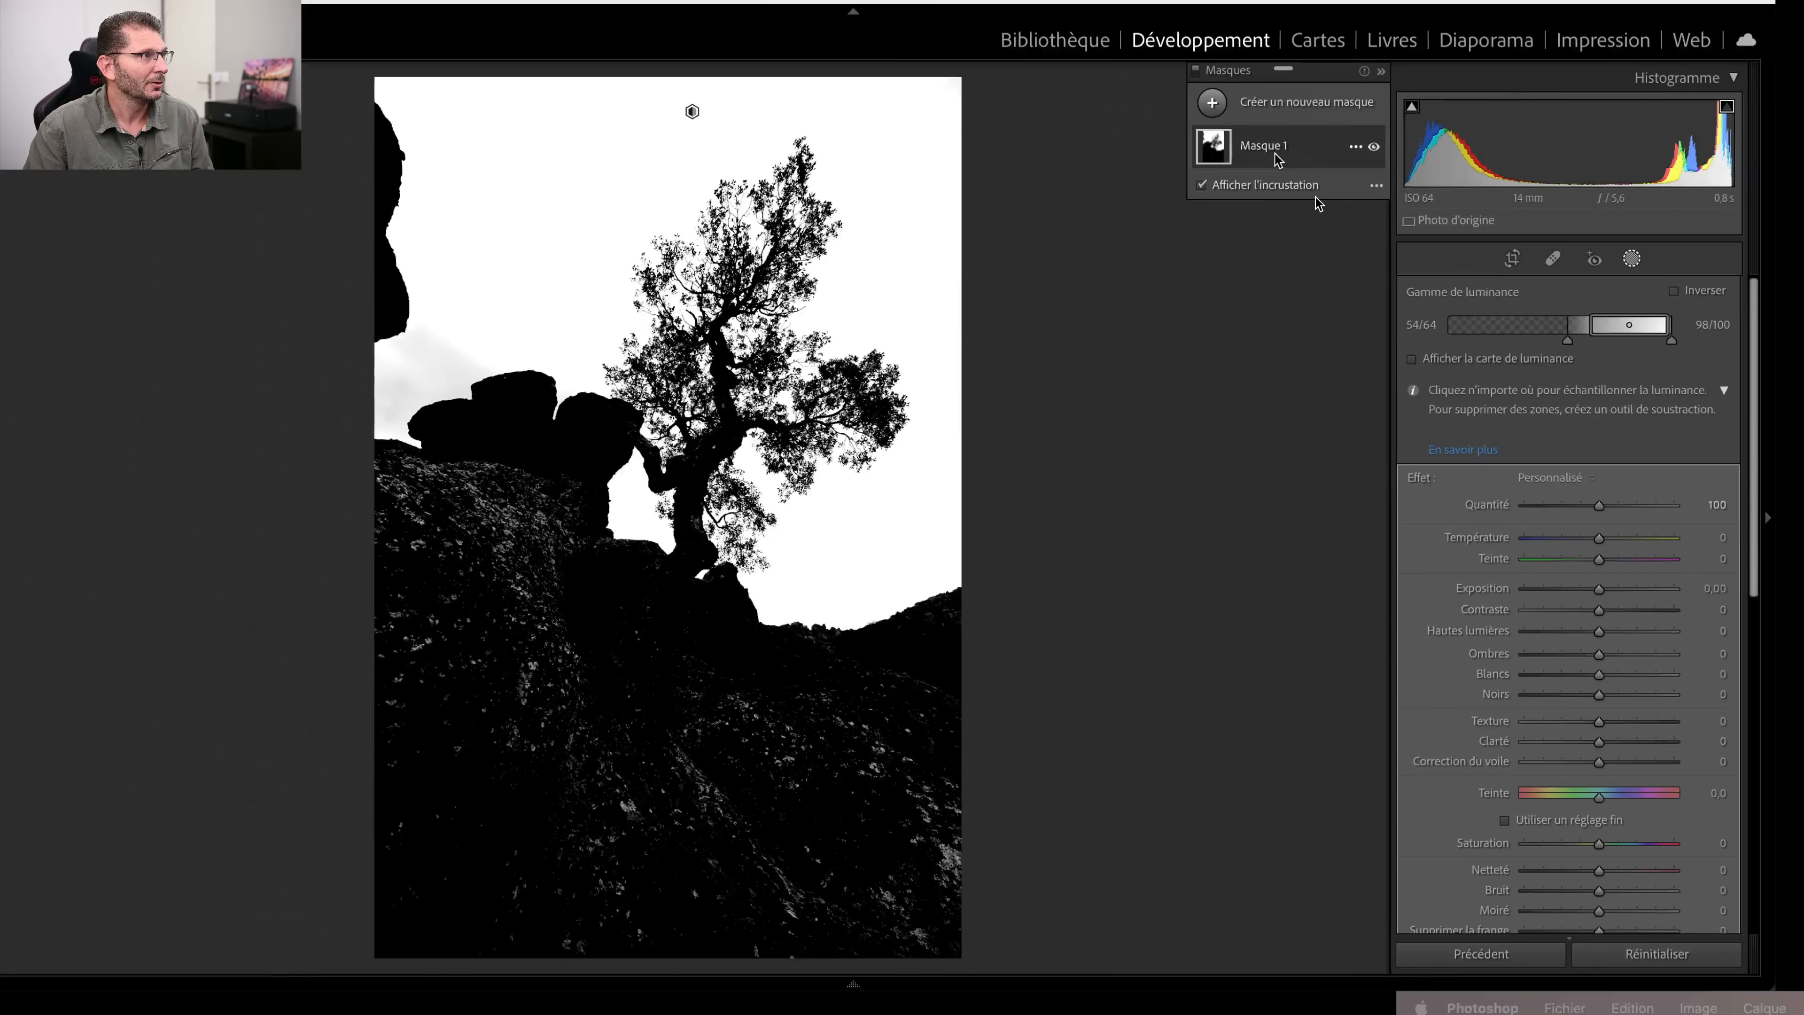
# Step: Lower the luminance range mask's exposure to −3,81 and inspect the edges of the leaves up close
pyautogui.click(1264, 147)
pyautogui.moveTo(1599, 589); pyautogui.dragTo(1527, 589)
pyautogui.press('super+=')
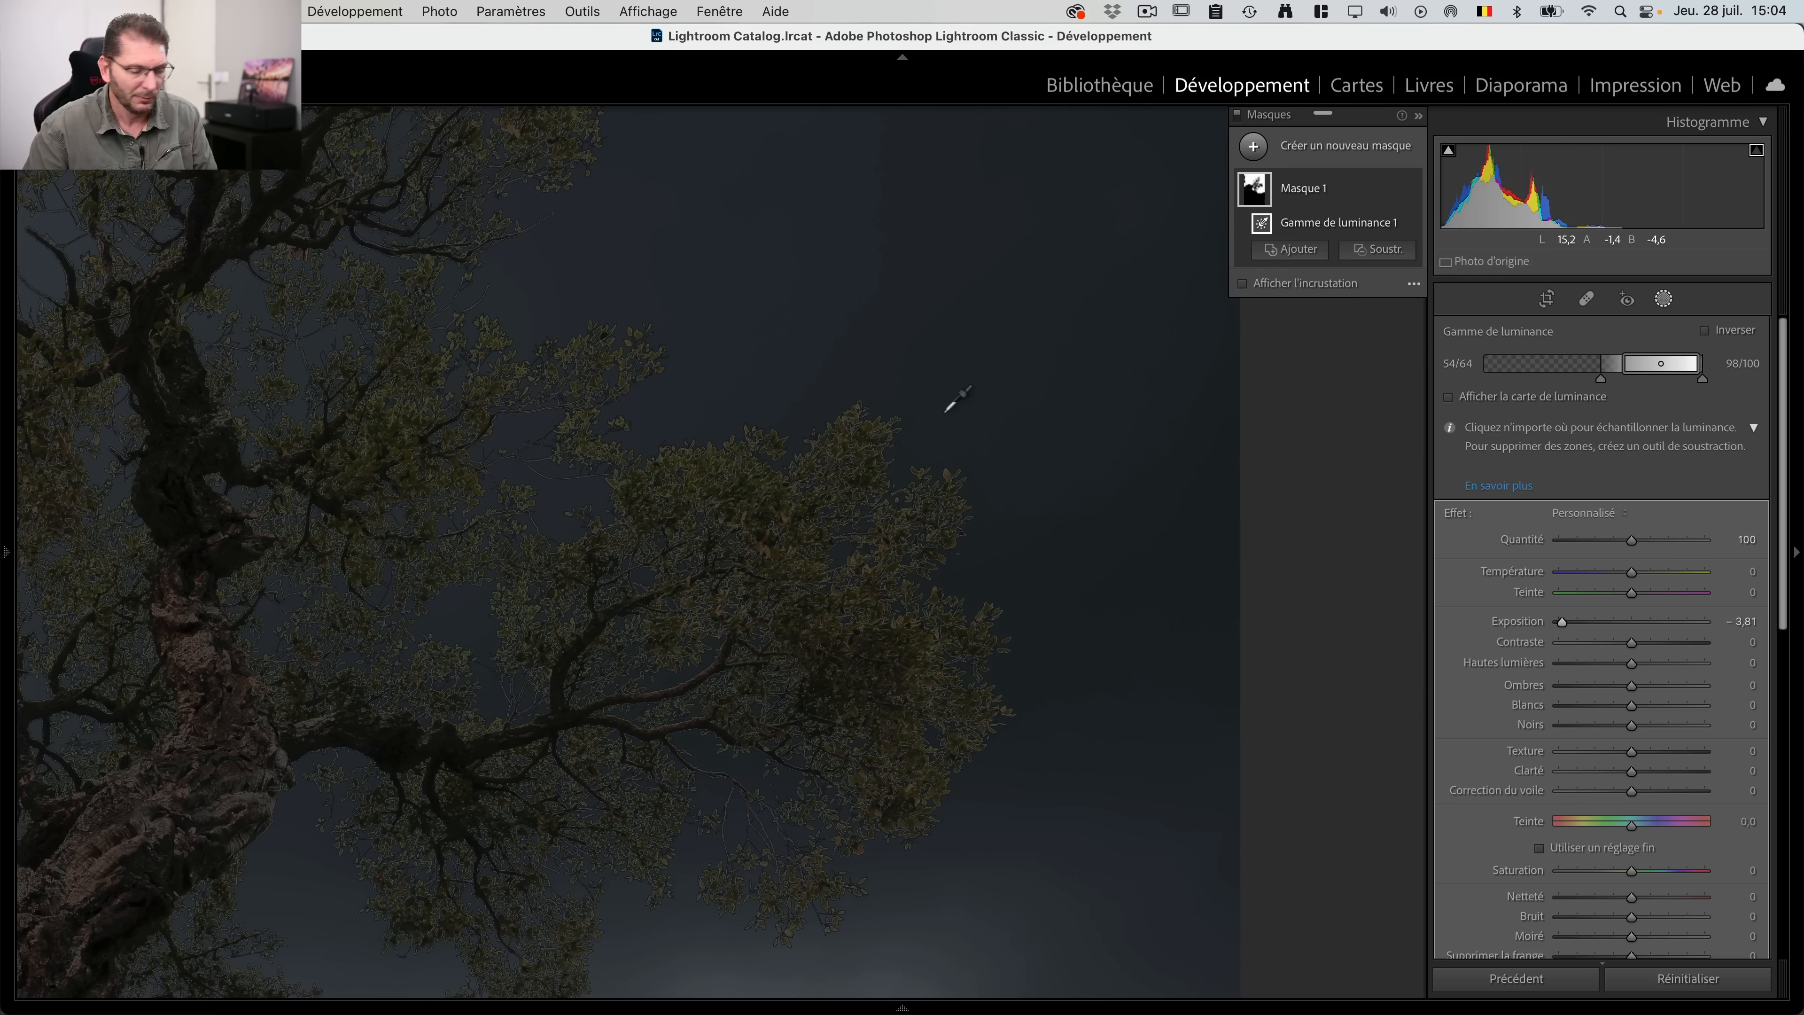
pyautogui.press('super+=')
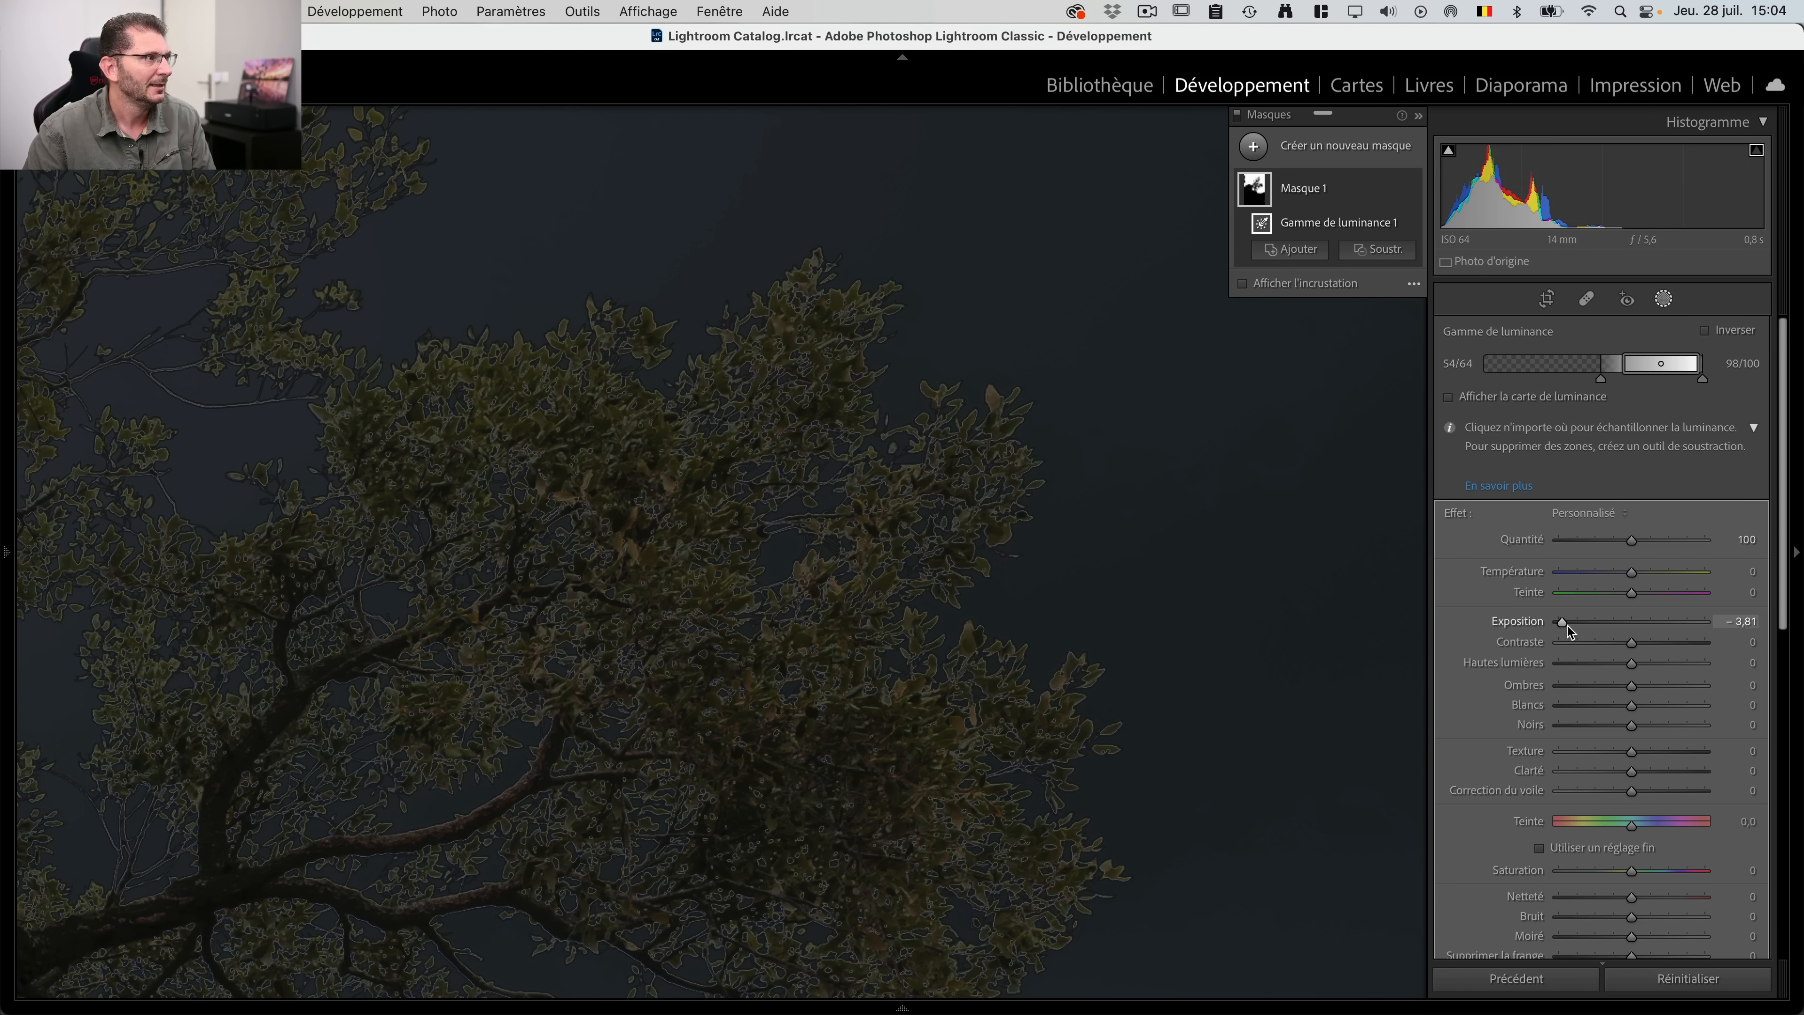
# Step: Try an exposure of −2,70 on the luminance range mask and delete the mask
pyautogui.moveTo(1567, 626)
pyautogui.mouseDown()
pyautogui.moveTo(1607, 625)
pyautogui.moveTo(1584, 625)
pyautogui.mouseUp()
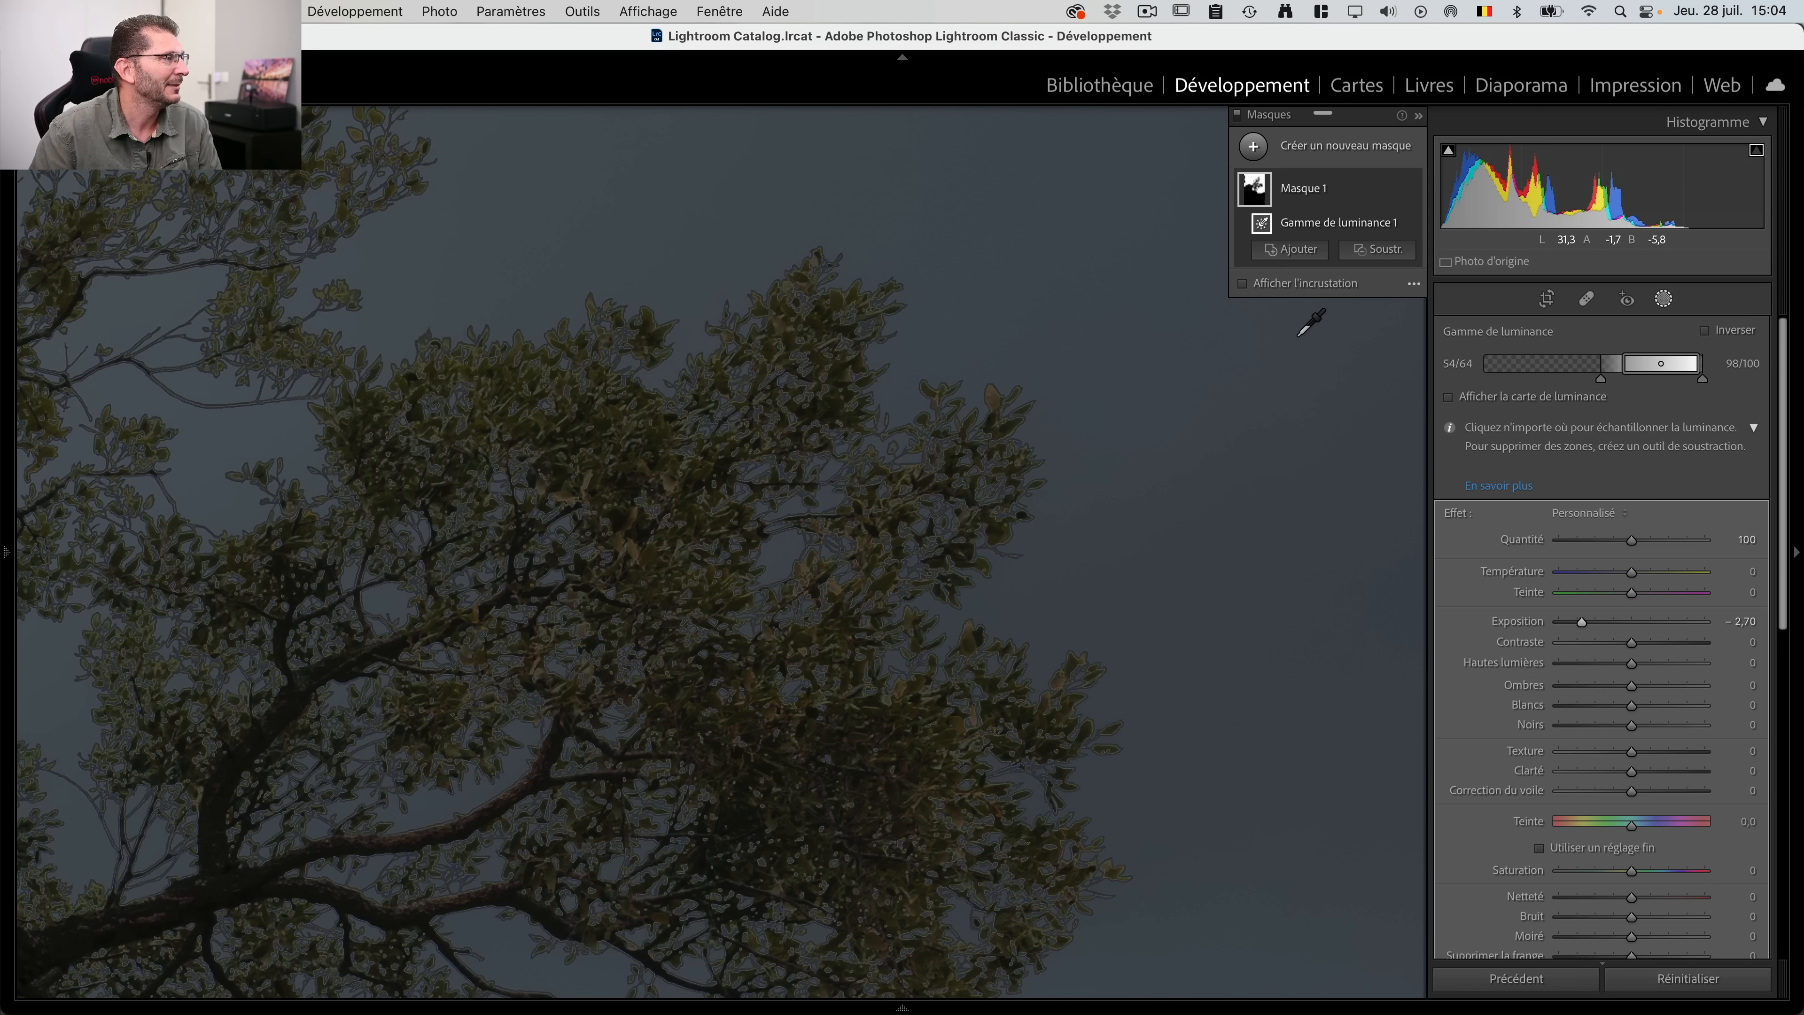
pyautogui.click(1324, 193)
pyautogui.press('BackSpace')
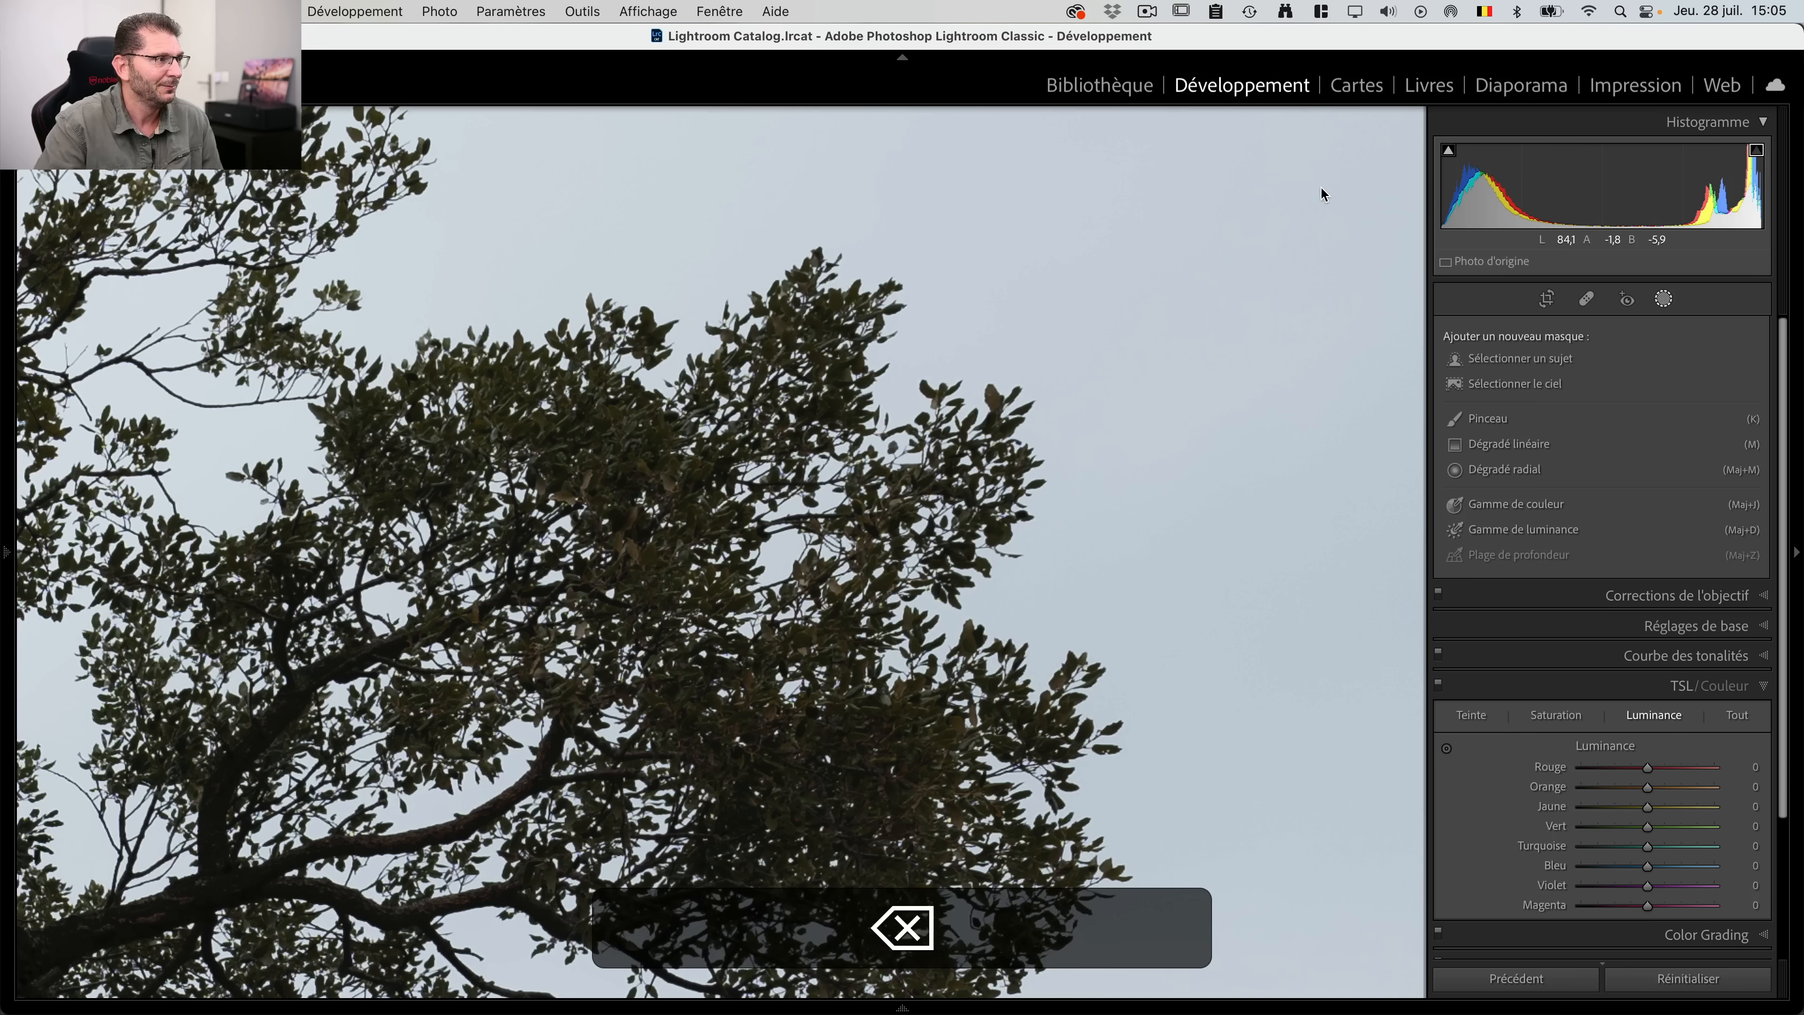
# Step: Create a colour range mask sampled from the sky beside the tree and show its overlay on the whole photo
pyautogui.press('shift')
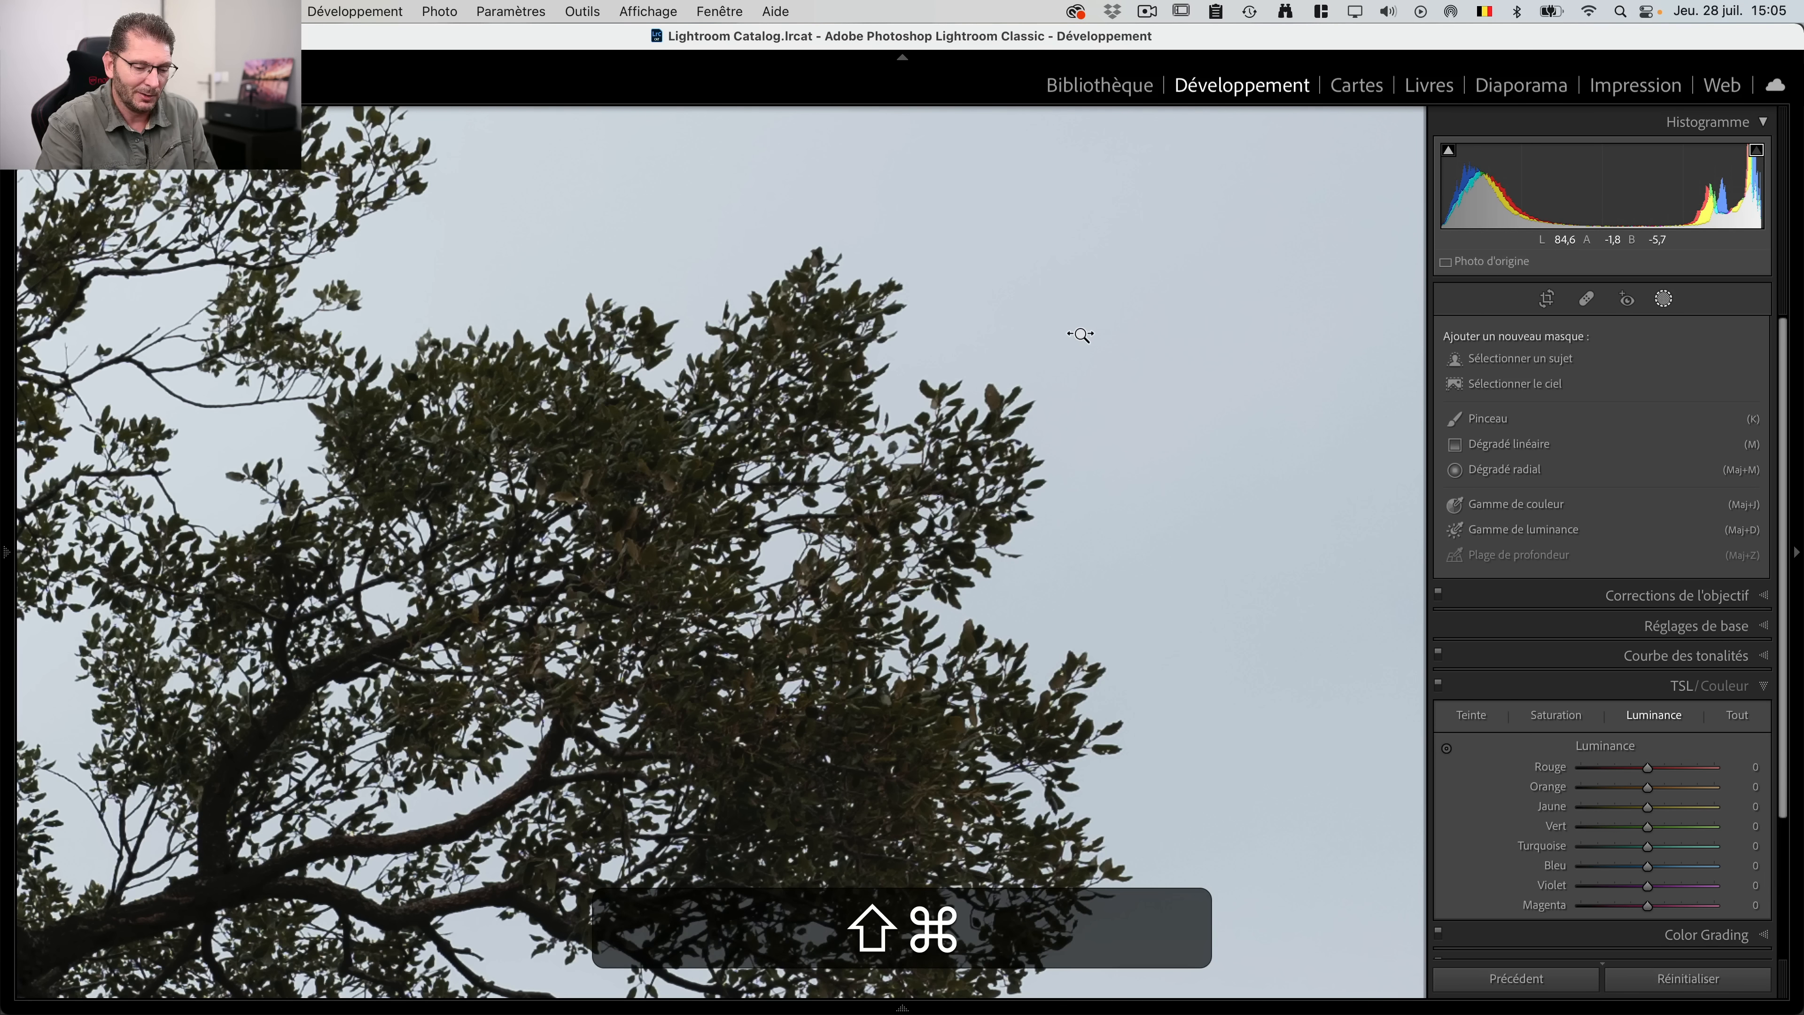
pyautogui.press('z')
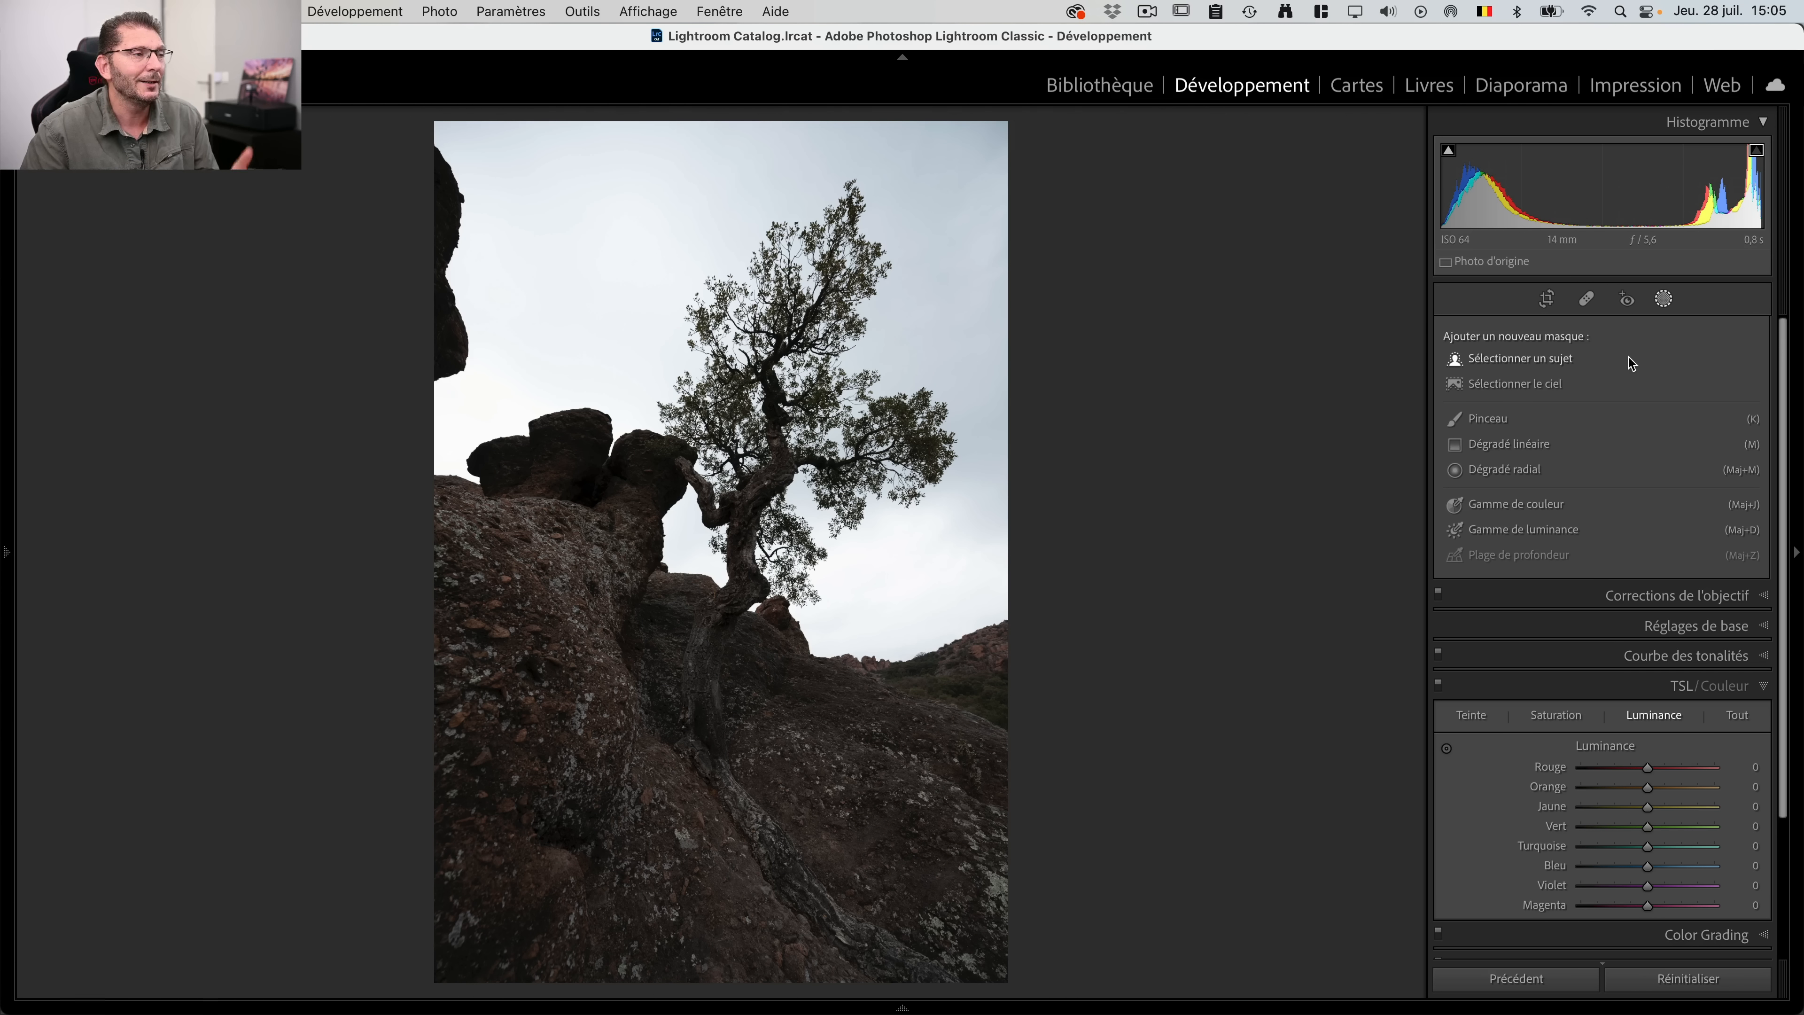
pyautogui.click(1555, 510)
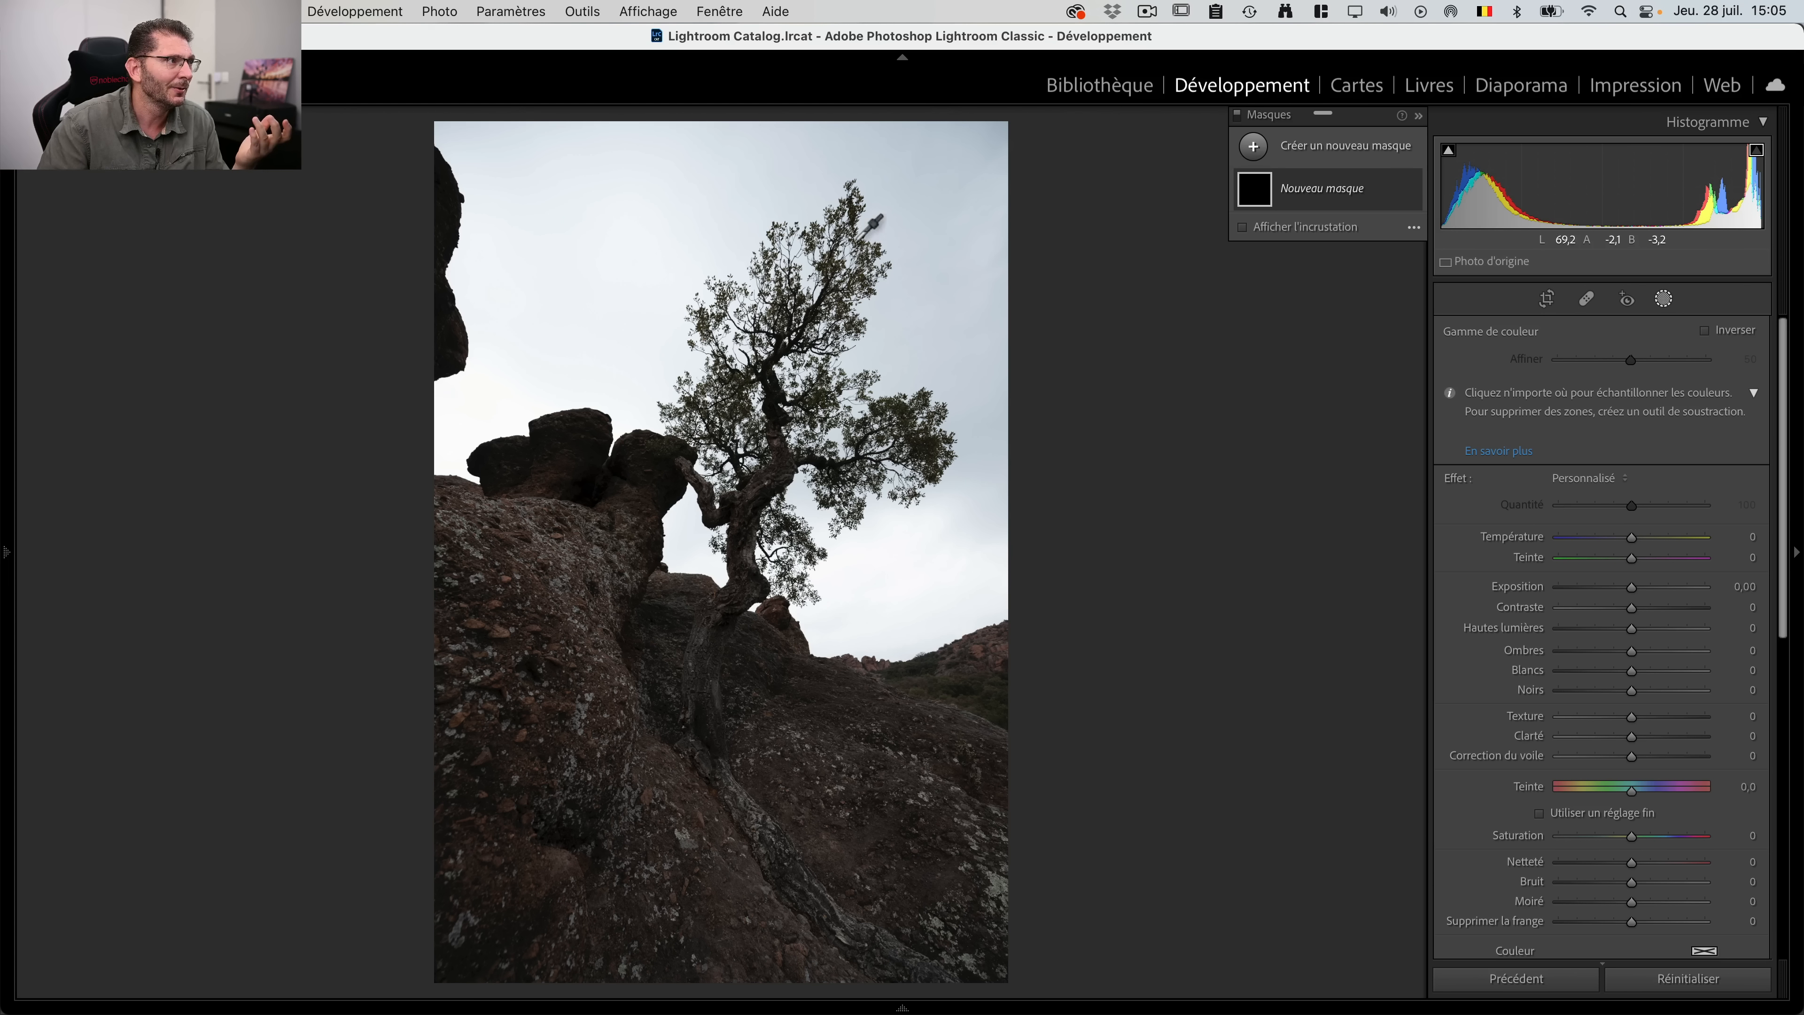
pyautogui.moveTo(939, 186); pyautogui.dragTo(976, 352)
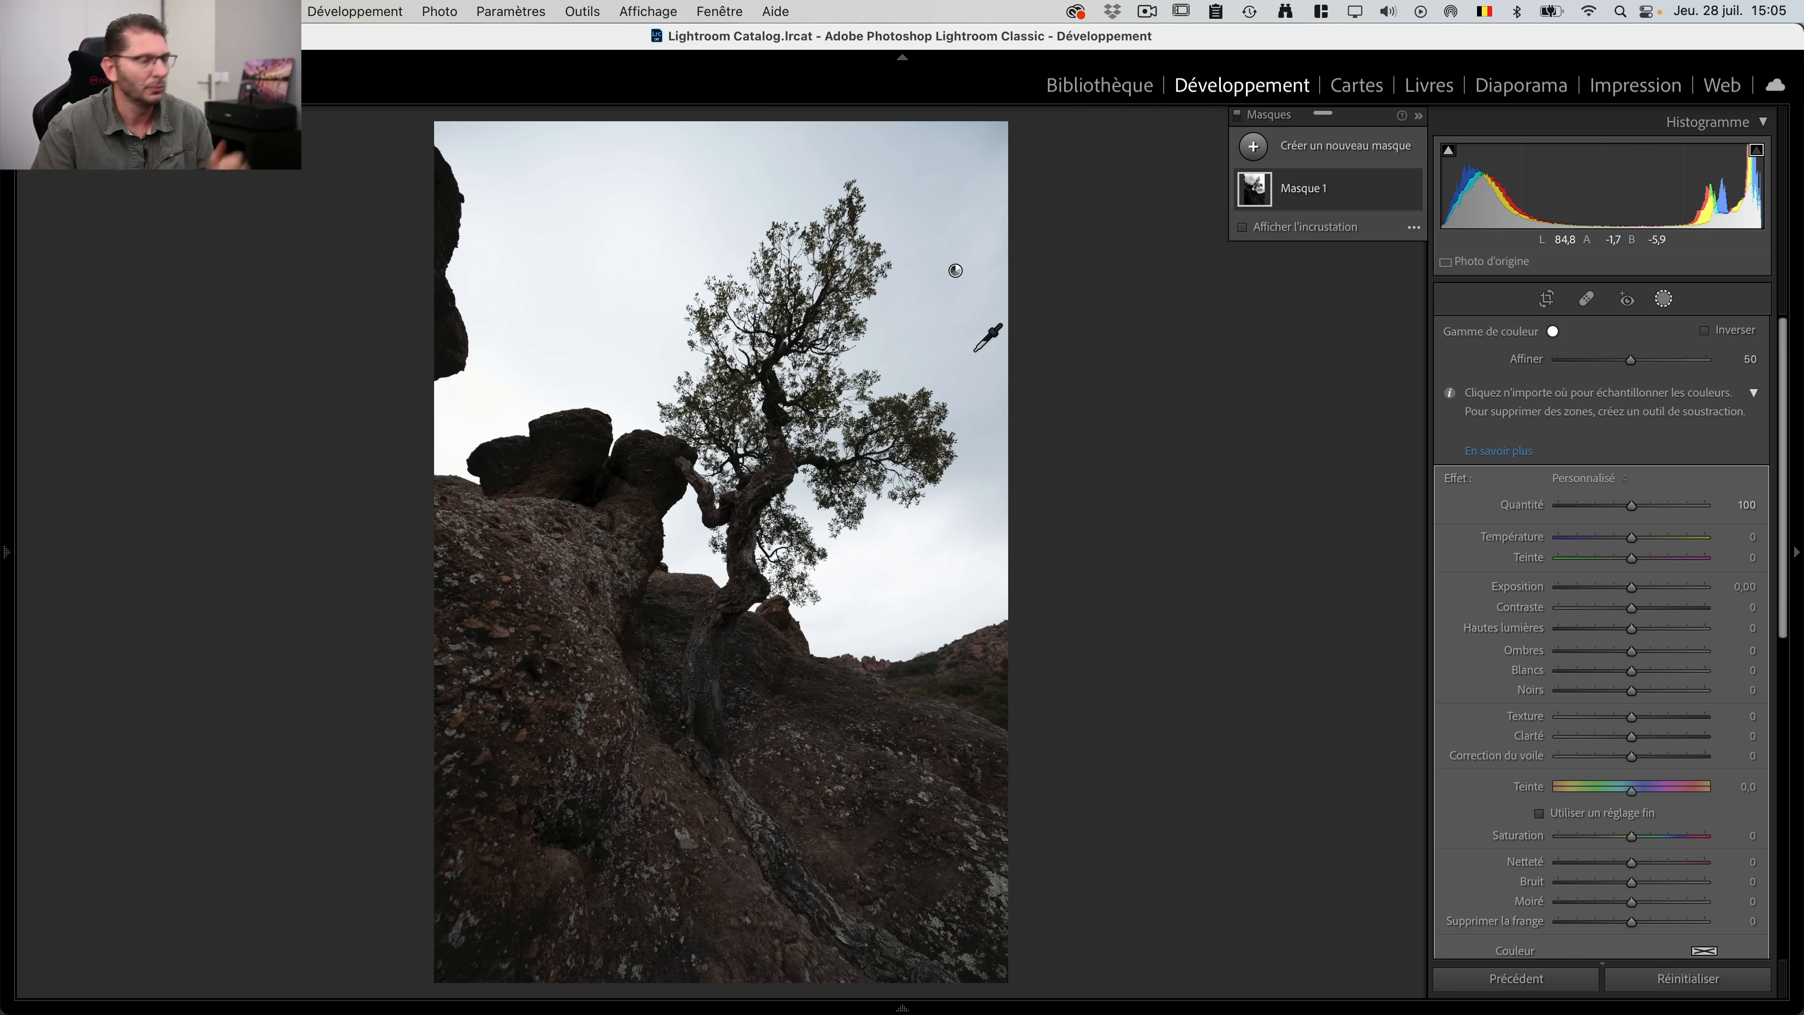
pyautogui.press('o')
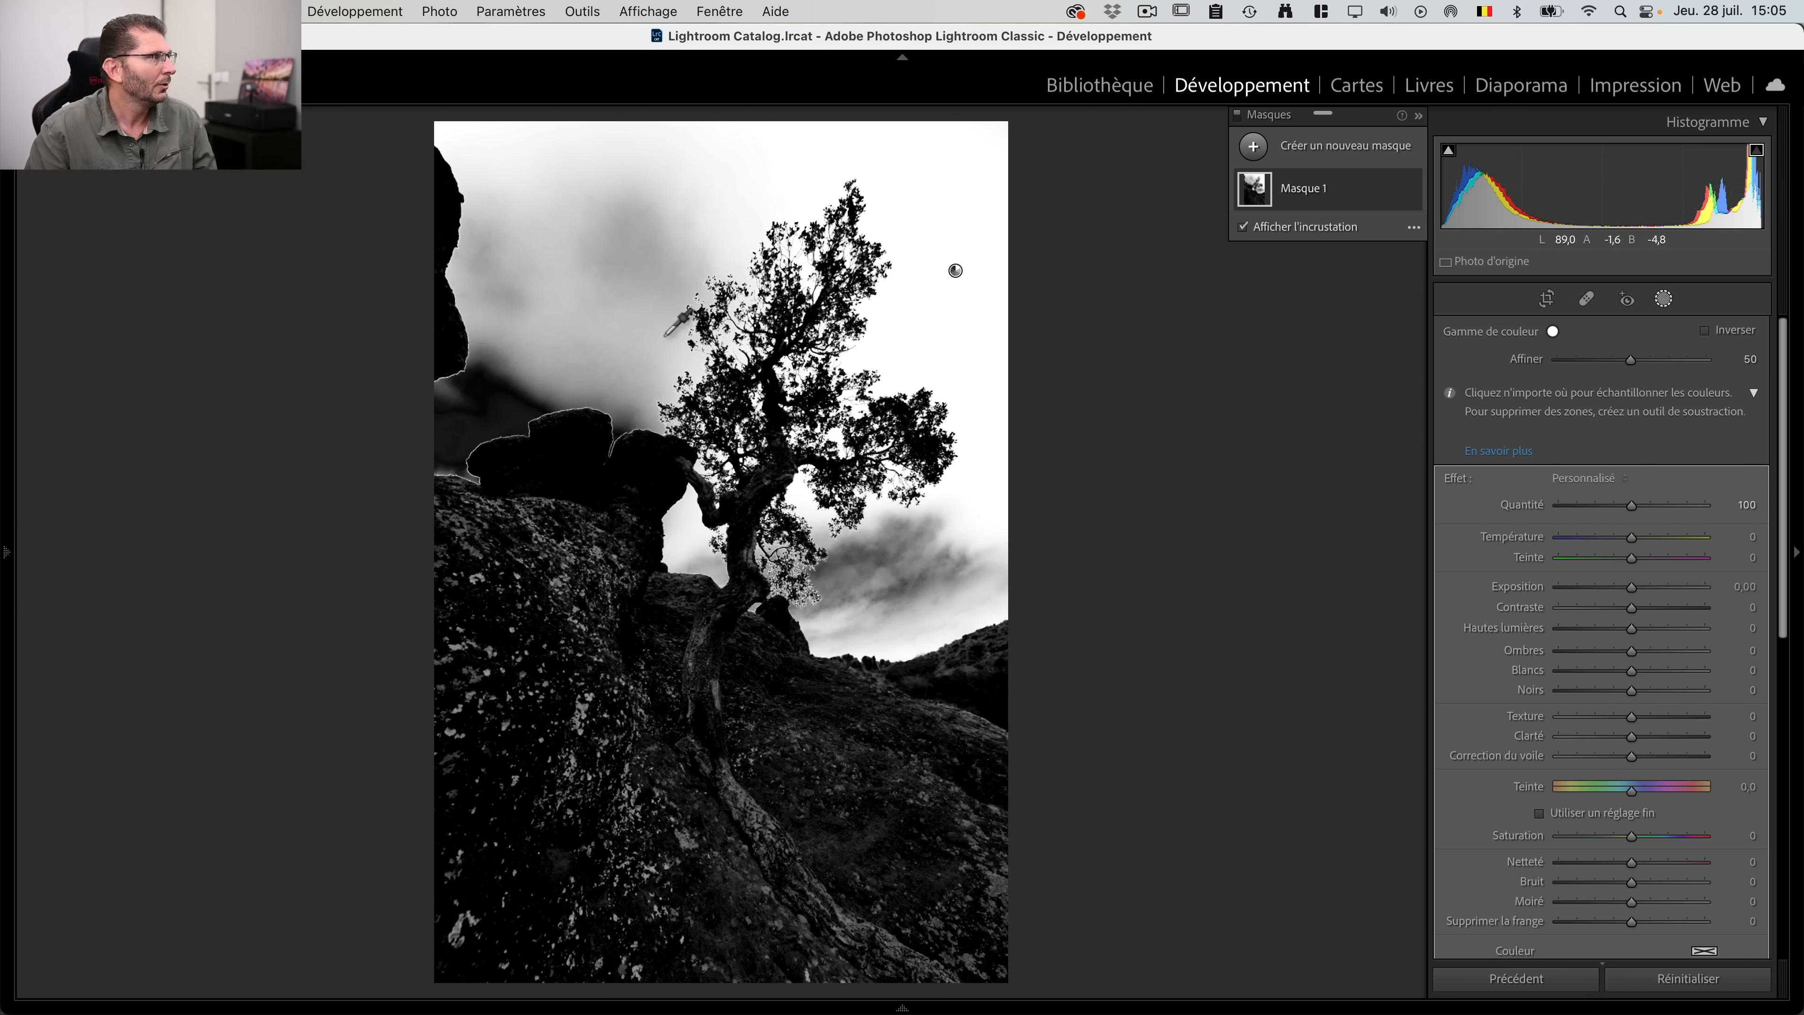
# Step: Add colour samples from the other sky areas around the rocks and above the horizon, and set Affiner to 30
pyautogui.press('shift')
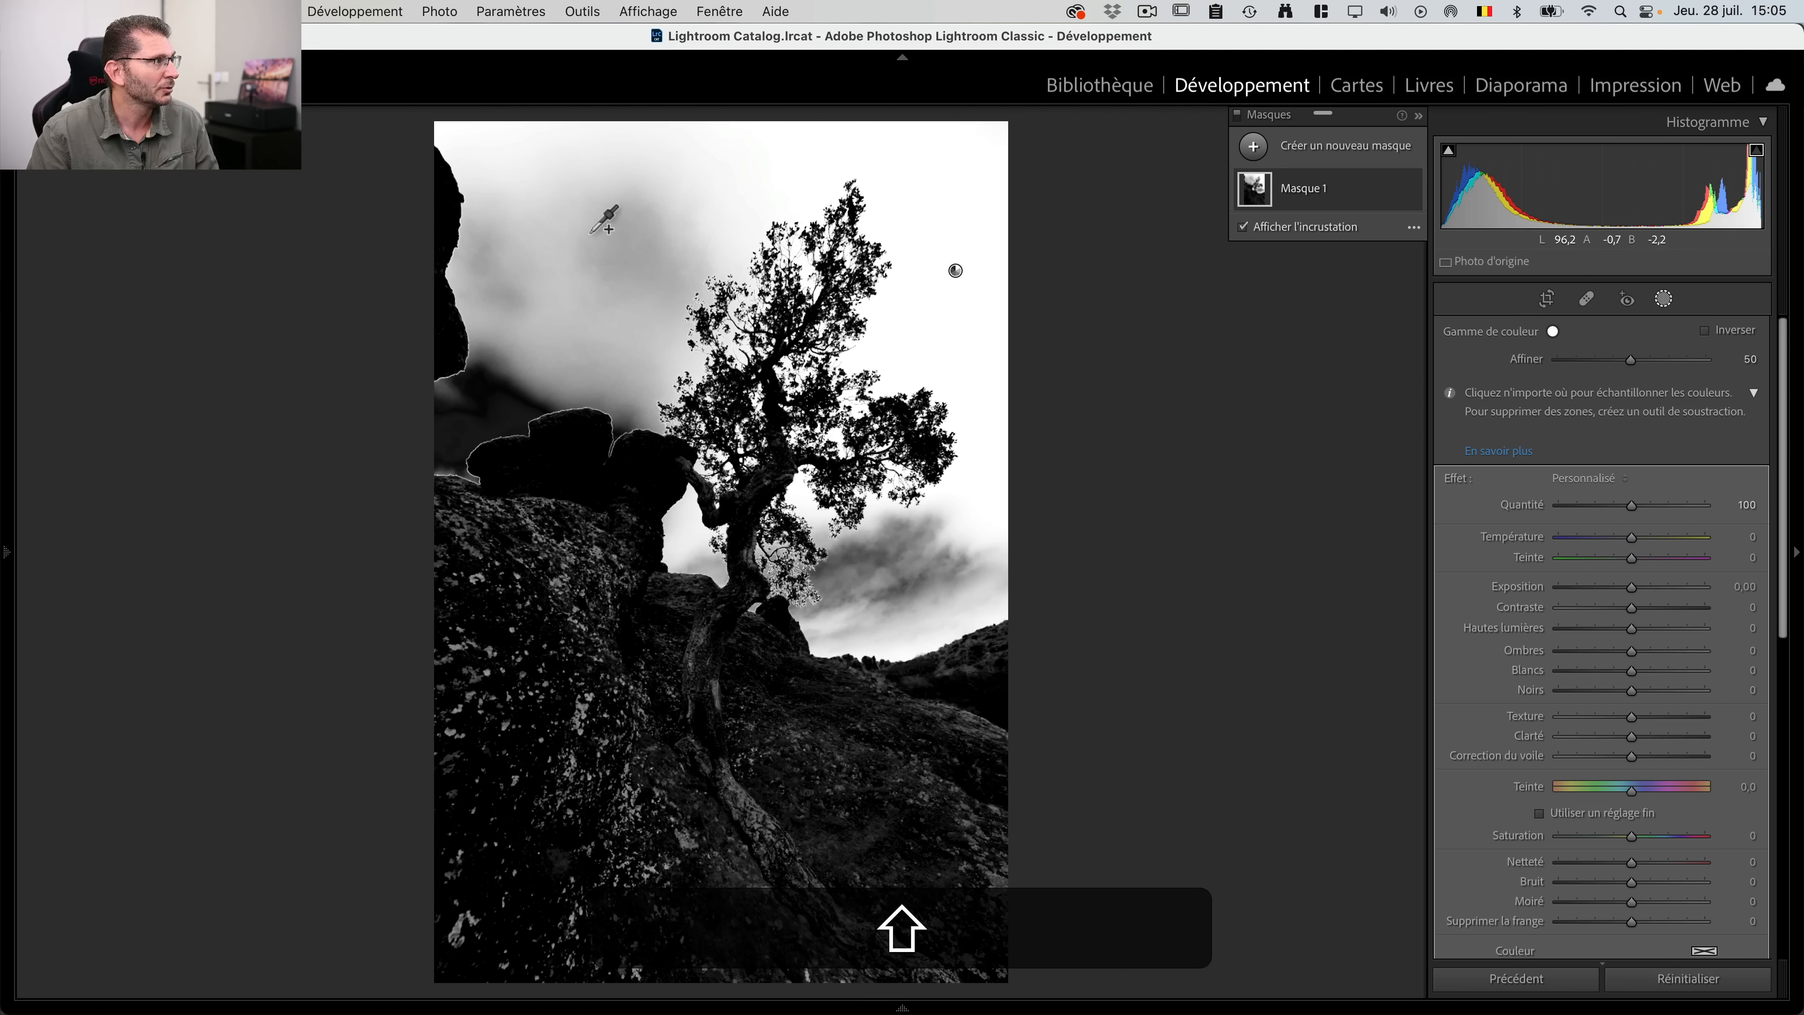
pyautogui.moveTo(575, 207)
pyautogui.mouseDown()
pyautogui.moveTo(633, 298)
pyautogui.moveTo(619, 329)
pyautogui.mouseUp()
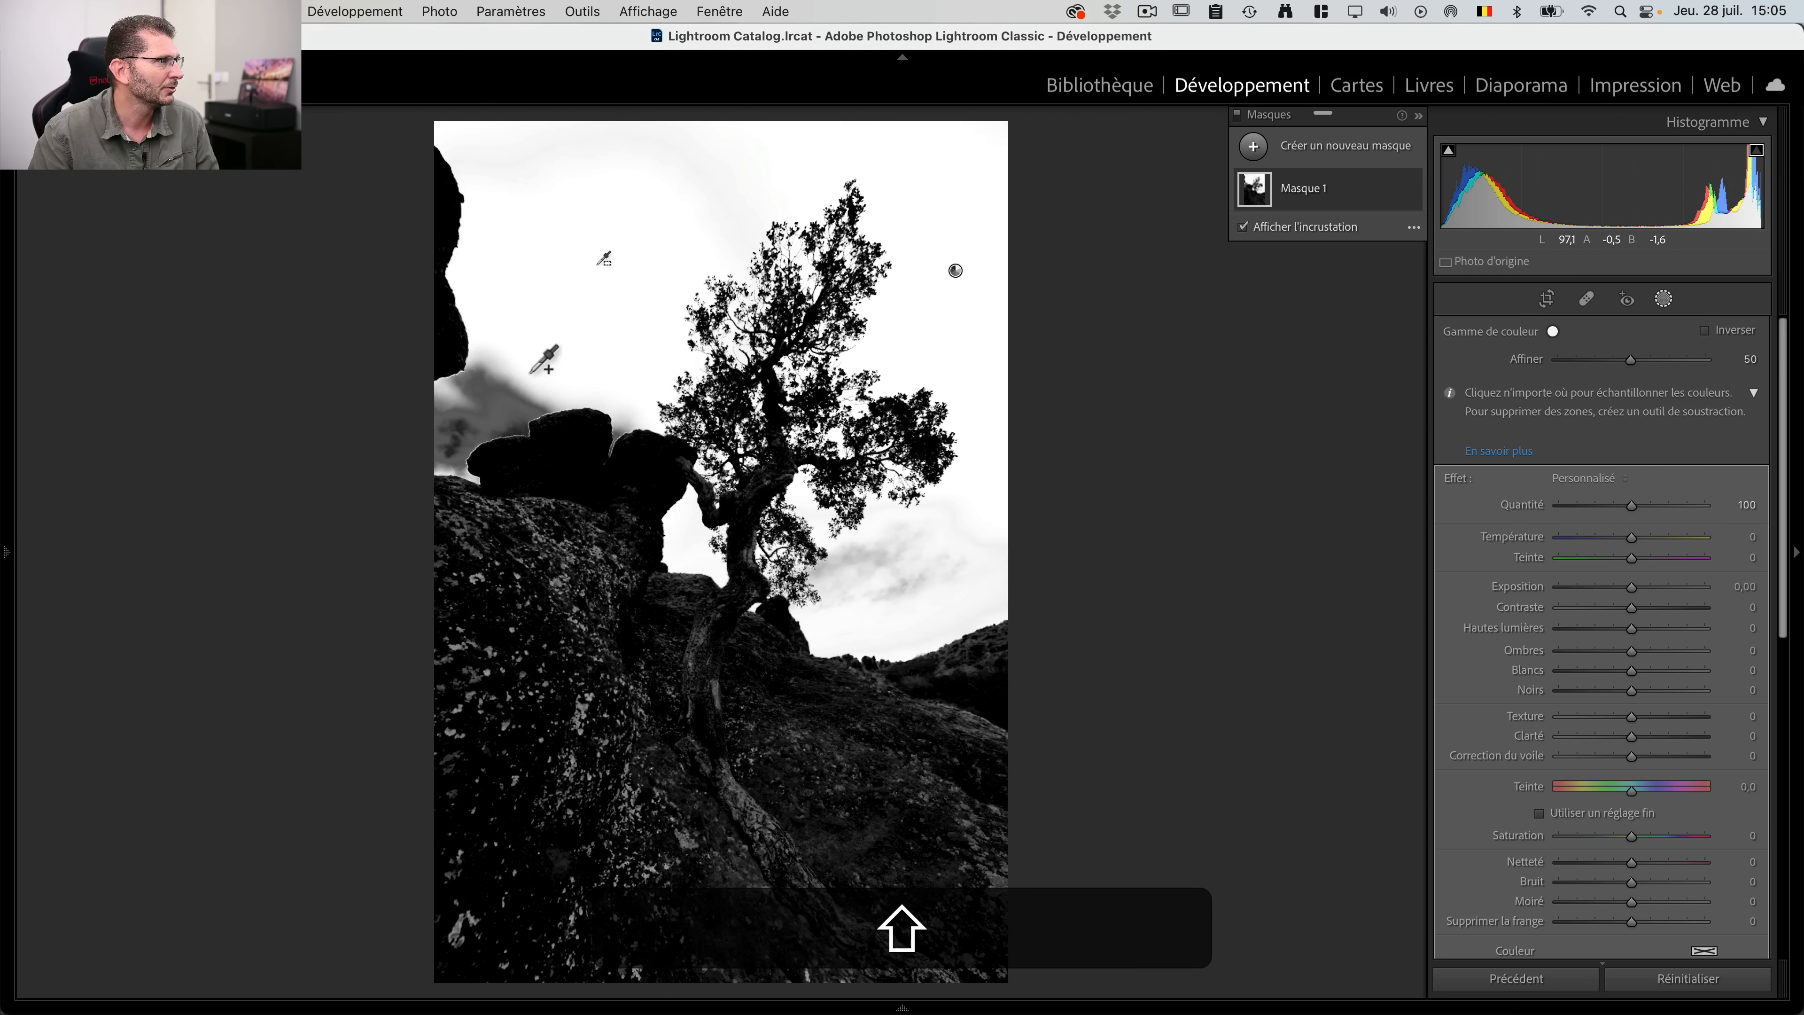
pyautogui.moveTo(504, 368); pyautogui.dragTo(517, 414)
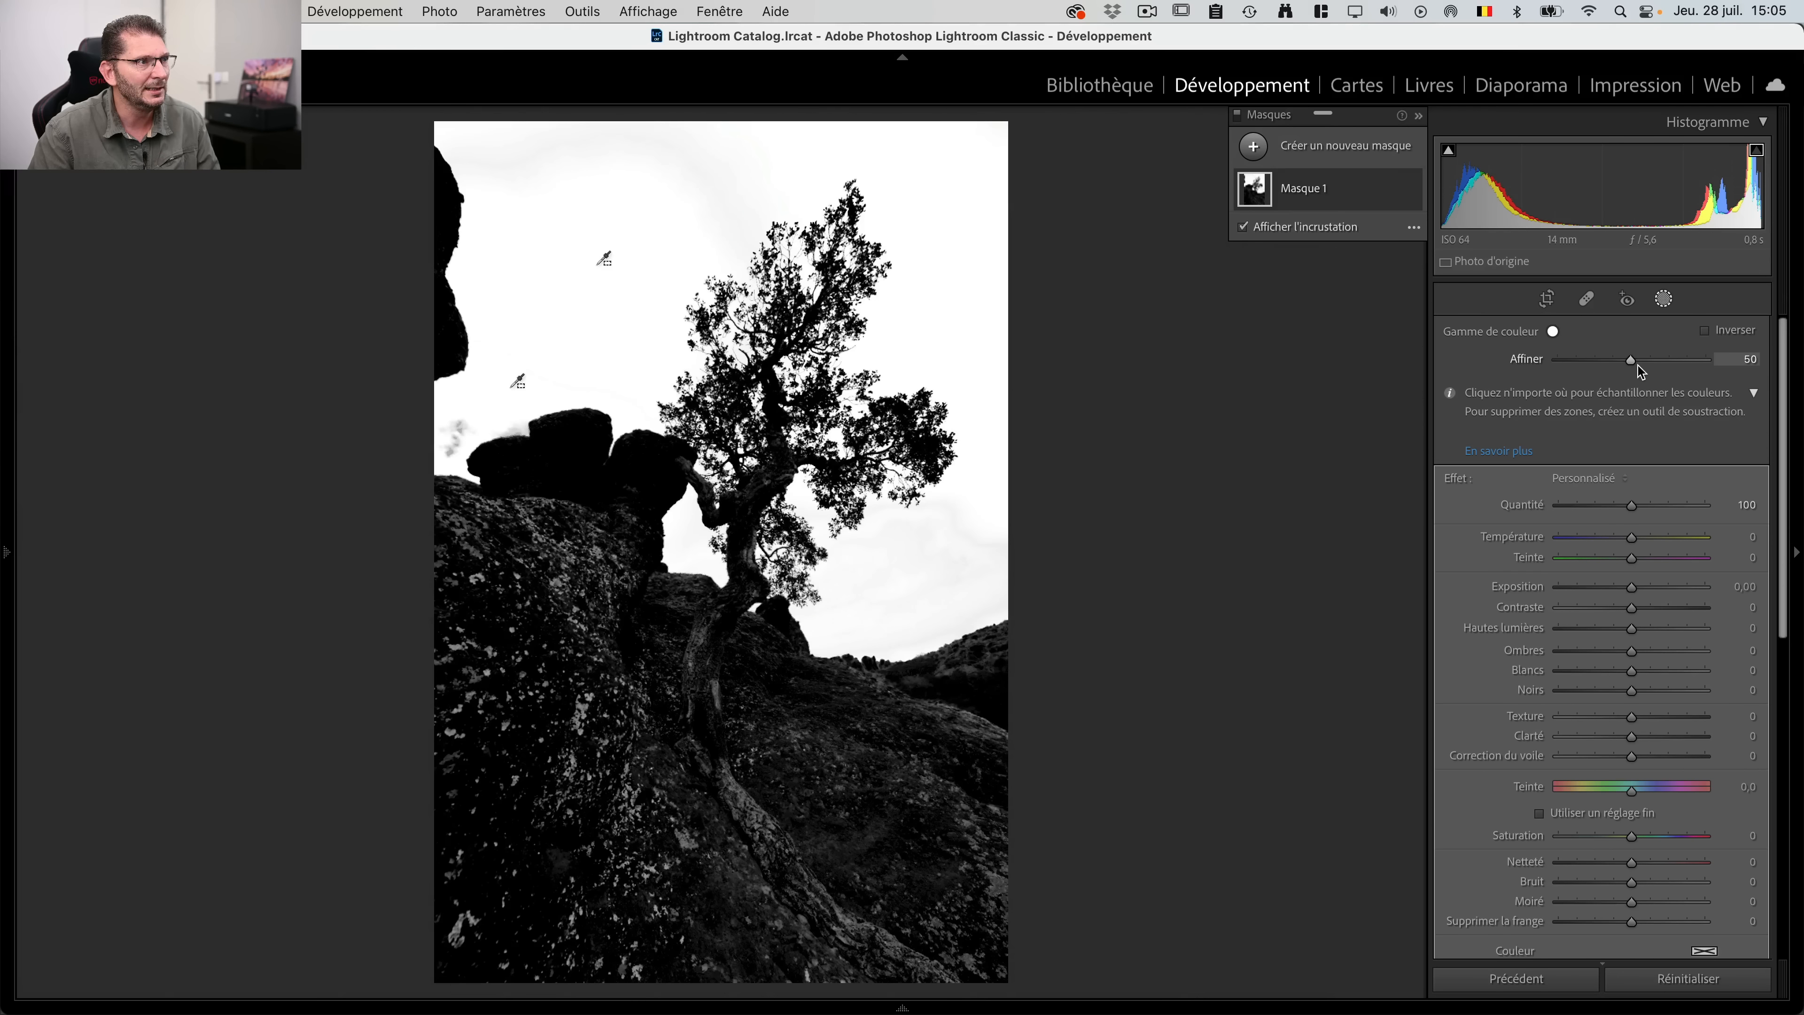
pyautogui.moveTo(1623, 357)
pyautogui.mouseDown()
pyautogui.moveTo(1727, 355)
pyautogui.moveTo(1607, 365)
pyautogui.mouseUp()
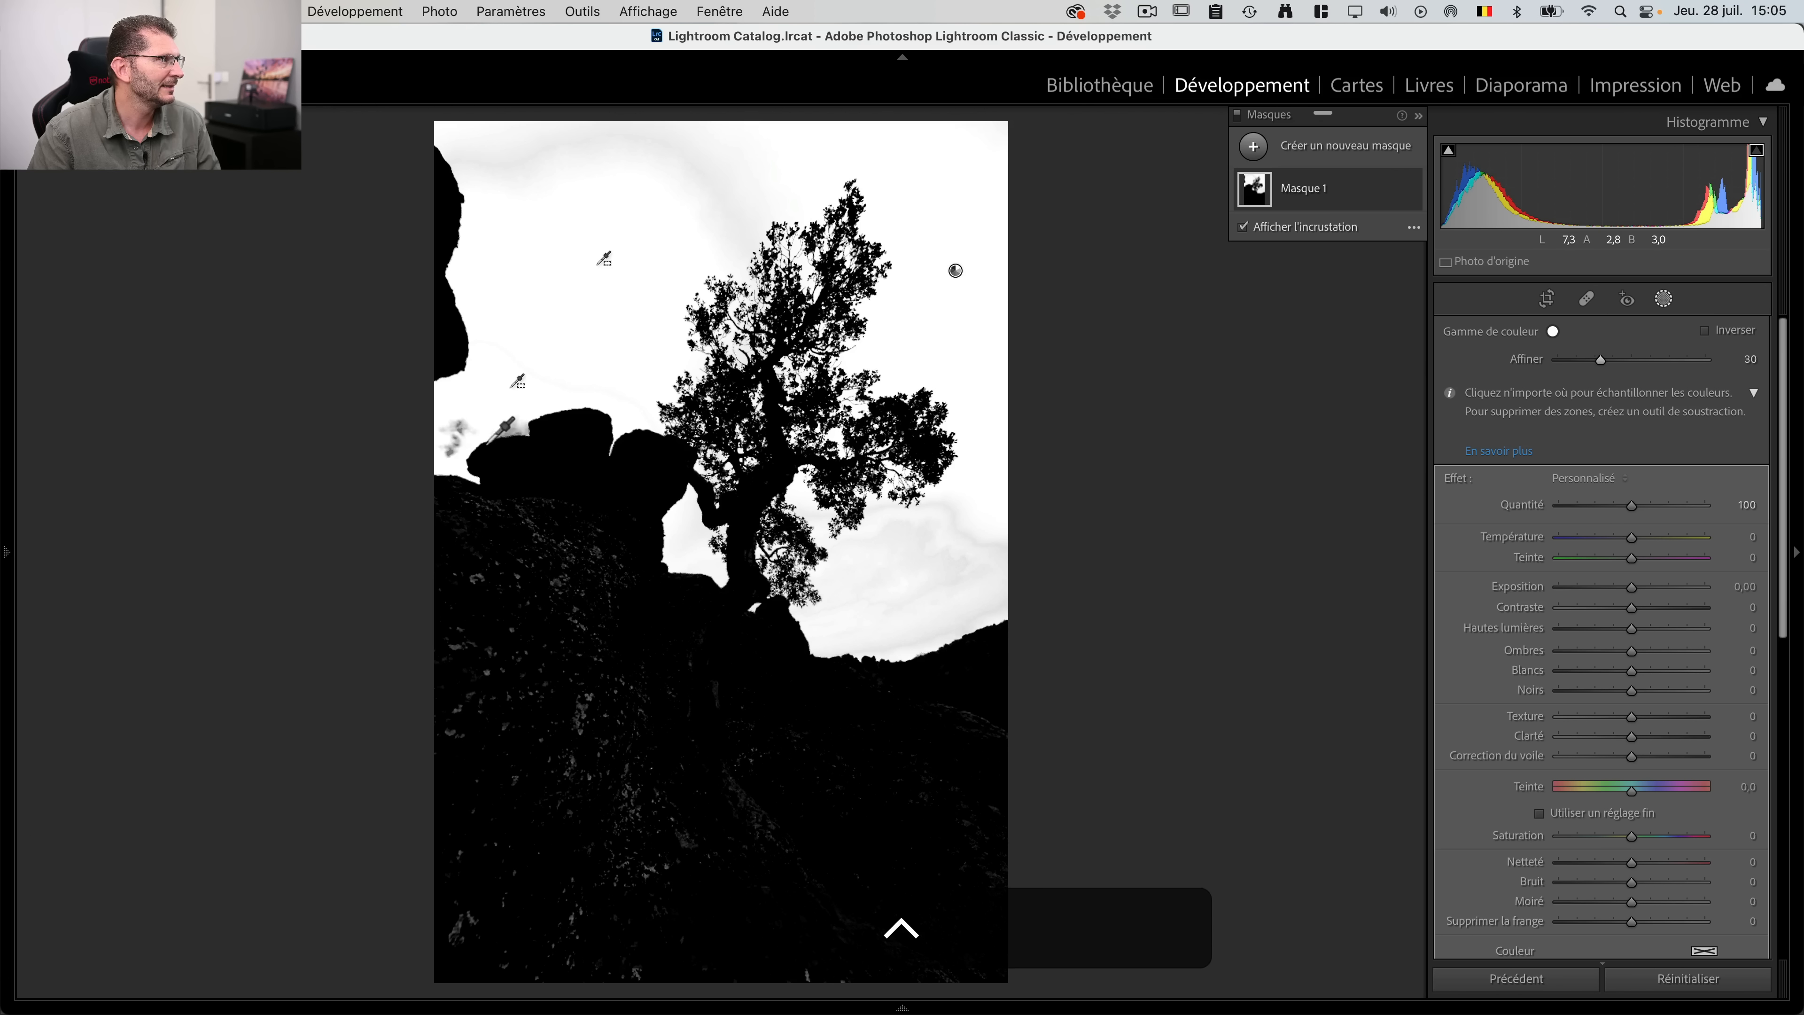
pyautogui.moveTo(446, 414); pyautogui.dragTo(456, 447)
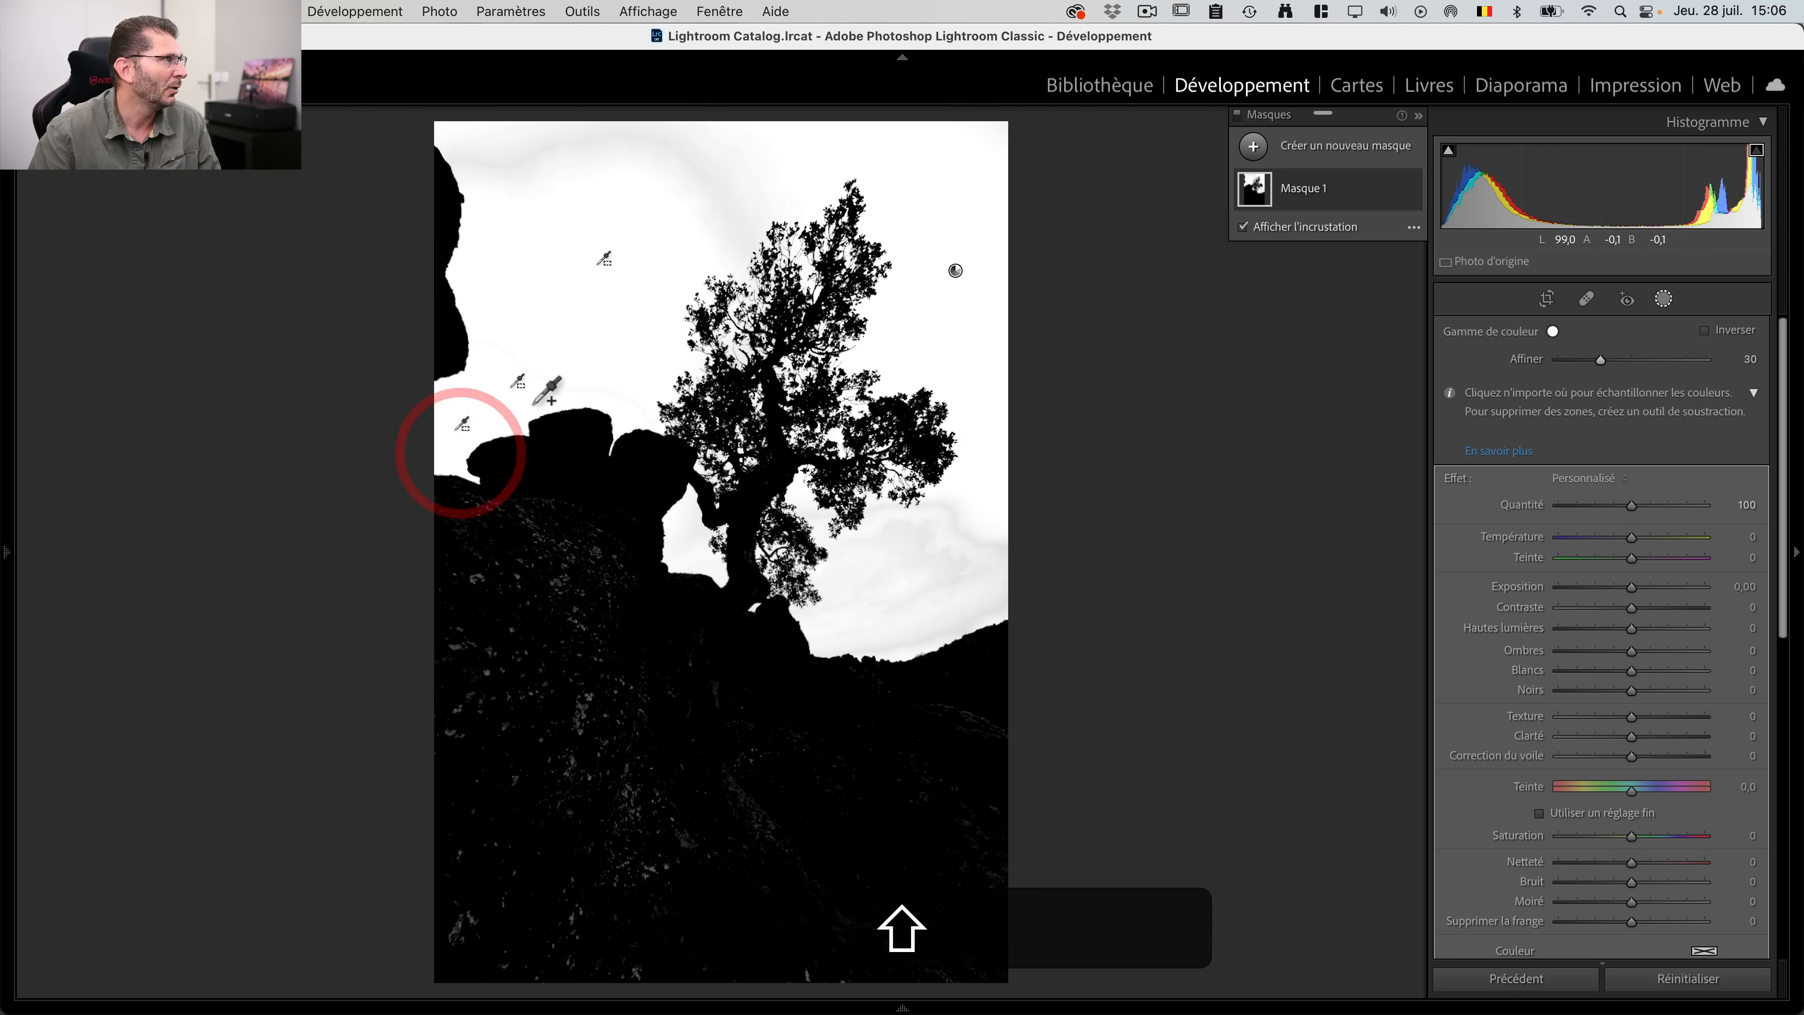
pyautogui.moveTo(965, 537); pyautogui.dragTo(967, 578)
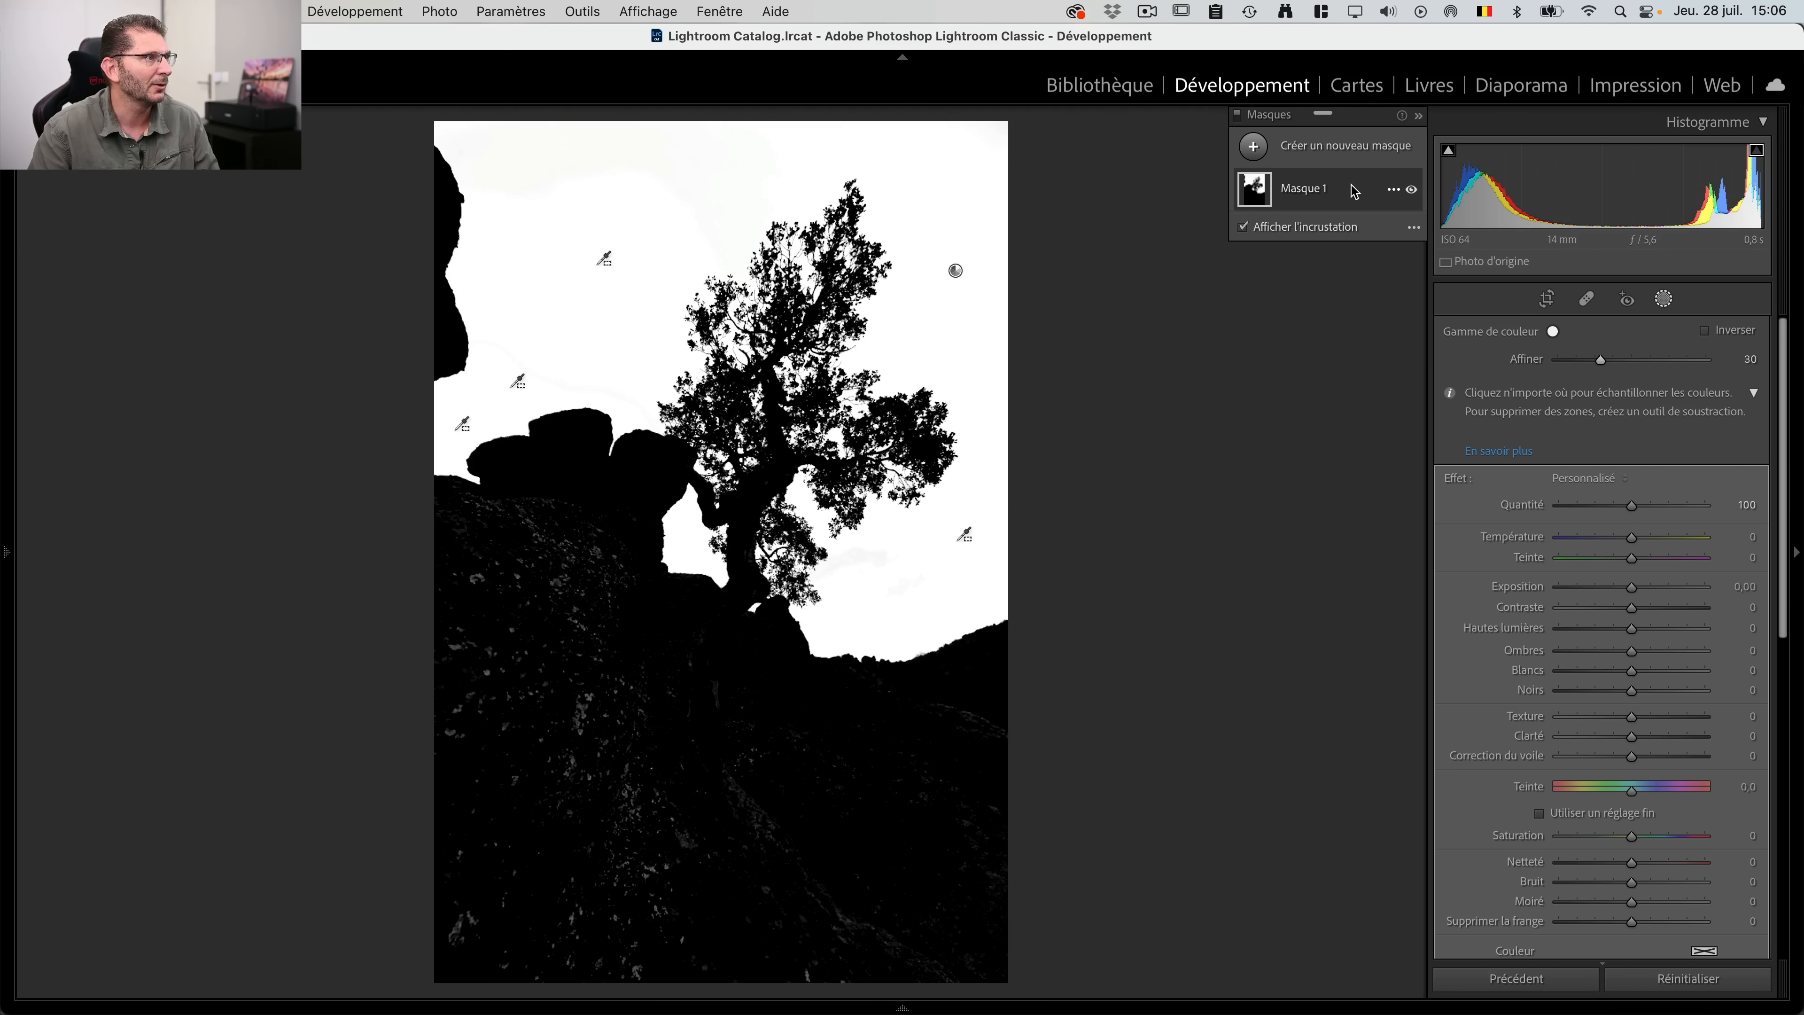
# Step: Hide the overlay, lower the colour range mask's exposure to −3,33 and raise Affiner to 84
pyautogui.press('o')
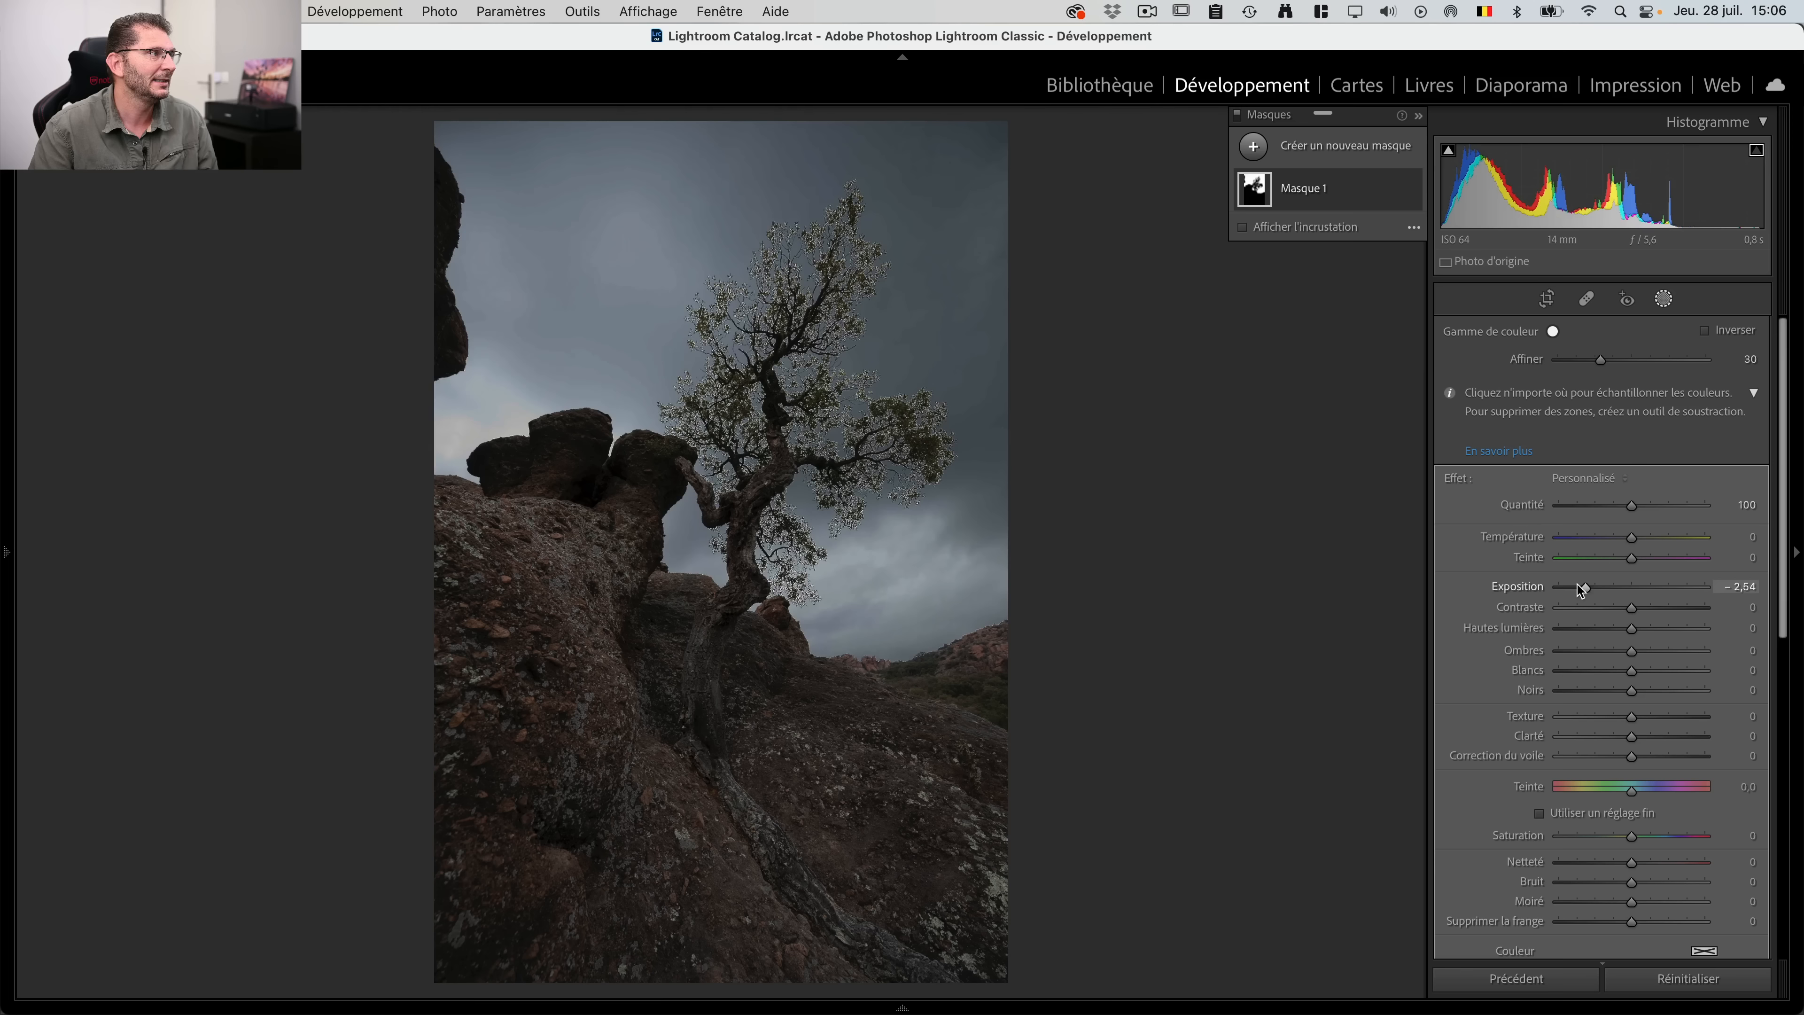
pyautogui.moveTo(1632, 587); pyautogui.dragTo(1574, 589)
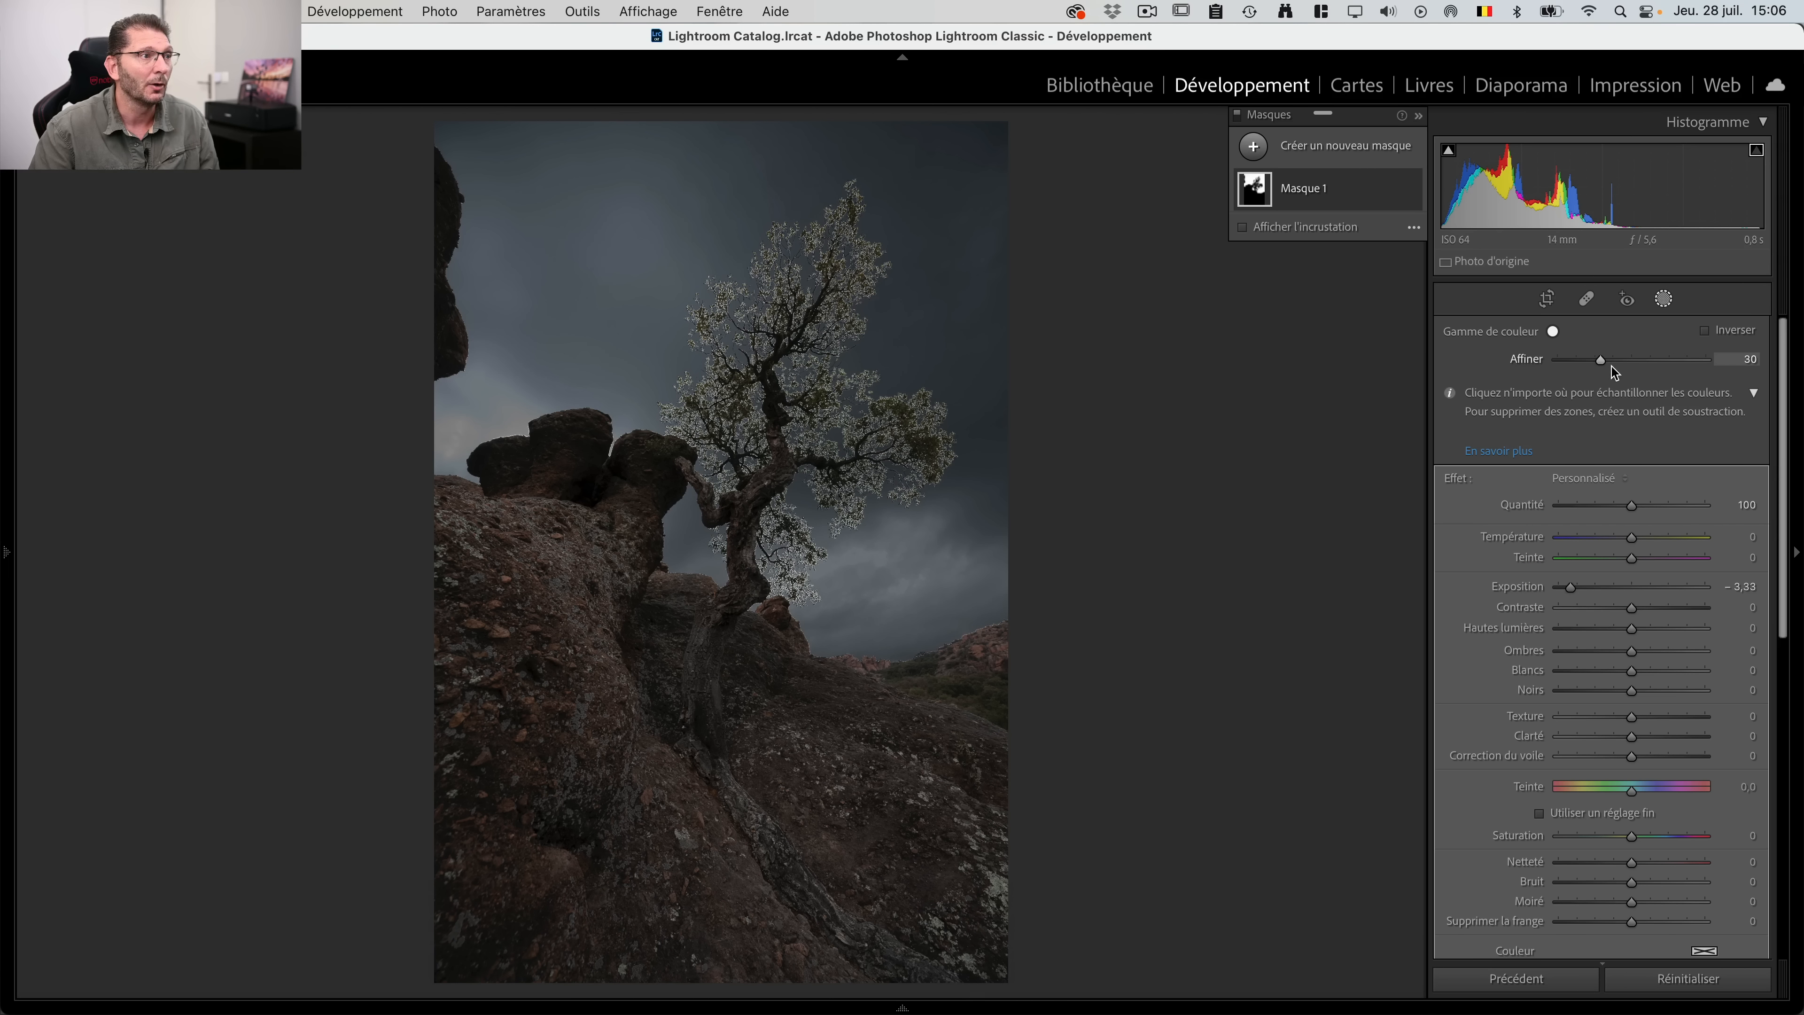
pyautogui.moveTo(1603, 360); pyautogui.dragTo(1682, 360)
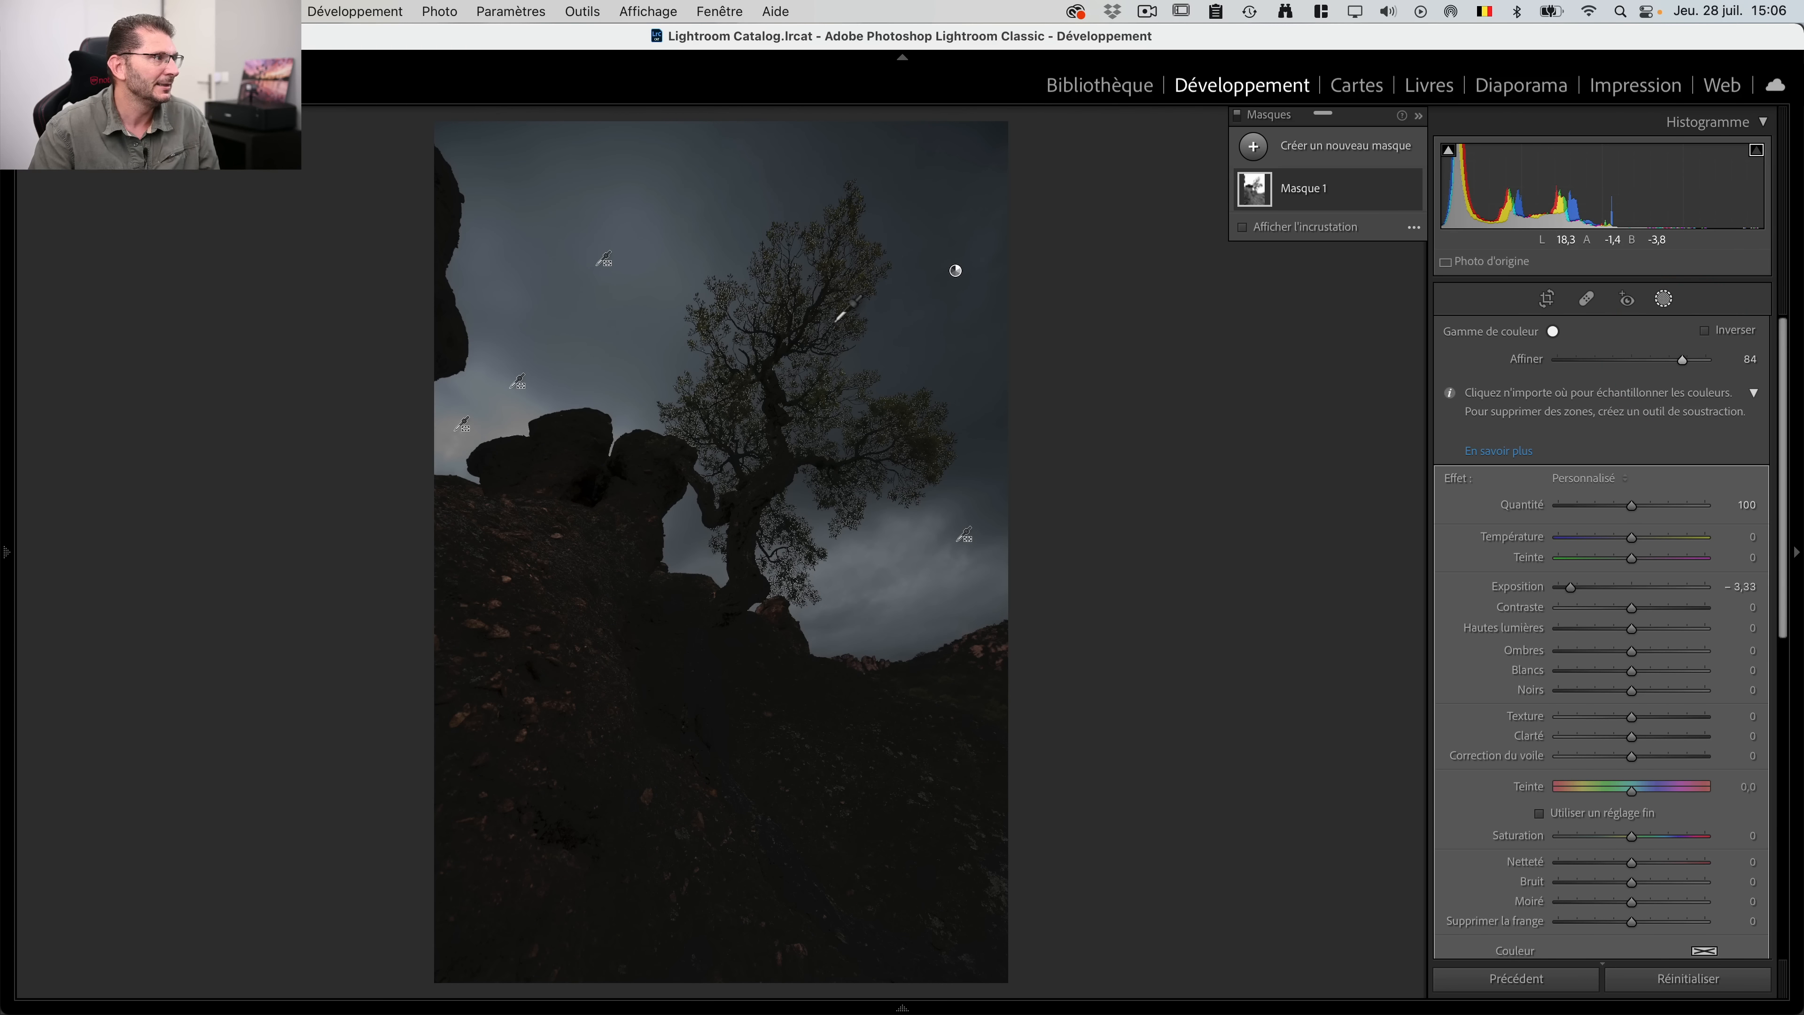
# Step: Inspect the leaf edges up close with the darkened colour range mask applied
pyautogui.press('super')
pyautogui.press('super+equal')
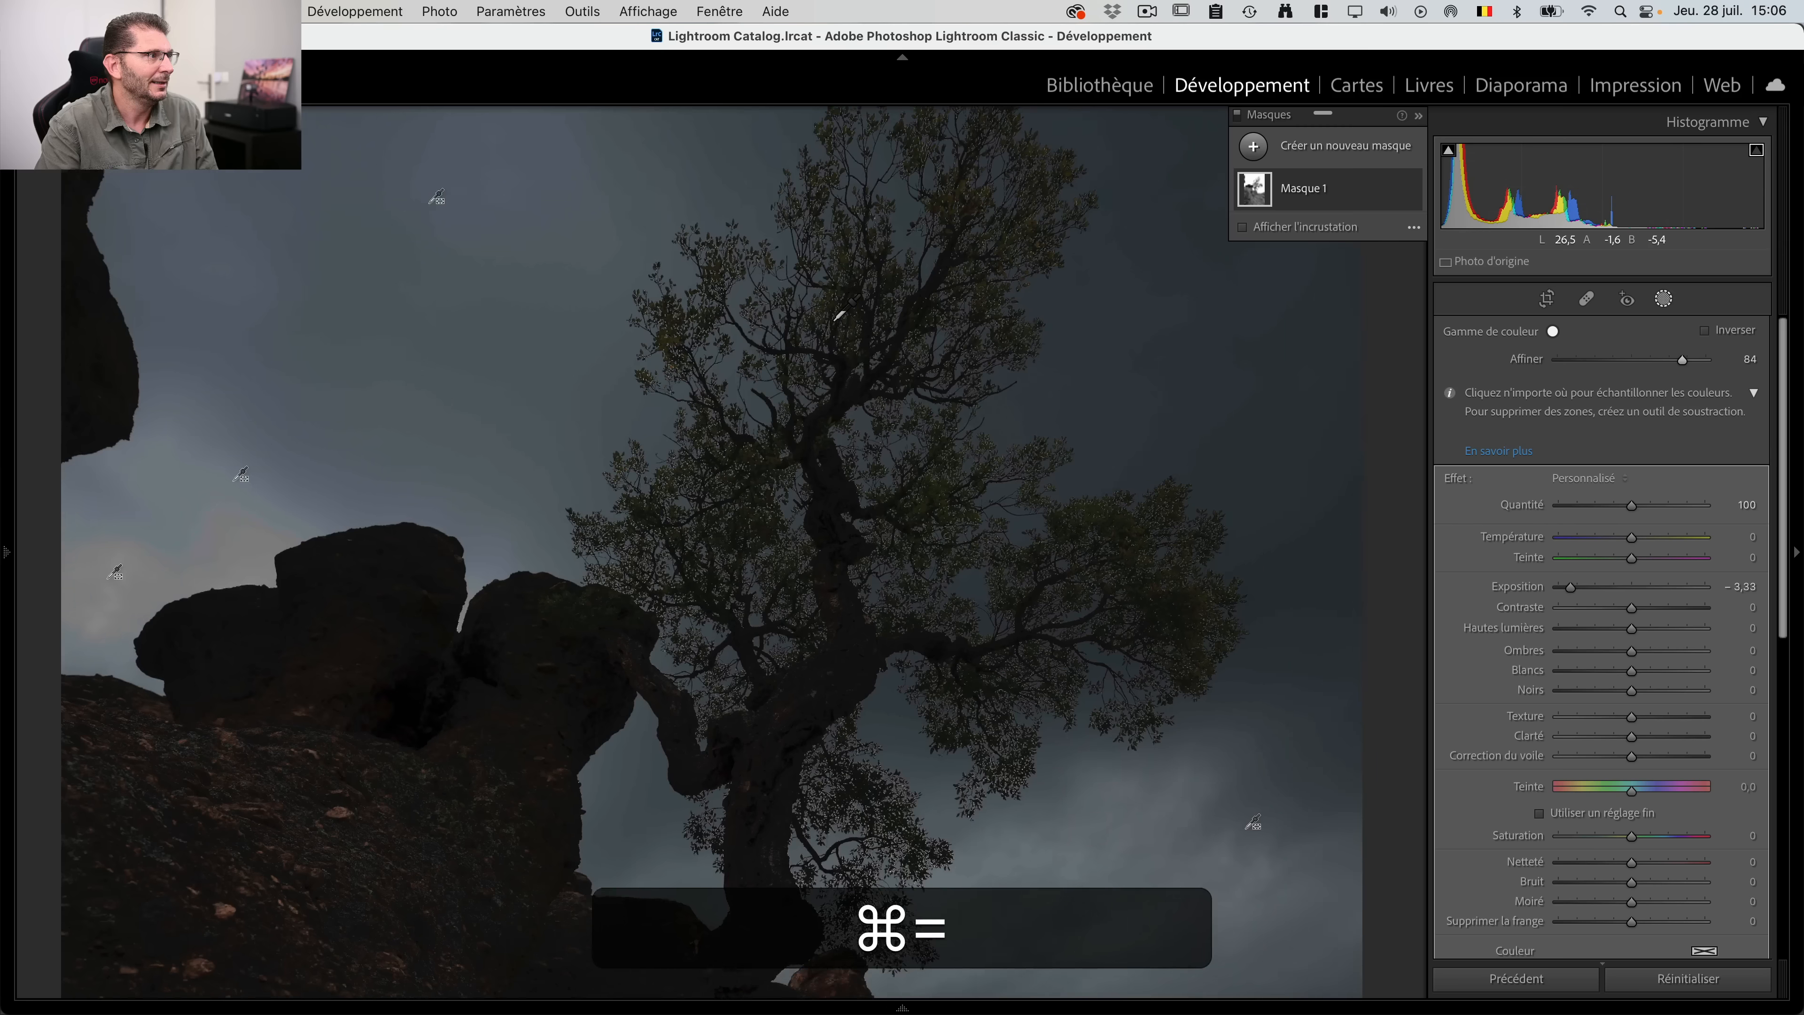
pyautogui.press('super+equal')
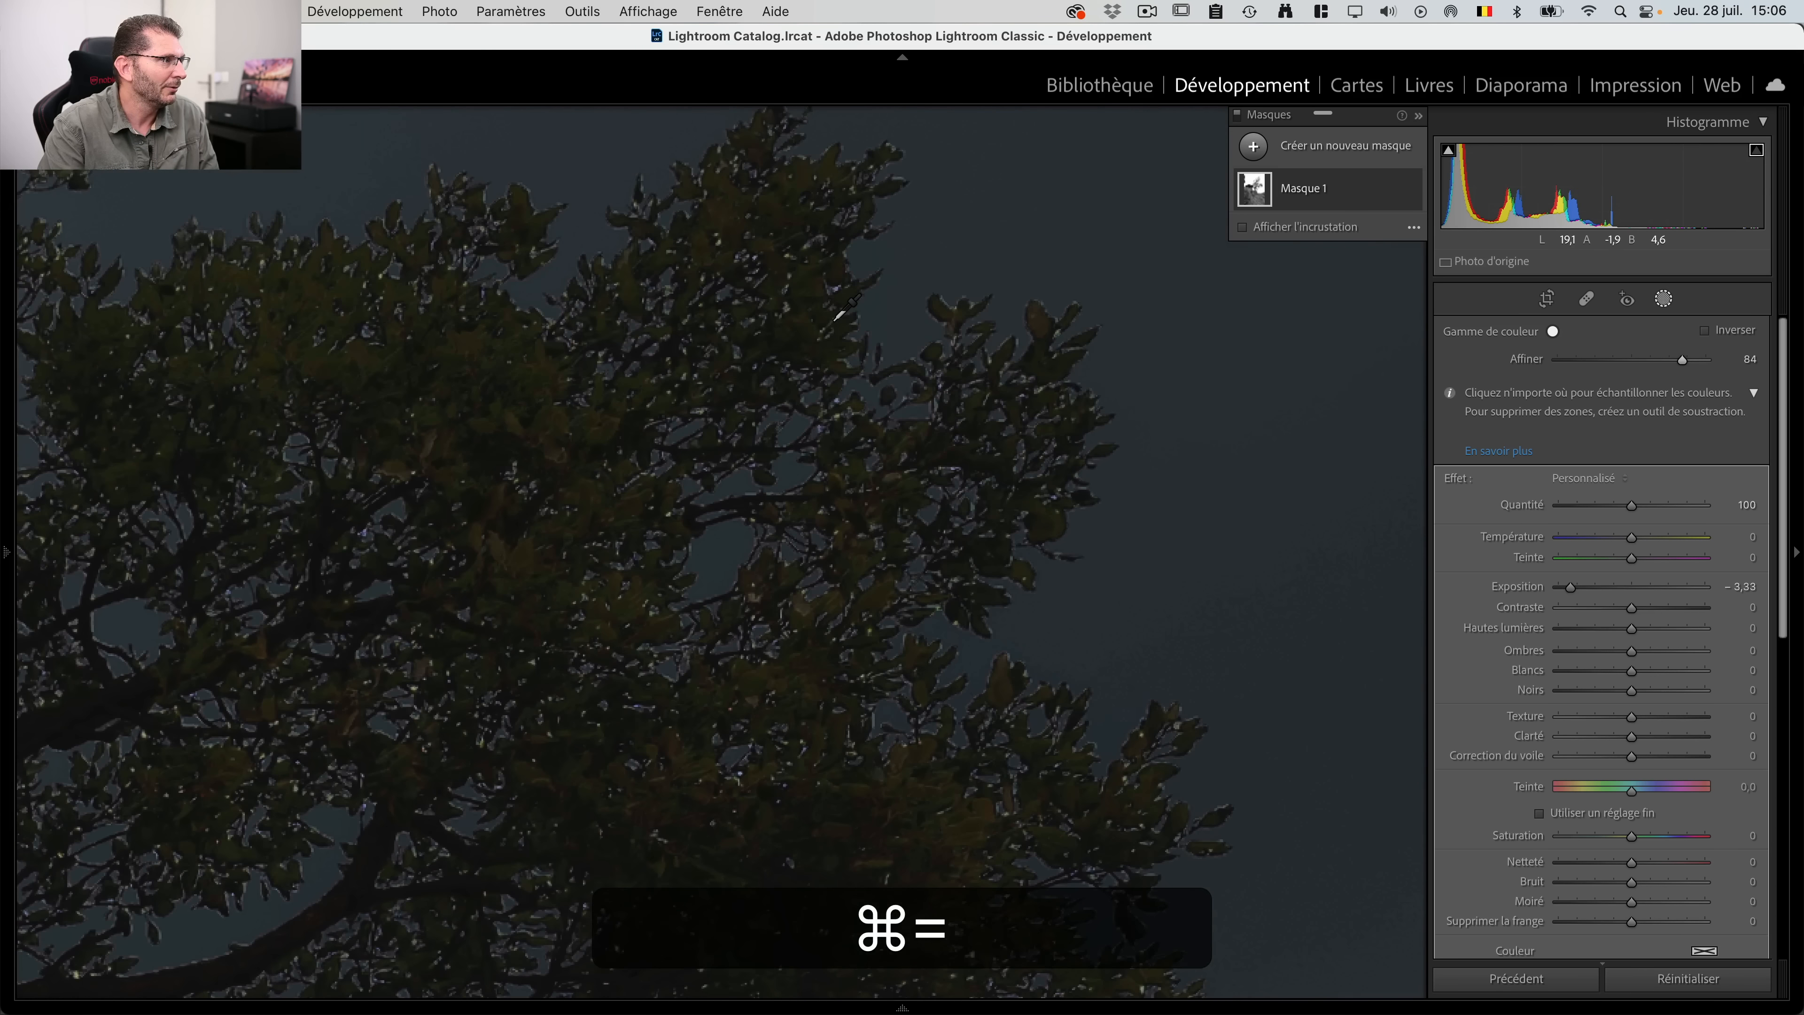
pyautogui.press('super+minus')
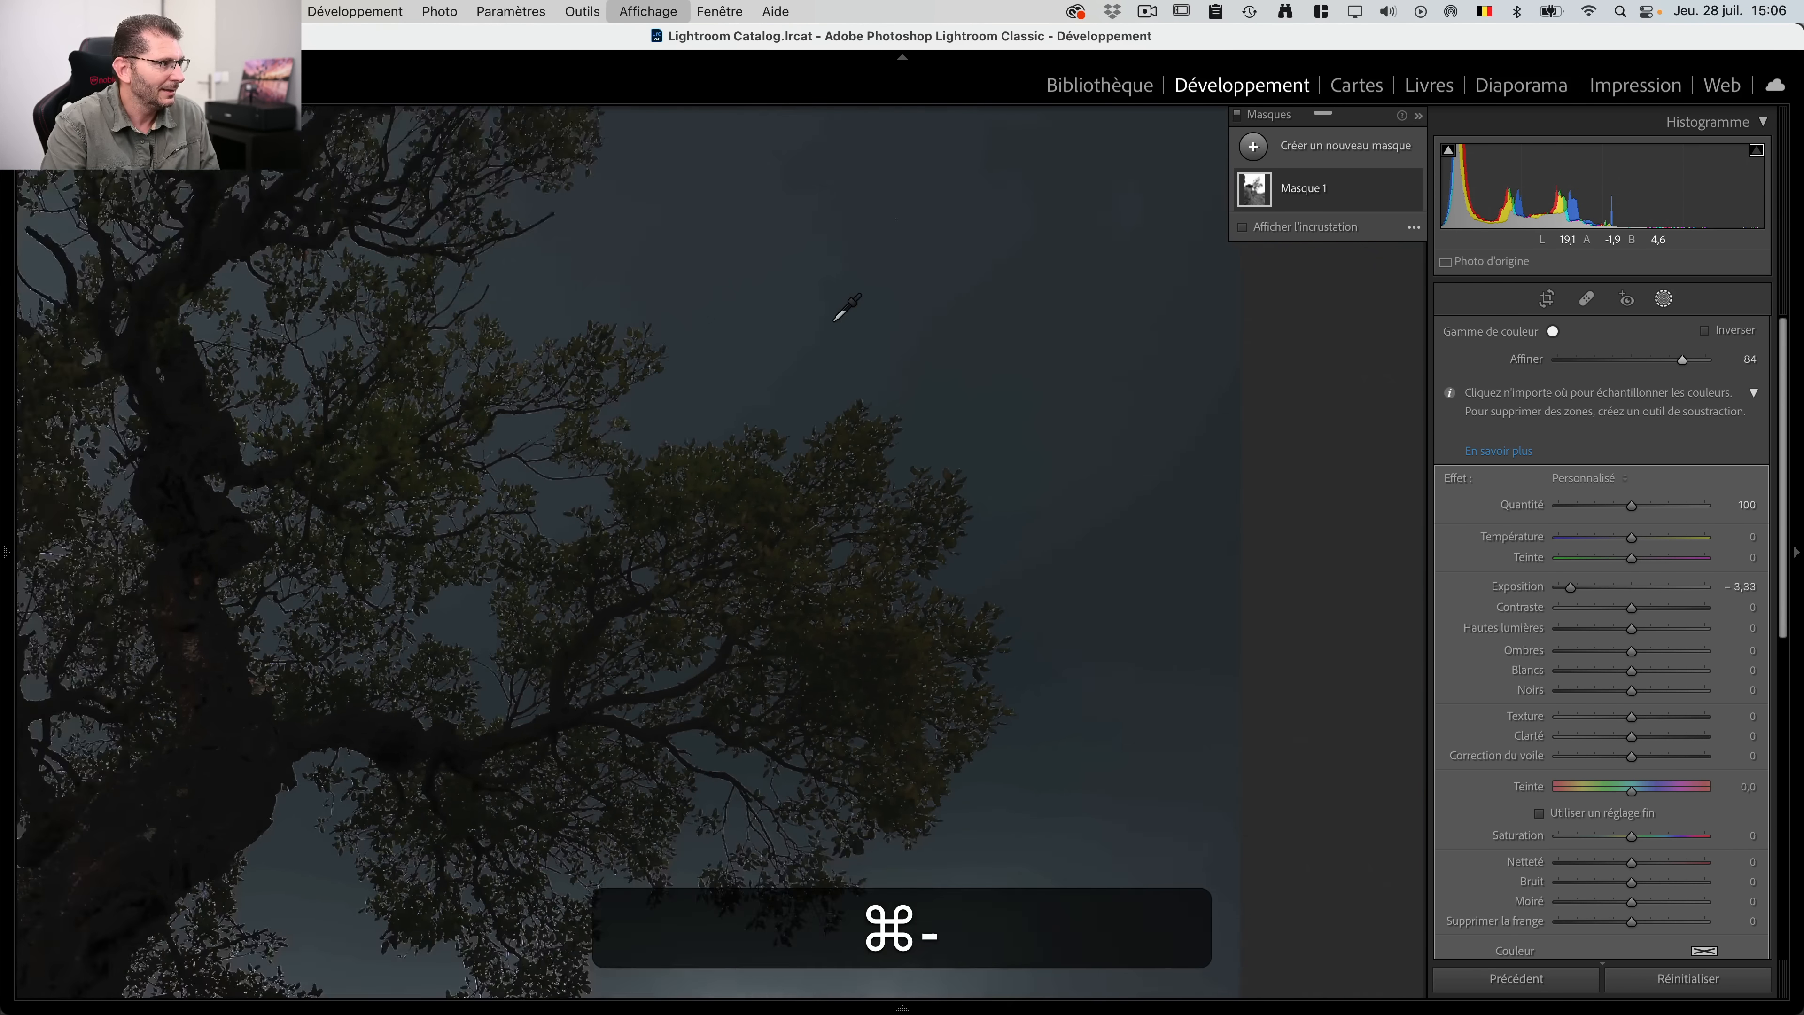
pyautogui.press('super+minus')
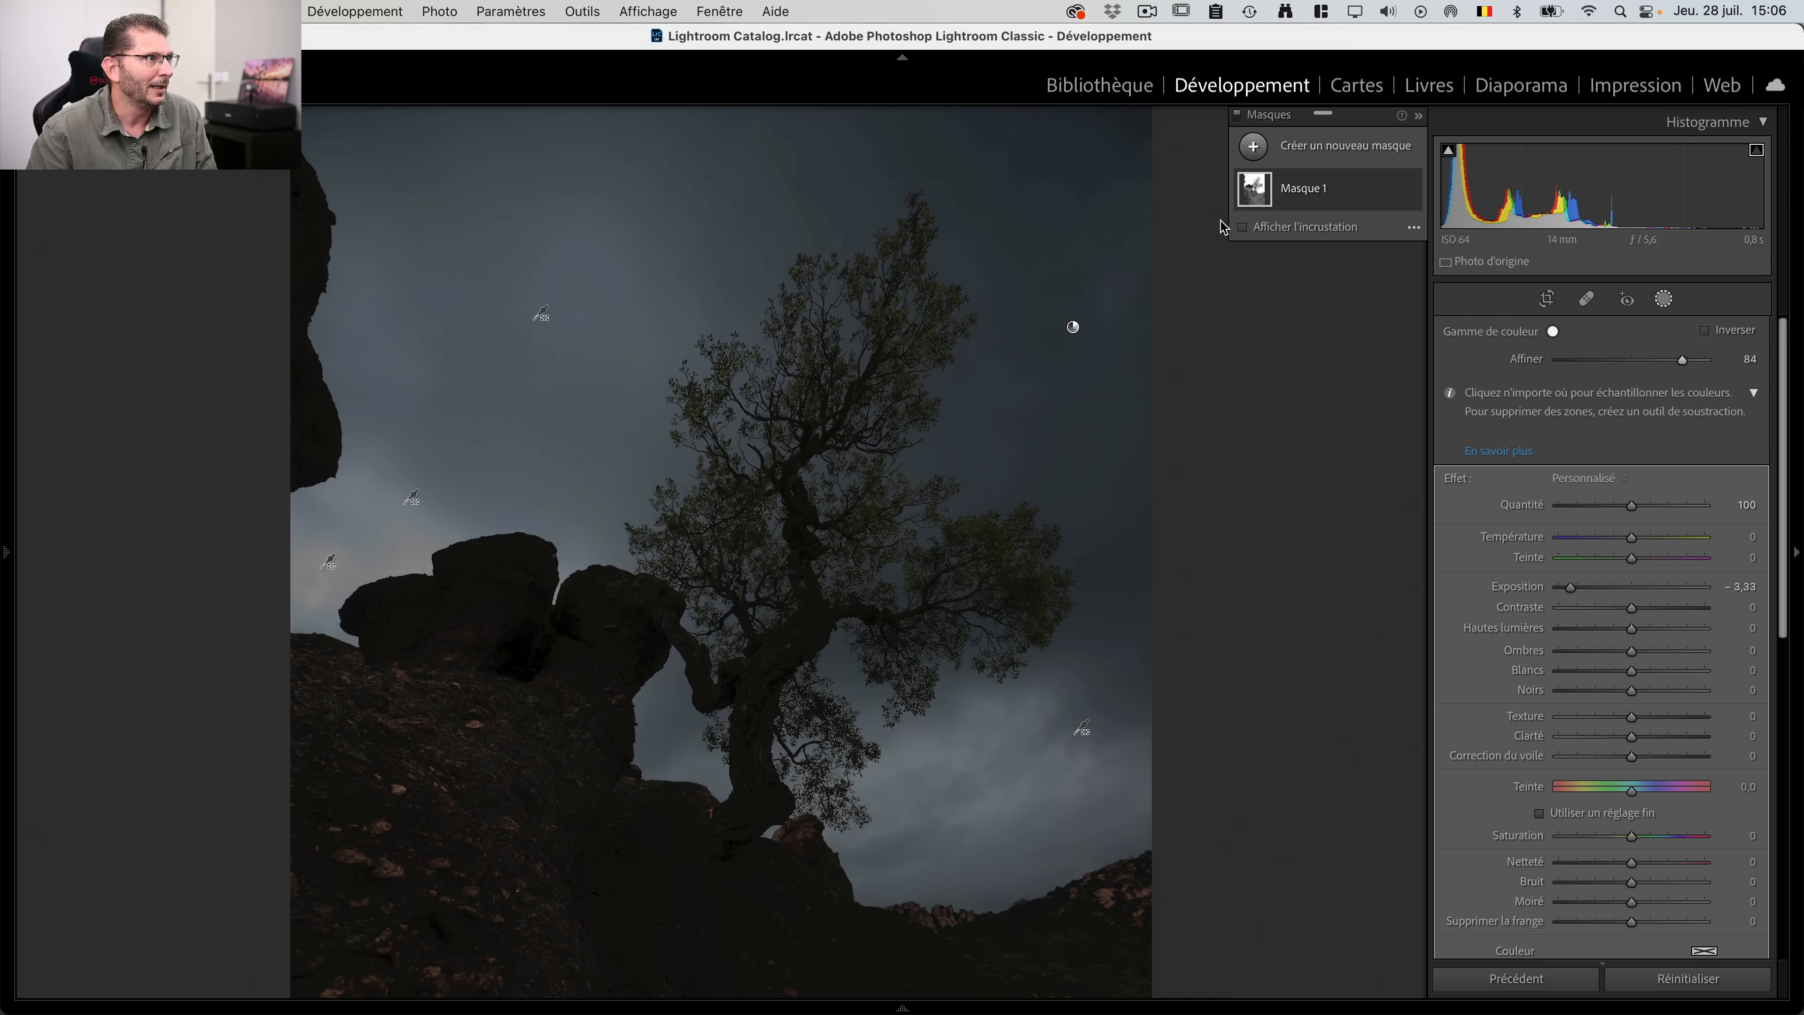
# Step: Check the mask overlay over the tree and rocks and delete the colour range from Masque 1
pyautogui.moveTo(1309, 206)
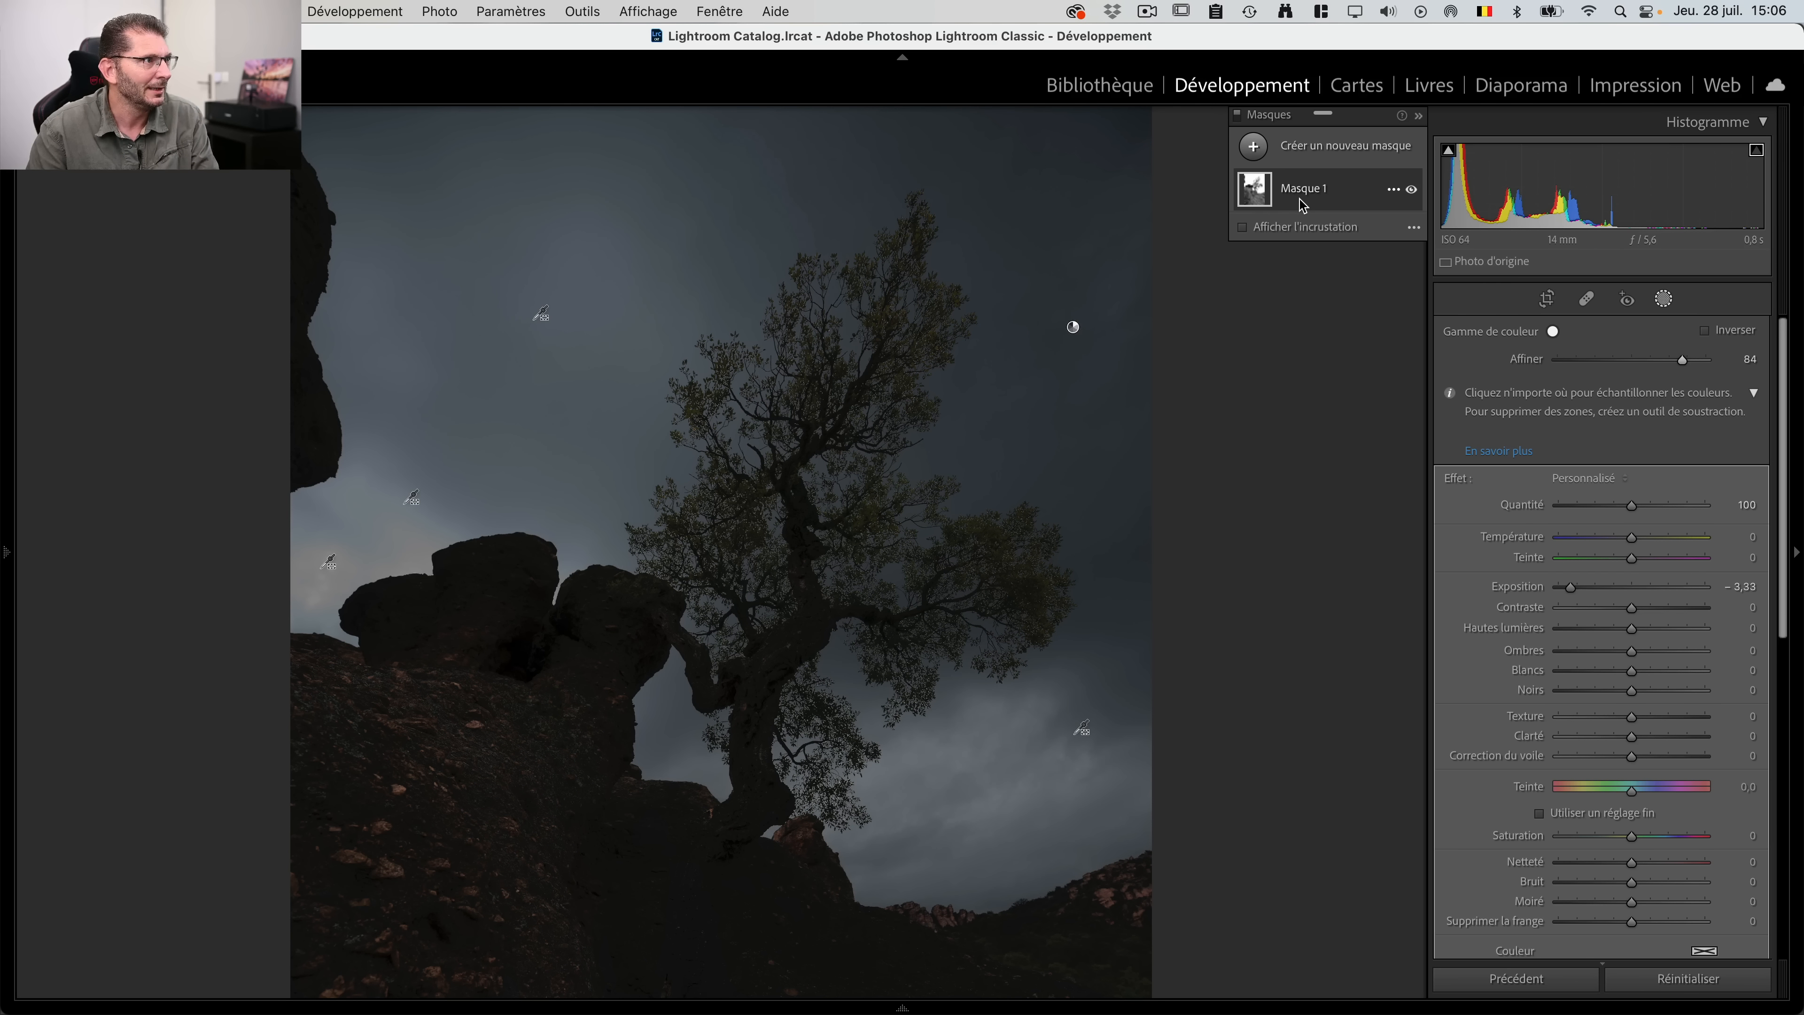
pyautogui.press('o')
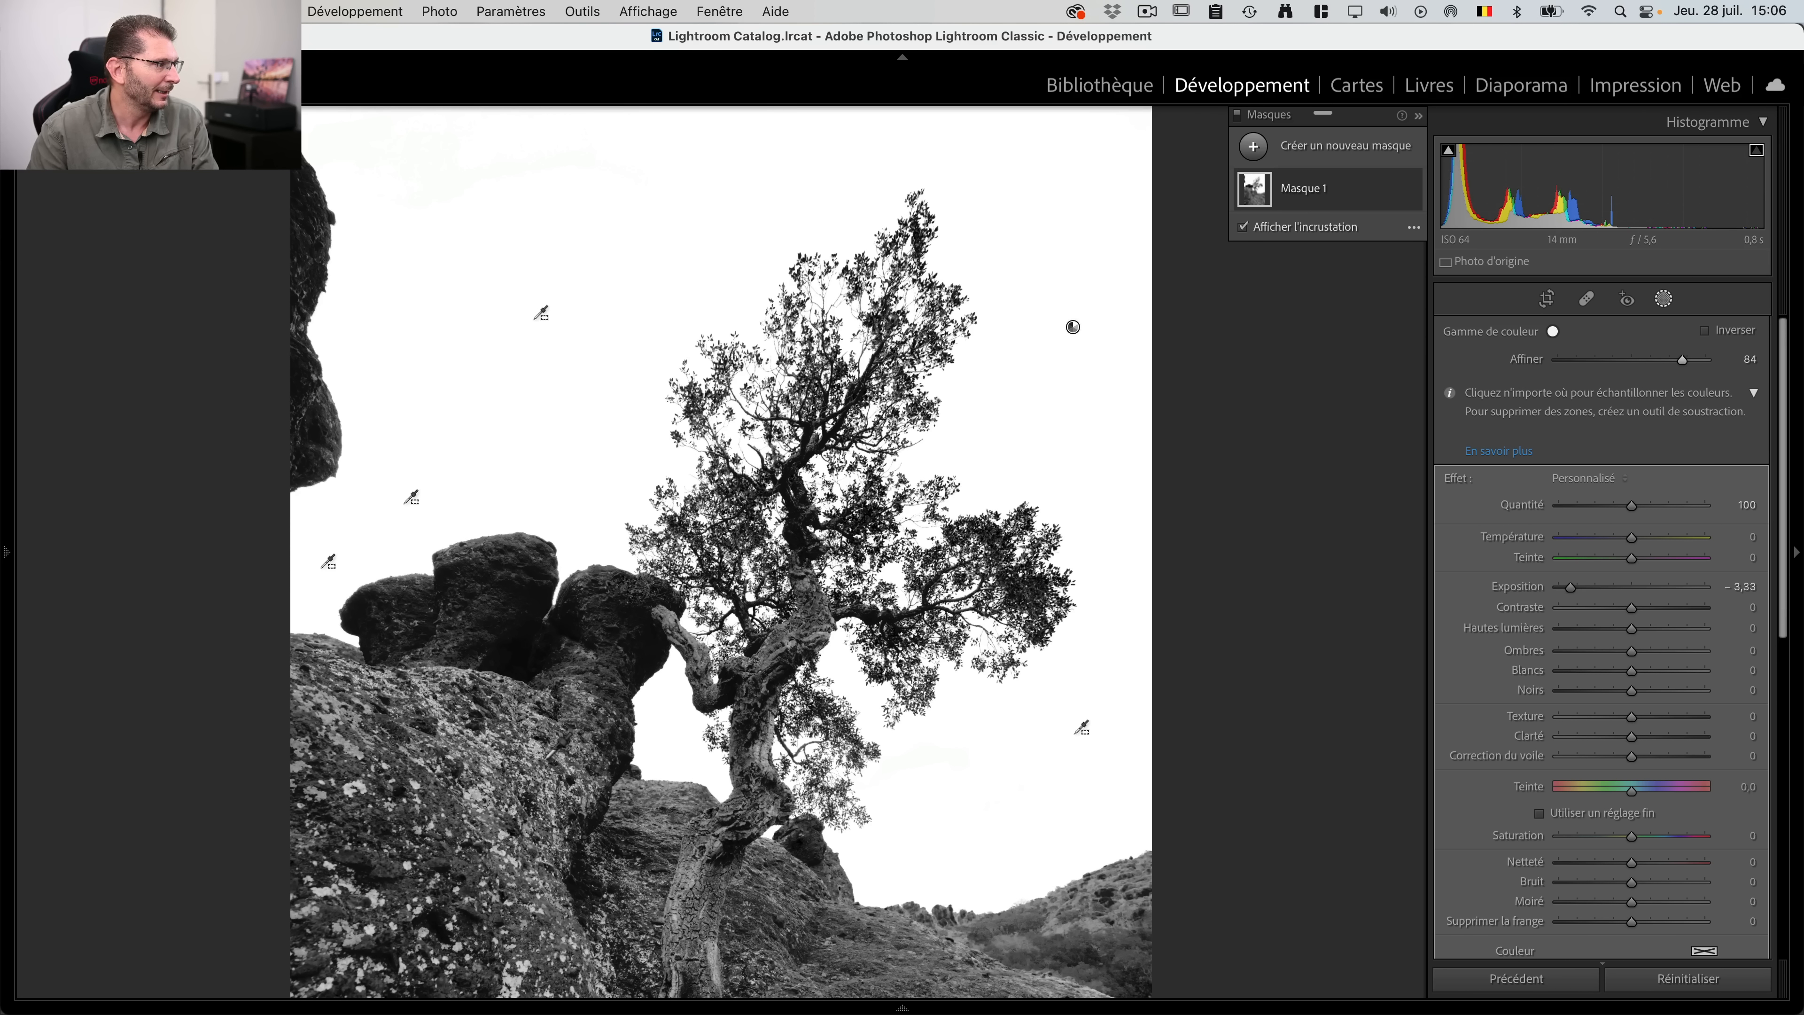
pyautogui.press('o')
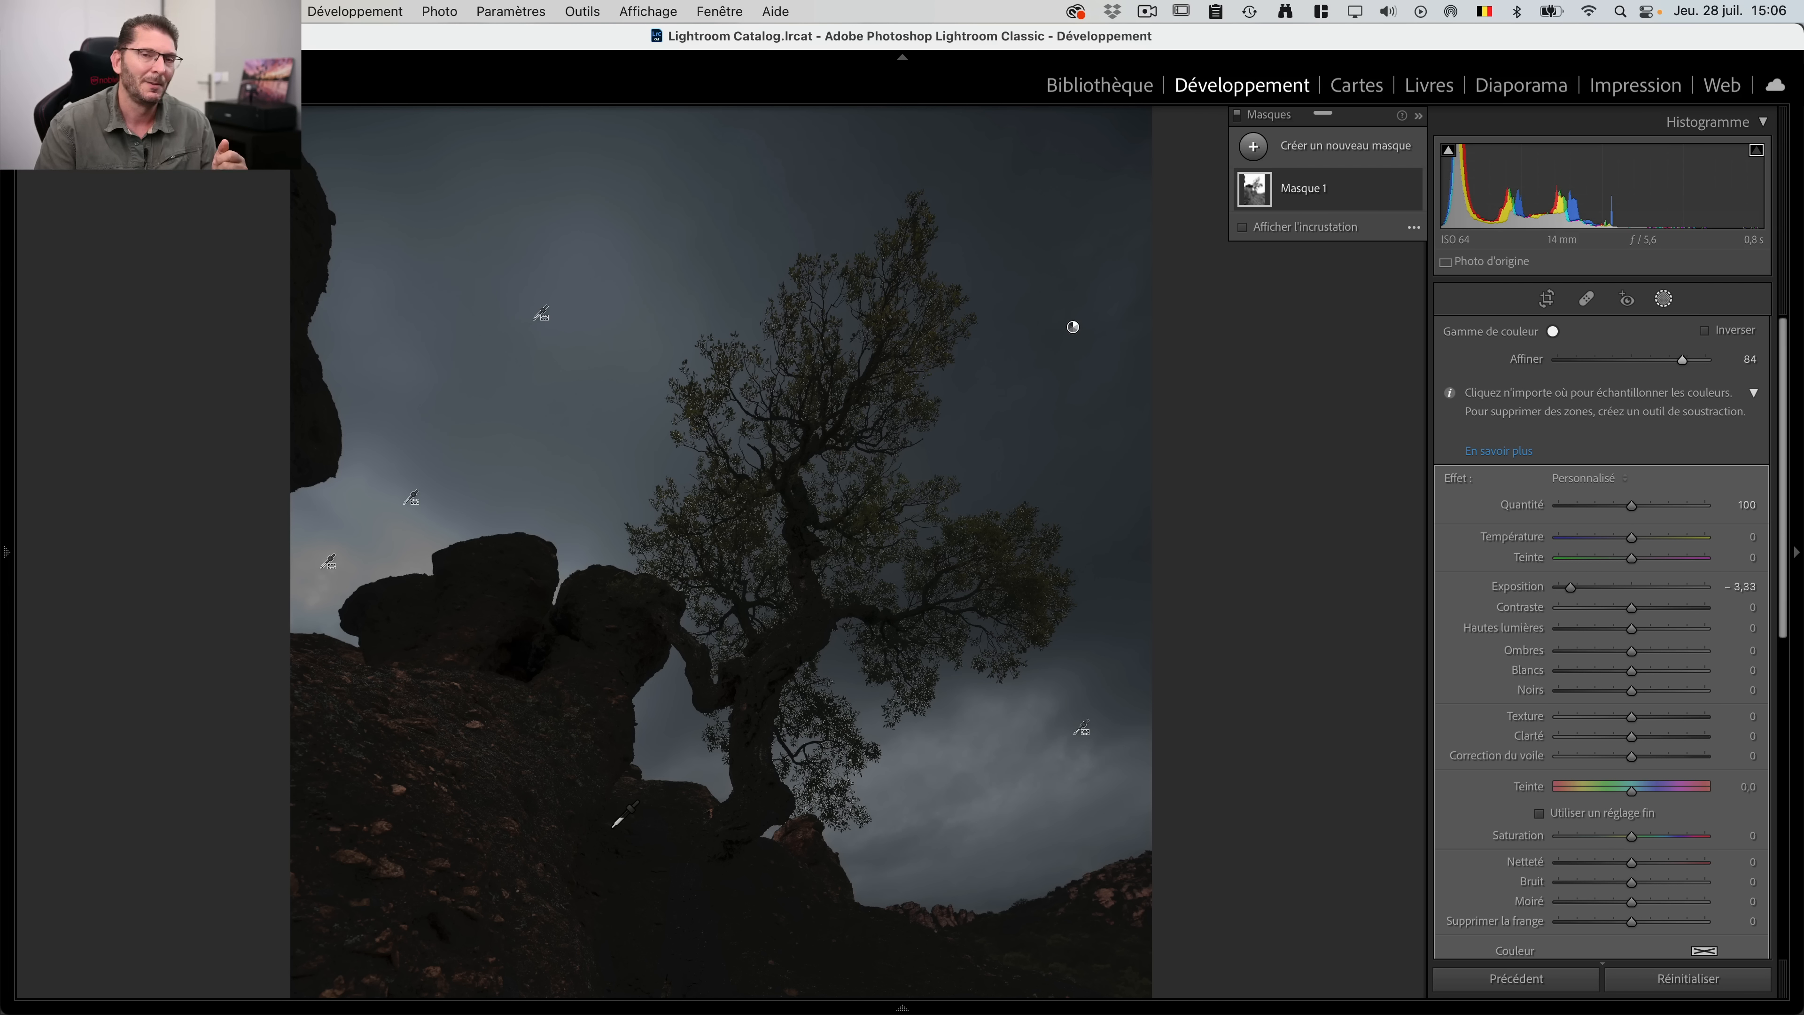
pyautogui.click(1317, 207)
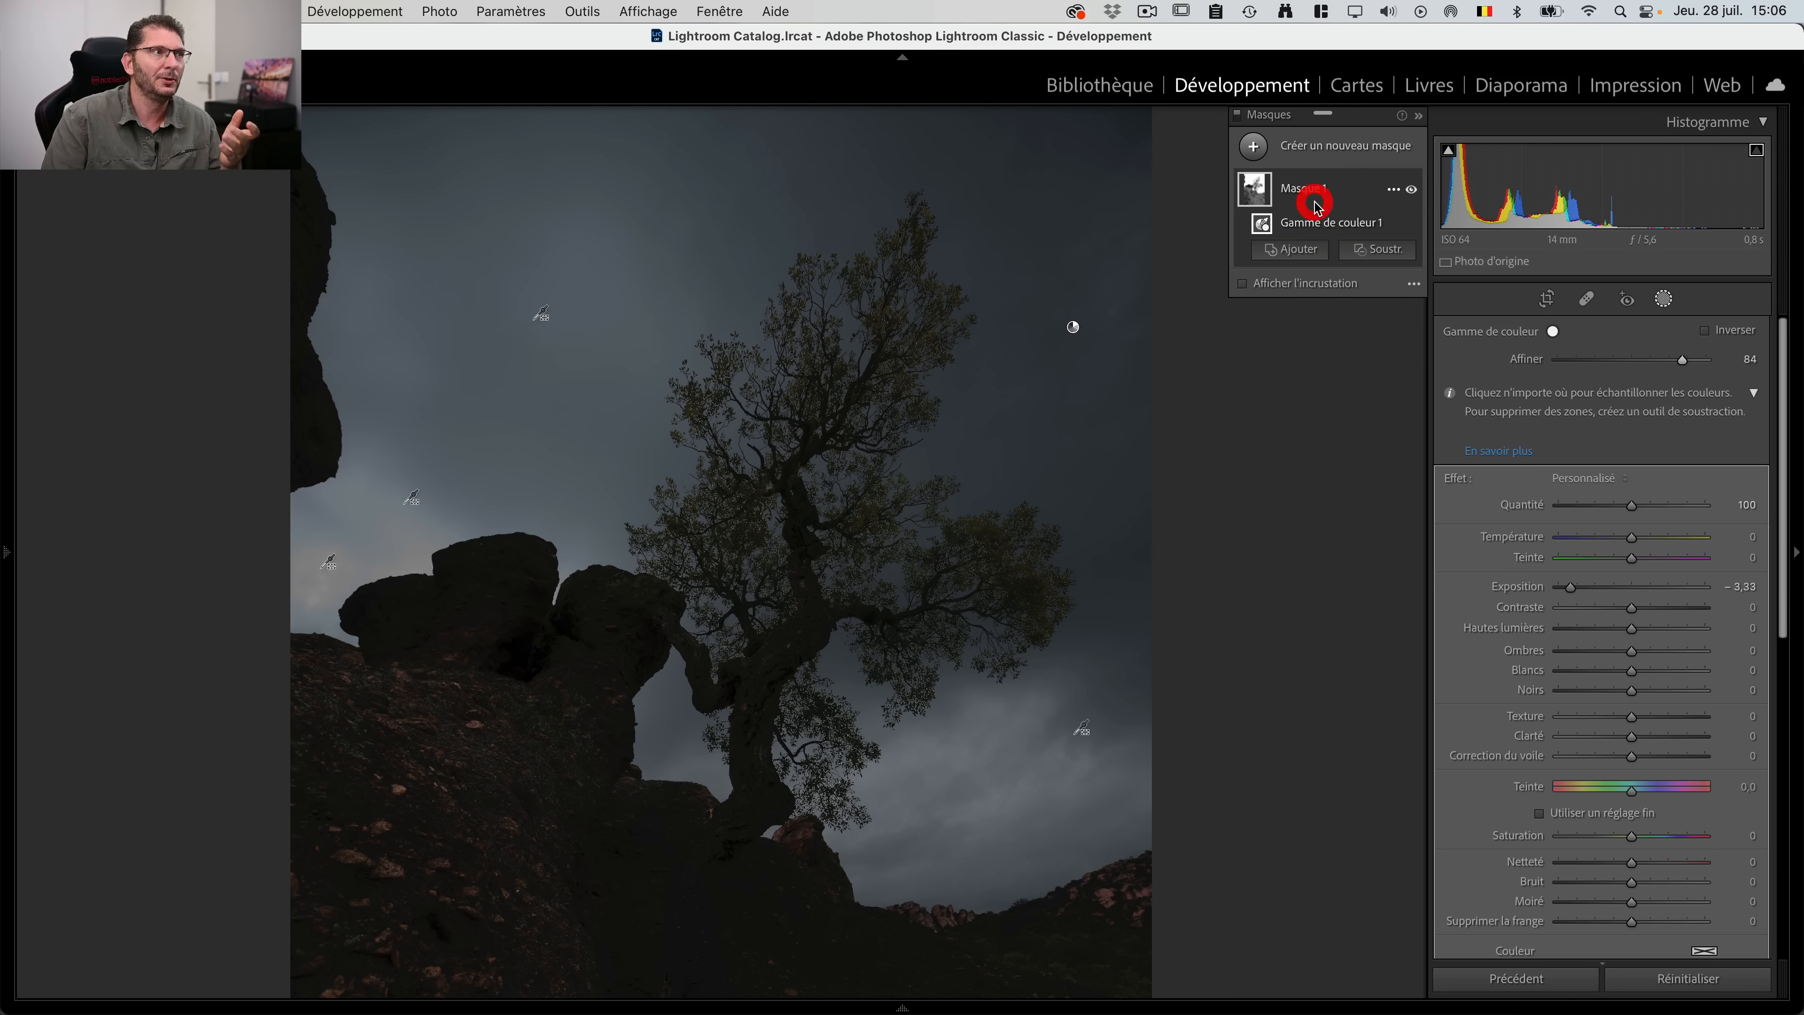
pyautogui.press('BackSpace')
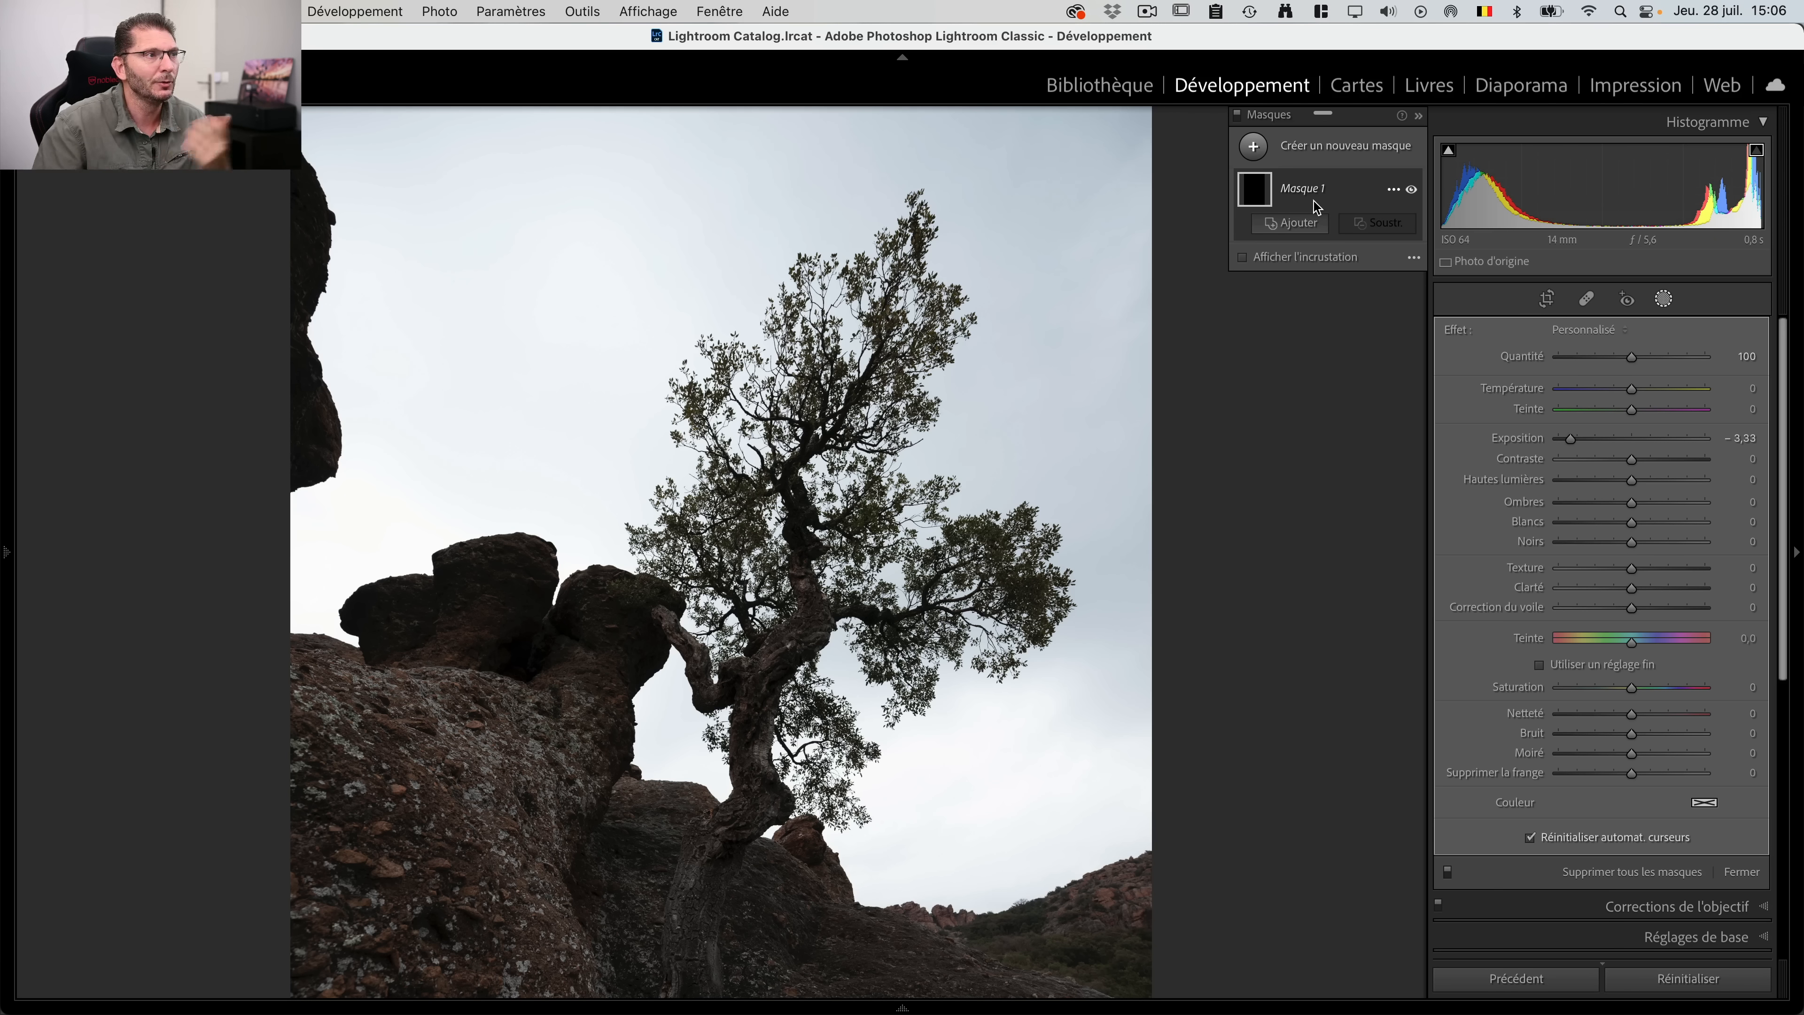
# Step: Add a linear gradient to Masque 1 from the lower sky down past the horizon and set exposure to −2,73
pyautogui.press('super+minus')
pyautogui.press('super+minus')
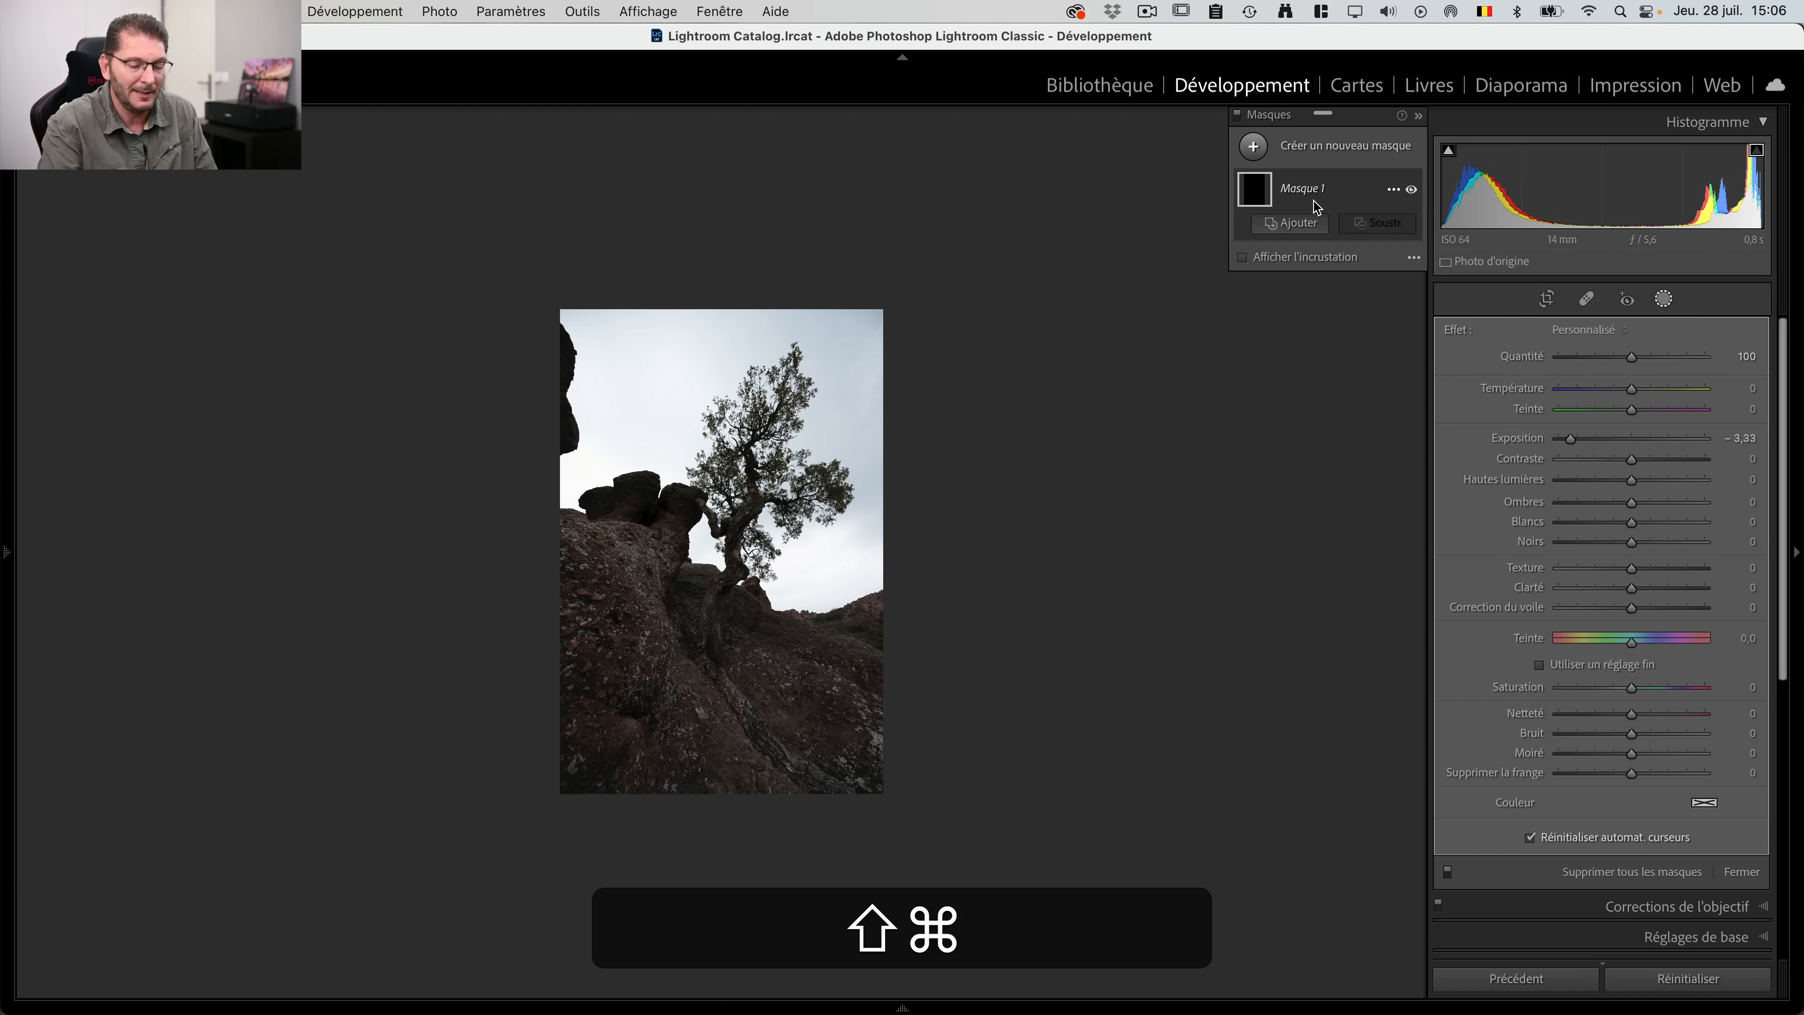
pyautogui.press('super+shift+0')
pyautogui.press('z')
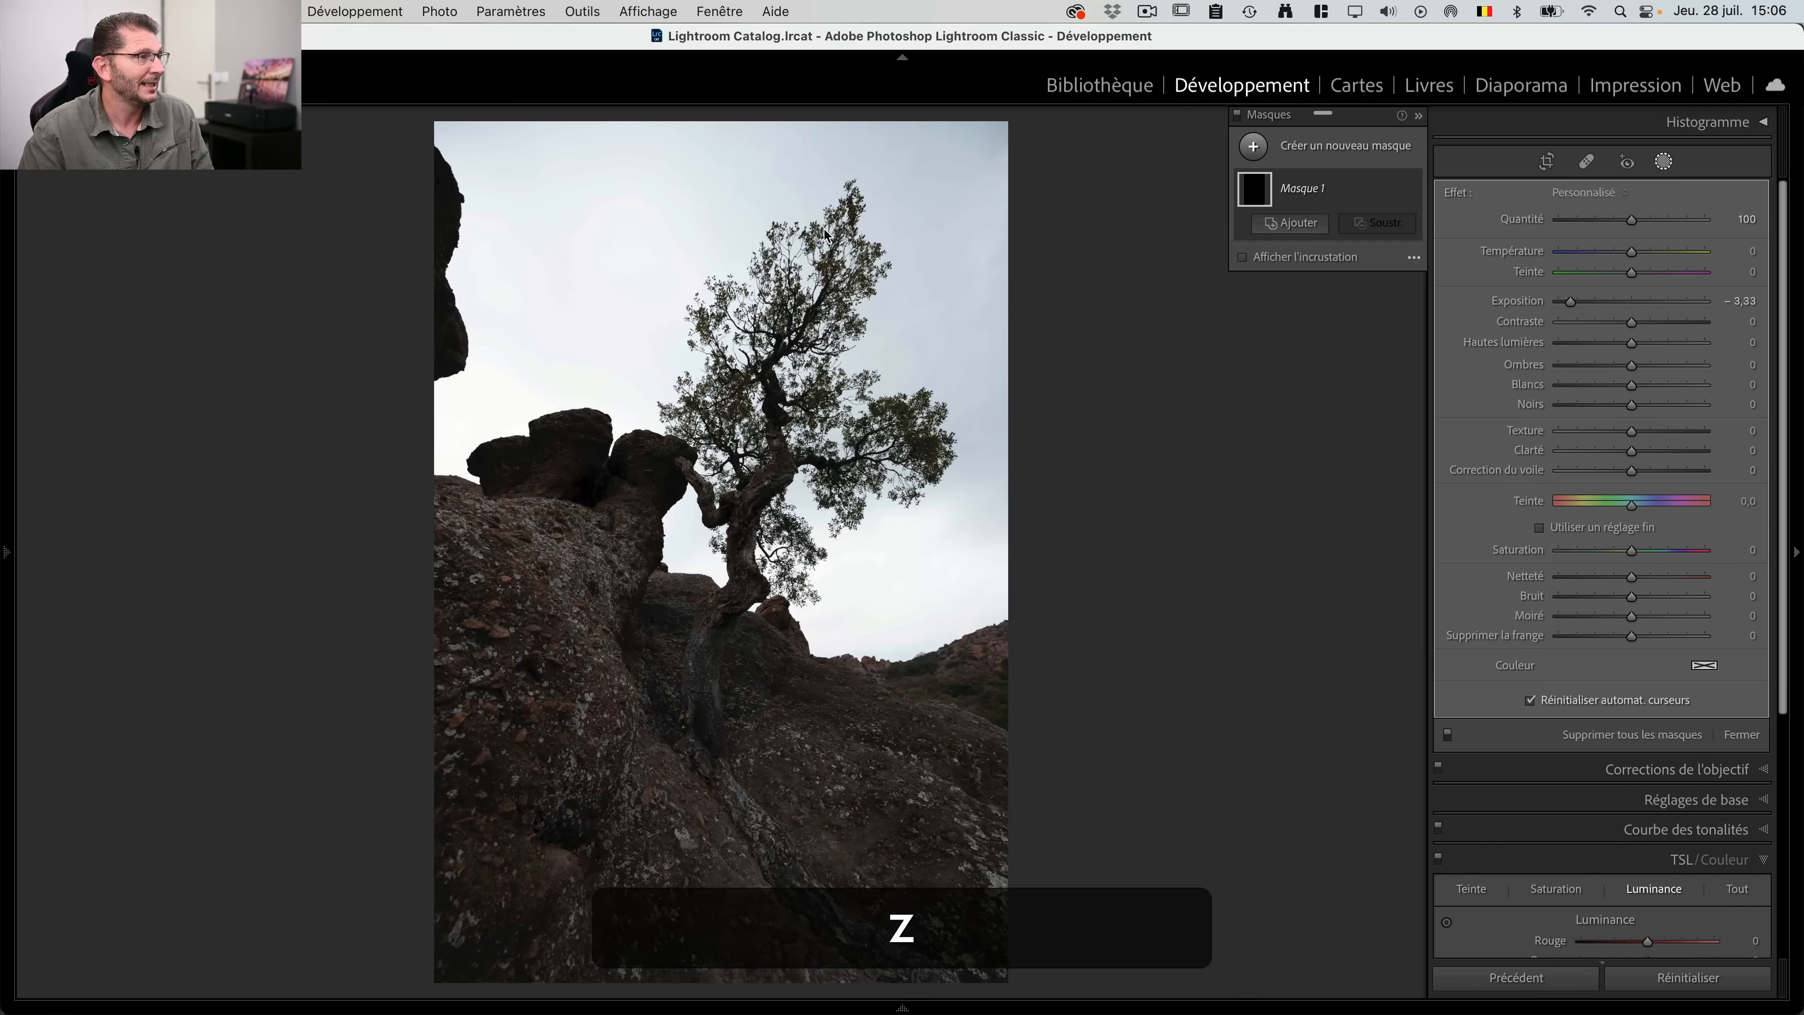
pyautogui.moveTo(931, 543); pyautogui.dragTo(932, 731)
pyautogui.moveTo(1571, 332); pyautogui.dragTo(1581, 332)
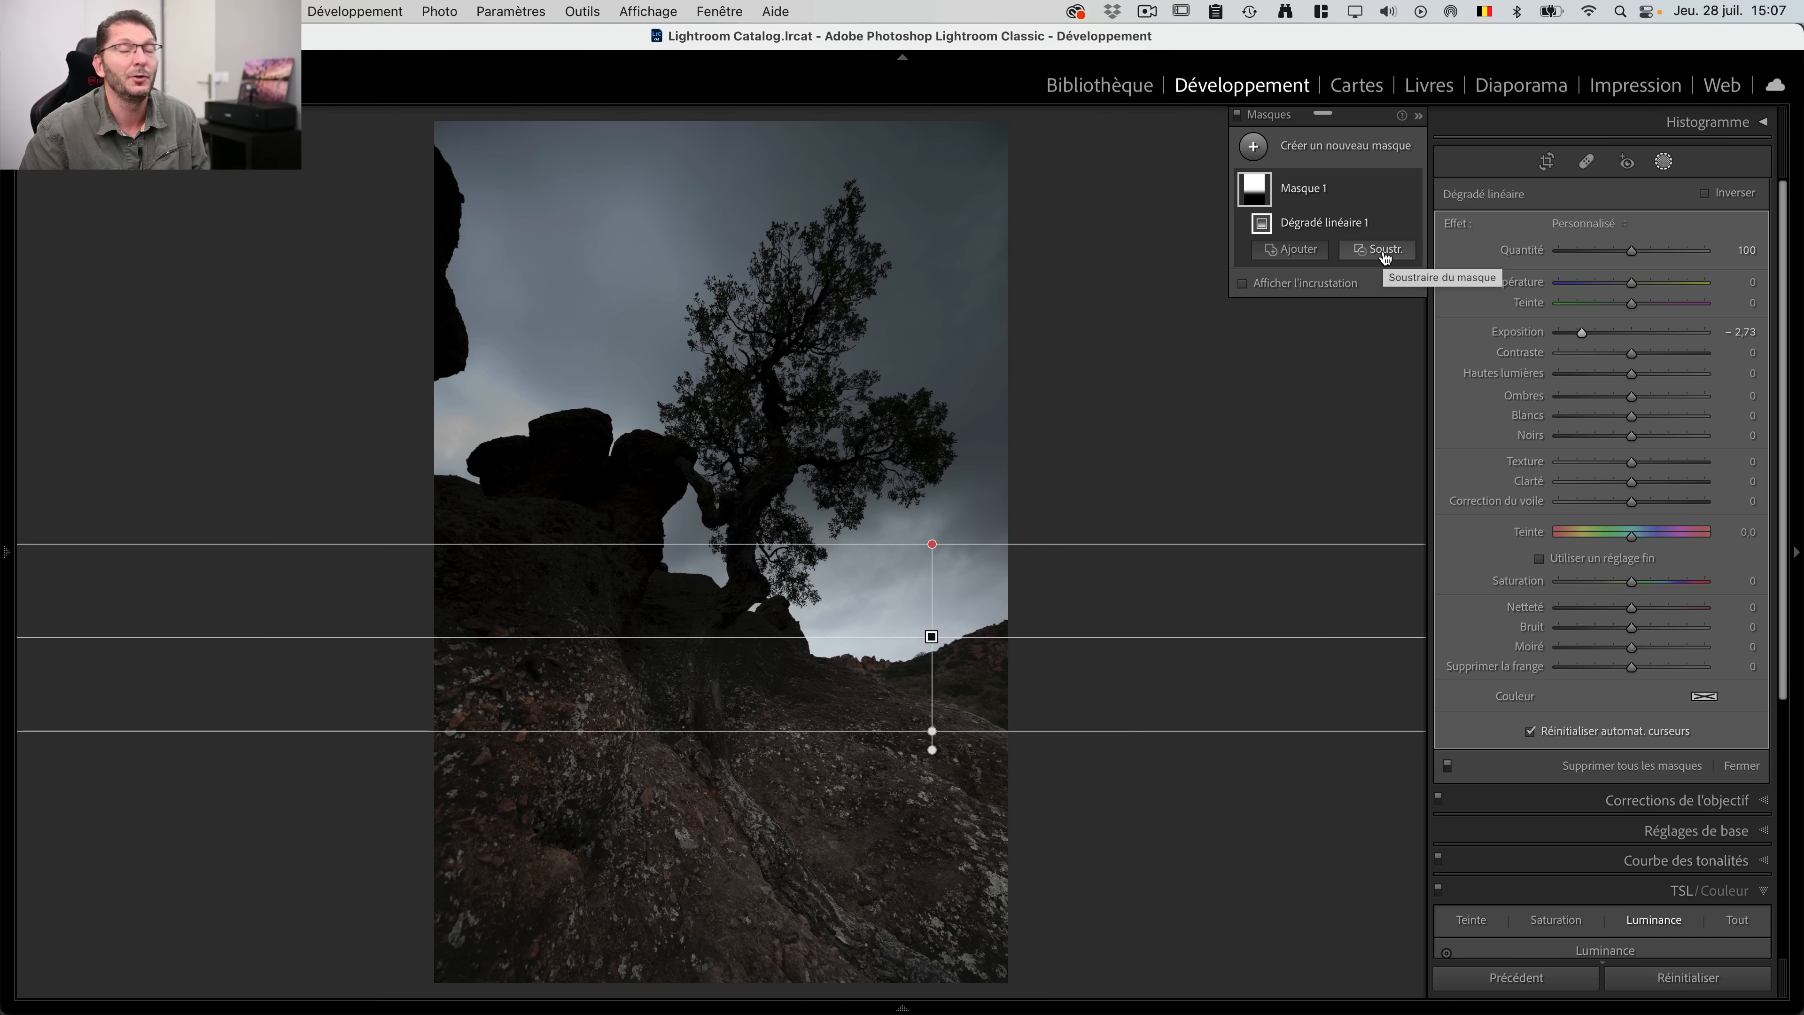
# Step: Intersect the linear gradient with a luminance range set to 47/72 and 100/100
pyautogui.press('alt')
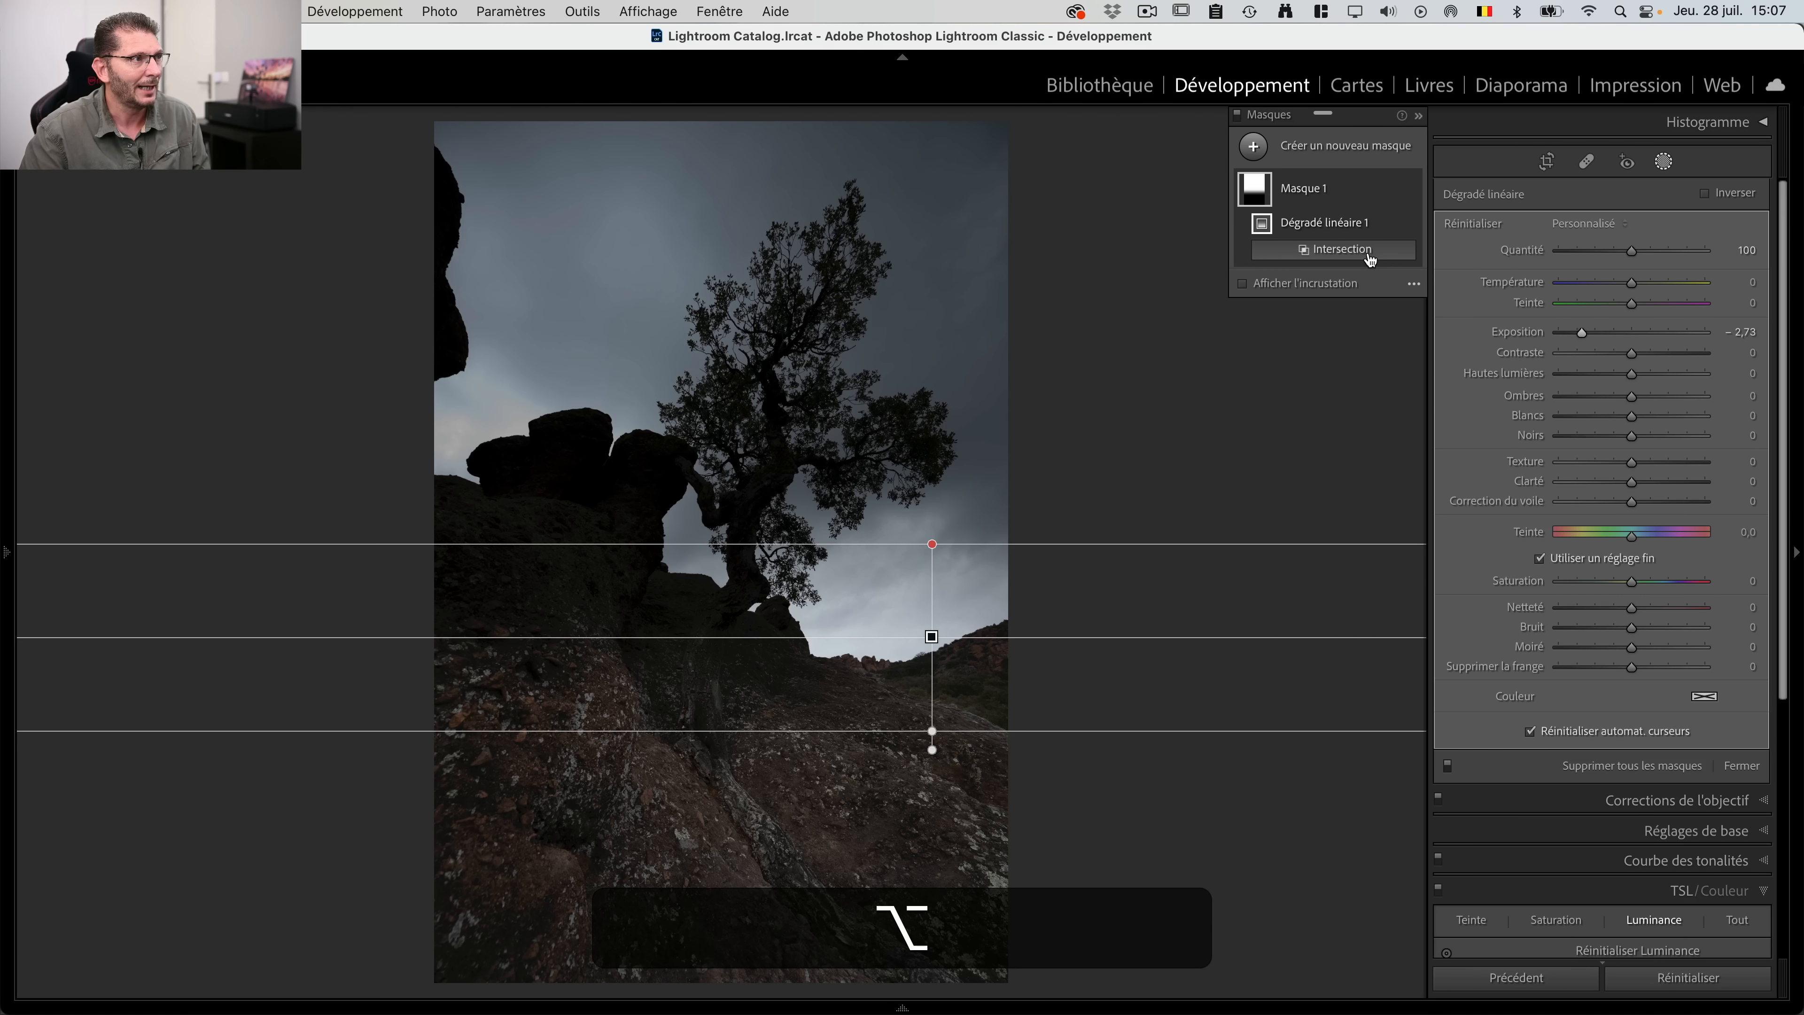
pyautogui.click(1370, 254)
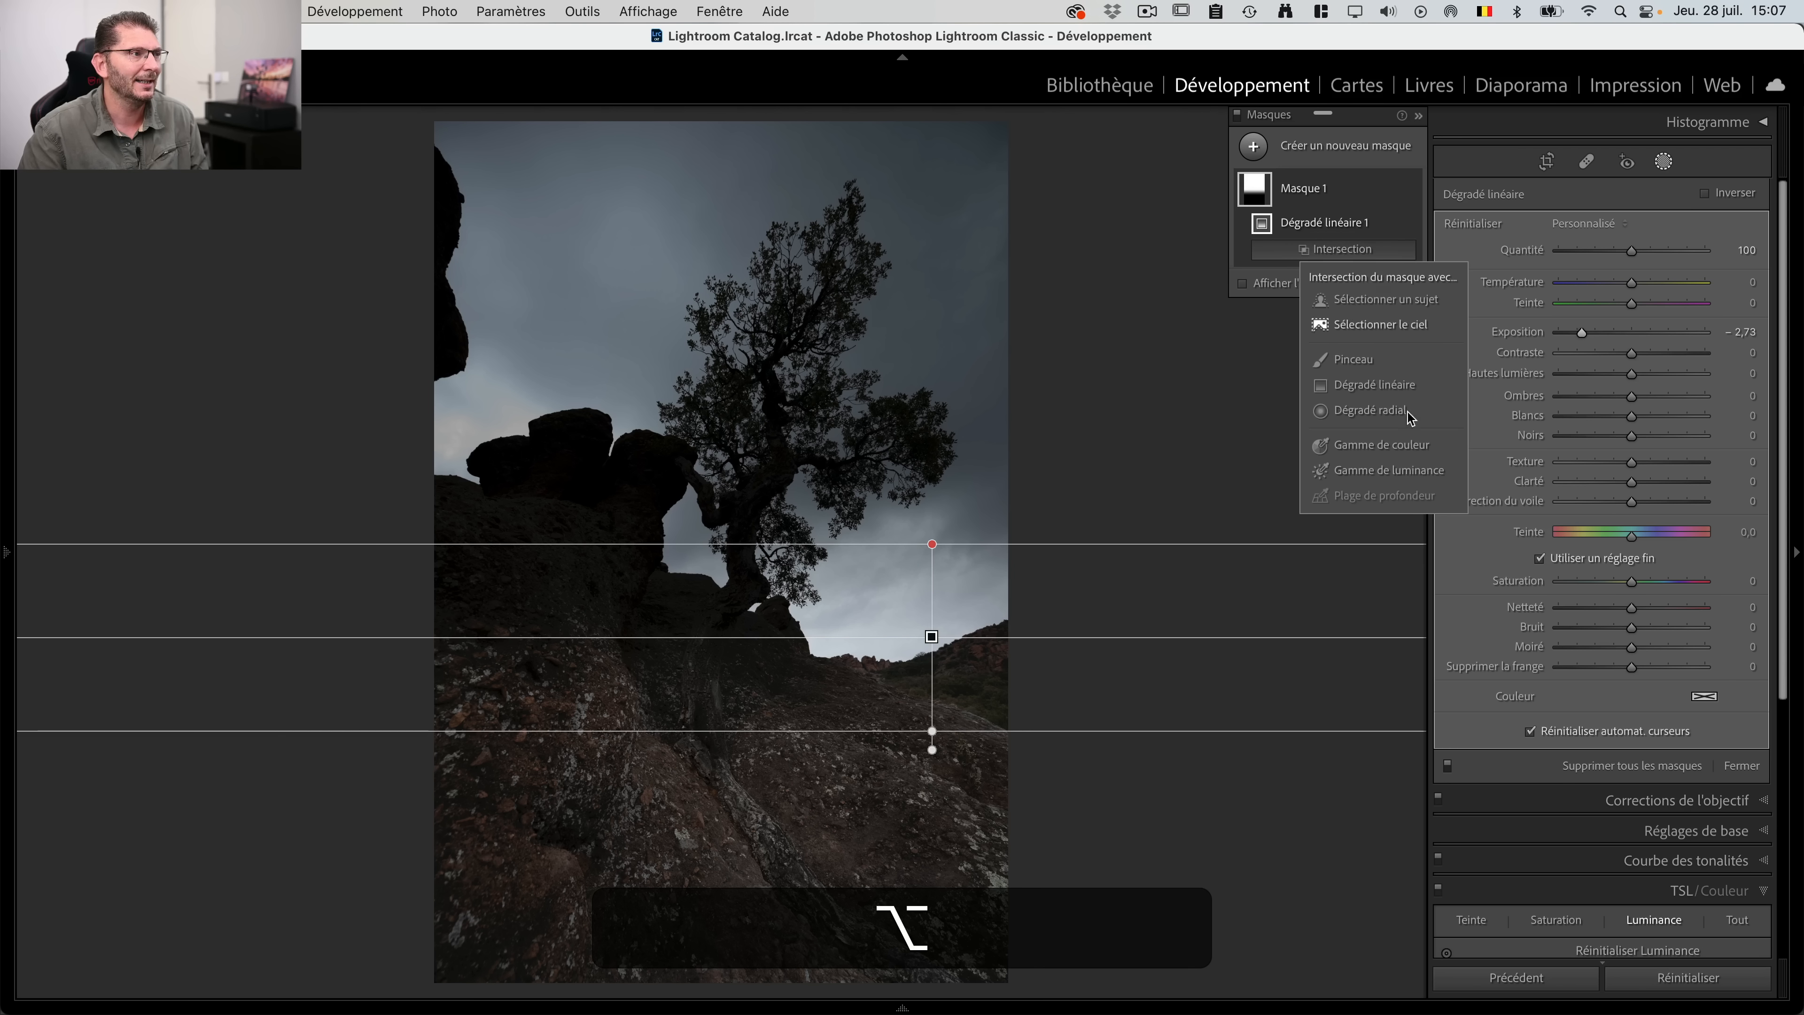
pyautogui.click(1396, 469)
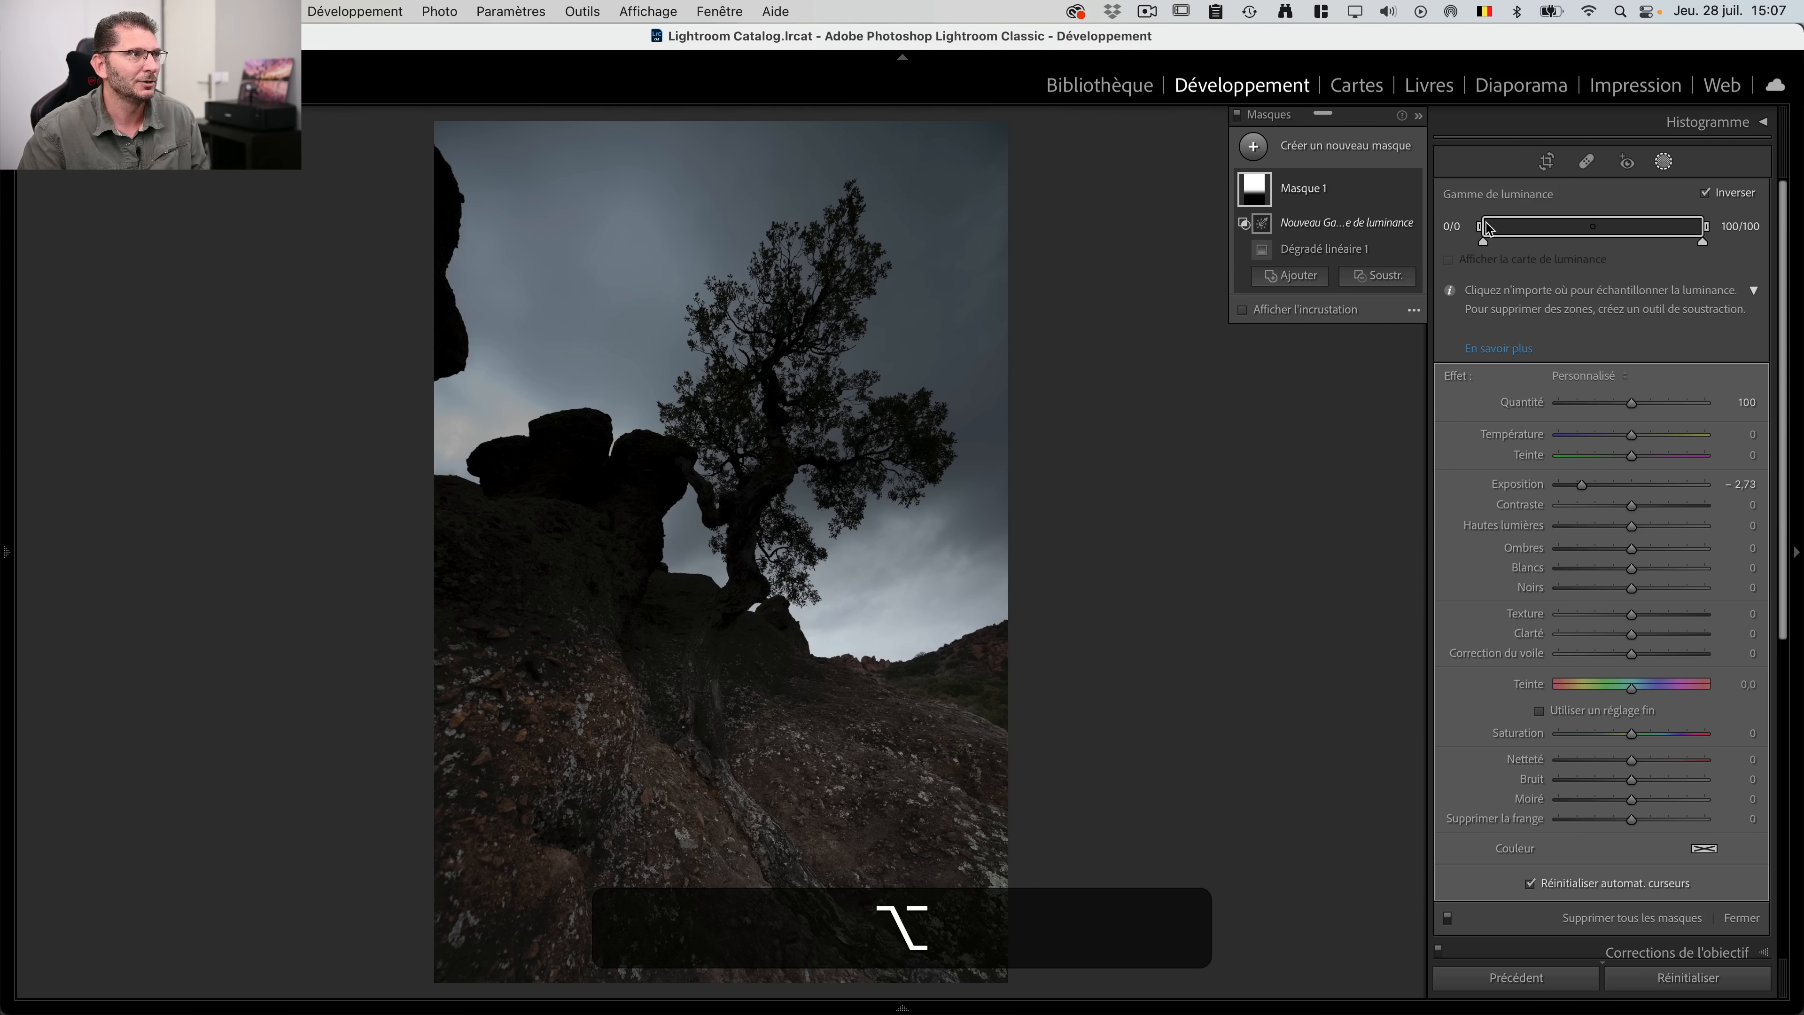
pyautogui.moveTo(1484, 226); pyautogui.dragTo(1642, 226)
pyautogui.press('alt')
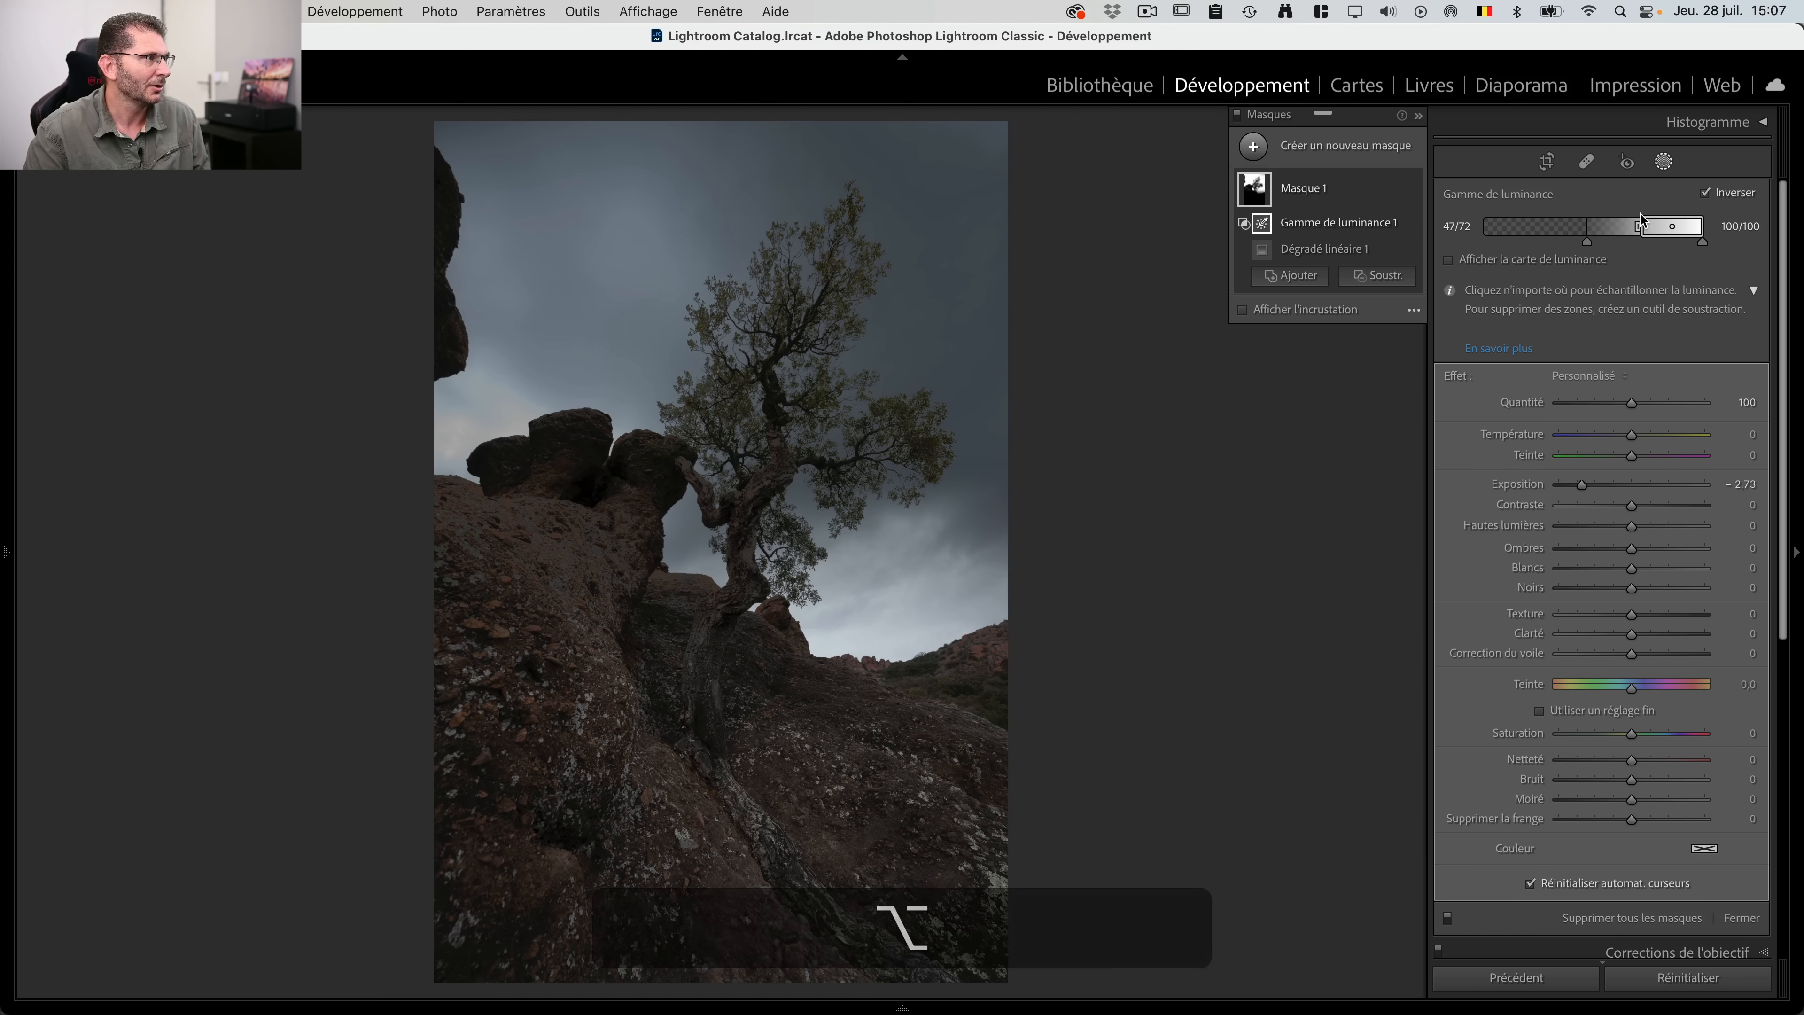
# Step: Compare the photo with Masque 1 off and on and examine the tree's leaves and branches up close
pyautogui.click(1413, 190)
pyautogui.click(1413, 190)
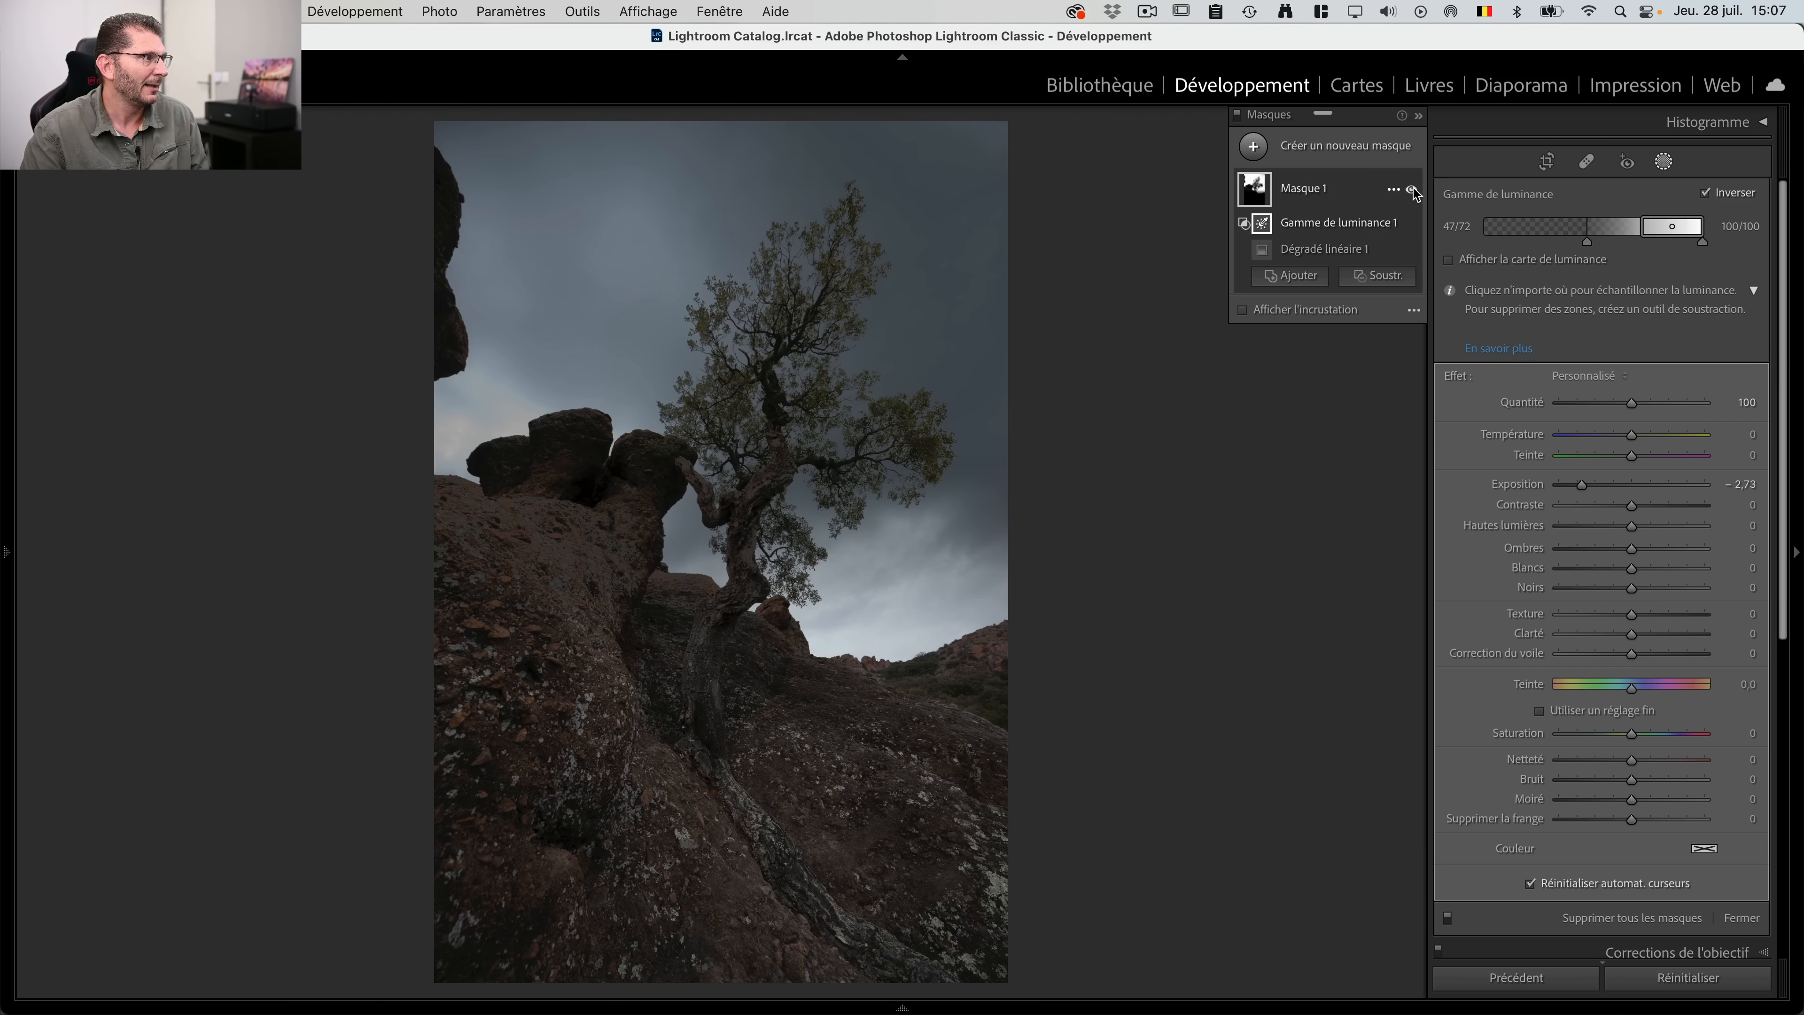
pyautogui.click(1413, 190)
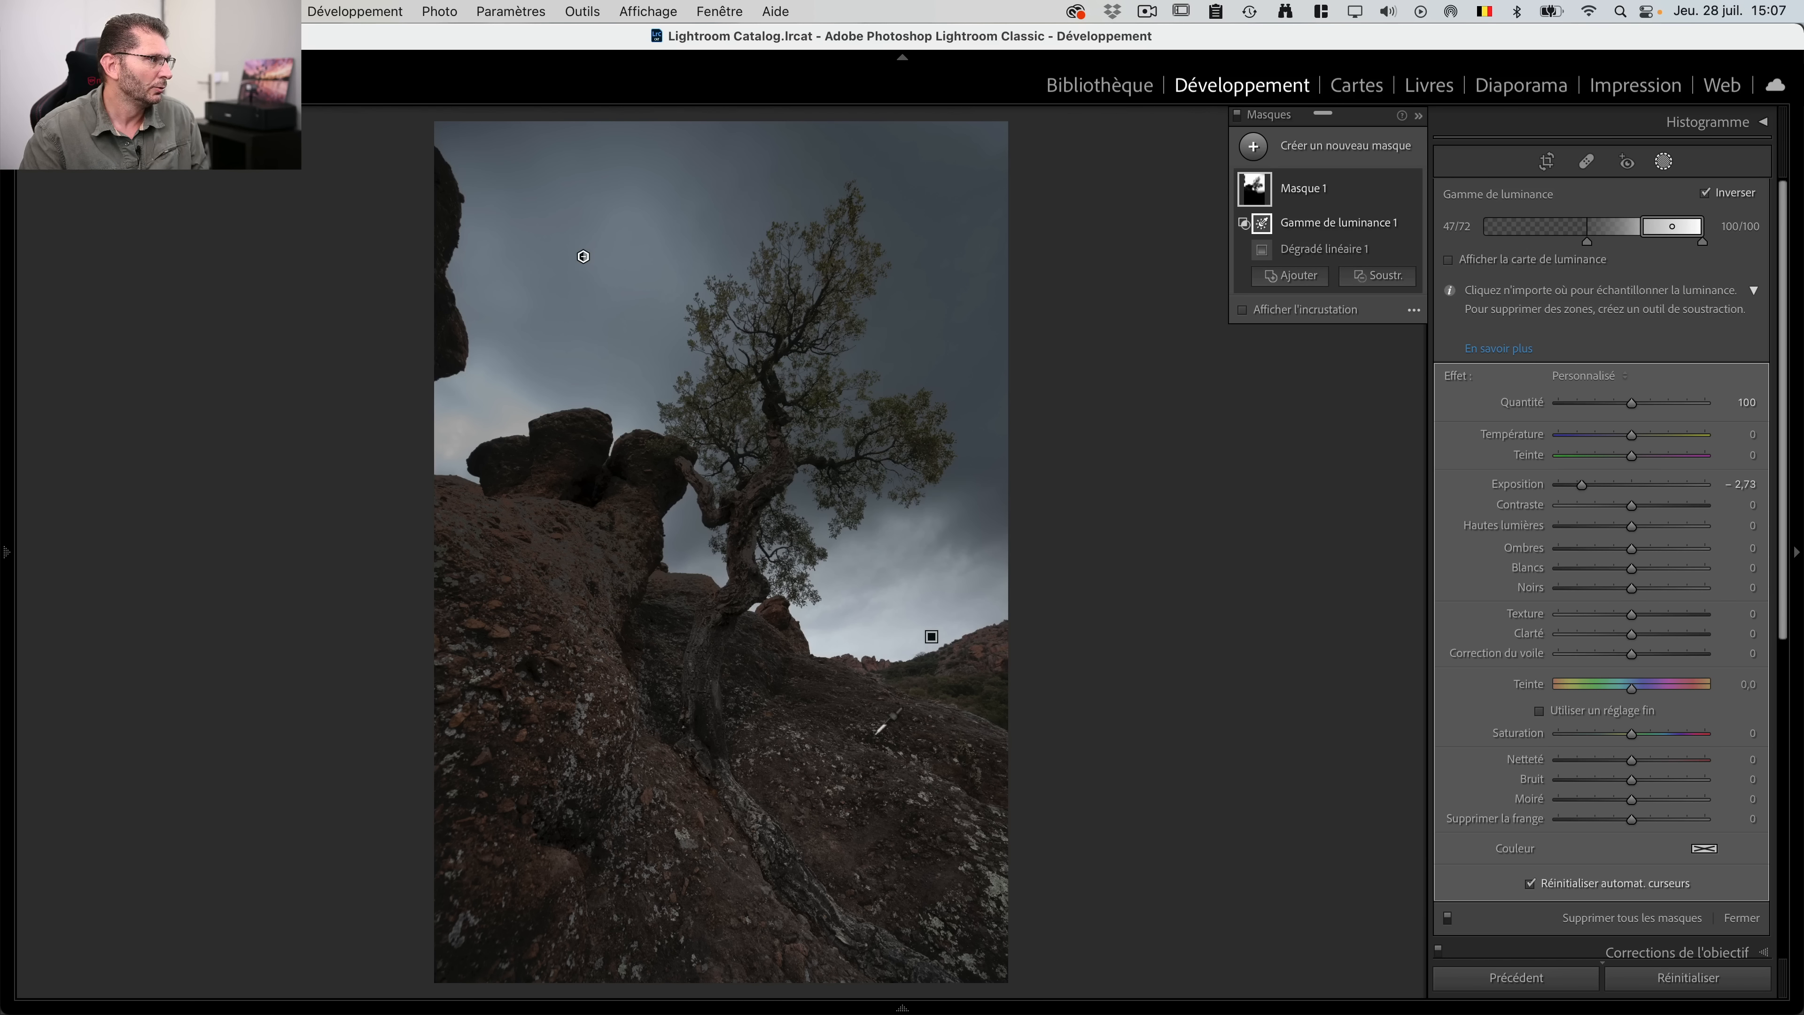
pyautogui.press('super+equal')
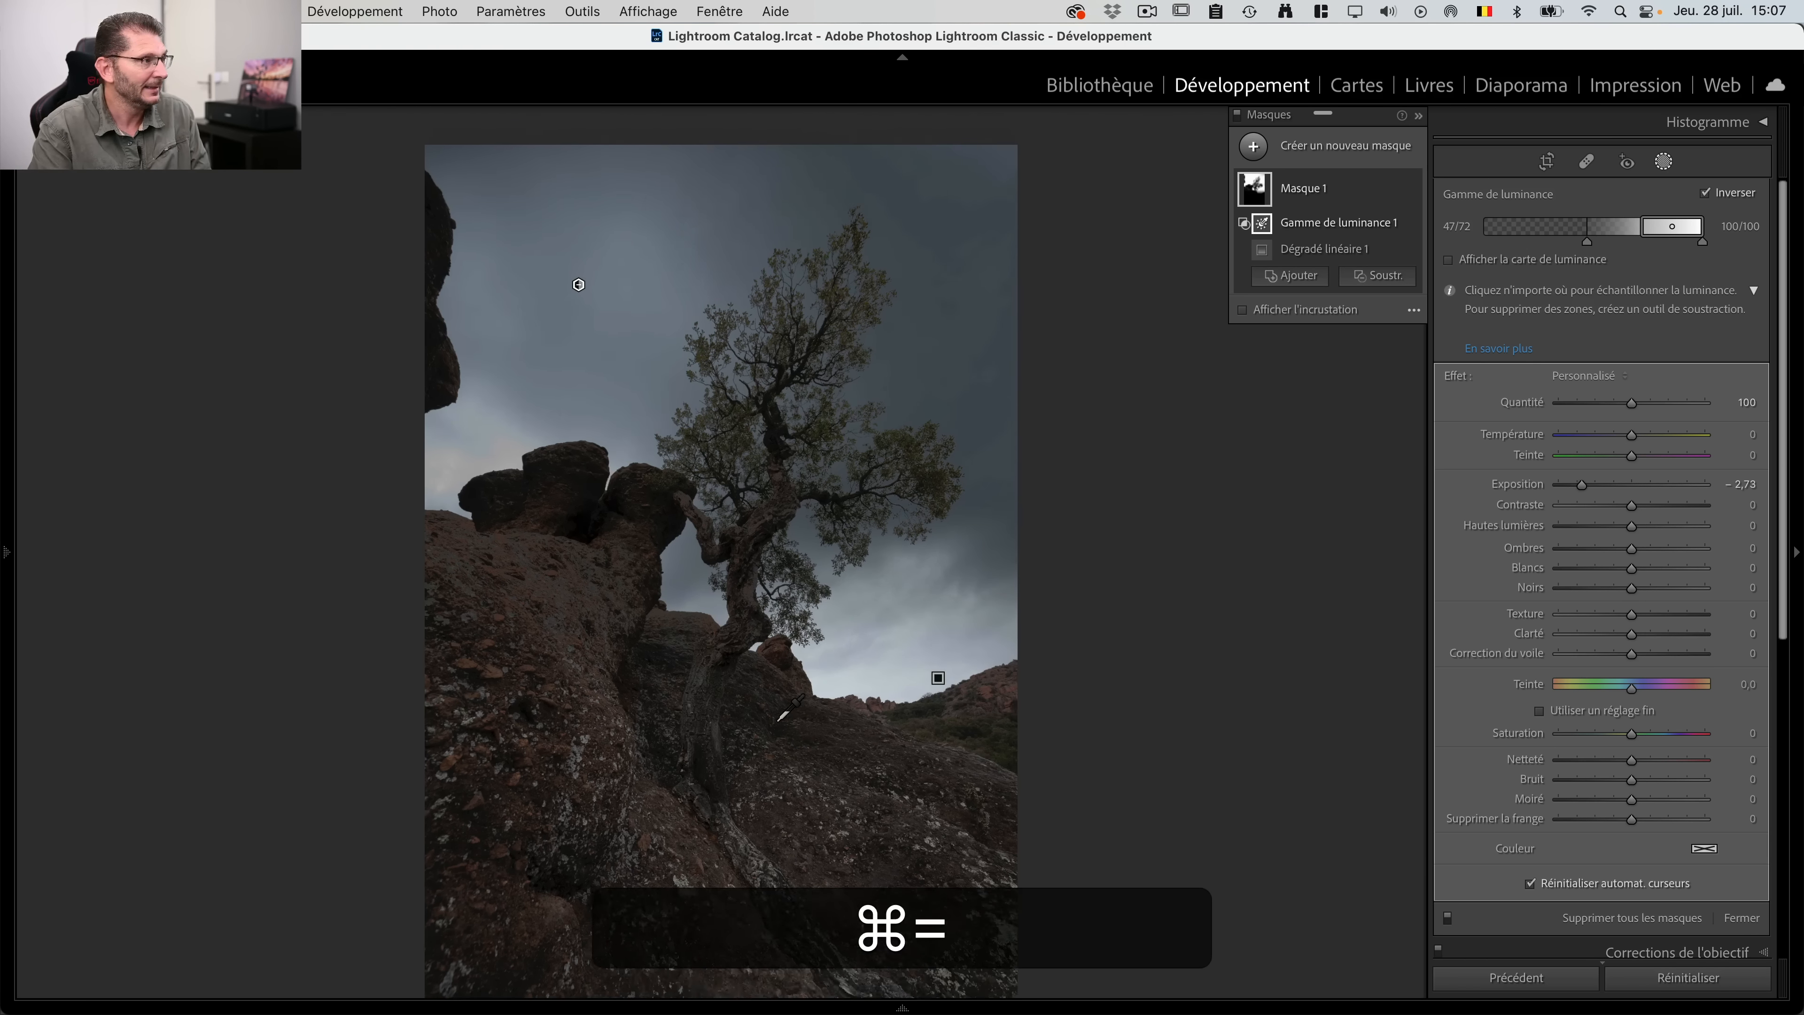
pyautogui.press('space')
pyautogui.moveTo(423, 353); pyautogui.dragTo(758, 790)
pyautogui.moveTo(383, 391); pyautogui.dragTo(1075, 799)
pyautogui.moveTo(74, 520); pyautogui.dragTo(813, 397)
pyautogui.moveTo(773, 846); pyautogui.dragTo(808, 620)
pyautogui.press('space')
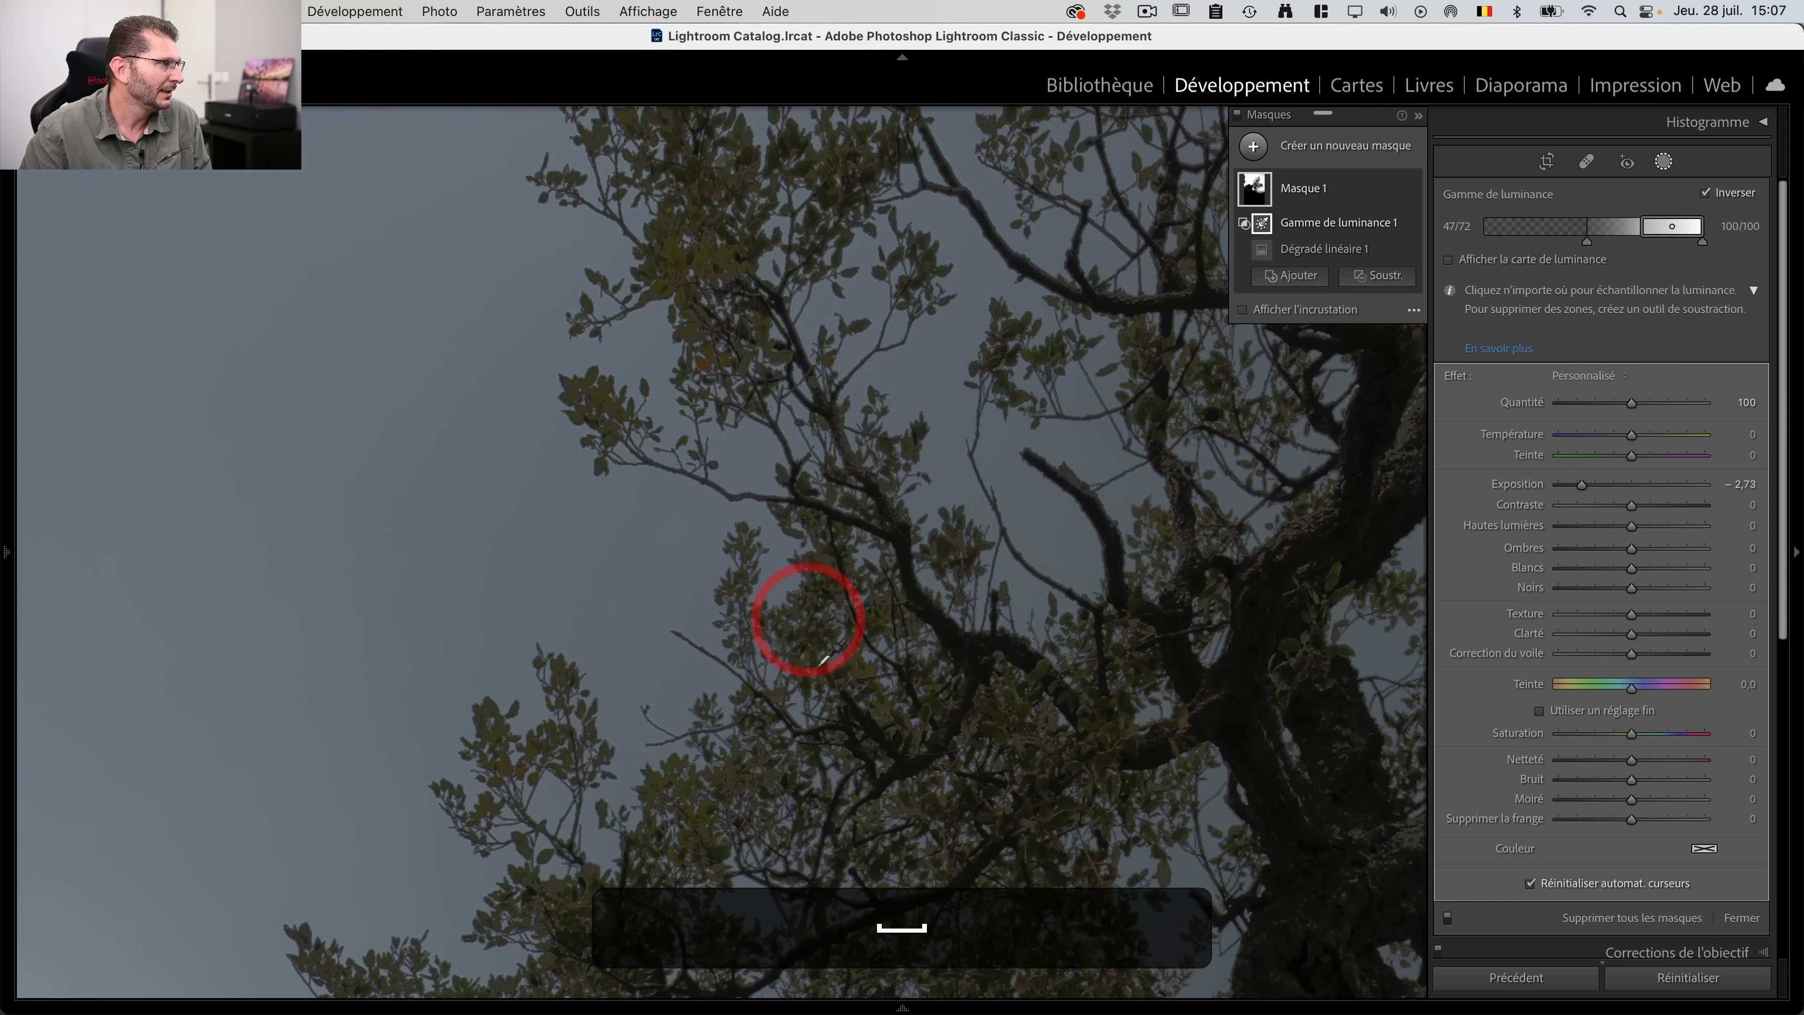
# Step: Subtract a size 7,0 brush from Masque 1 with automatic masking and paint over the pale spots on the large rock
pyautogui.press('super+z')
pyautogui.press('z')
pyautogui.click(1378, 276)
pyautogui.click(1403, 362)
pyautogui.moveTo(412, 614); pyautogui.dragTo(382, 662)
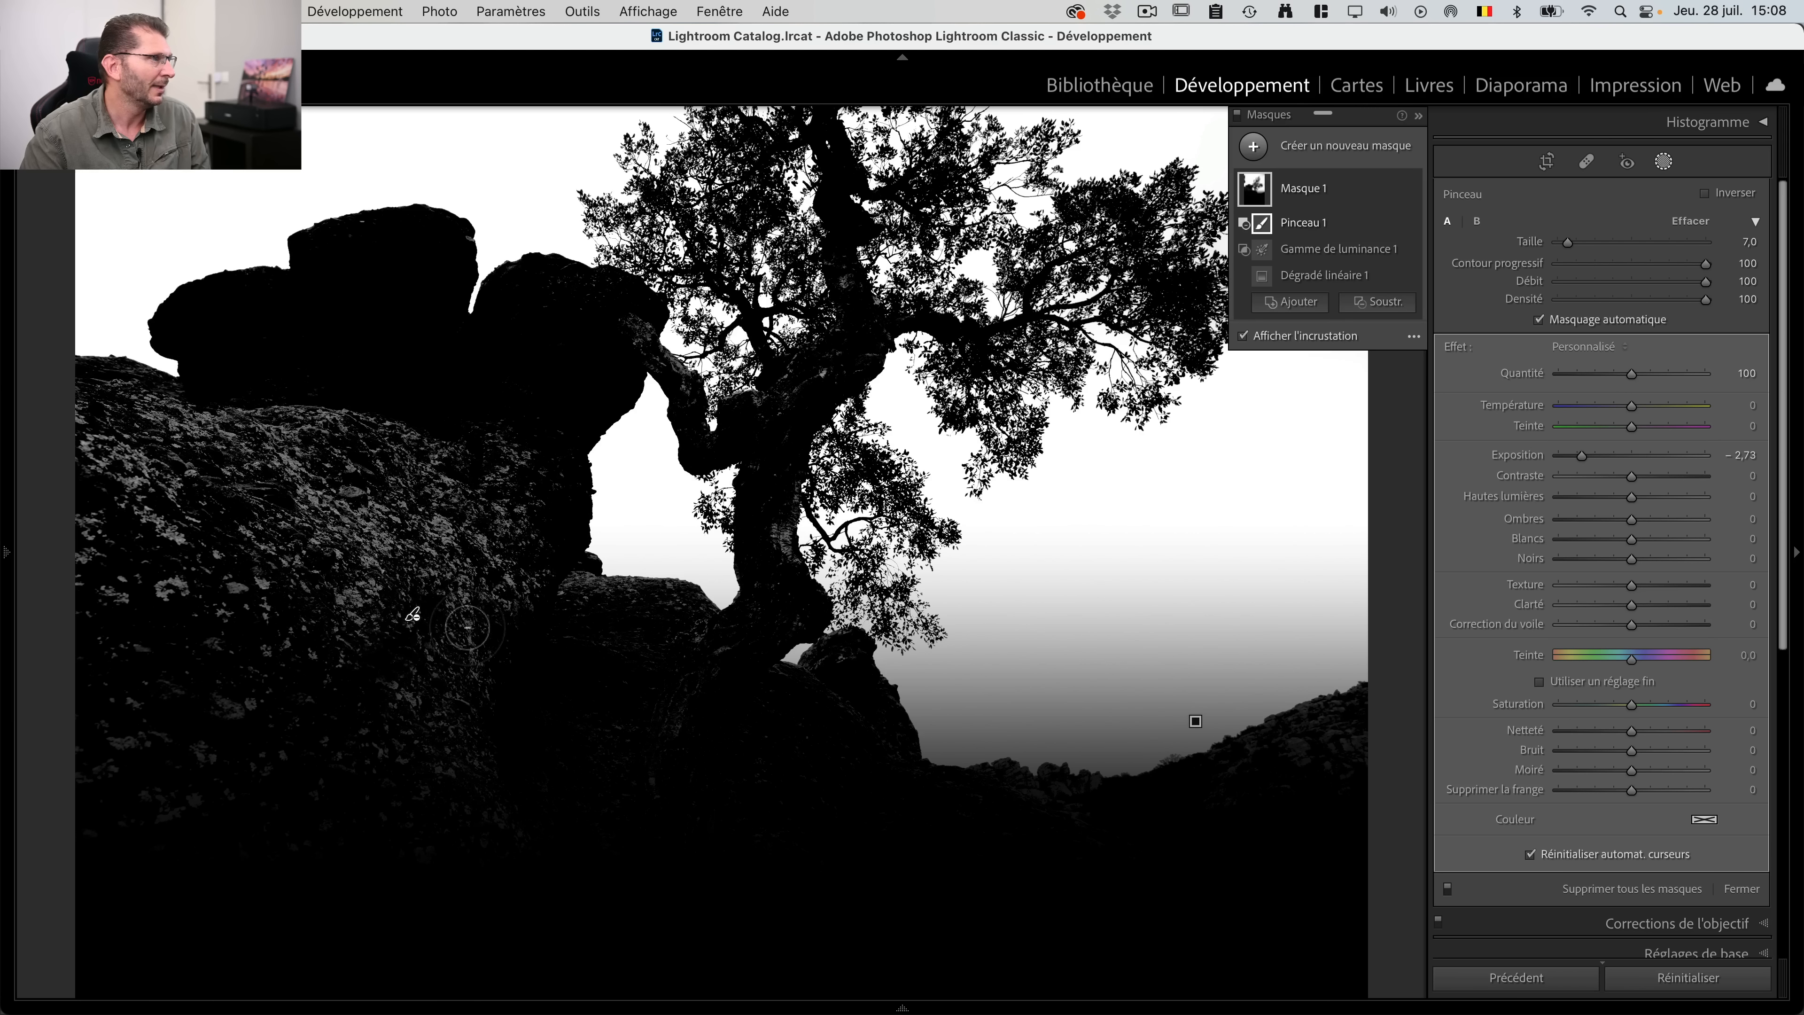
# Step: Turn off the brush's automatic masking, enlarge it to 14,0 and erase the large rock from the mask
pyautogui.click(1580, 323)
pyautogui.scroll(3, 337, 585)
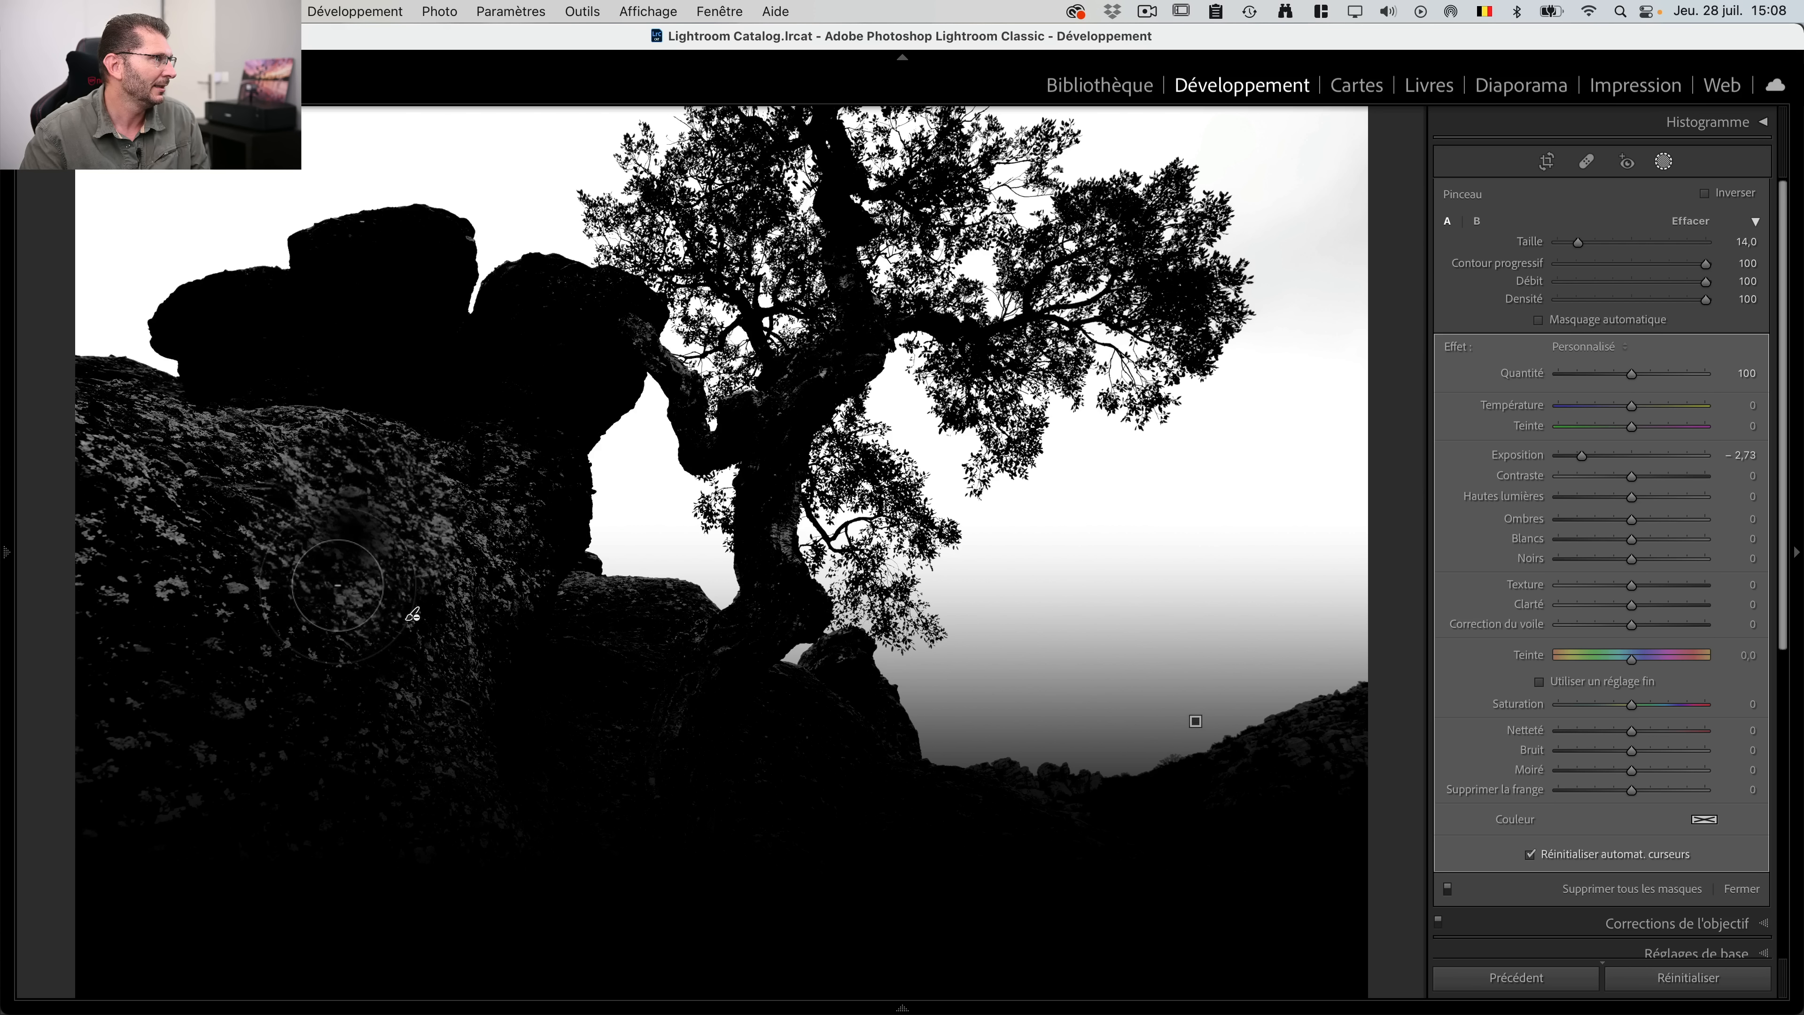
pyautogui.moveTo(338, 585)
pyautogui.mouseDown()
pyautogui.moveTo(408, 762)
pyautogui.moveTo(430, 786)
pyautogui.moveTo(455, 780)
pyautogui.moveTo(471, 564)
pyautogui.moveTo(361, 518)
pyautogui.moveTo(360, 462)
pyautogui.moveTo(332, 446)
pyautogui.moveTo(258, 552)
pyautogui.moveTo(168, 758)
pyautogui.moveTo(270, 685)
pyautogui.moveTo(259, 786)
pyautogui.moveTo(130, 750)
pyautogui.moveTo(103, 634)
pyautogui.moveTo(193, 574)
pyautogui.moveTo(191, 543)
pyautogui.moveTo(95, 526)
pyautogui.moveTo(234, 603)
pyautogui.moveTo(282, 613)
pyautogui.mouseUp()
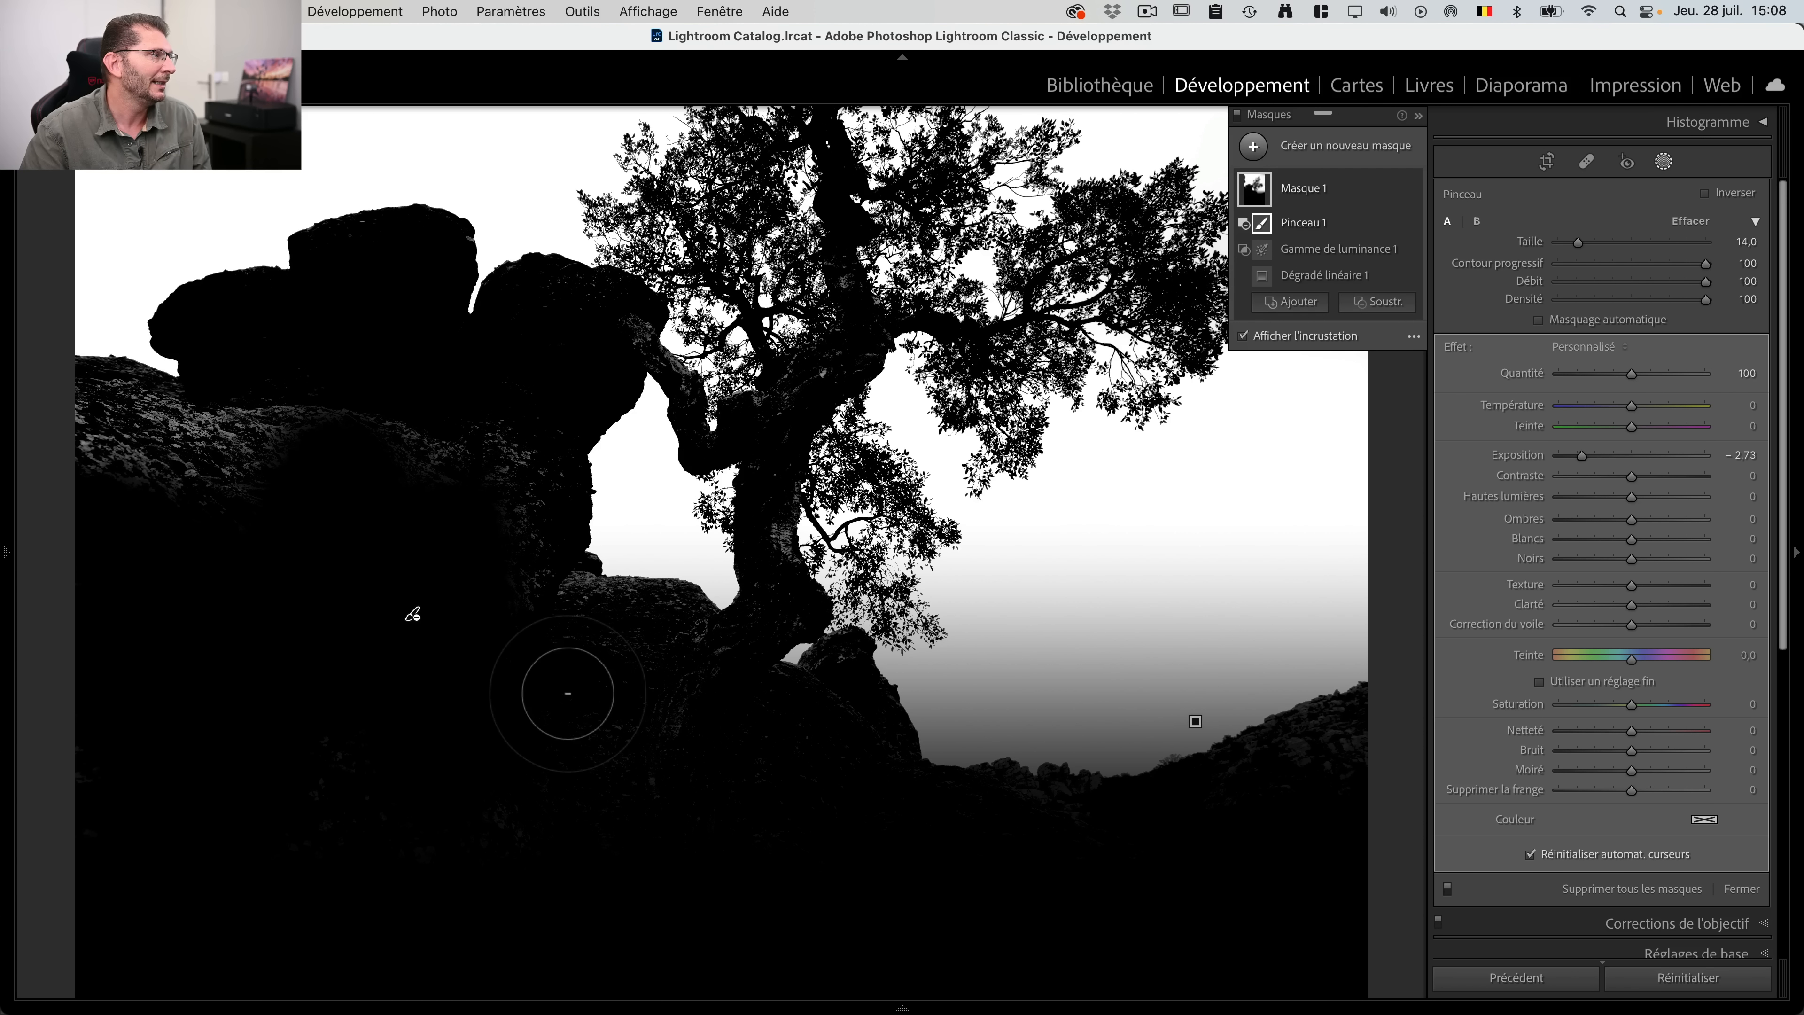
pyautogui.moveTo(568, 693)
pyautogui.mouseDown()
pyautogui.moveTo(604, 686)
pyautogui.moveTo(536, 688)
pyautogui.mouseUp()
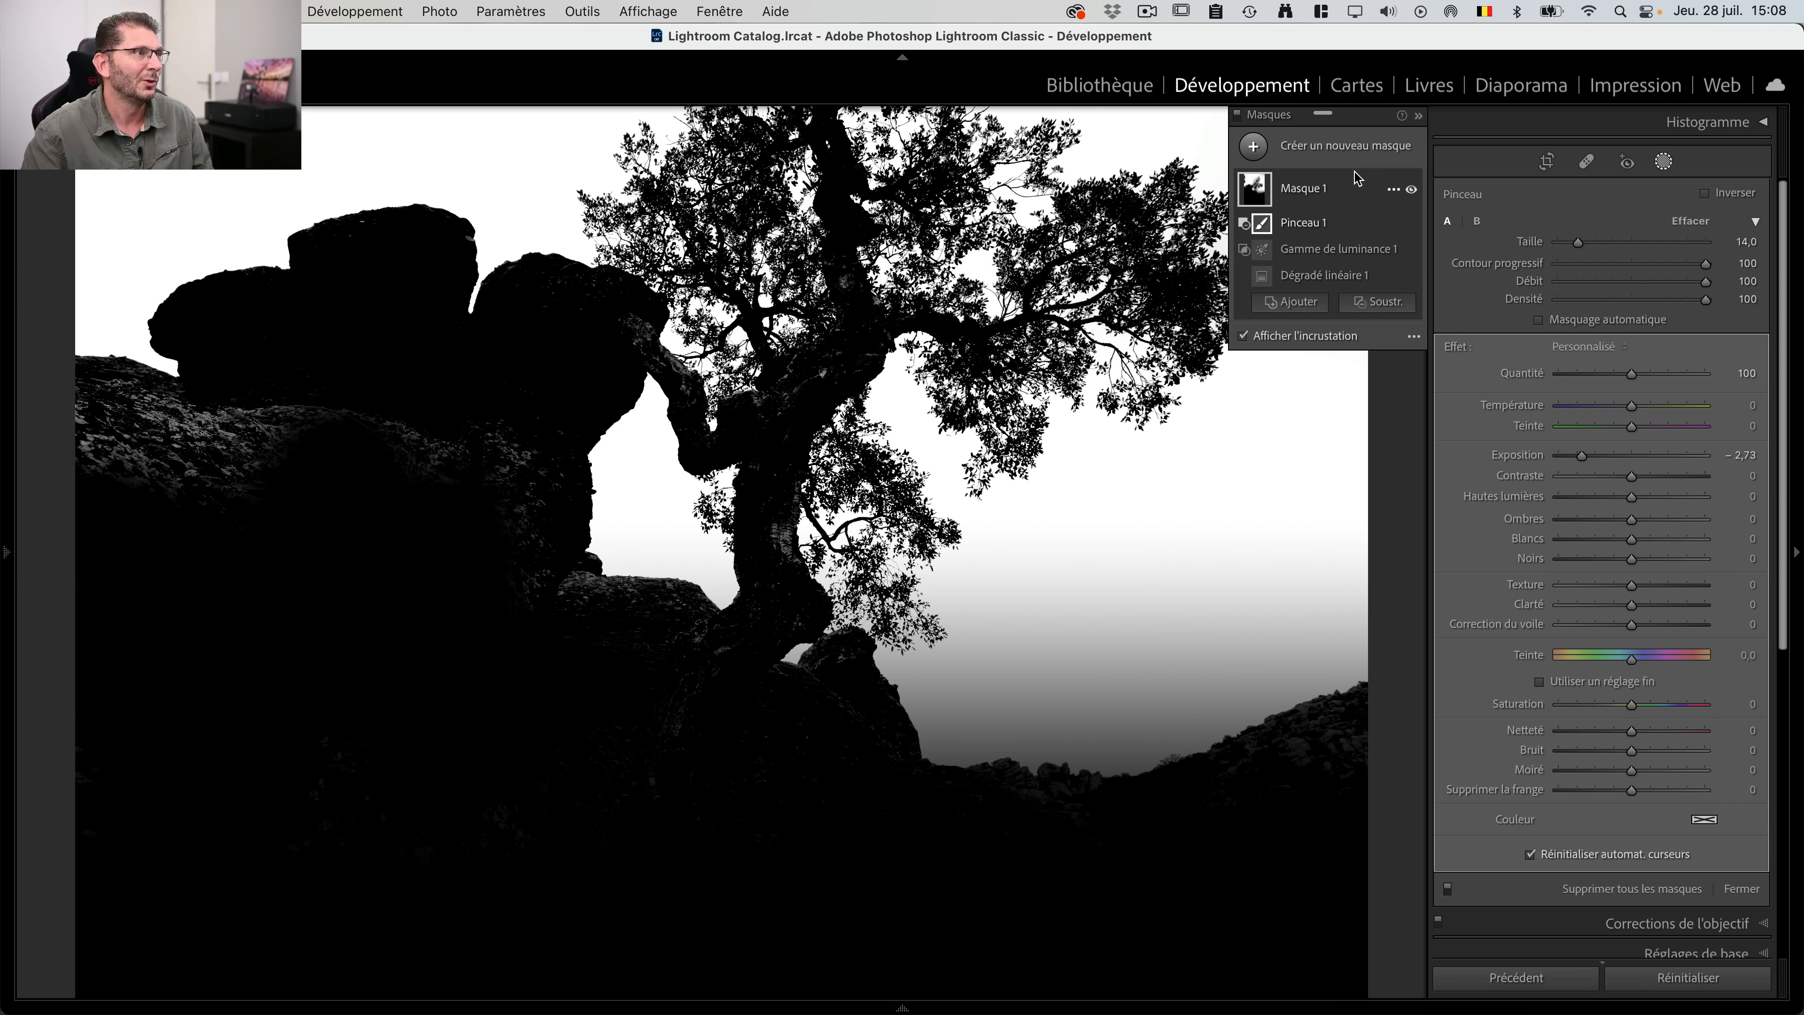
# Step: Delete Masque 1 and create a new mask that selects the sky
pyautogui.click(1351, 188)
pyautogui.press('BackSpace')
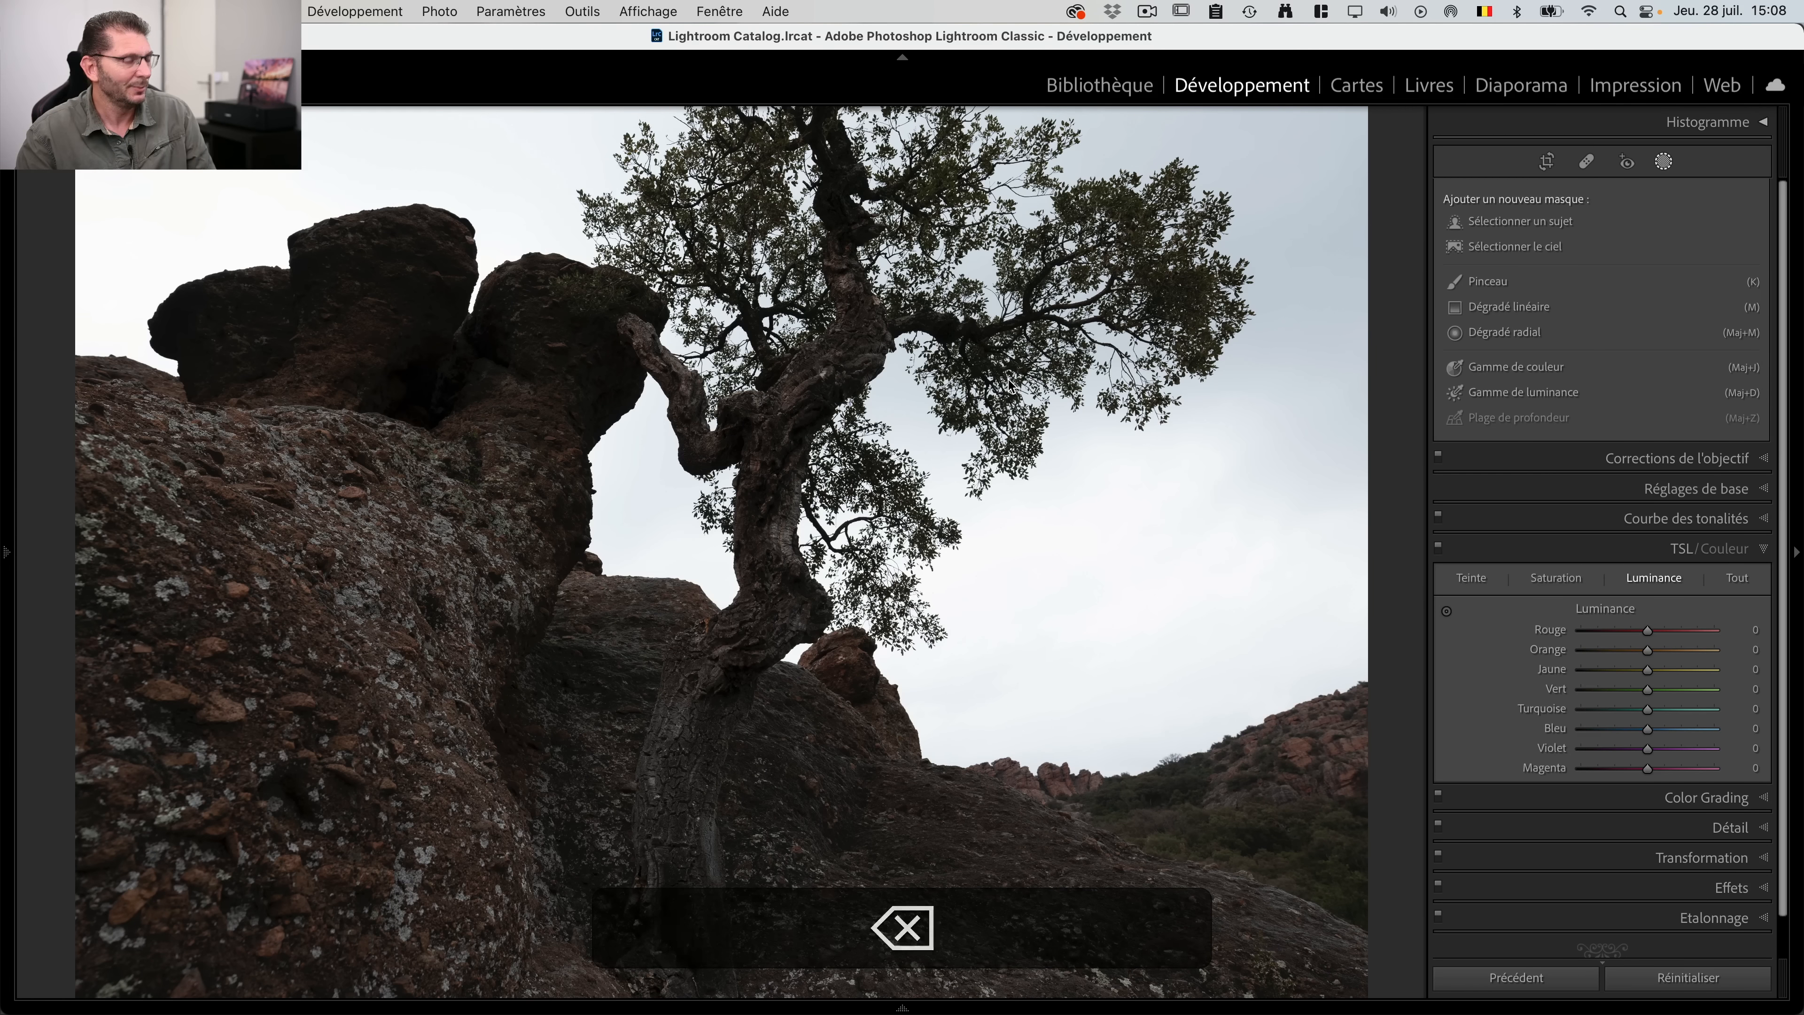
pyautogui.click(1012, 385)
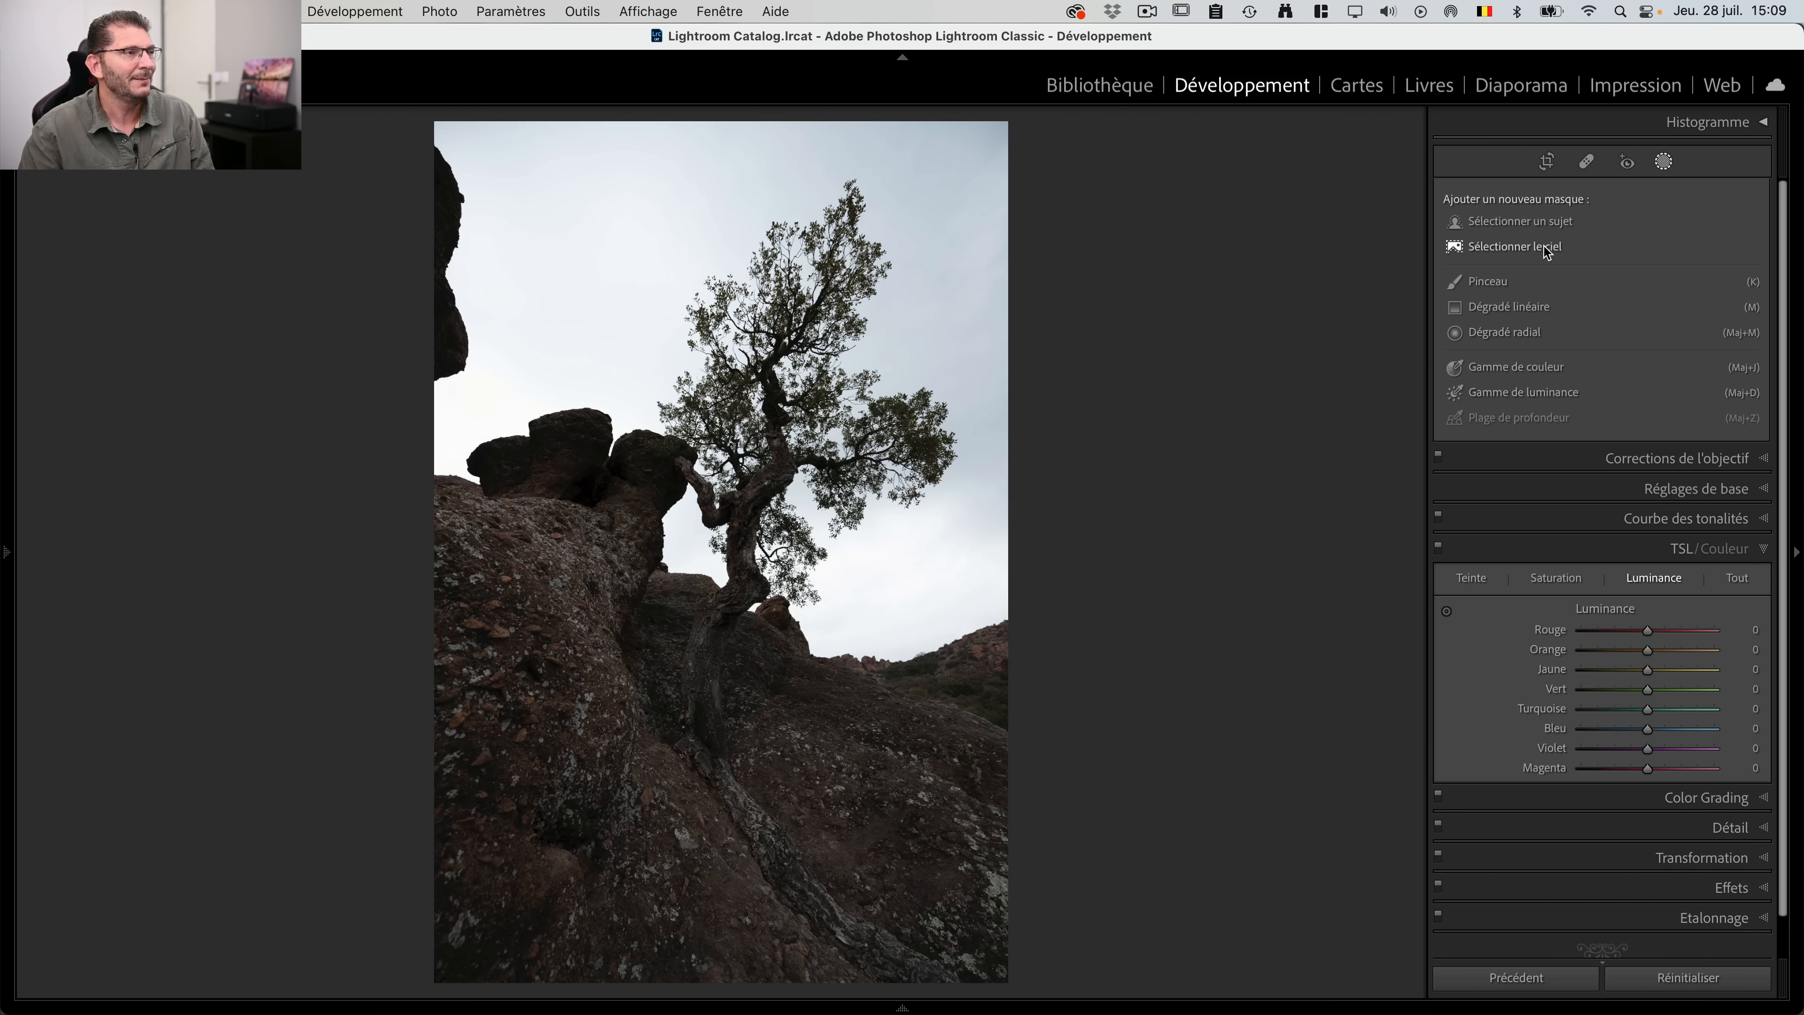
pyautogui.click(1516, 247)
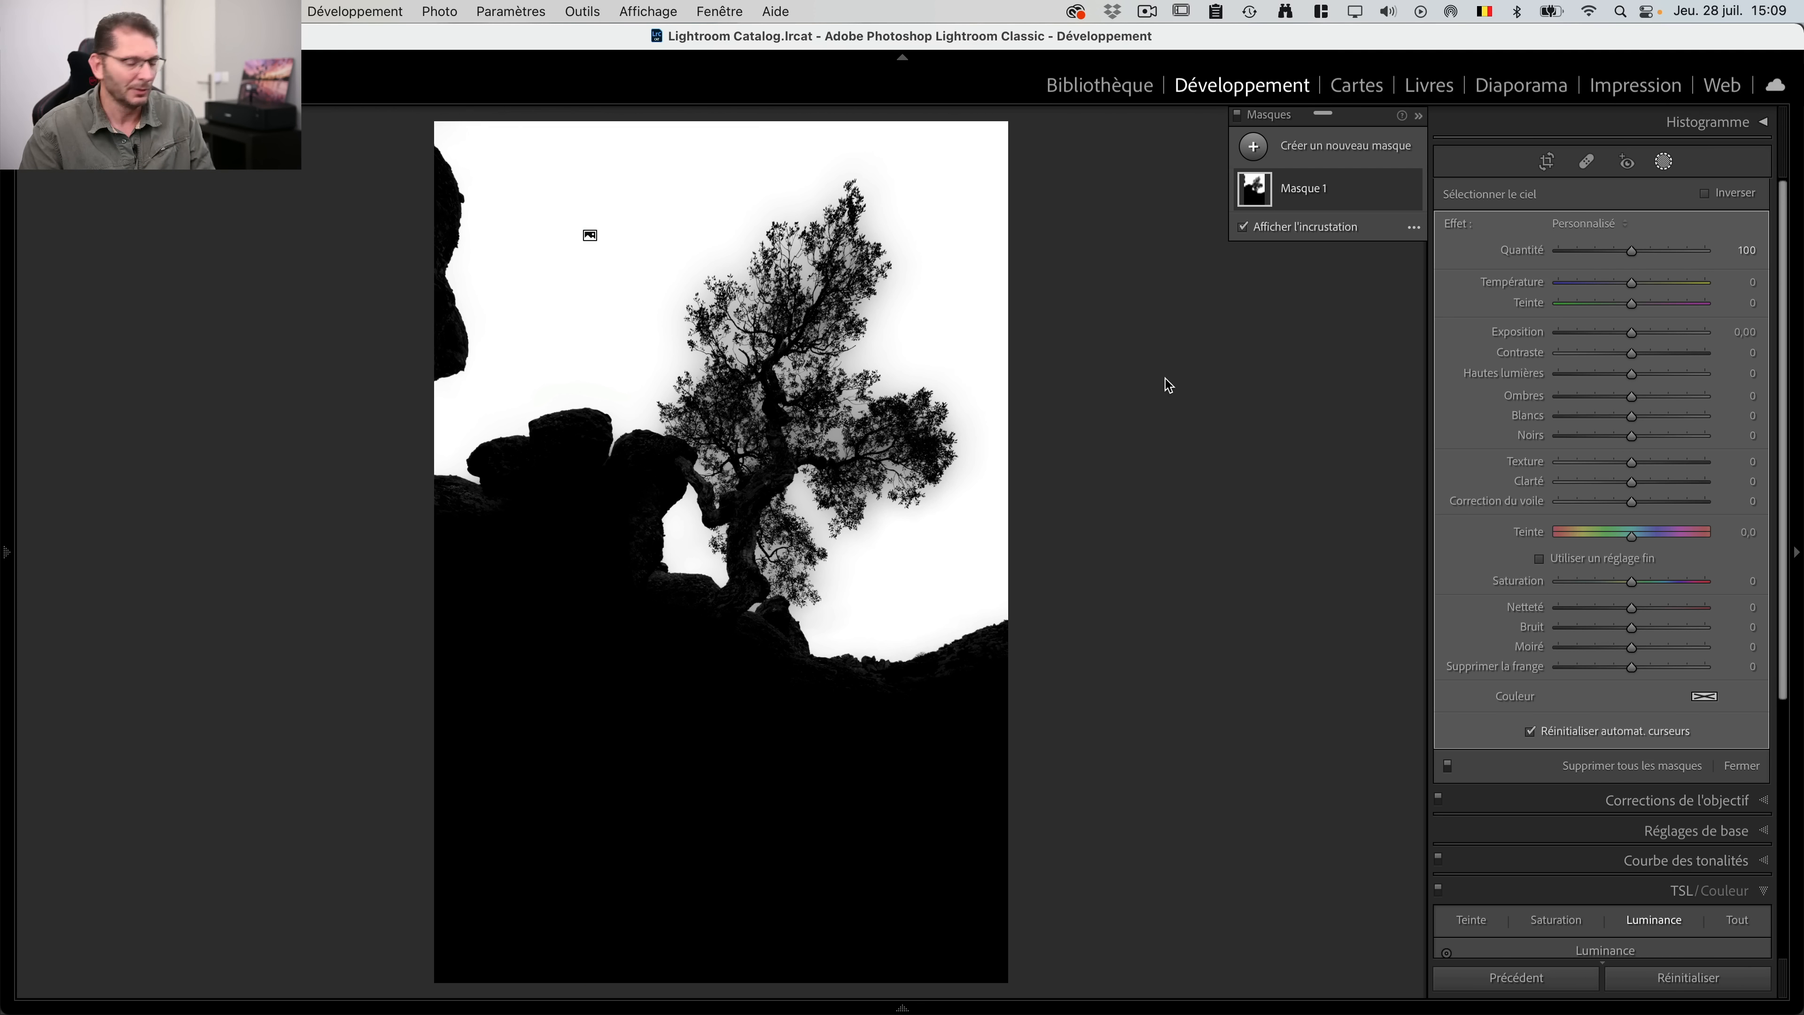
# Step: Lower the sky mask's exposure with the overlay hidden, and show the overlay again
pyautogui.press('o')
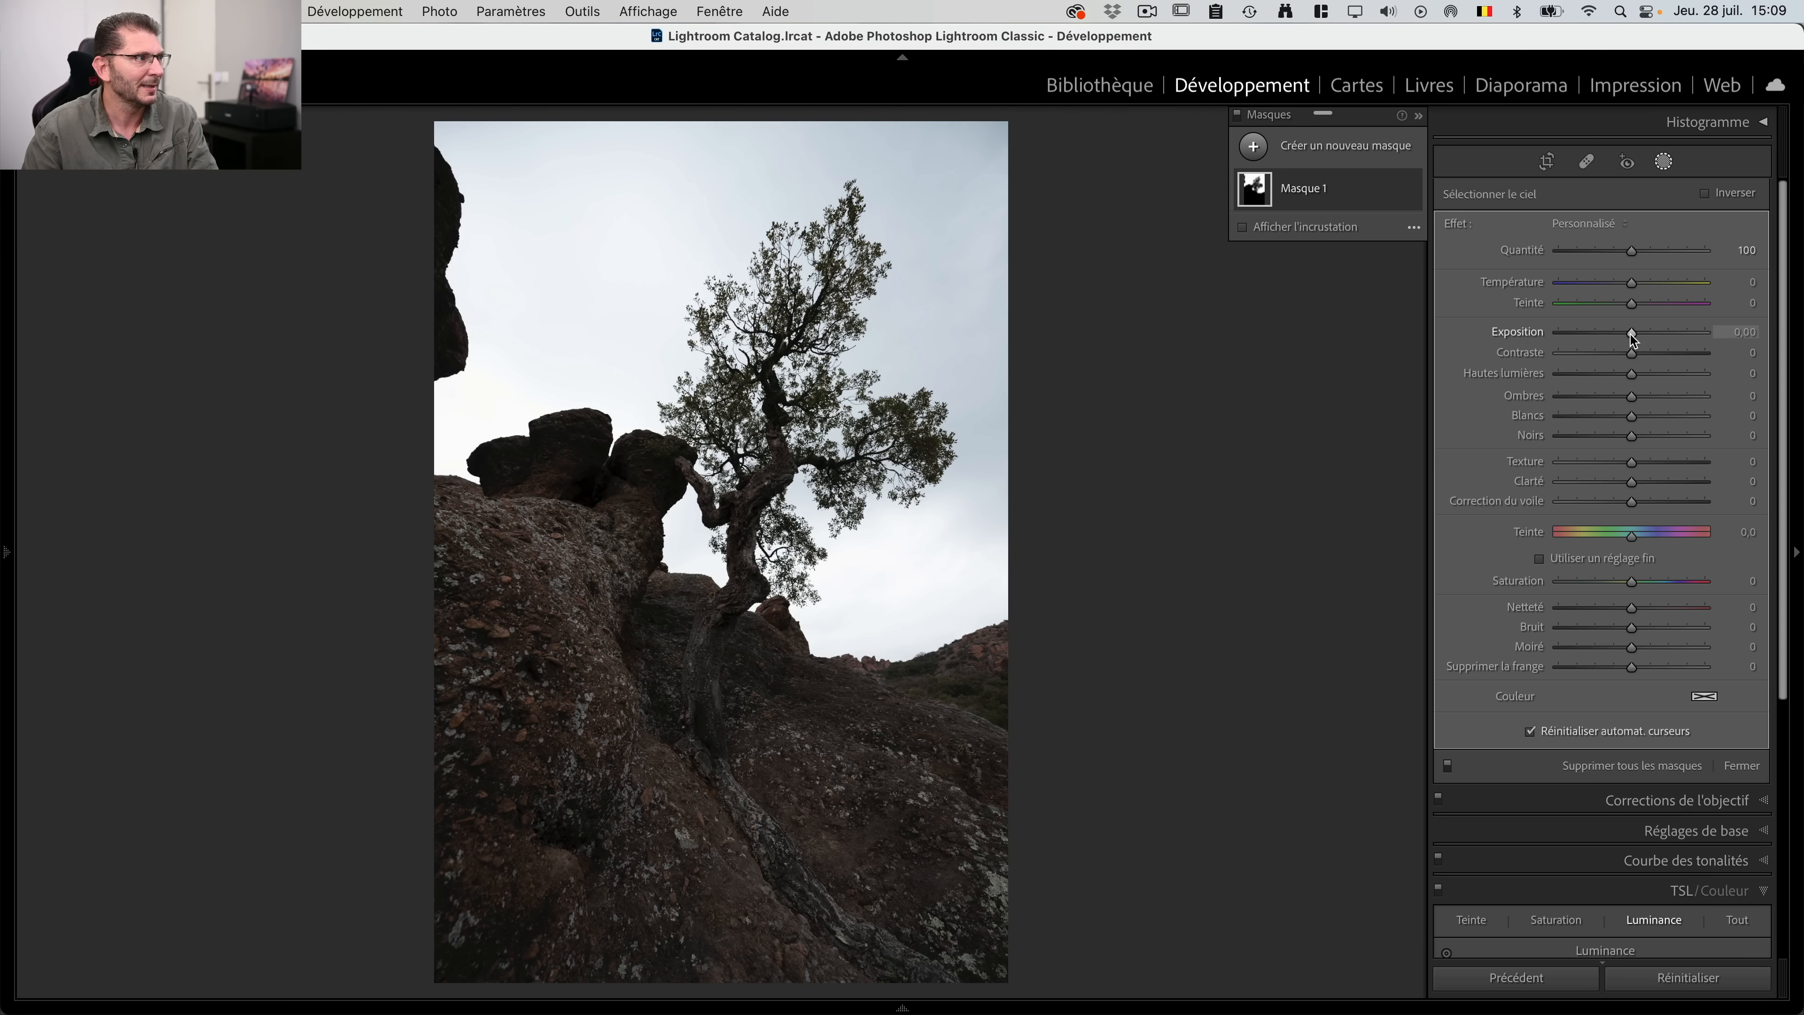
pyautogui.moveTo(1632, 332)
pyautogui.mouseDown()
pyautogui.moveTo(1558, 337)
pyautogui.moveTo(1600, 337)
pyautogui.mouseUp()
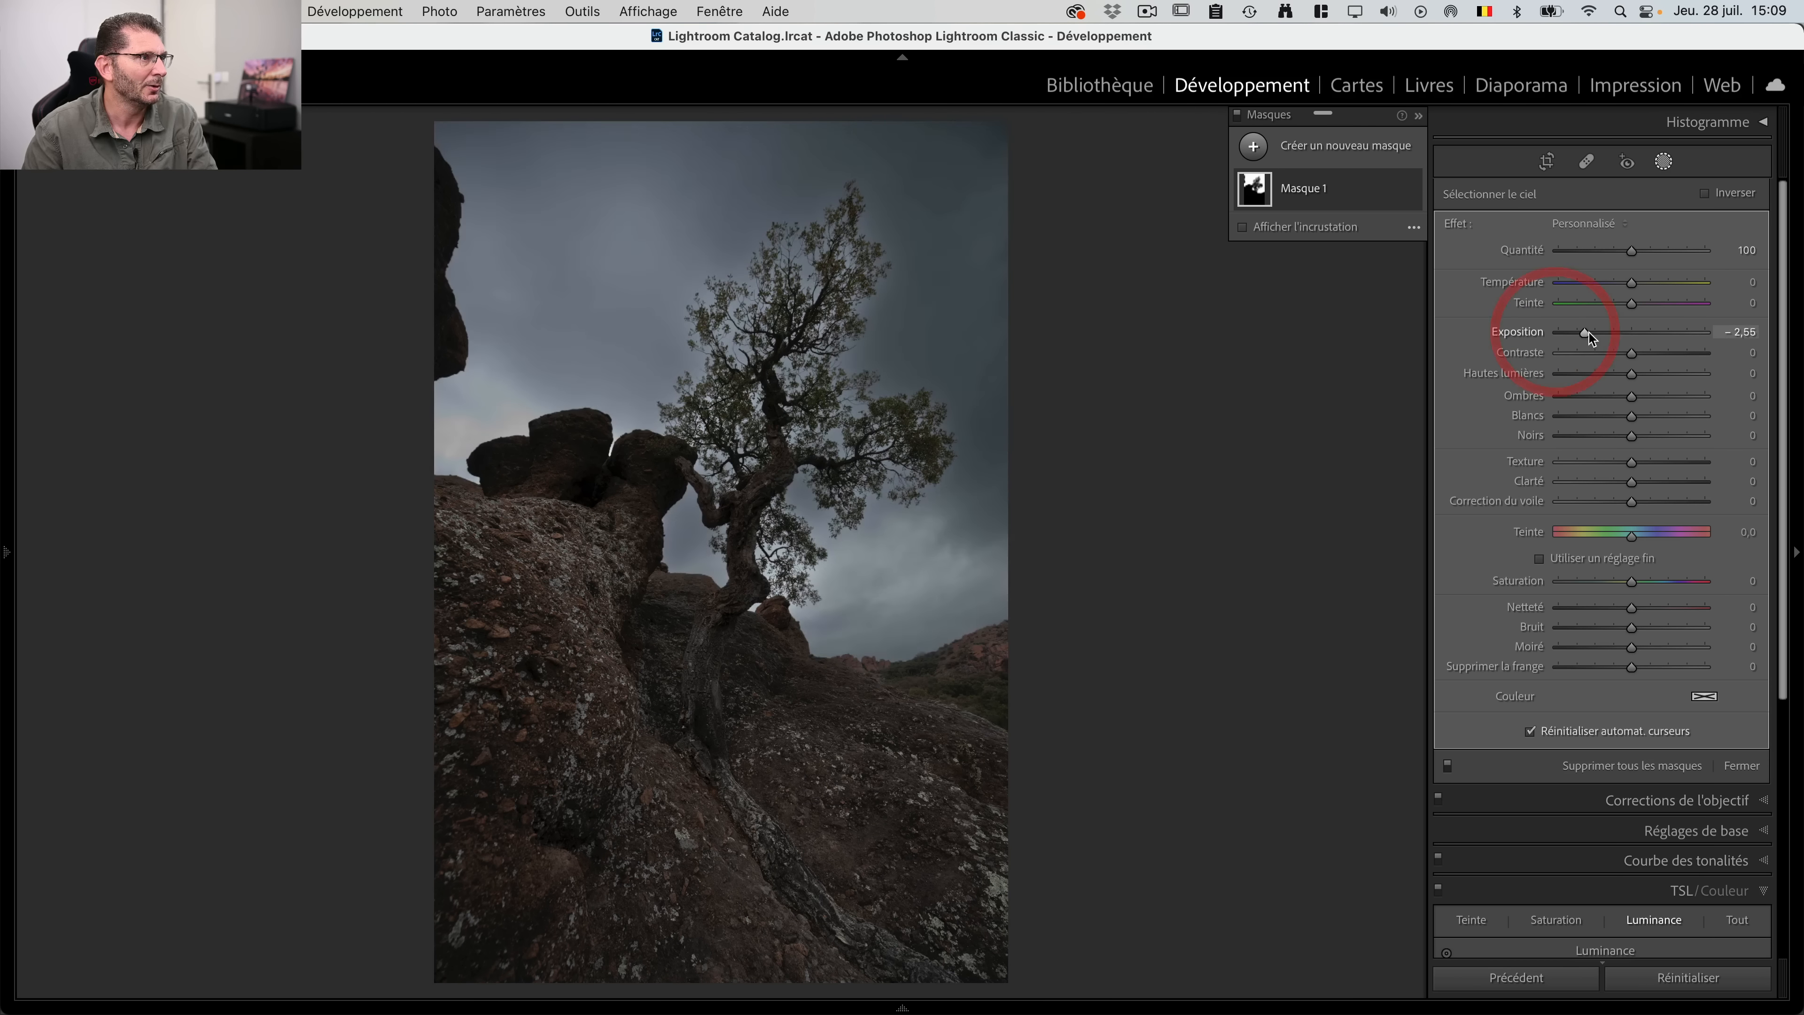
pyautogui.press('o')
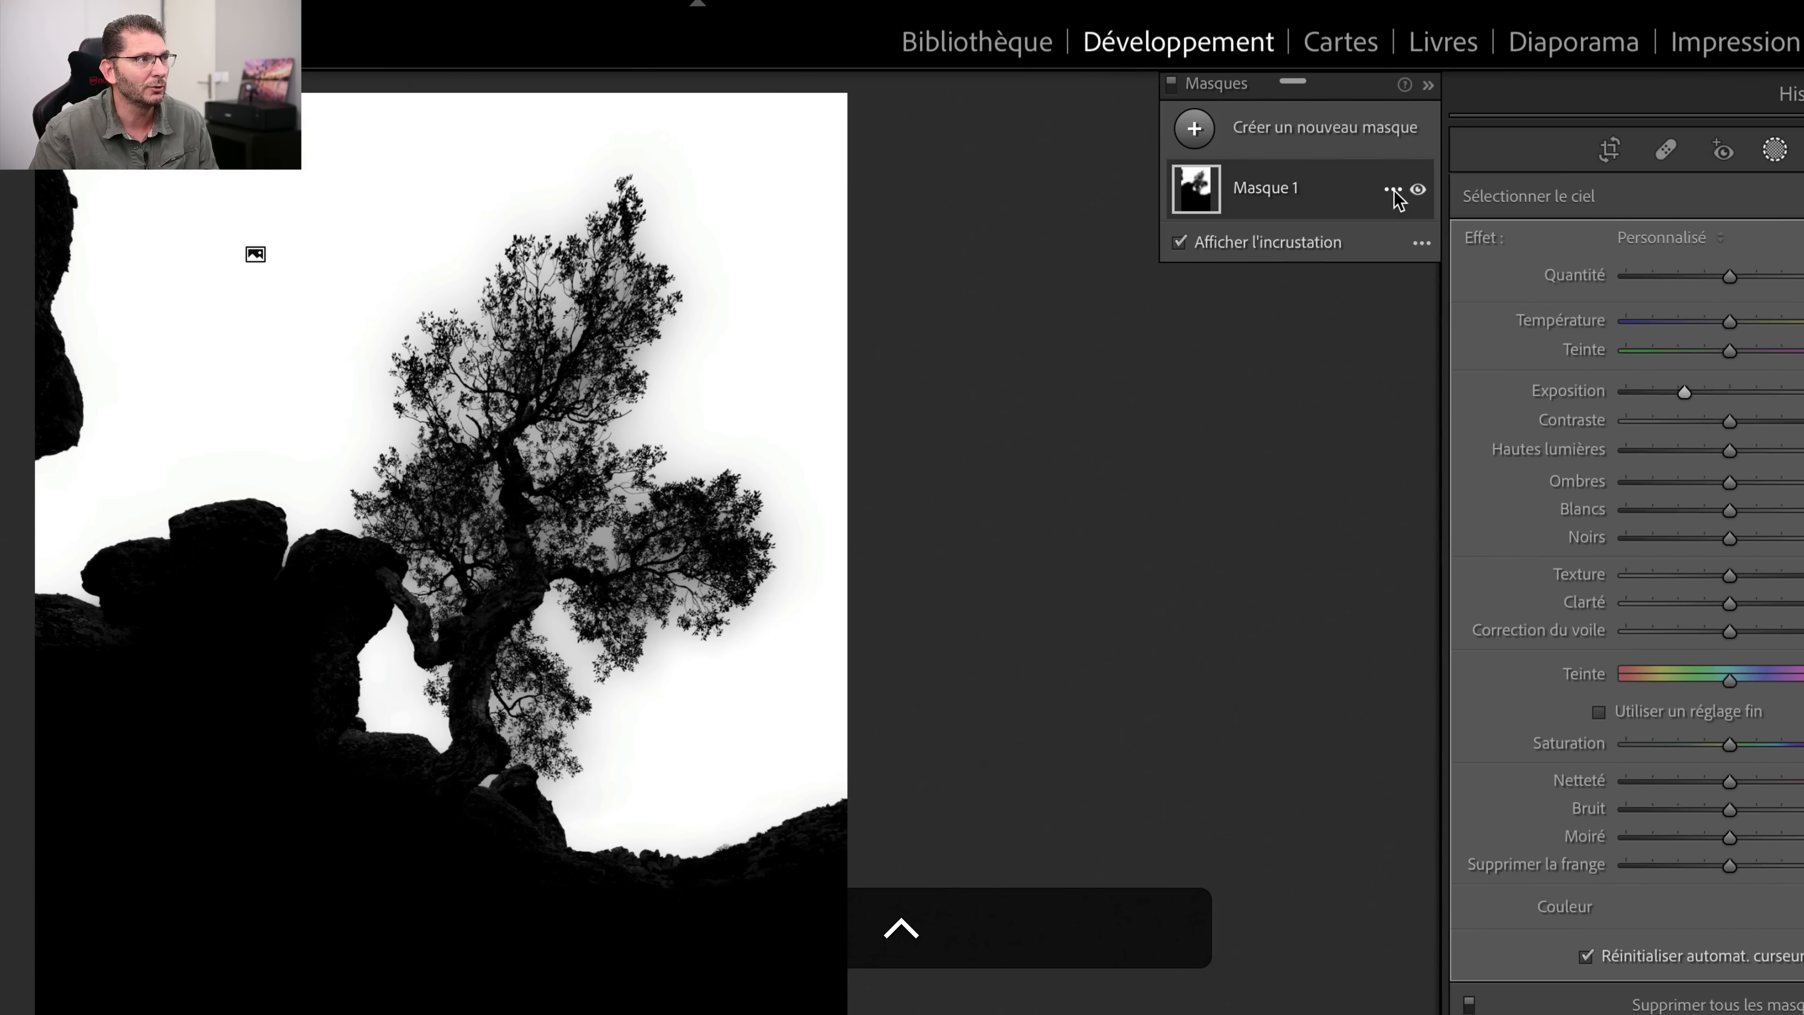
# Step: Duplicate Masque 1 and delete the copy
pyautogui.click(1442, 152)
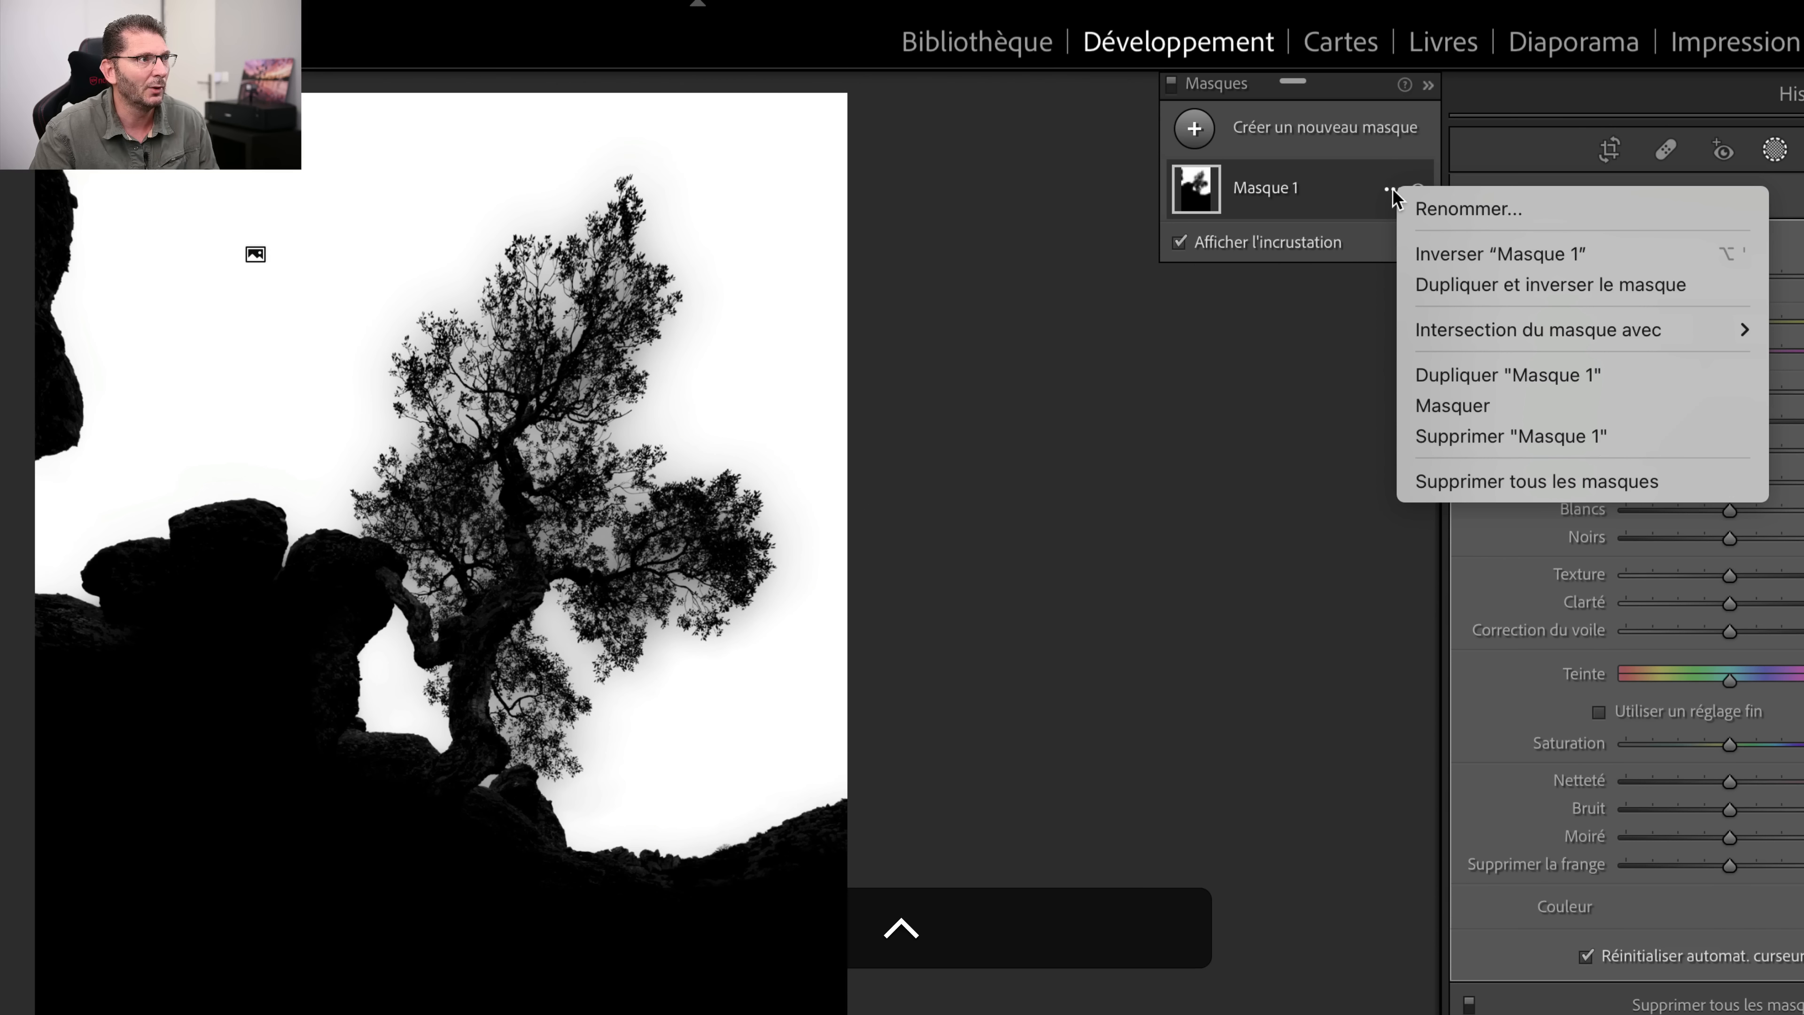
pyautogui.click(1455, 380)
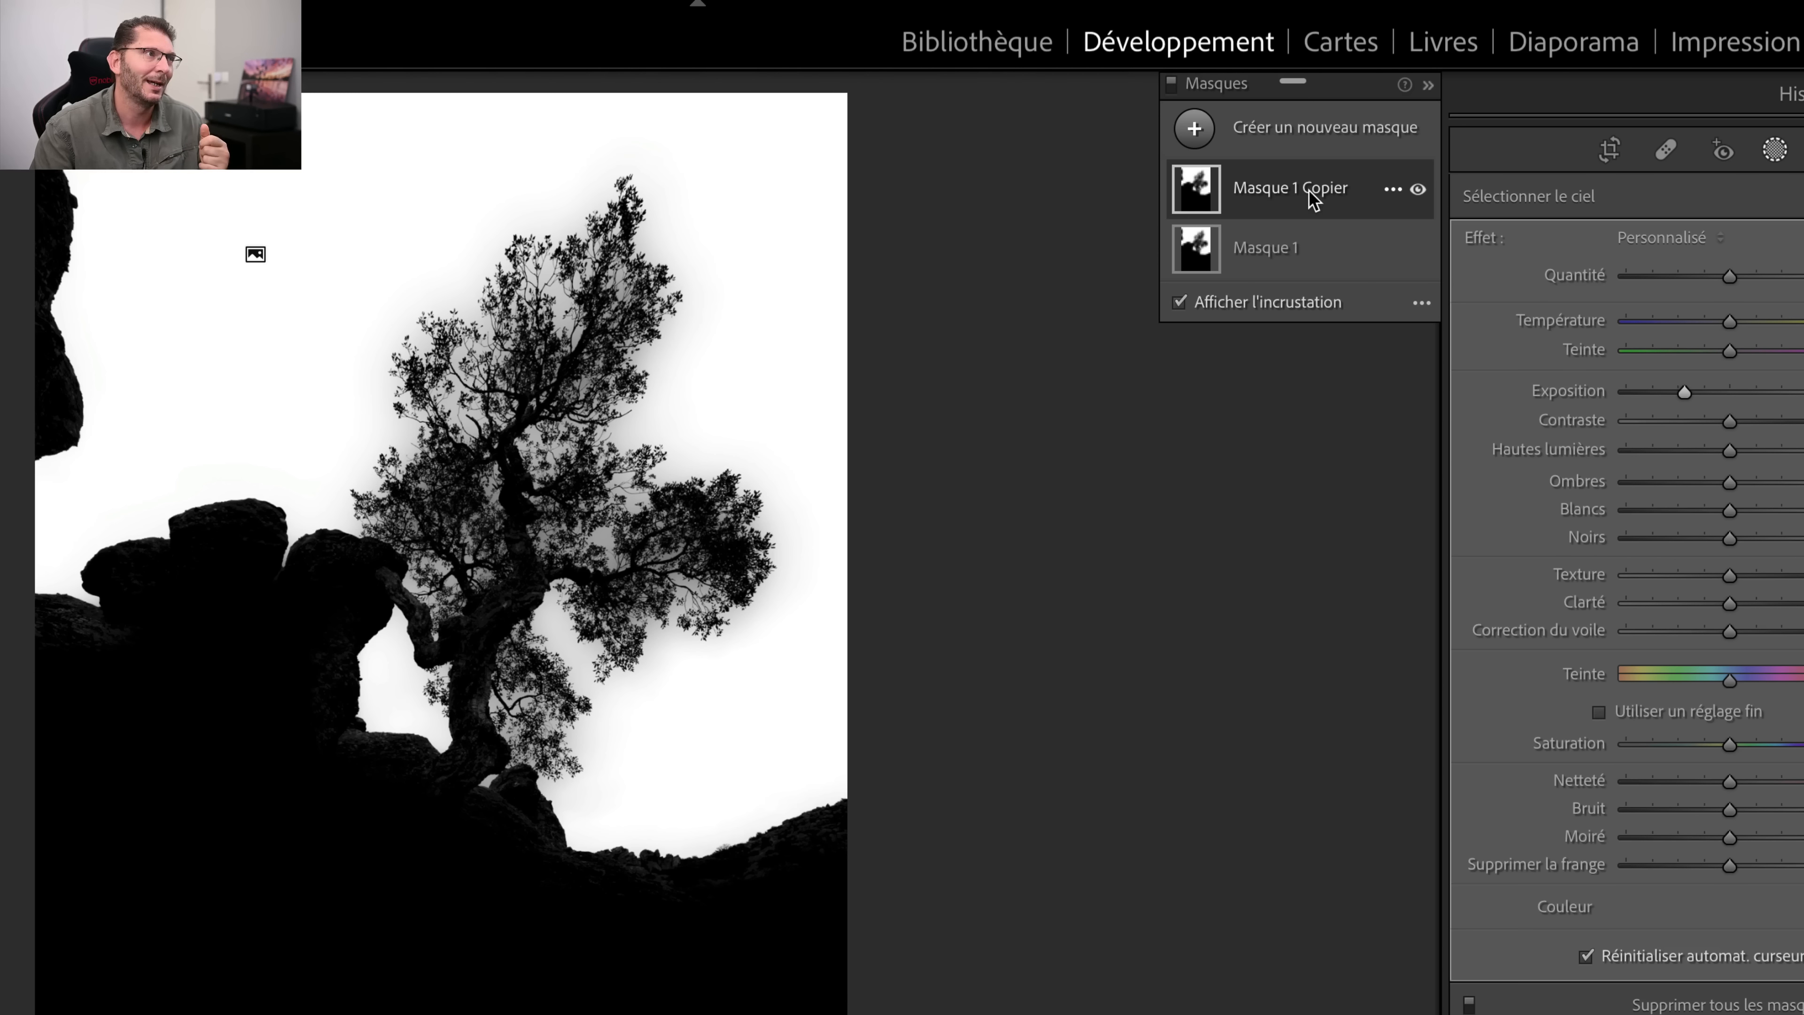
pyautogui.click(1291, 192)
pyautogui.press('BackSpace')
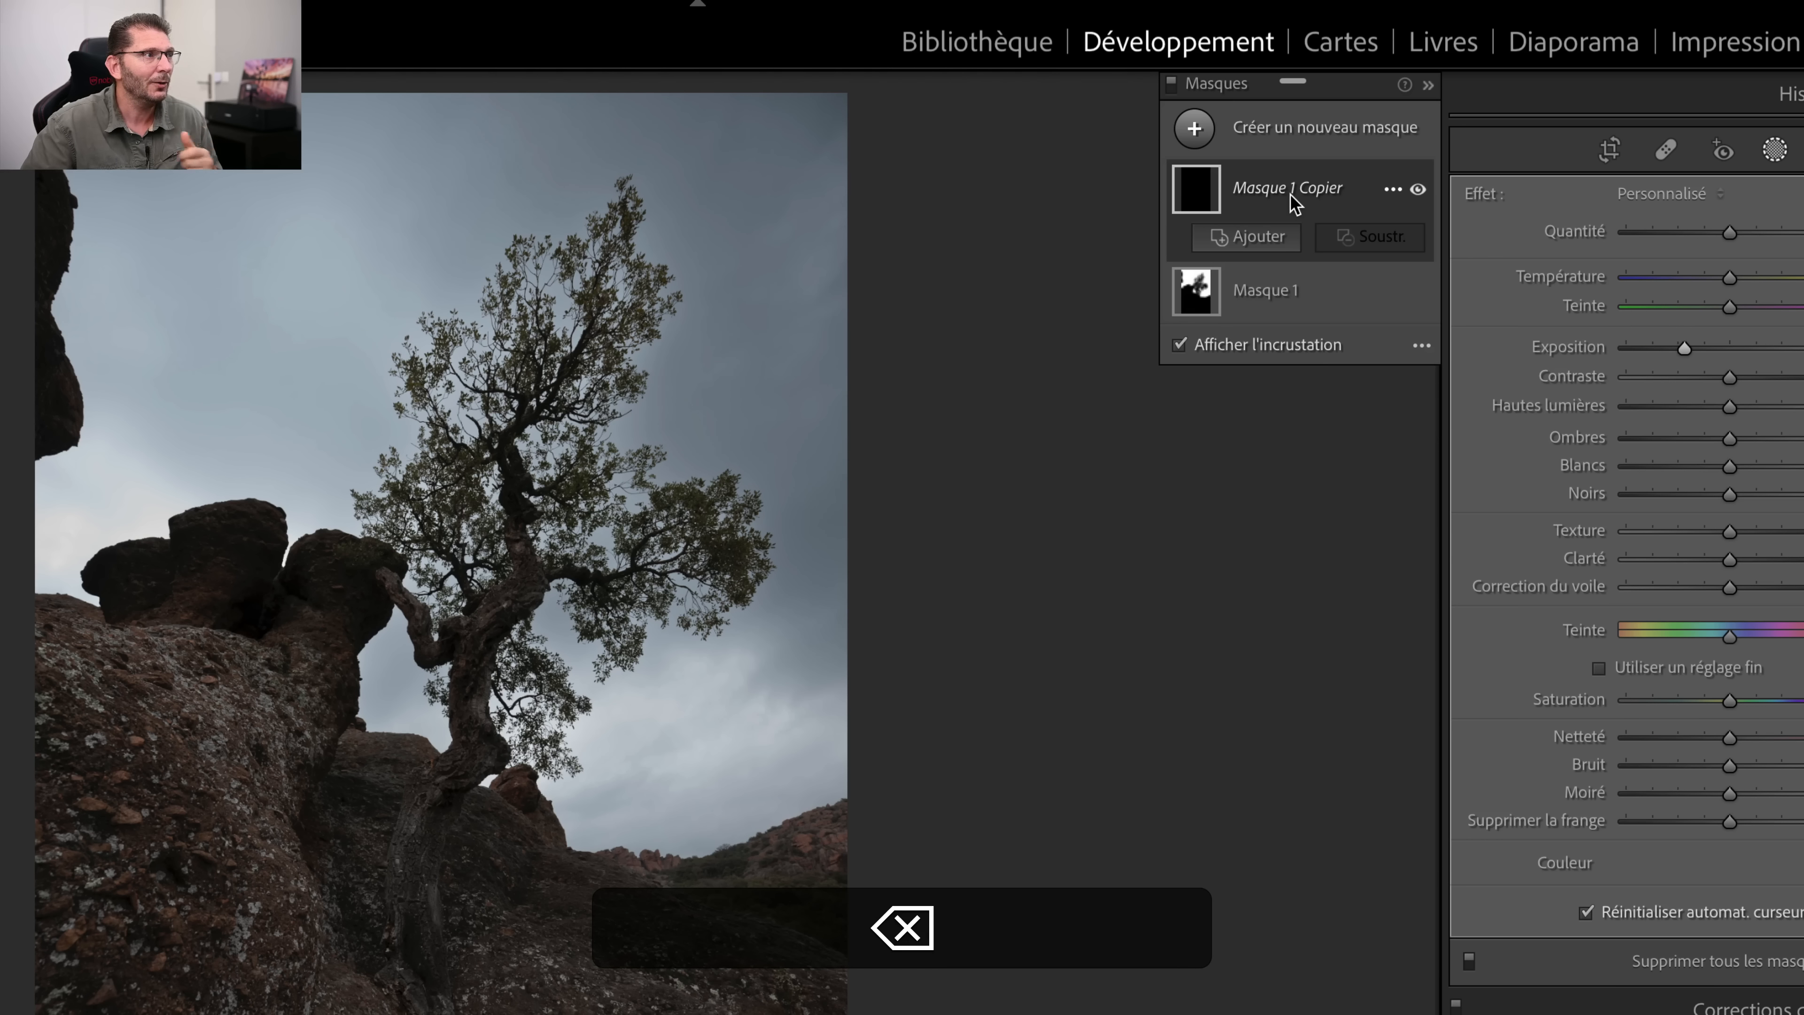
# Step: Add a second sky selection to Masque 1
pyautogui.click(1283, 295)
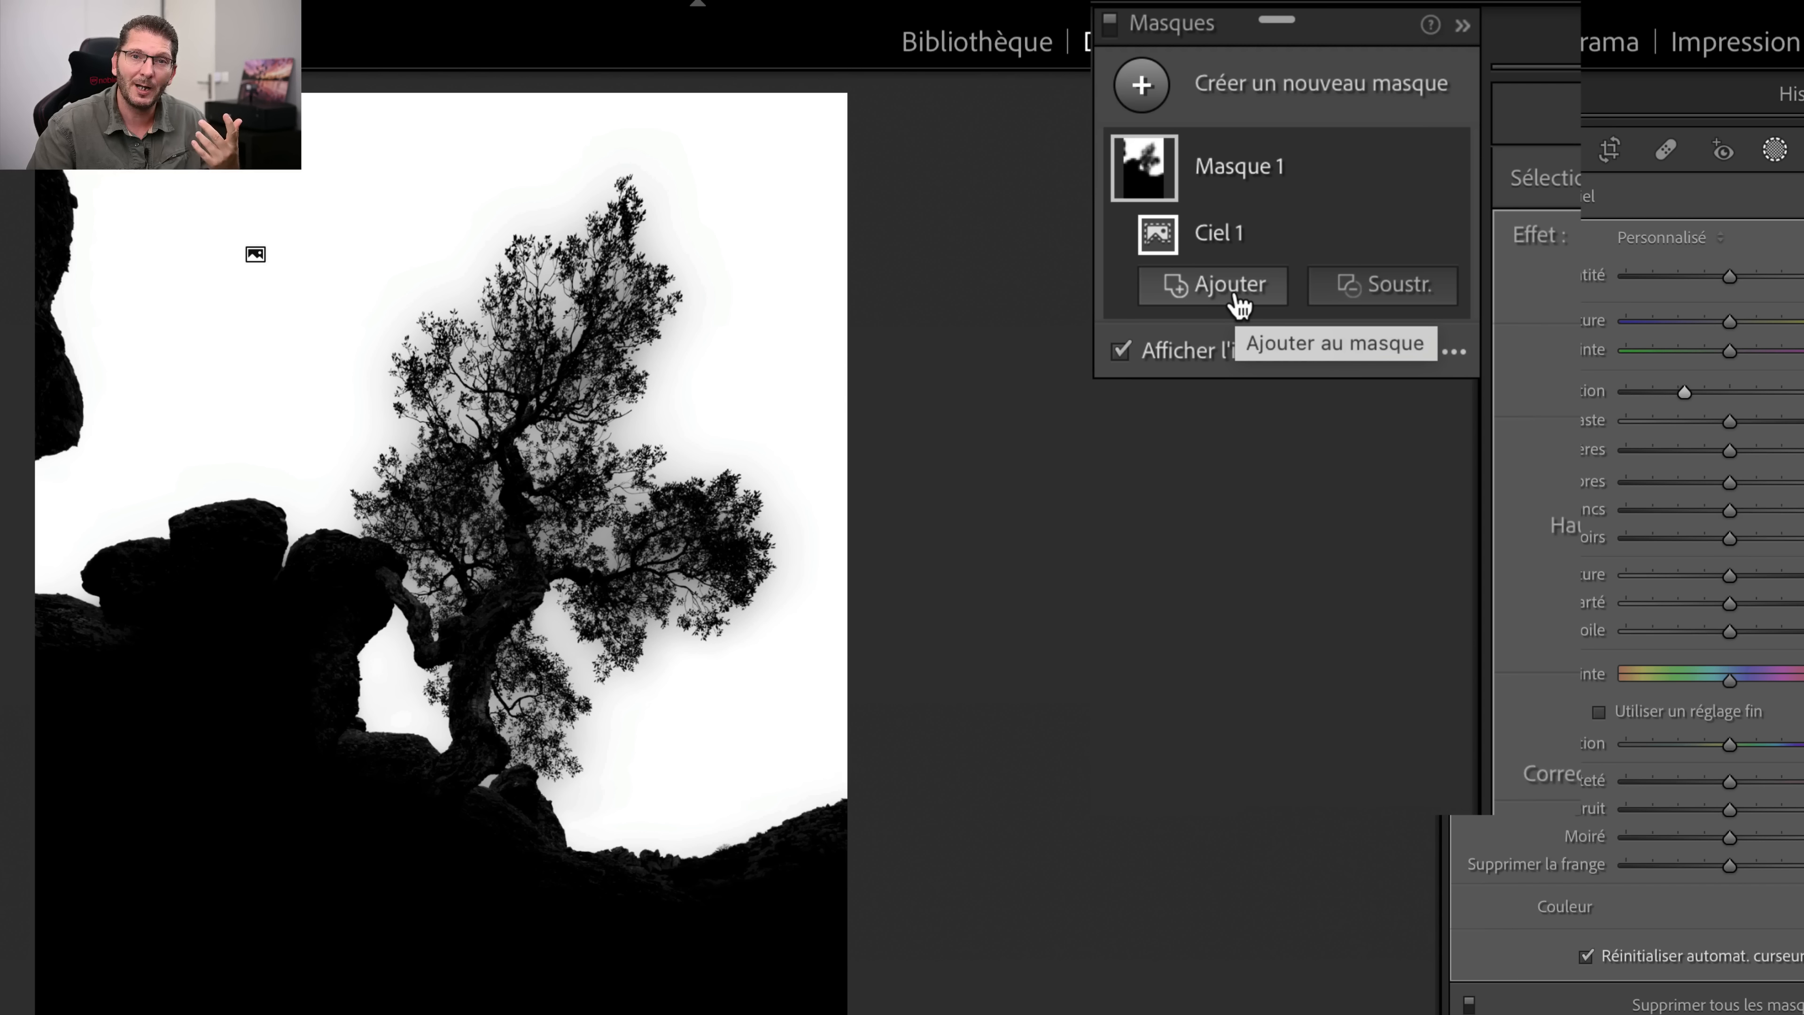
pyautogui.click(1221, 297)
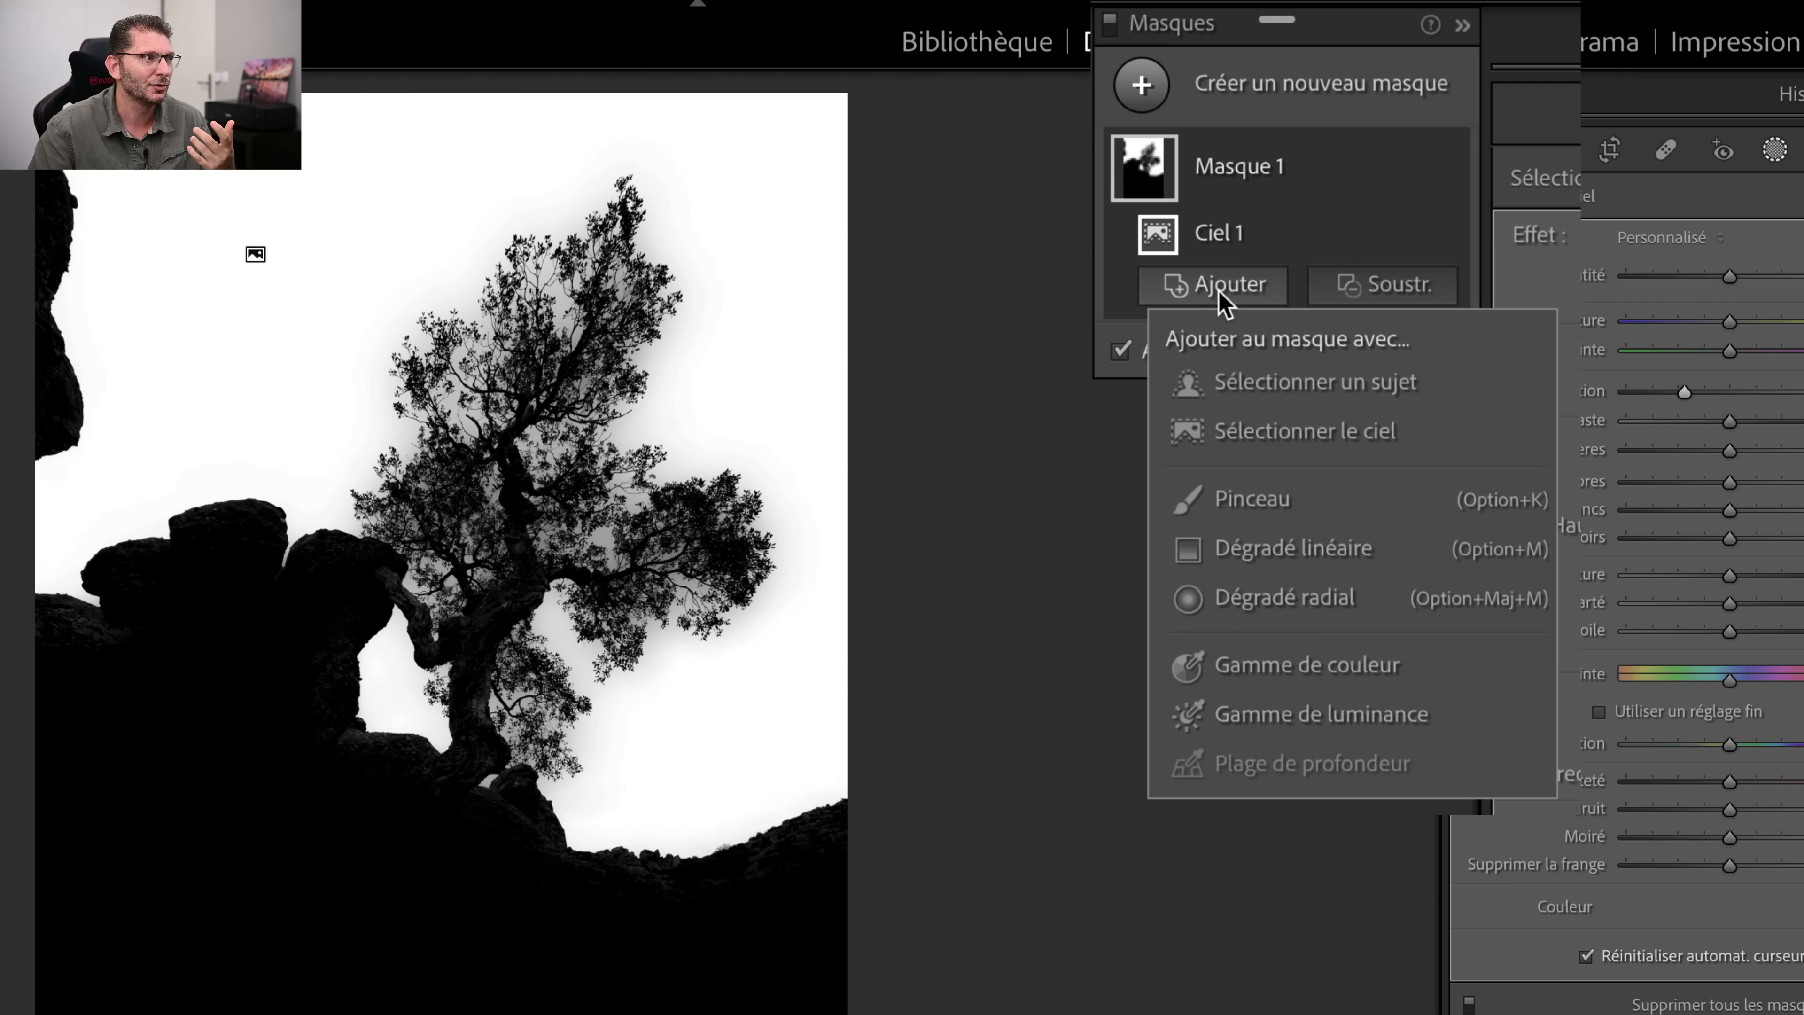
pyautogui.click(1273, 431)
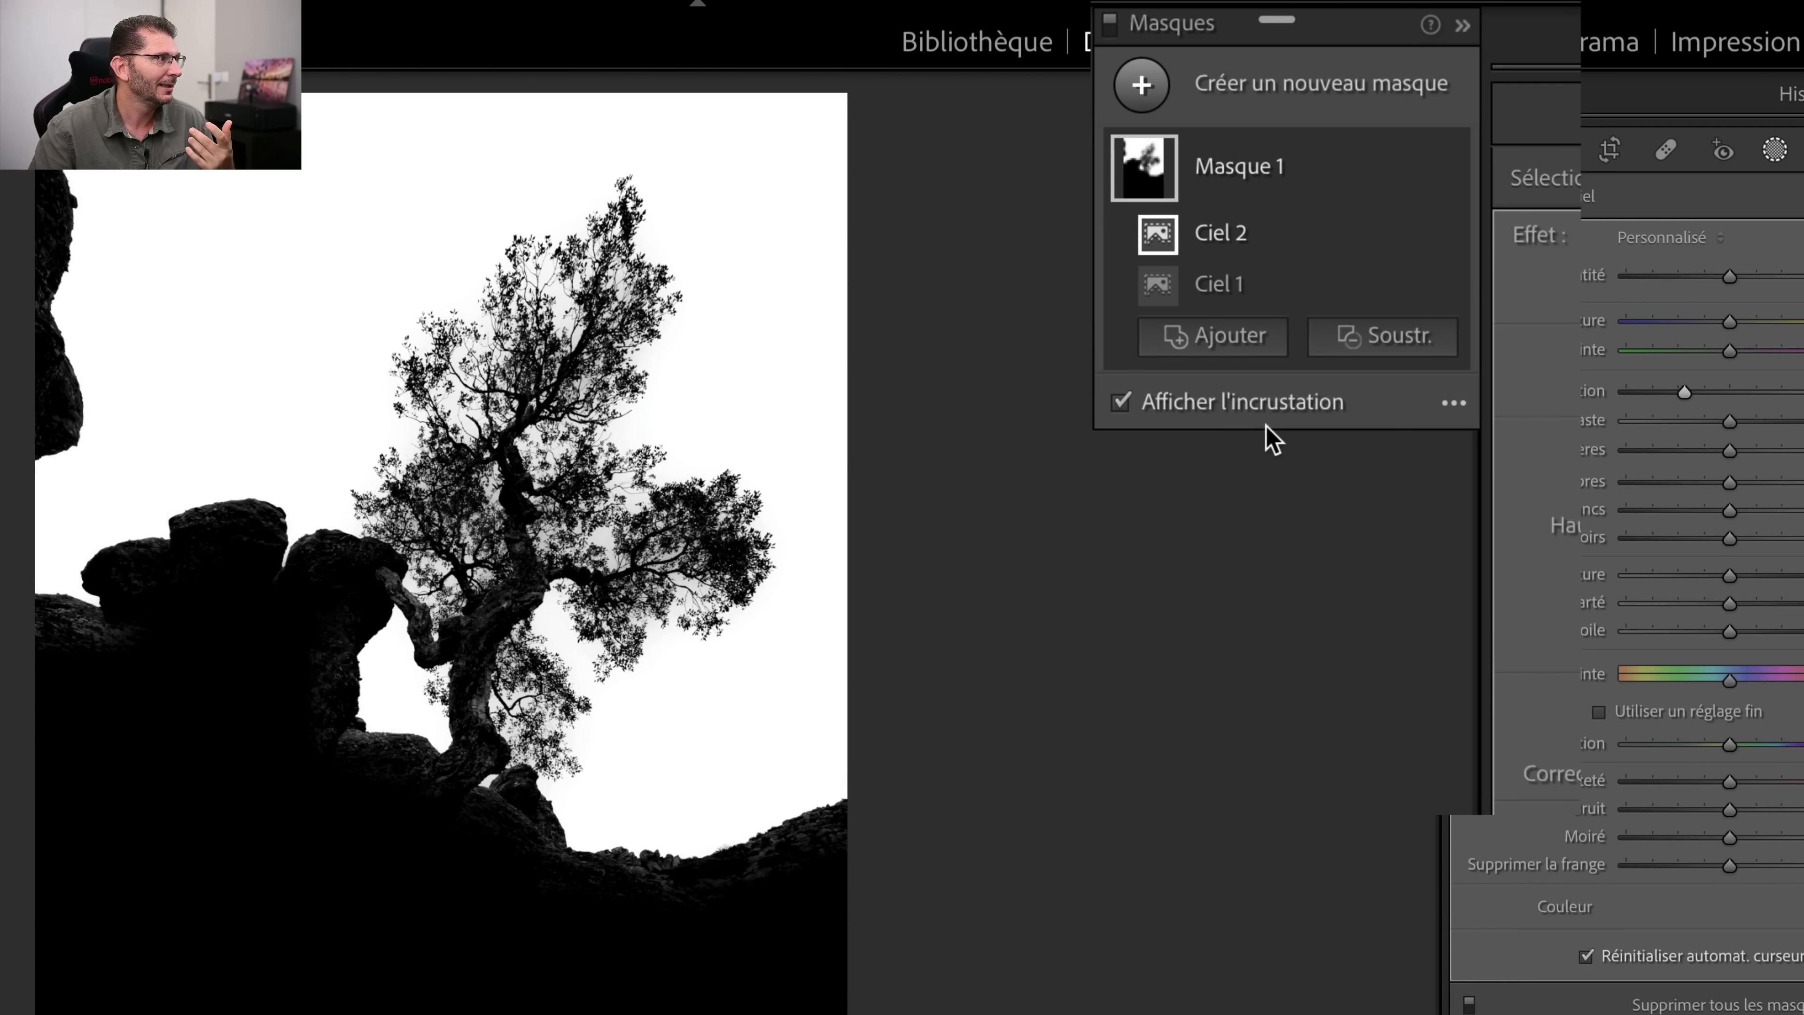
# Step: Toggle Ciel 2 off and on to compare the mask overlay around the tree
pyautogui.moveTo(1361, 232)
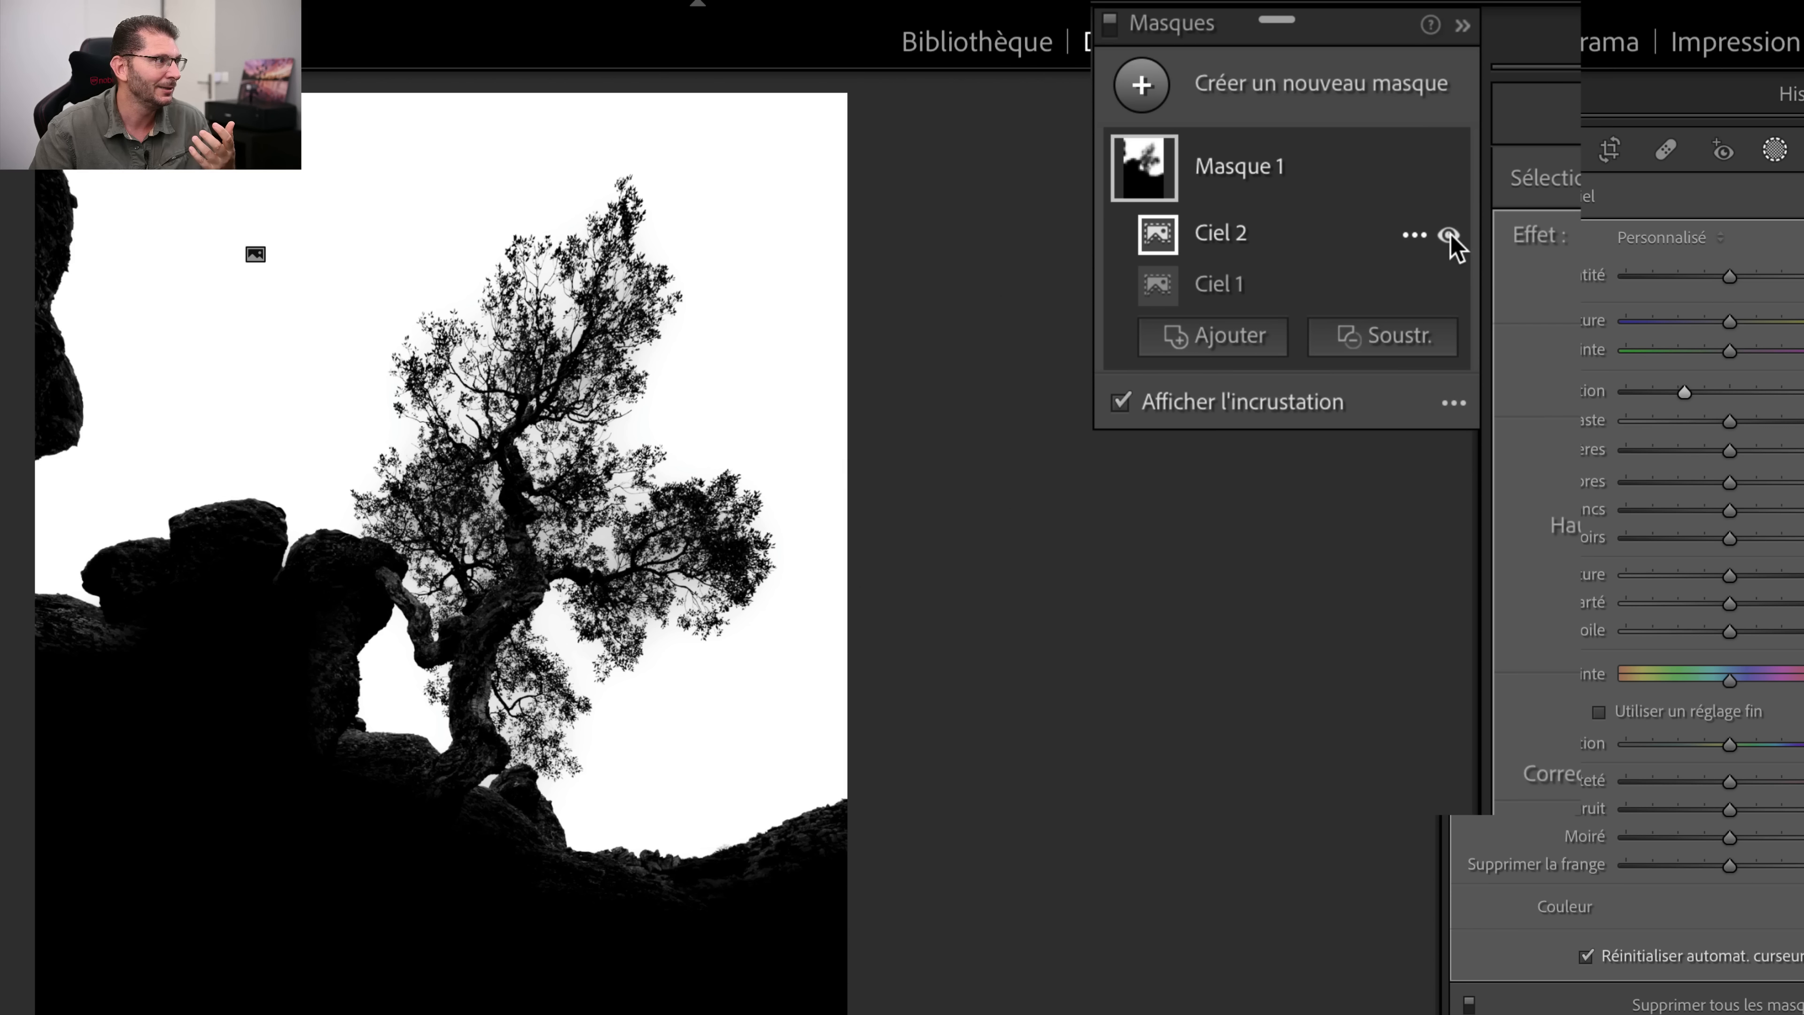
pyautogui.click(1450, 236)
pyautogui.click(1450, 236)
pyautogui.click(1449, 235)
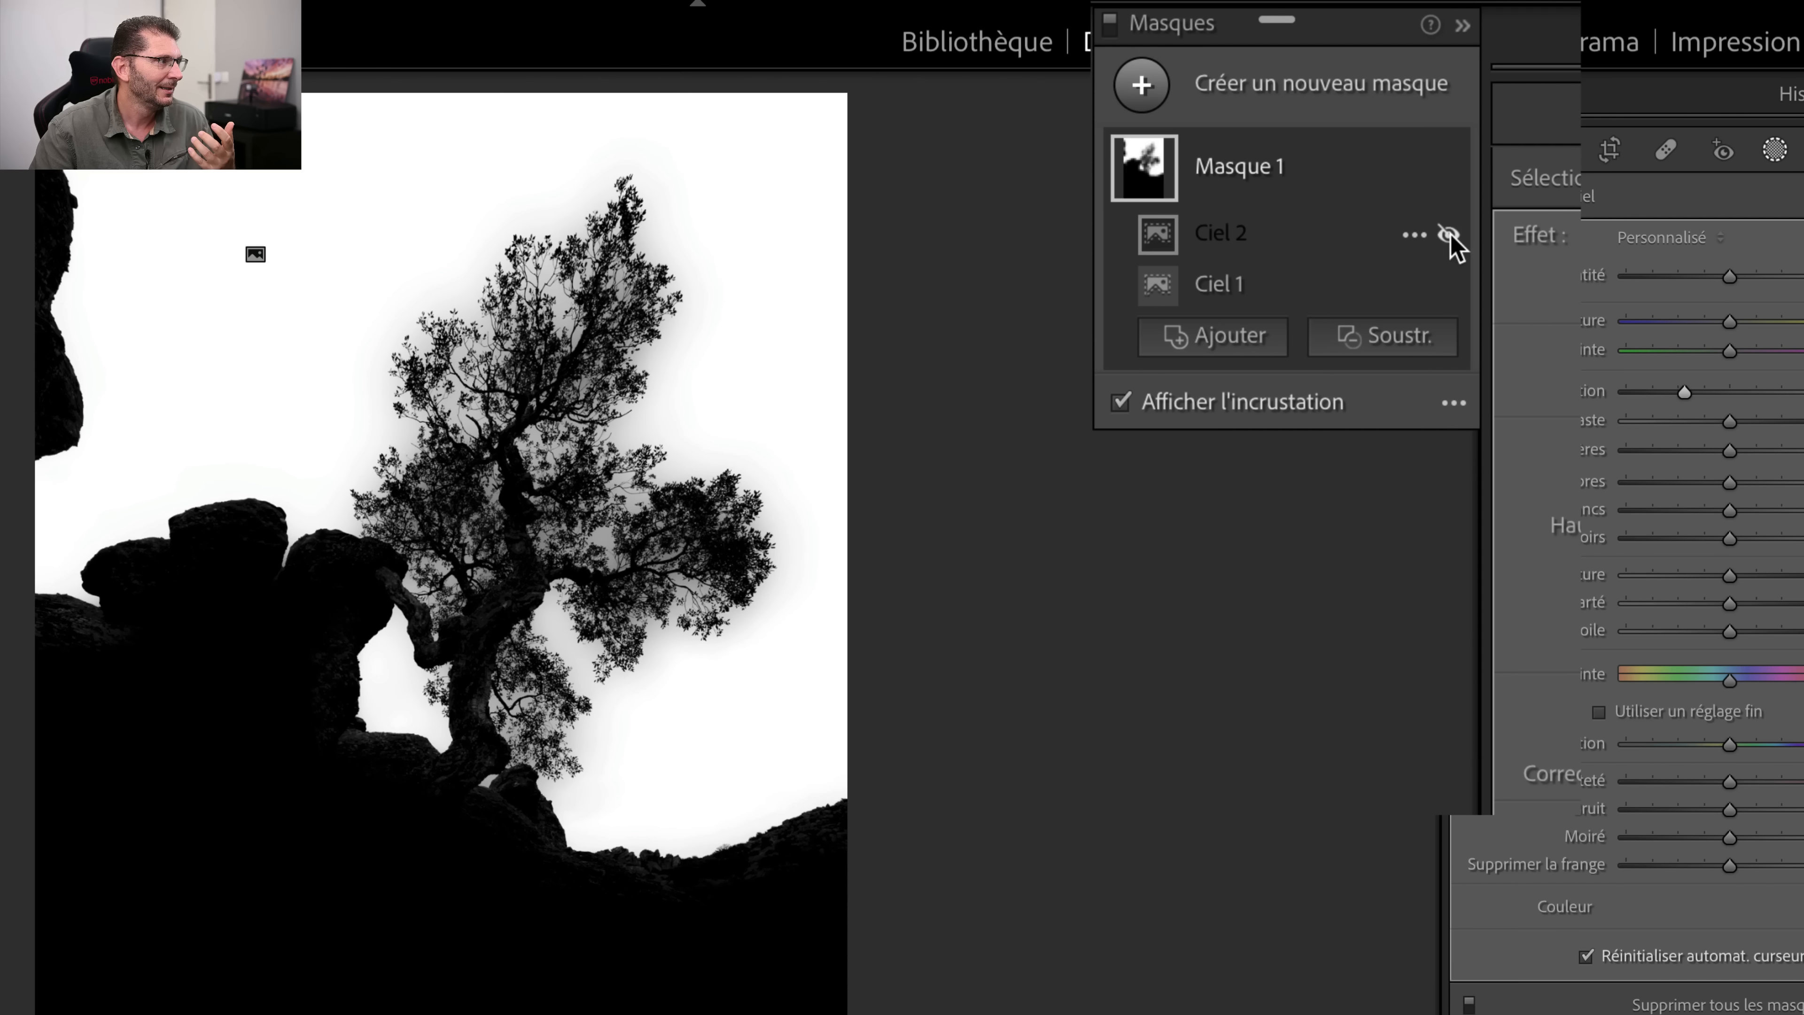
pyautogui.click(1449, 235)
# Step: Add a third sky selection to Masque 1 and hide the mask overlay
pyautogui.click(1213, 335)
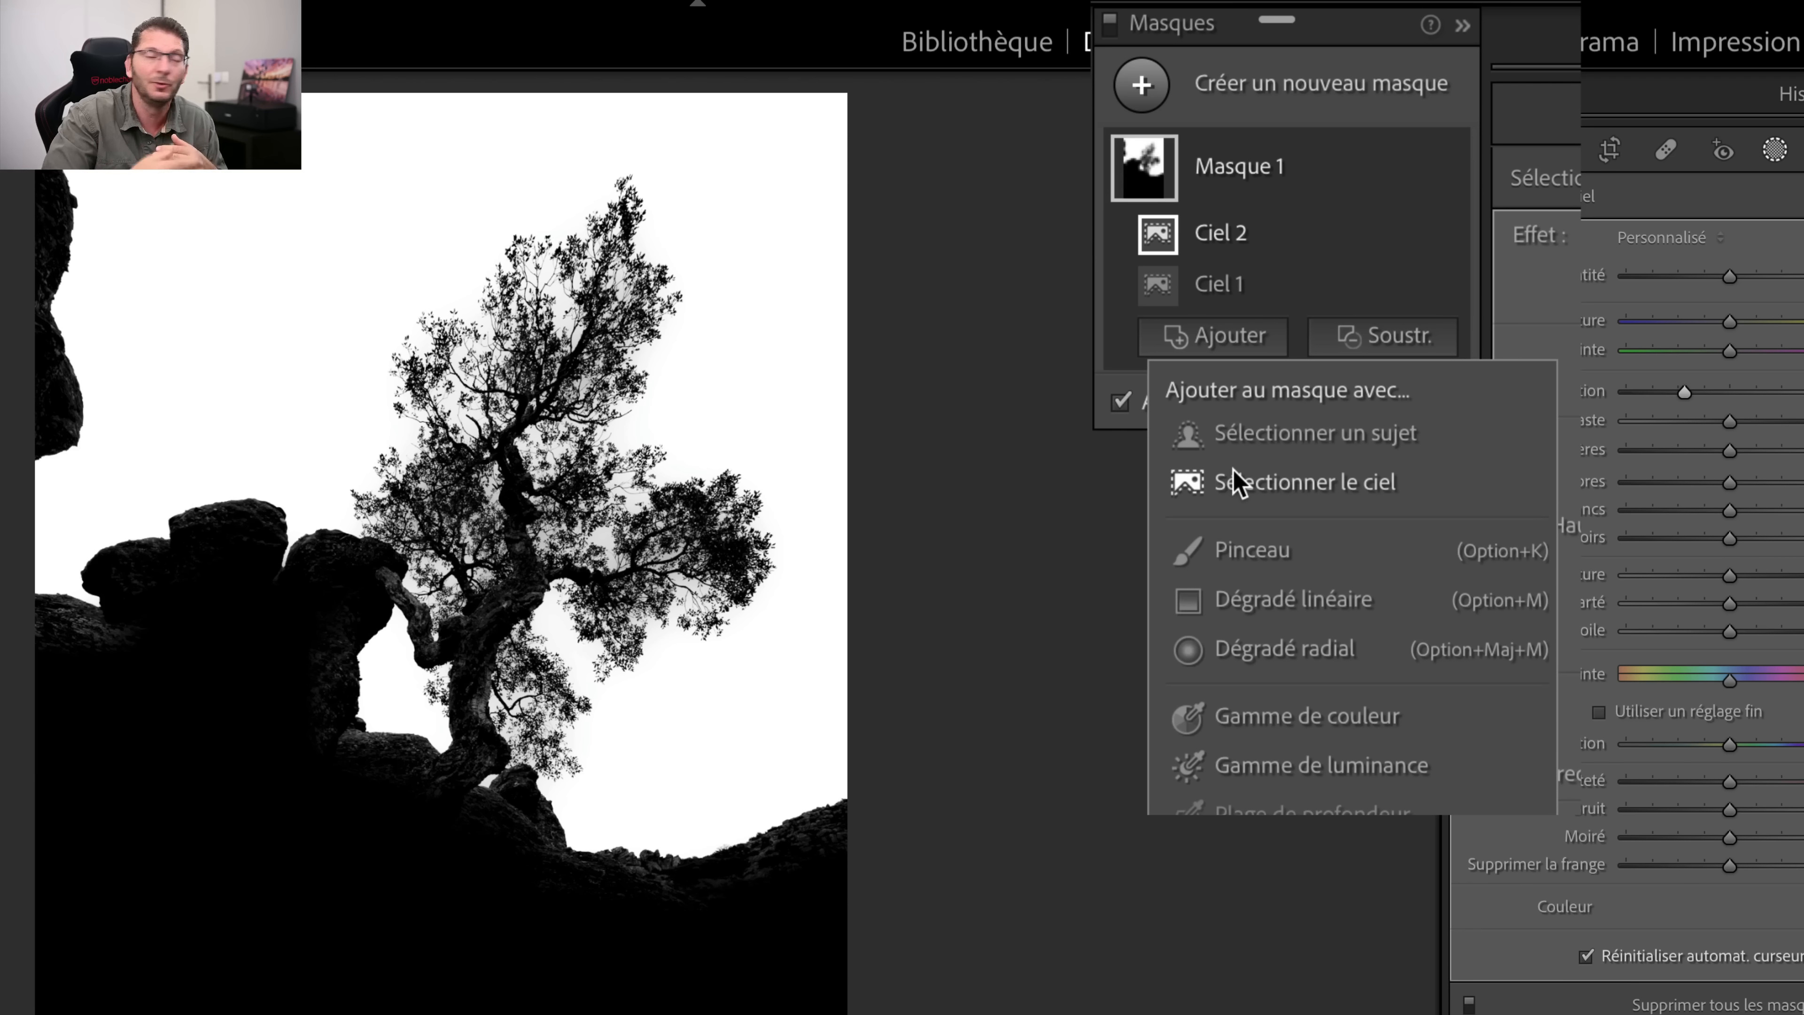
pyautogui.click(1237, 485)
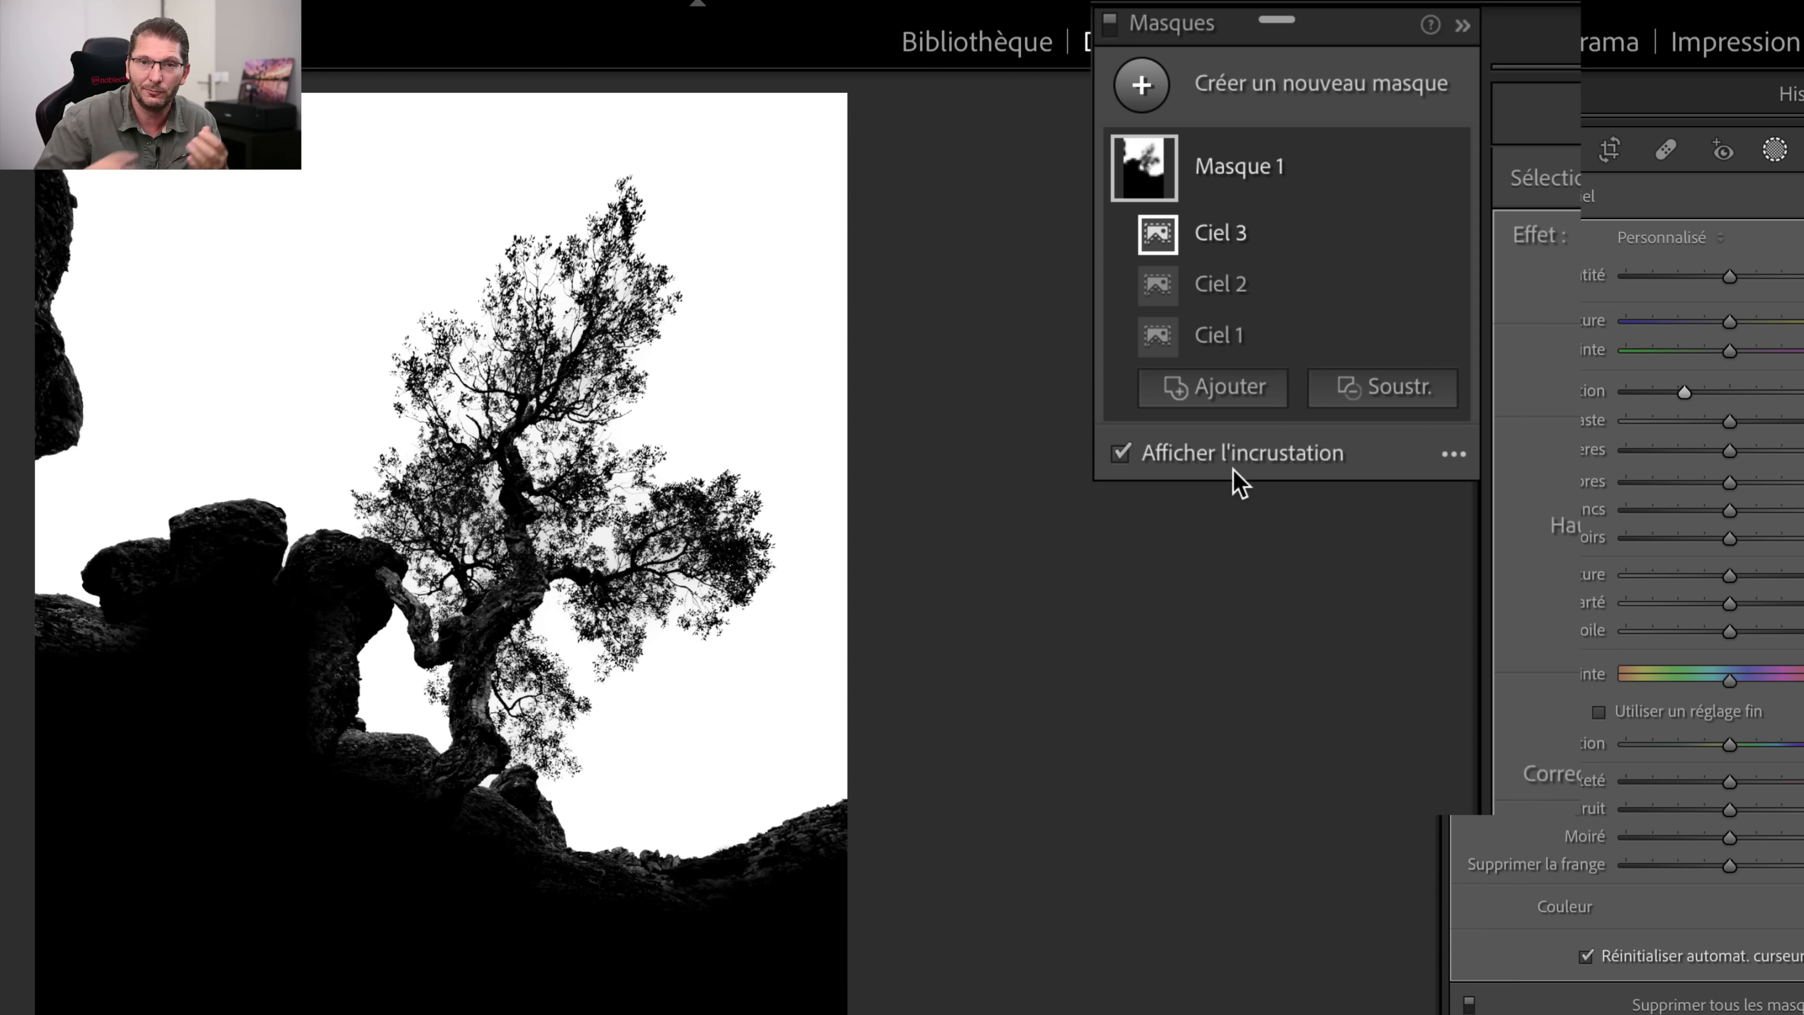
pyautogui.press('o')
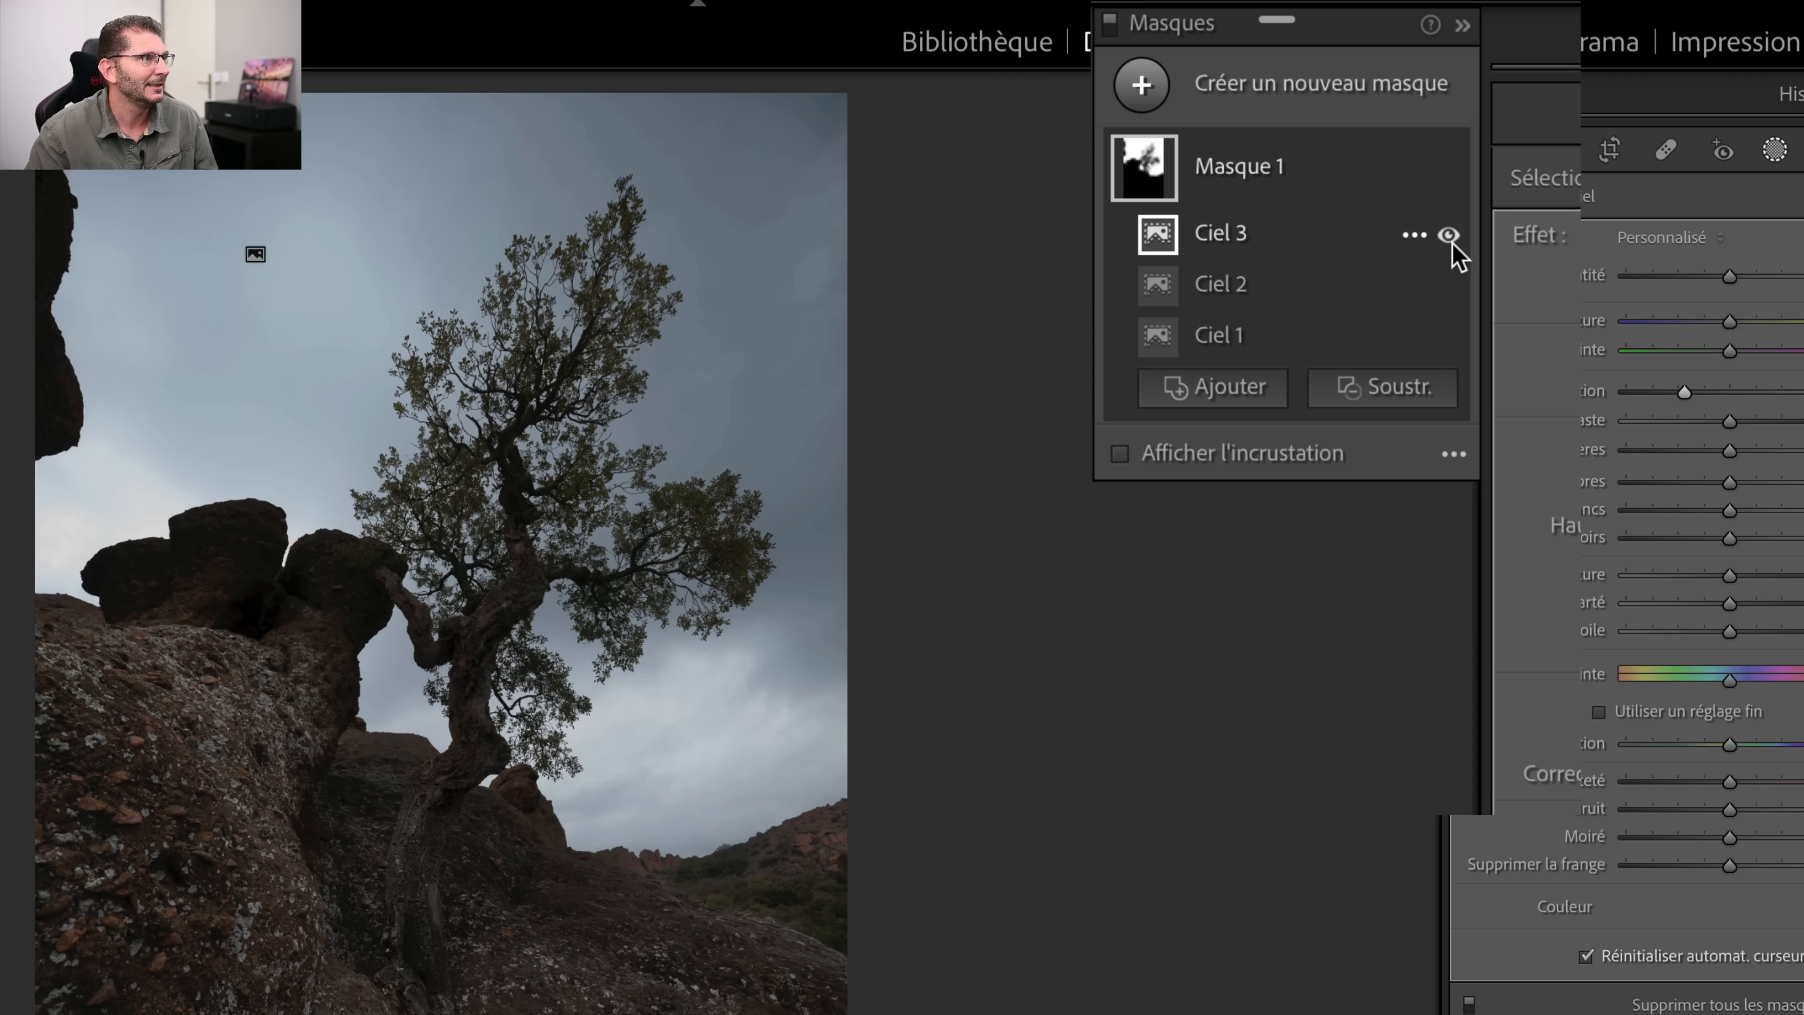
# Step: Turn off Ciel 3 and Ciel 2 and lower the mask's exposure further
pyautogui.click(1449, 234)
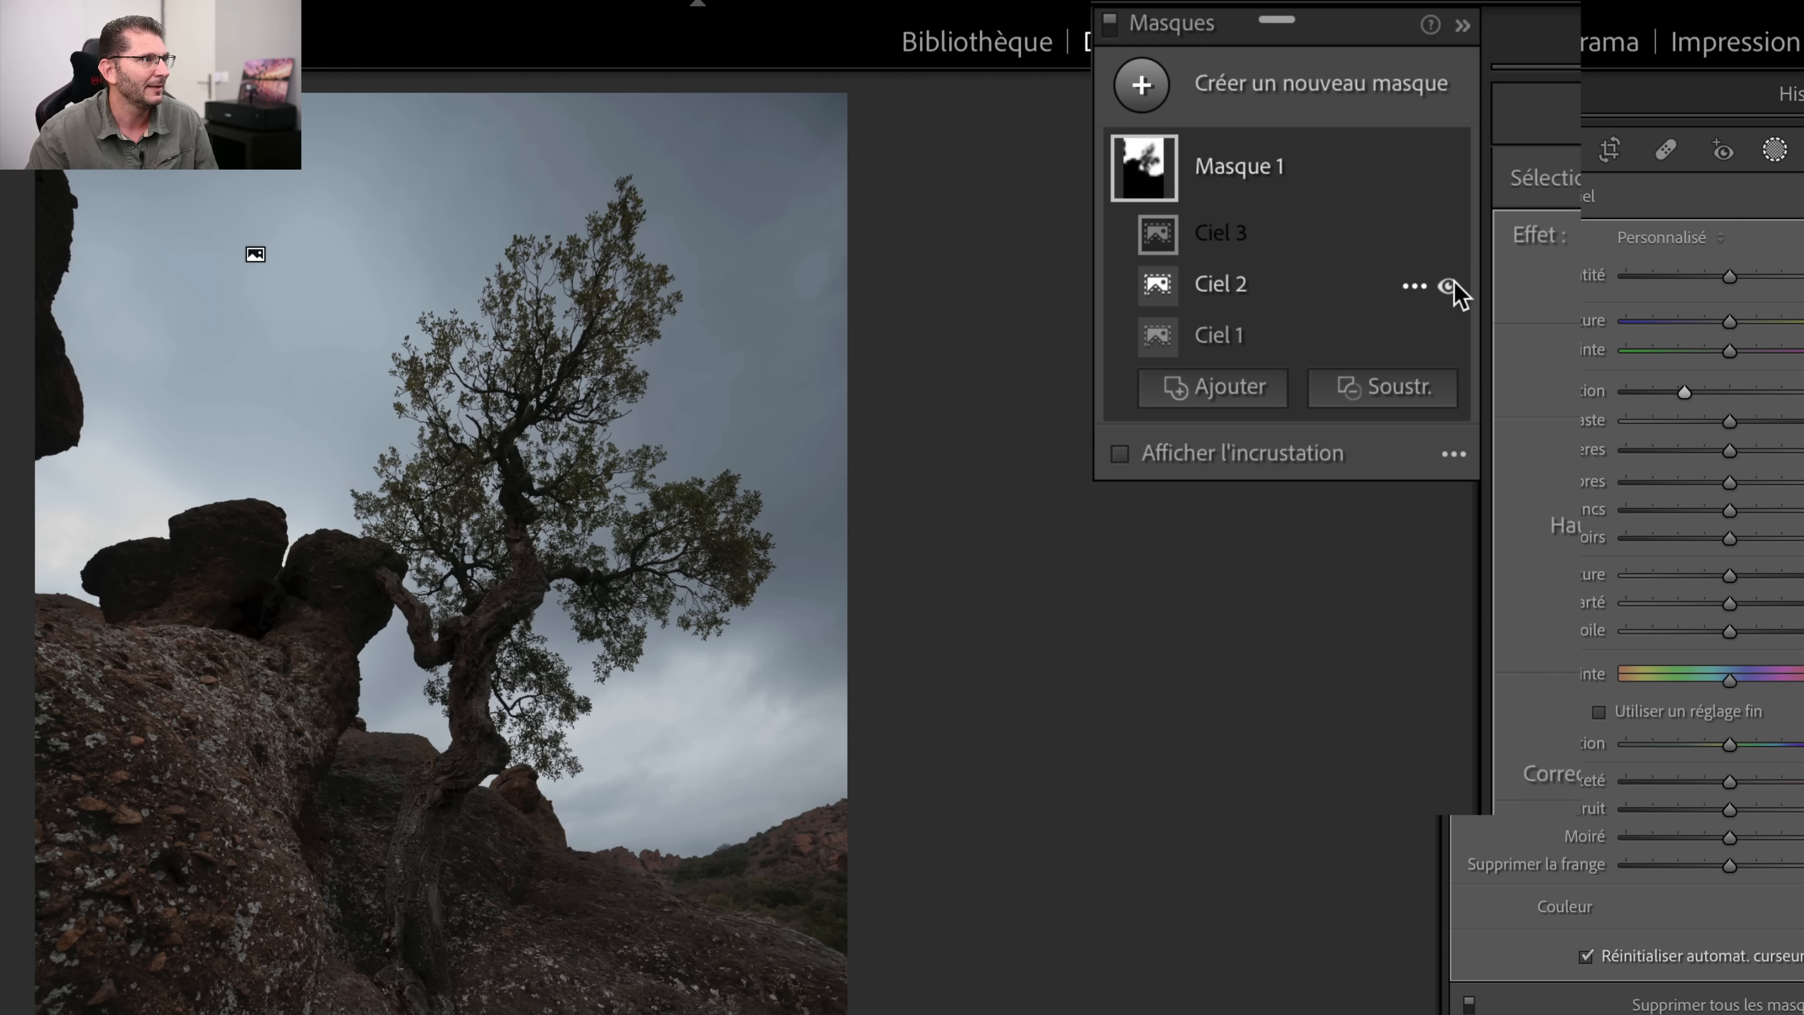
pyautogui.click(1448, 286)
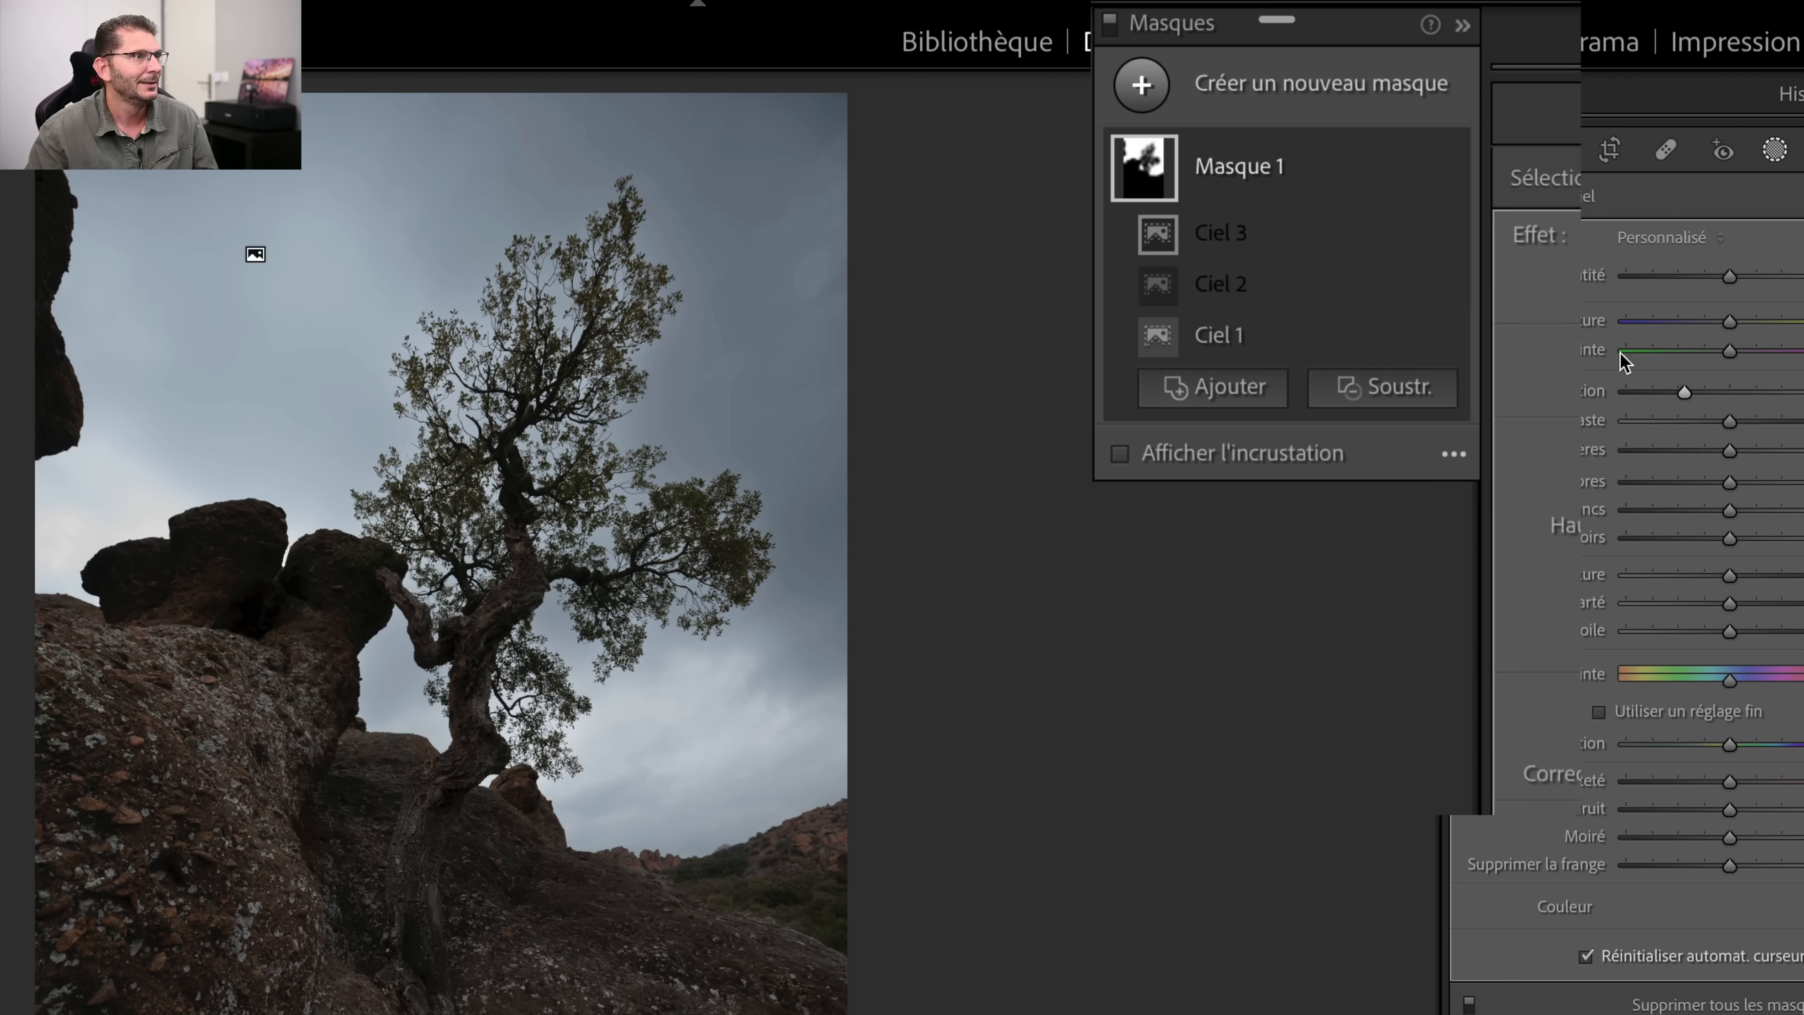
pyautogui.moveTo(1686, 395); pyautogui.dragTo(1656, 396)
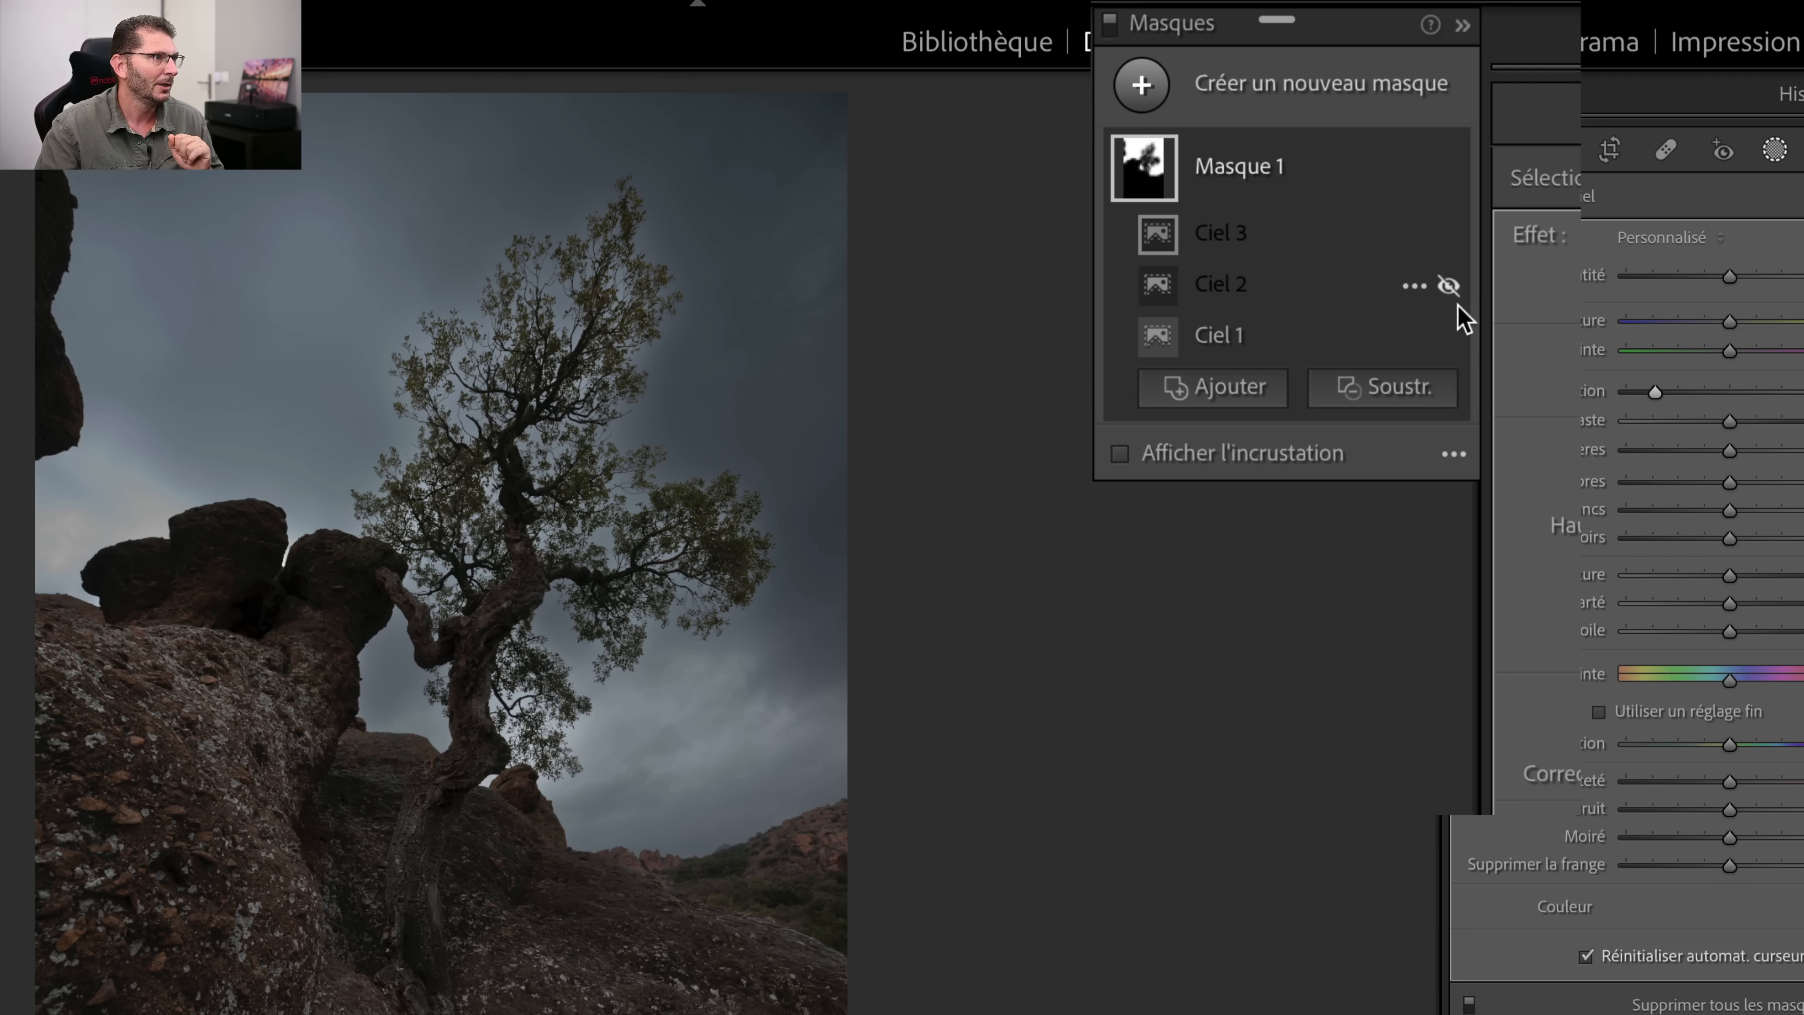
# Step: Compare the photo with Ciel 2 and Ciel 3 on and off and examine the tree's foliage up close
pyautogui.click(1449, 287)
pyautogui.click(1449, 287)
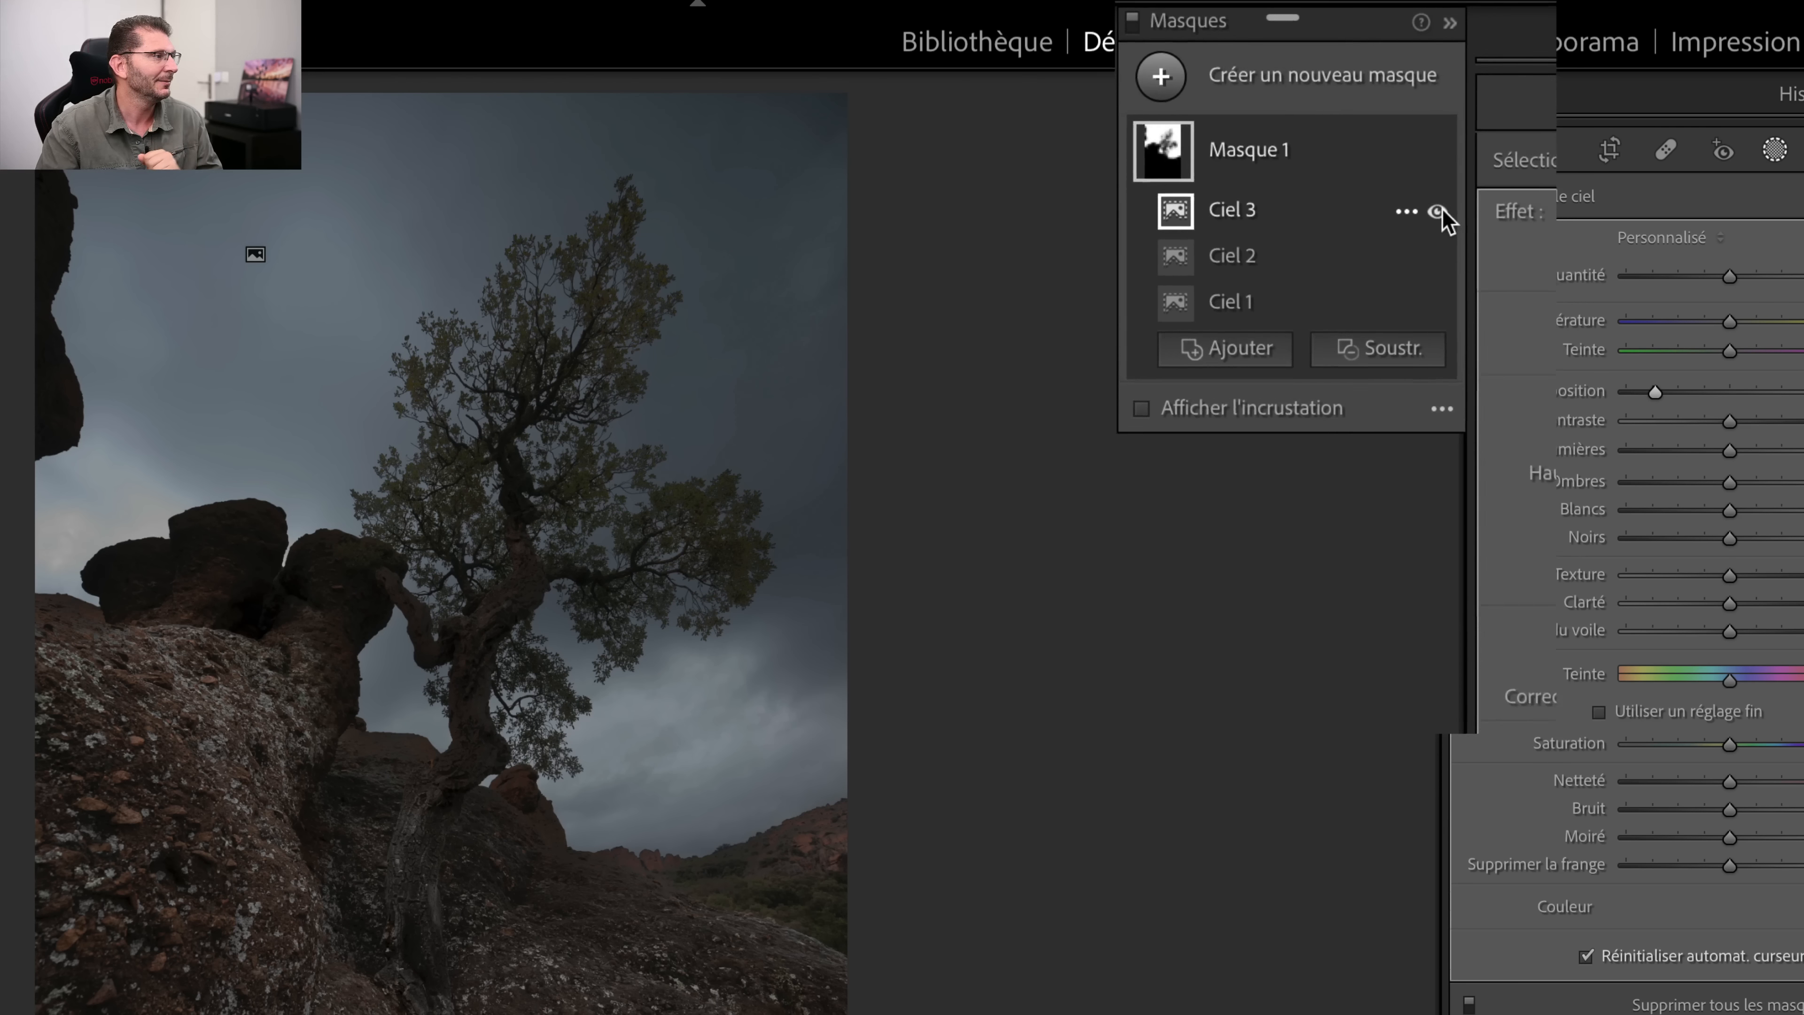
pyautogui.press('super+equal')
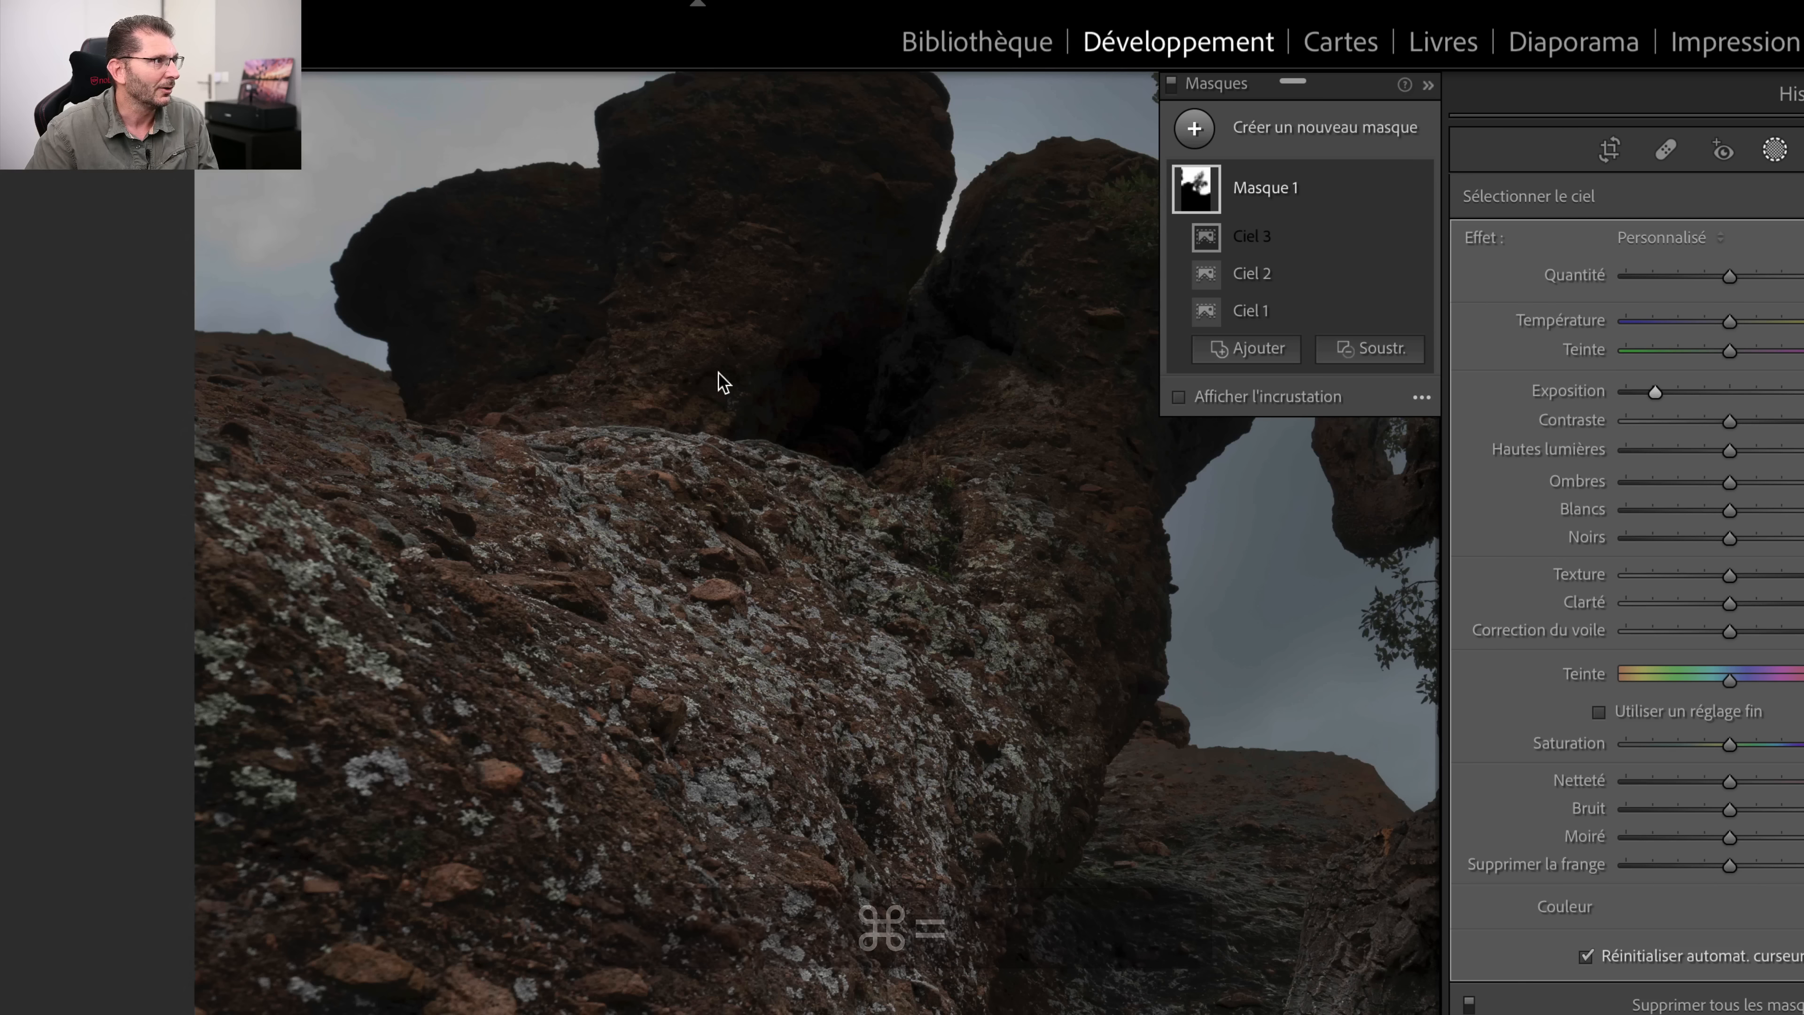
pyautogui.press('space')
pyautogui.moveTo(1044, 310); pyautogui.dragTo(528, 786)
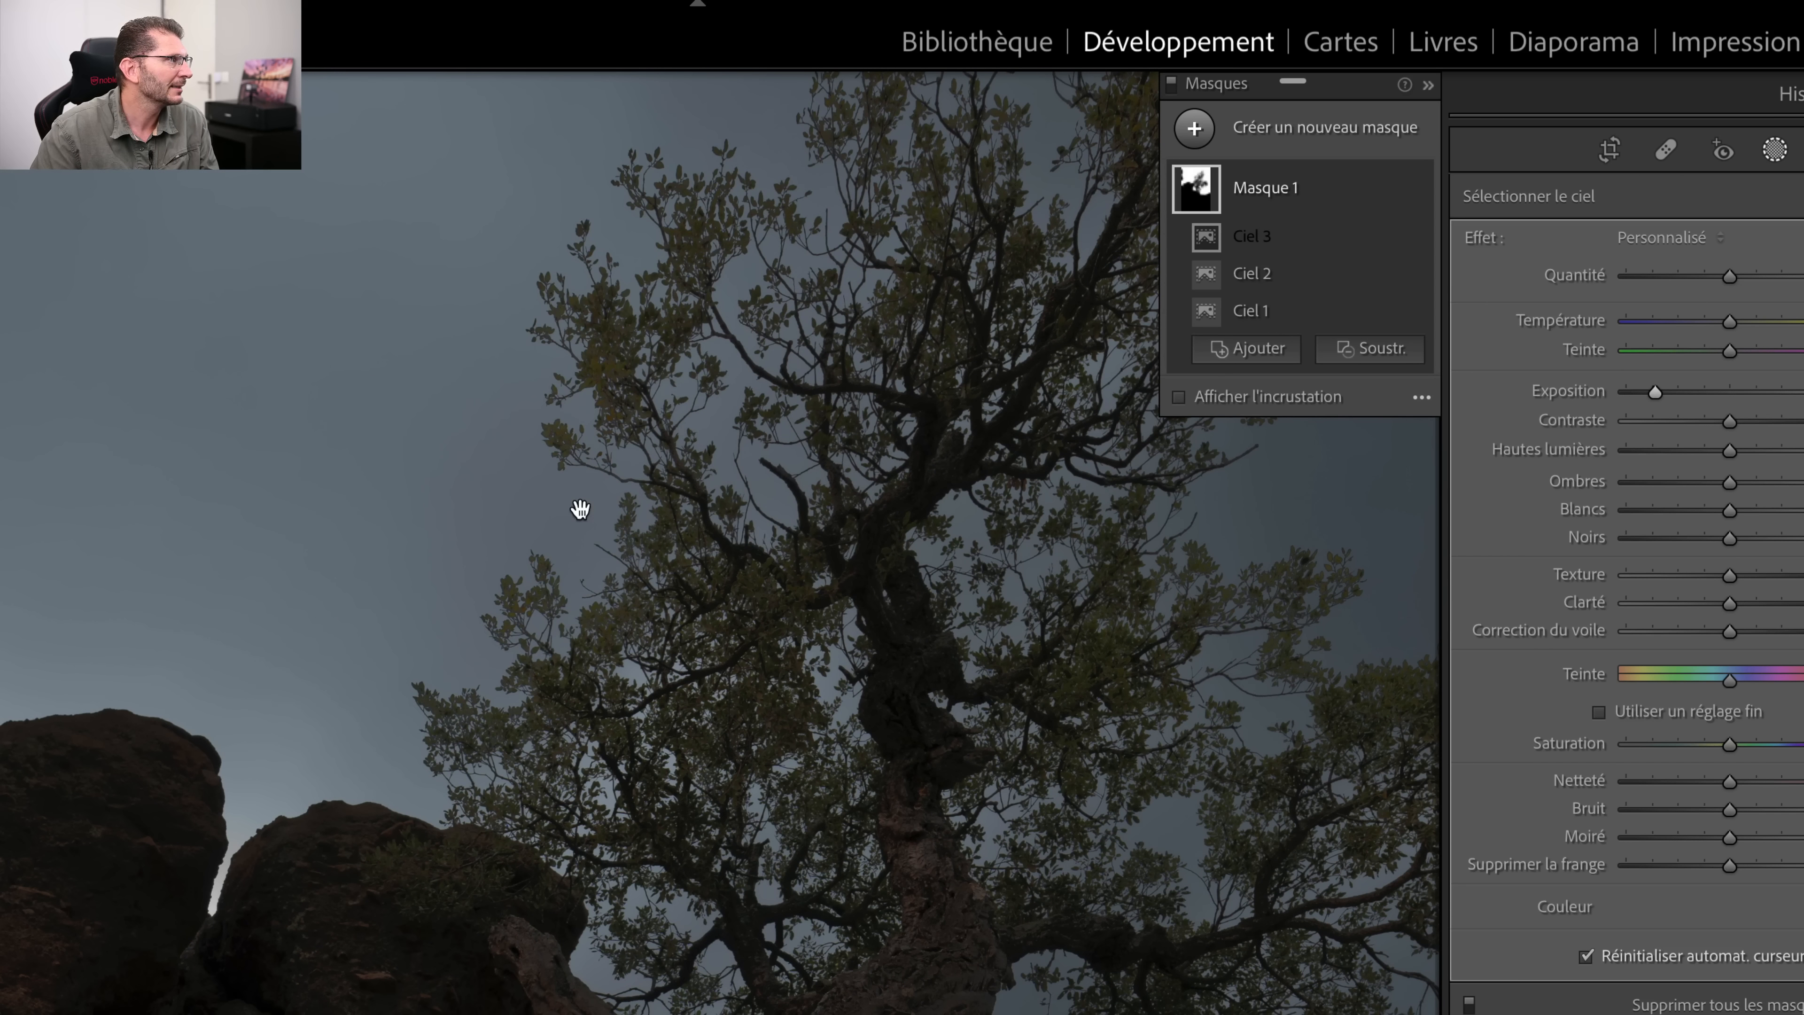
pyautogui.moveTo(673, 282); pyautogui.dragTo(516, 596)
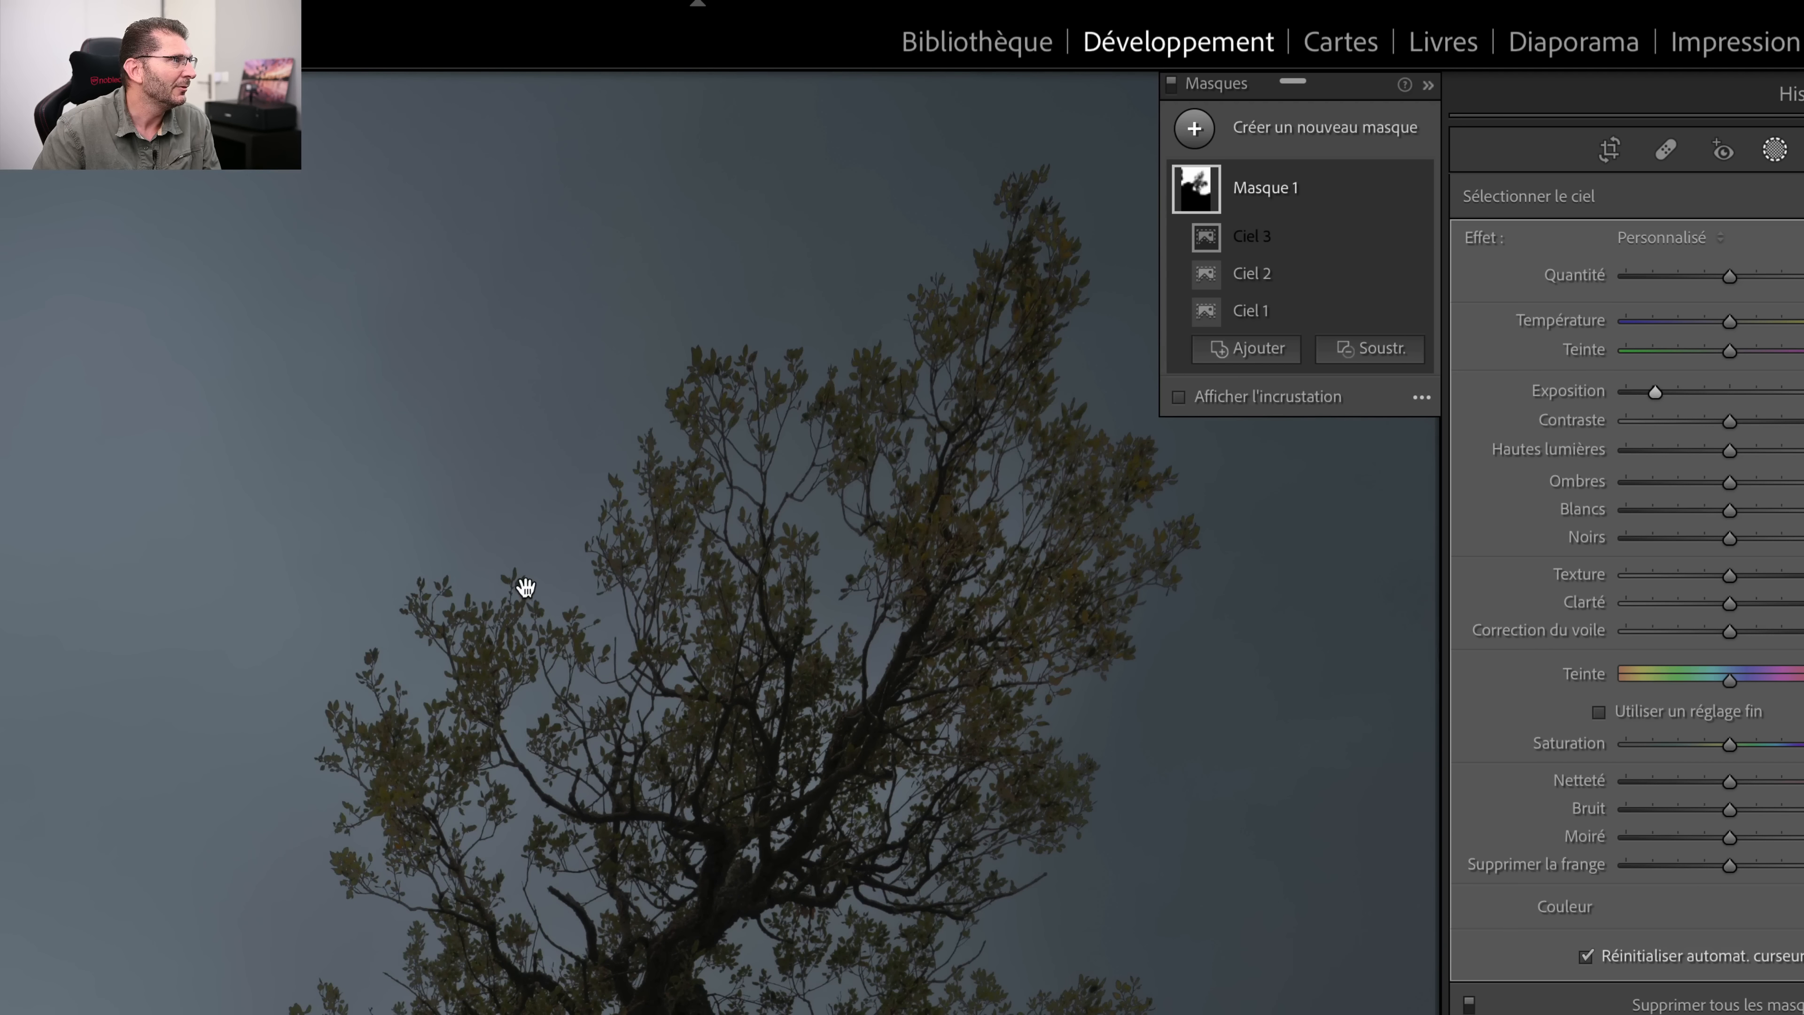
pyautogui.moveTo(809, 596); pyautogui.dragTo(709, 484)
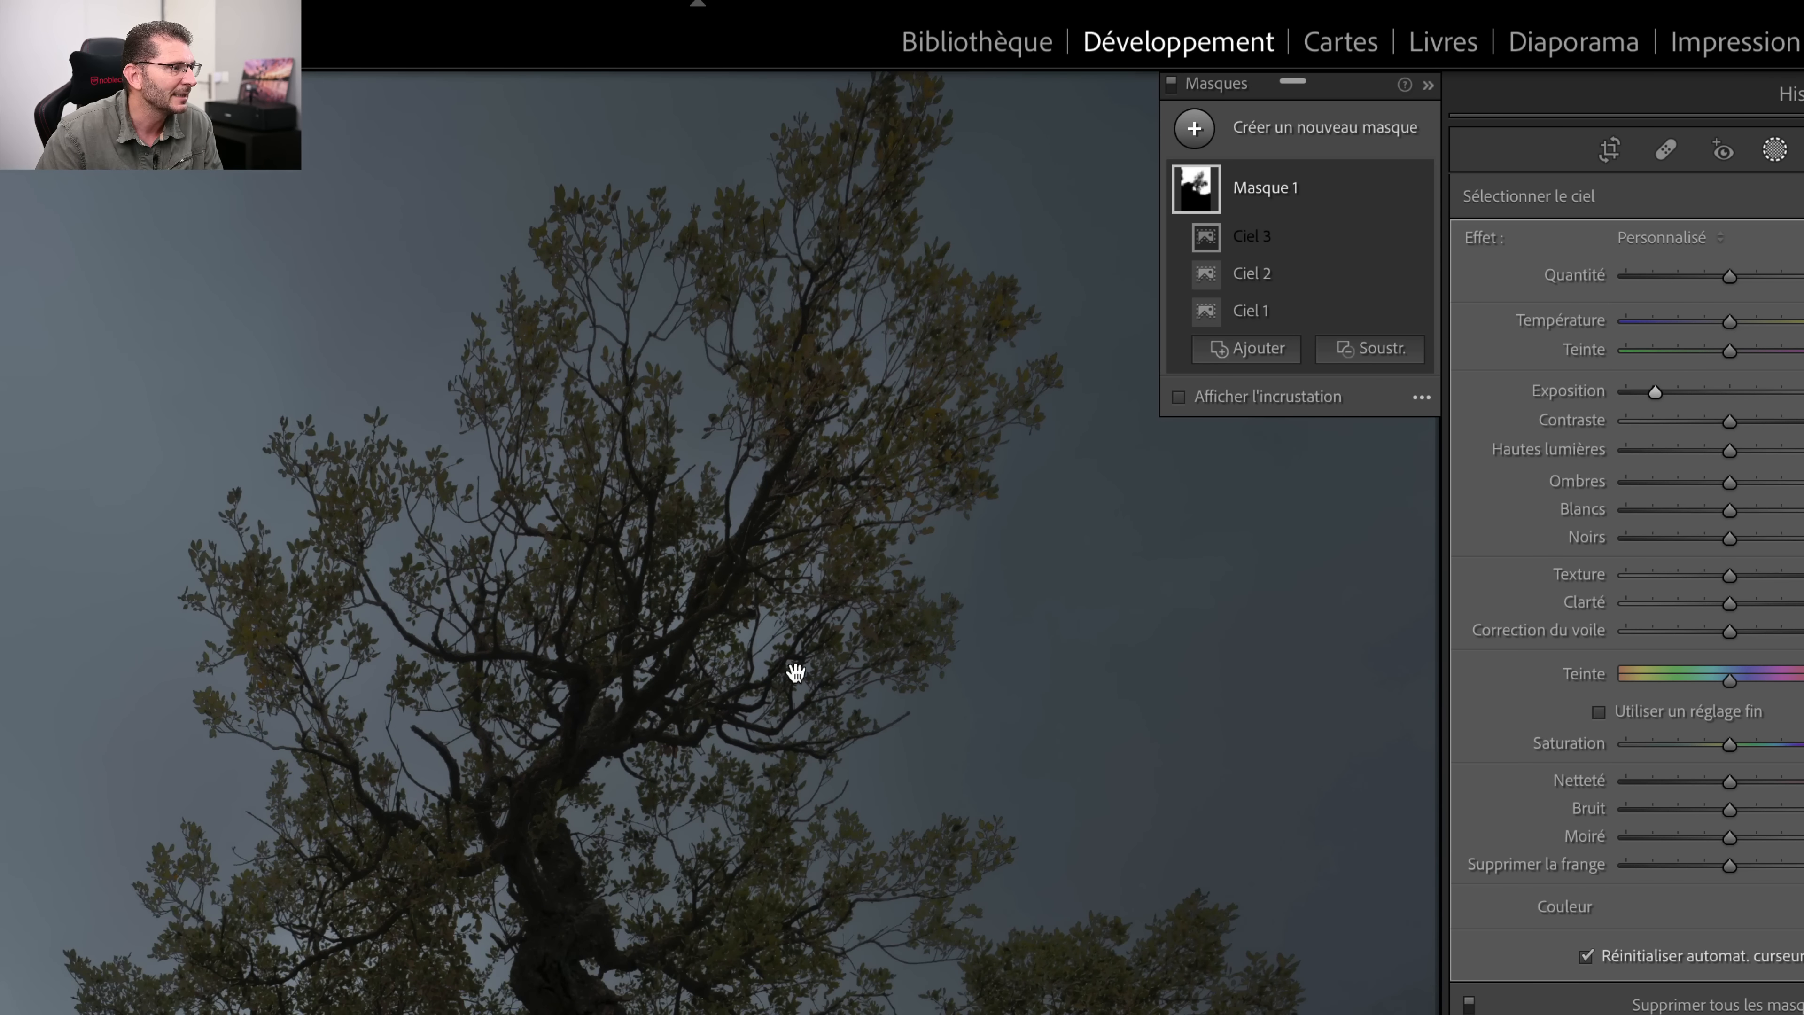
pyautogui.moveTo(796, 671); pyautogui.dragTo(636, 543)
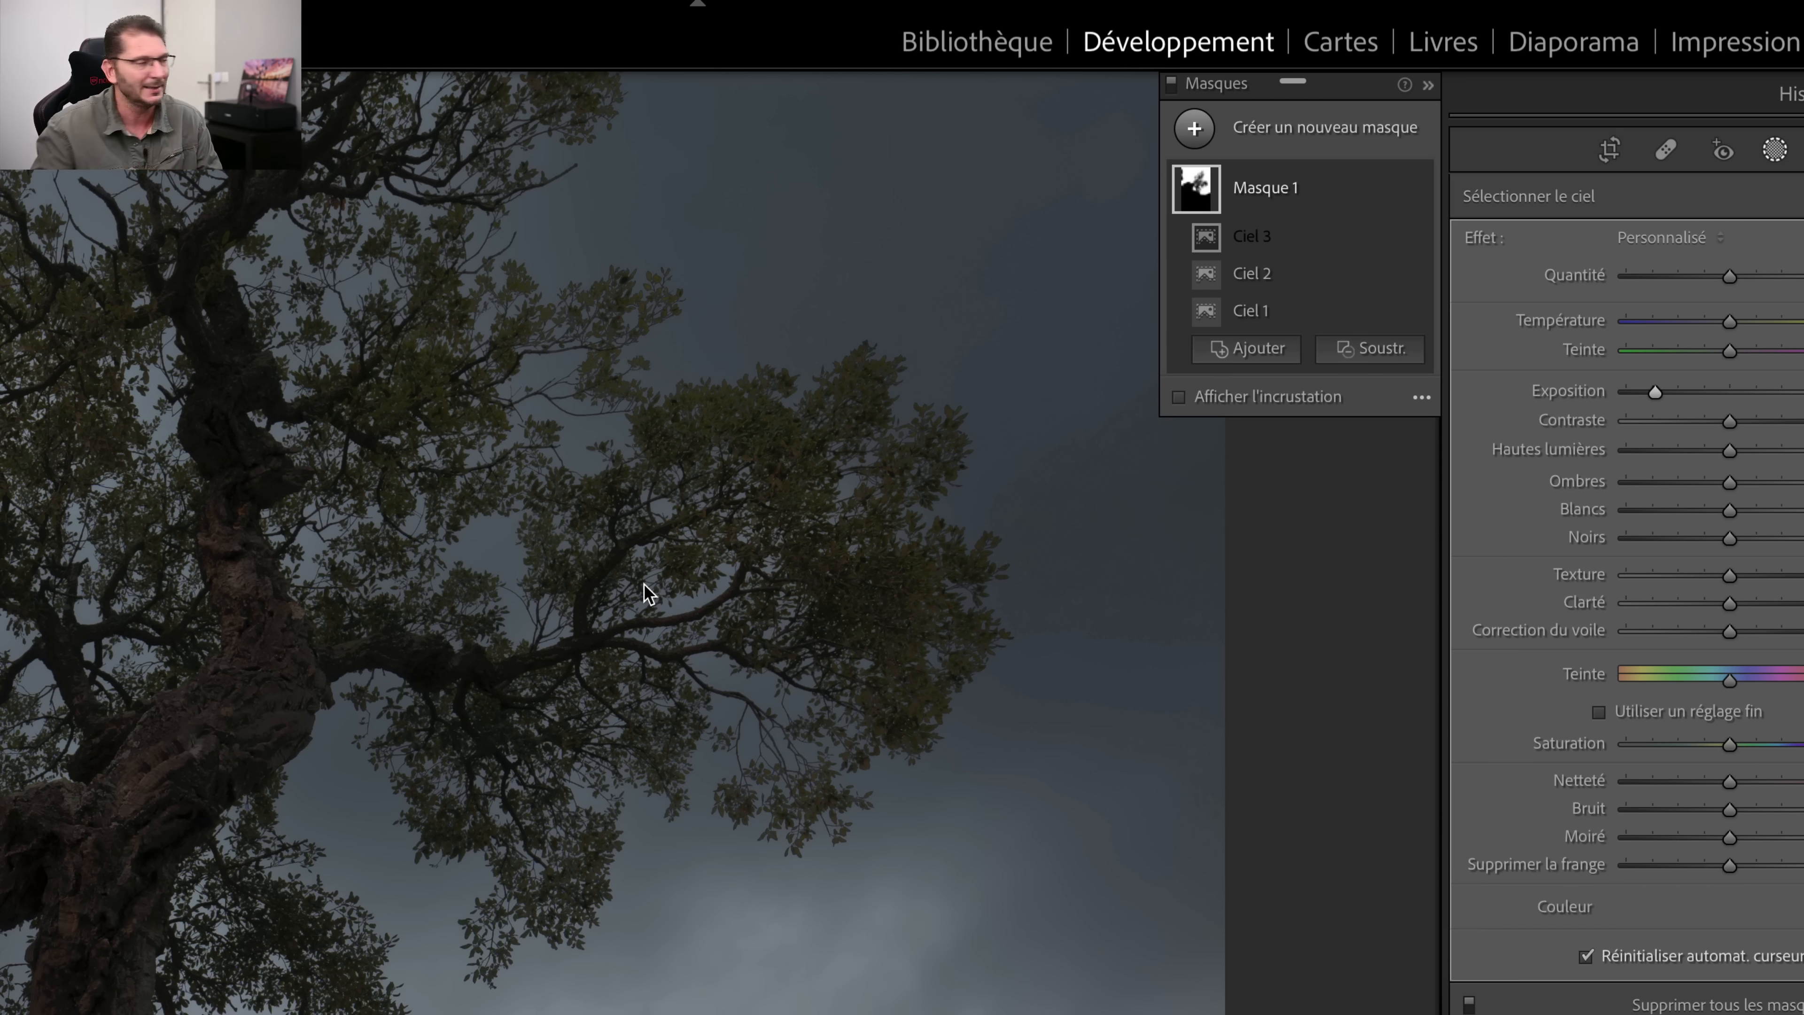
# Step: Add a fourth sky selection to Masque 1
pyautogui.moveTo(1315, 247)
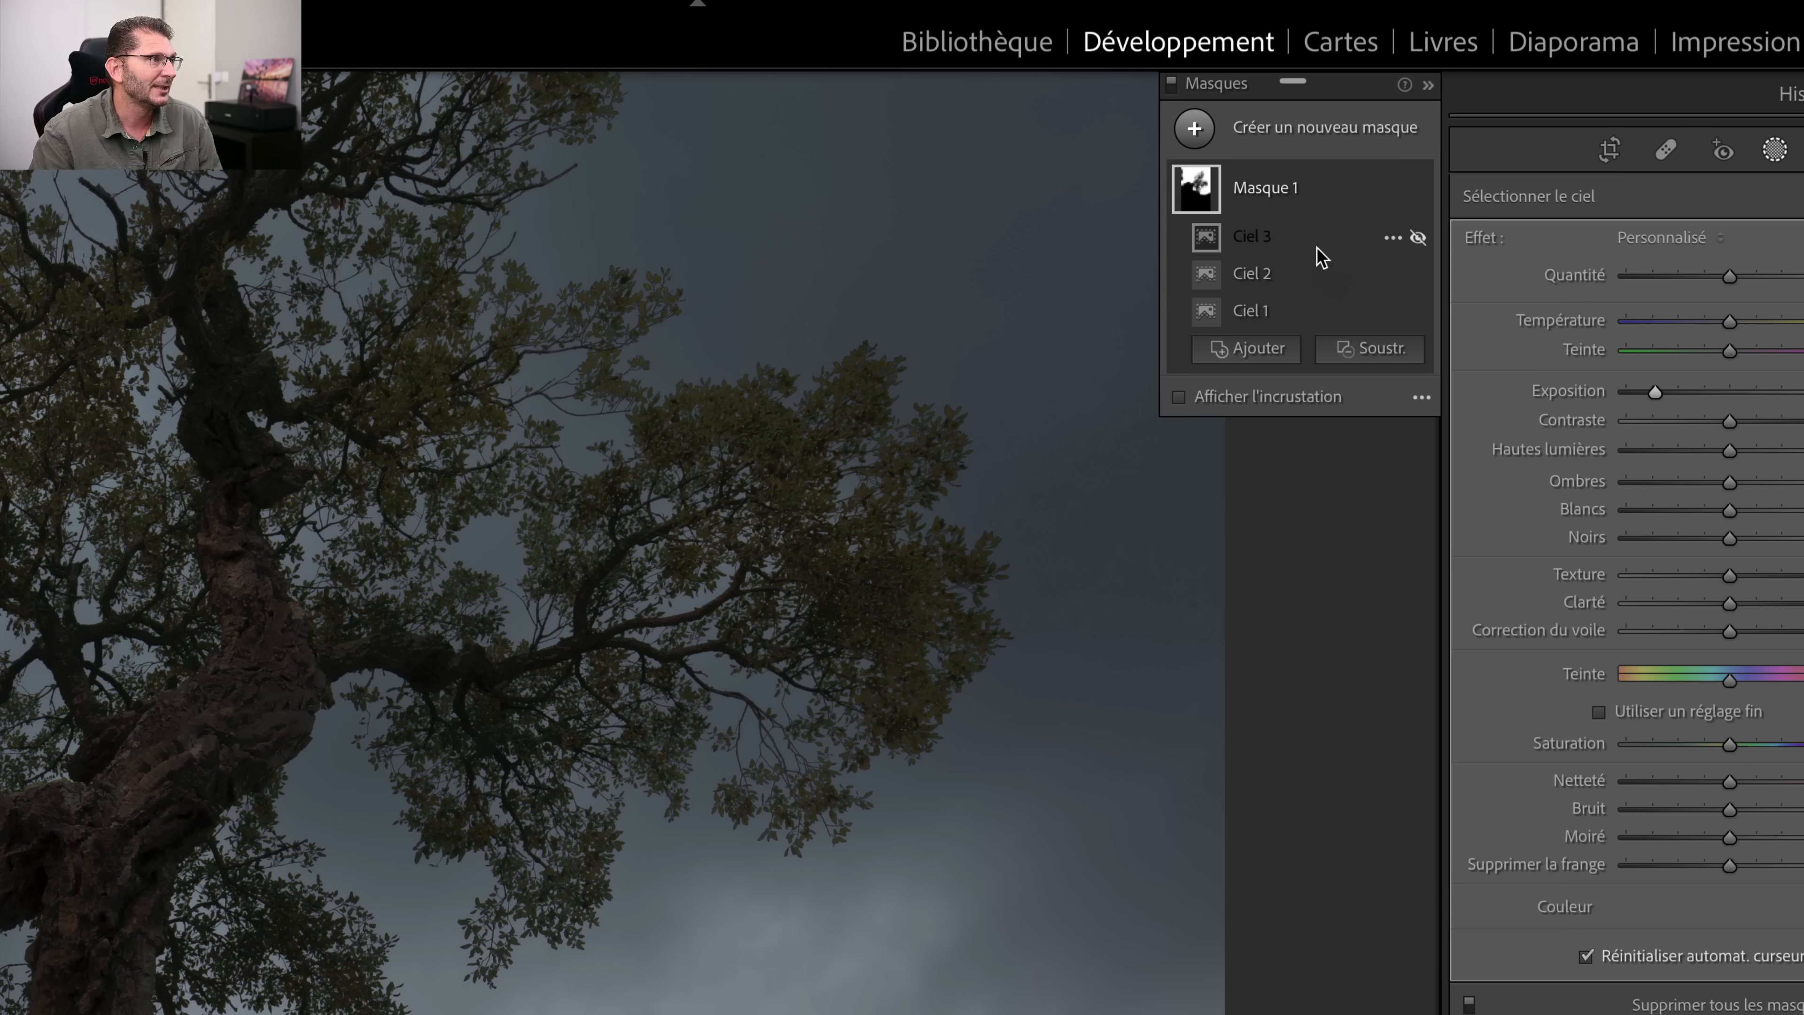
pyautogui.click(1277, 355)
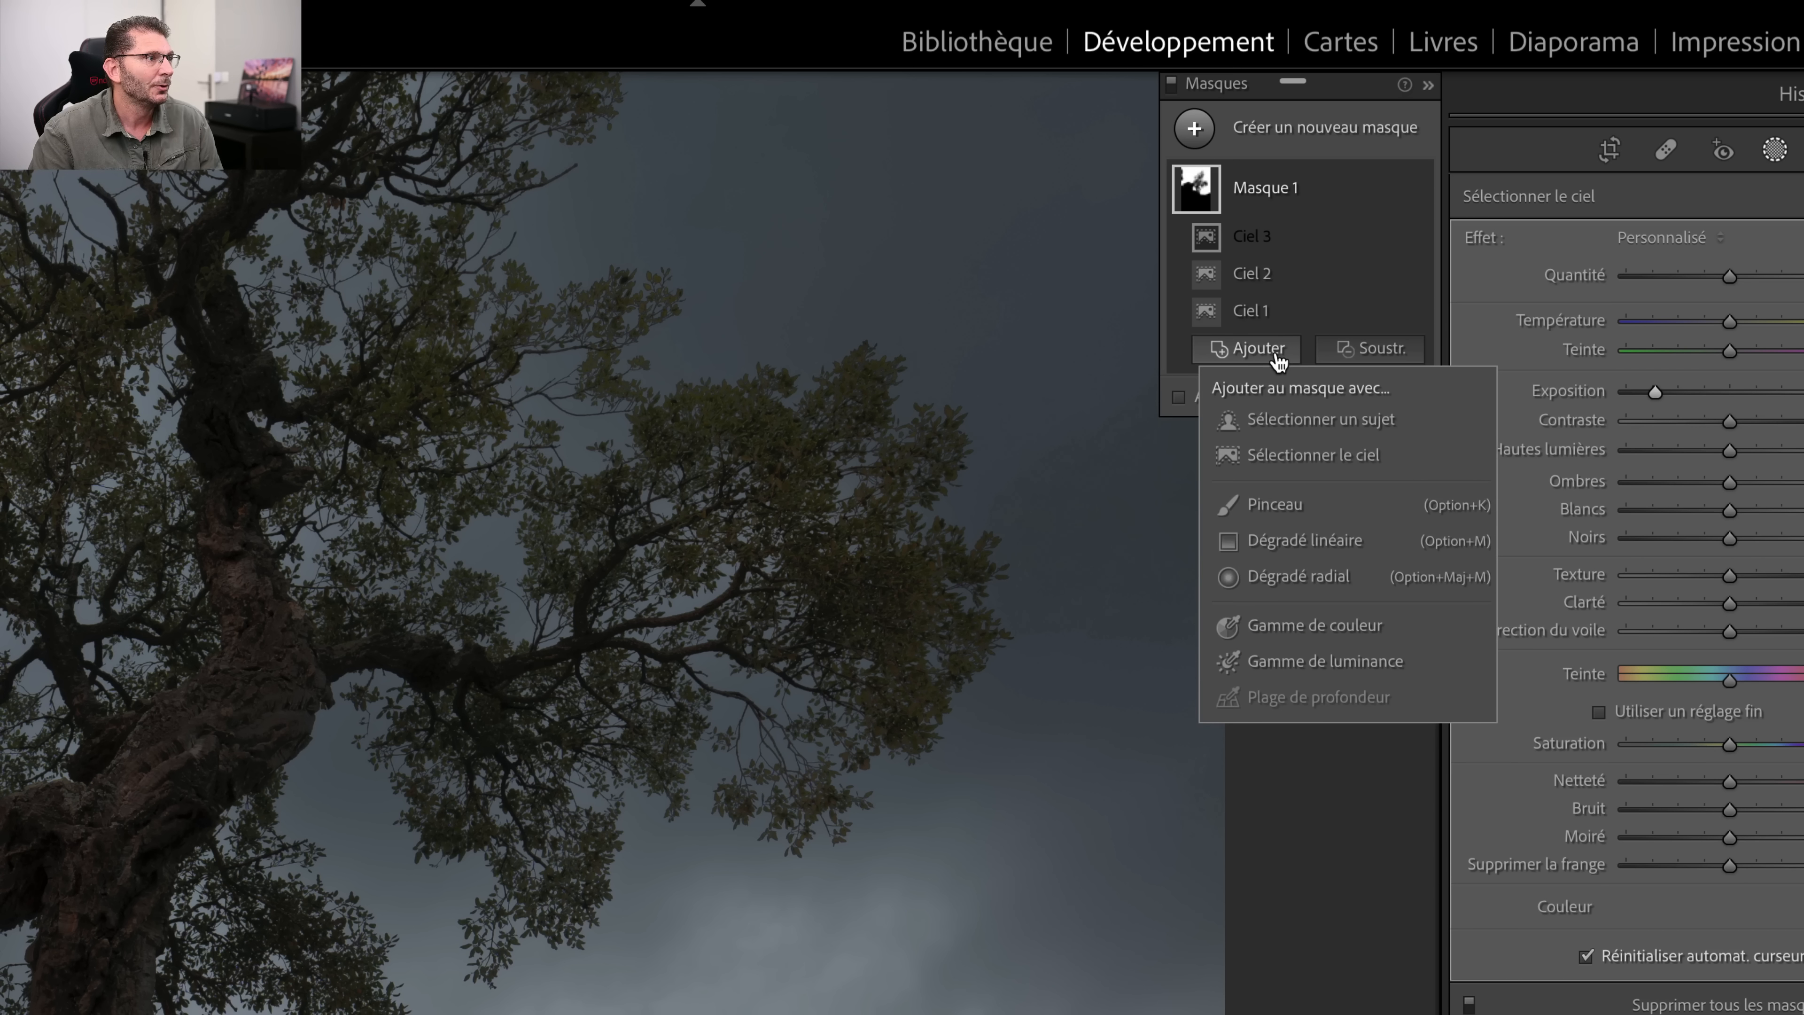
pyautogui.click(1289, 458)
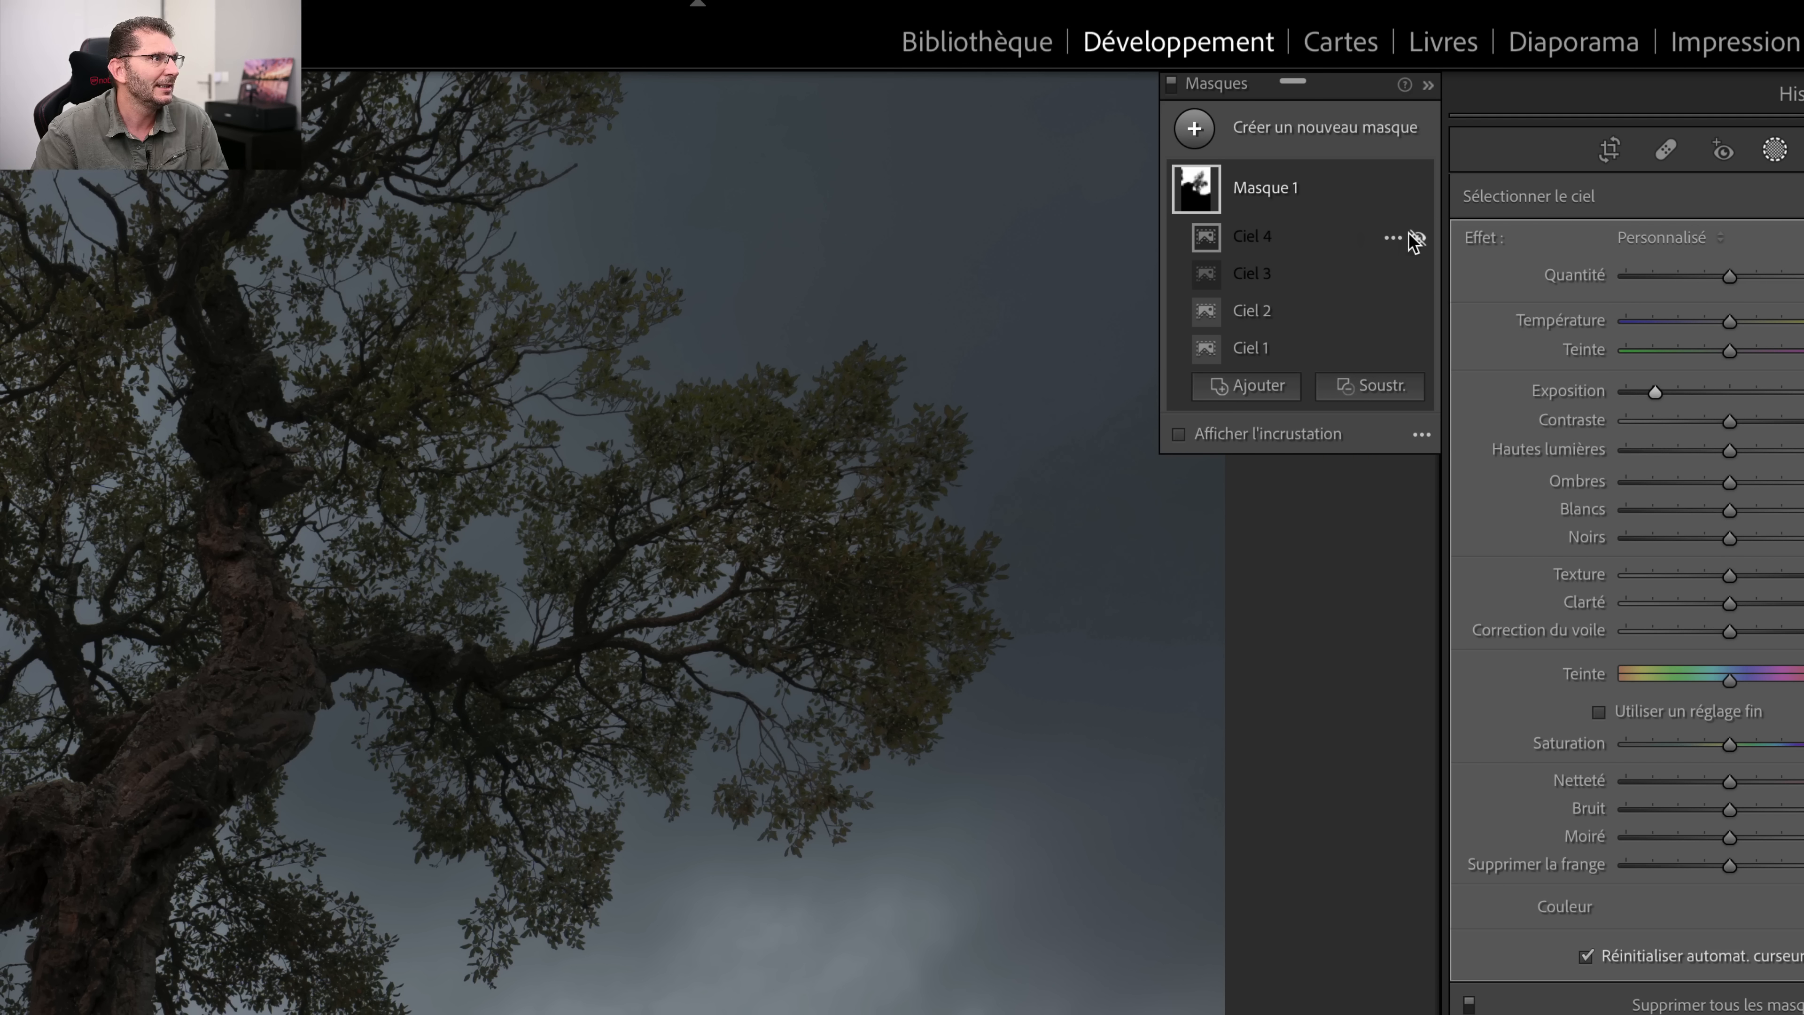
# Step: Turn on Ciel 3 and Ciel 4 and show the mask overlay over the tree
pyautogui.click(1418, 274)
pyautogui.click(1418, 273)
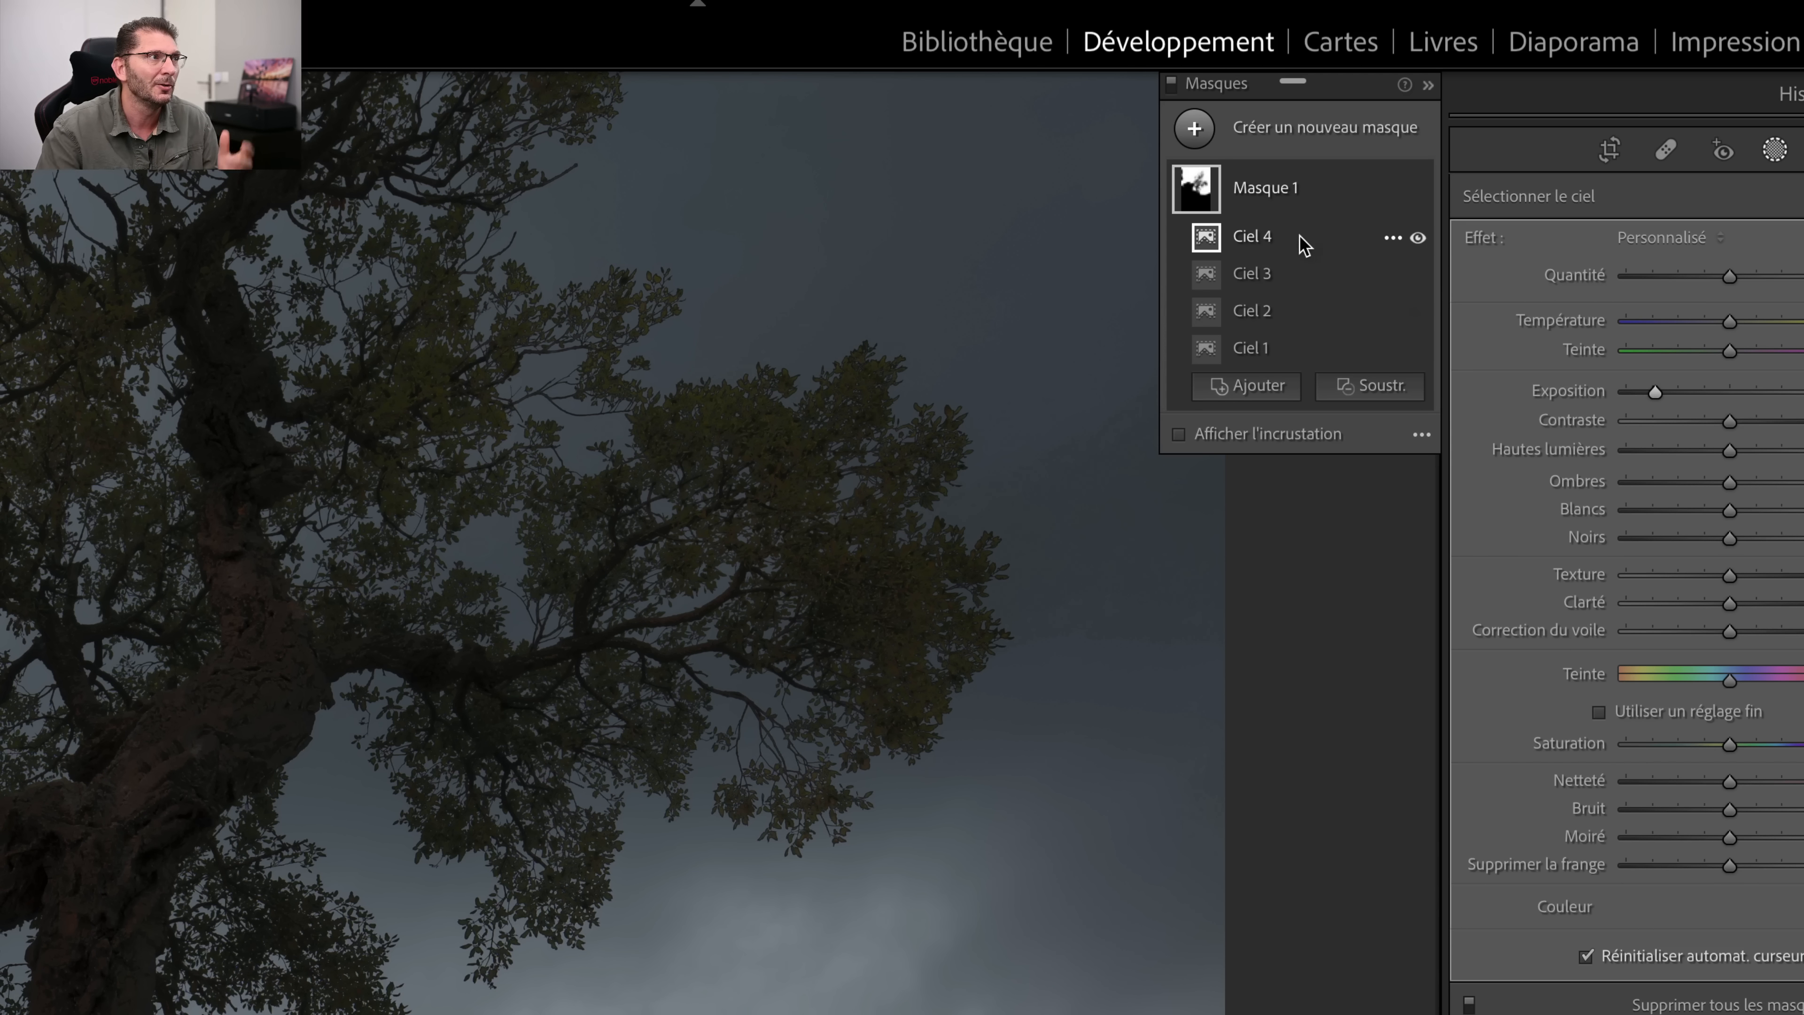
pyautogui.press('o')
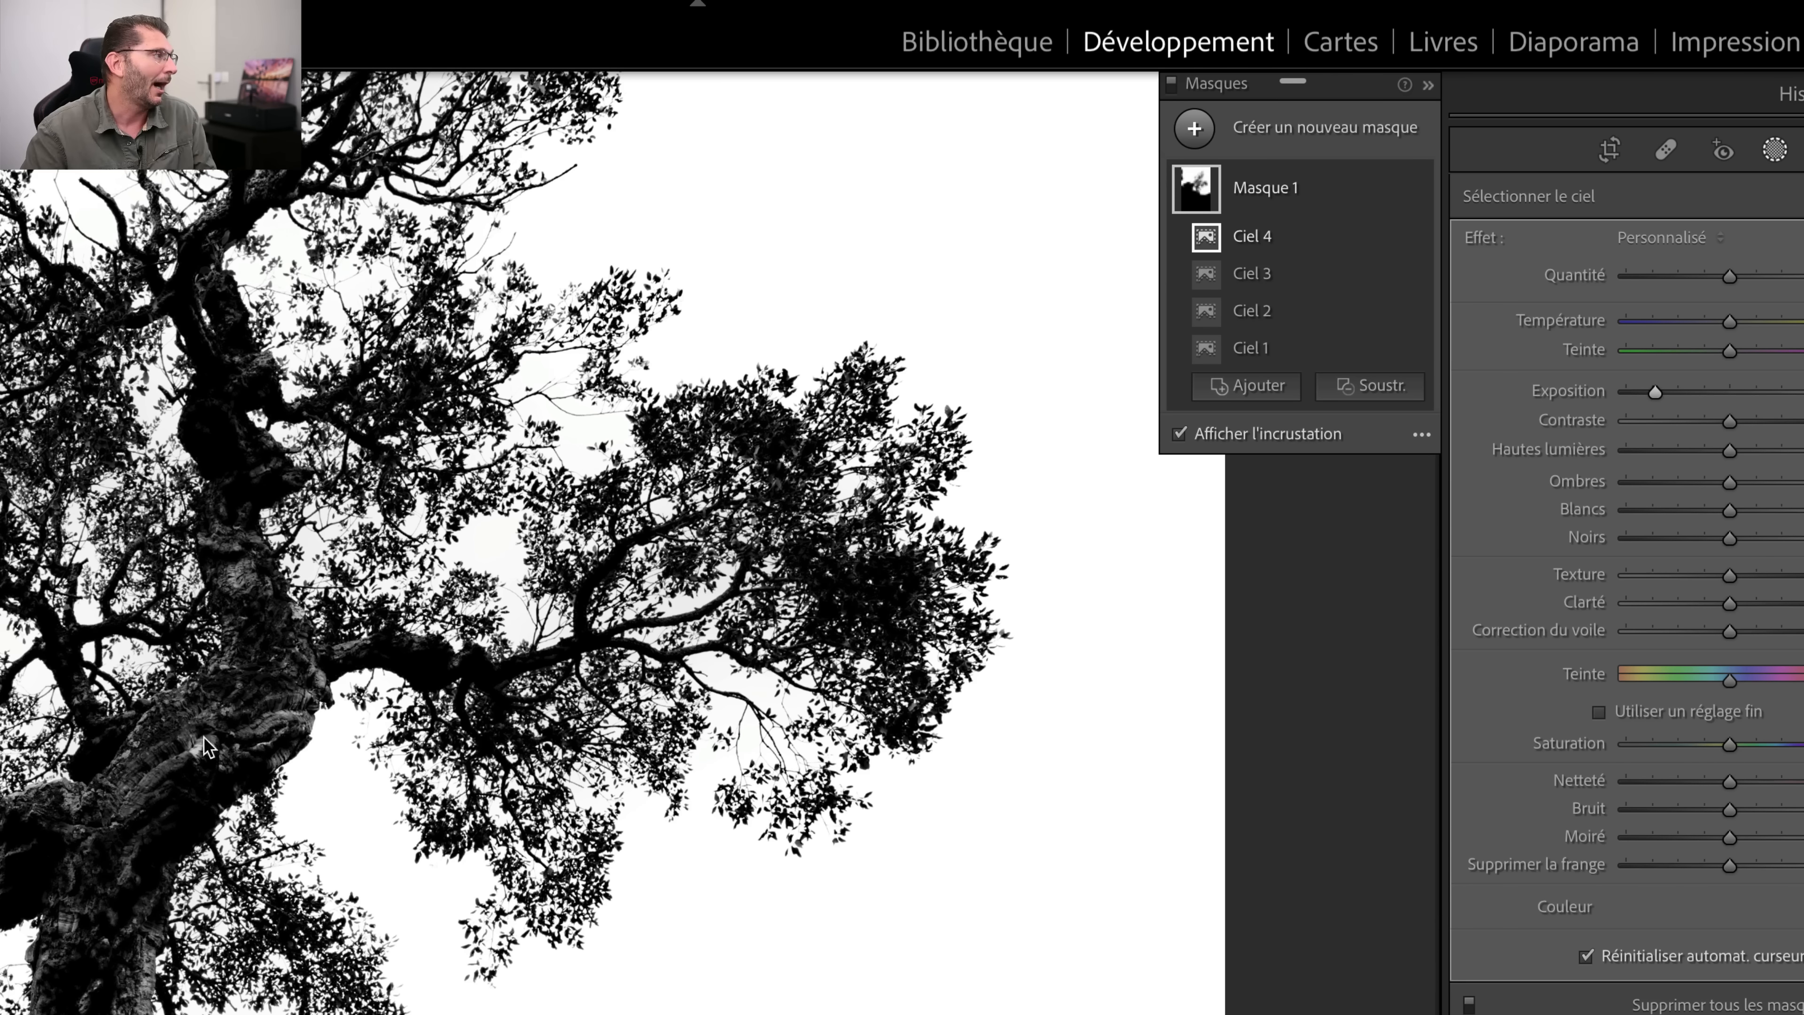
# Step: Intersect Masque 1 with a sky selection and add one more sky selection to it
pyautogui.press('space')
pyautogui.moveTo(324, 619); pyautogui.dragTo(708, 159)
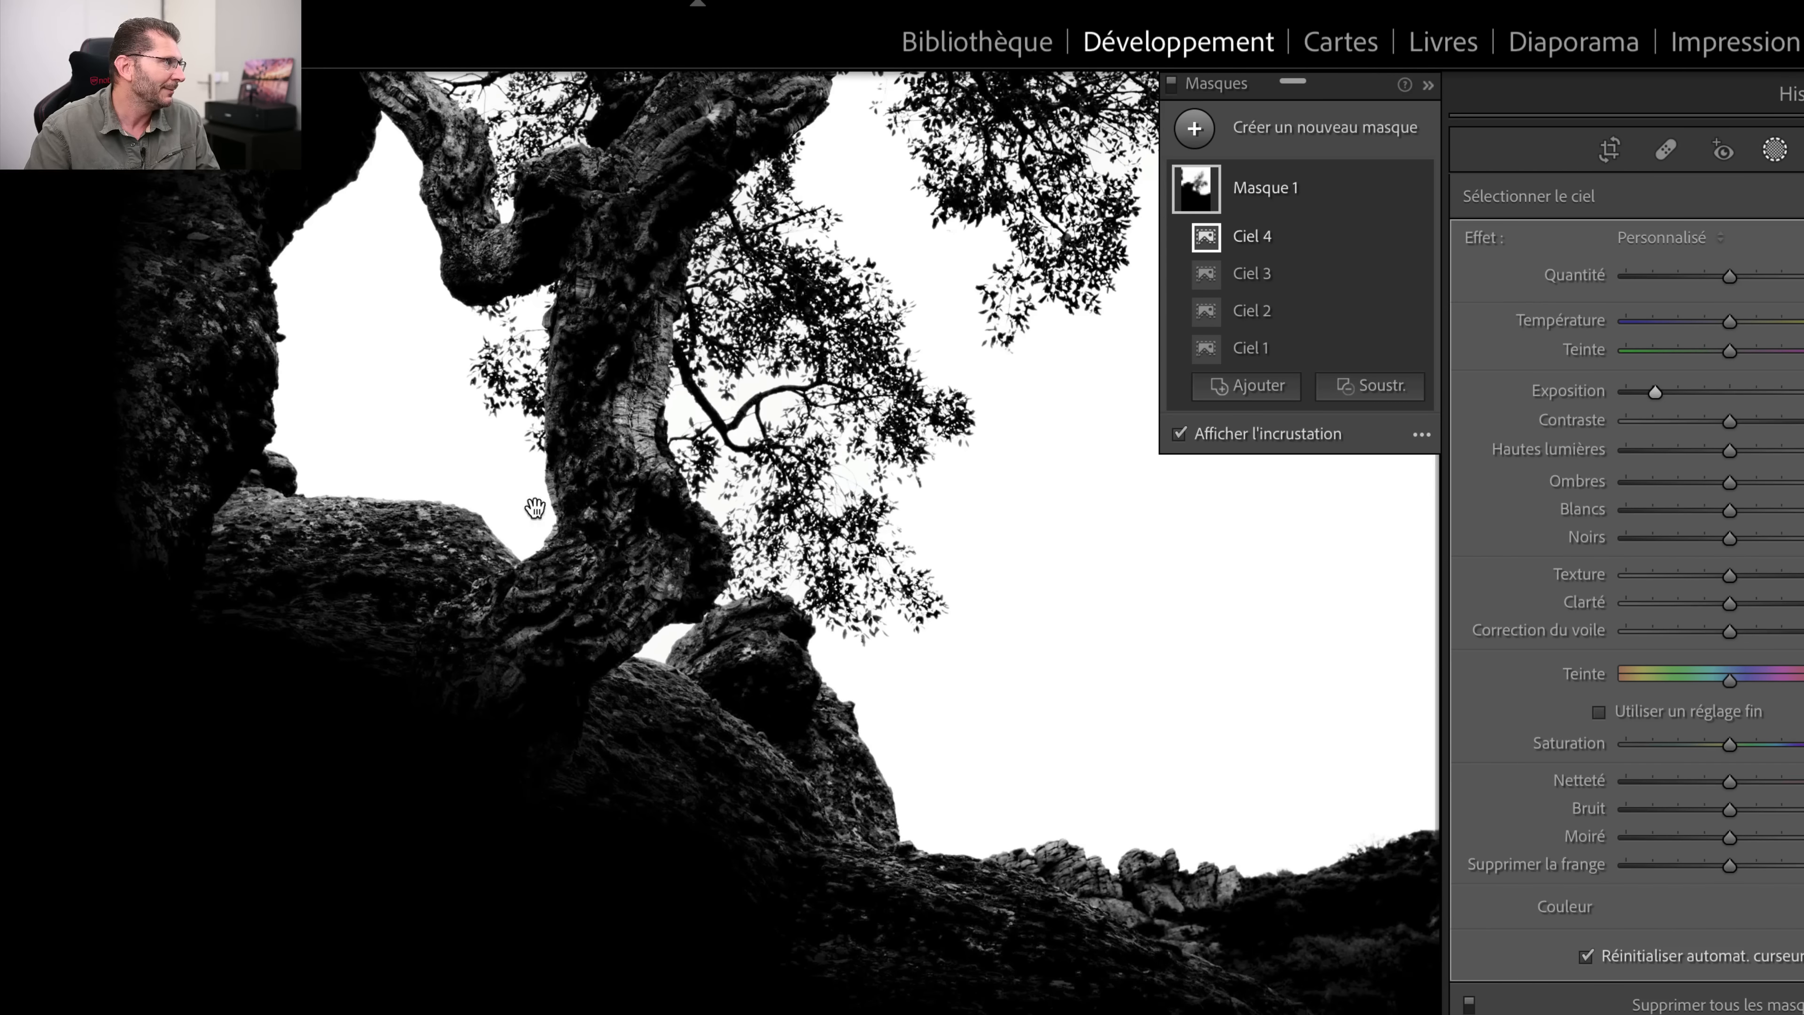
pyautogui.moveTo(441, 590); pyautogui.dragTo(752, 712)
pyautogui.moveTo(435, 523); pyautogui.dragTo(495, 564)
pyautogui.moveTo(528, 435); pyautogui.dragTo(617, 477)
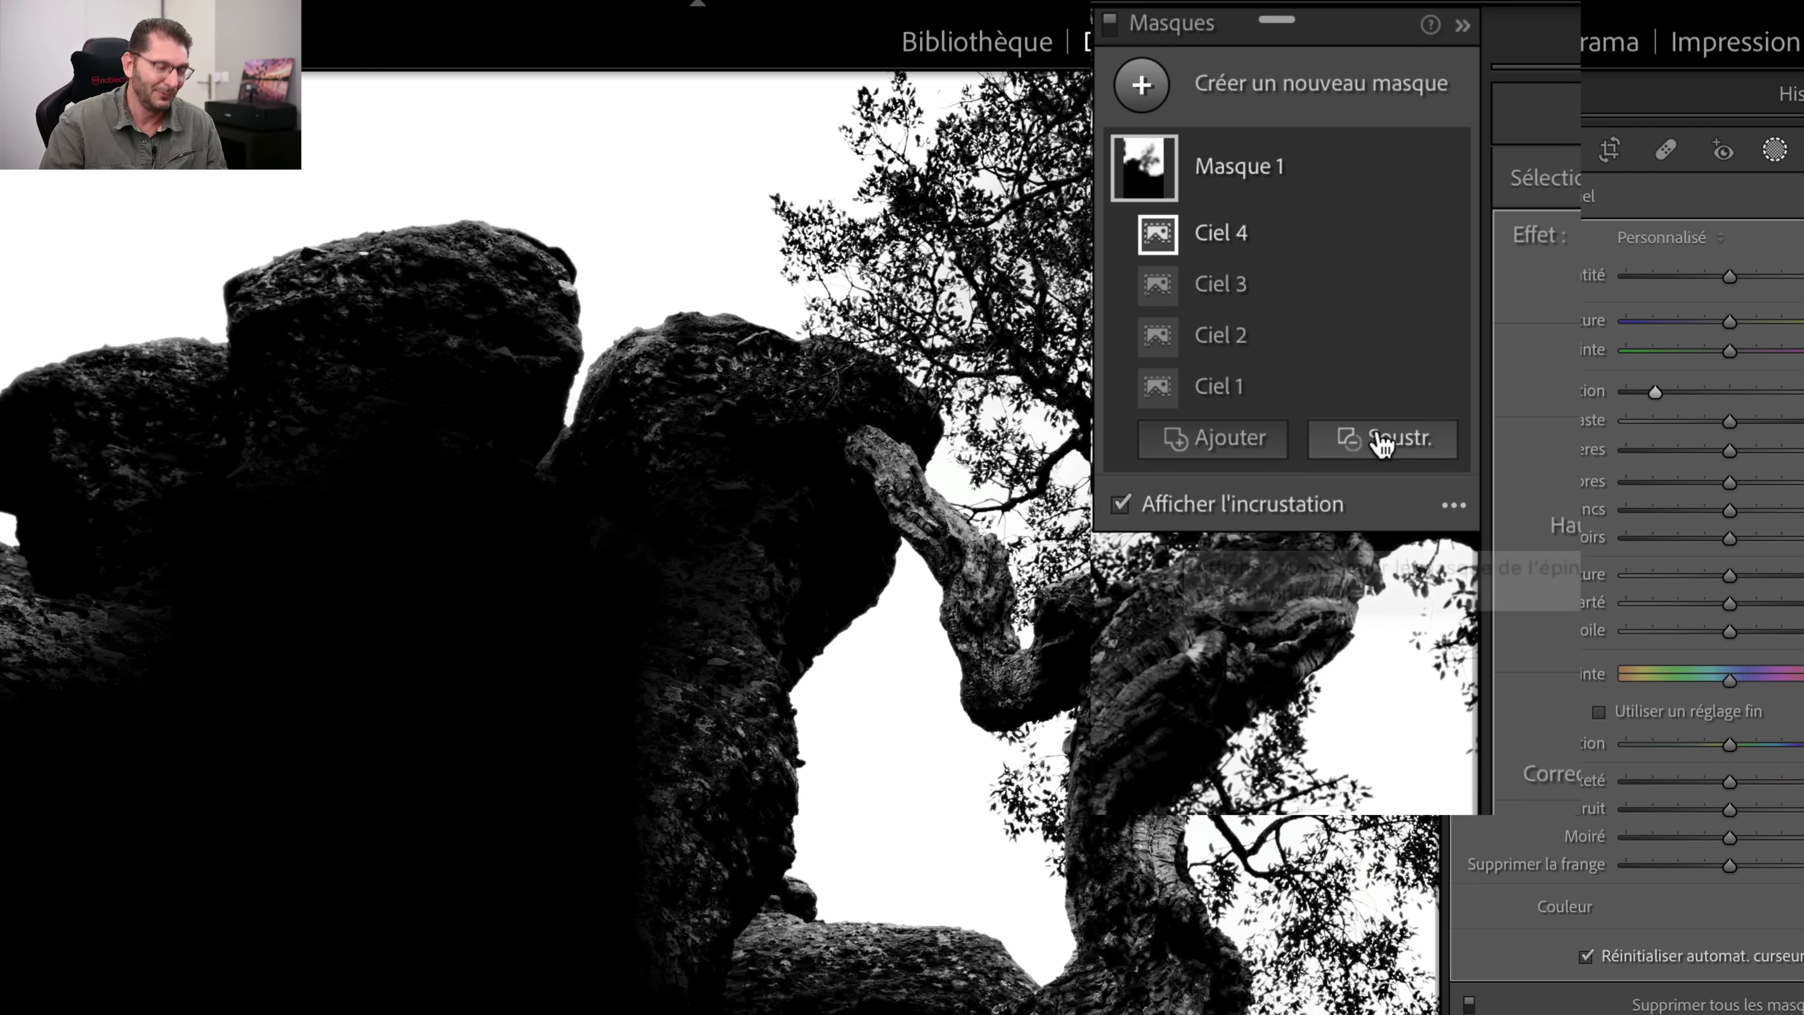
pyautogui.press('alt')
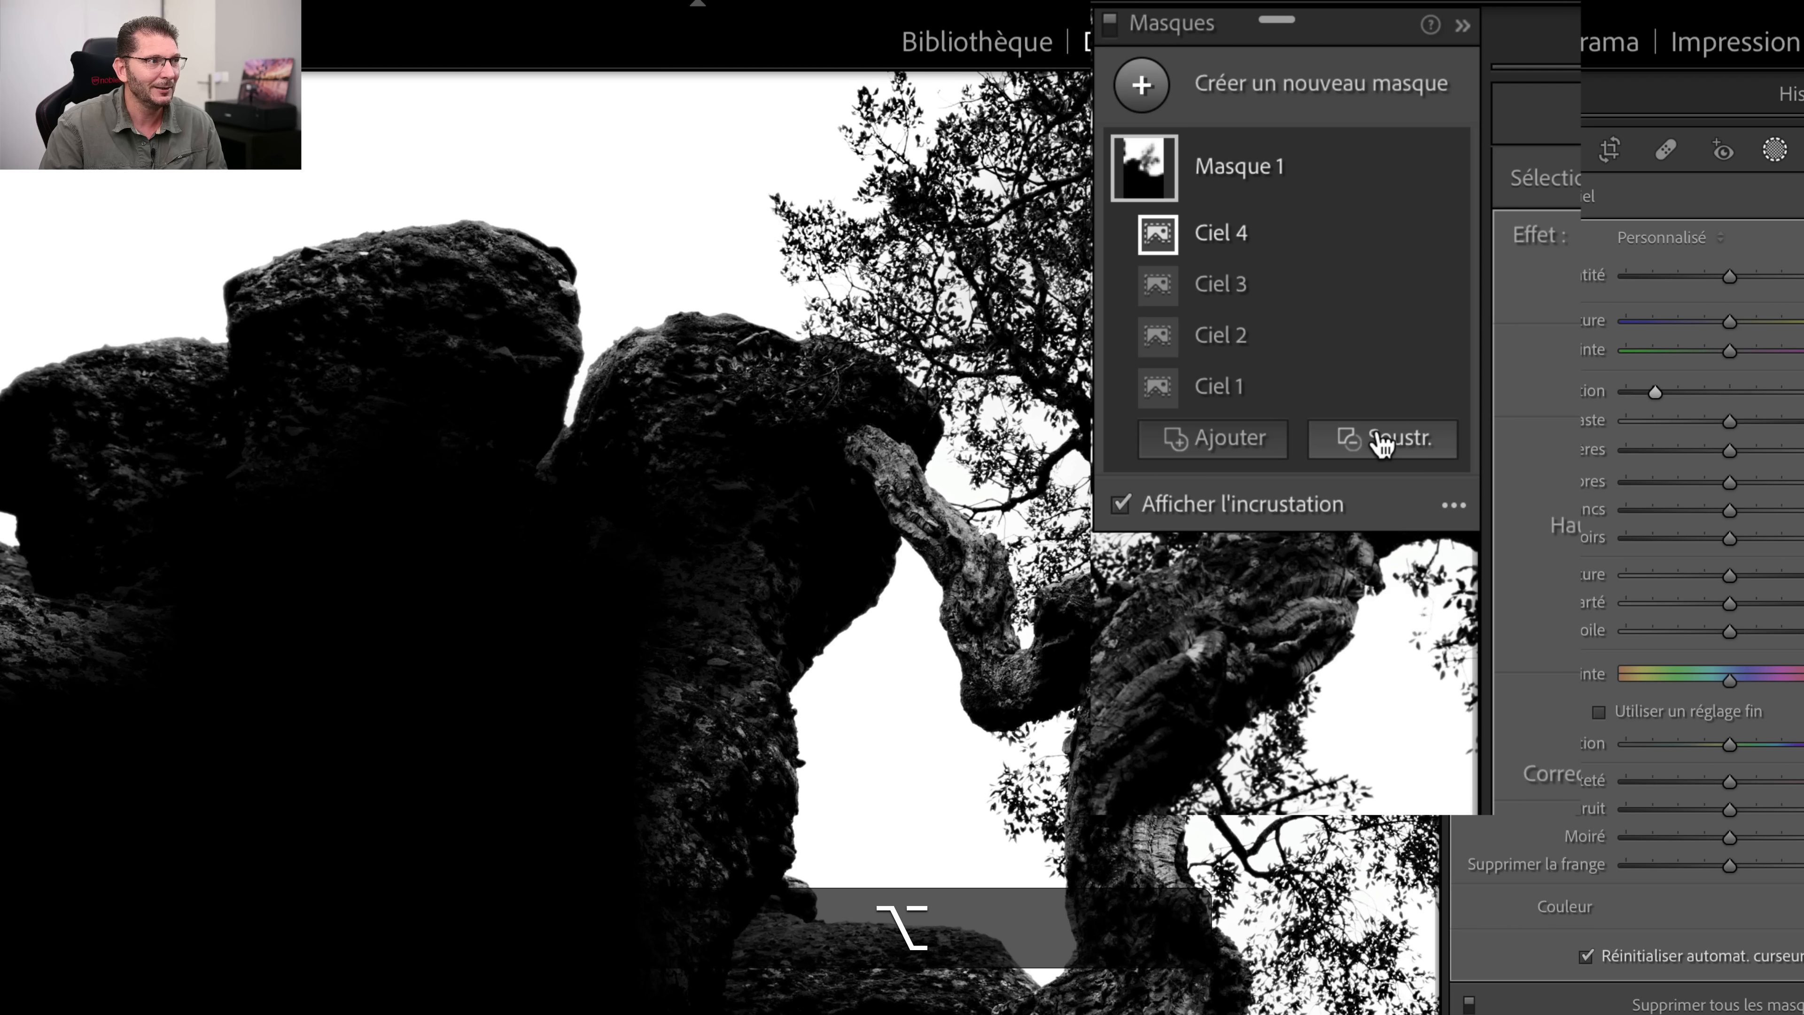
pyautogui.press('alt')
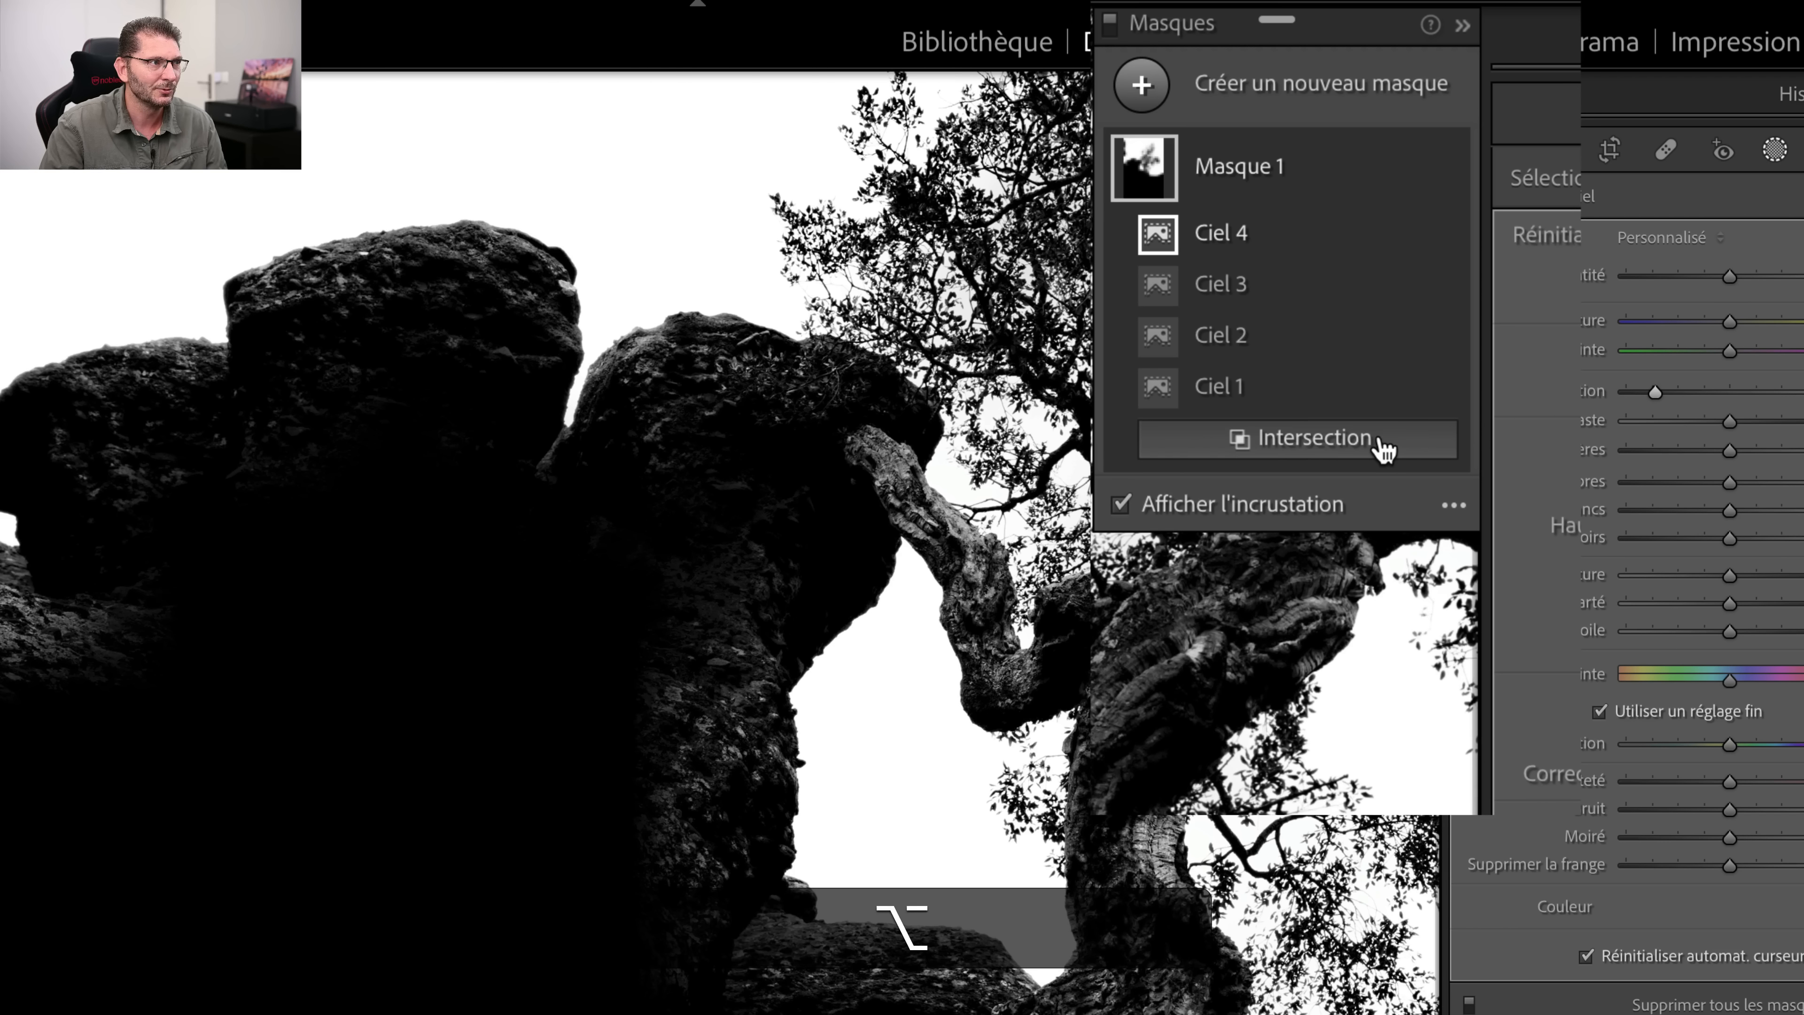
pyautogui.press('alt')
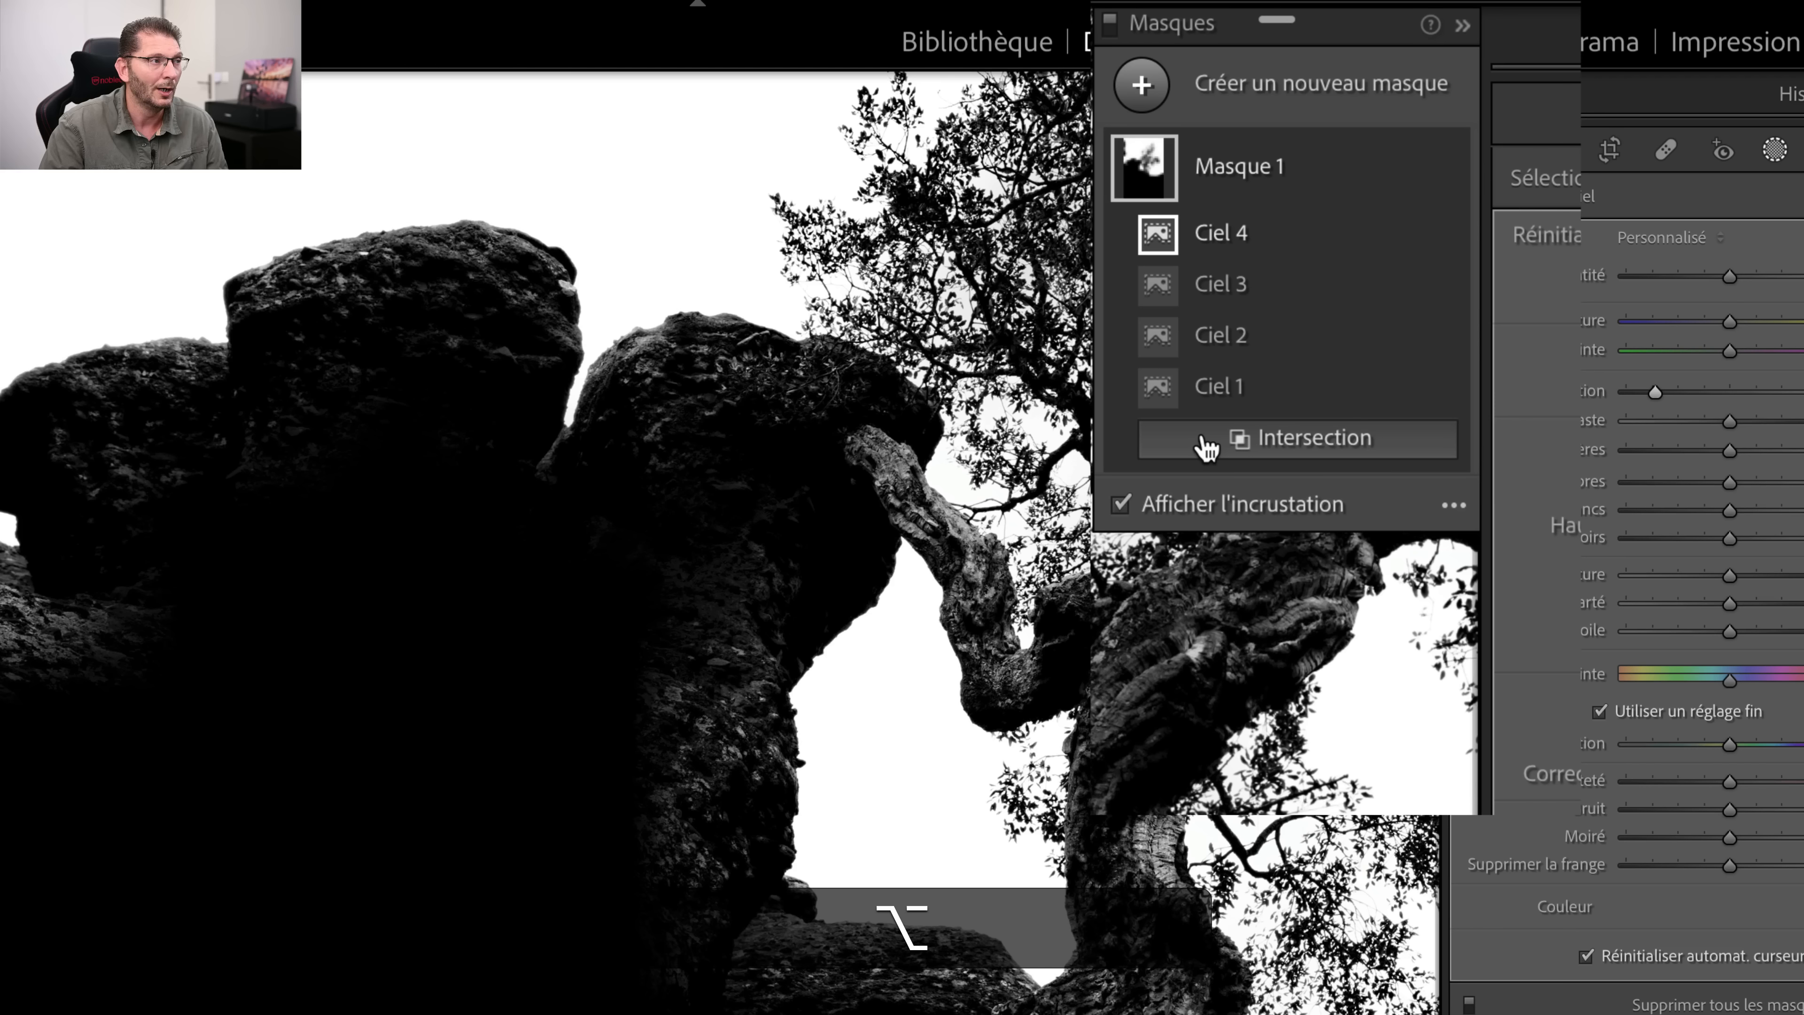
pyautogui.click(1262, 453)
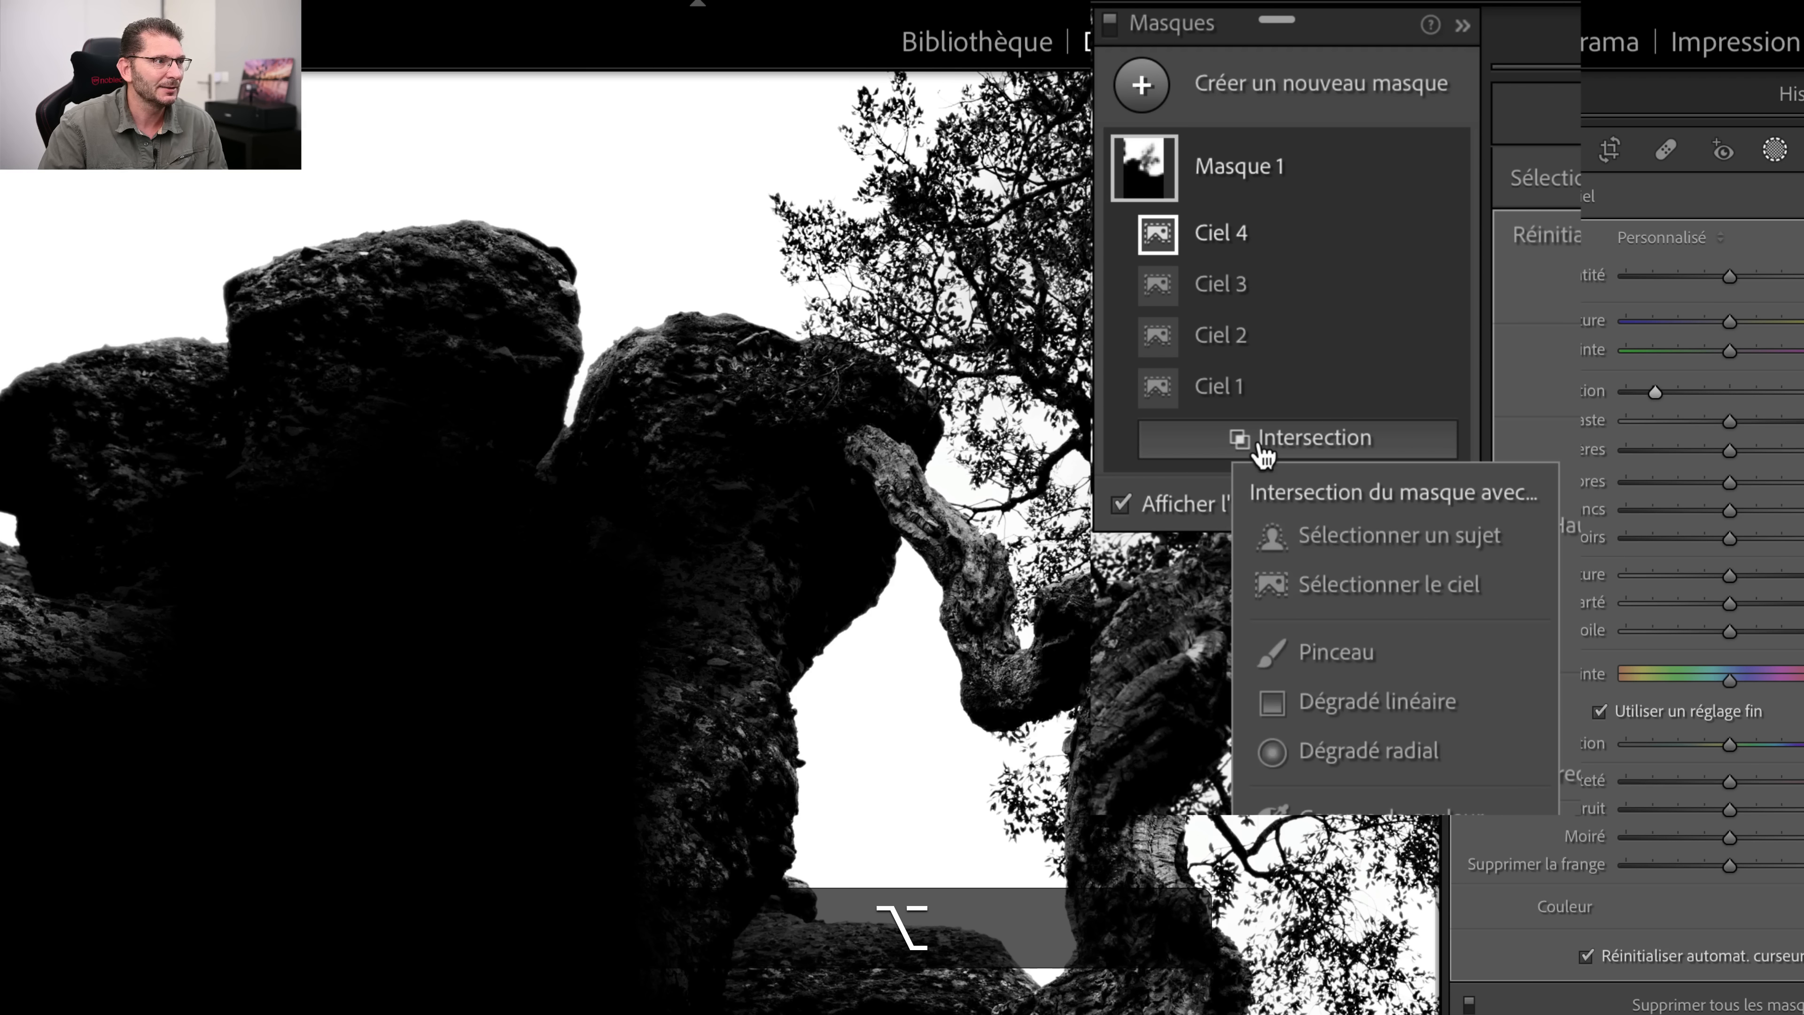
pyautogui.click(1334, 588)
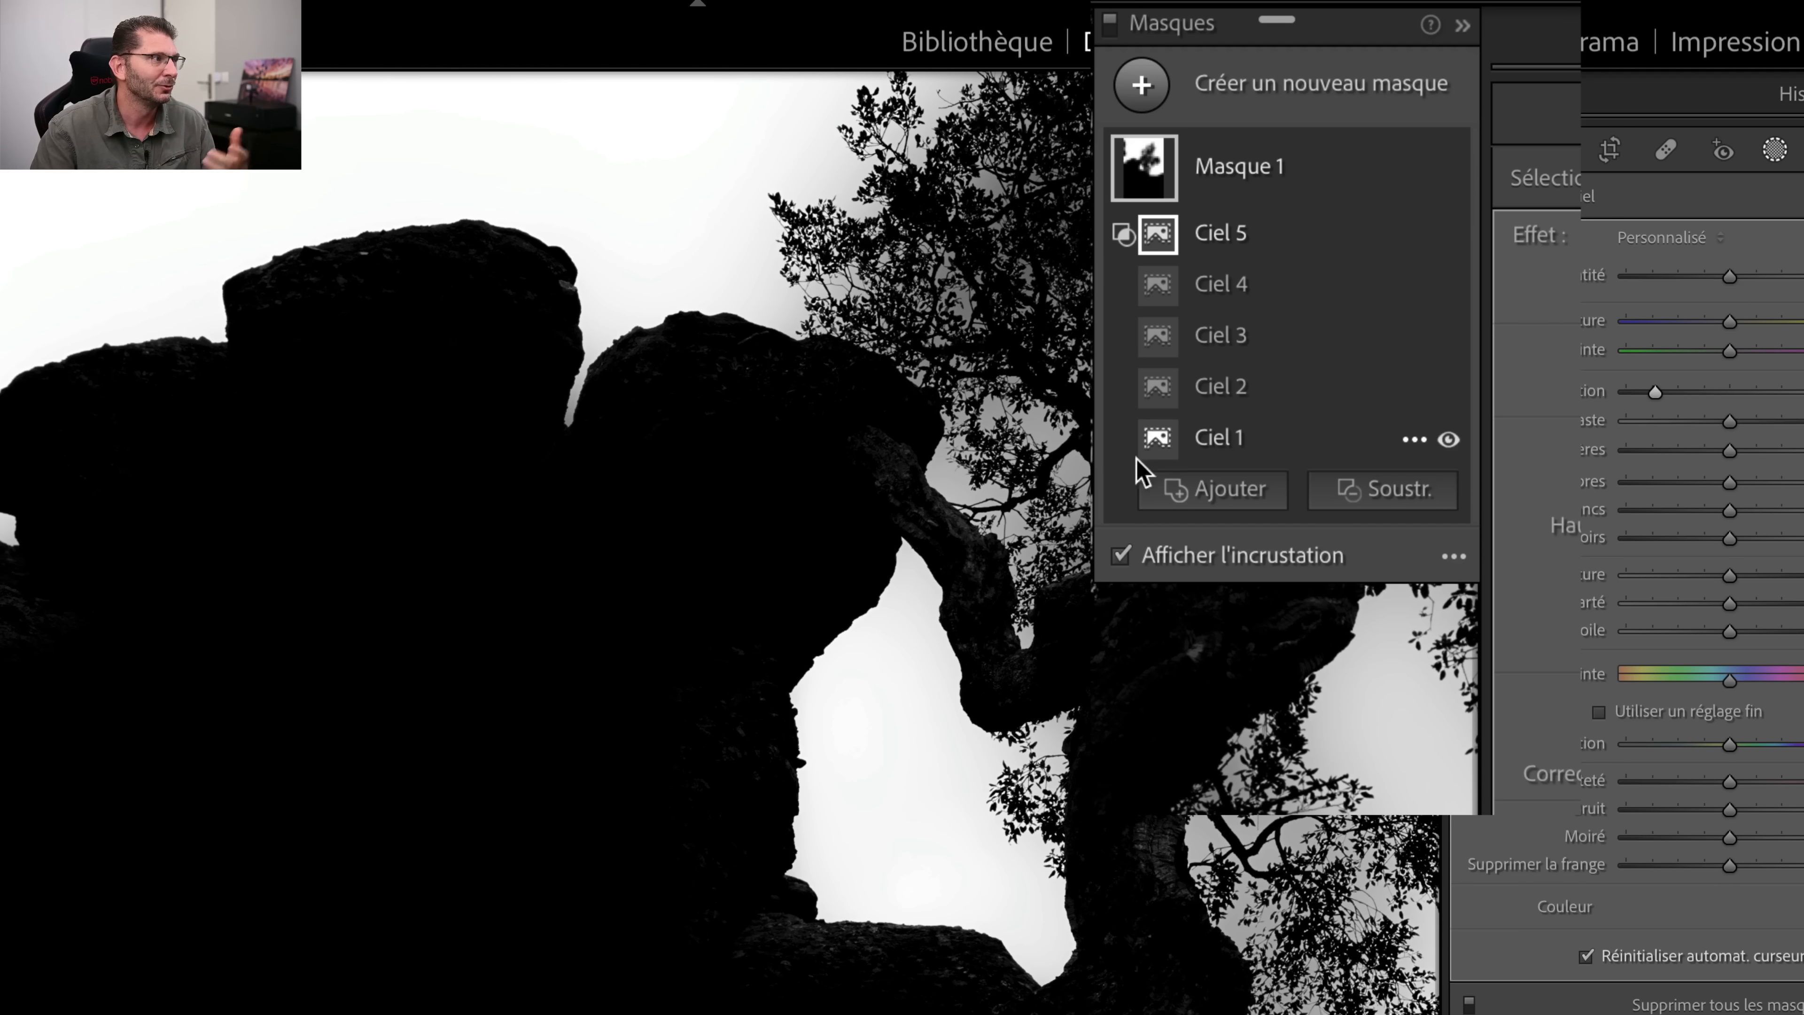
pyautogui.click(1214, 492)
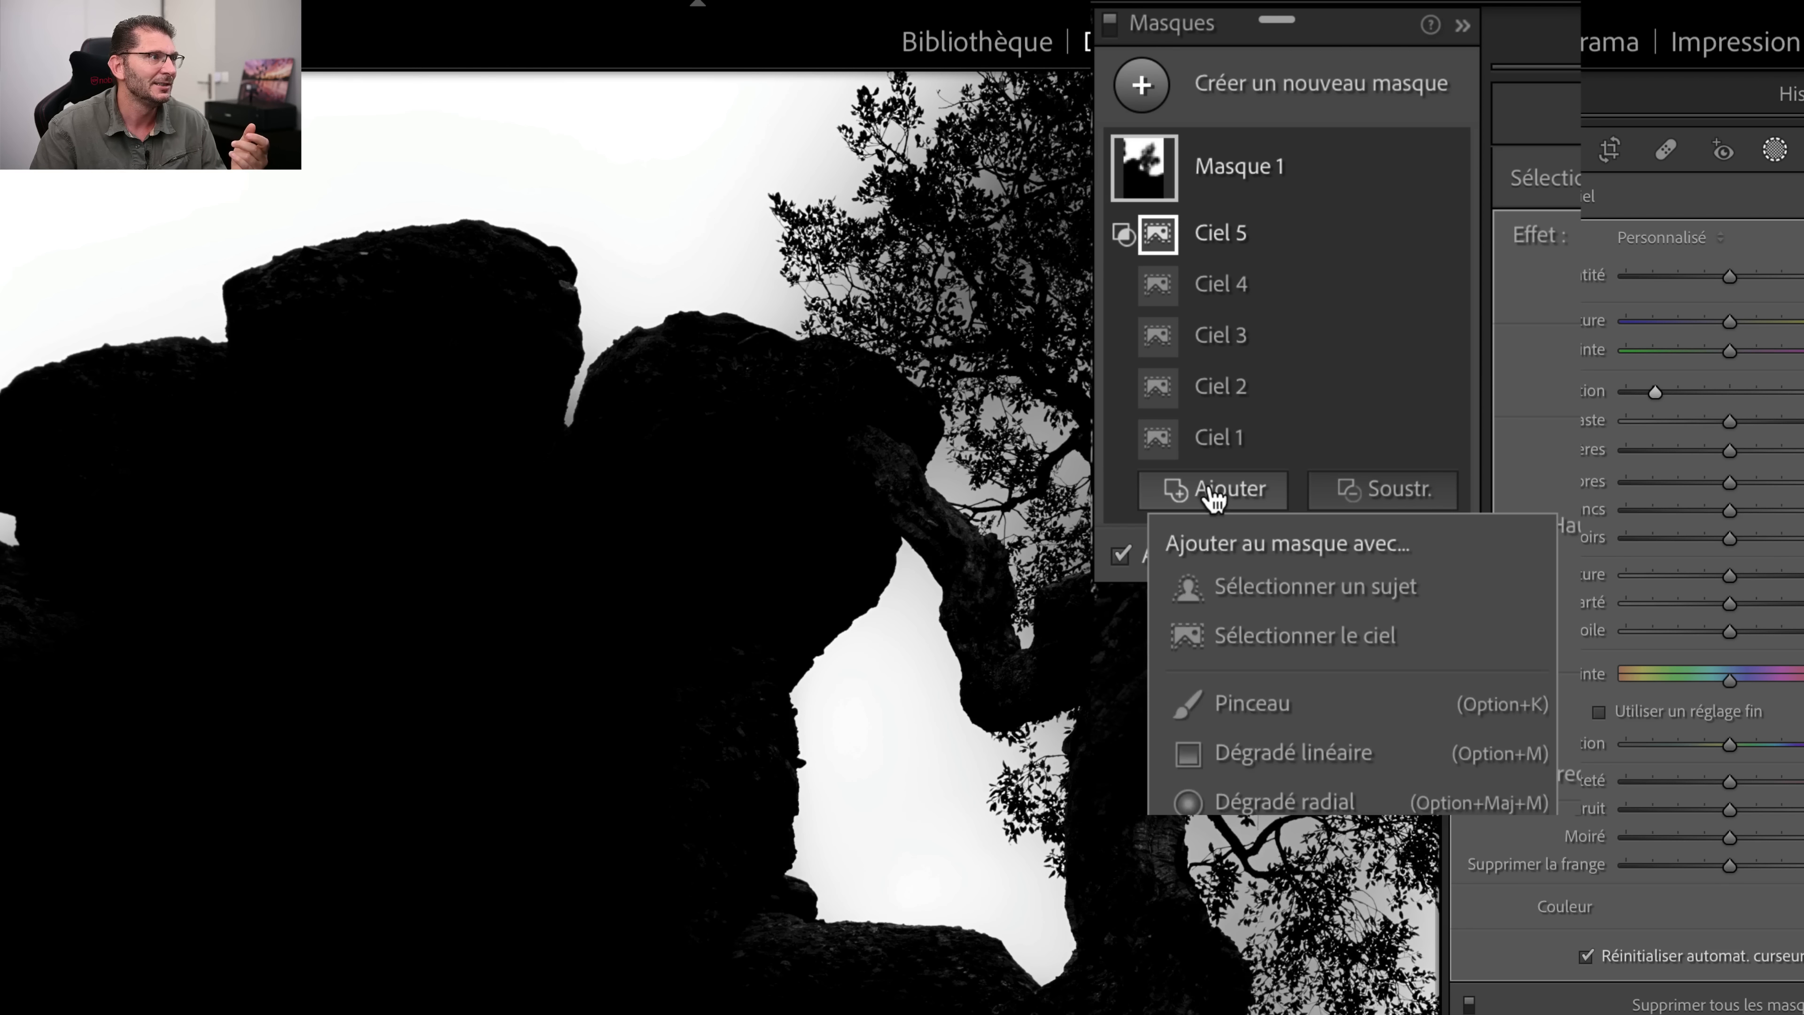
pyautogui.click(1296, 638)
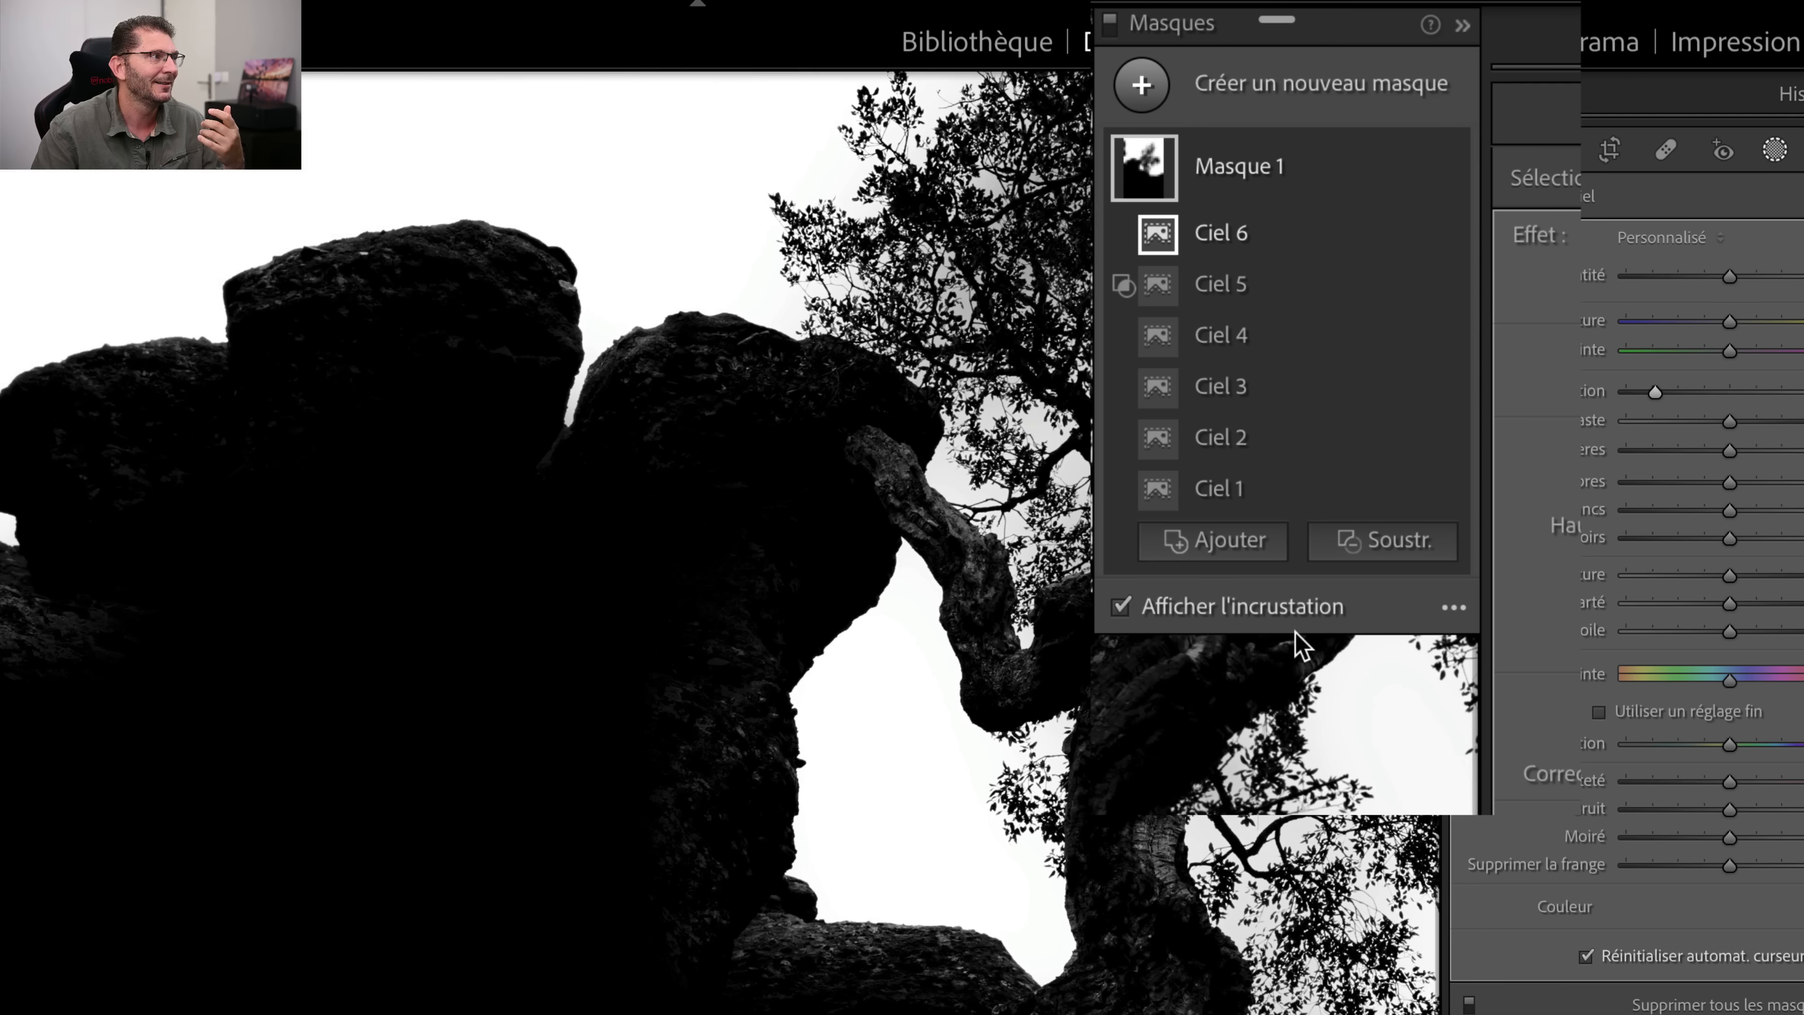
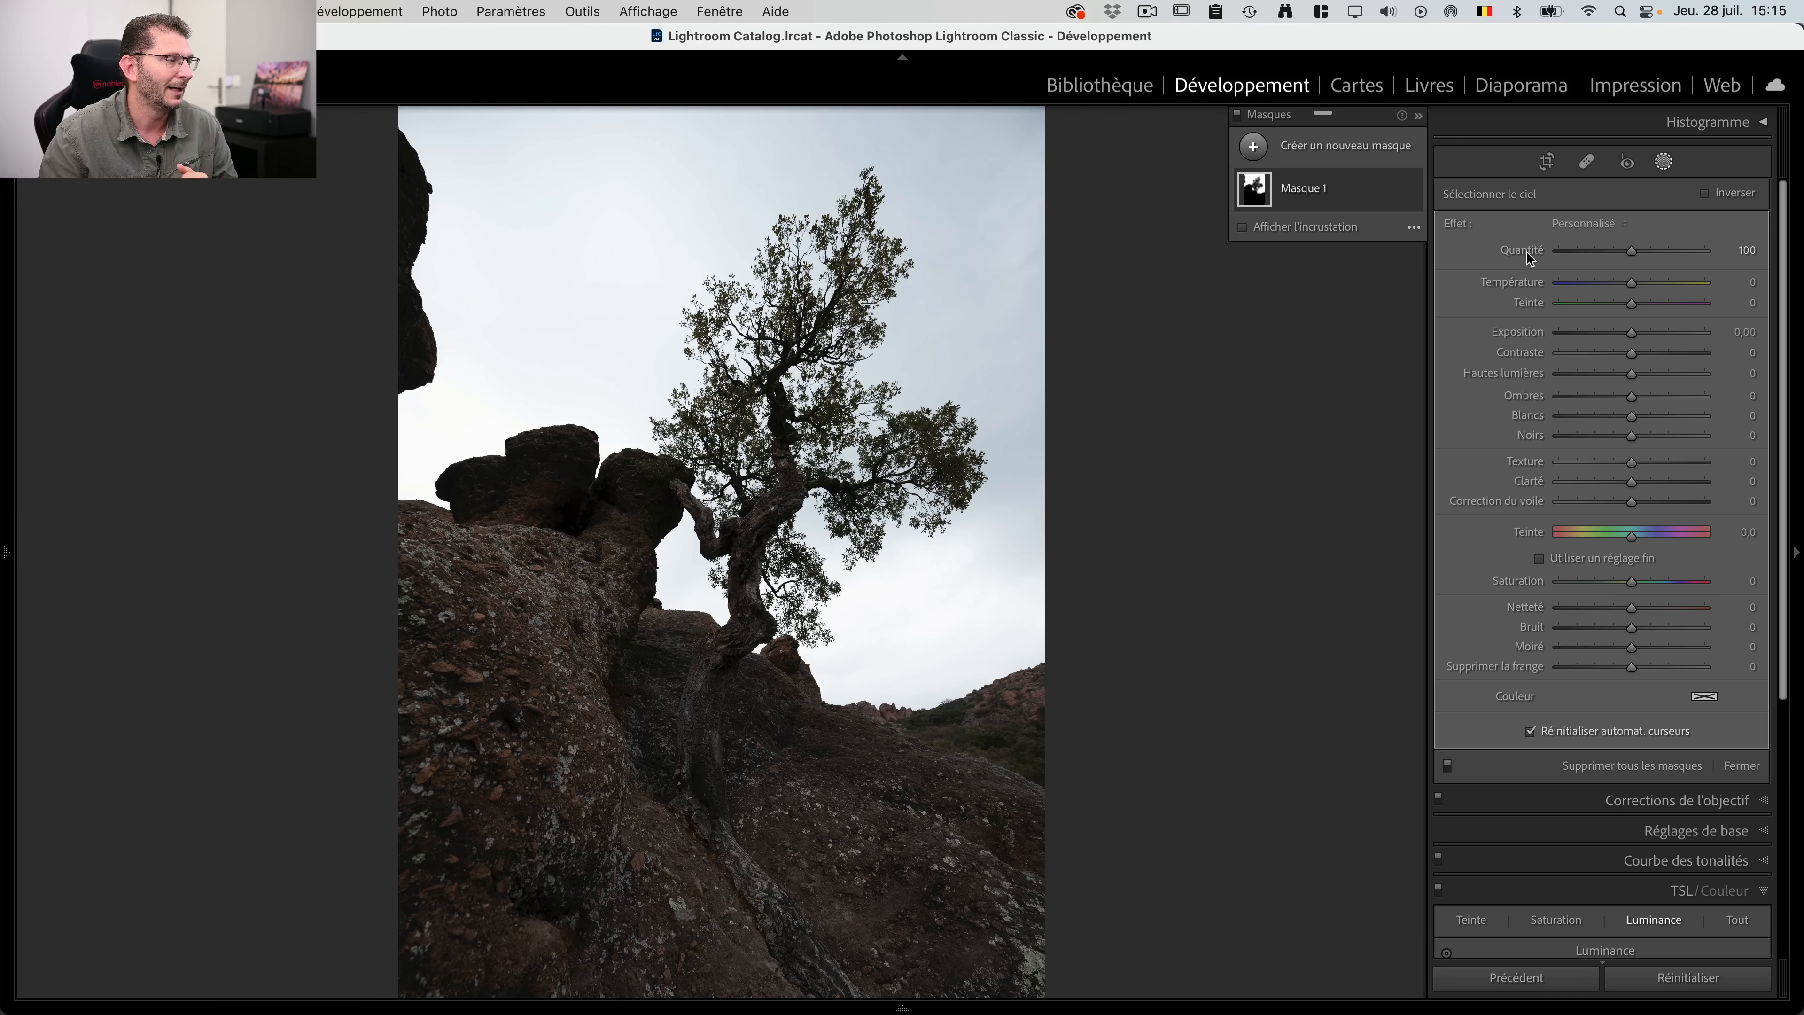
# Step: Show the mask overlay and add a second sky selection to Masque 1
pyautogui.moveTo(1271, 189)
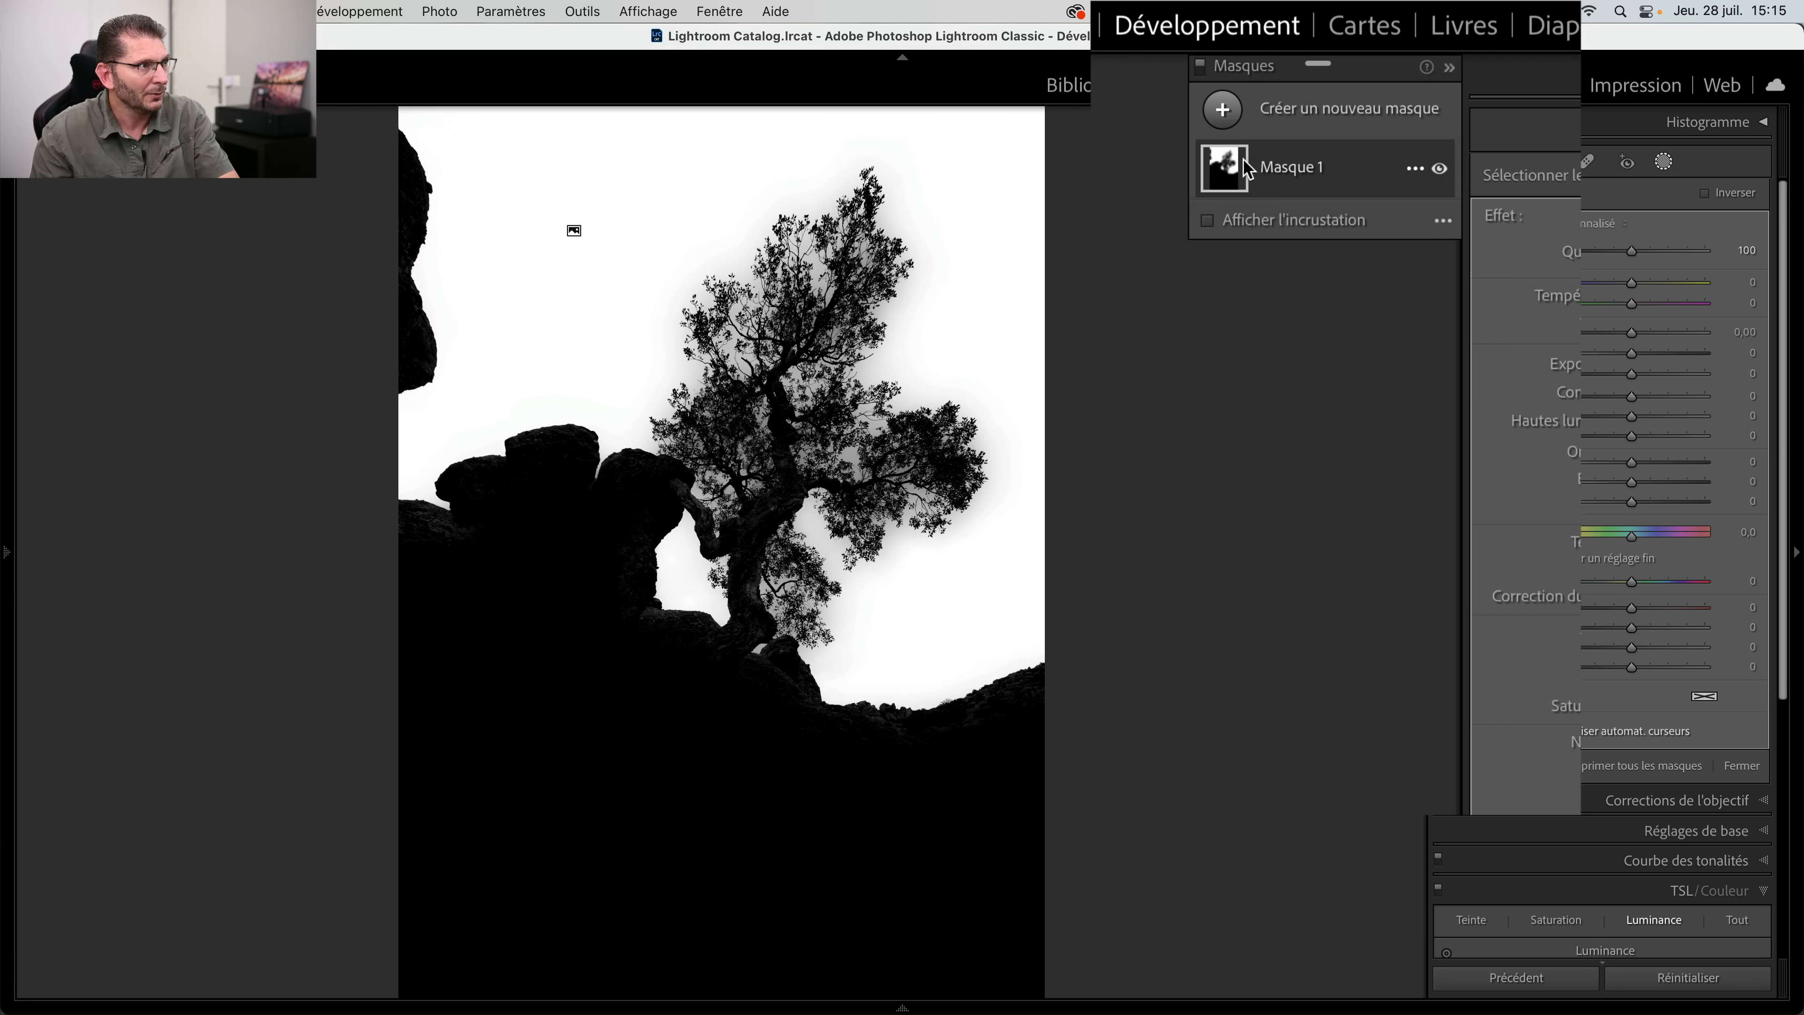
pyautogui.press('o')
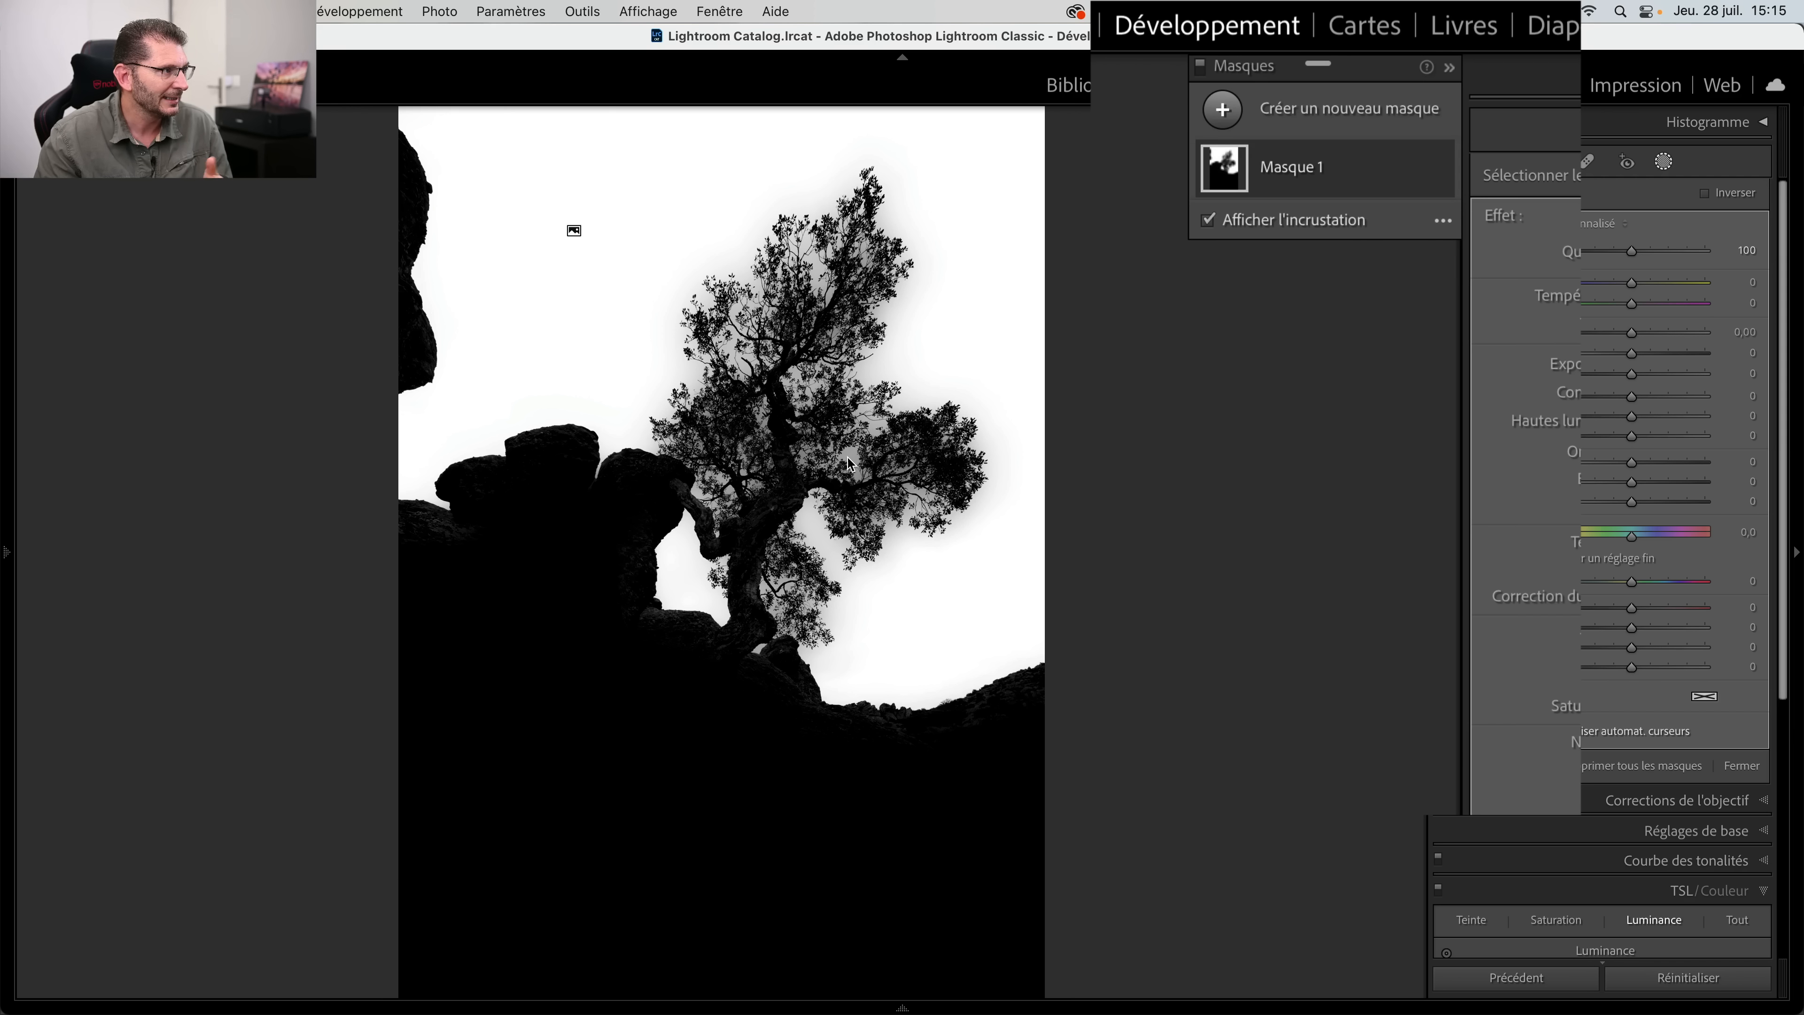
pyautogui.click(1291, 179)
pyautogui.click(1270, 260)
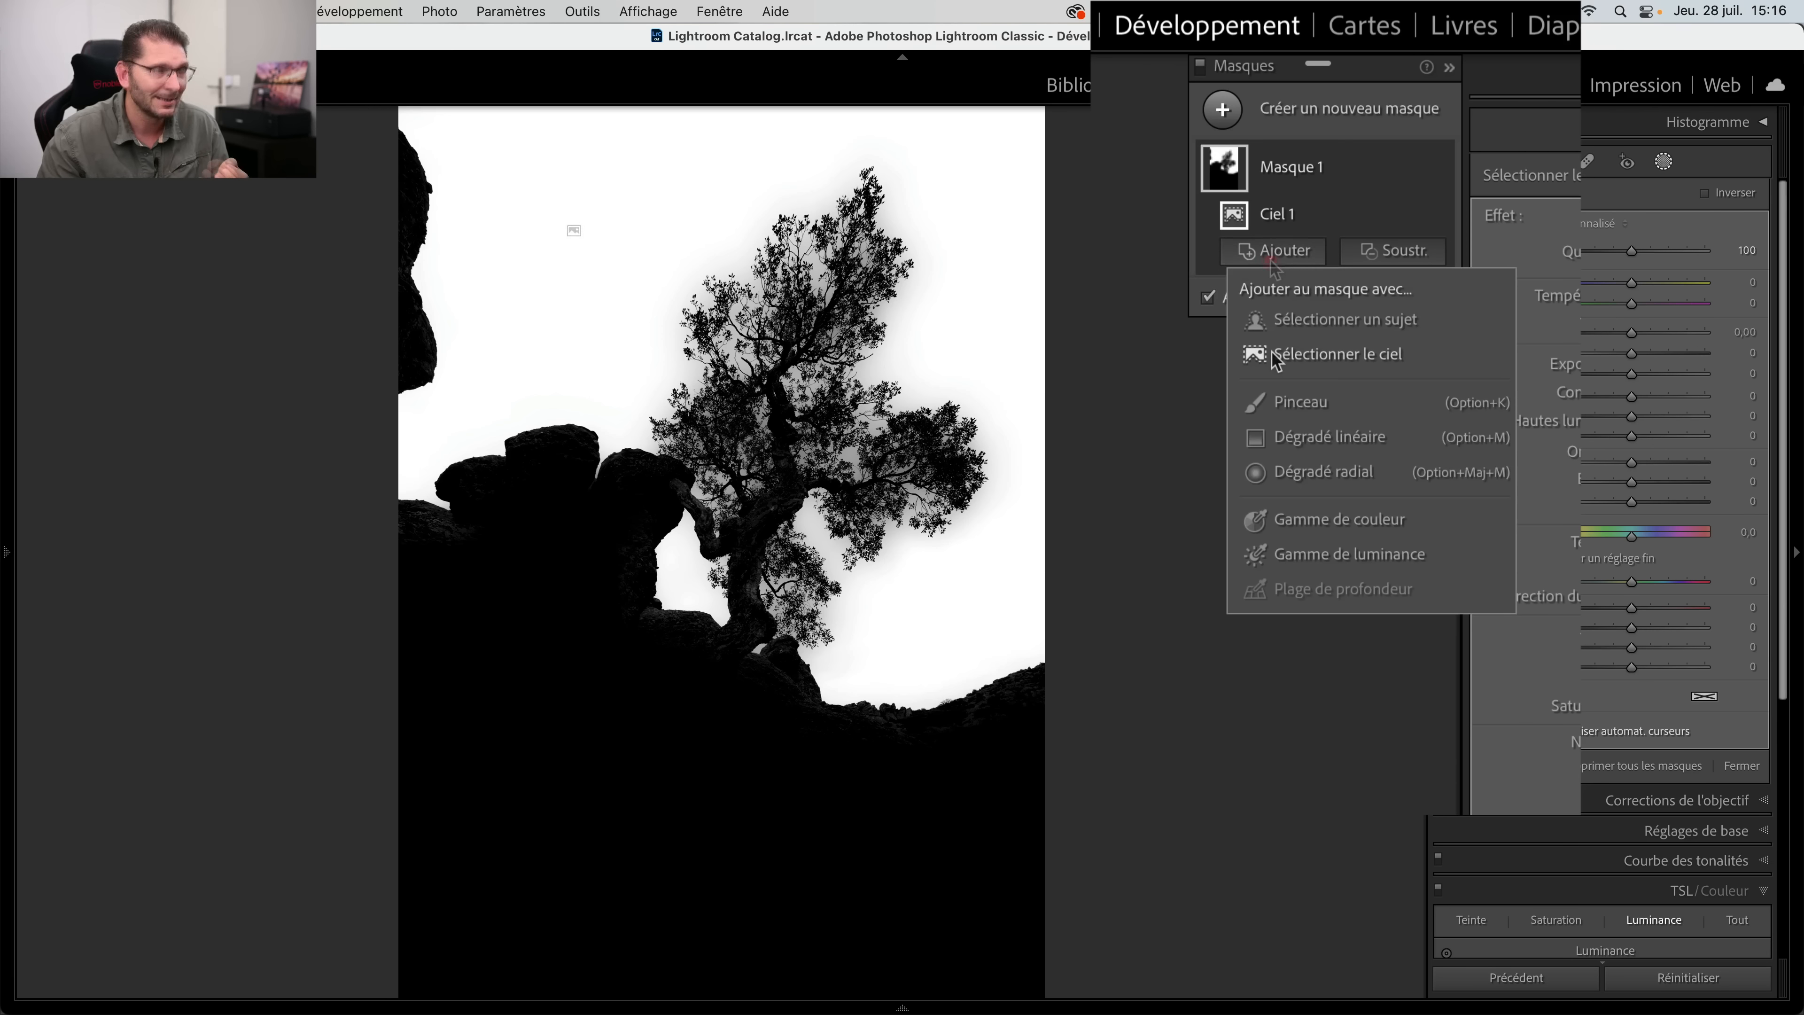
pyautogui.click(1273, 356)
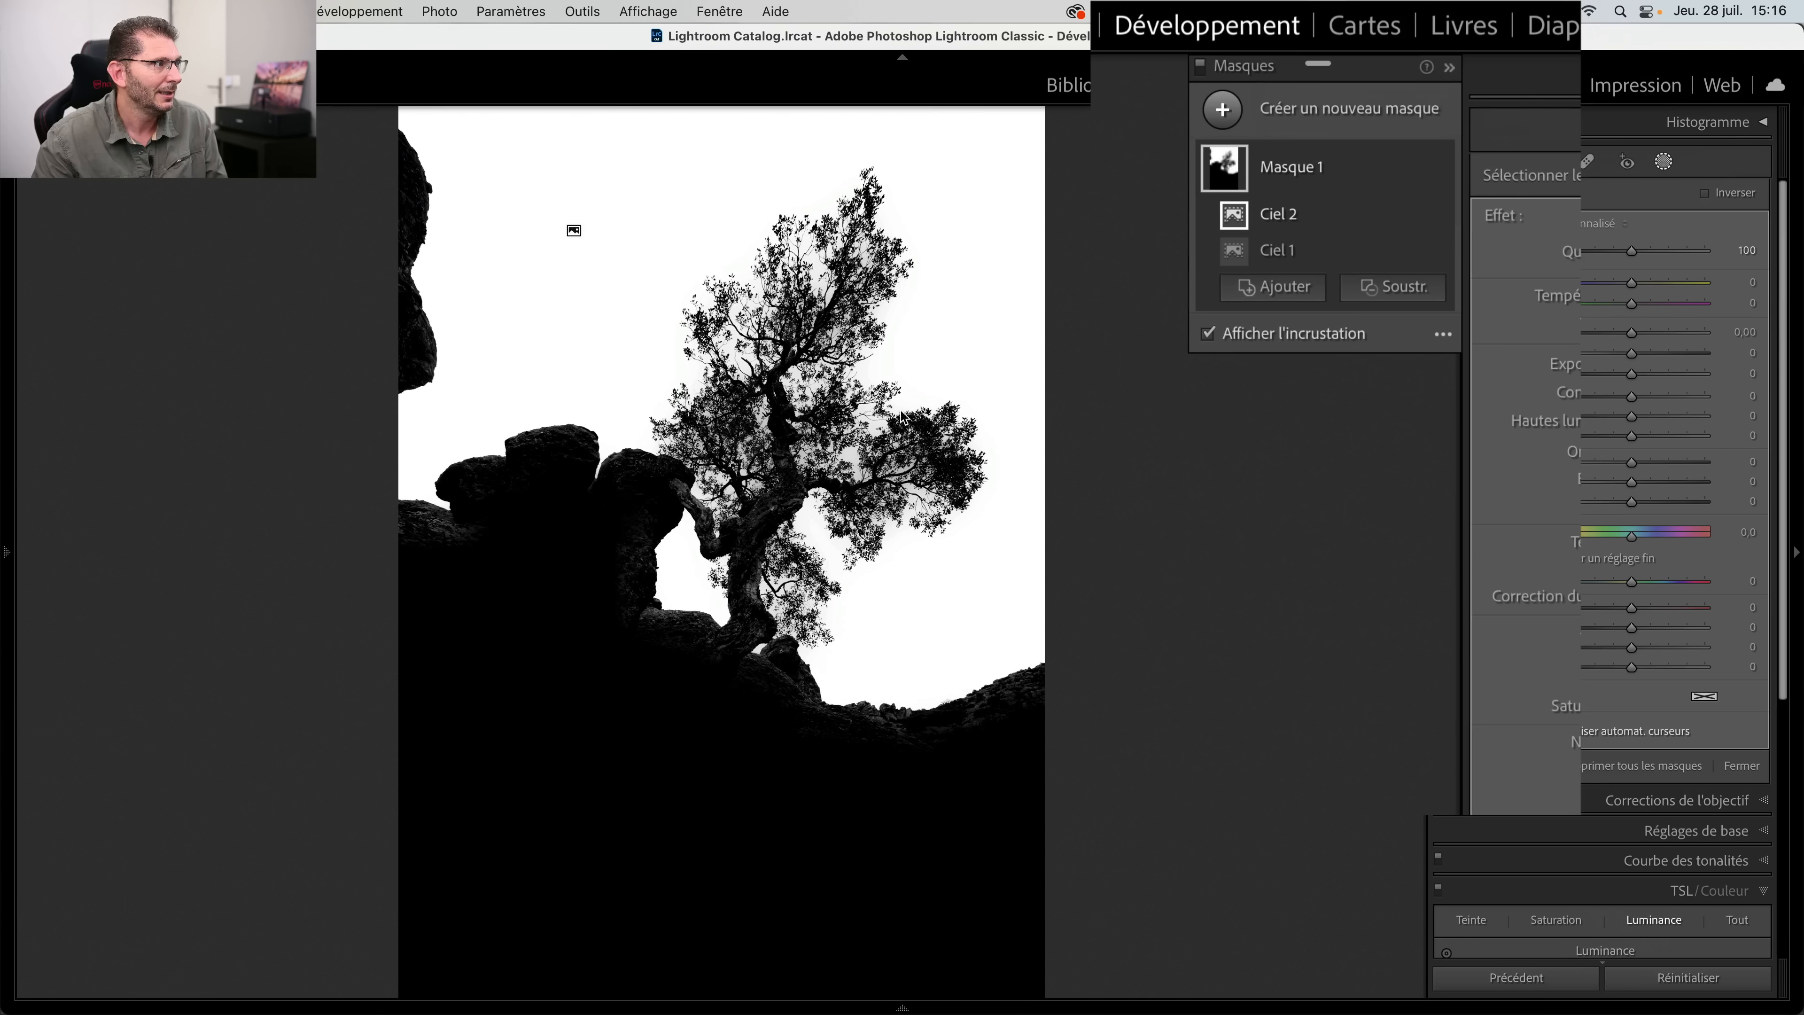
# Step: Compare the mask overlay with Ciel 2 turned off and on
pyautogui.click(1440, 216)
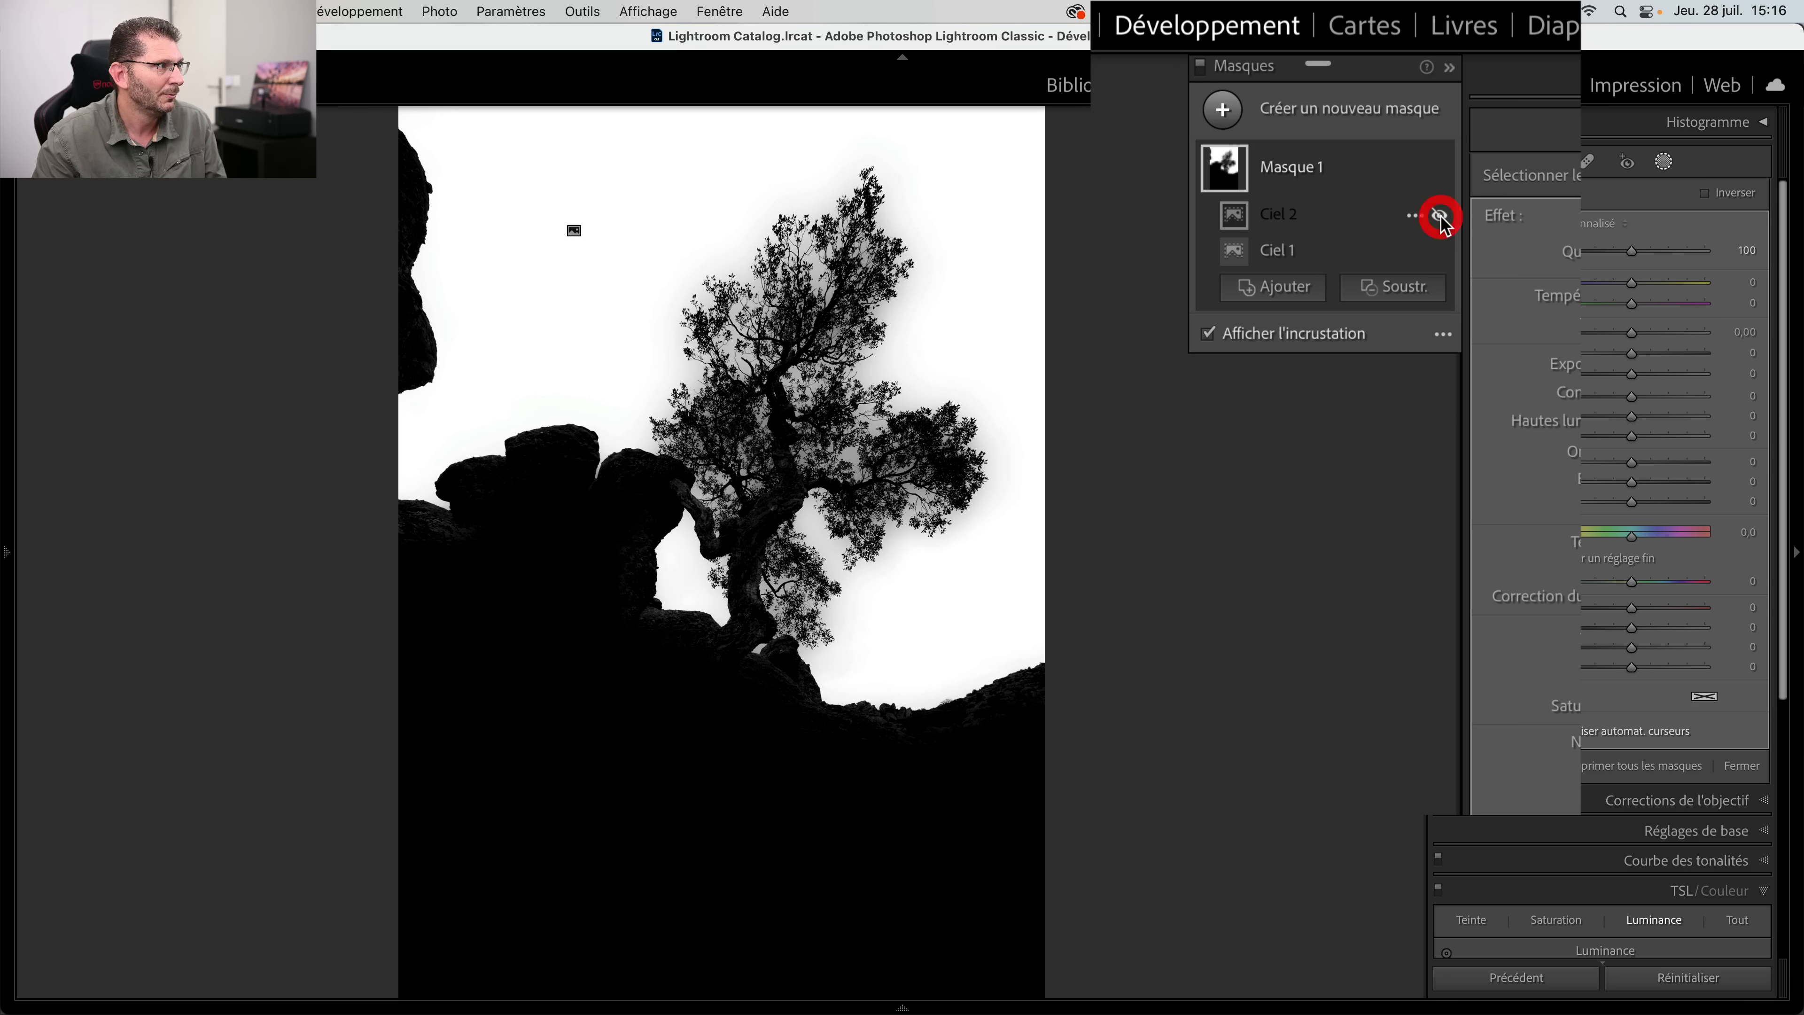
pyautogui.click(1440, 216)
pyautogui.click(1439, 216)
pyautogui.click(1439, 216)
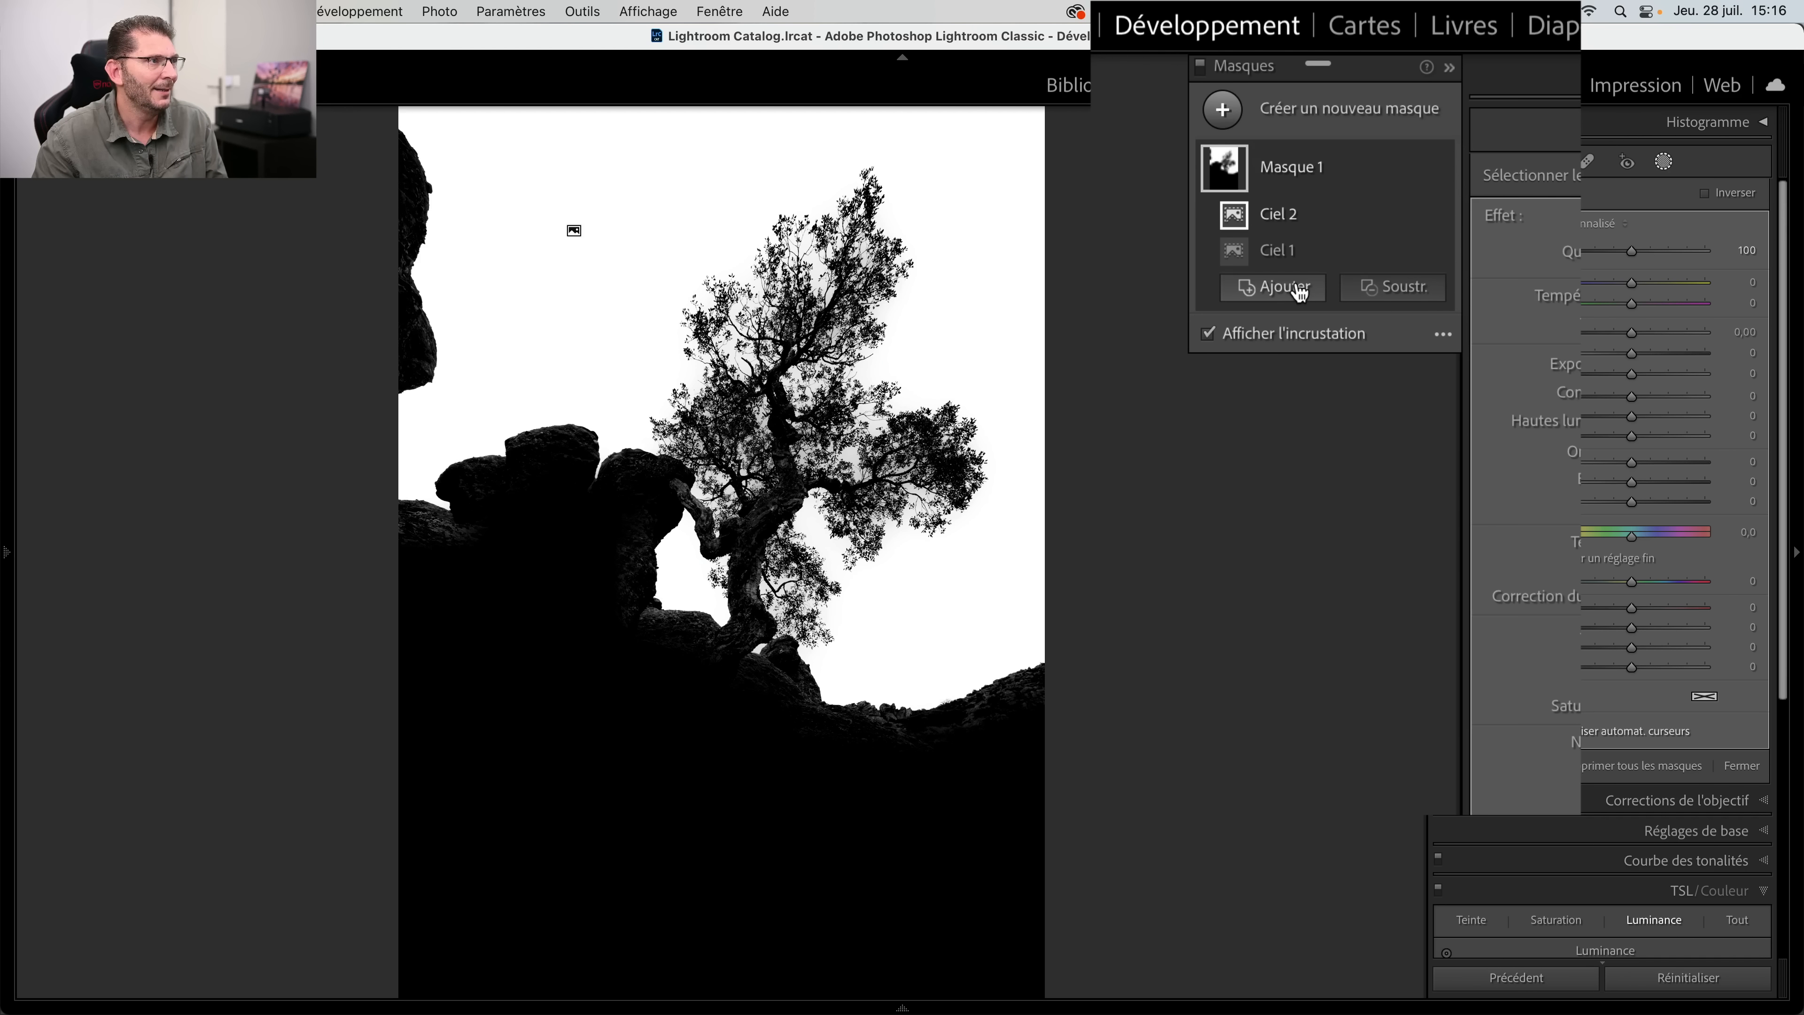
# Step: Add a third sky selection to Masque 1 and compare the overlay with it off and on
pyautogui.click(1299, 288)
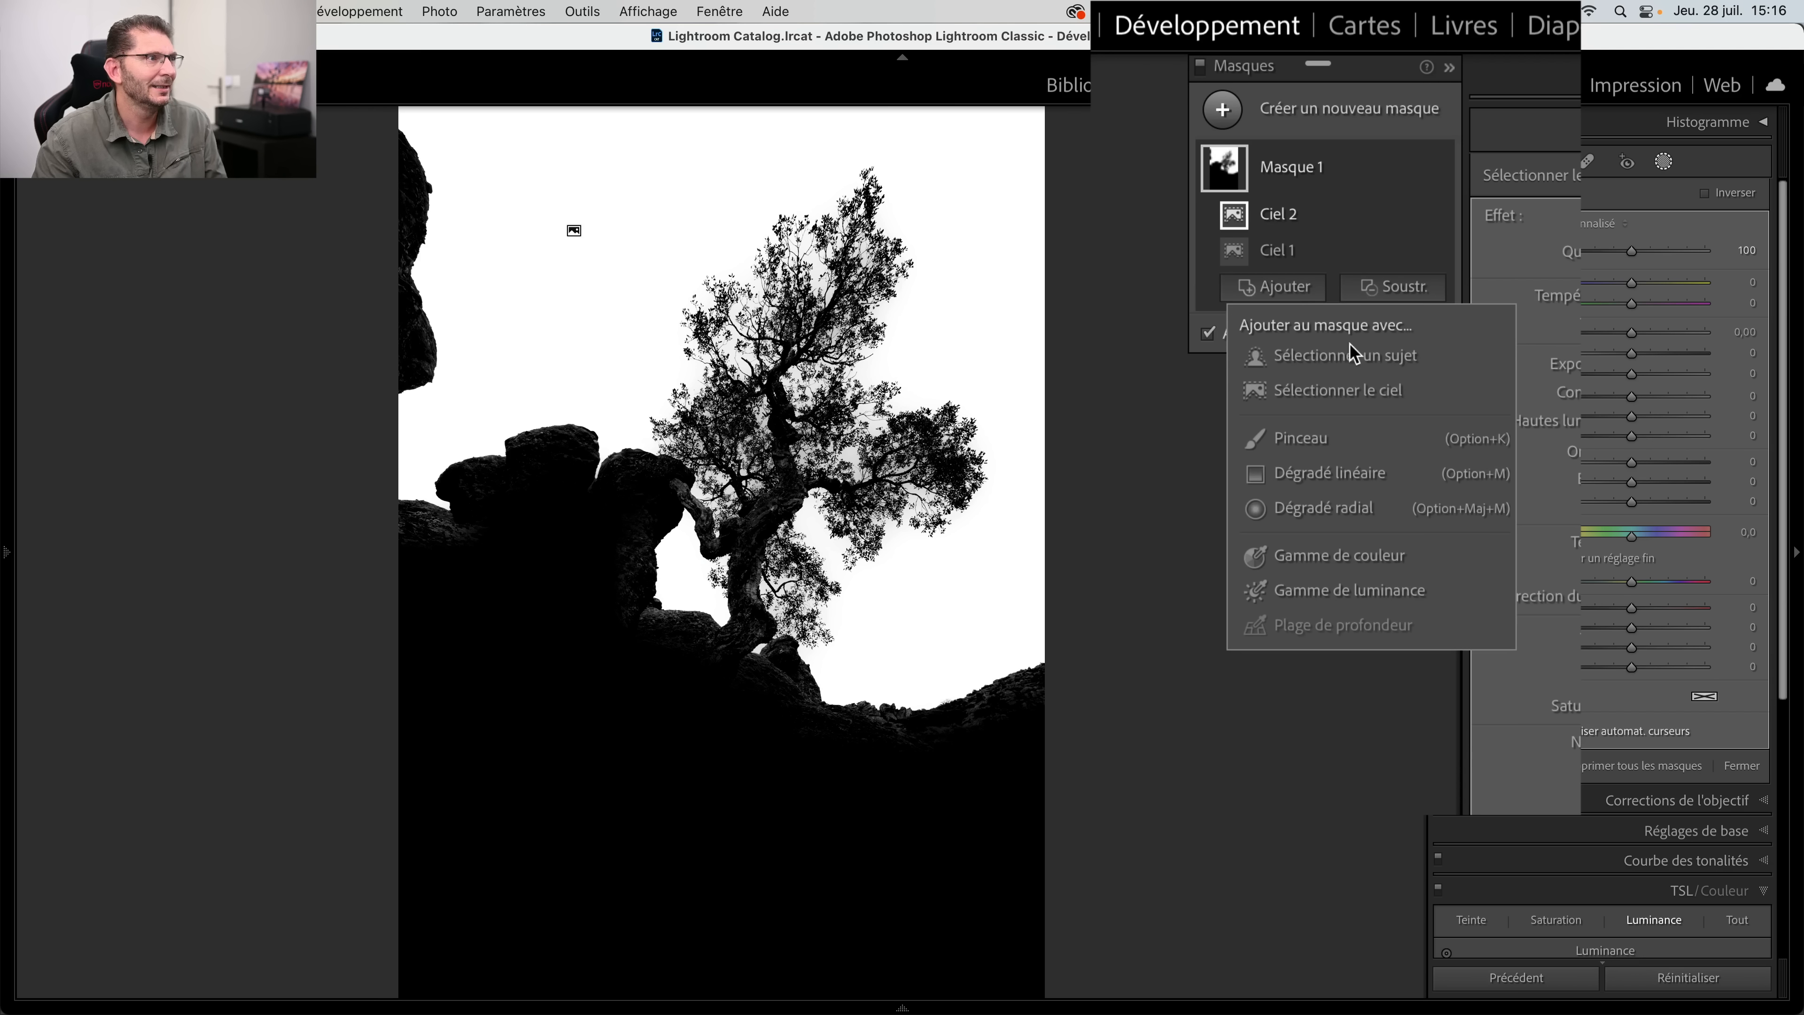
pyautogui.click(1347, 392)
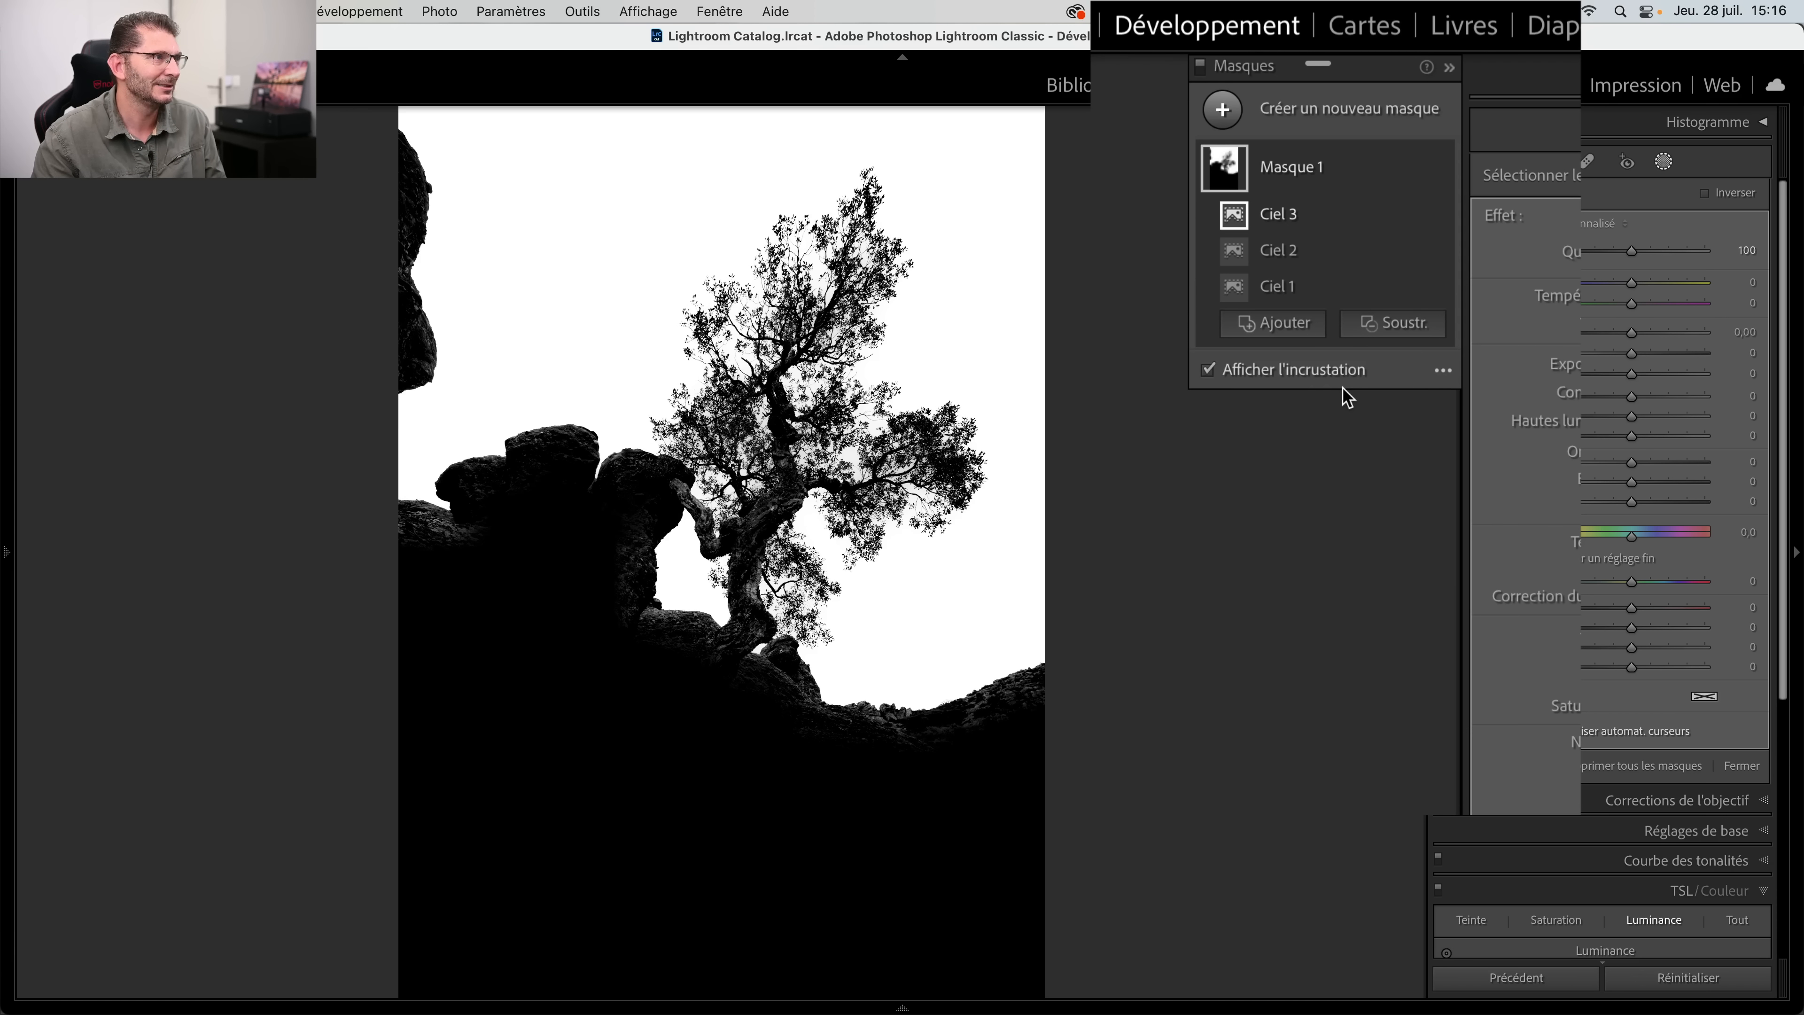
pyautogui.click(1440, 215)
pyautogui.click(1440, 216)
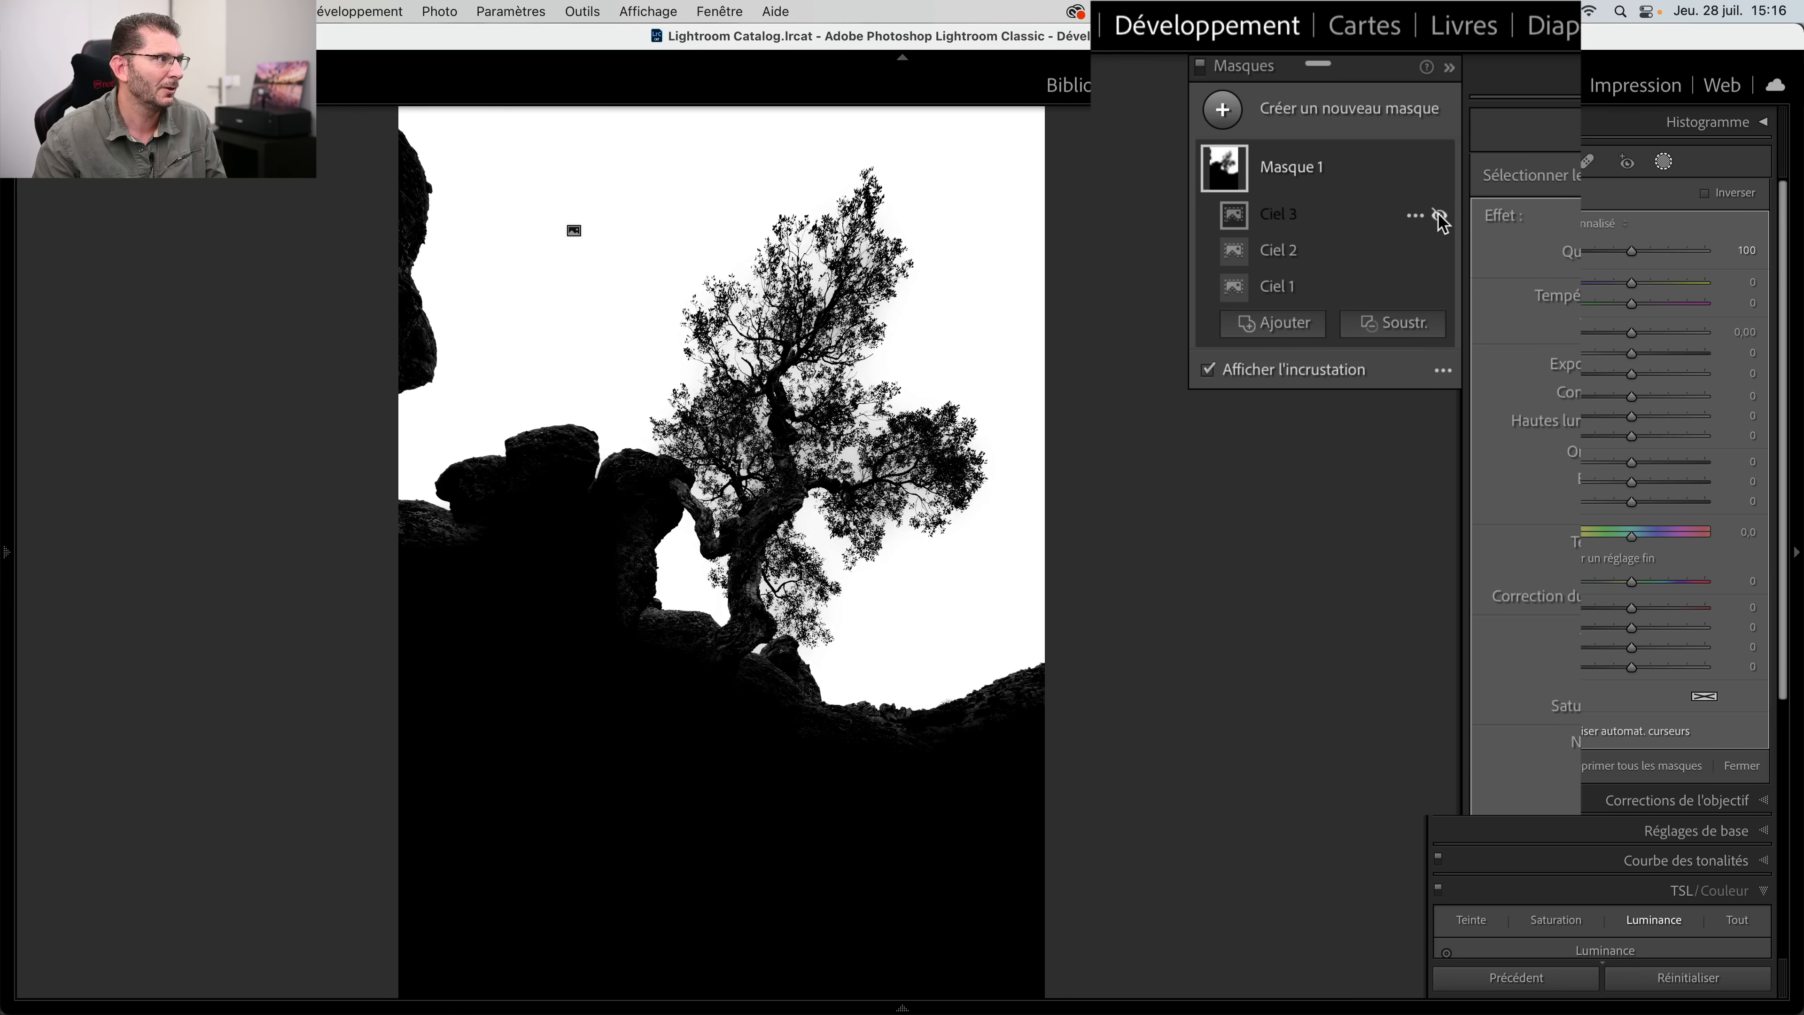
pyautogui.click(1439, 215)
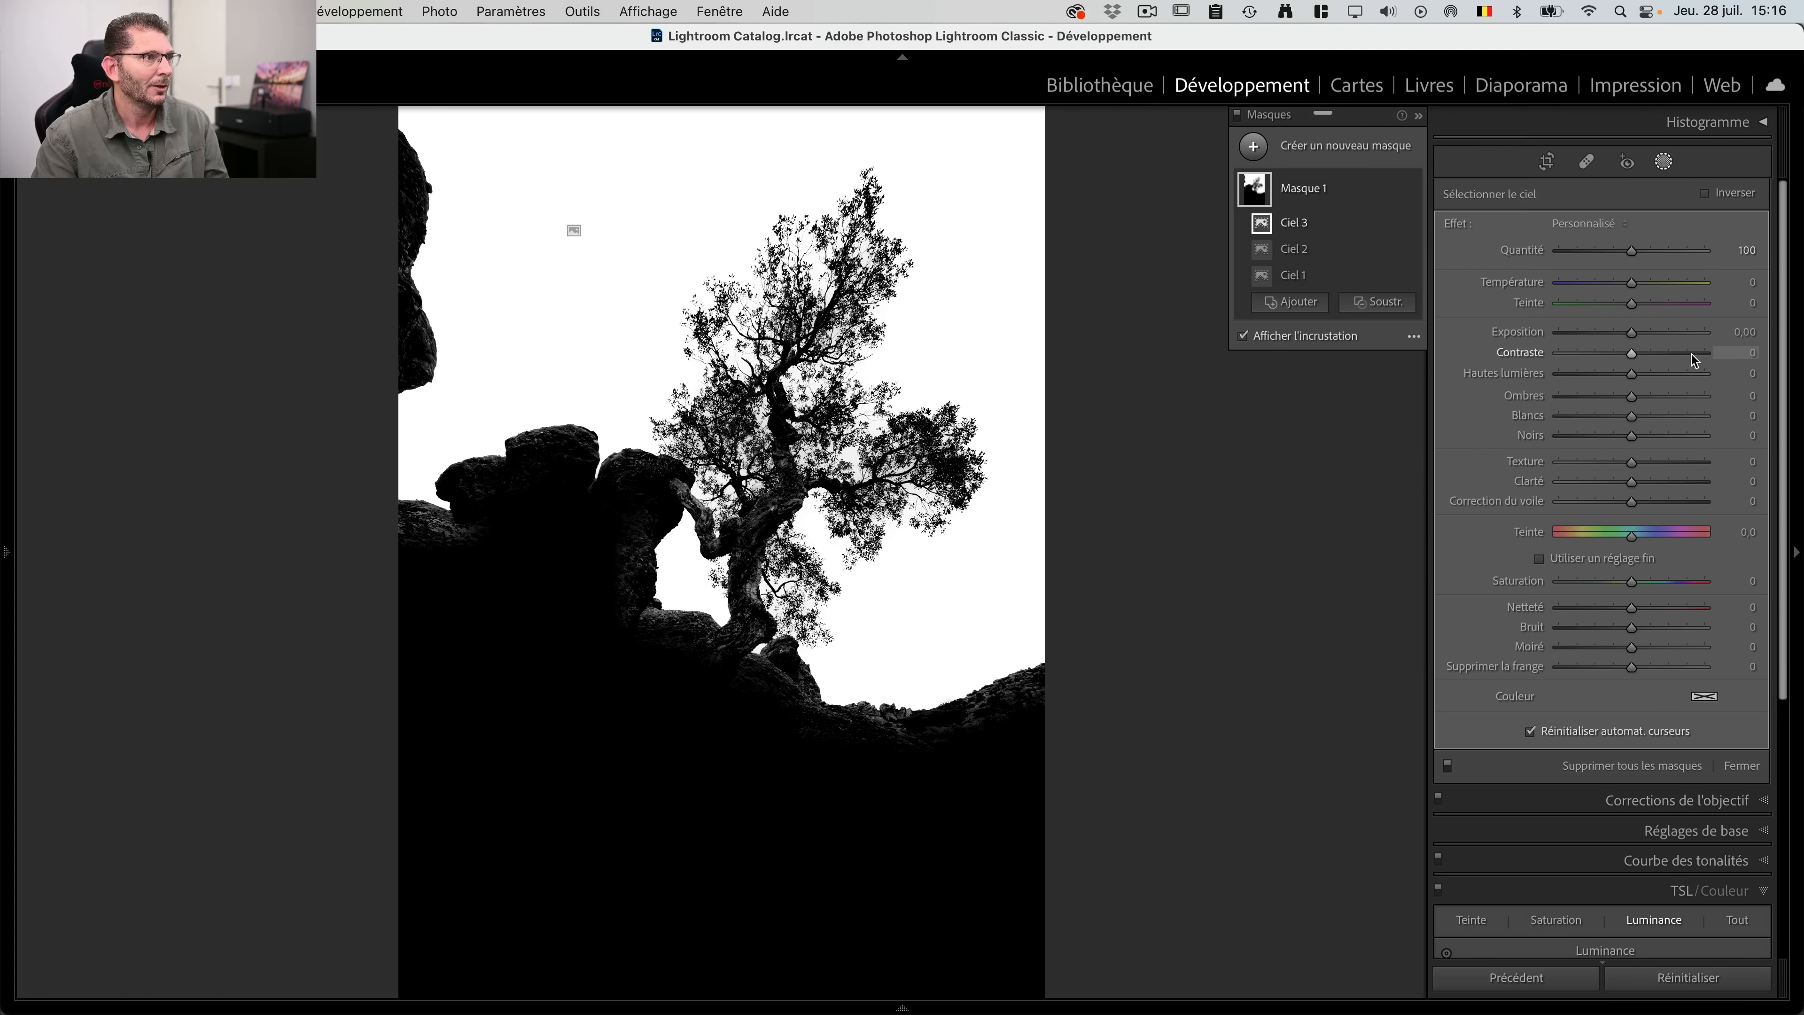
# Step: Lower the exposure of Masque 1 to -1.77 while viewing the photo, and turn the mask overlay back on
pyautogui.press('o')
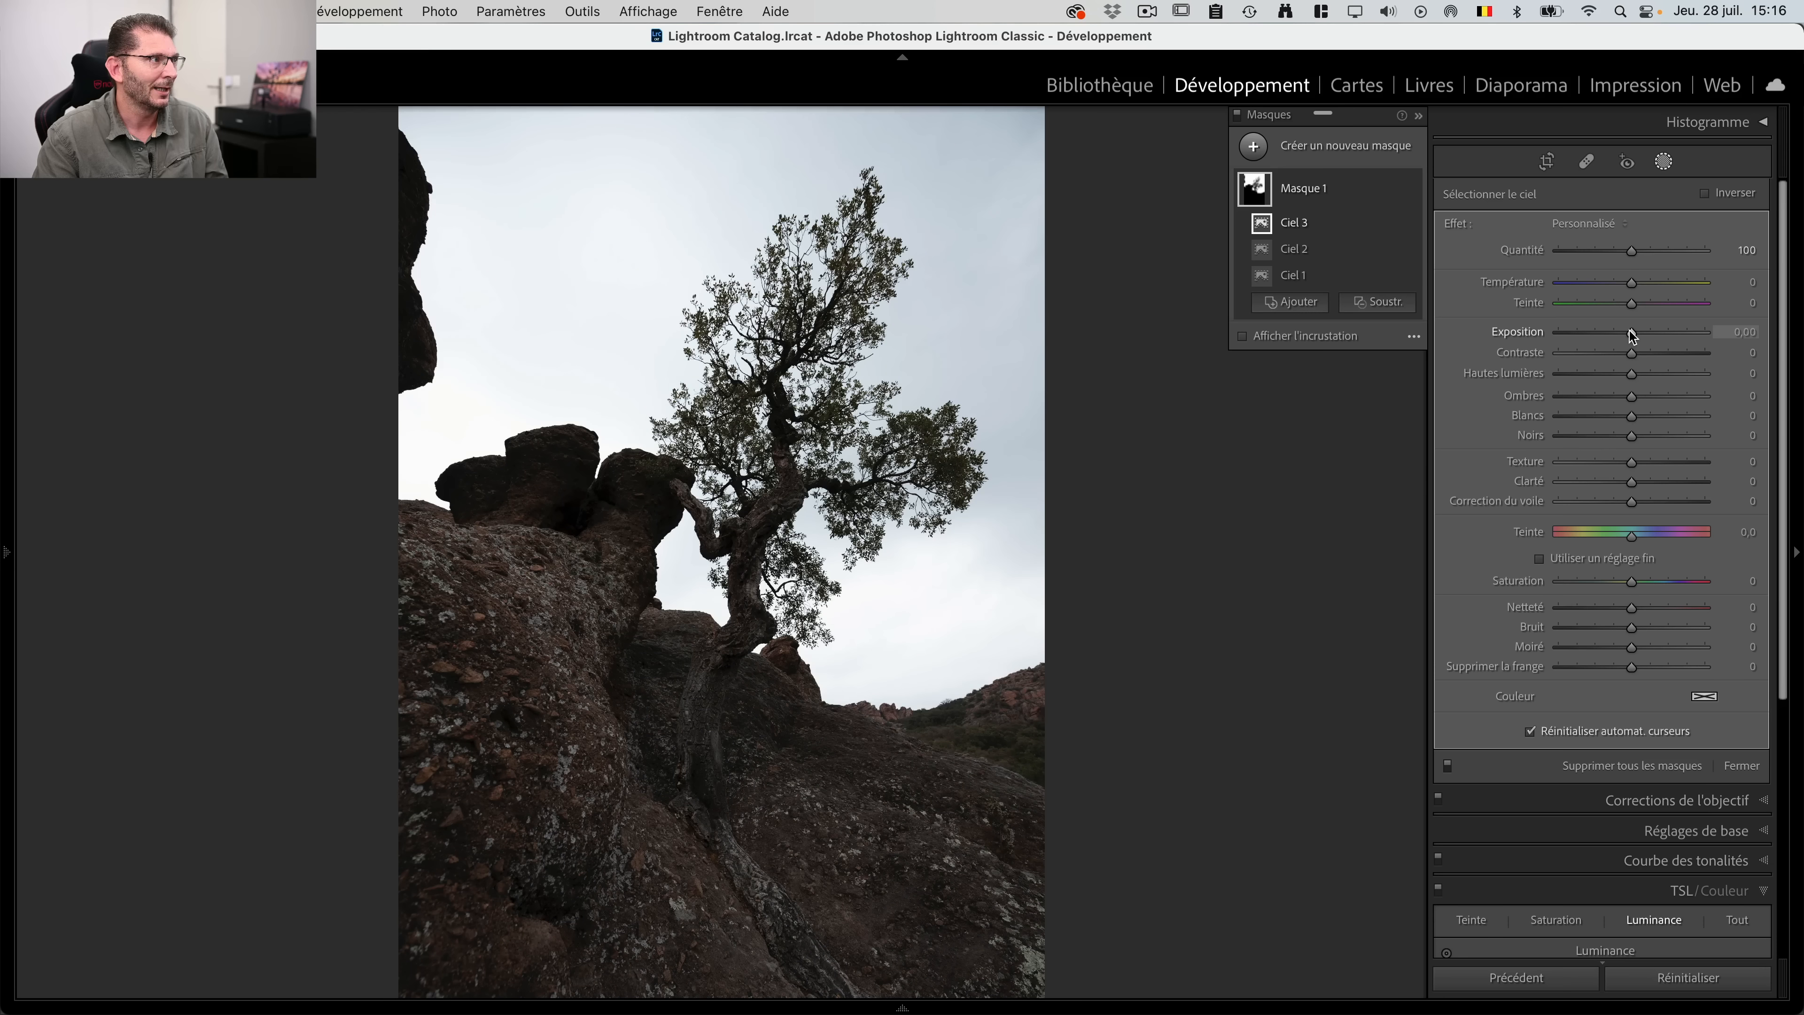
pyautogui.moveTo(1634, 337); pyautogui.dragTo(1603, 336)
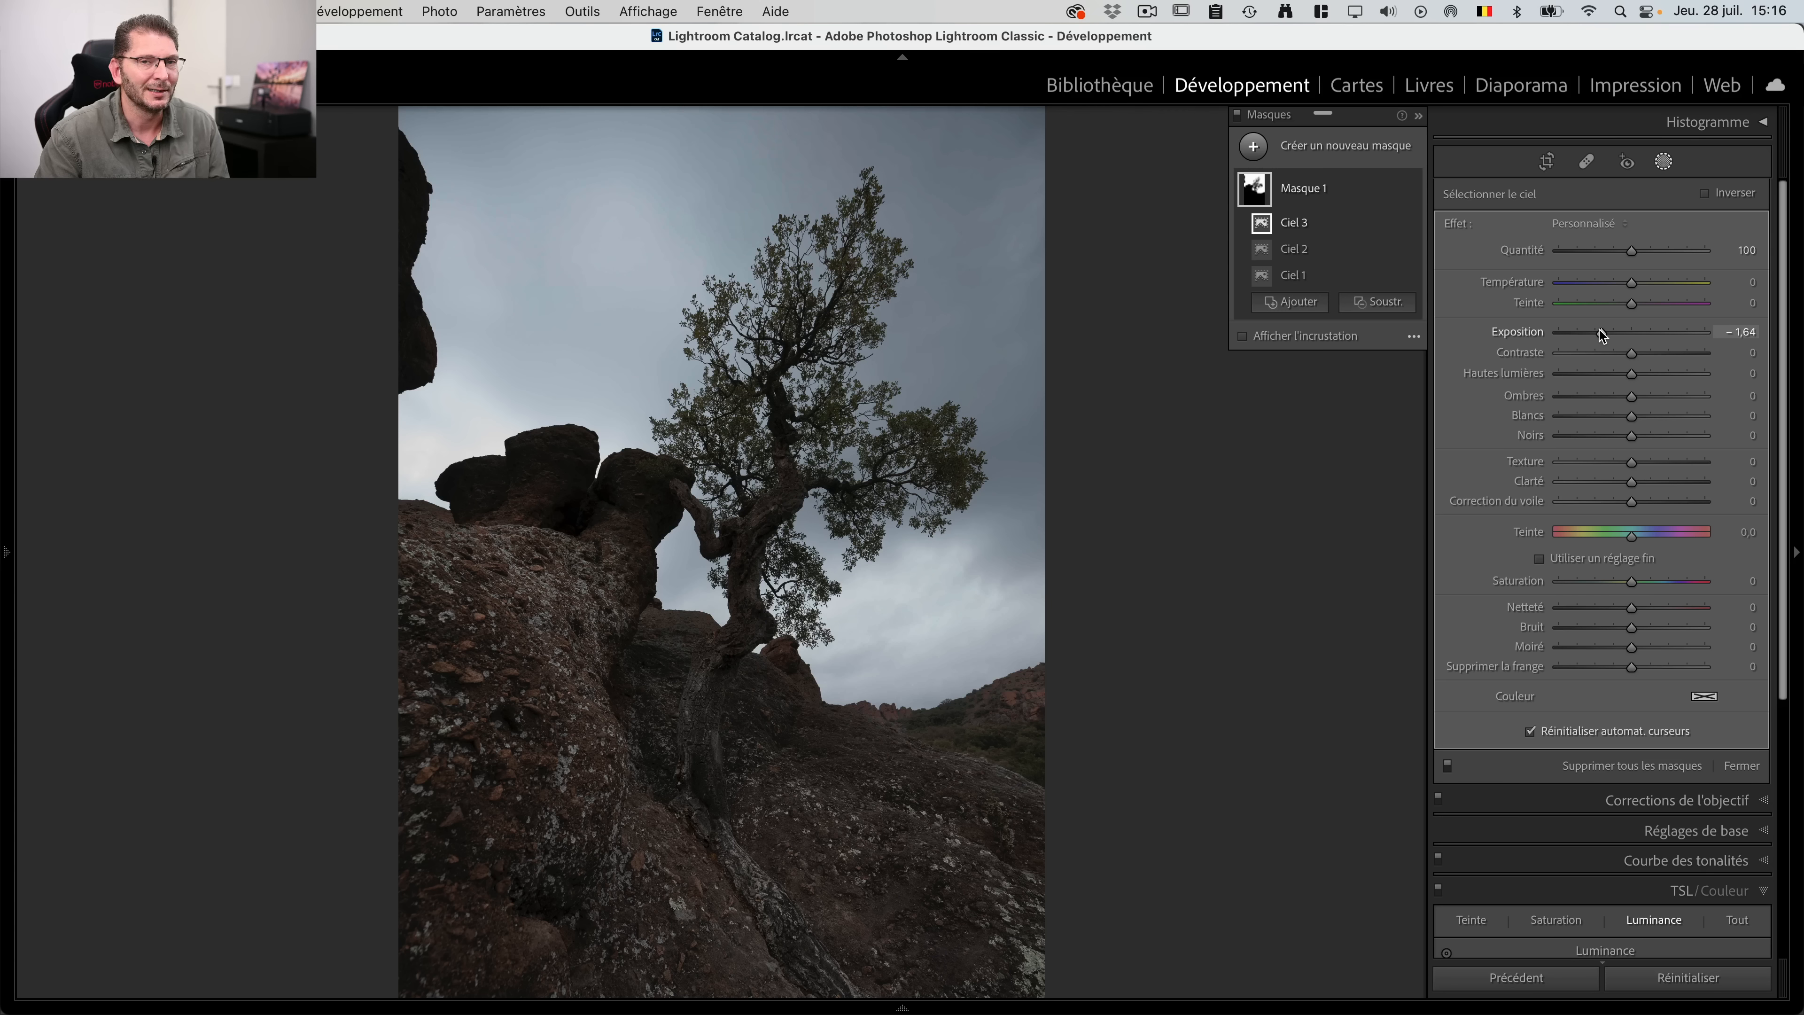
pyautogui.moveTo(1602, 335); pyautogui.dragTo(1601, 335)
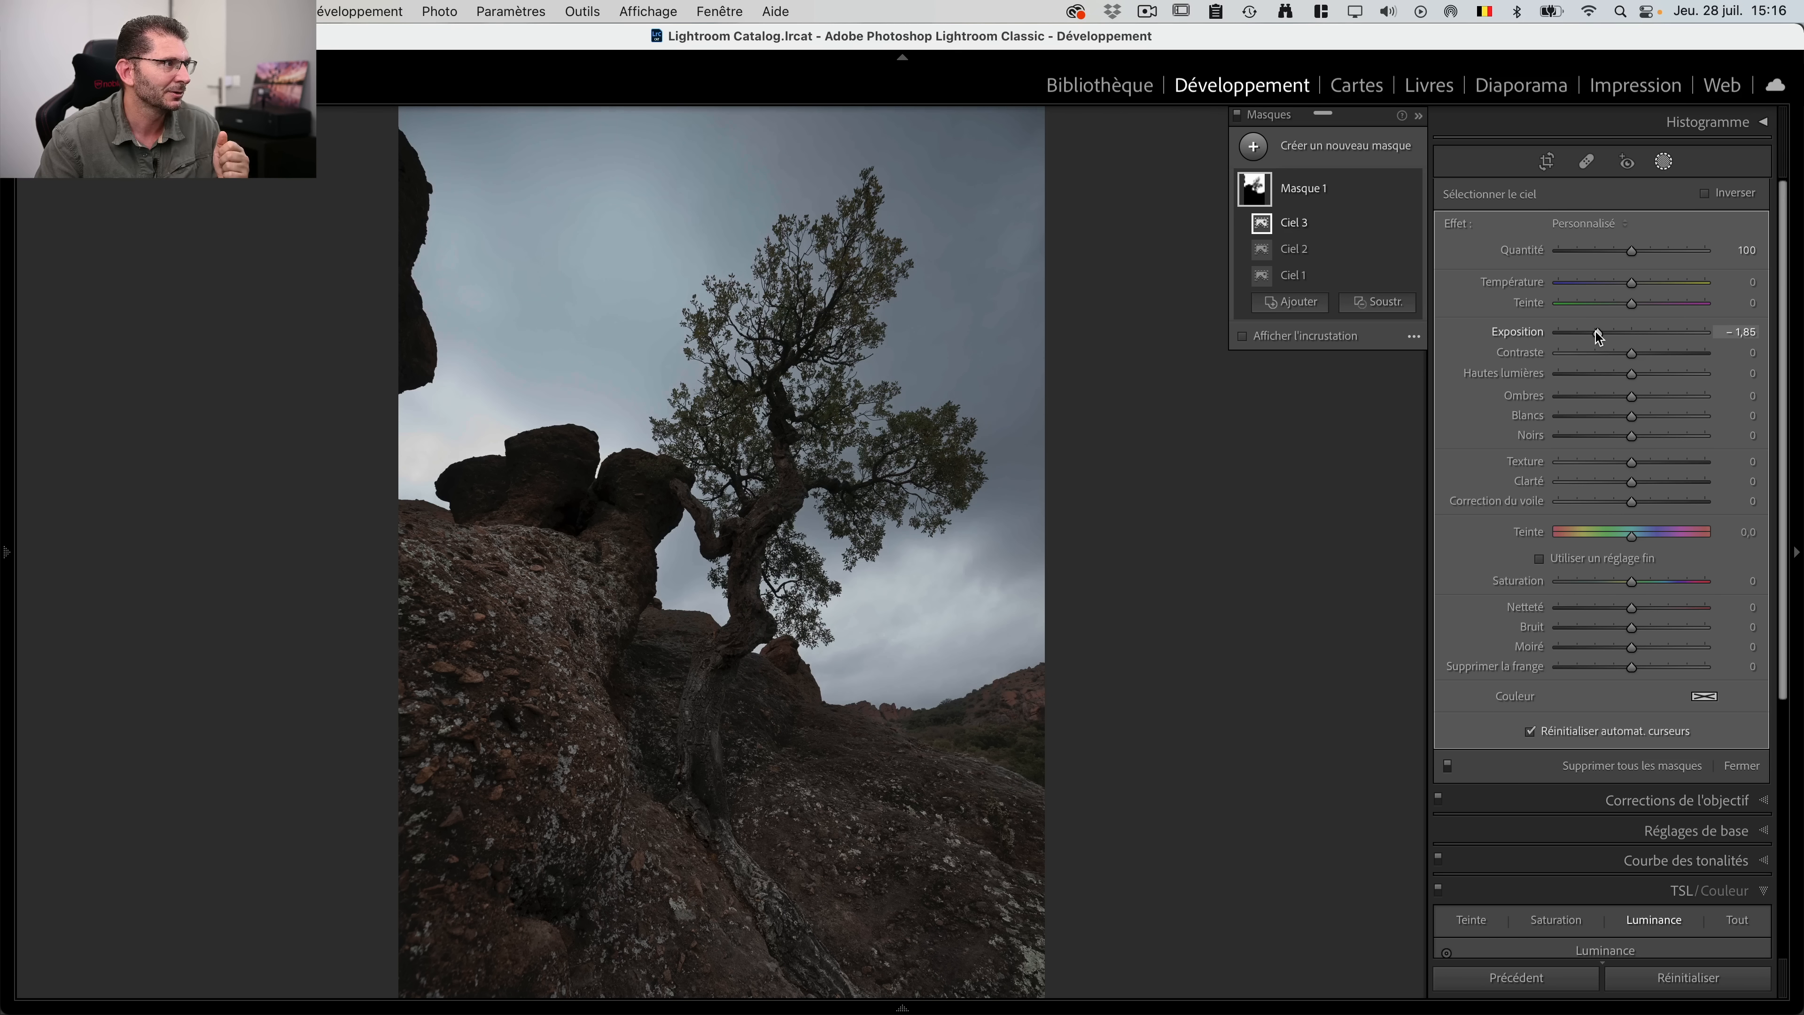
pyautogui.moveTo(1601, 336); pyautogui.dragTo(1600, 337)
pyautogui.press('o')
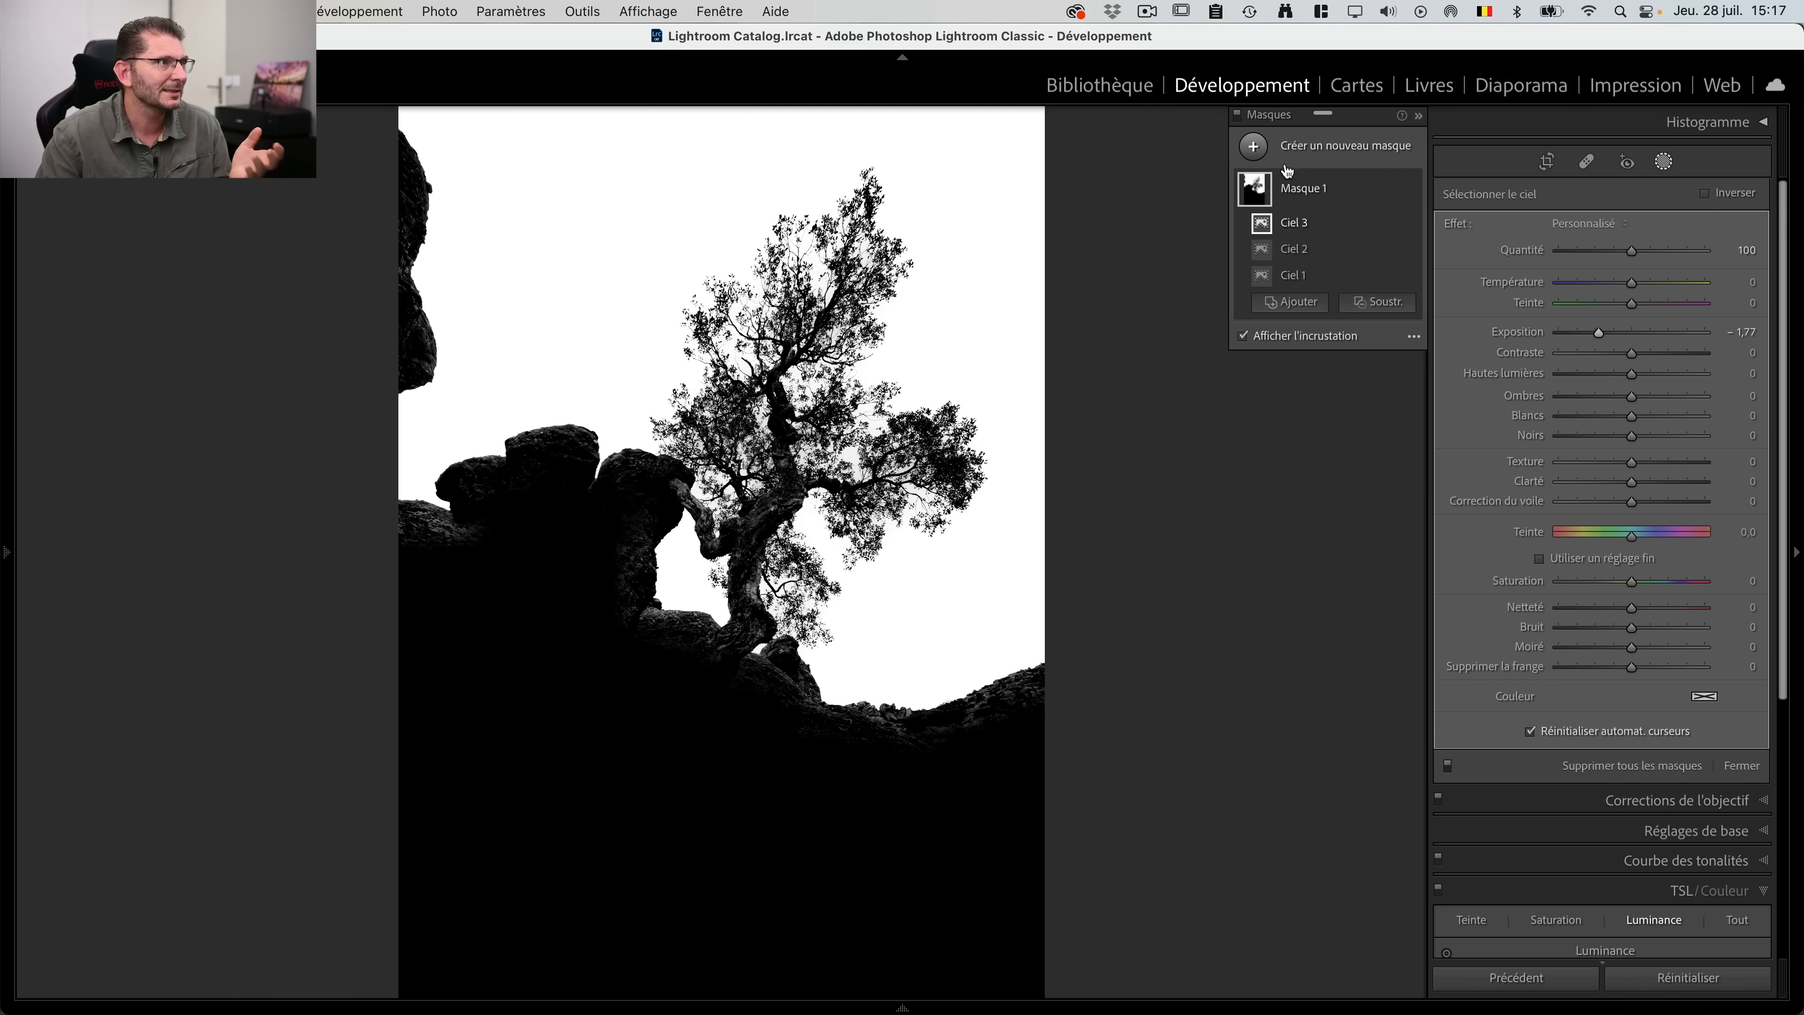
# Step: Try a separate subject selection mask on the tree with Masque 1 turned off, and delete it
pyautogui.click(1344, 190)
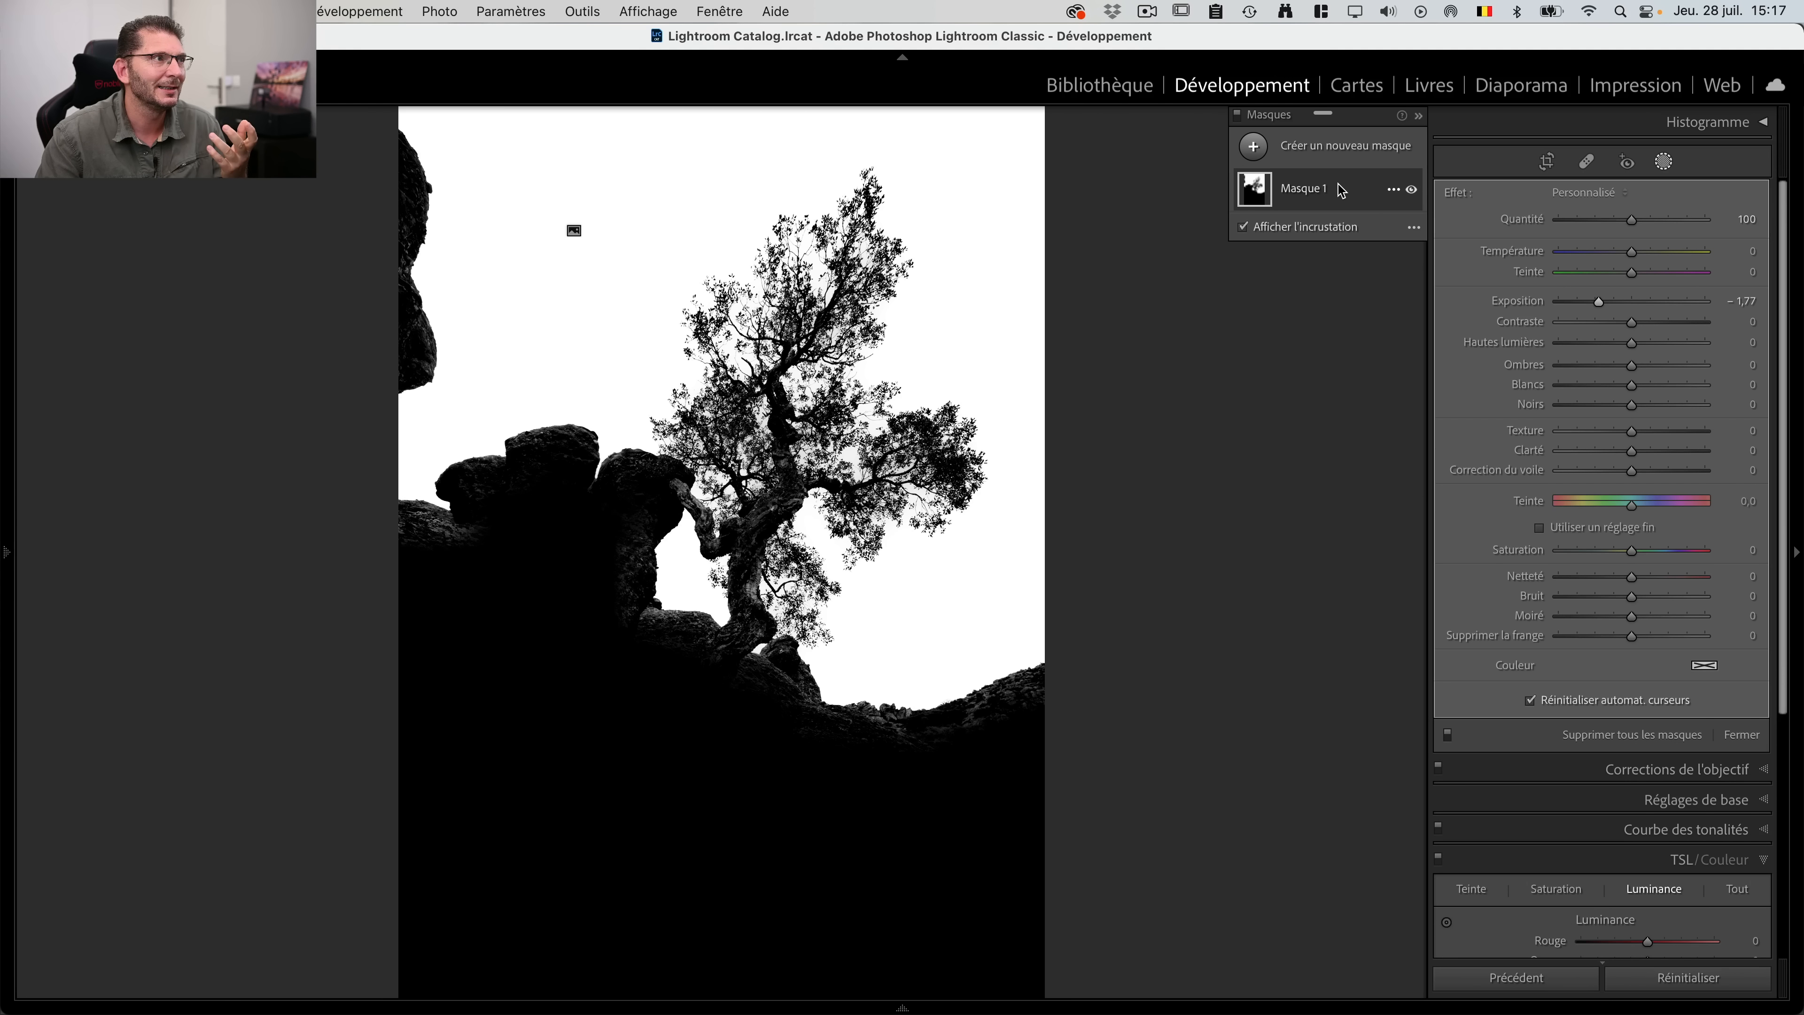
pyautogui.click(1411, 190)
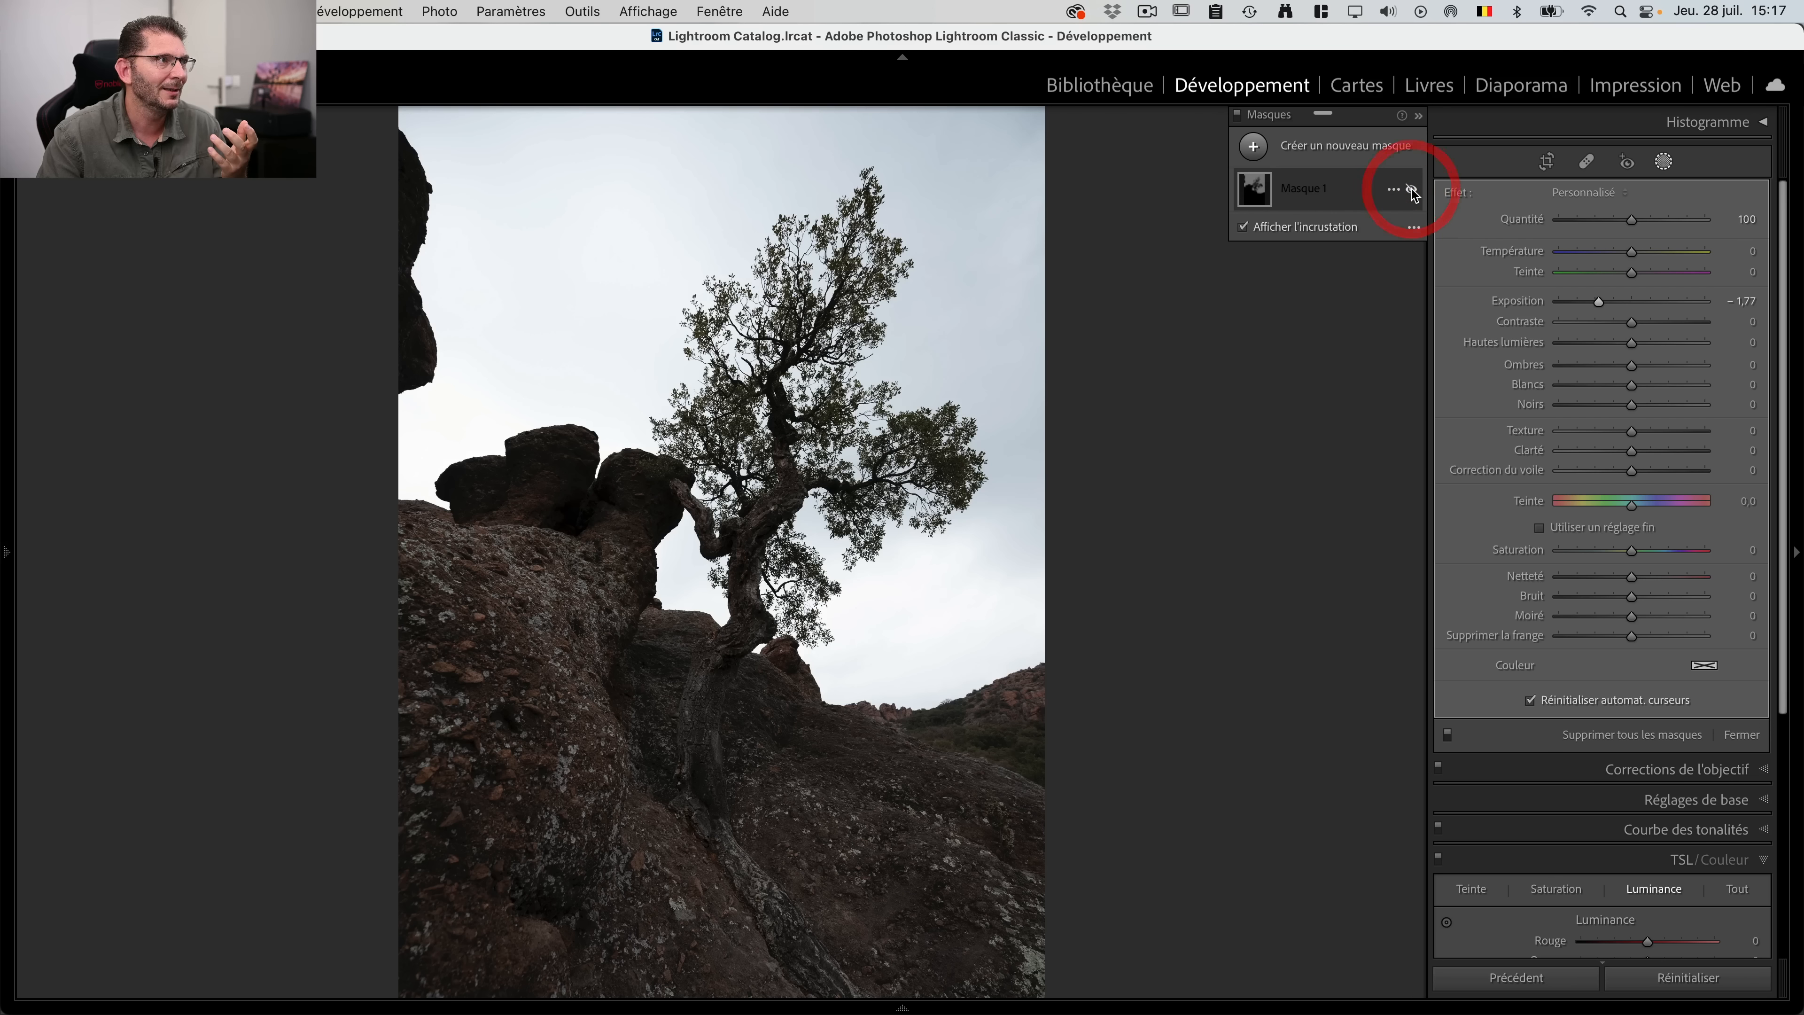
pyautogui.click(1259, 146)
pyautogui.click(1367, 189)
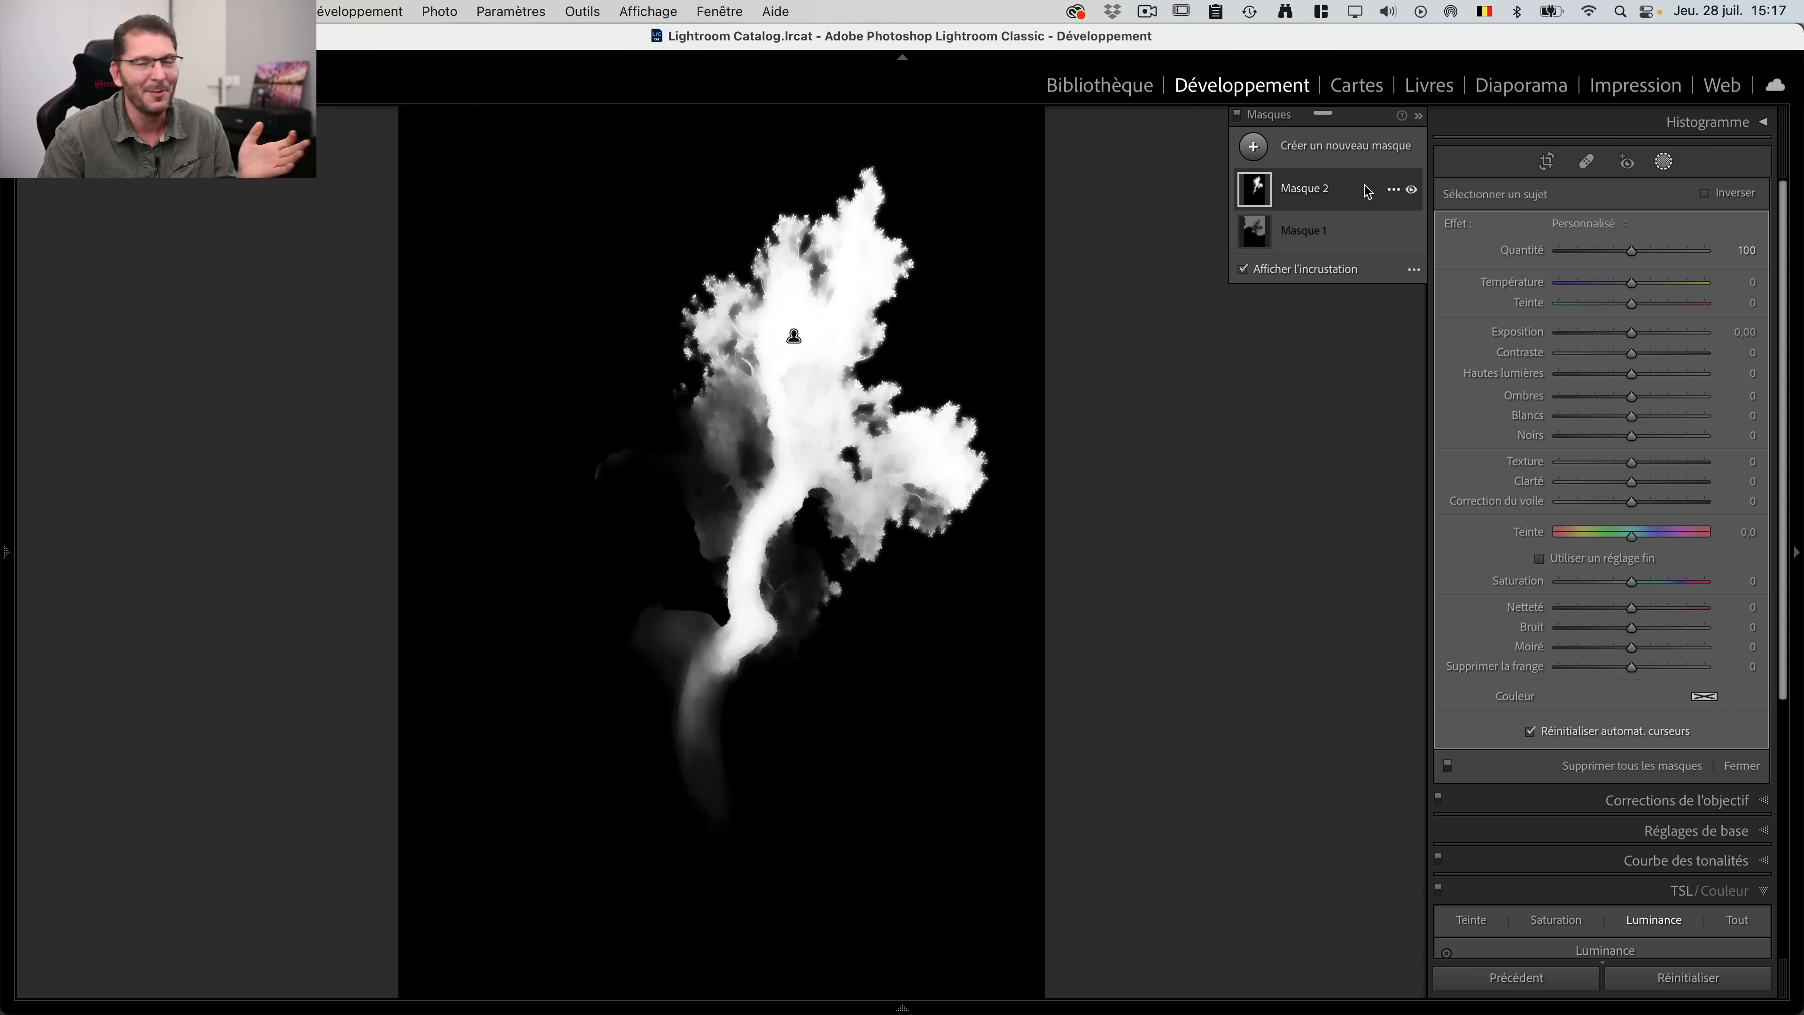
pyautogui.press('BackSpace')
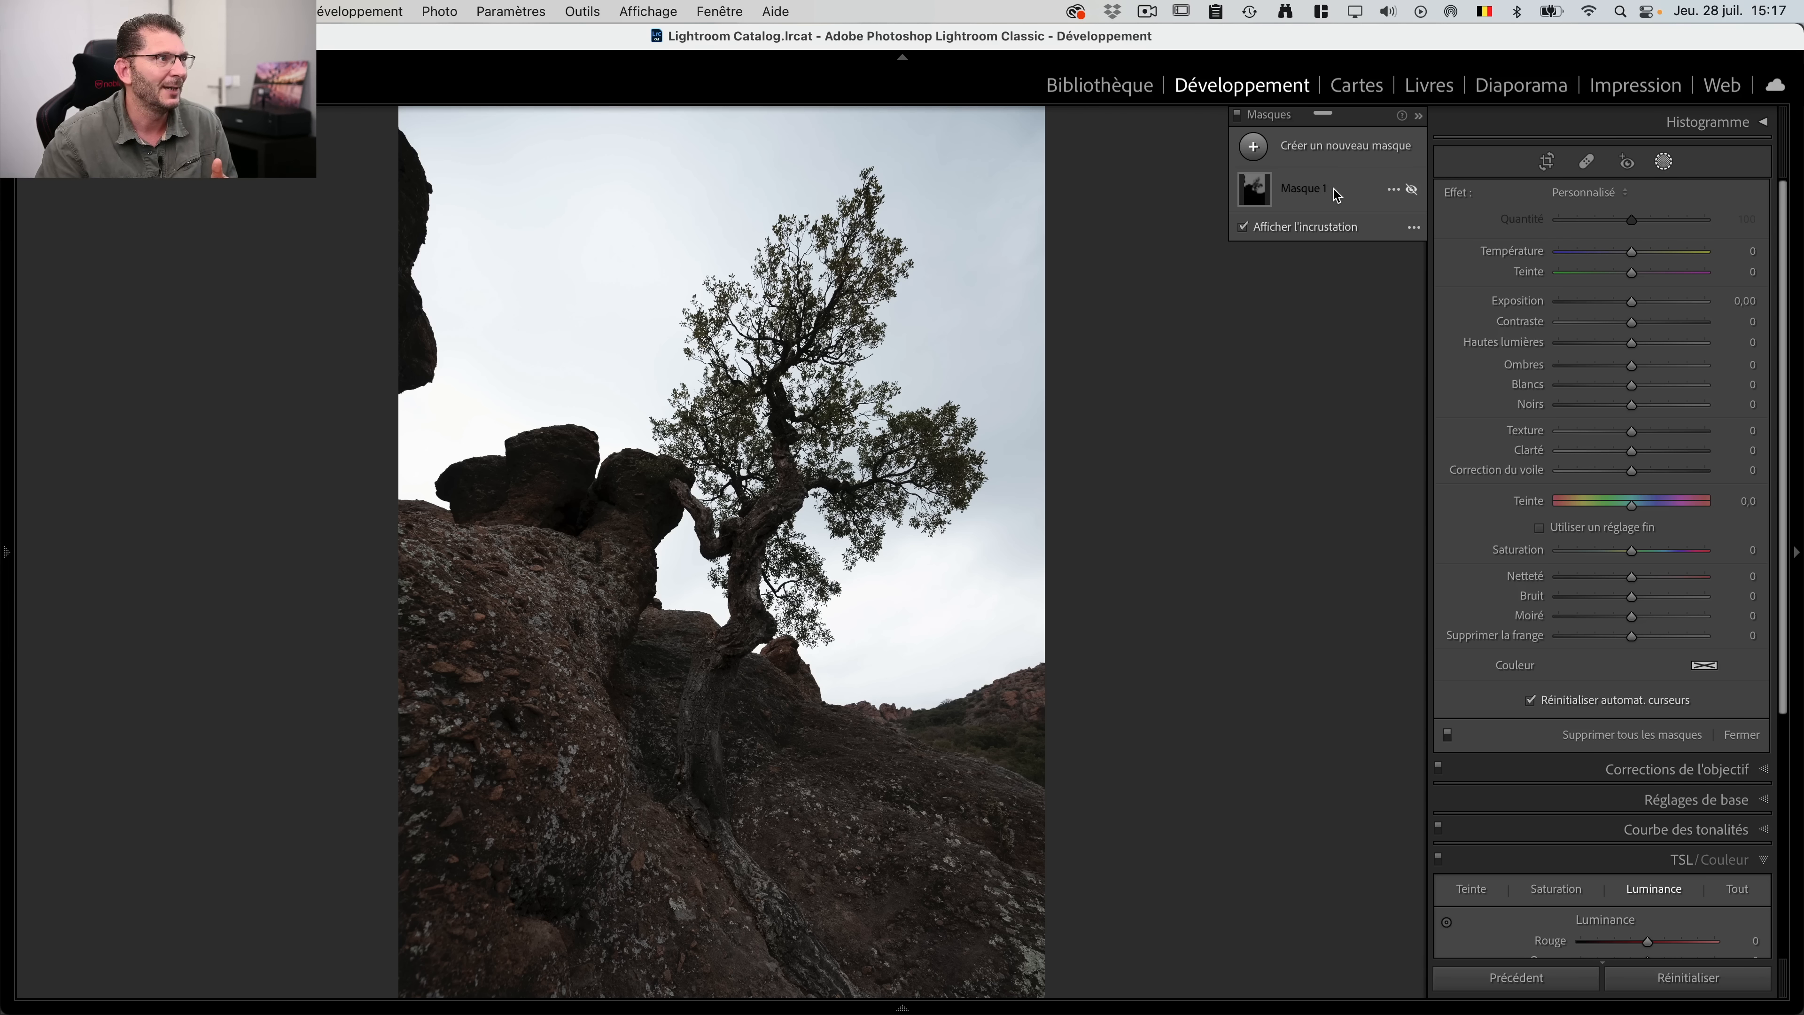
pyautogui.click(1337, 196)
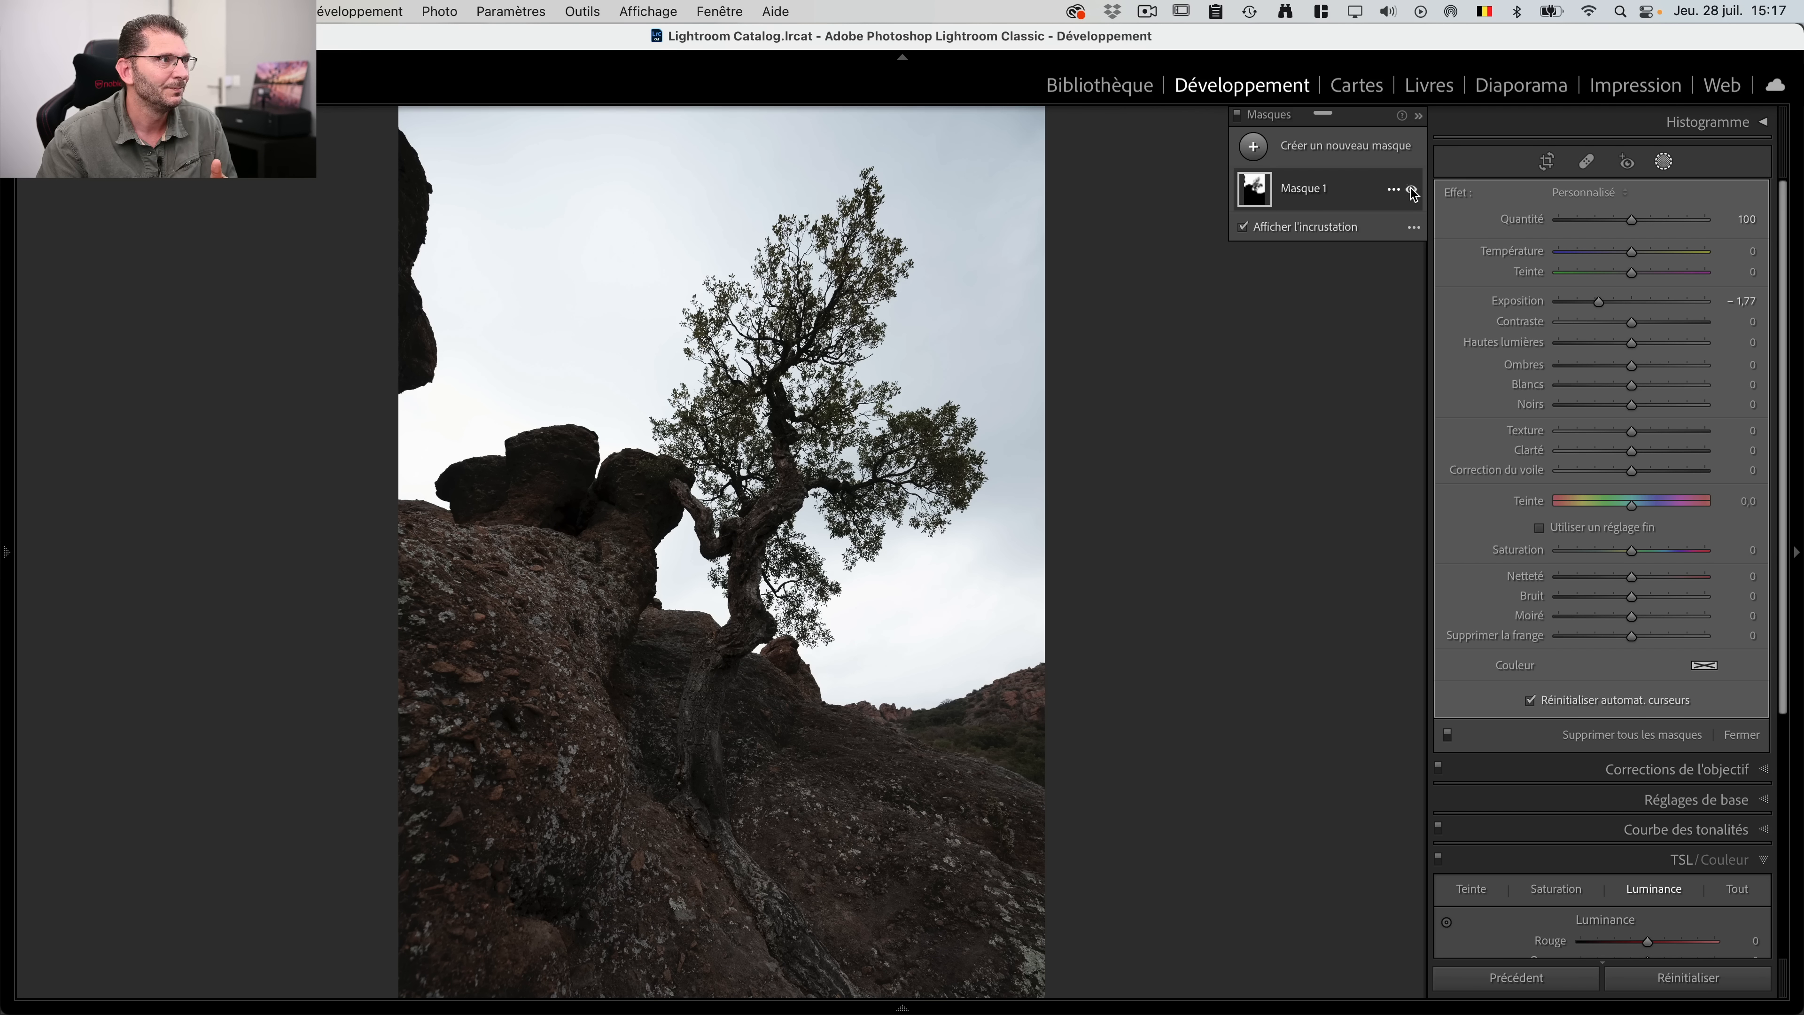
# Step: Subtract the hillside at the photo's right edge from Masque 1 using a size 7 brush with automatic masking
pyautogui.click(1302, 189)
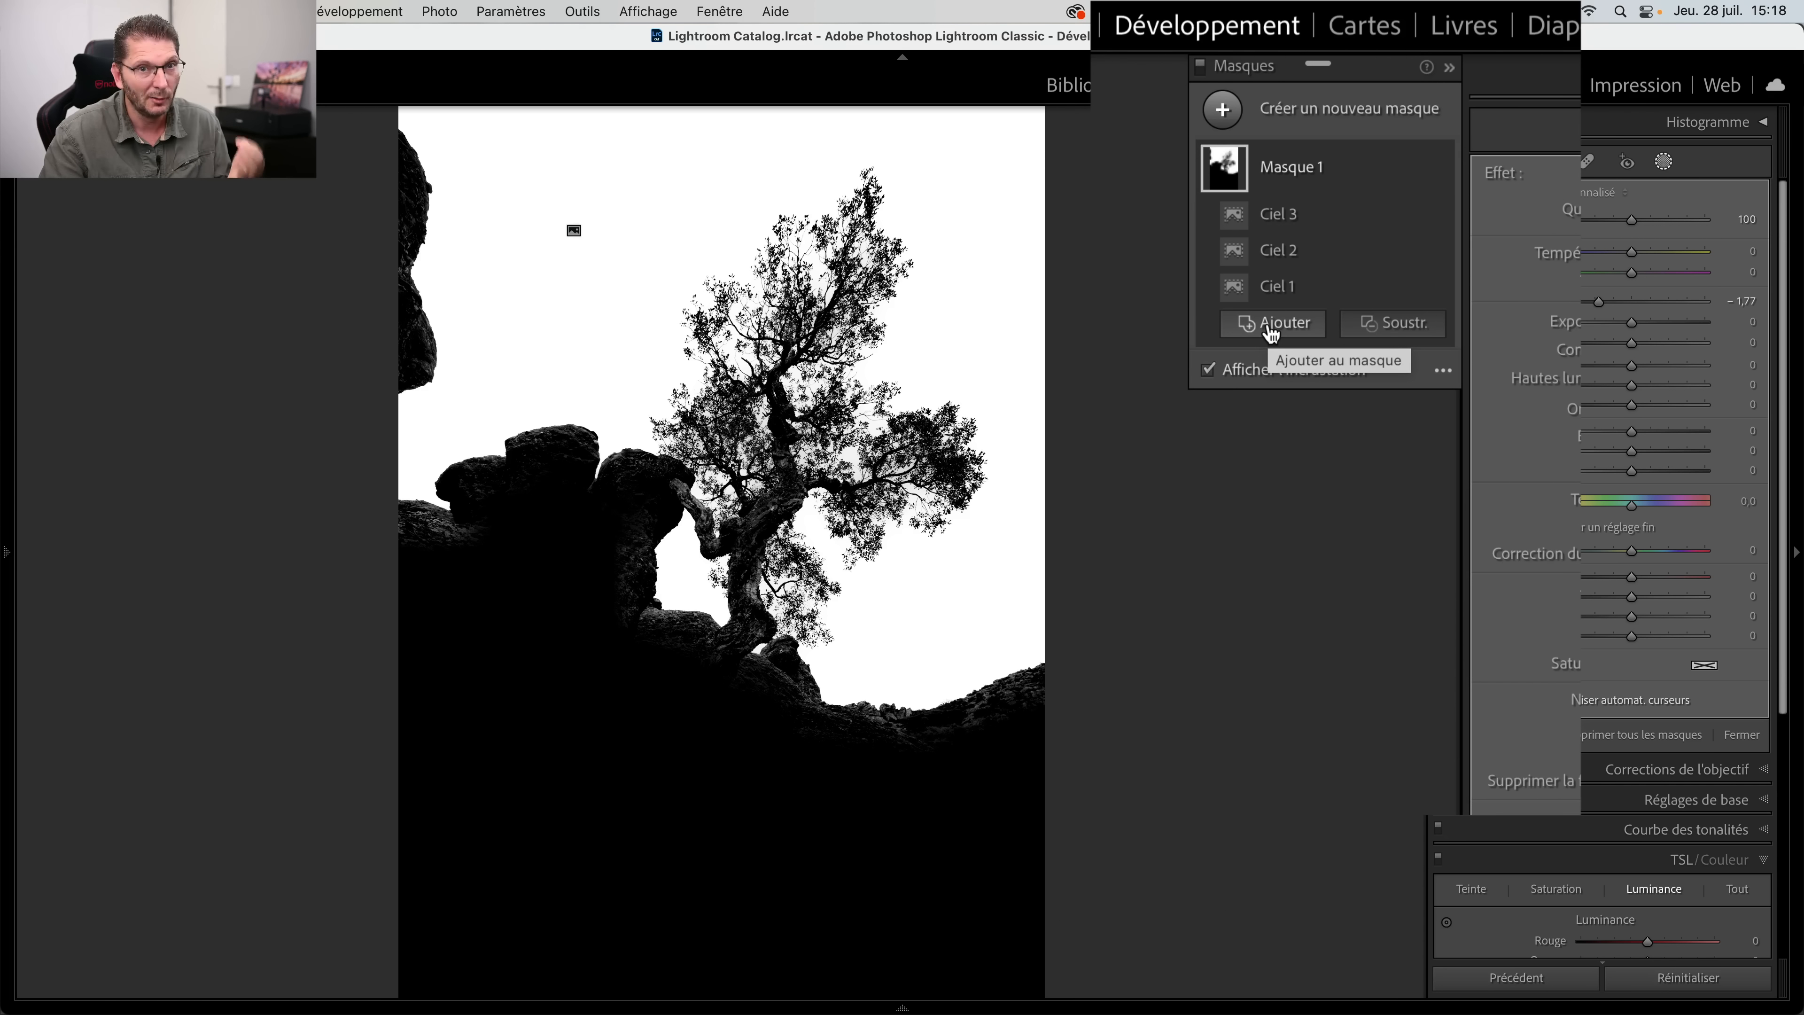
pyautogui.click(1391, 323)
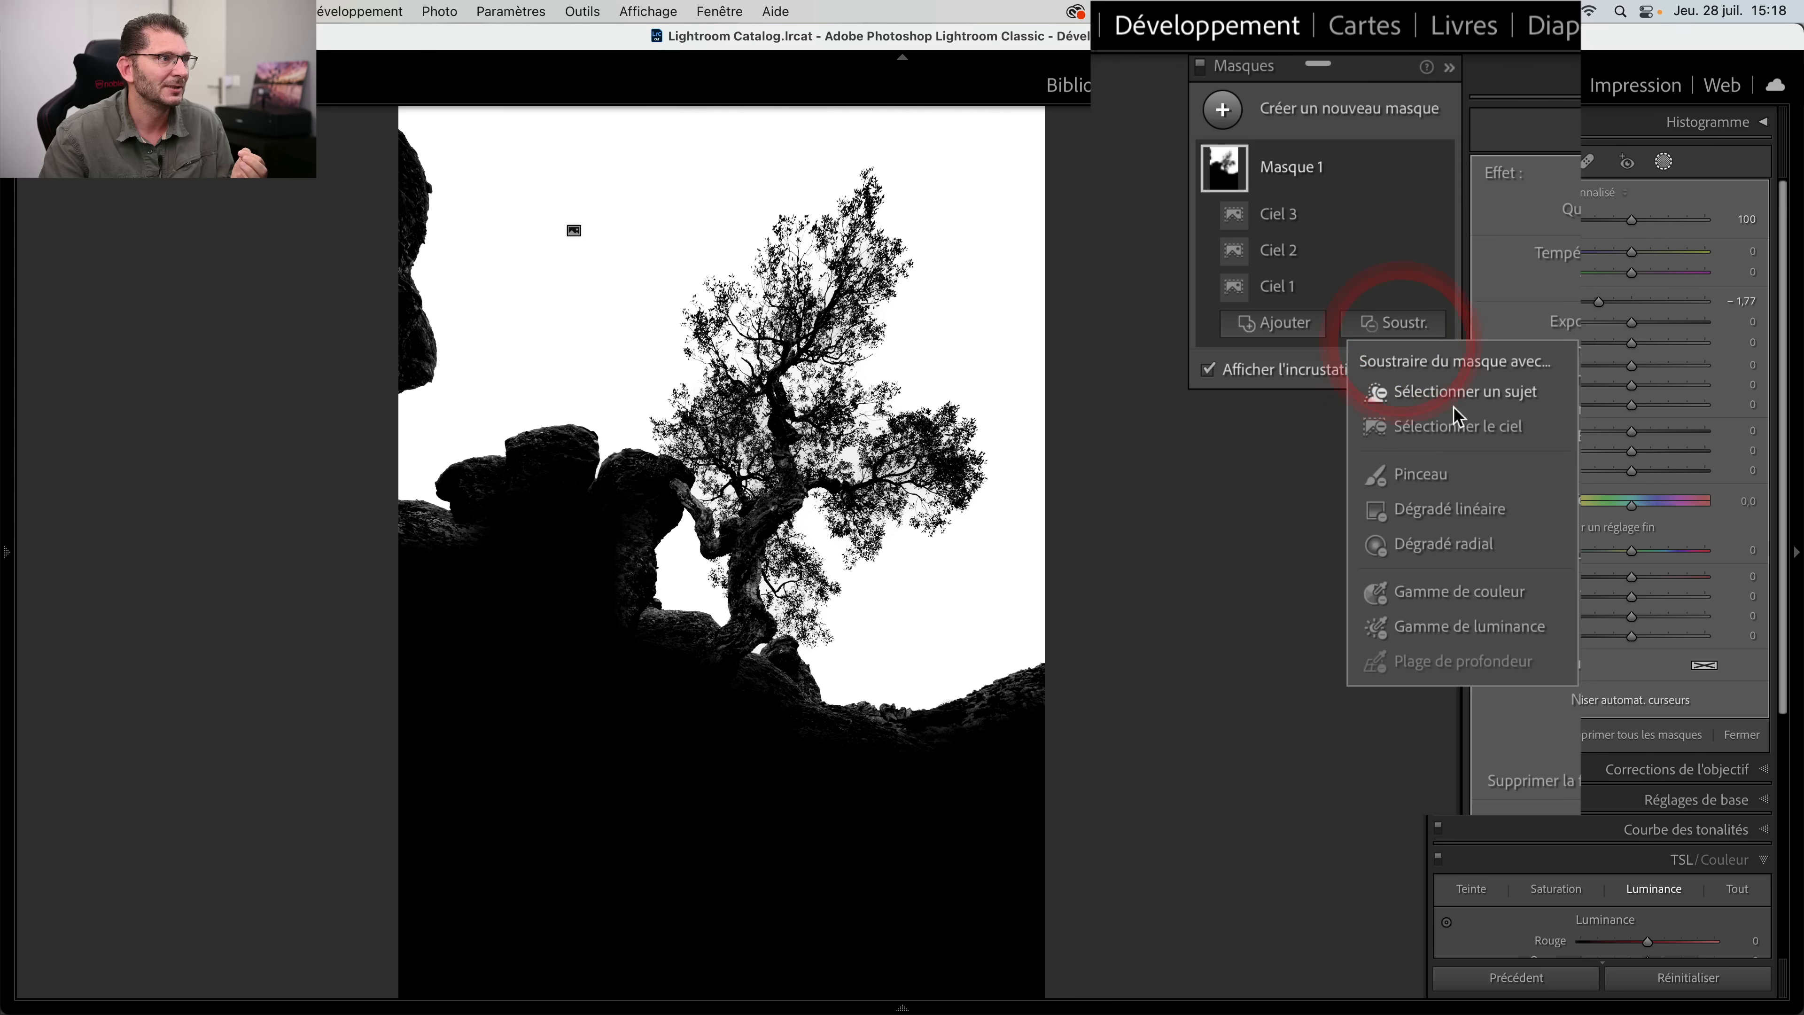
pyautogui.click(1403, 474)
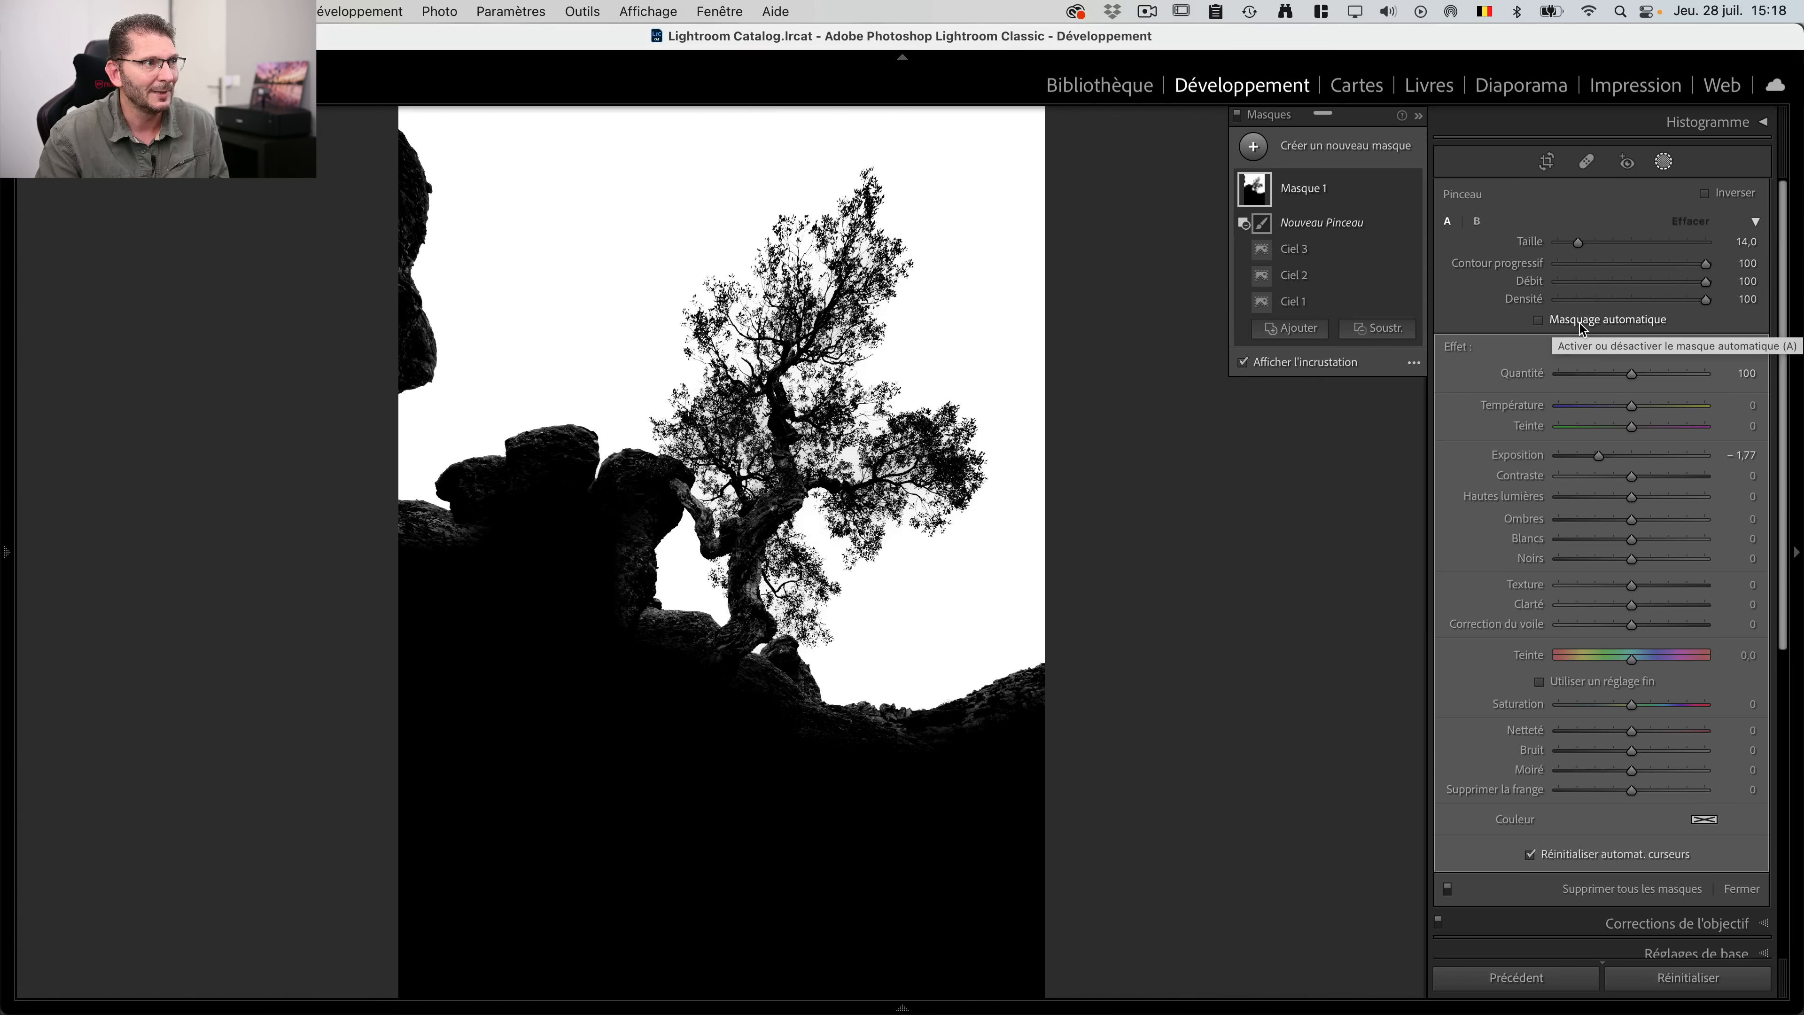
pyautogui.click(1552, 323)
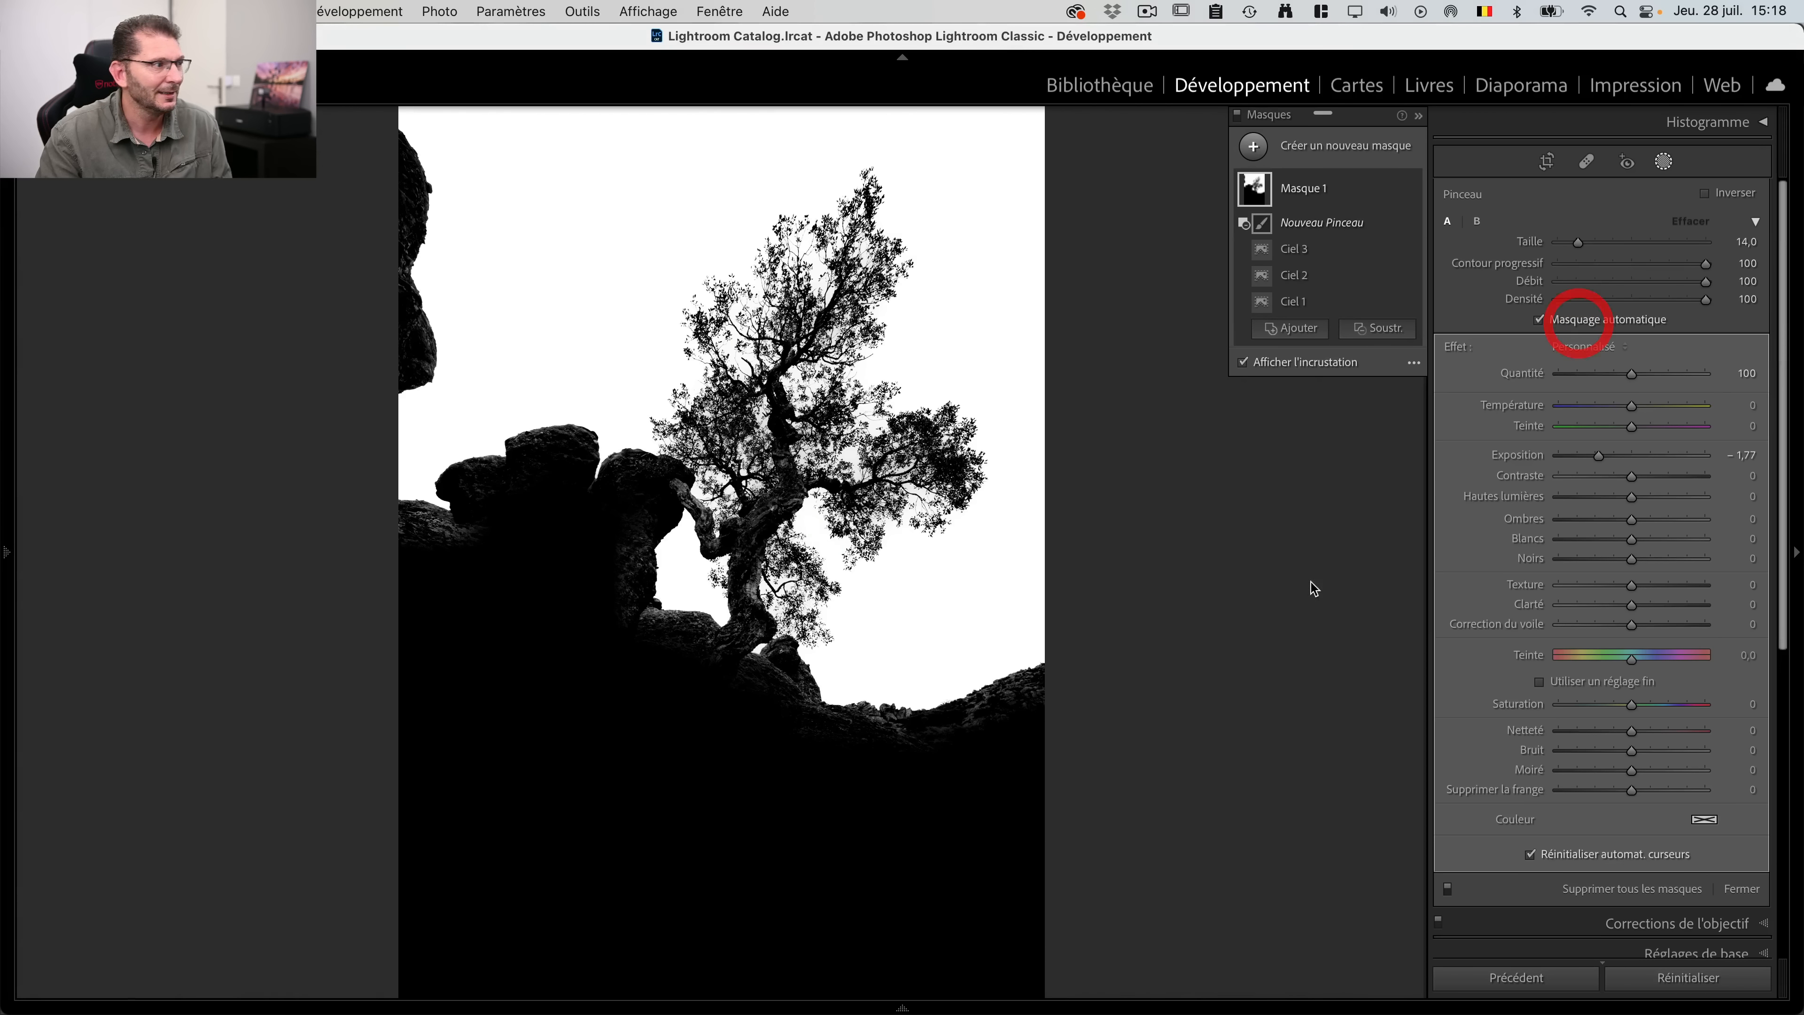
pyautogui.scroll(-5, 1016, 740)
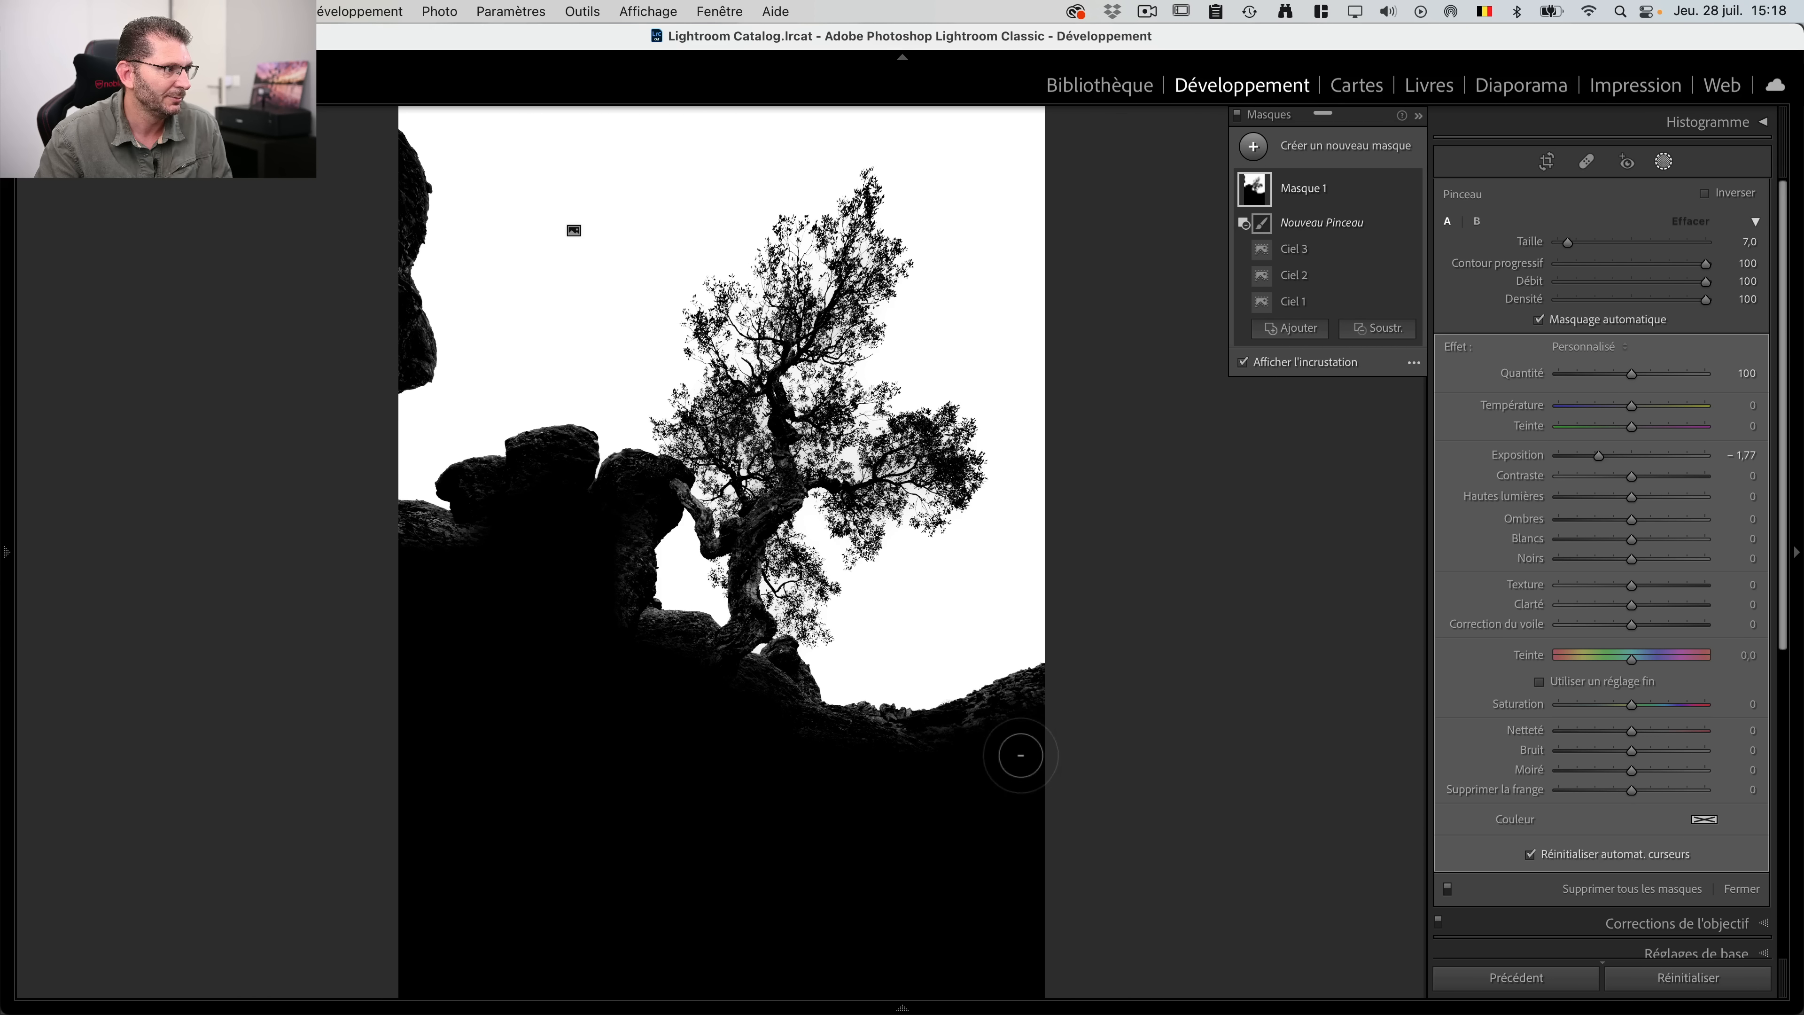
pyautogui.moveTo(1027, 710)
pyautogui.mouseDown()
pyautogui.moveTo(938, 738)
pyautogui.moveTo(1041, 687)
pyautogui.moveTo(968, 732)
pyautogui.mouseUp()
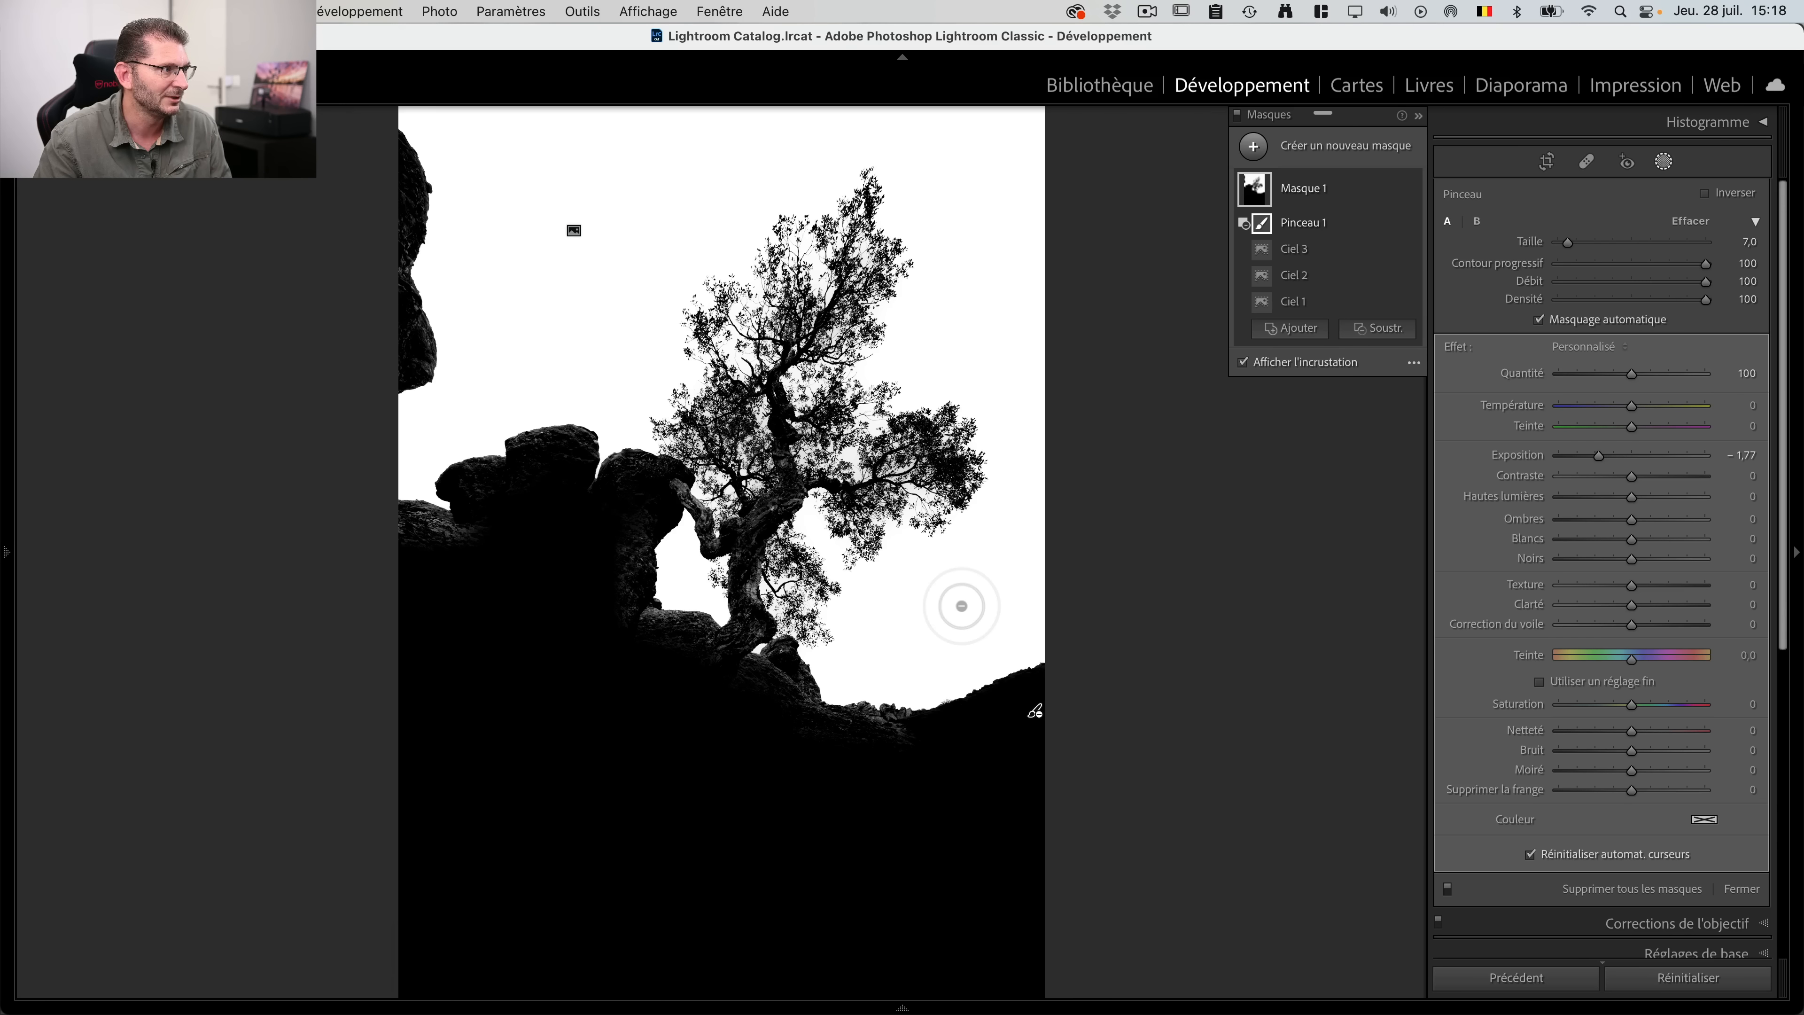
# Step: Extend the subtracting brush along the ridge below the sky, and delete Pinceau 1 from Masque 1
pyautogui.moveTo(922, 737); pyautogui.dragTo(837, 744)
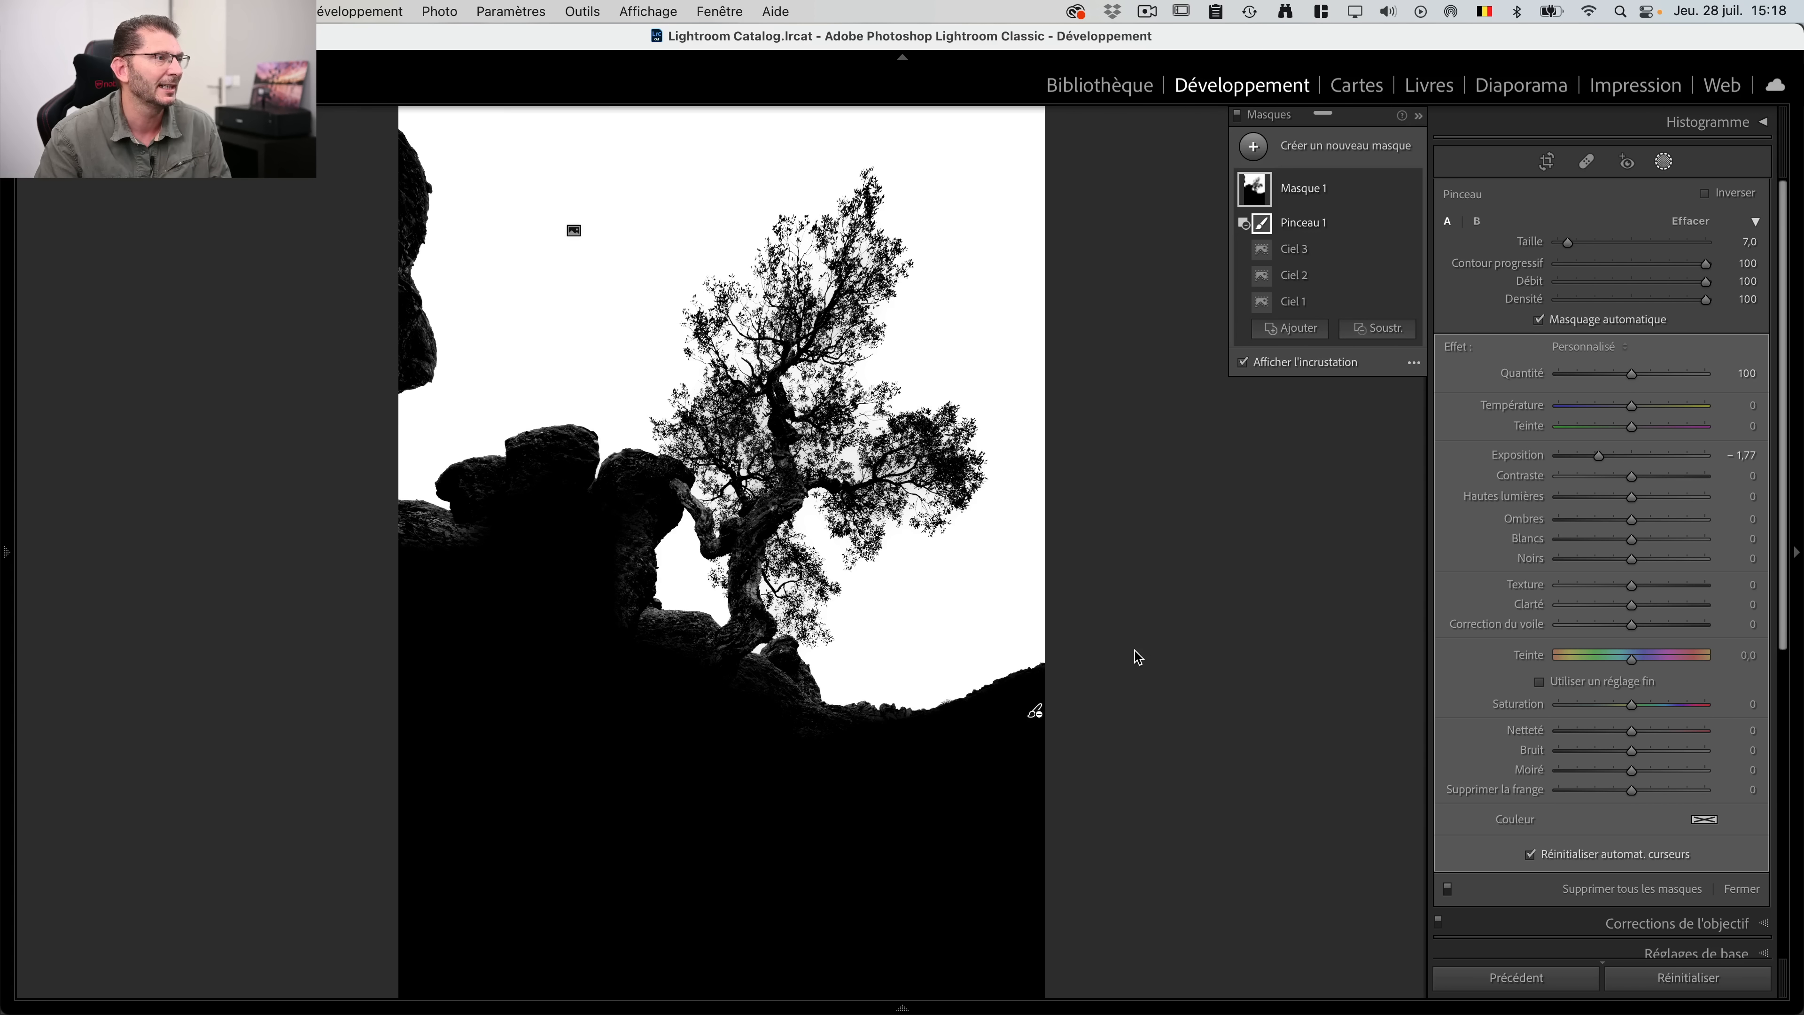
pyautogui.click(1342, 226)
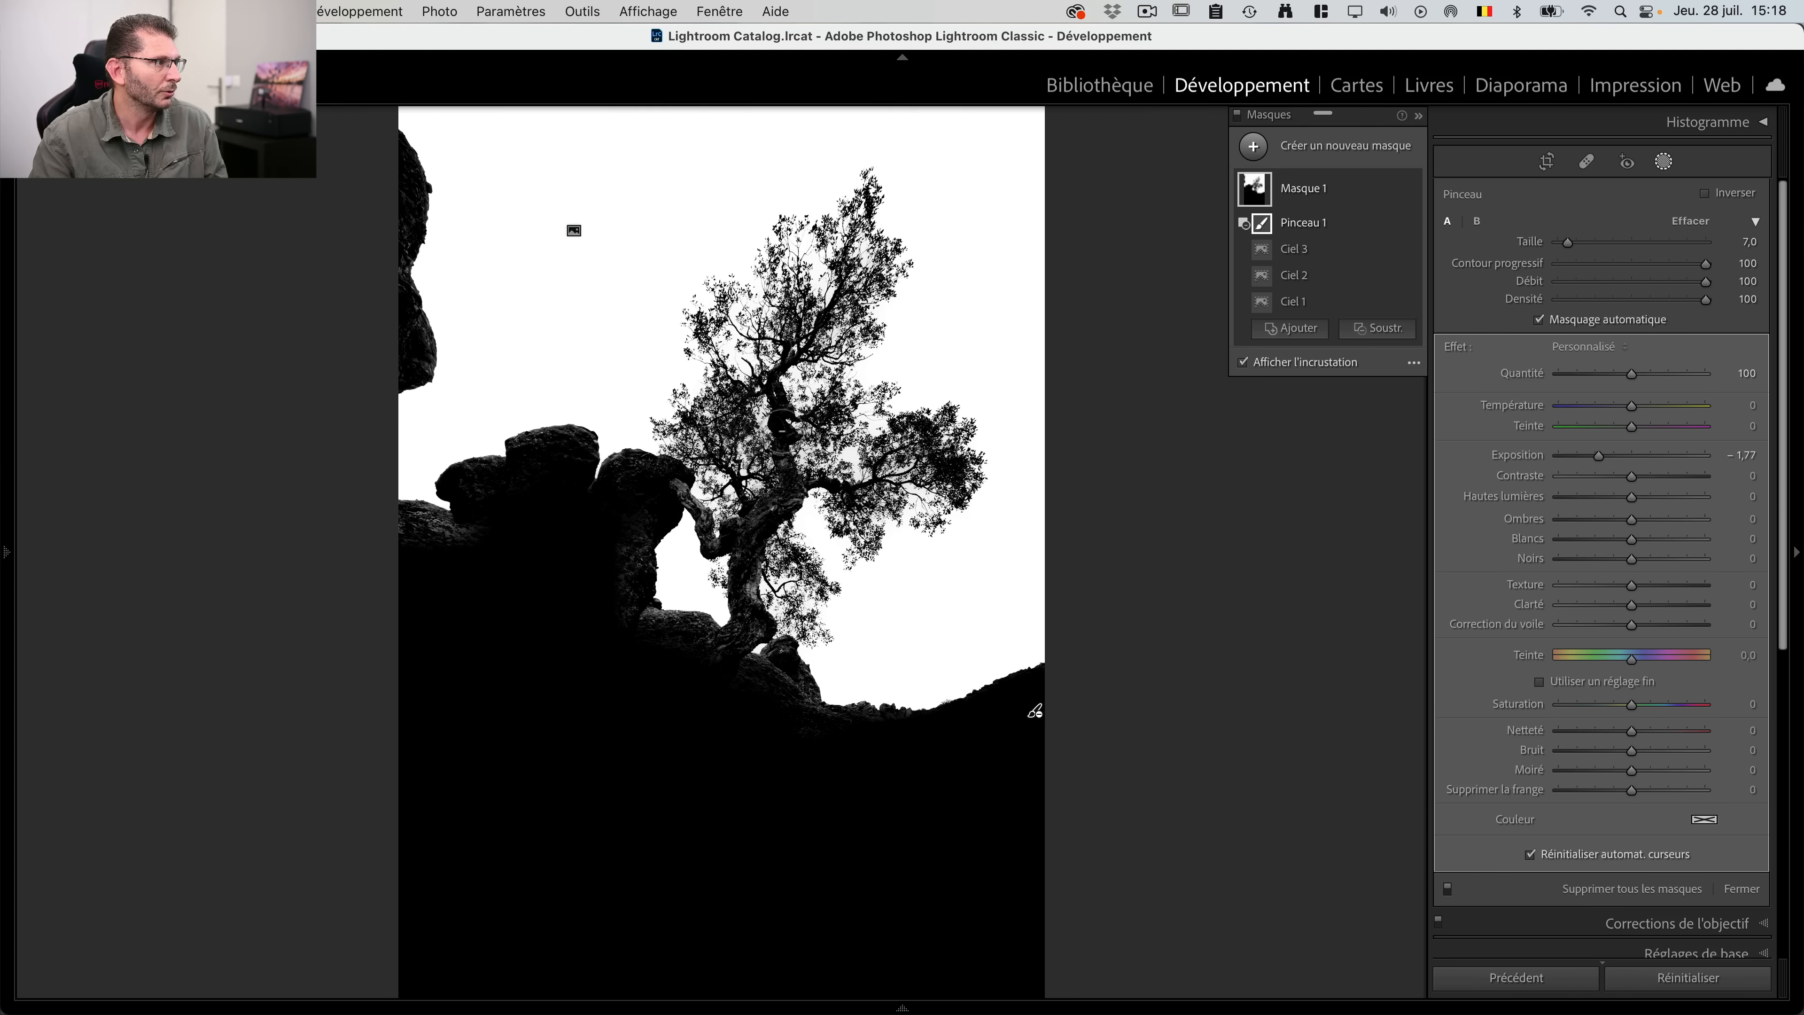
pyautogui.press('BackSpace')
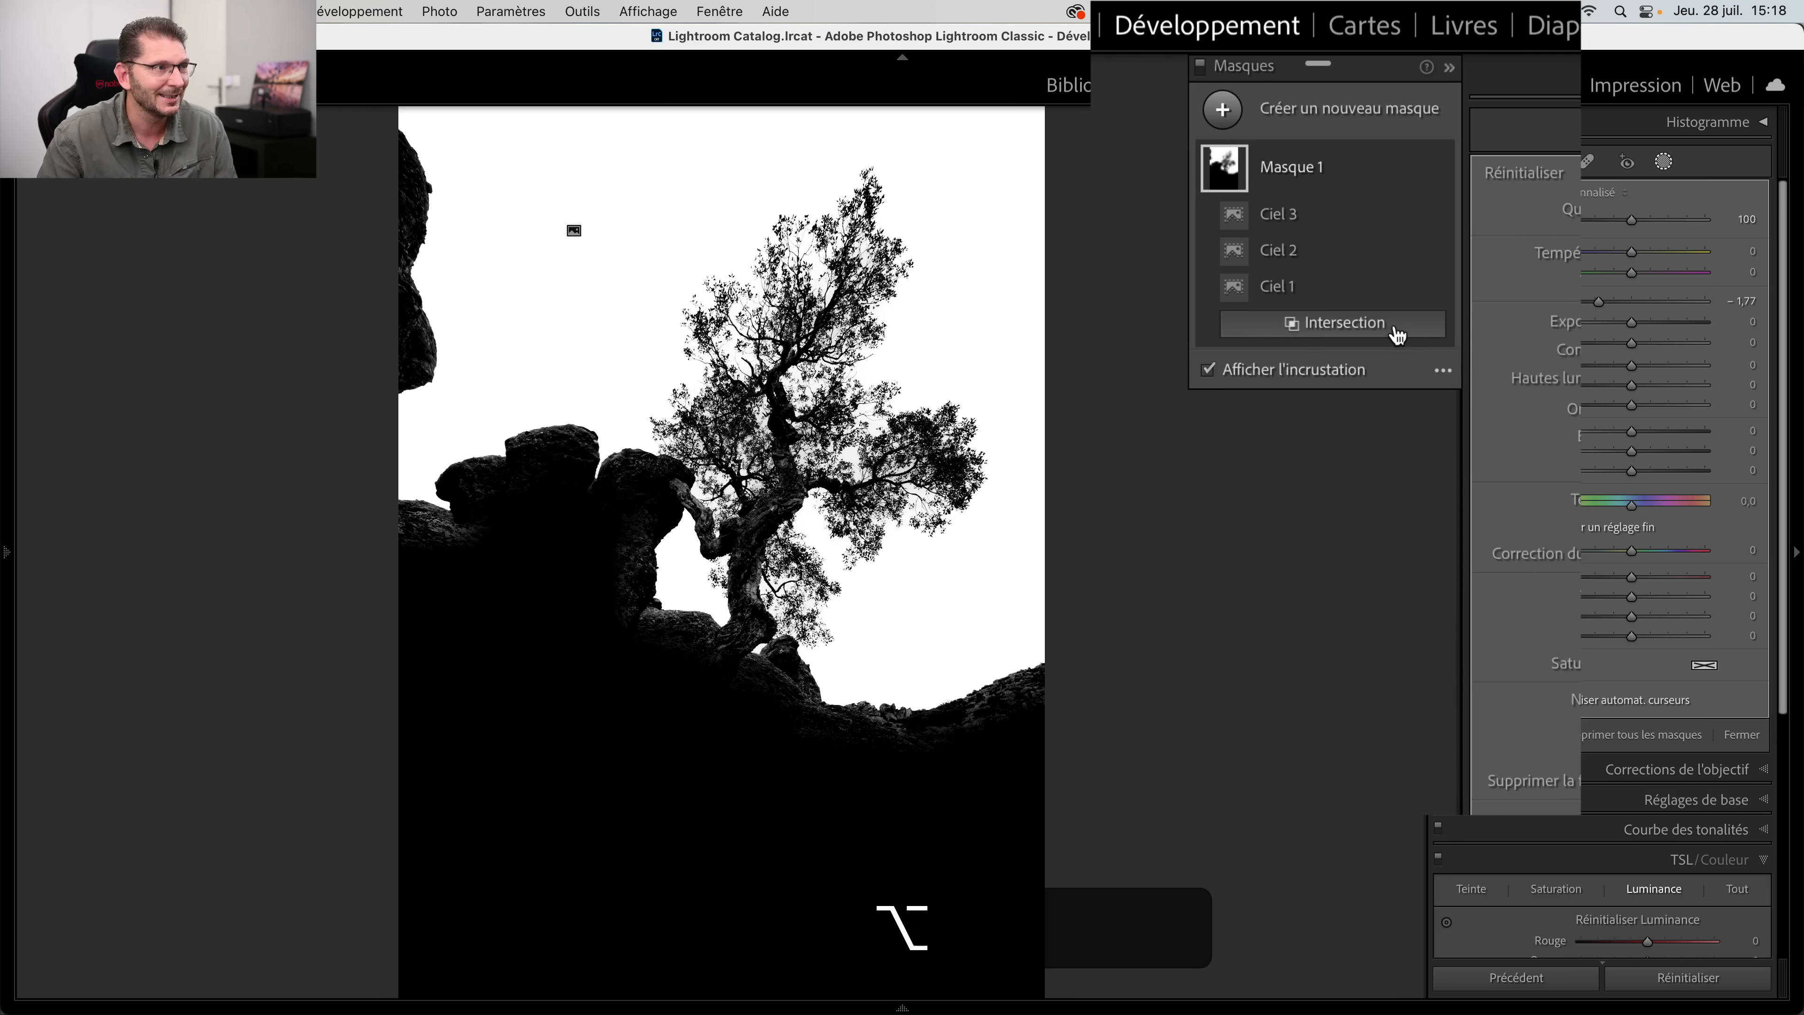
# Step: Intersect Masque 1 with a new sky selection, and compare the photo with the mask overlay off and on
pyautogui.keyDown('alt'); pyautogui.click(1368, 327); pyautogui.keyUp('alt')
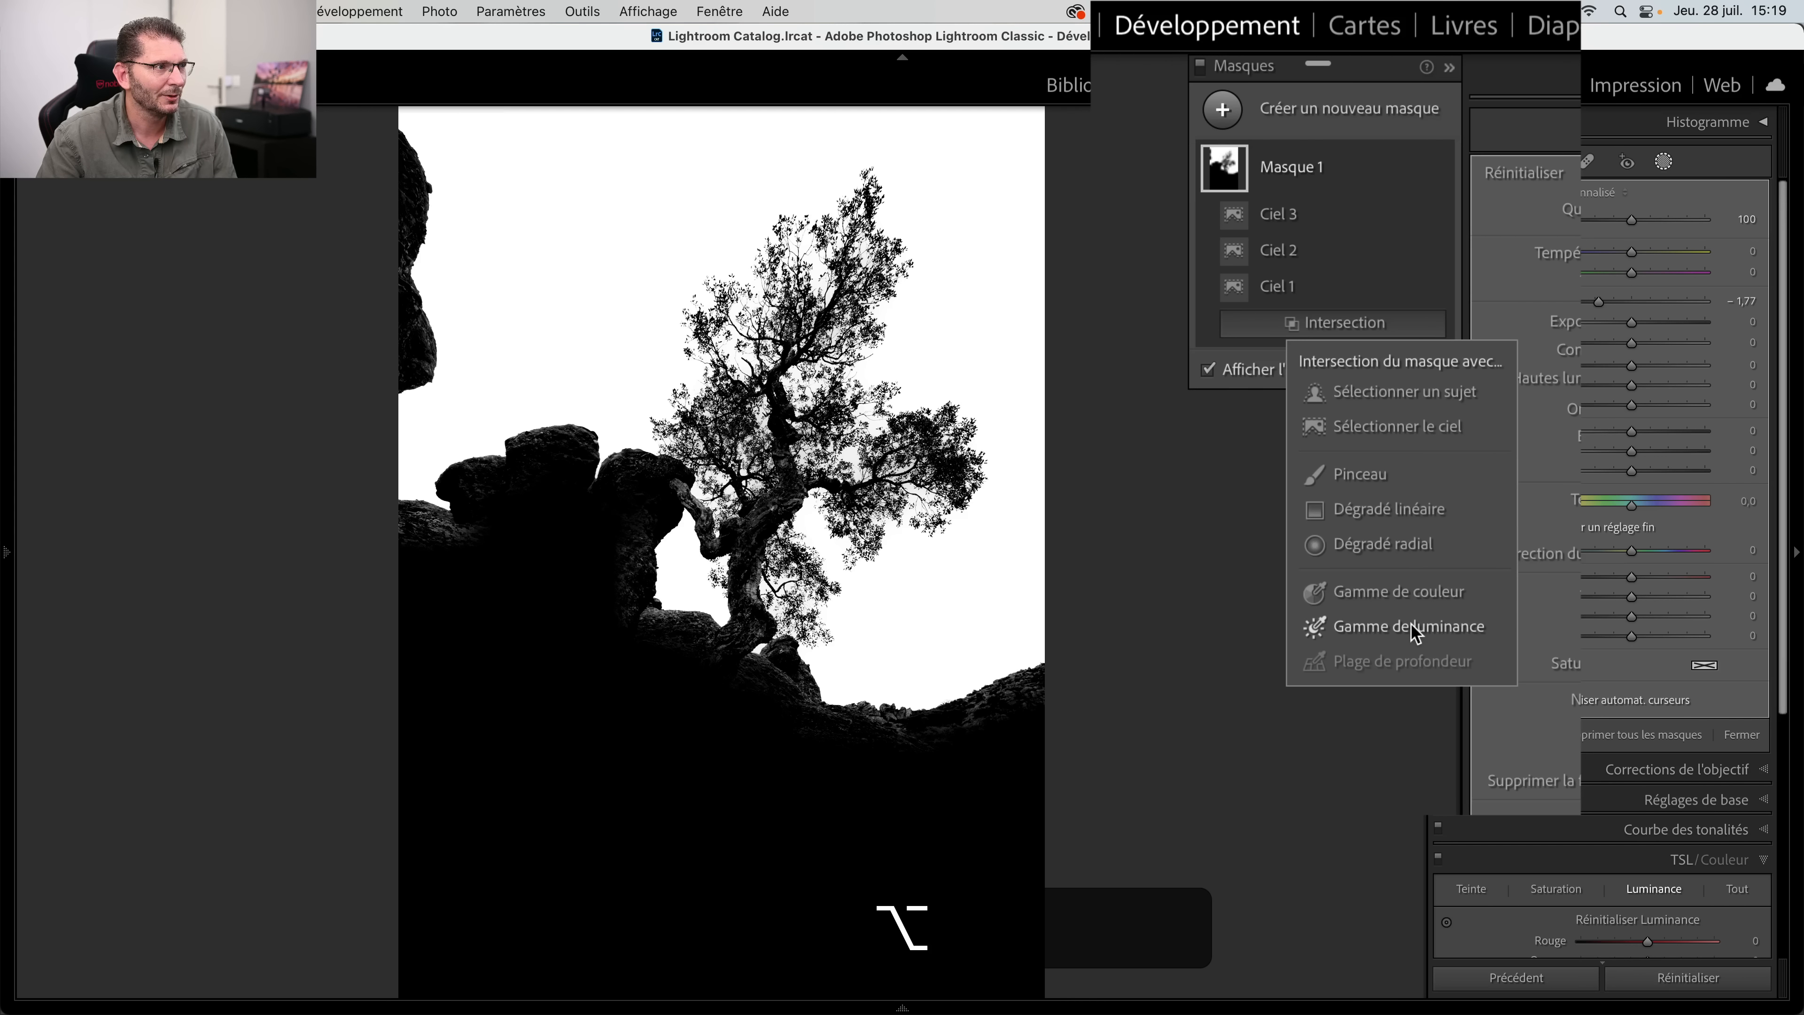
pyautogui.click(1414, 428)
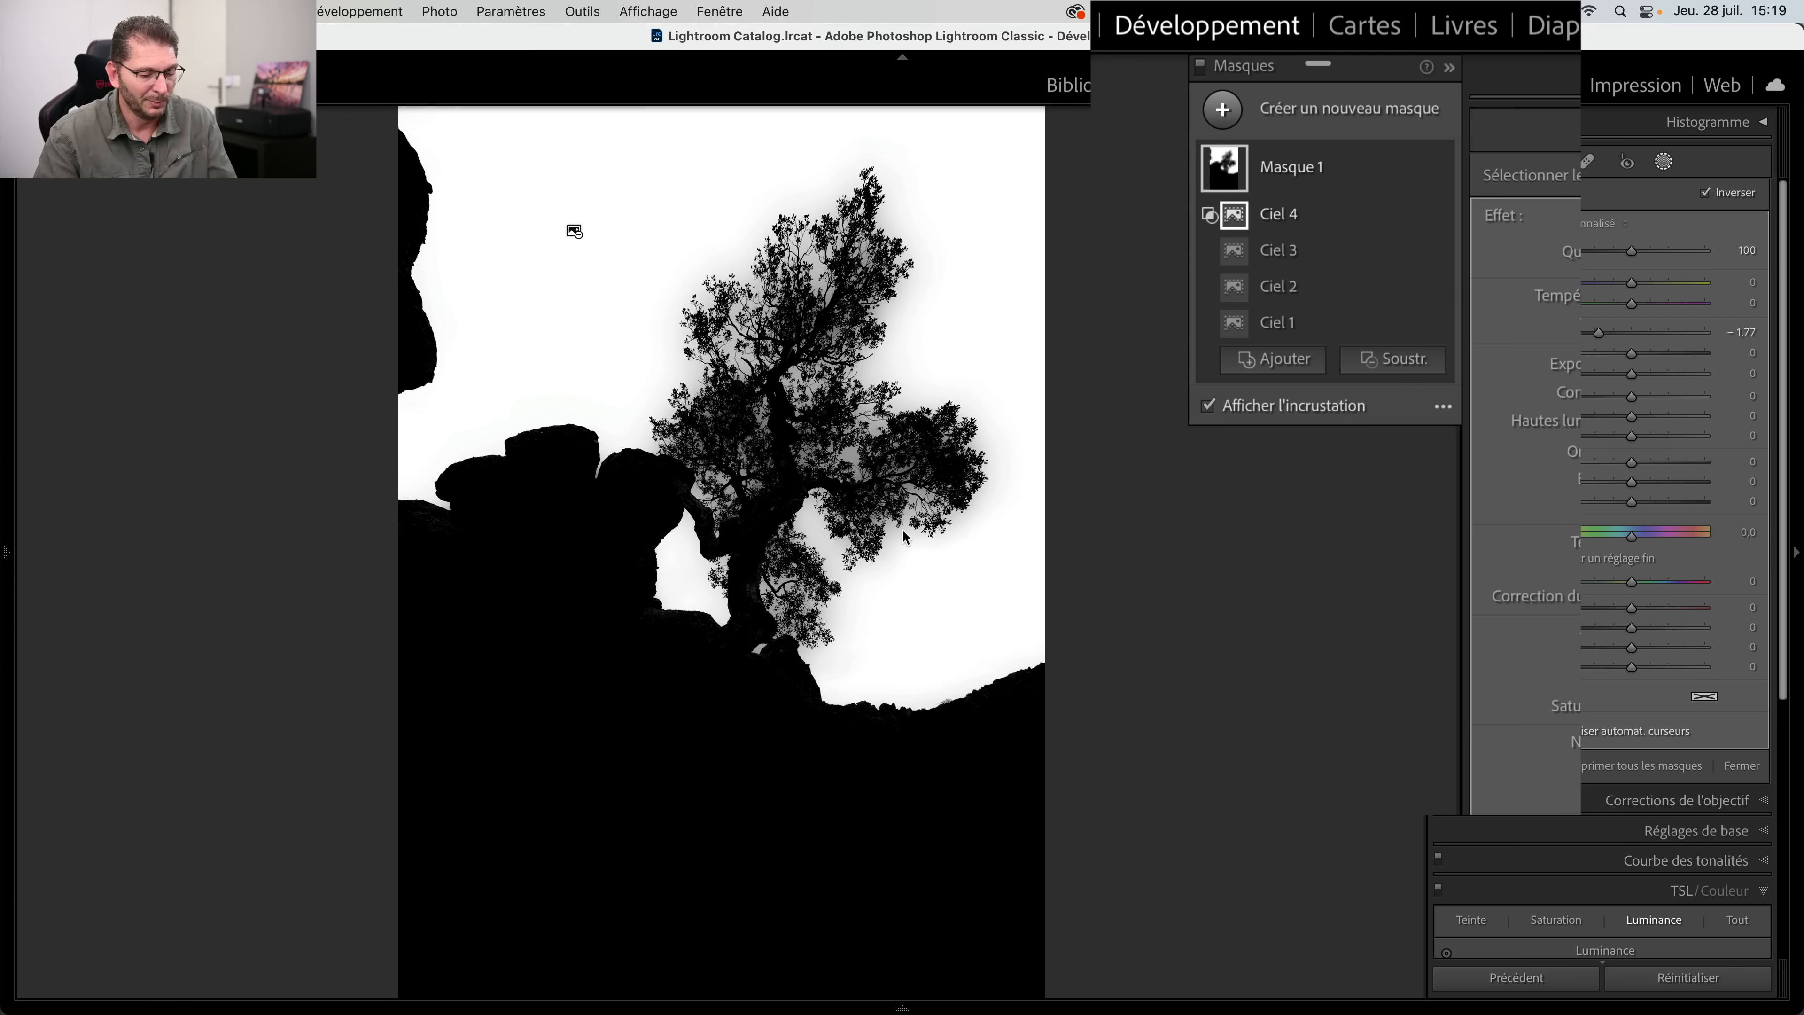
pyautogui.press('o')
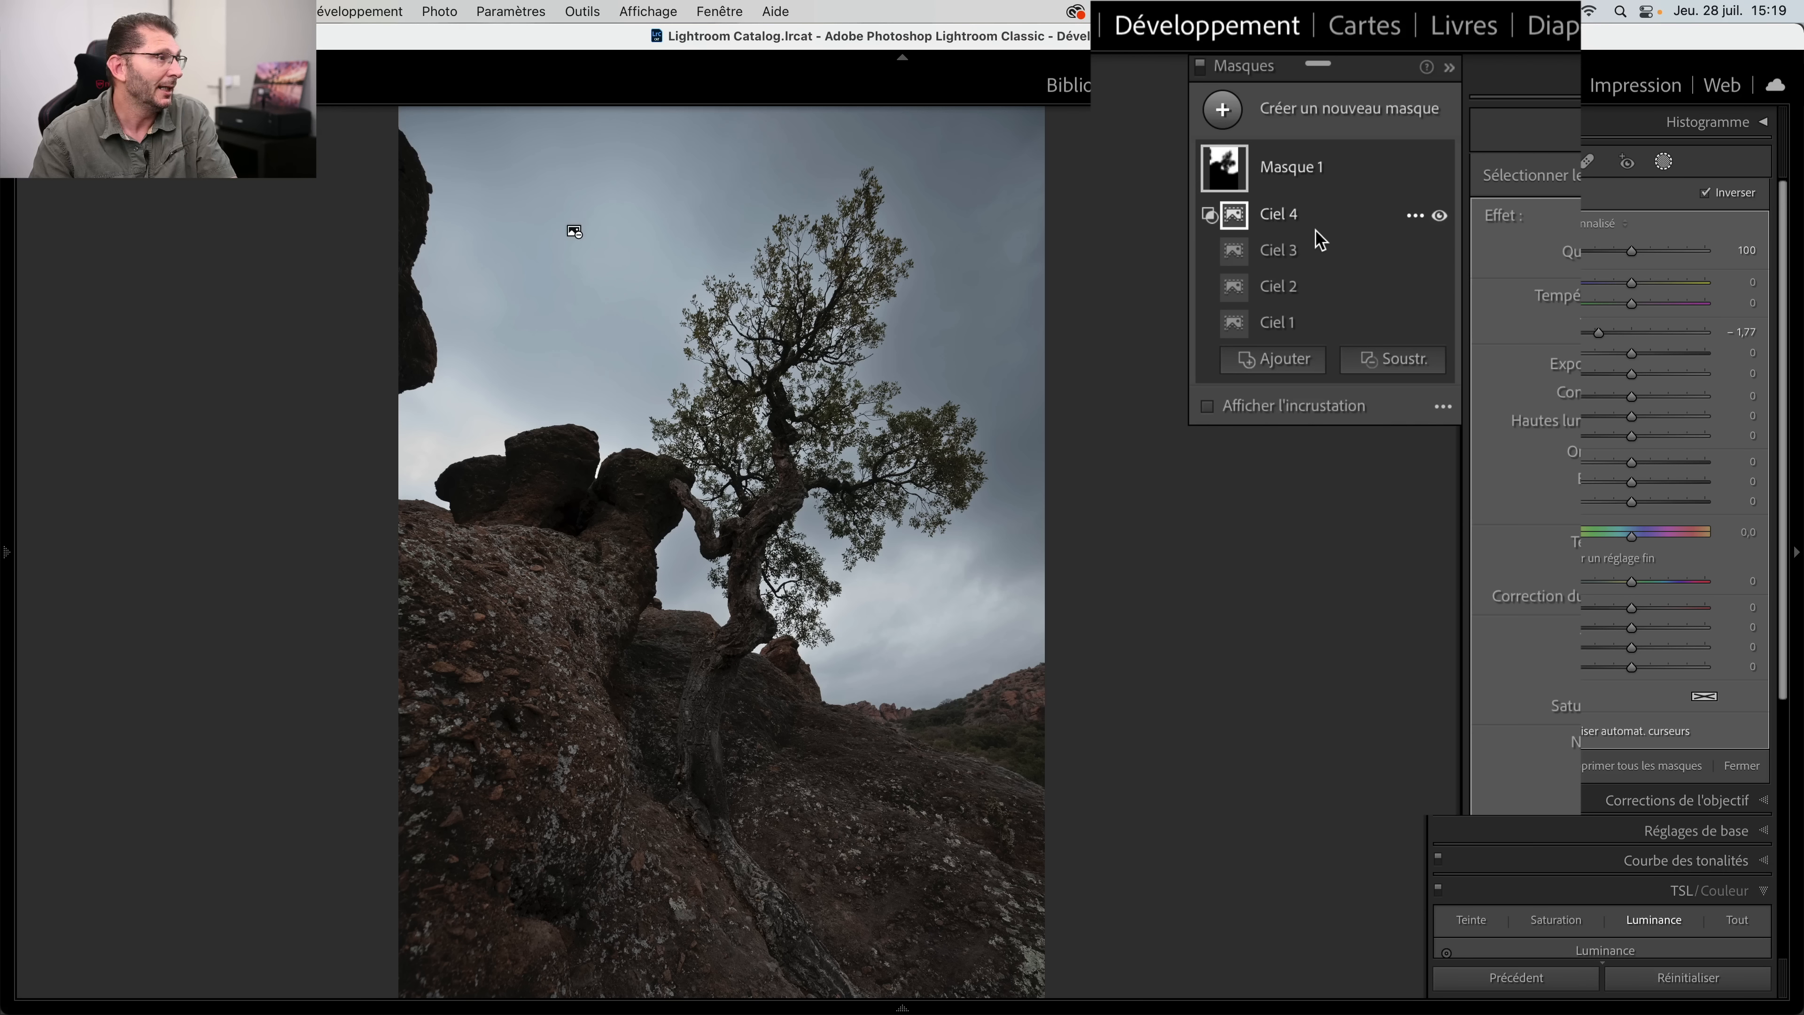
pyautogui.click(1271, 360)
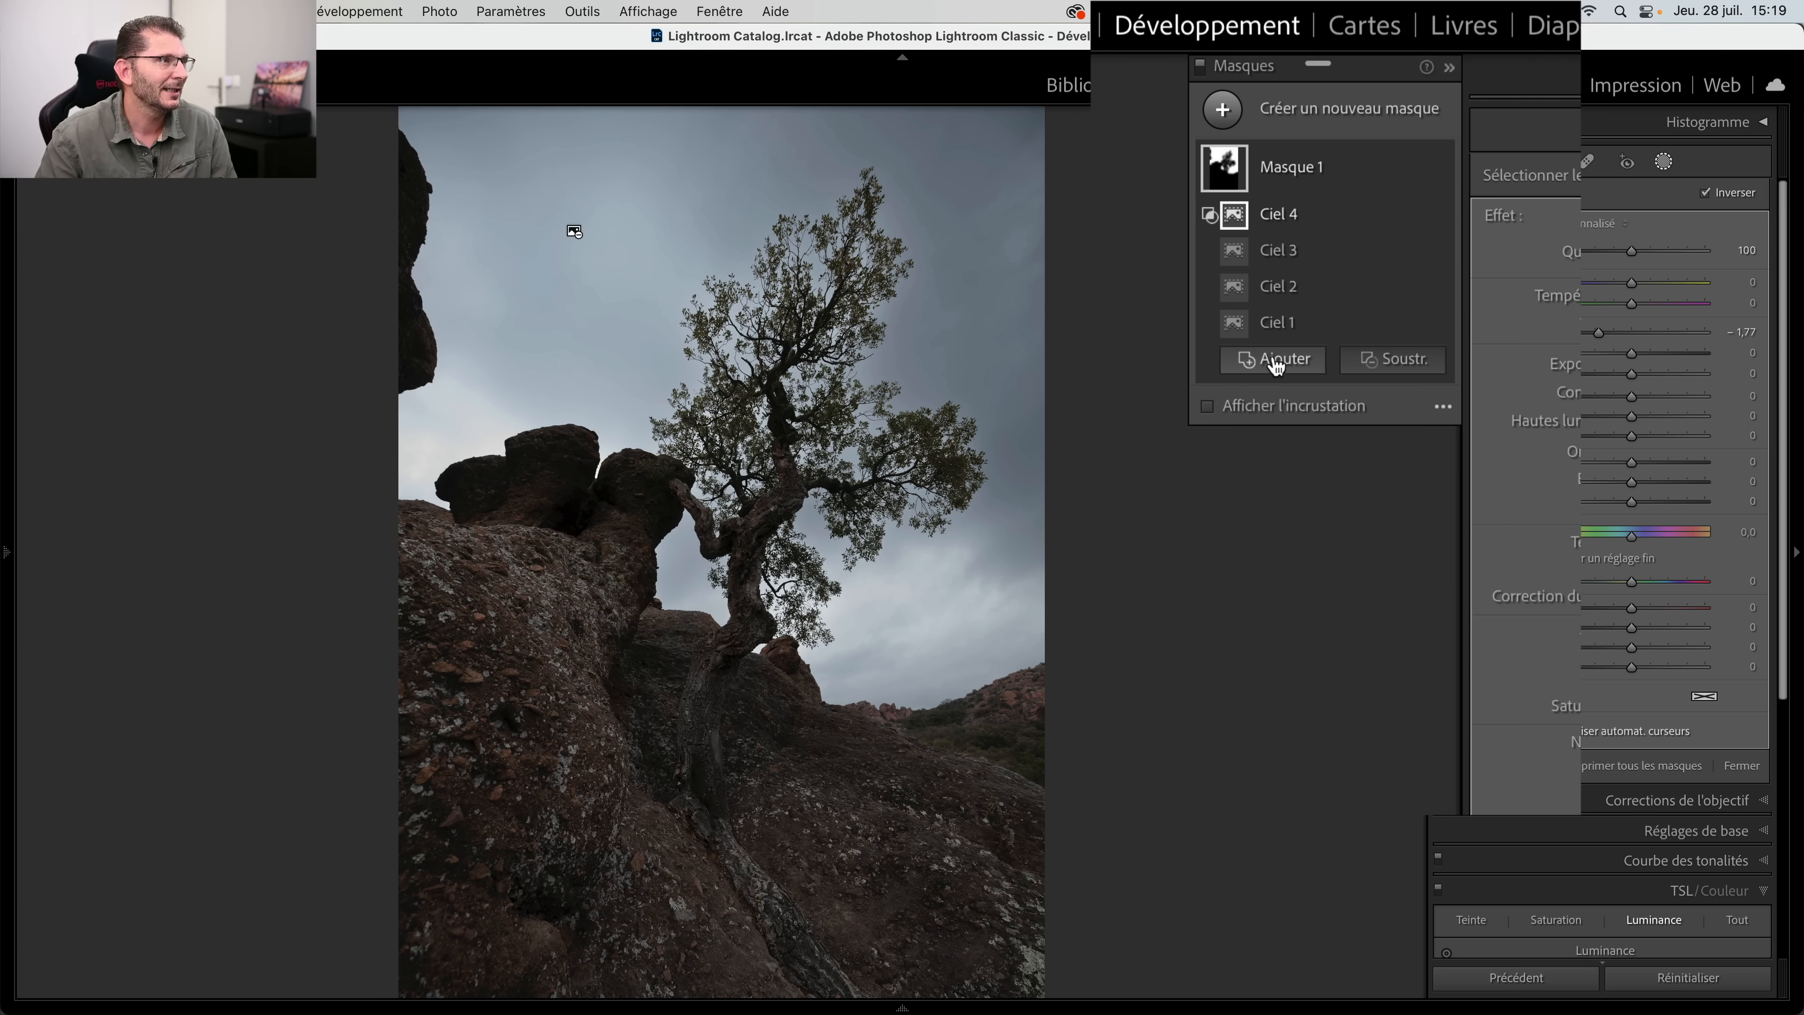
pyautogui.click(1275, 222)
pyautogui.press('o')
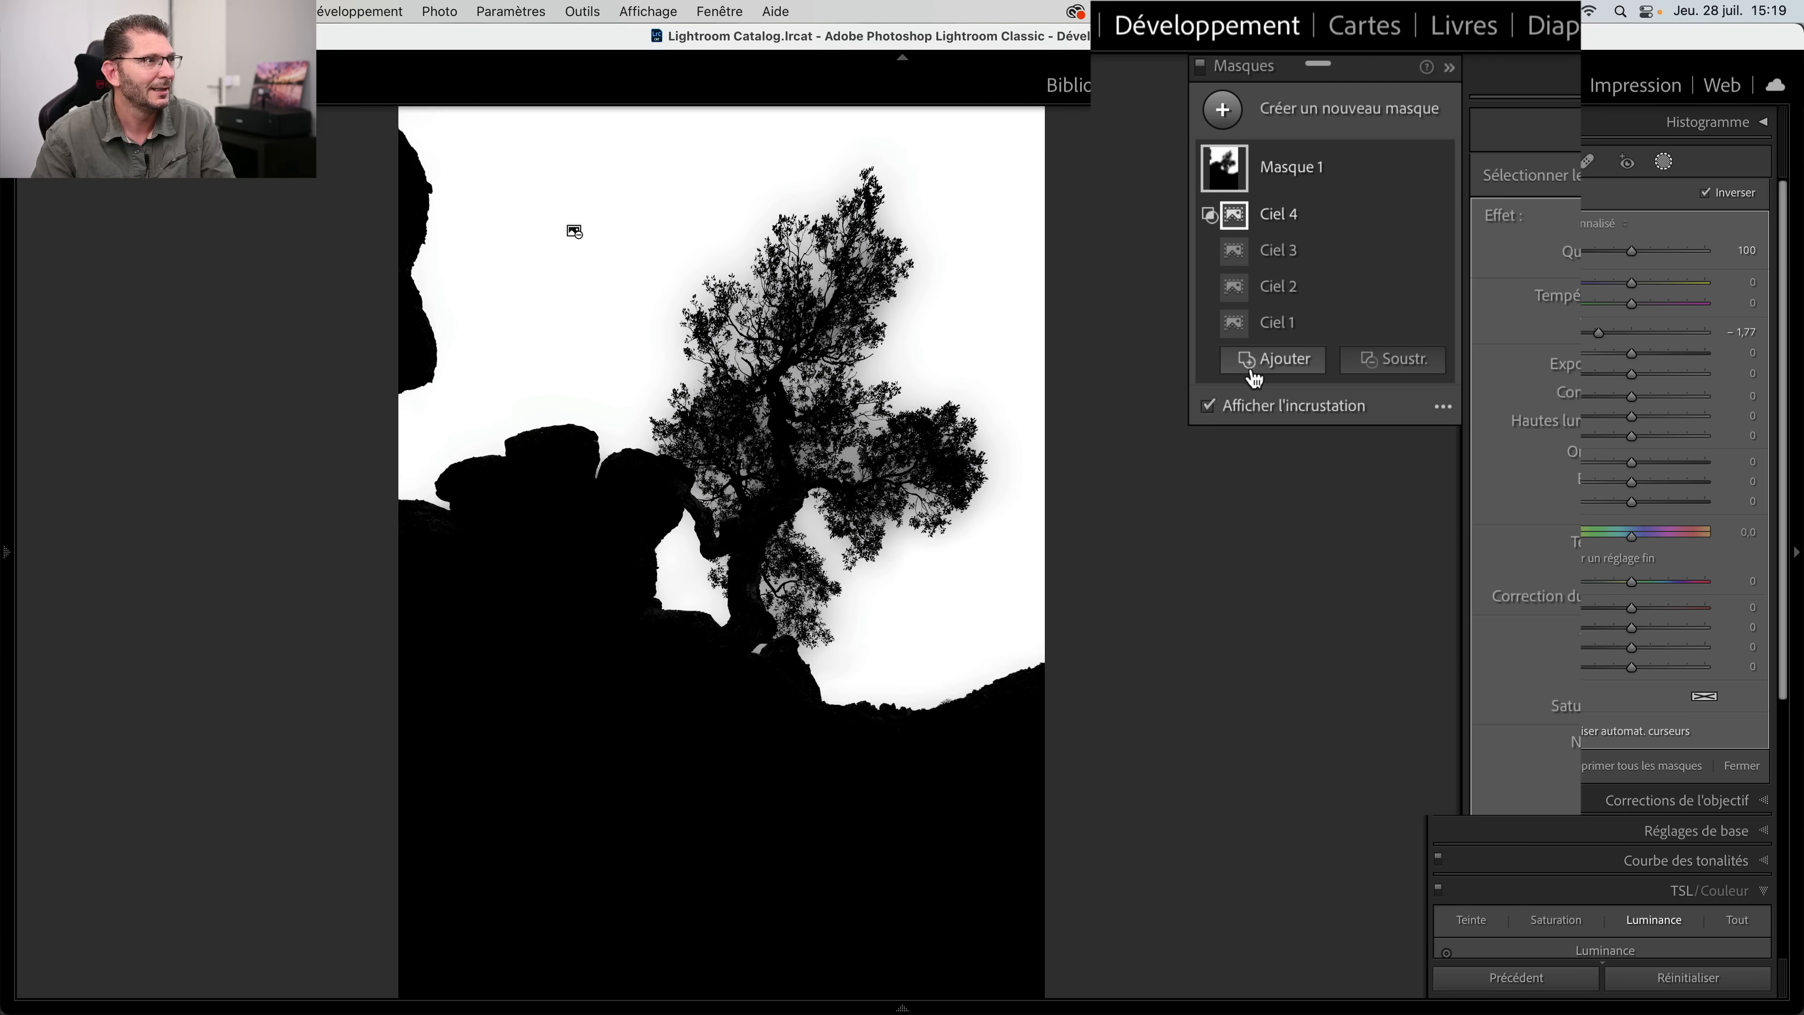
# Step: Add two more sky selections to Masque 1 and lower its exposure to -2.17 with the overlay hidden
pyautogui.click(1259, 364)
pyautogui.click(1307, 463)
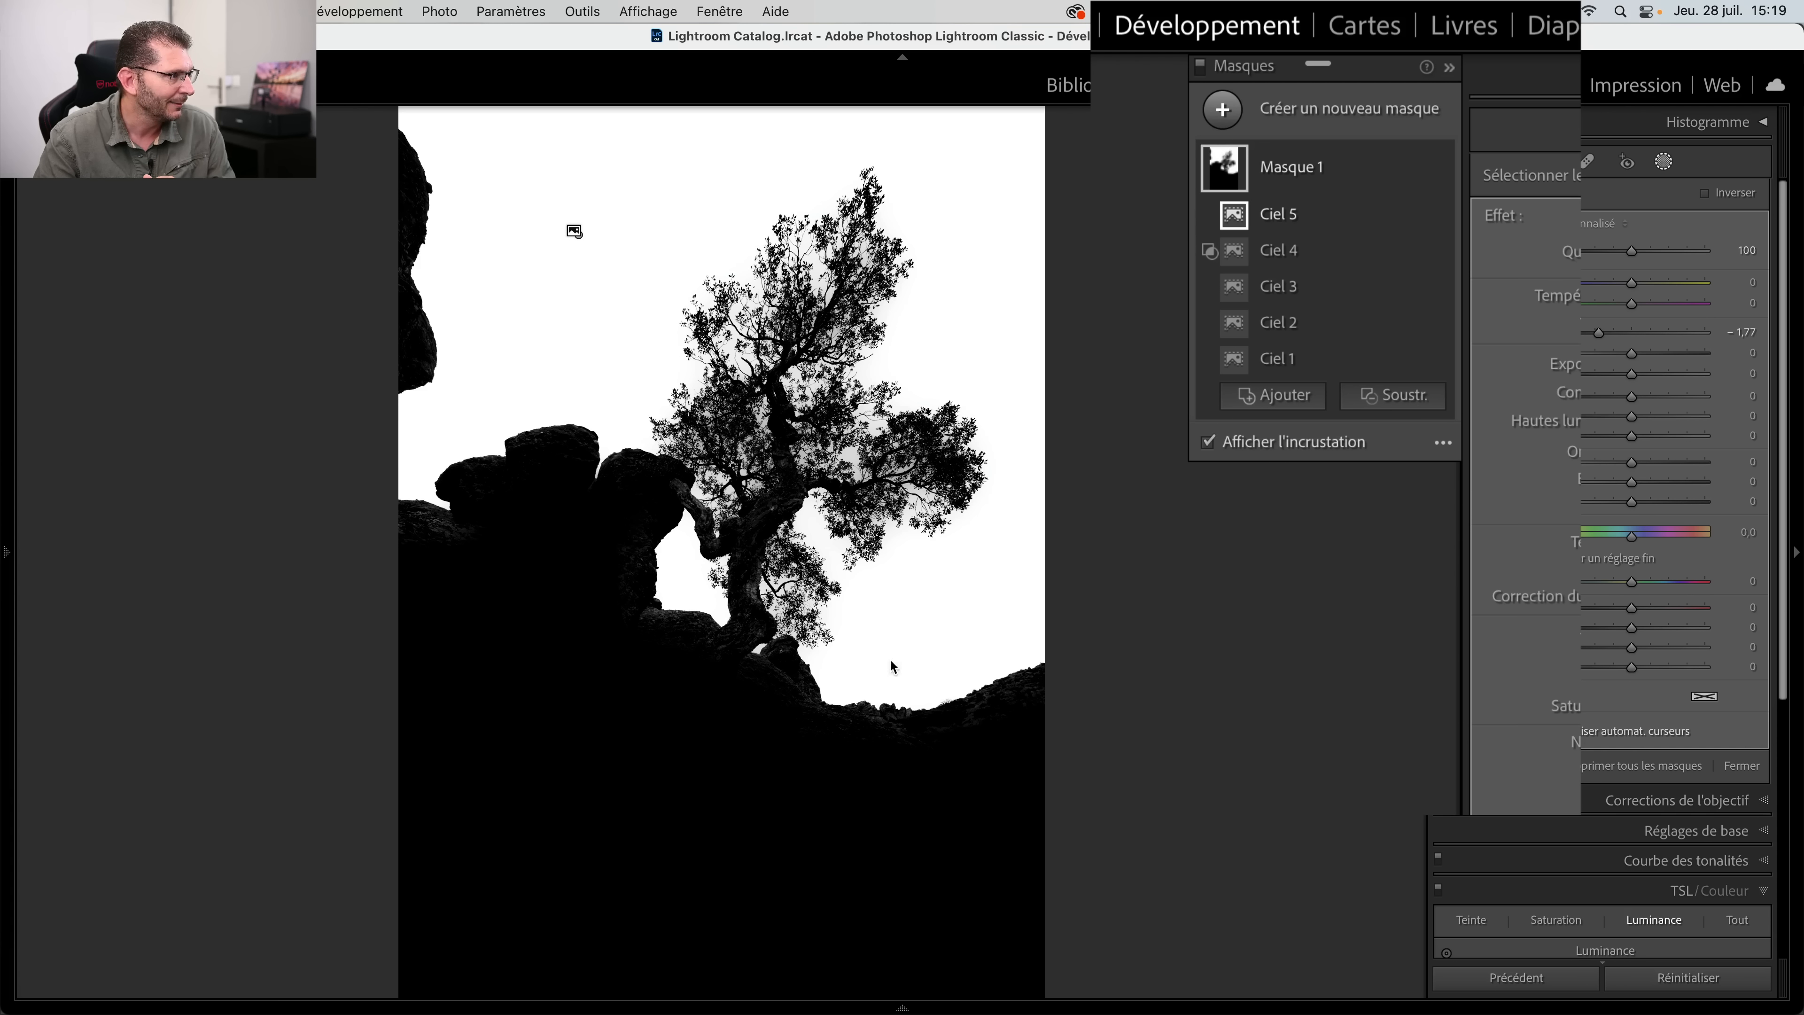
pyautogui.press('o')
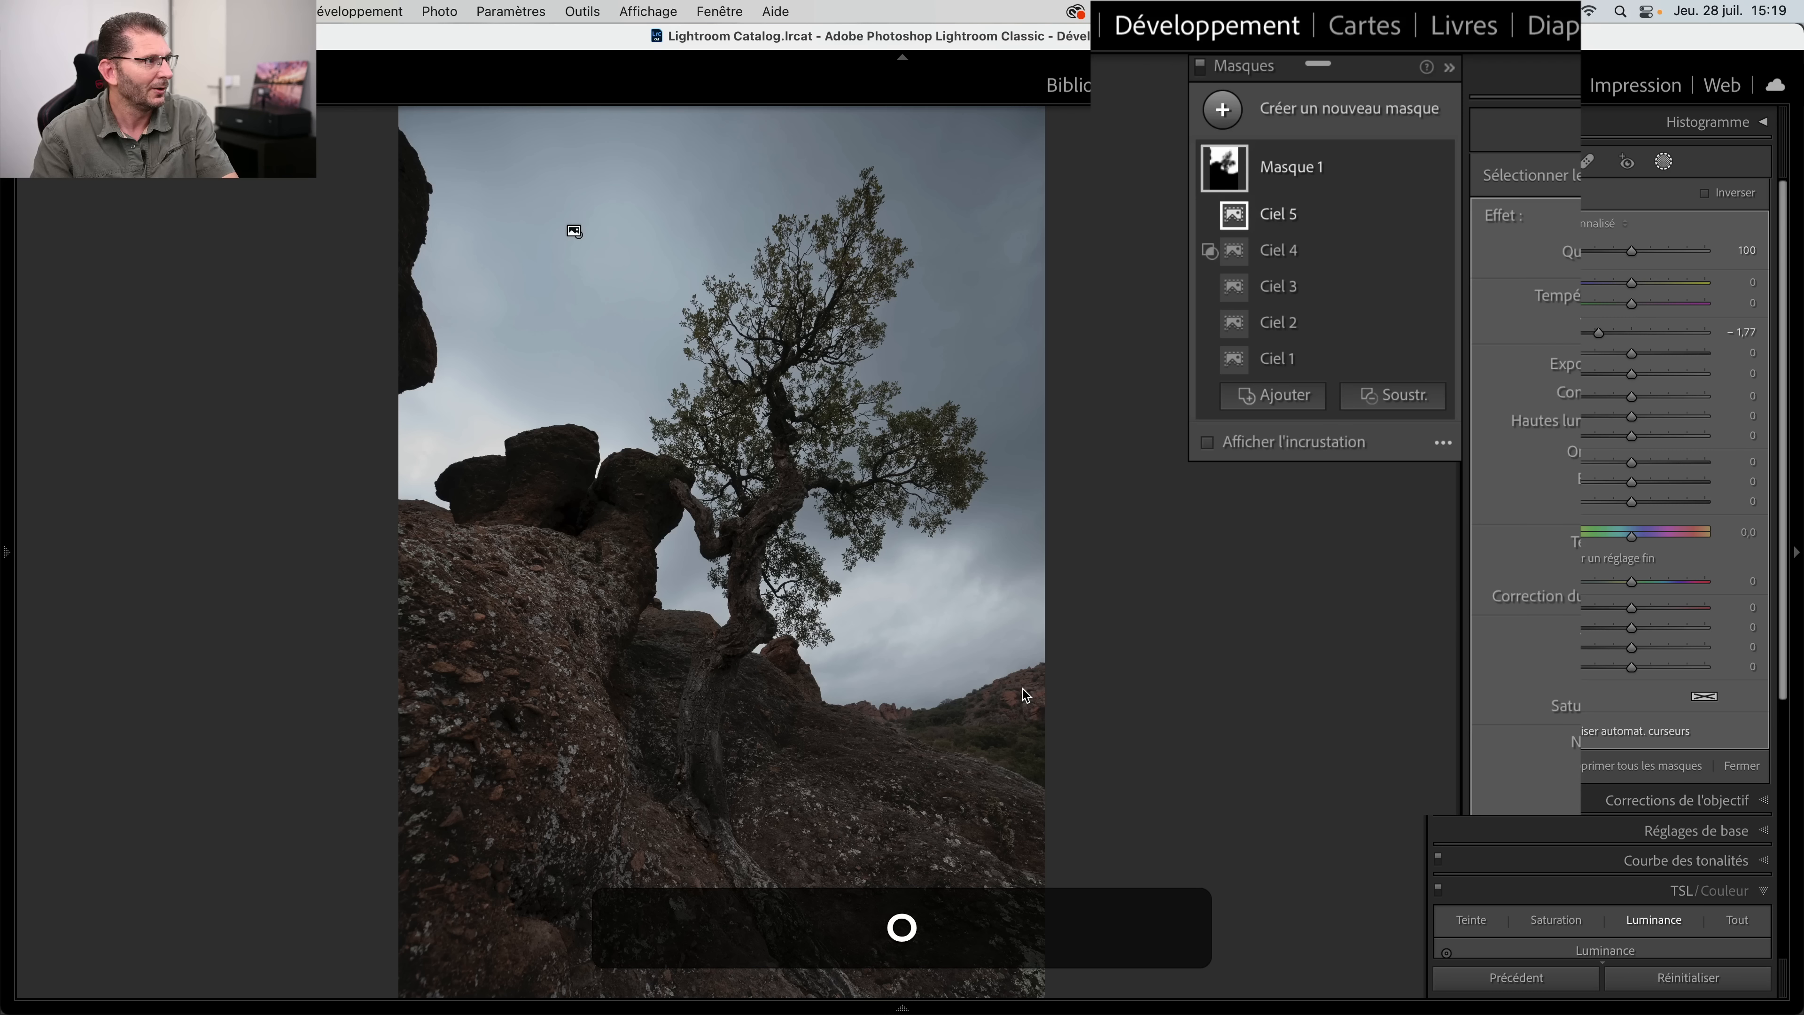
pyautogui.moveTo(1598, 332); pyautogui.dragTo(1584, 336)
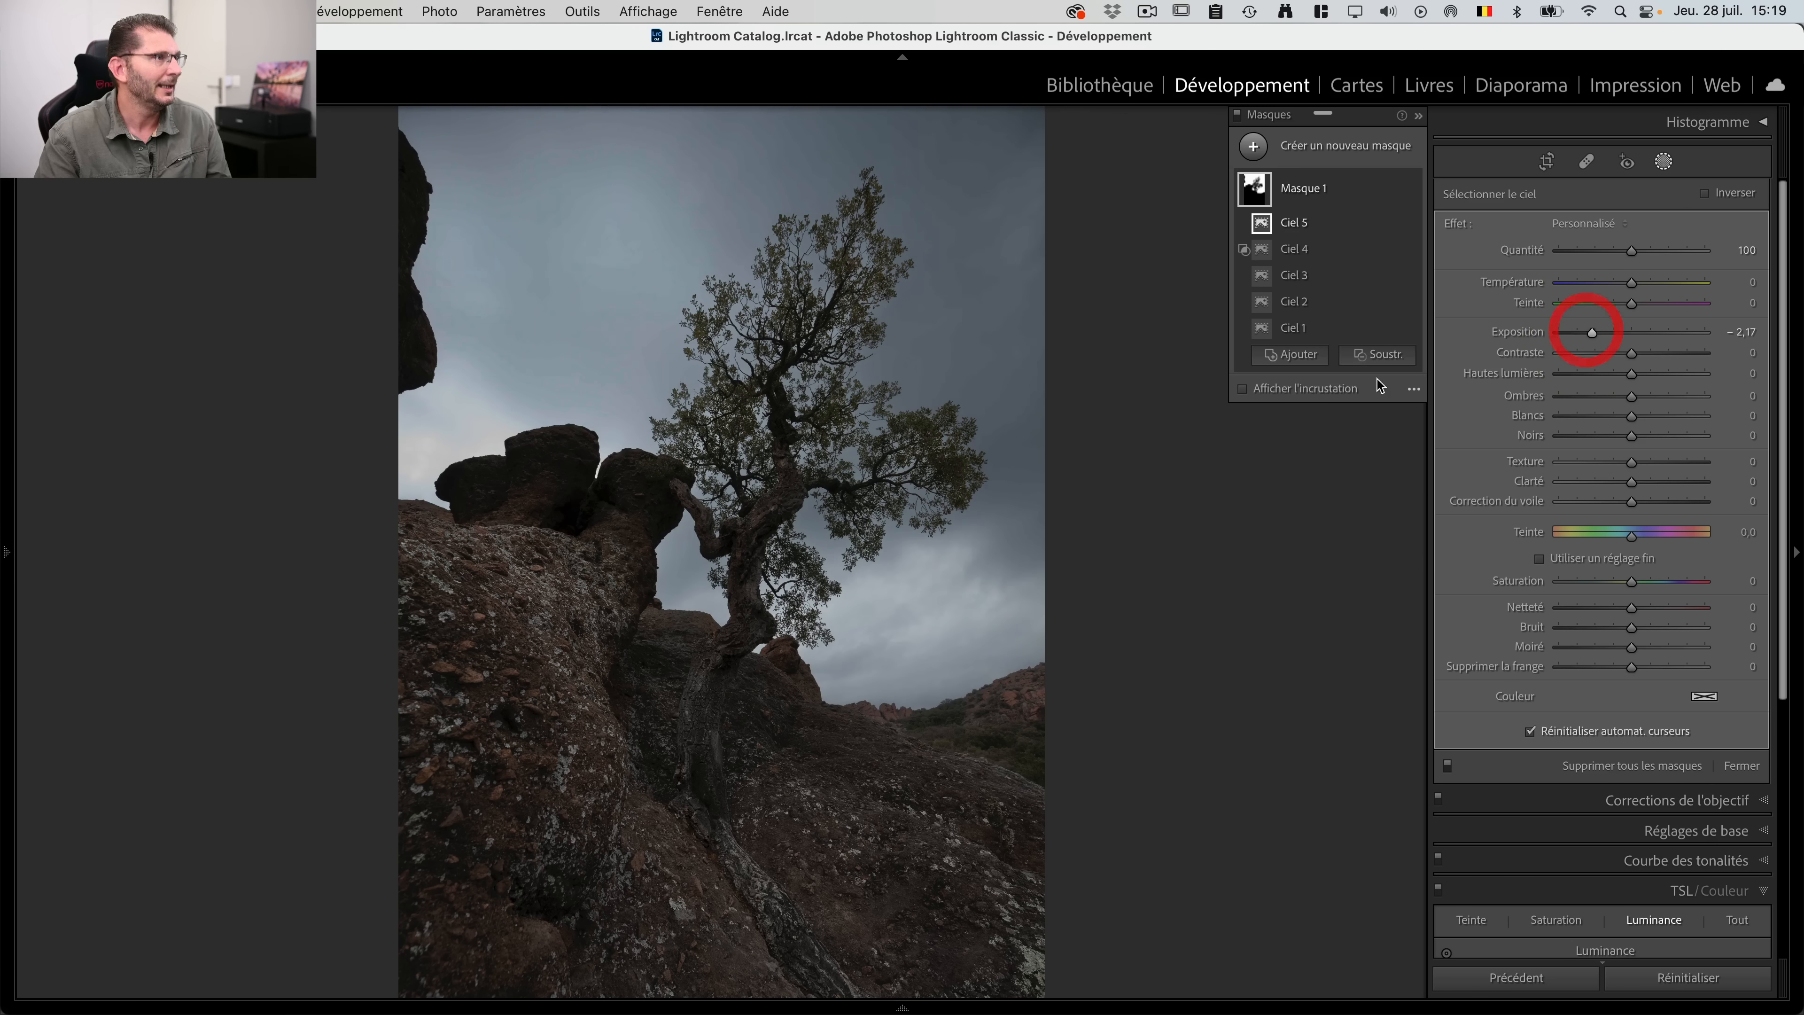
pyautogui.click(1309, 368)
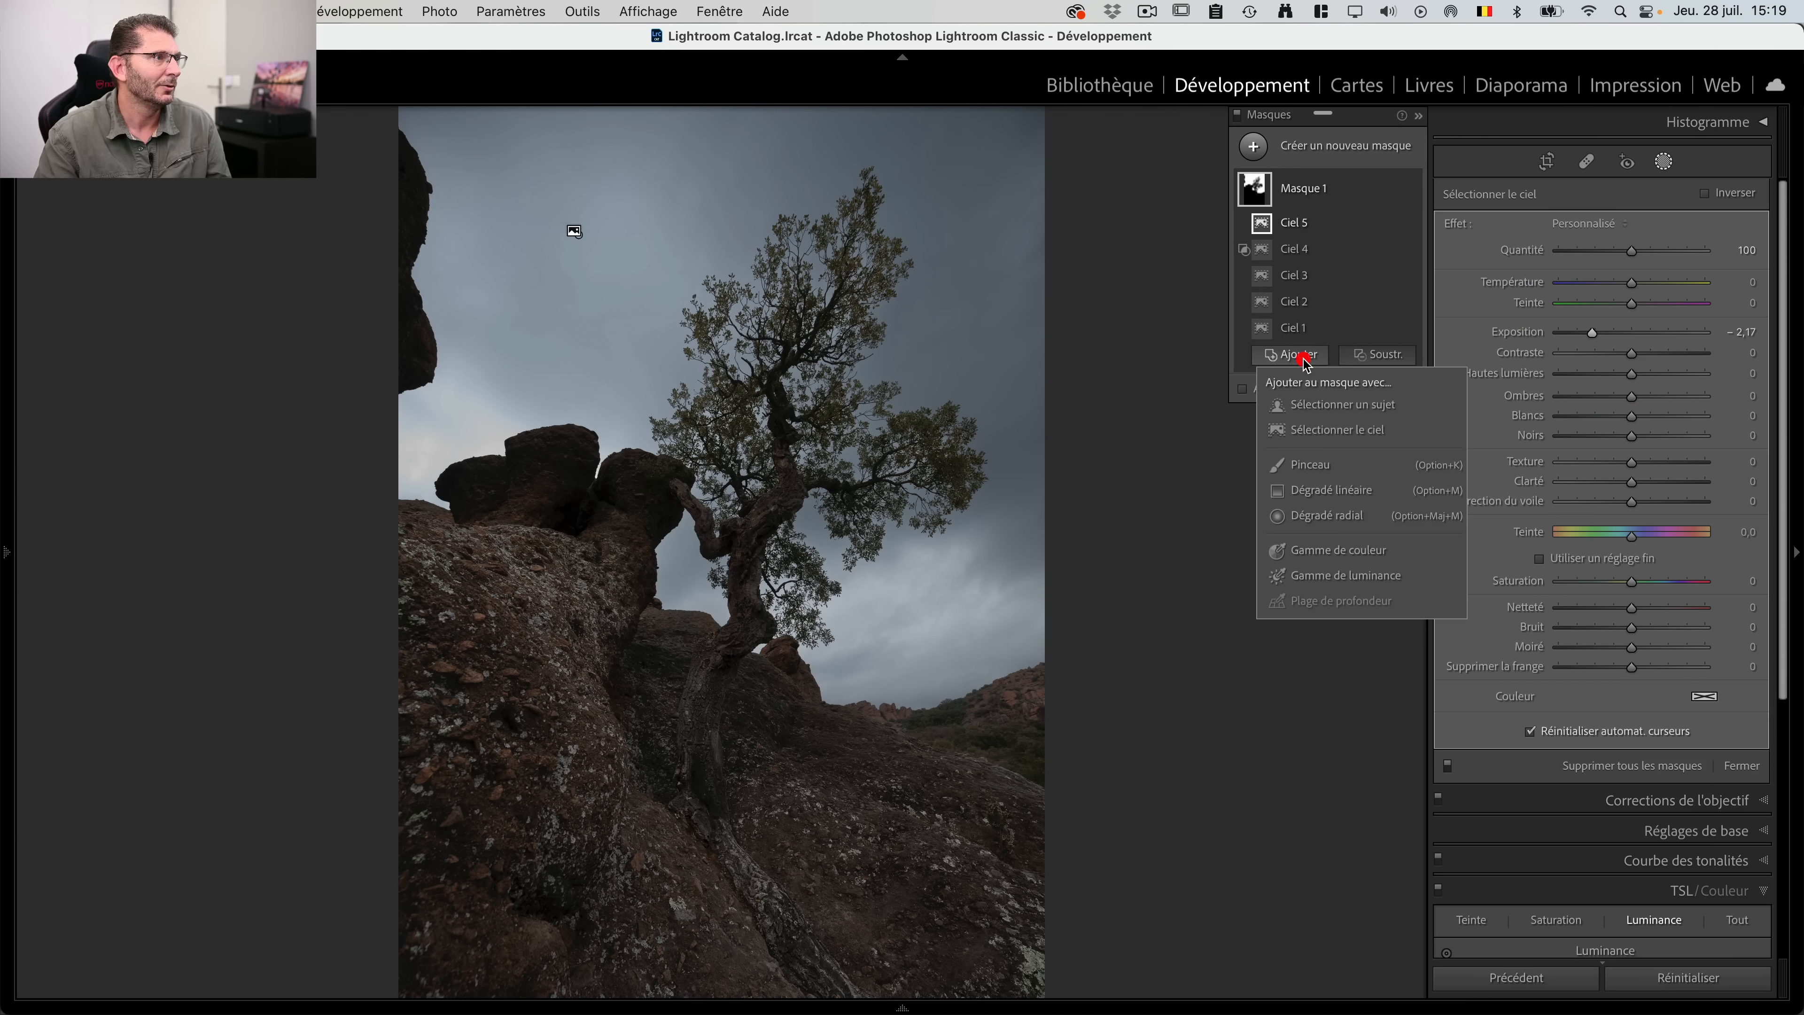
pyautogui.click(1331, 429)
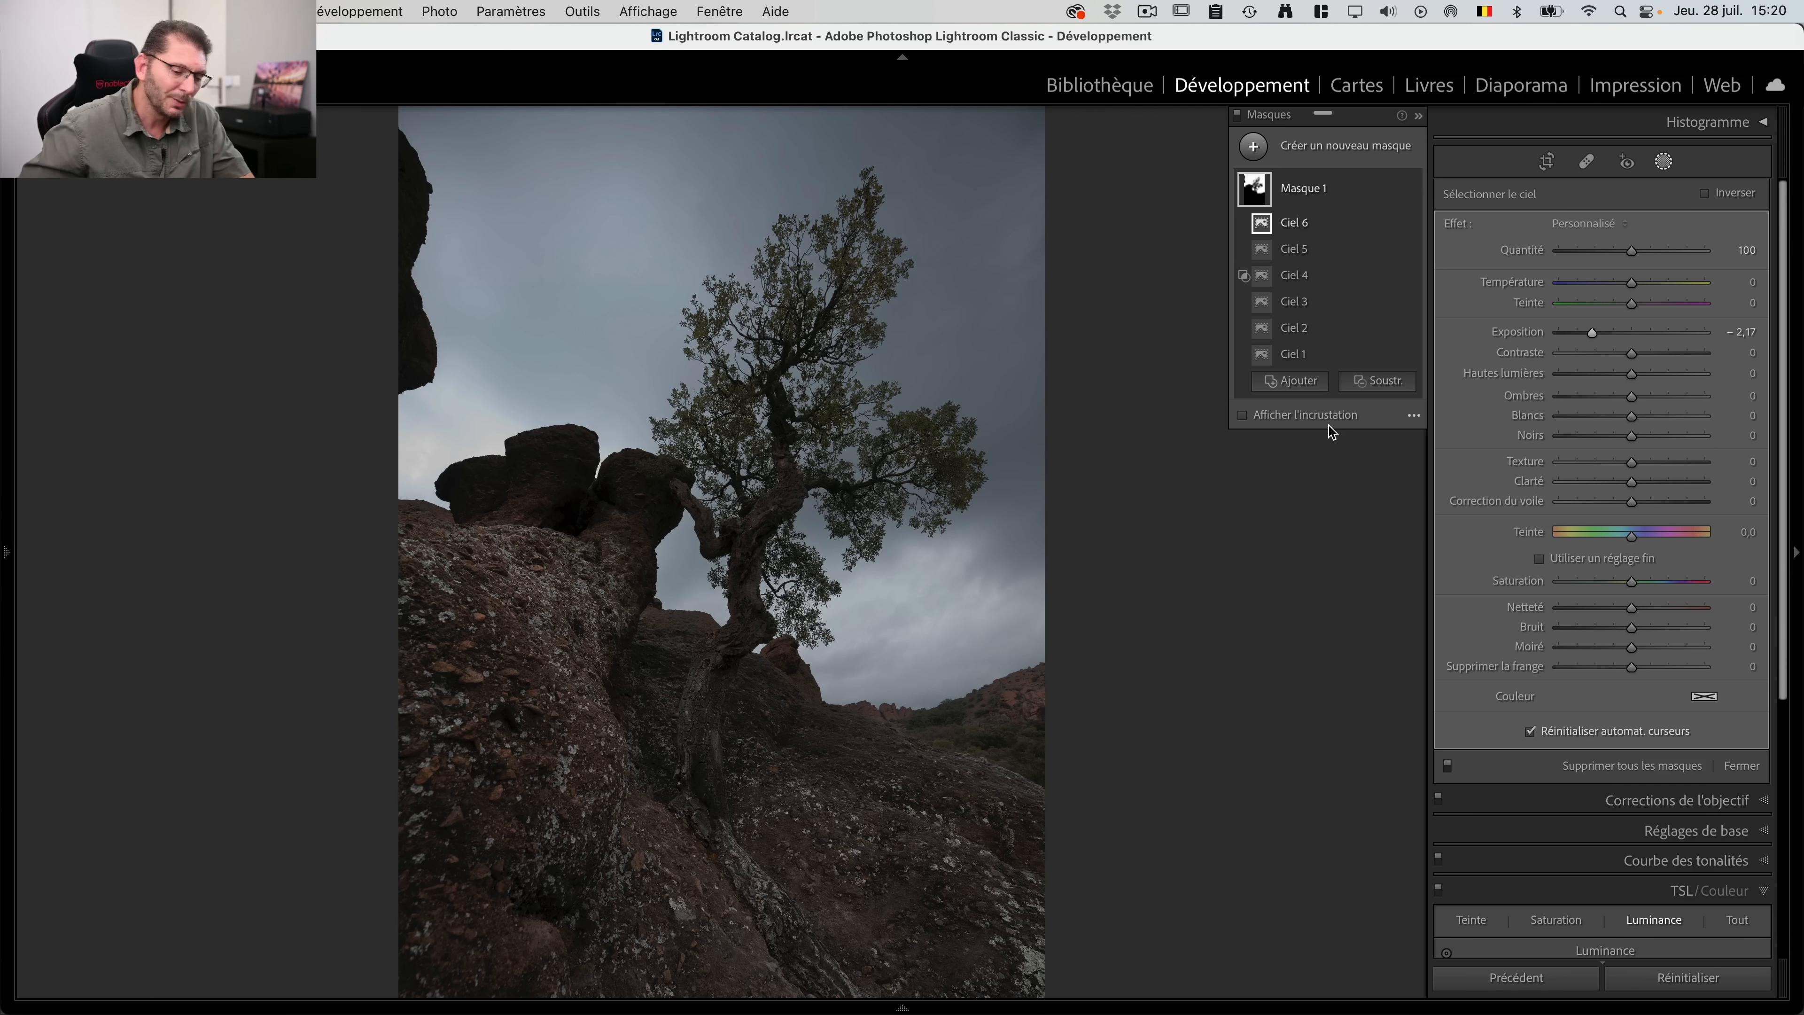
# Step: Open the rapeseed field photo DSC_0042.NEF from the Hard Edge Mask LR collection for developing
pyautogui.press('g')
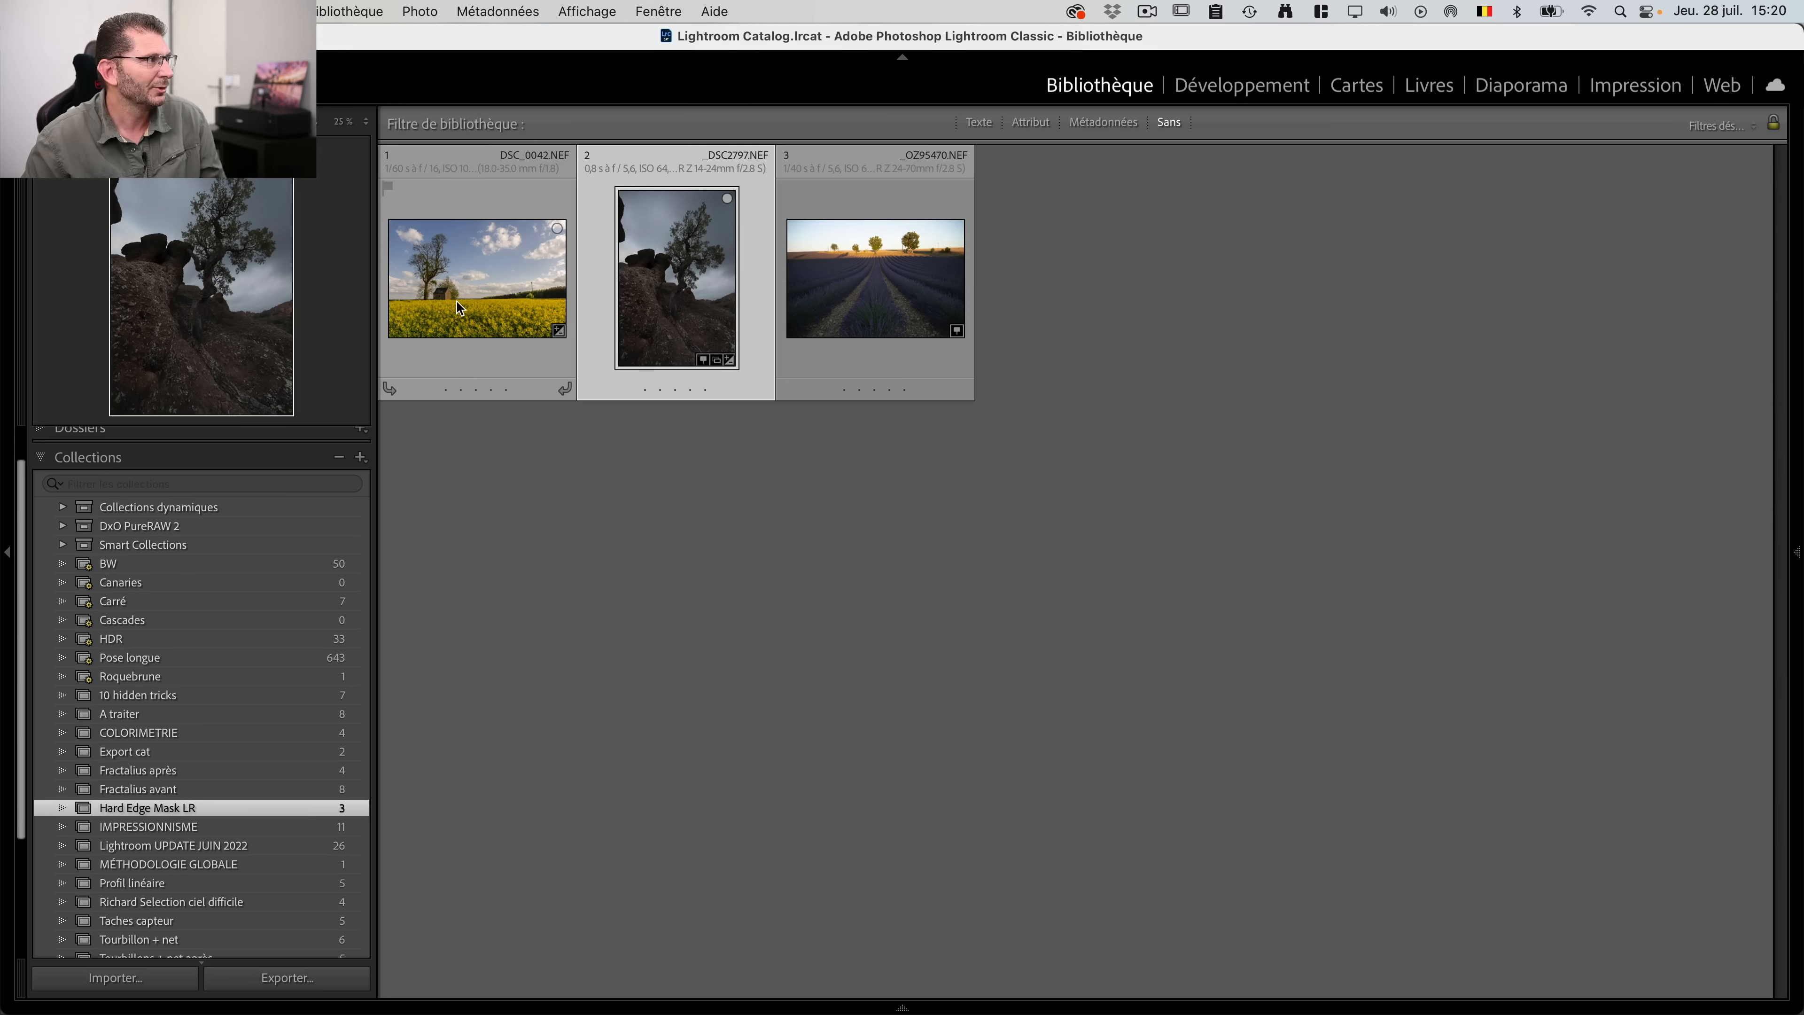
pyautogui.click(458, 304)
pyautogui.doubleClick(459, 304)
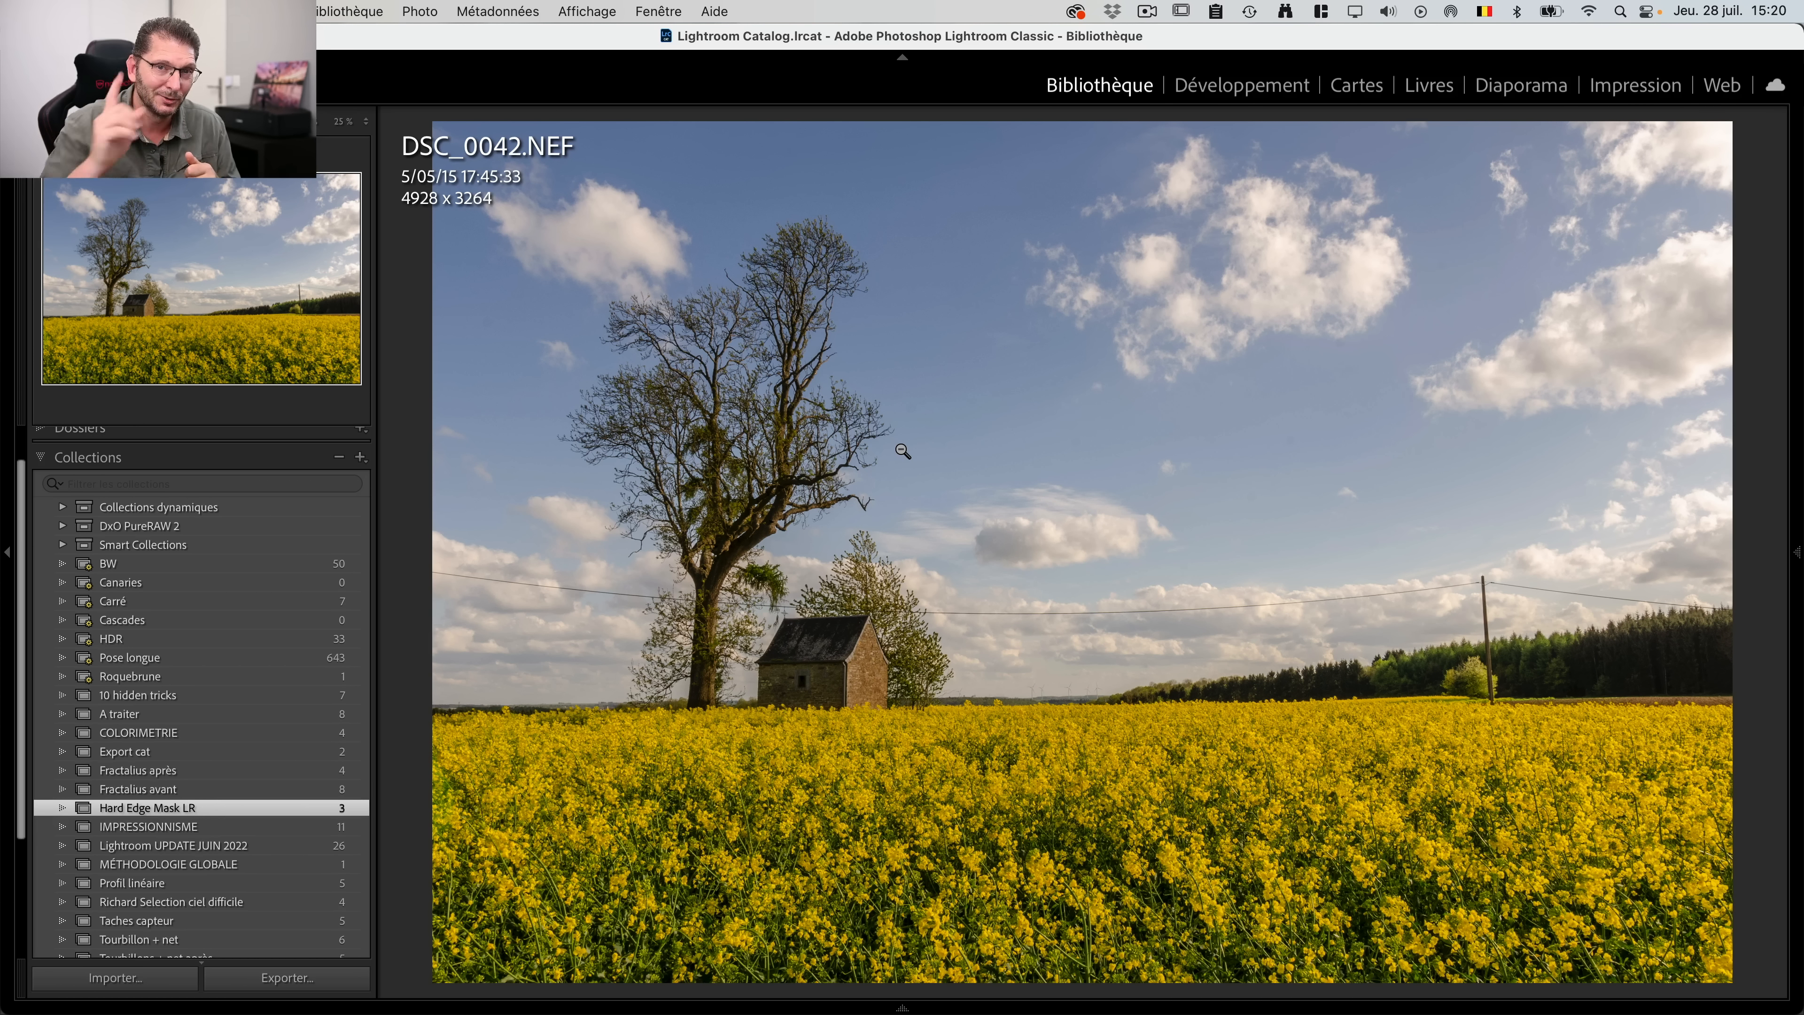
pyautogui.press('d')
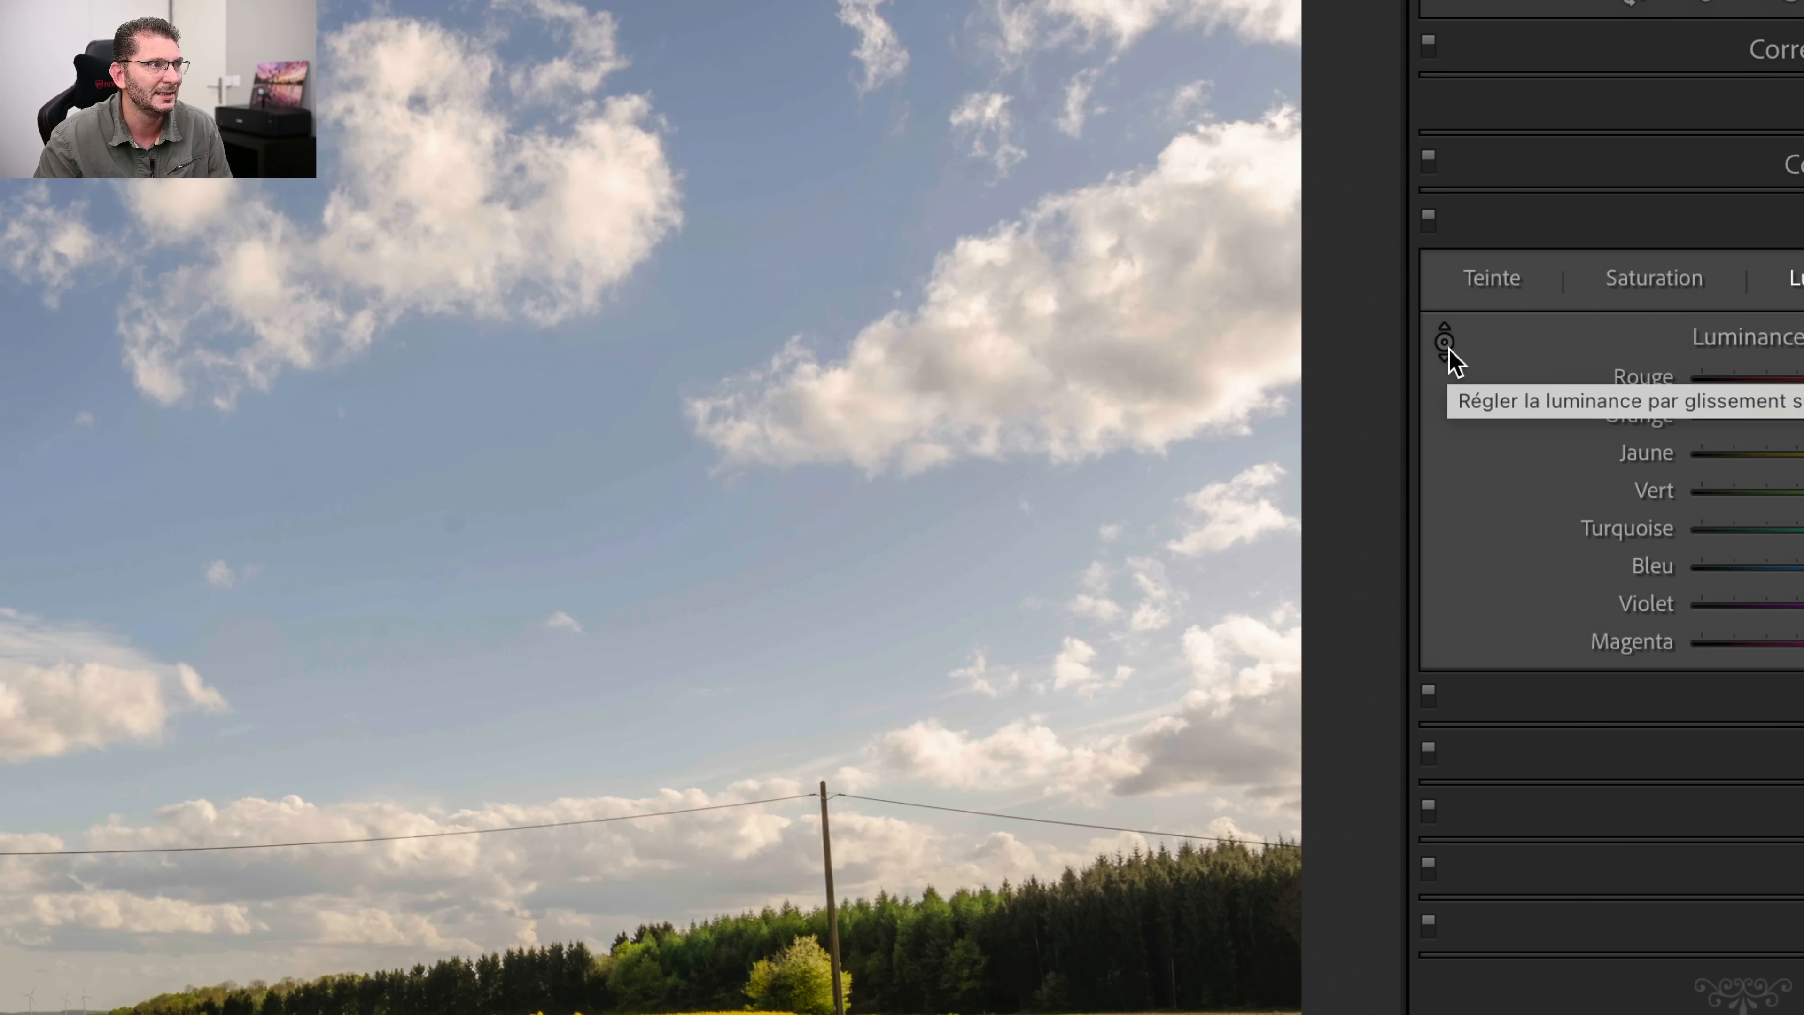
# Step: Darken the blue sky with targeted luminance adjustment to Bleu -94 and Violet -10, and compare before and after
pyautogui.click(1446, 345)
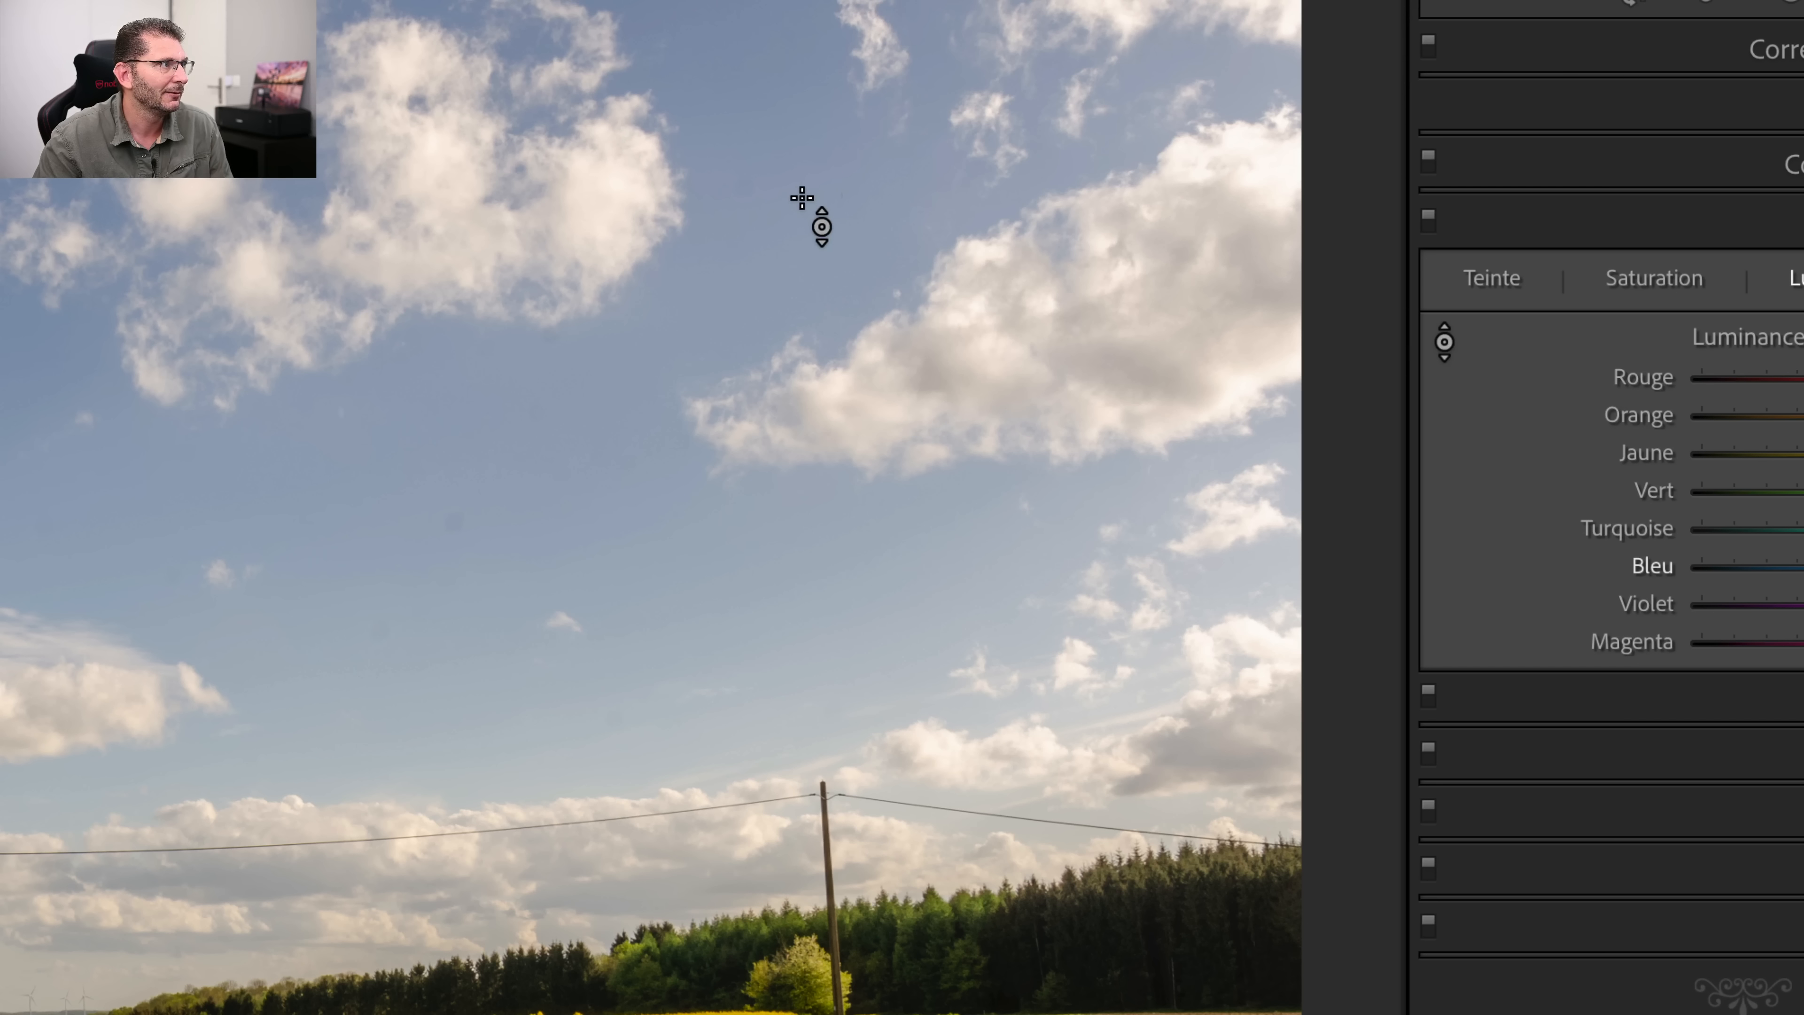
pyautogui.moveTo(805, 200); pyautogui.dragTo(805, 363)
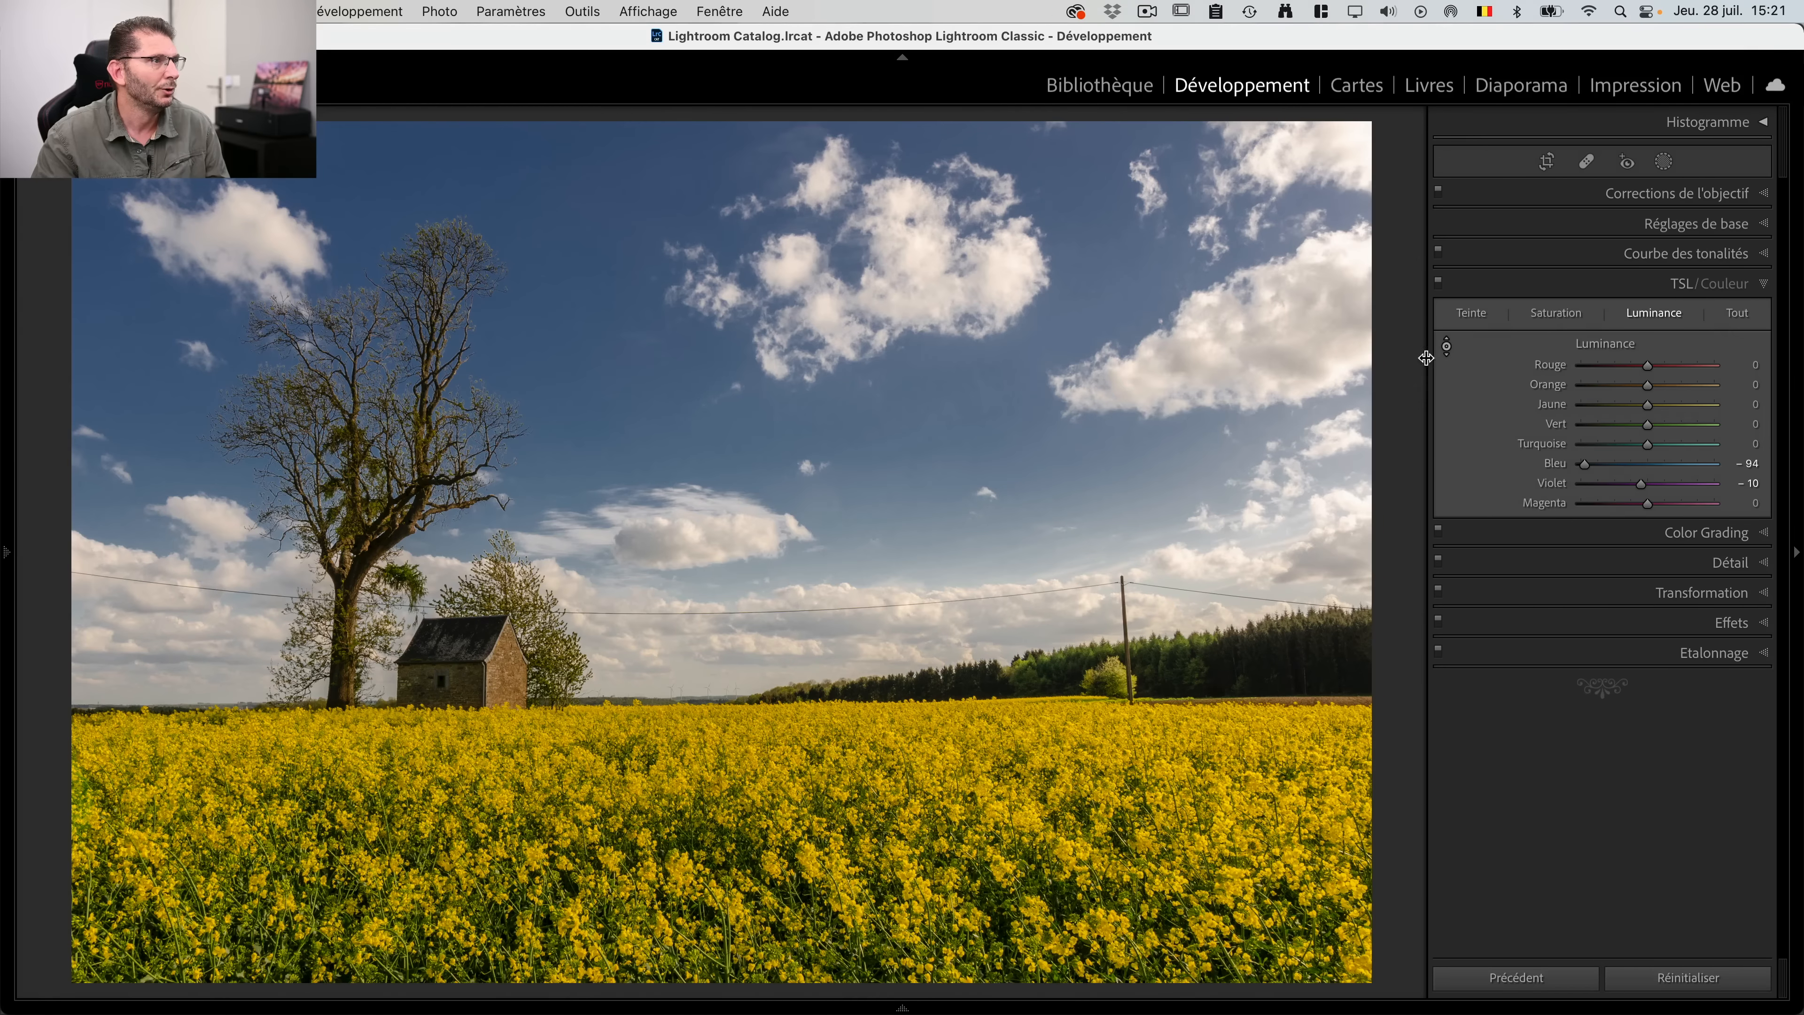
pyautogui.click(1439, 281)
pyautogui.click(1438, 281)
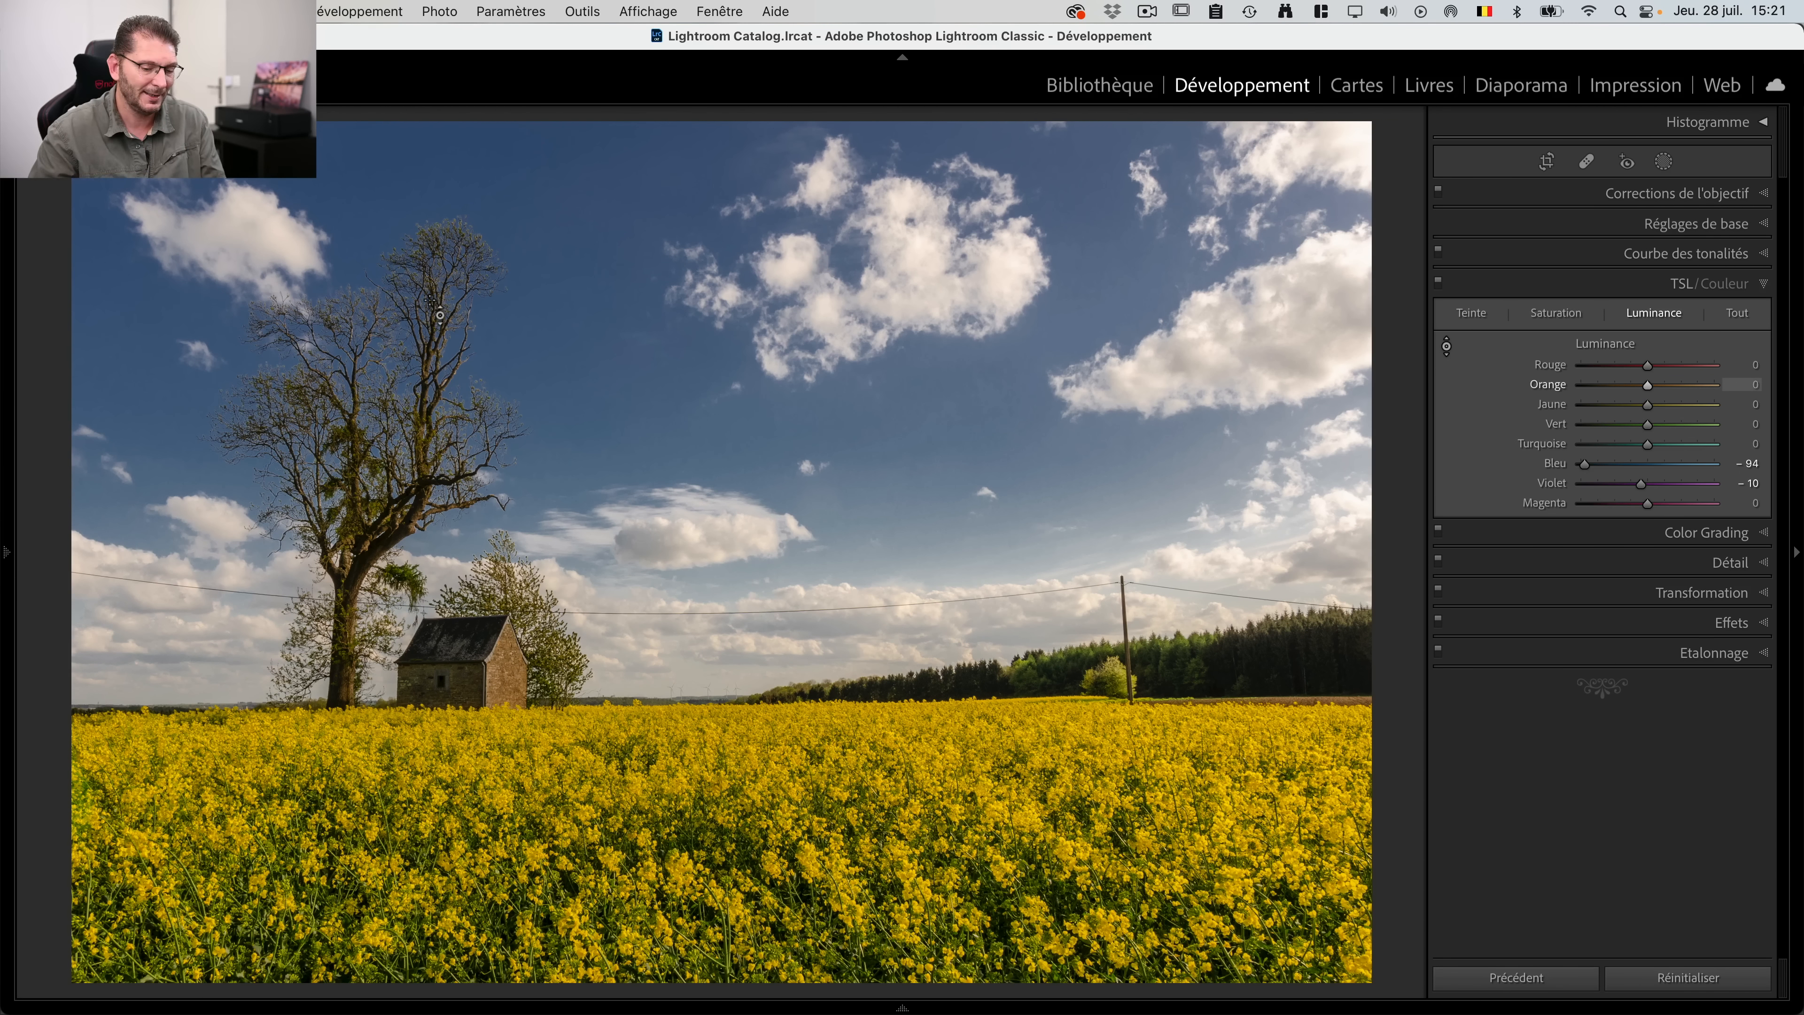
# Step: Examine the edges of the tree branches and the small house against the darkened sky at high magnification
pyautogui.press('super+equal')
pyautogui.press('super+equal')
pyautogui.press('super+equal')
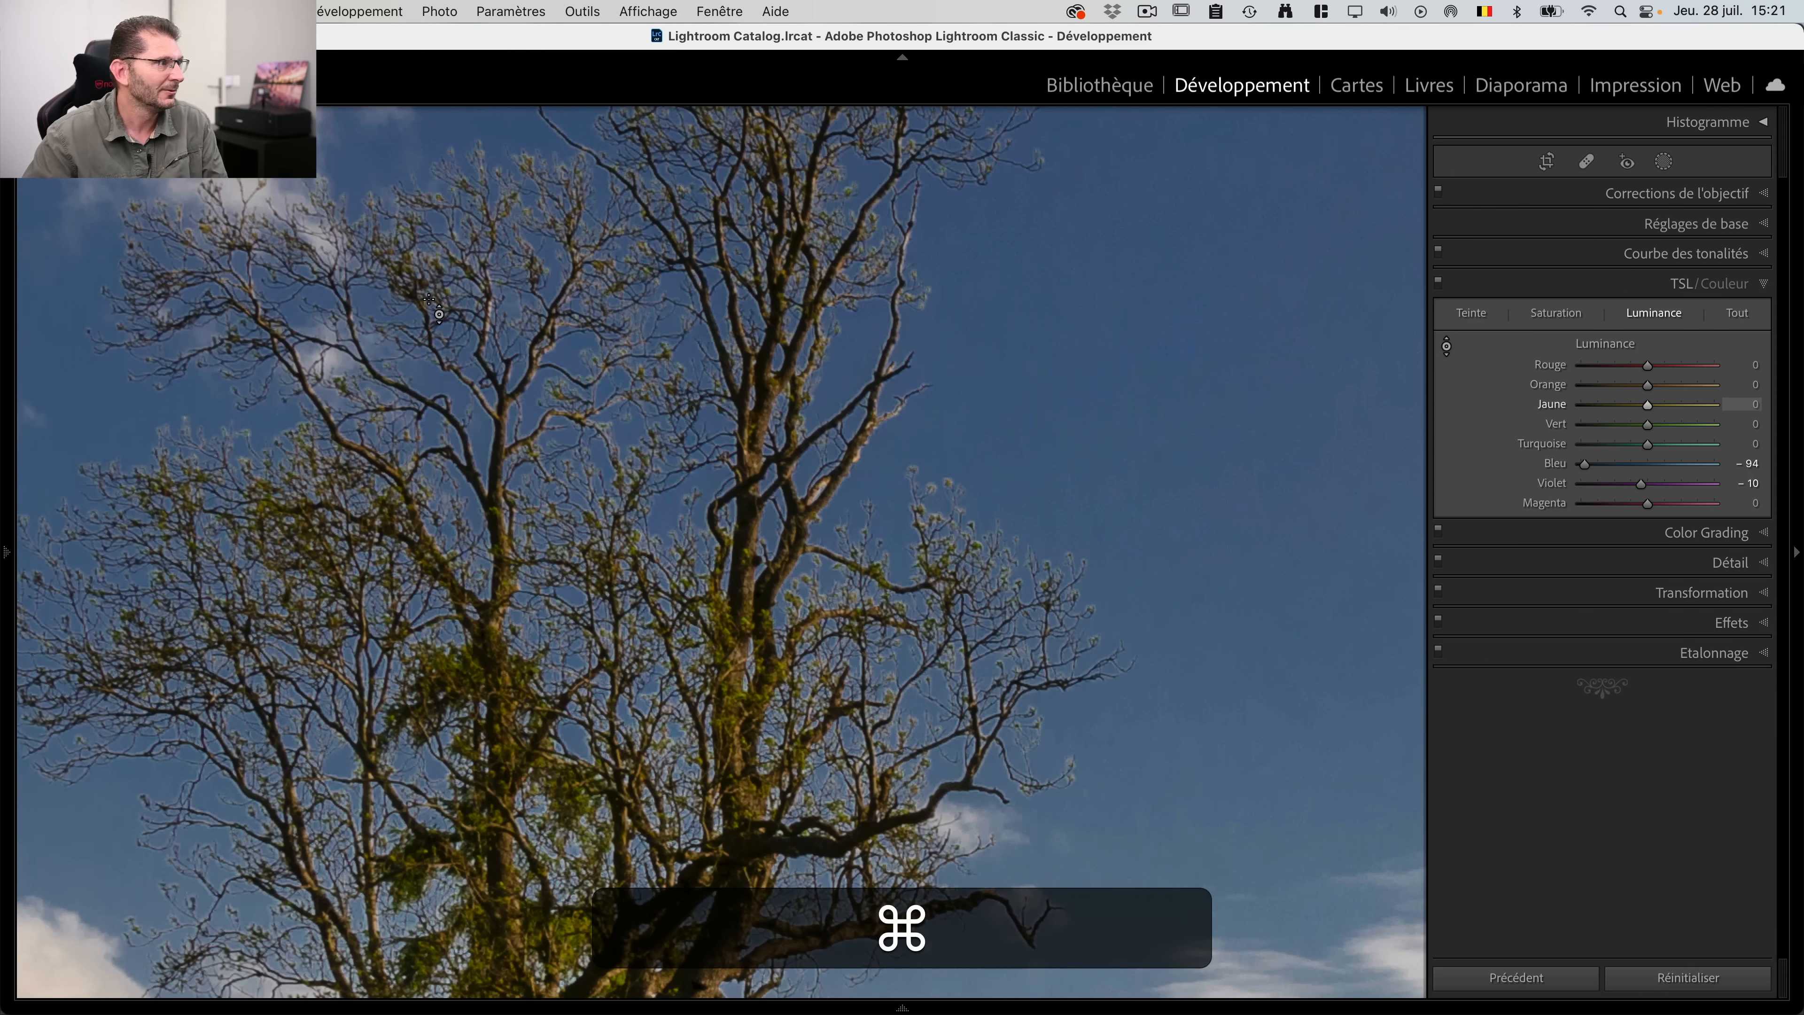
pyautogui.moveTo(987, 725); pyautogui.dragTo(880, 387)
pyautogui.moveTo(896, 682); pyautogui.dragTo(698, 236)
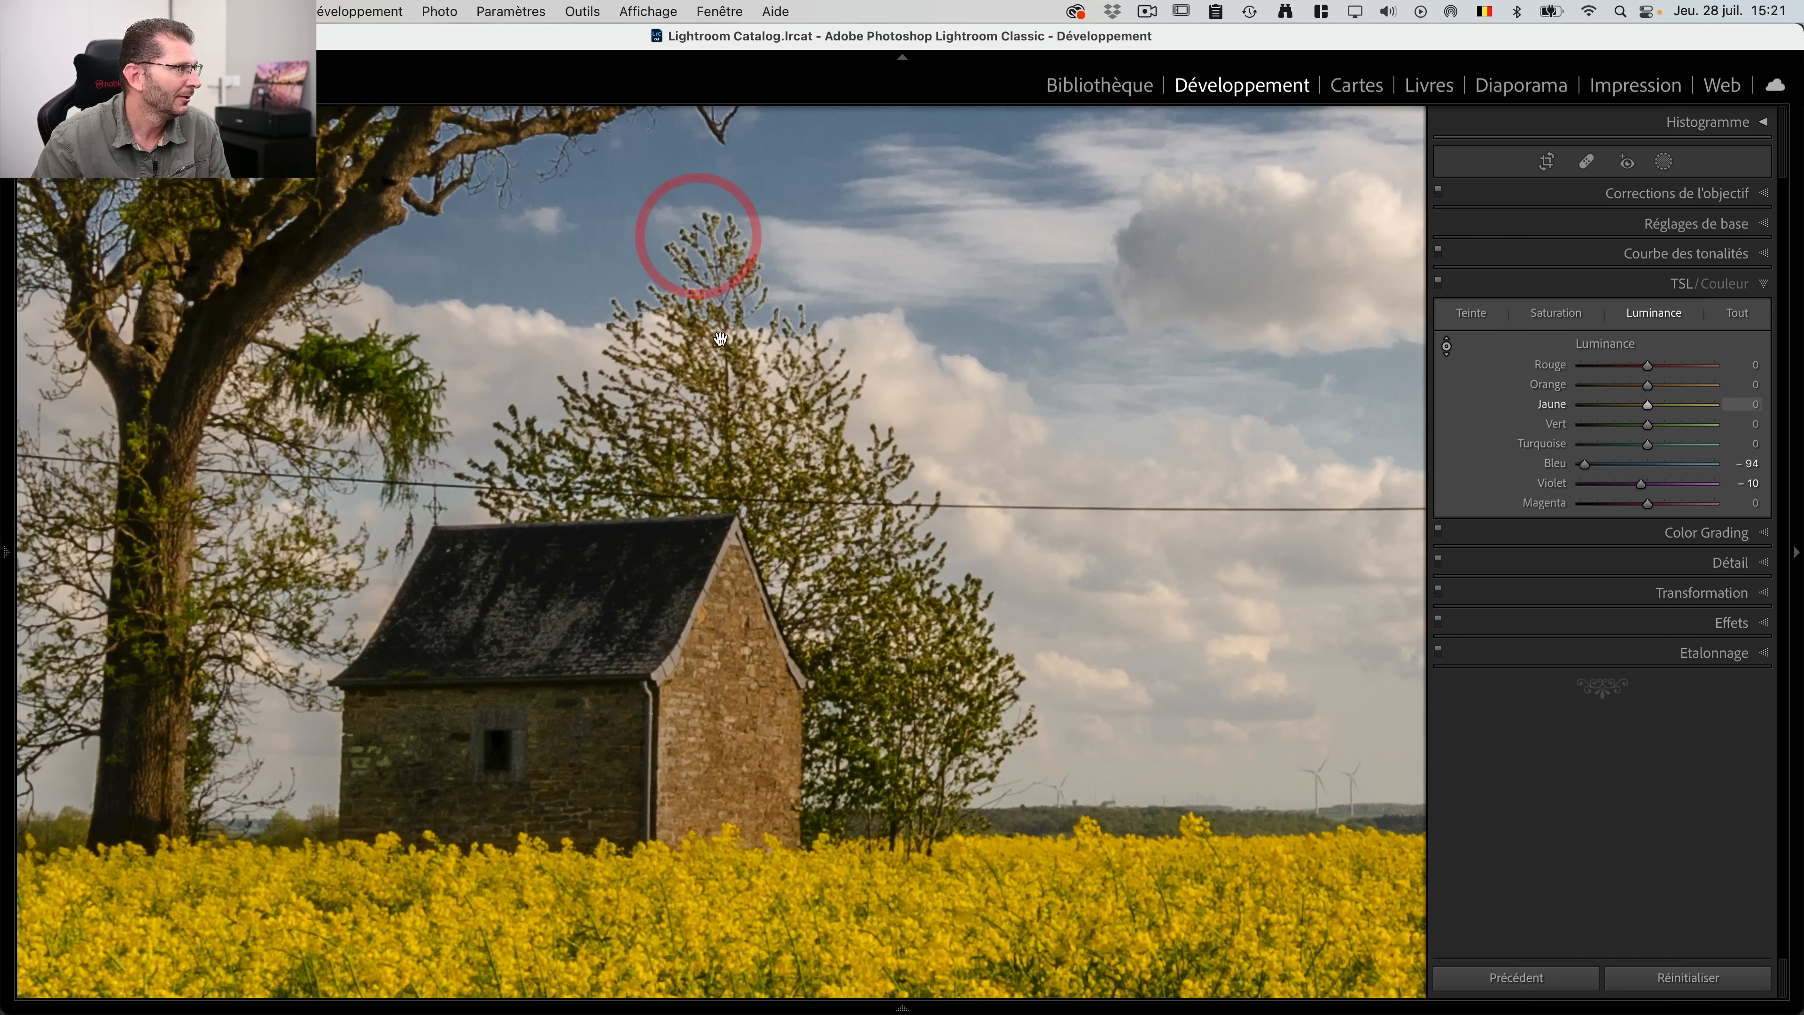
pyautogui.moveTo(721, 339); pyautogui.dragTo(735, 725)
pyautogui.press('space')
pyautogui.moveTo(432, 374); pyautogui.dragTo(675, 517)
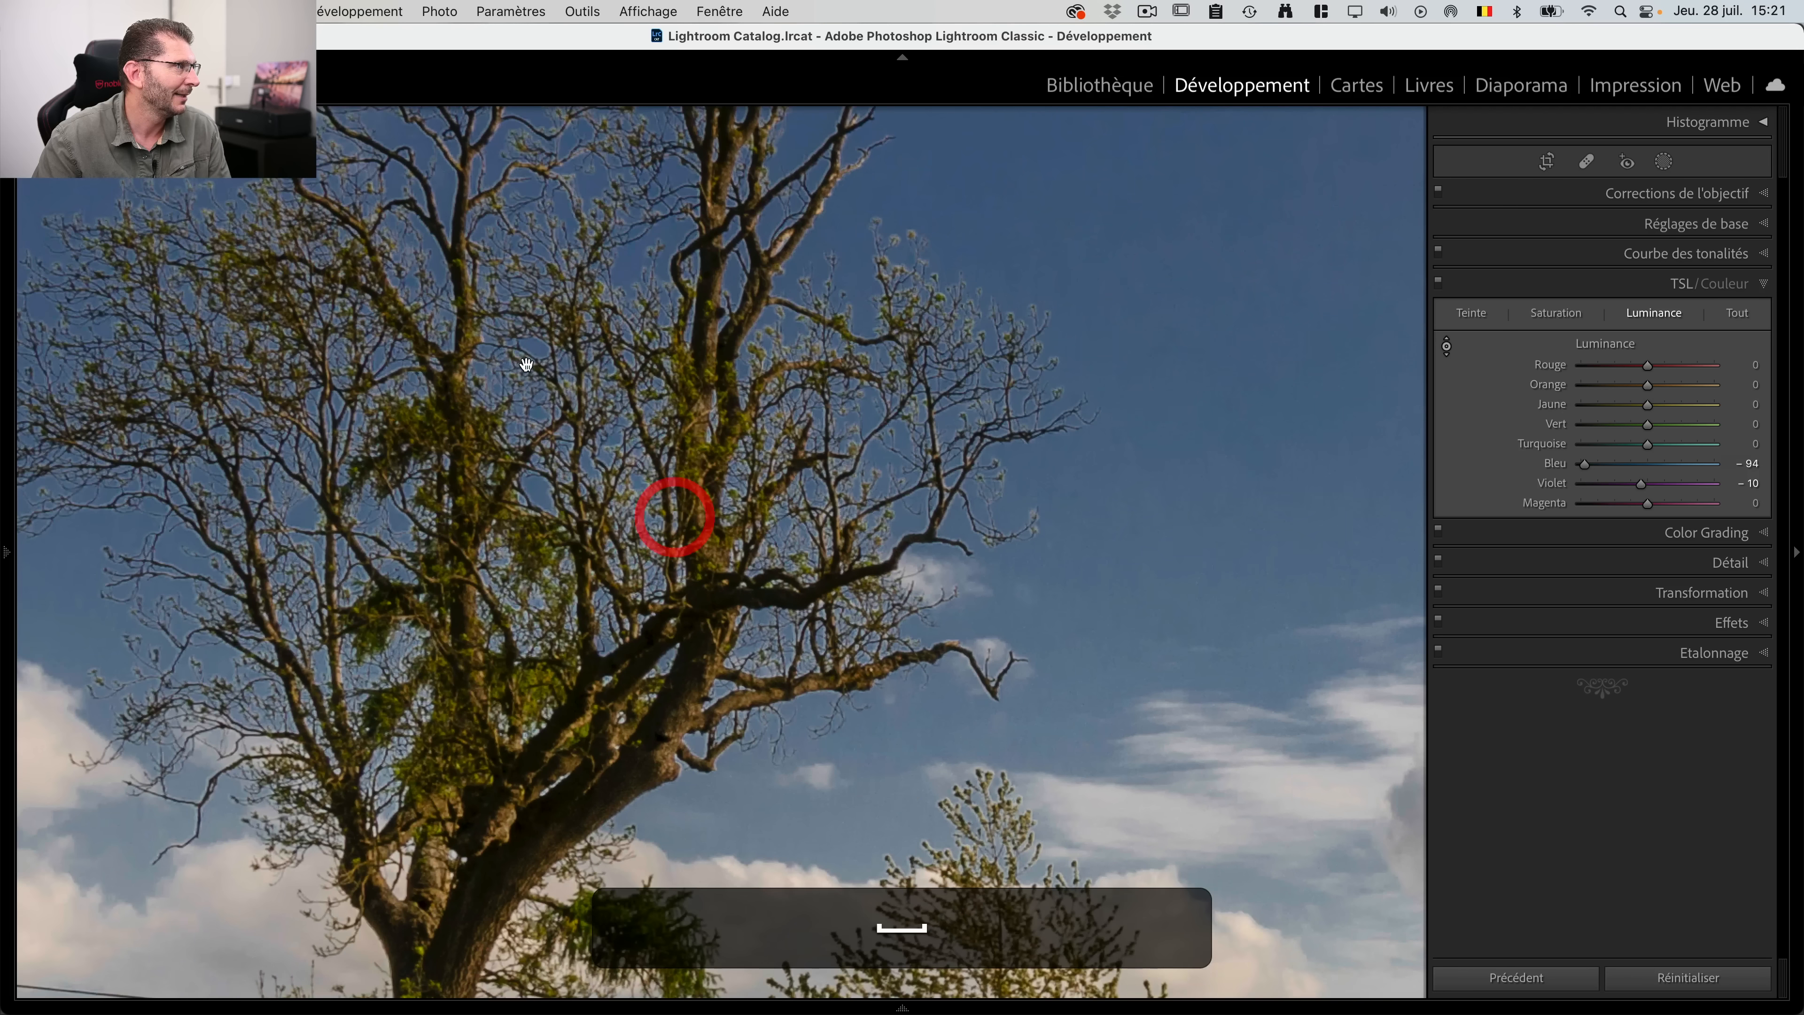
pyautogui.moveTo(526, 364); pyautogui.dragTo(716, 576)
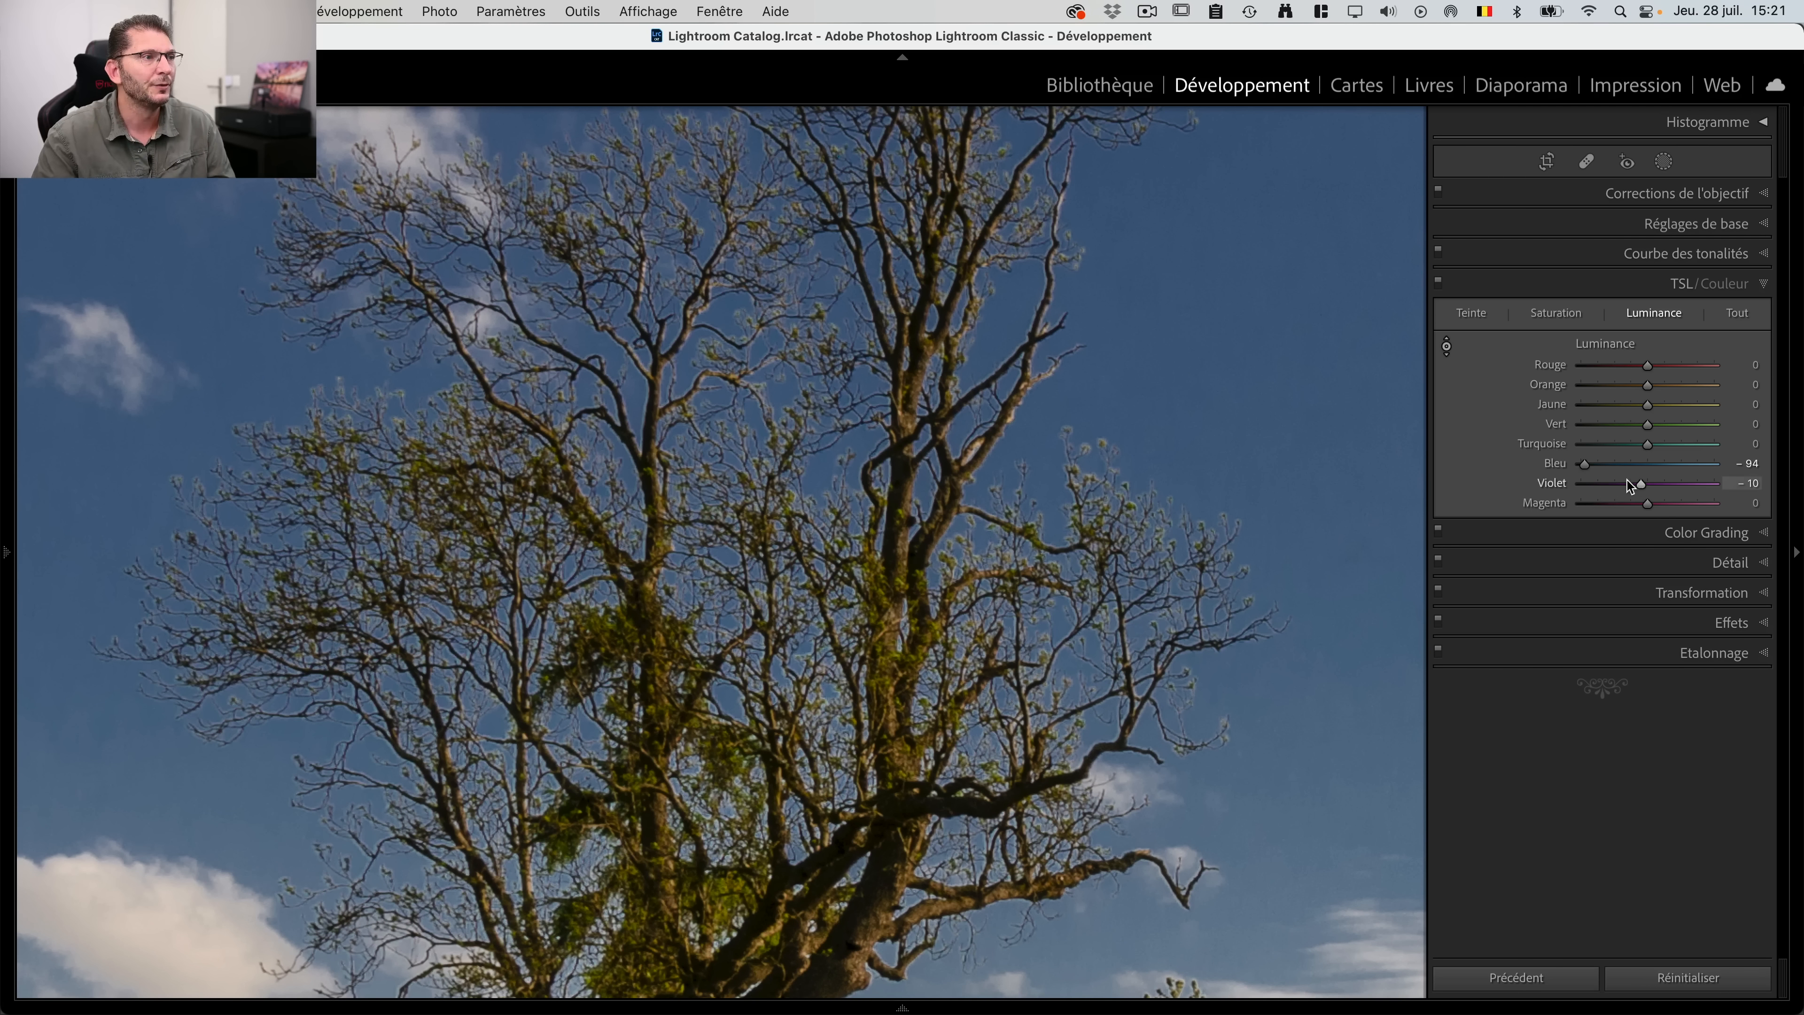
# Step: Try the Bleu luminance at -22, and set it to -66 while viewing the whole photo
pyautogui.moveTo(1585, 464); pyautogui.dragTo(1637, 469)
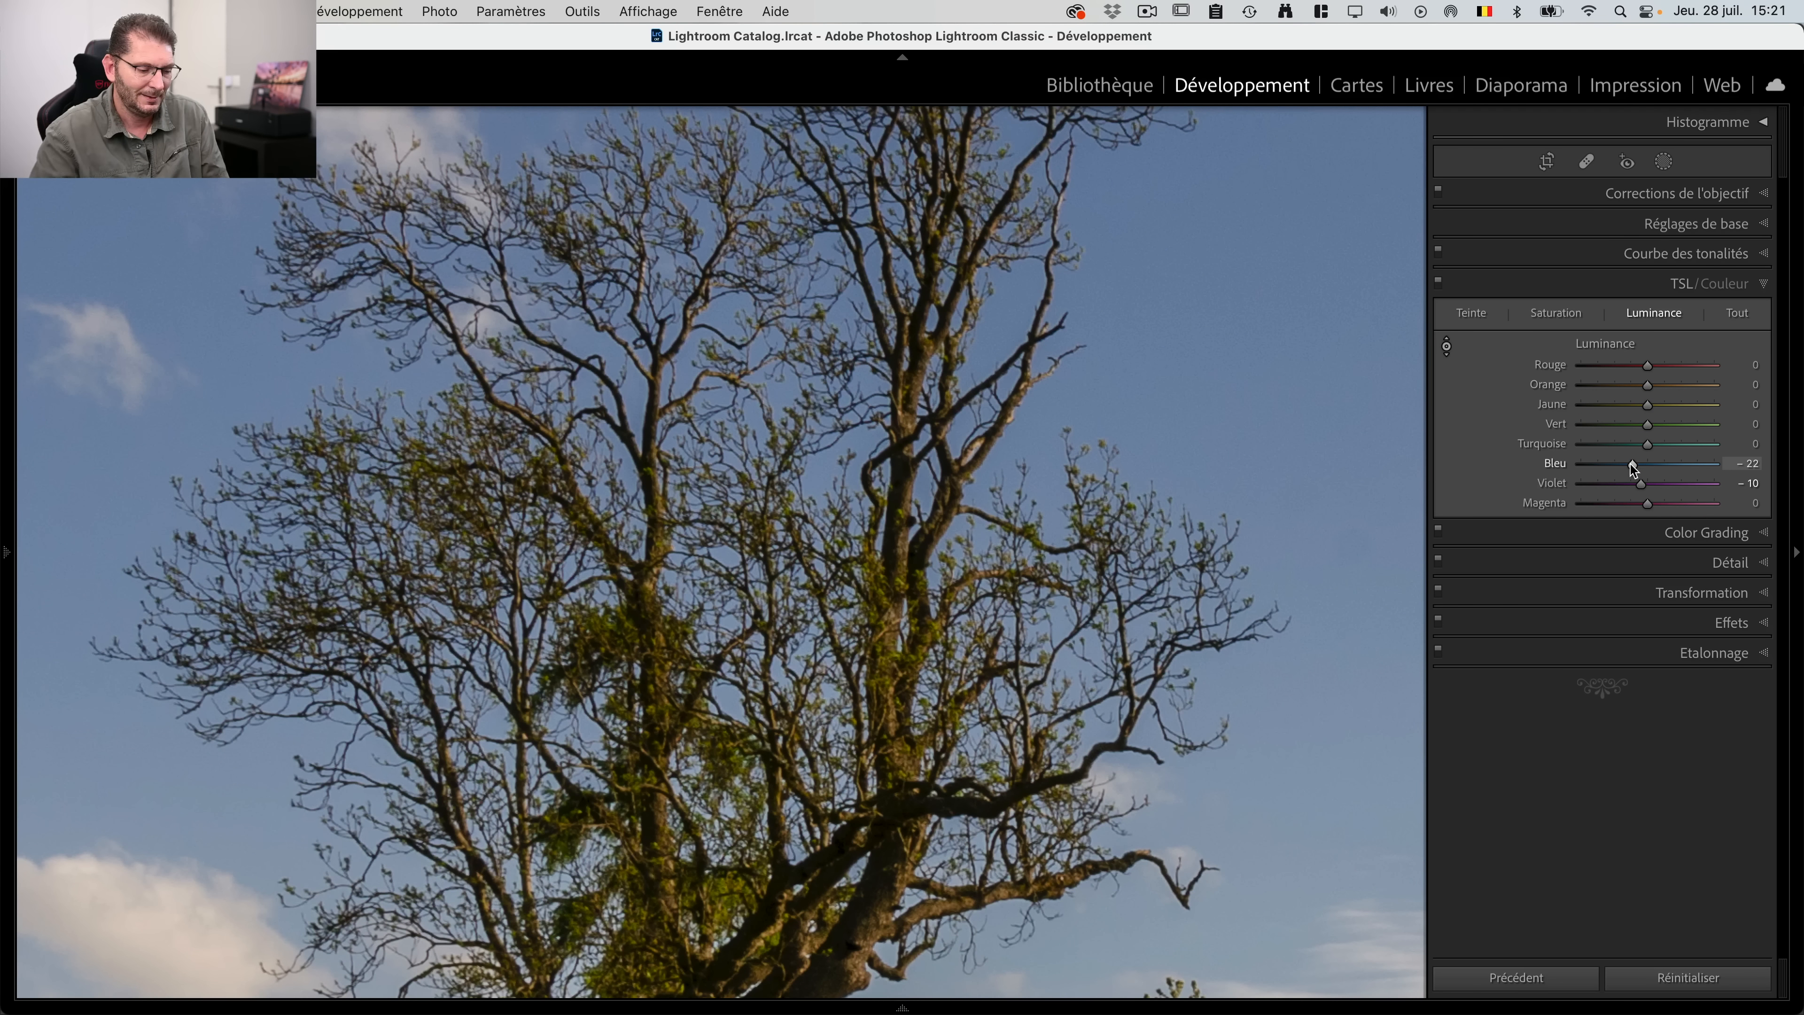
pyautogui.press('z')
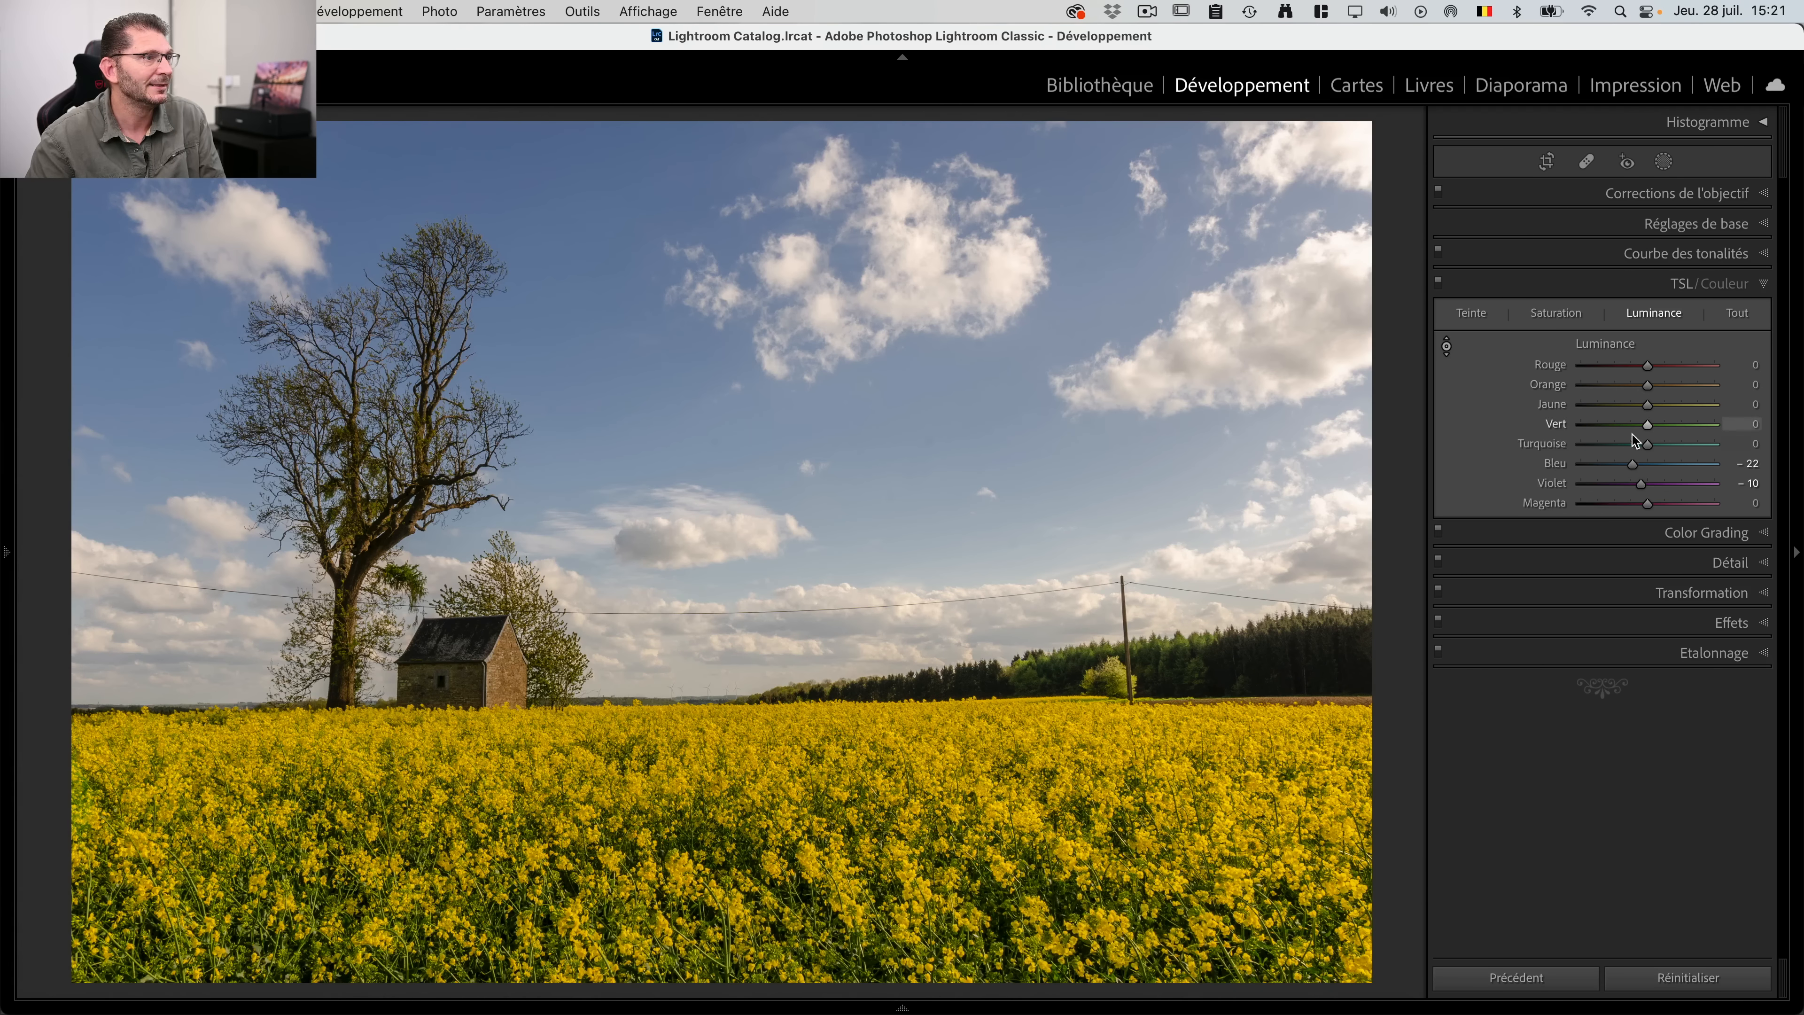
pyautogui.moveTo(1633, 466); pyautogui.dragTo(1606, 466)
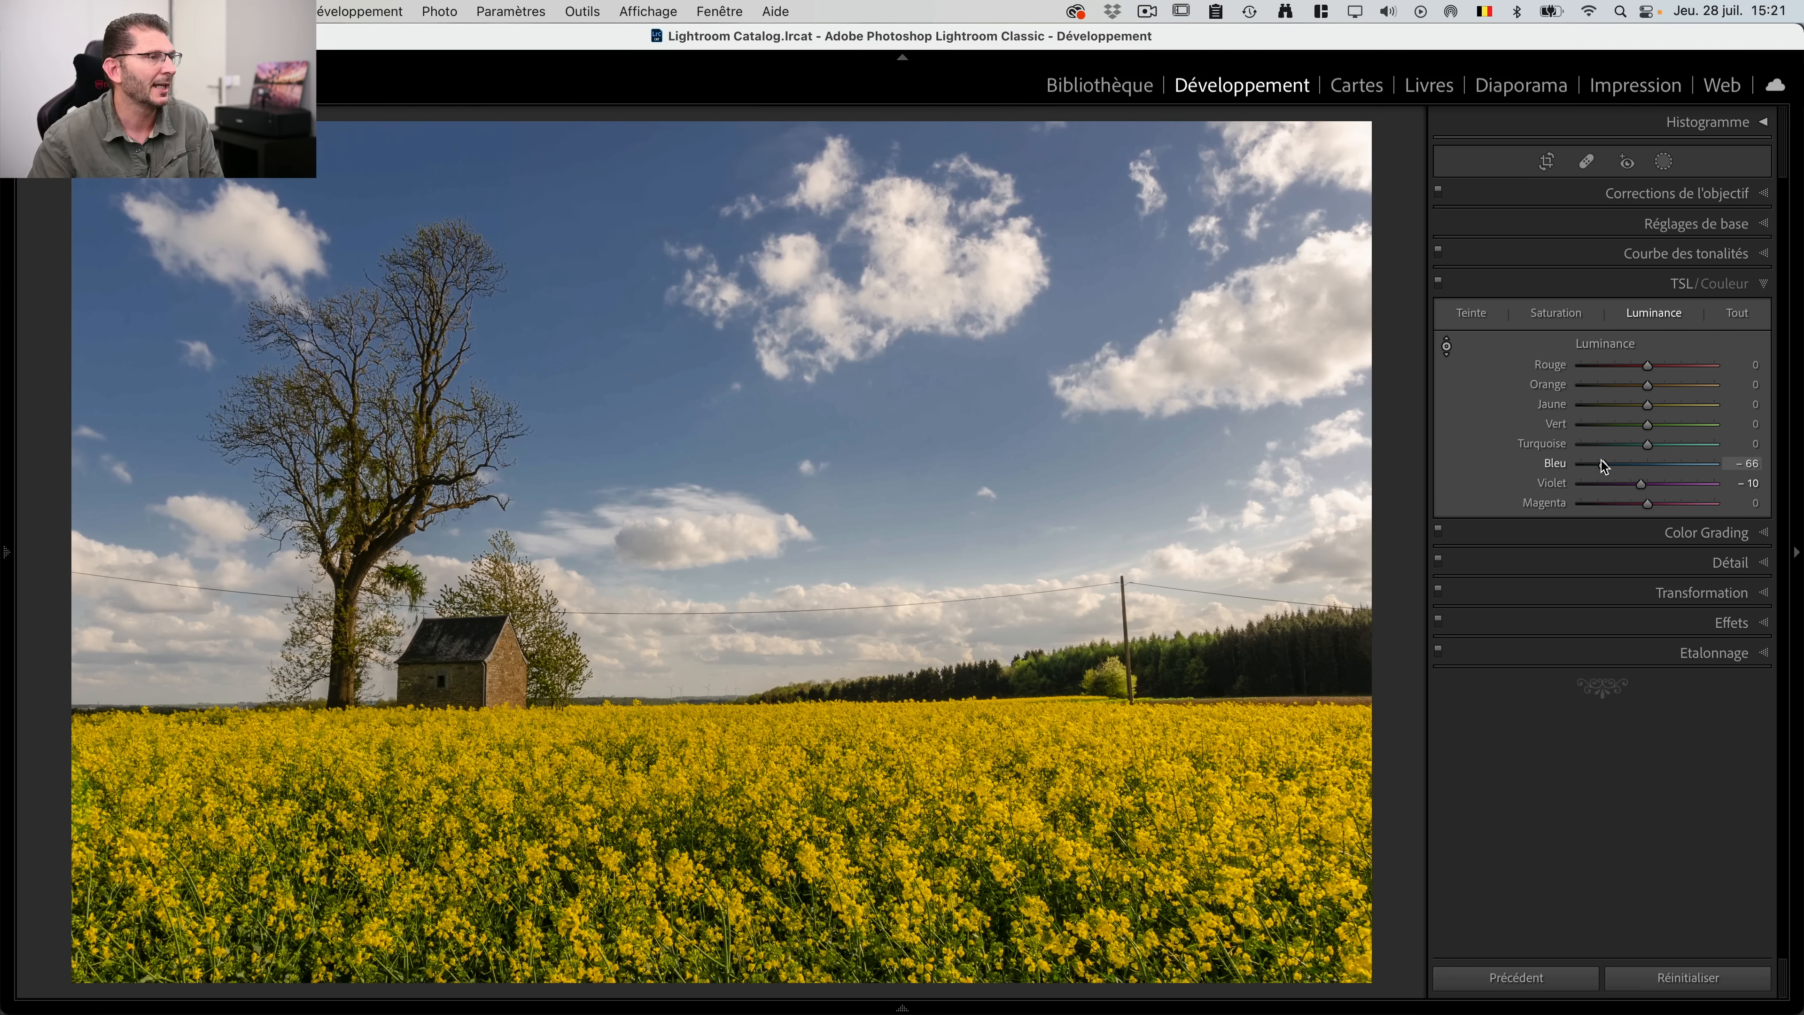
# Step: Try a black and white conversion with the Bleu mix at -100, undo that mix and return the photo to colour
pyautogui.press('v')
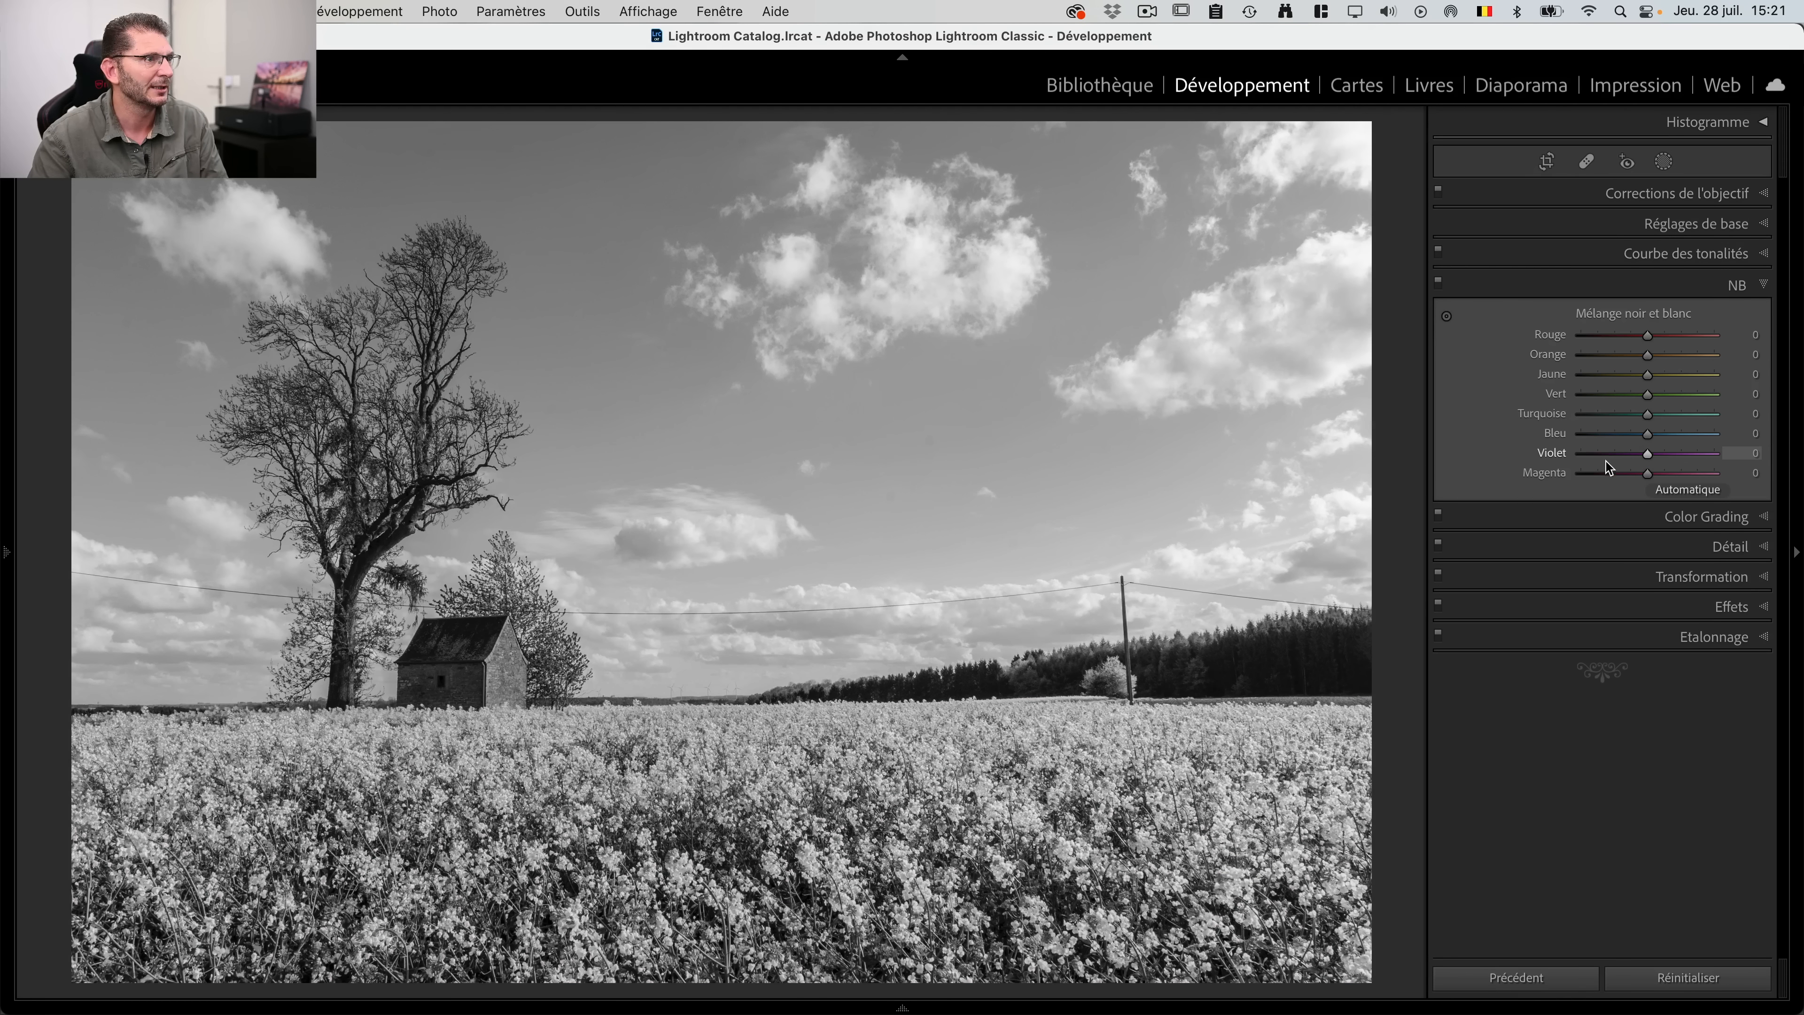
pyautogui.moveTo(1648, 434); pyautogui.dragTo(1580, 433)
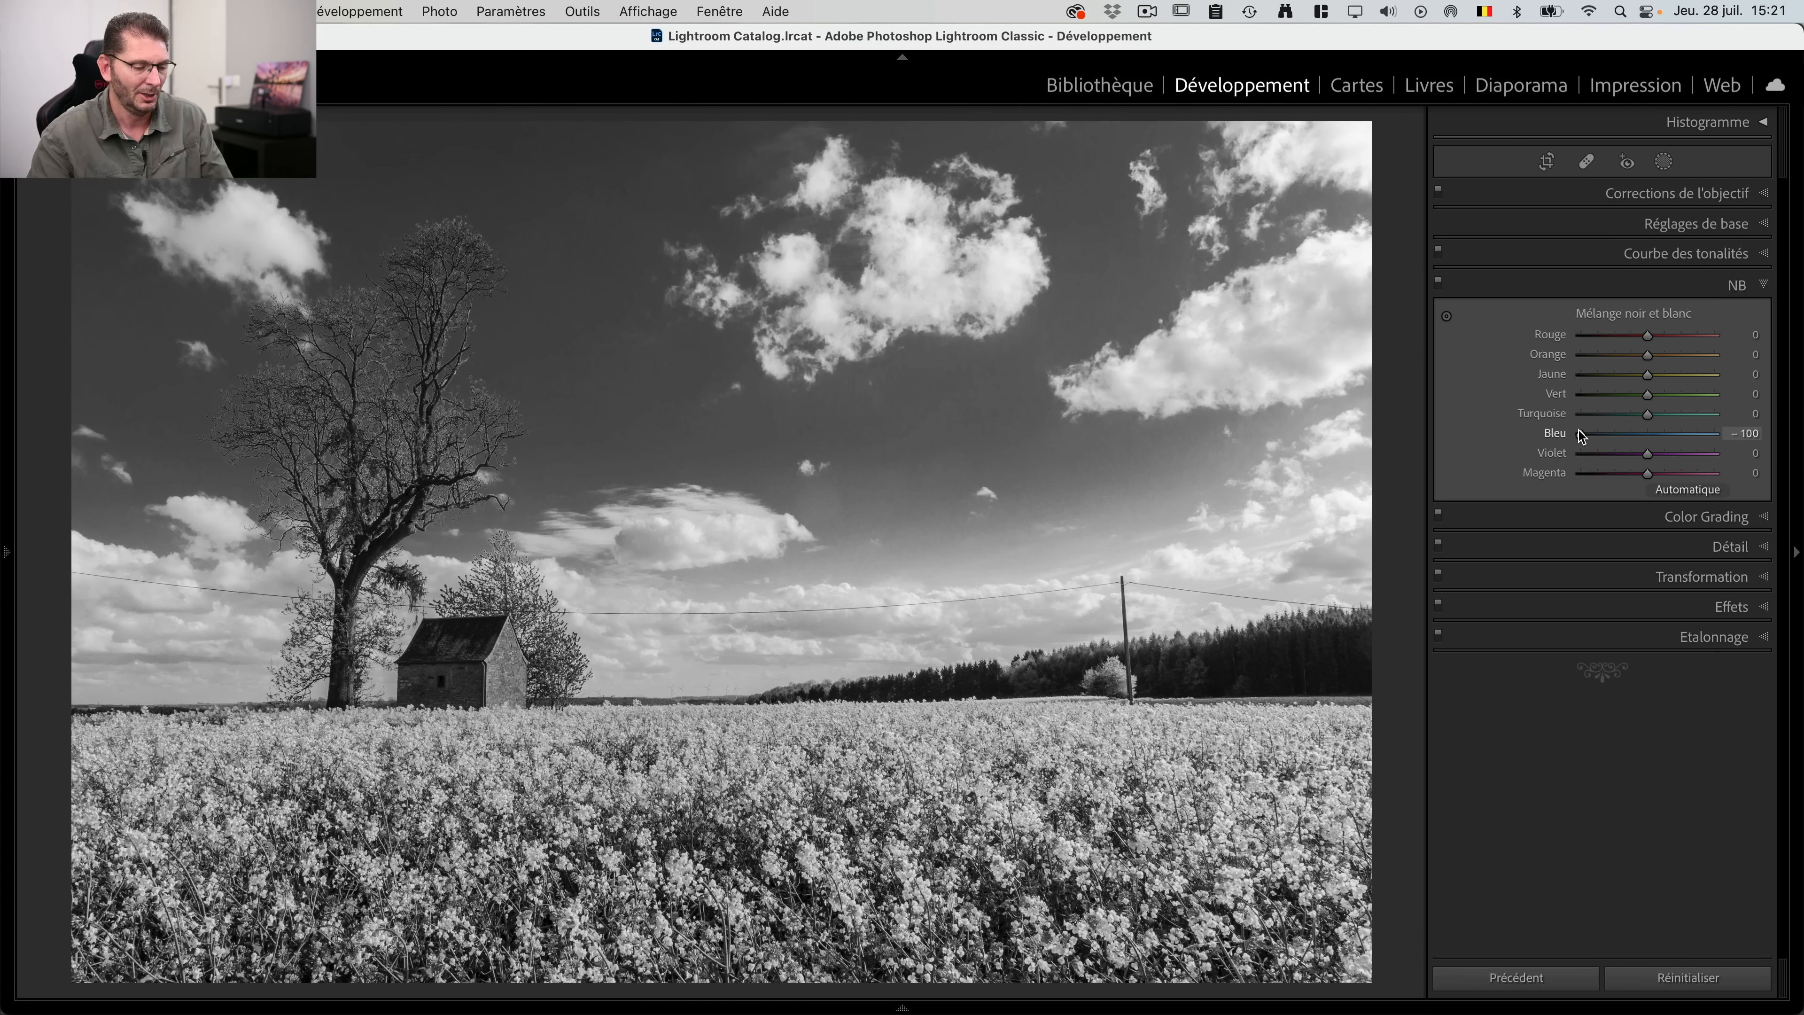
pyautogui.press('super+z')
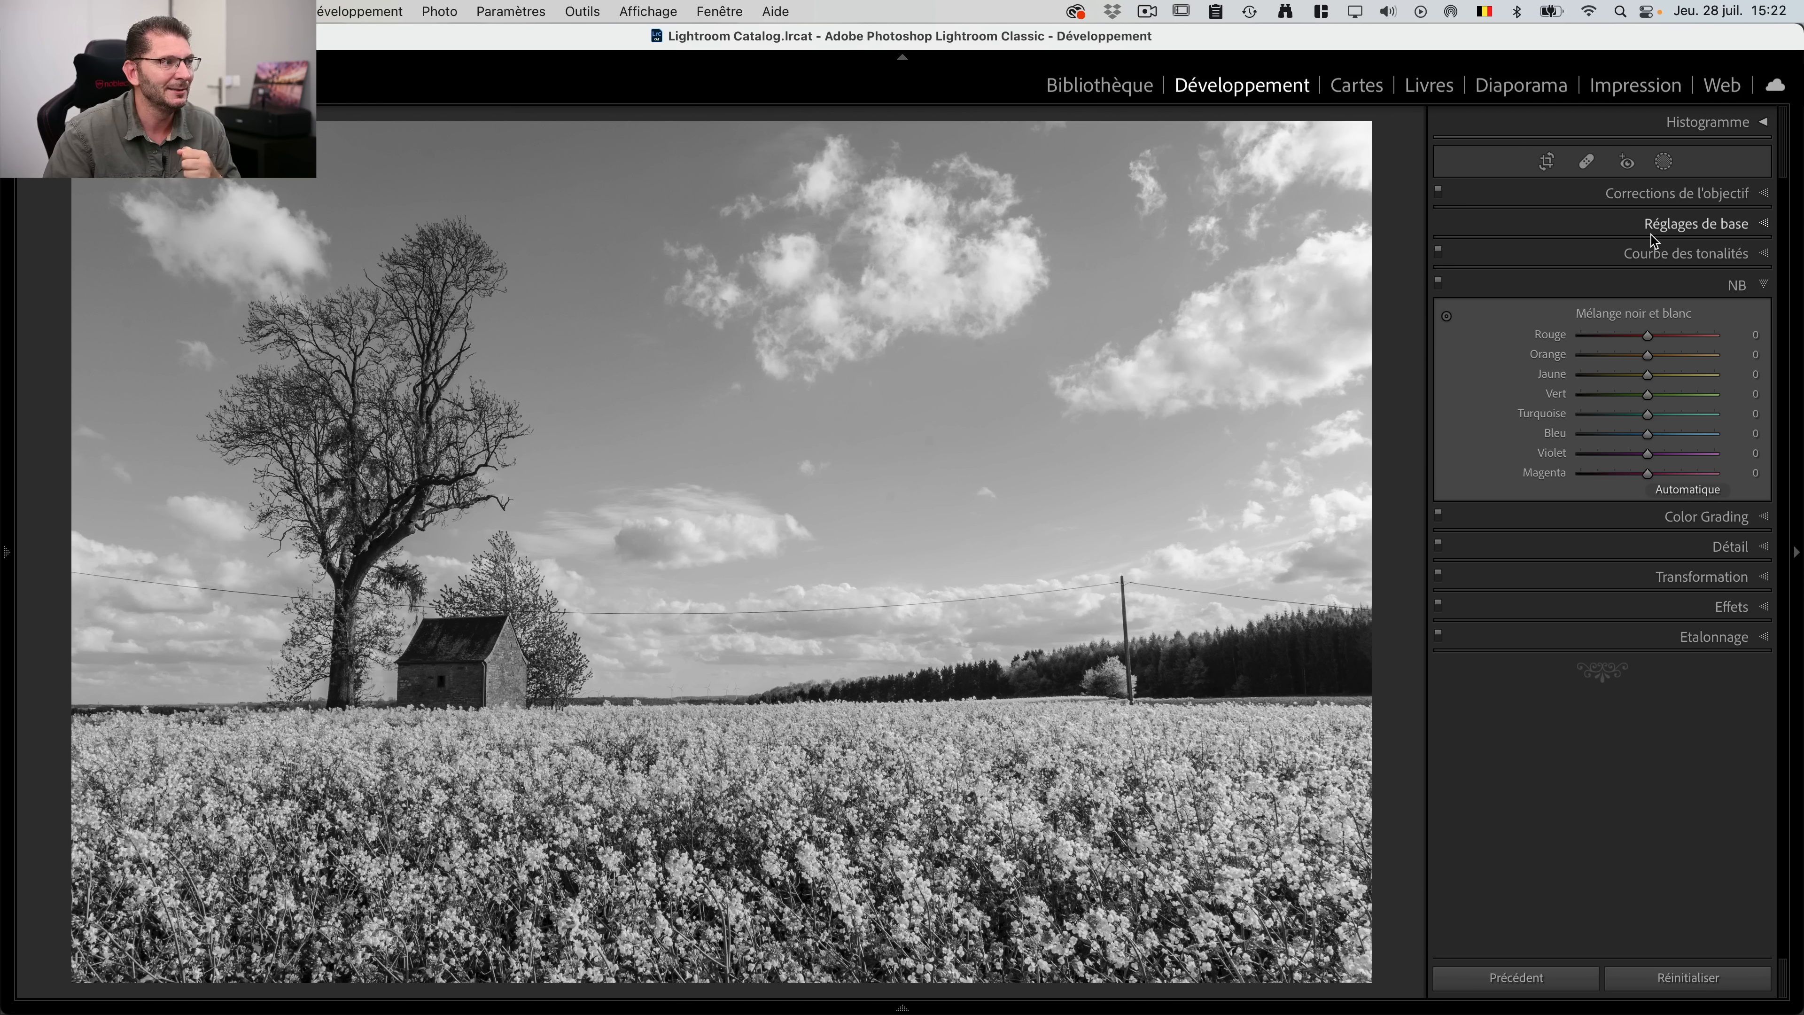
pyautogui.click(1666, 163)
pyautogui.click(1673, 551)
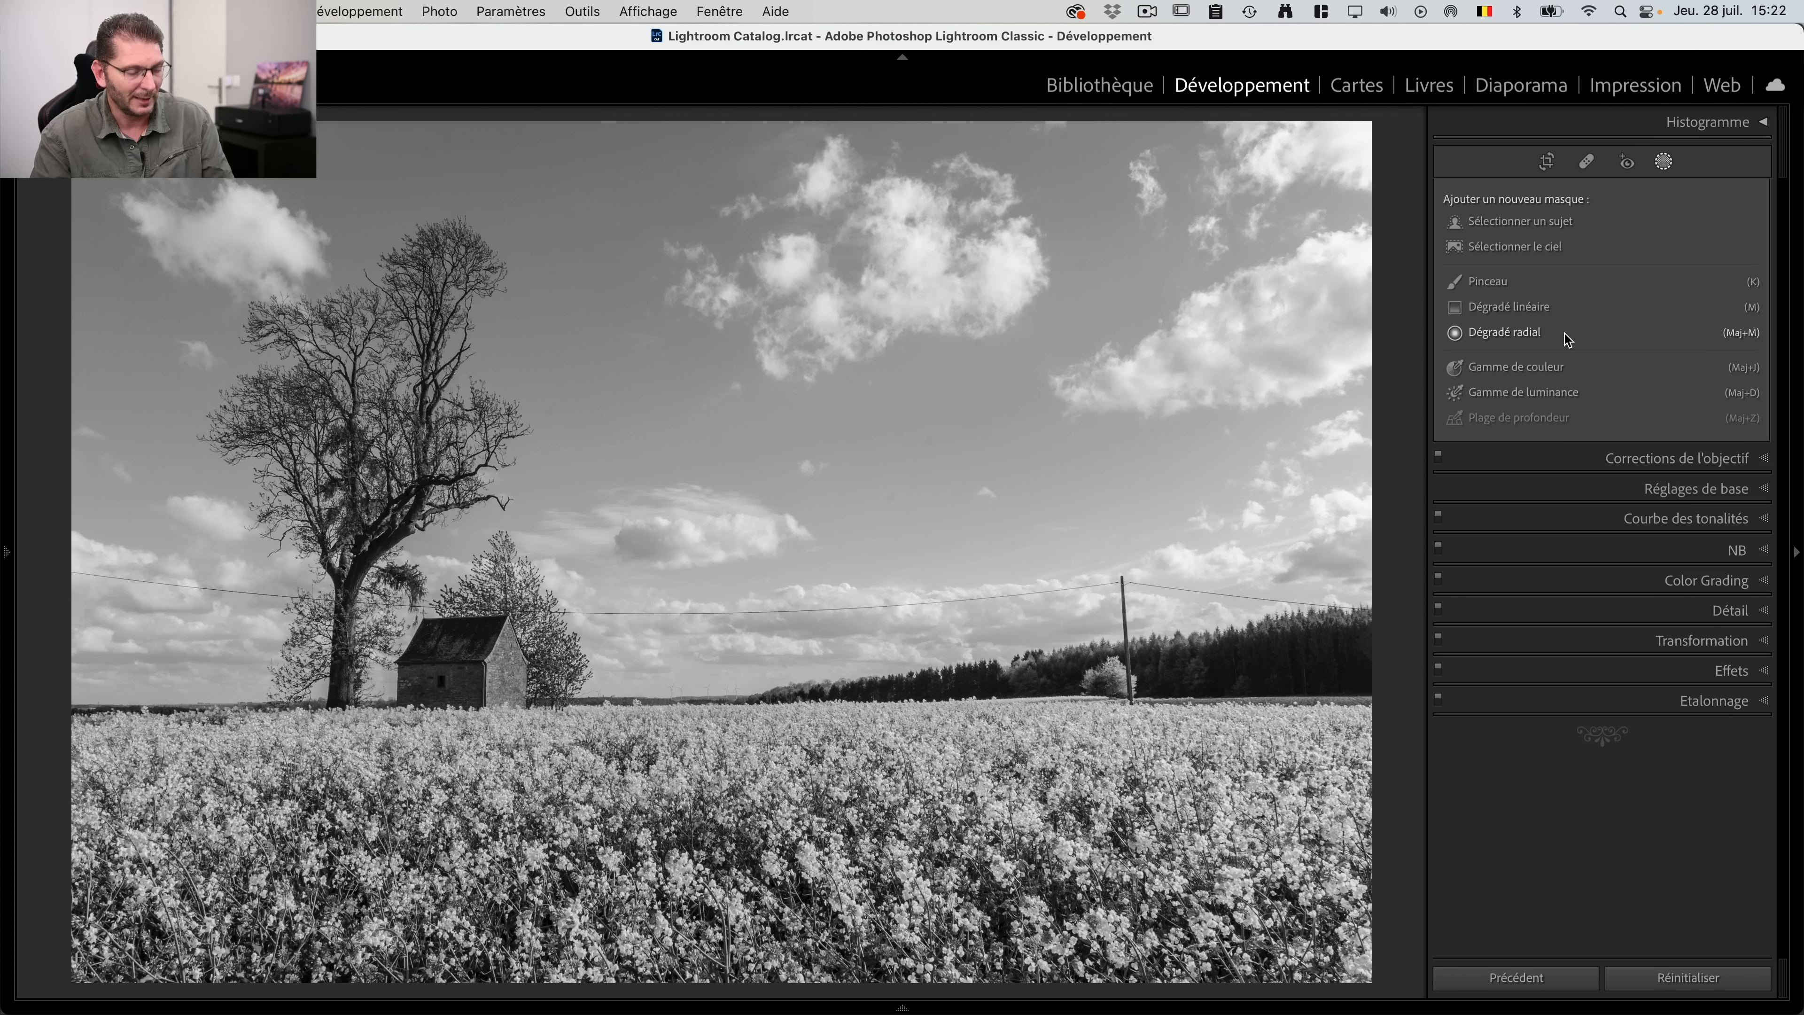
pyautogui.press('v')
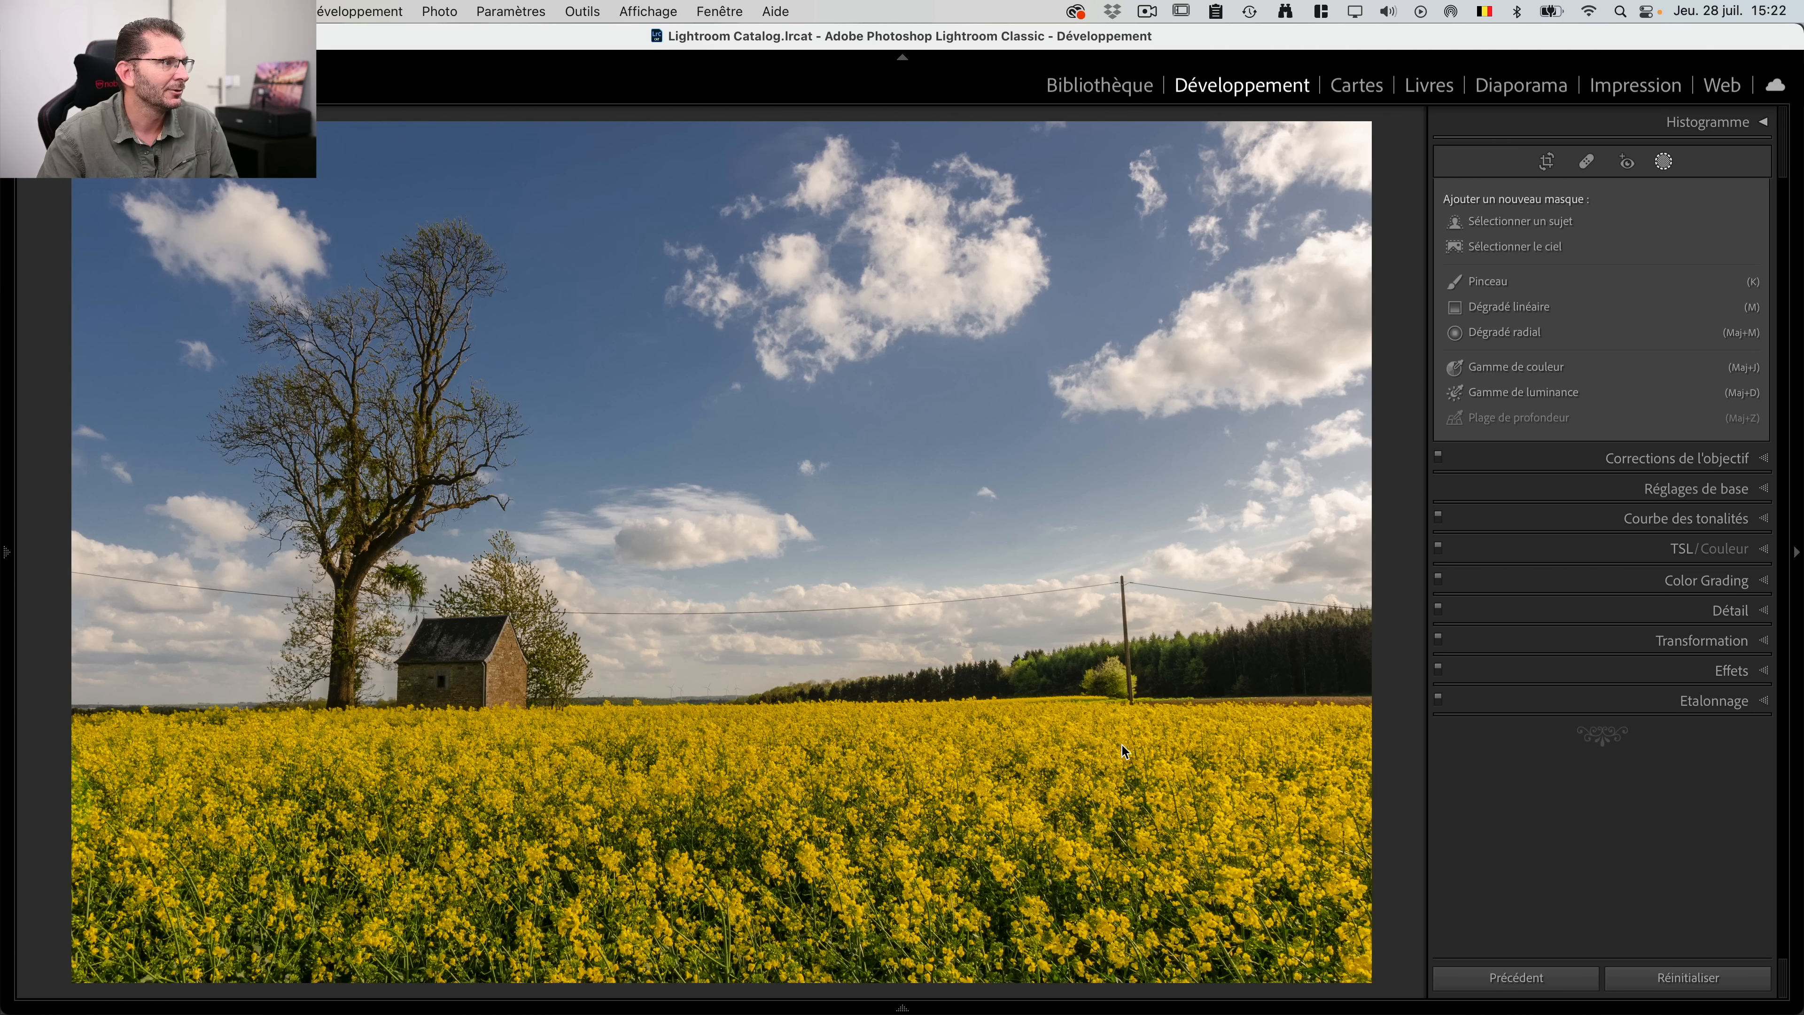
# Step: Create a colour range mask sampled from the blue sky beside the tree, show its overlay and set Affiner to 65
pyautogui.click(1507, 372)
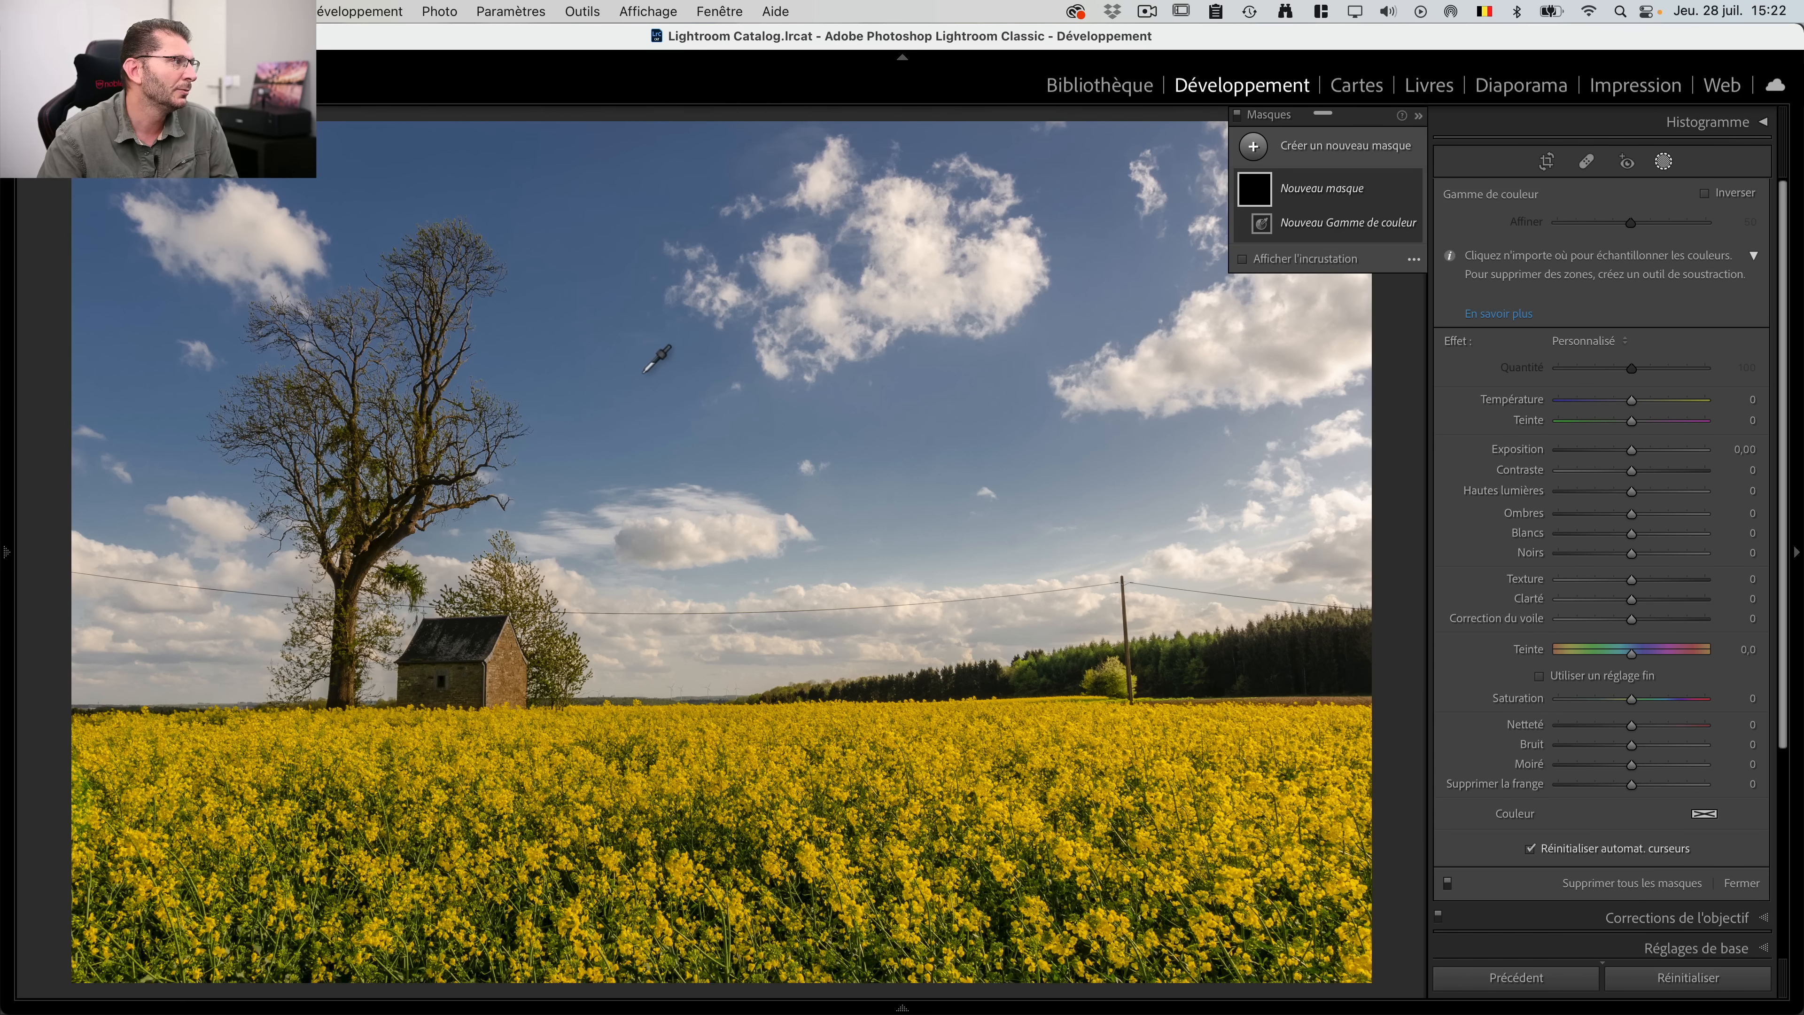
pyautogui.moveTo(551, 306); pyautogui.dragTo(585, 450)
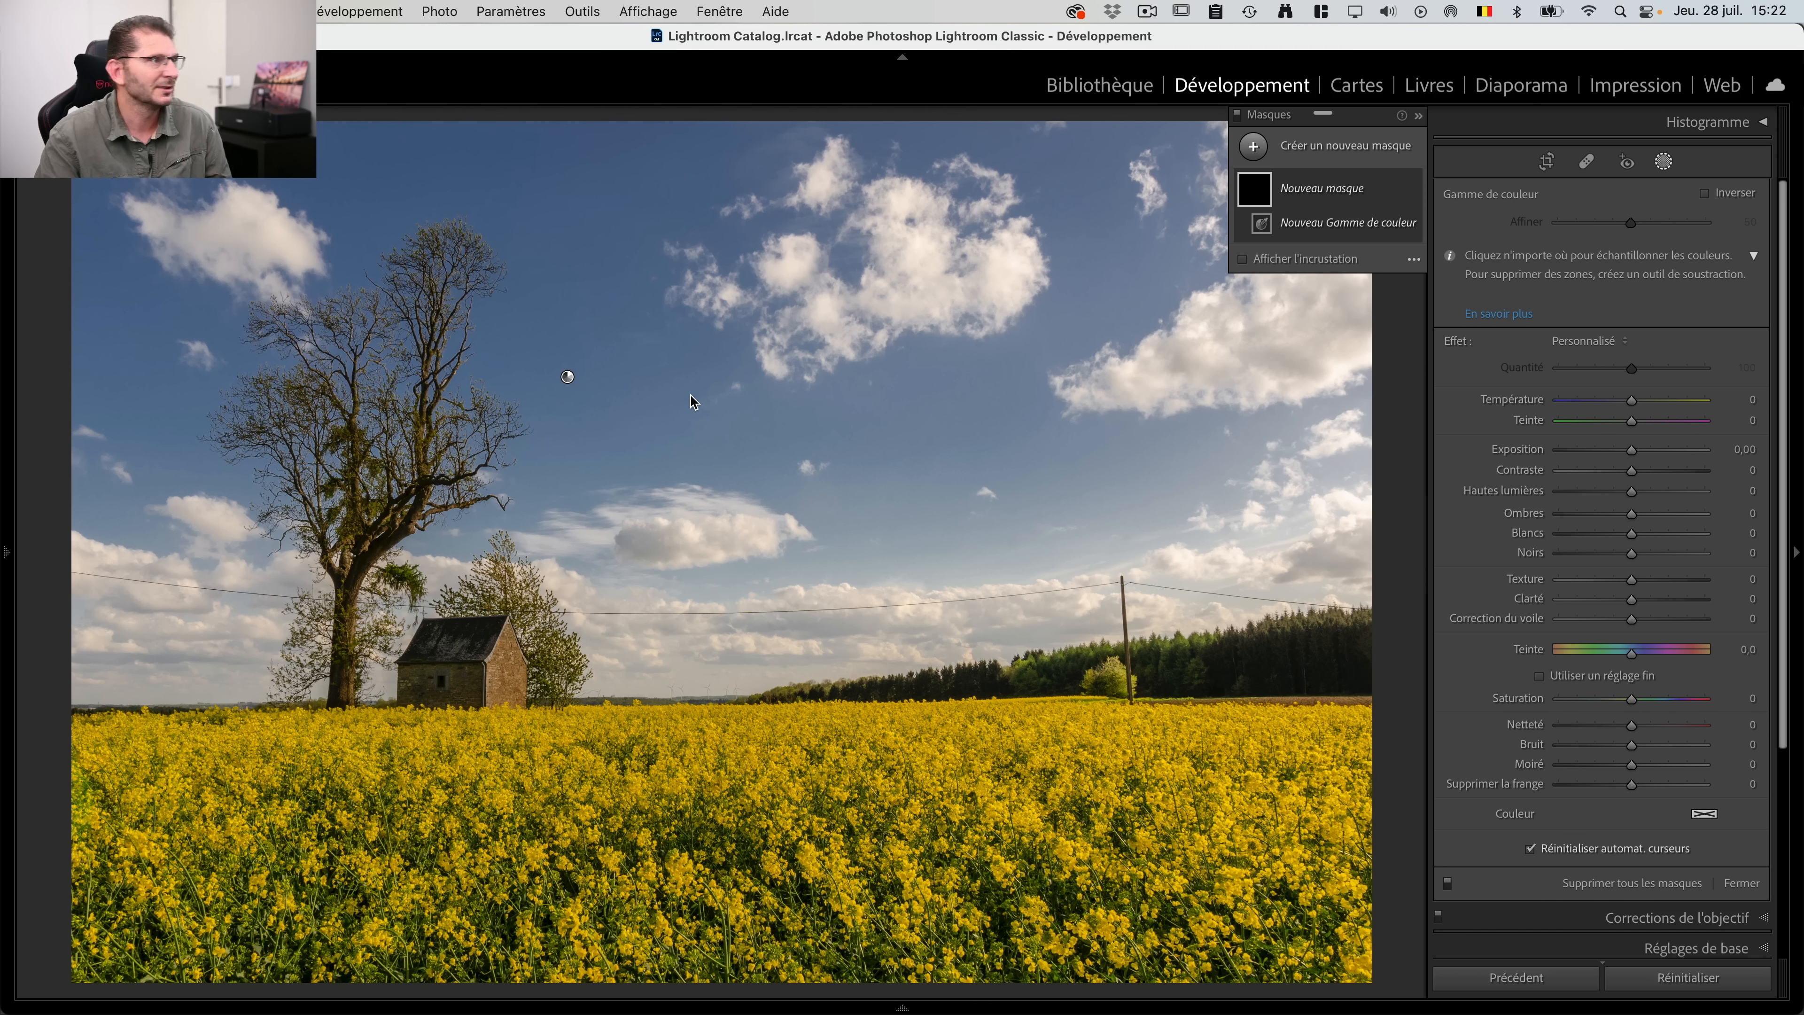
pyautogui.press('o')
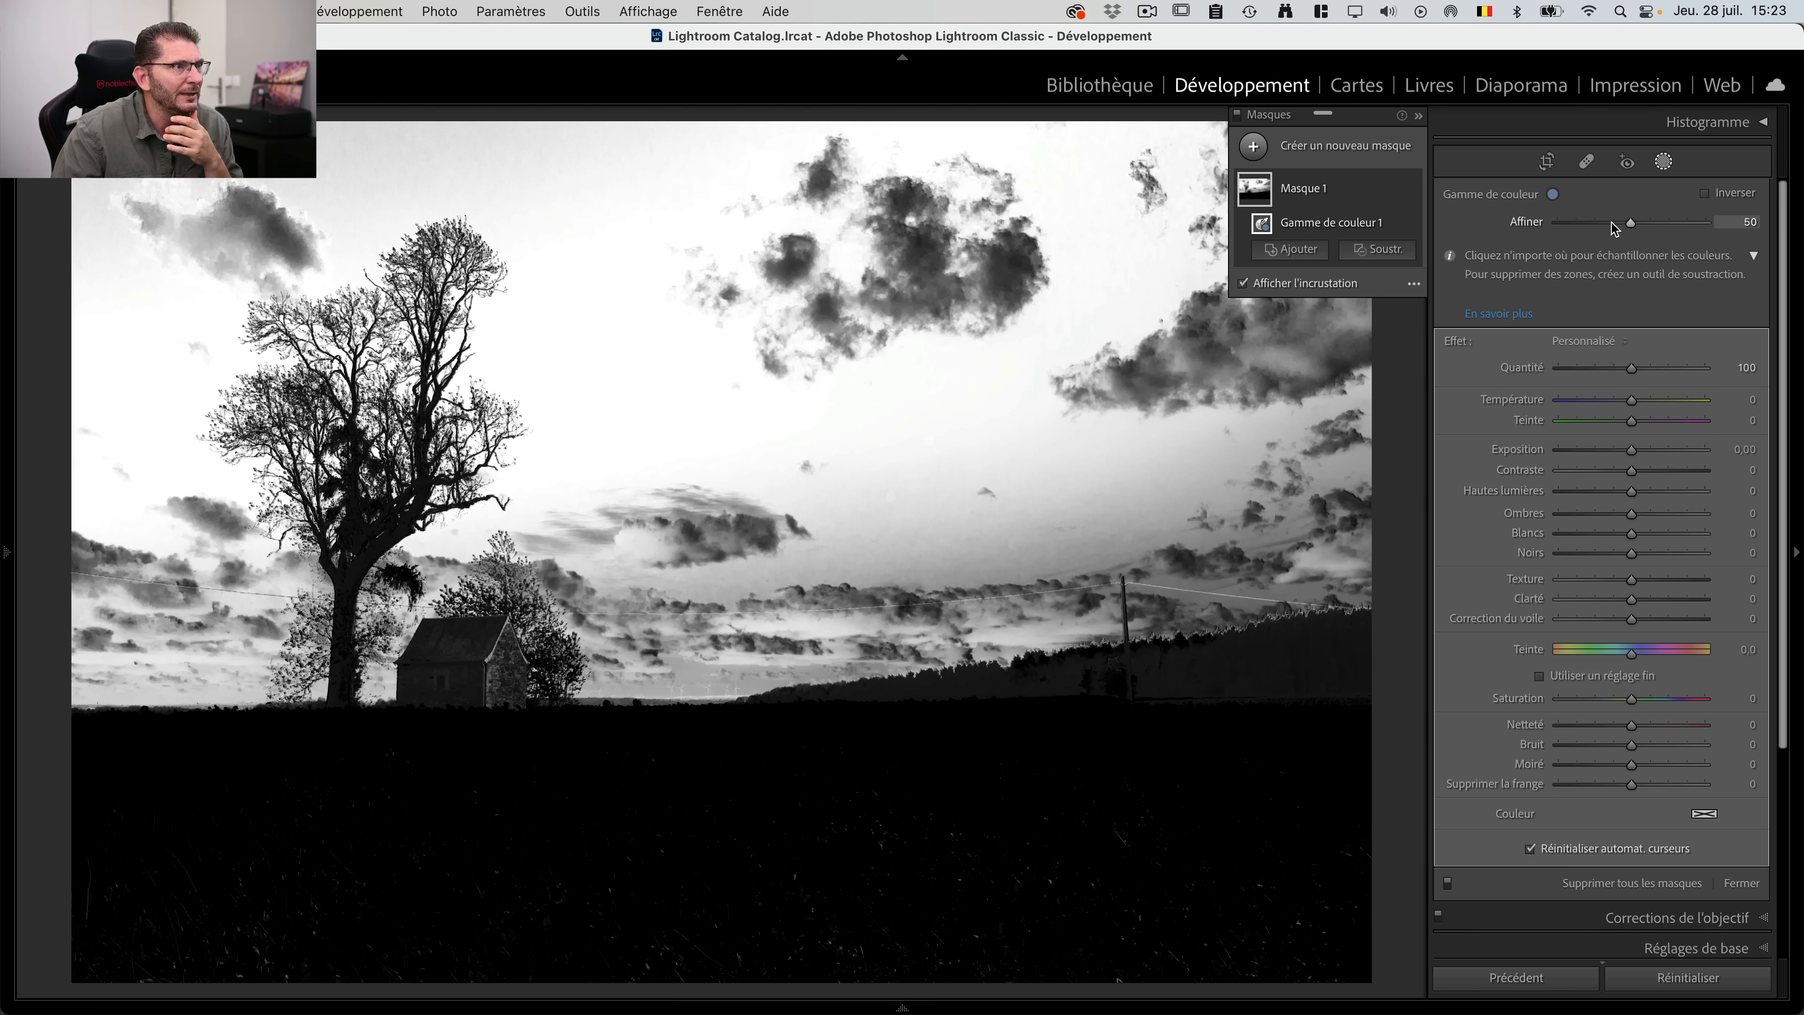
pyautogui.moveTo(1633, 225); pyautogui.dragTo(1660, 219)
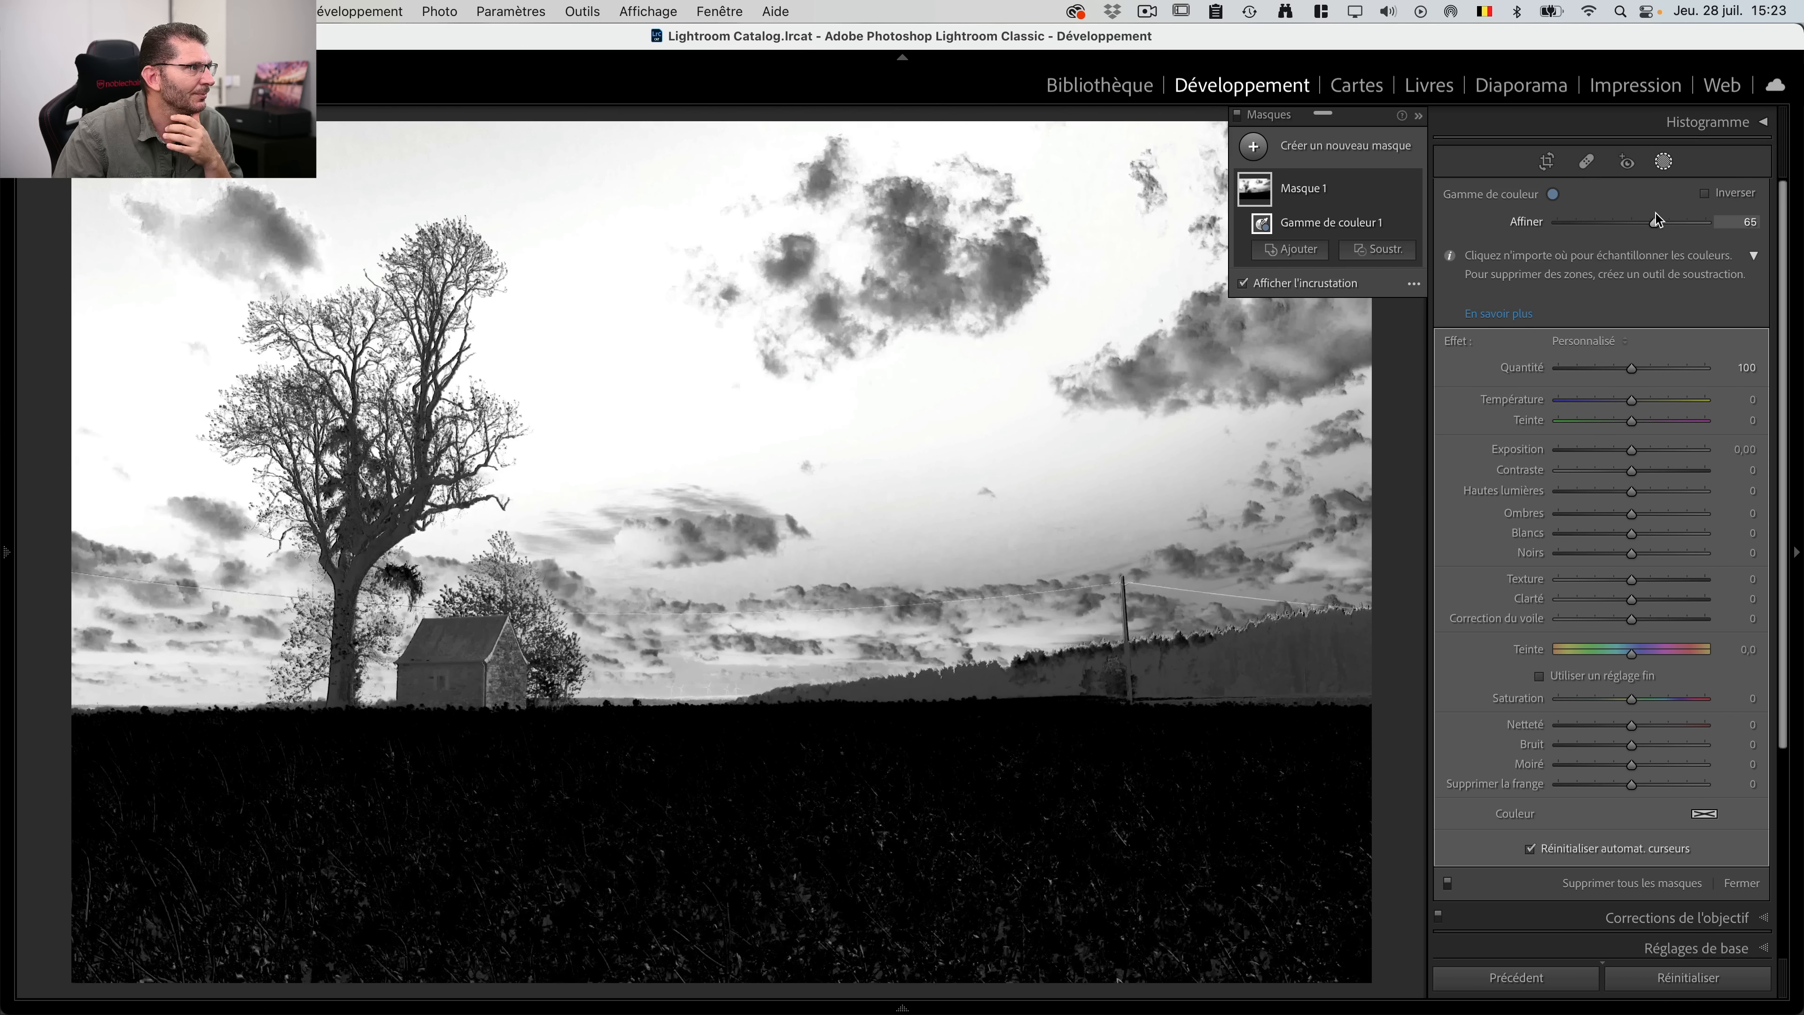
# Step: Set the colour range mask's Affiner to 72, and try a lower Exposition on the mask before resetting it
pyautogui.click(1660, 221)
pyautogui.moveTo(1660, 220); pyautogui.dragTo(1664, 221)
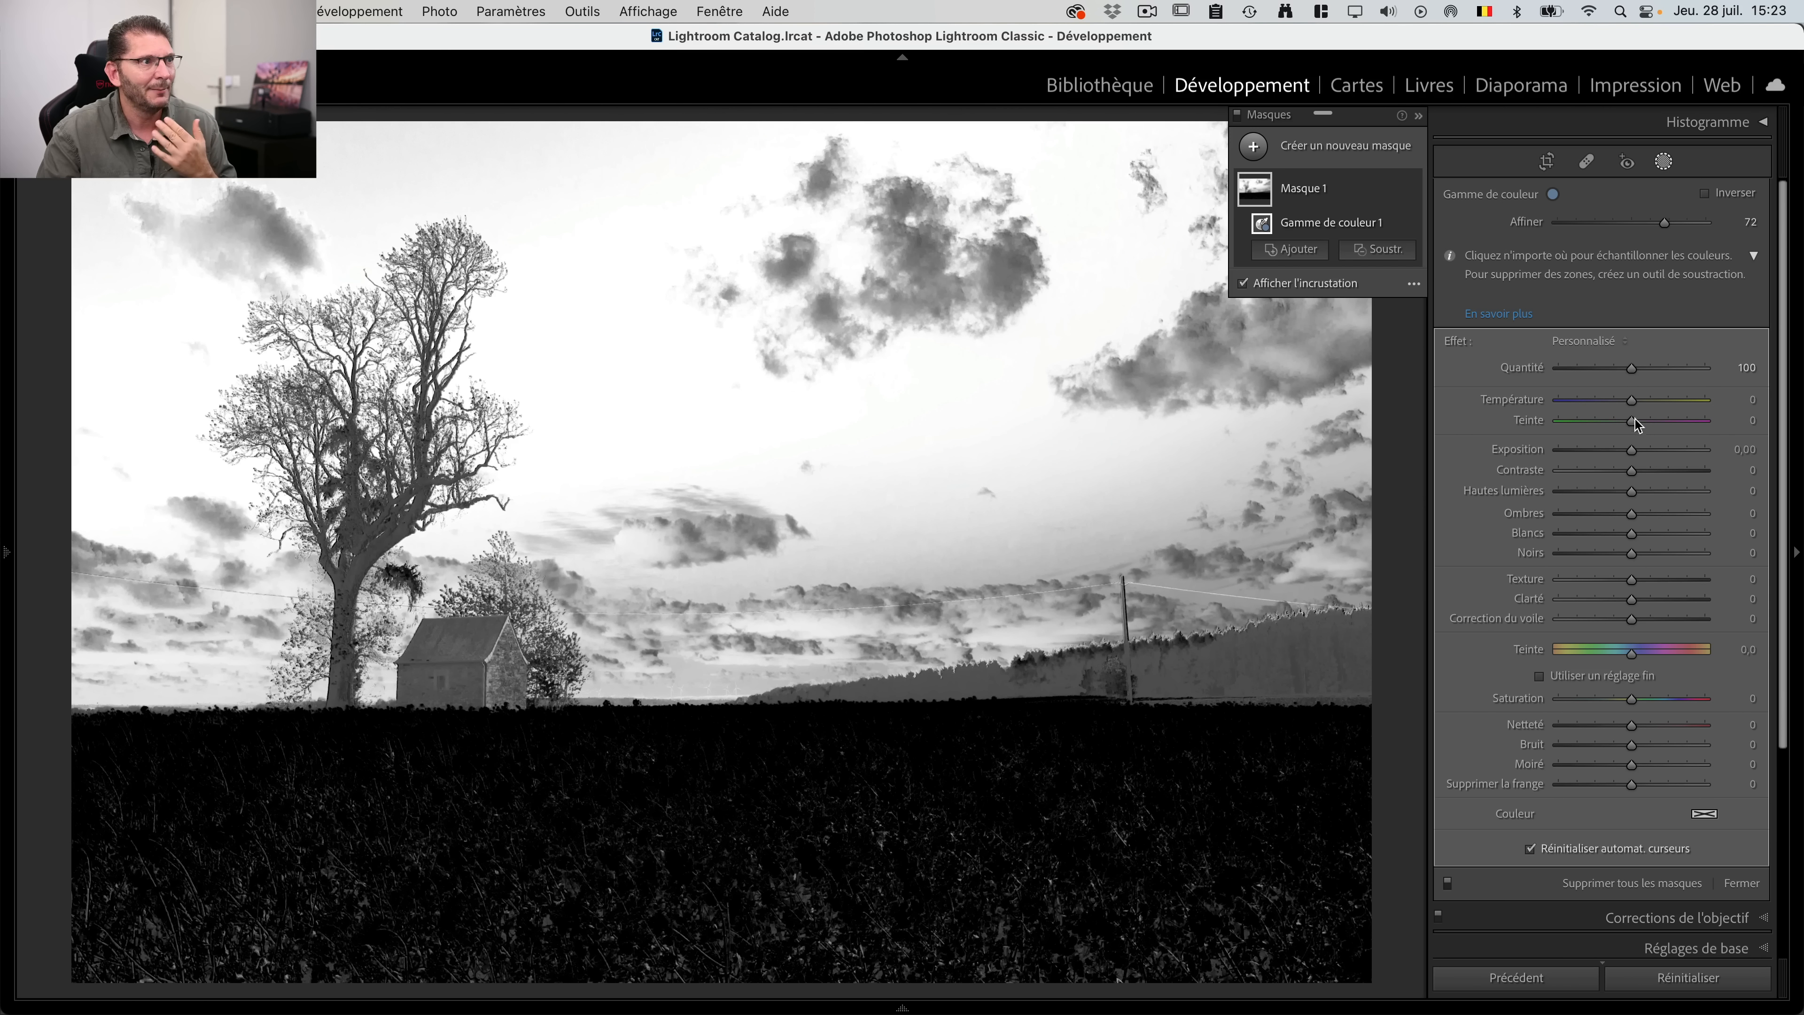
pyautogui.moveTo(1631, 455); pyautogui.dragTo(1618, 456)
pyautogui.press('o')
pyautogui.doubleClick(1521, 451)
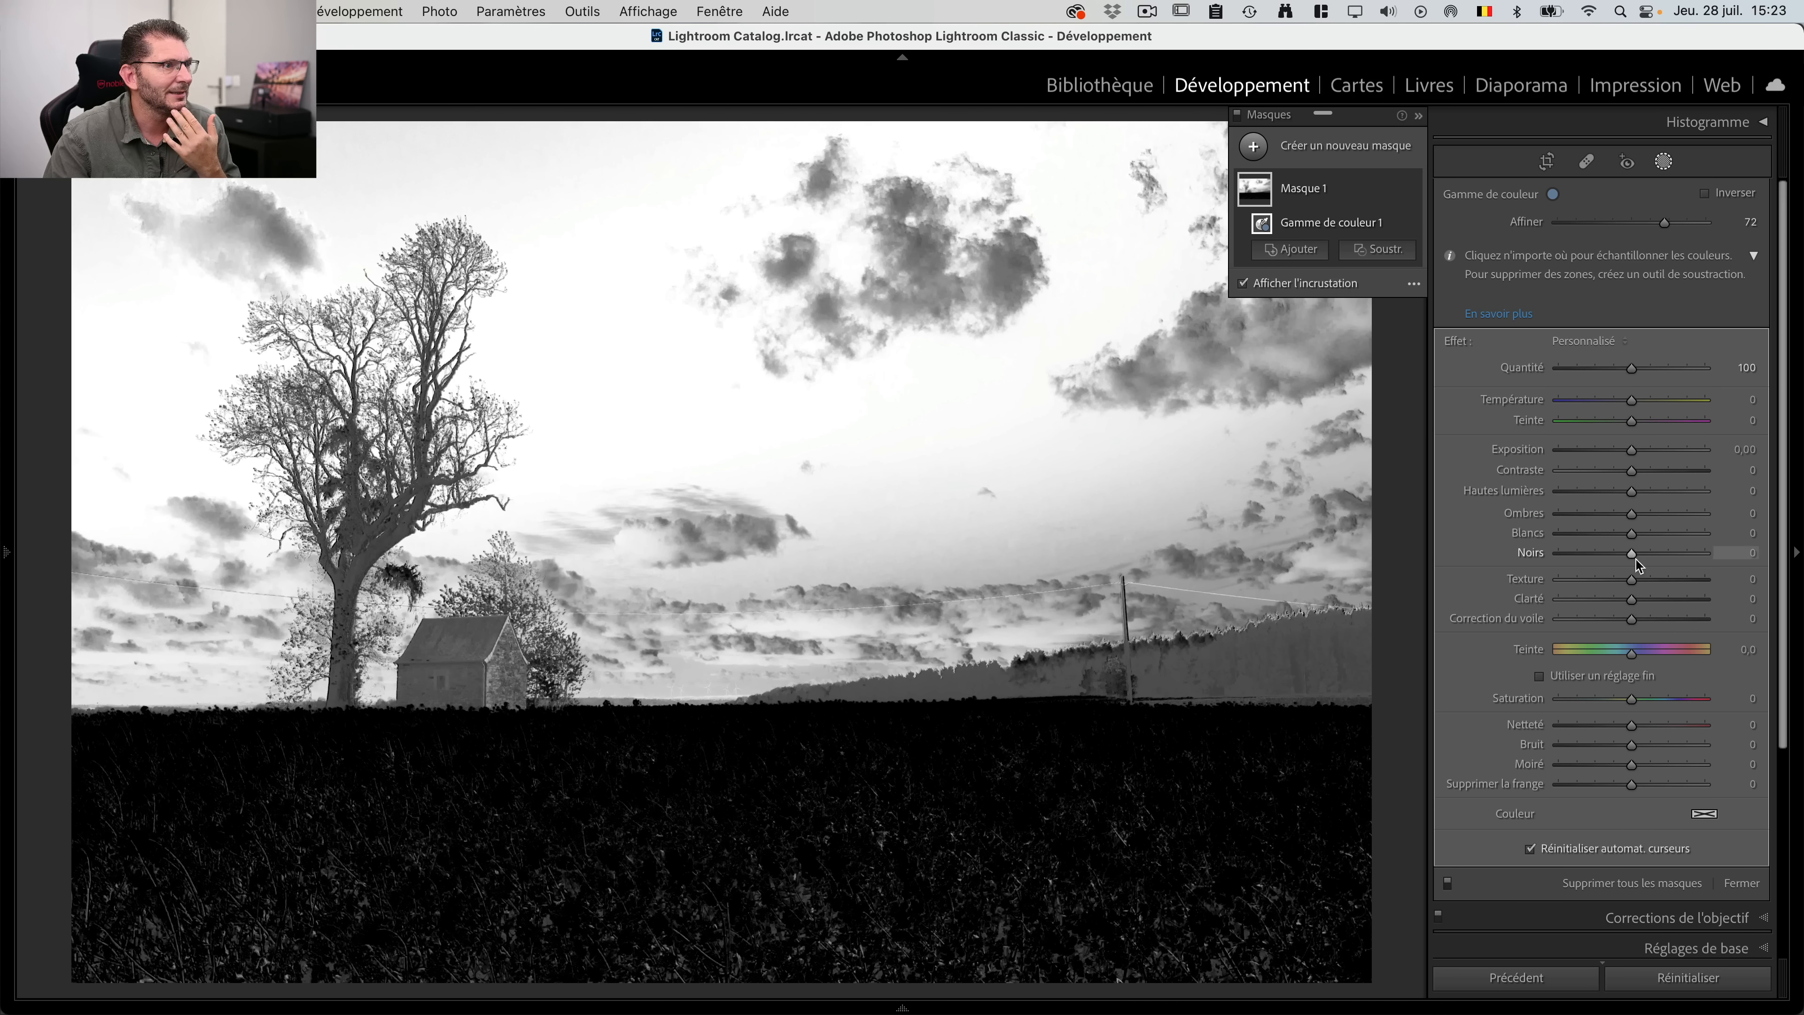
# Step: Try the colour range mask's Noirs at 9 and reset it
pyautogui.press('o')
pyautogui.moveTo(1633, 556)
pyautogui.mouseDown()
pyautogui.moveTo(1588, 556)
pyautogui.moveTo(1635, 554)
pyautogui.mouseUp()
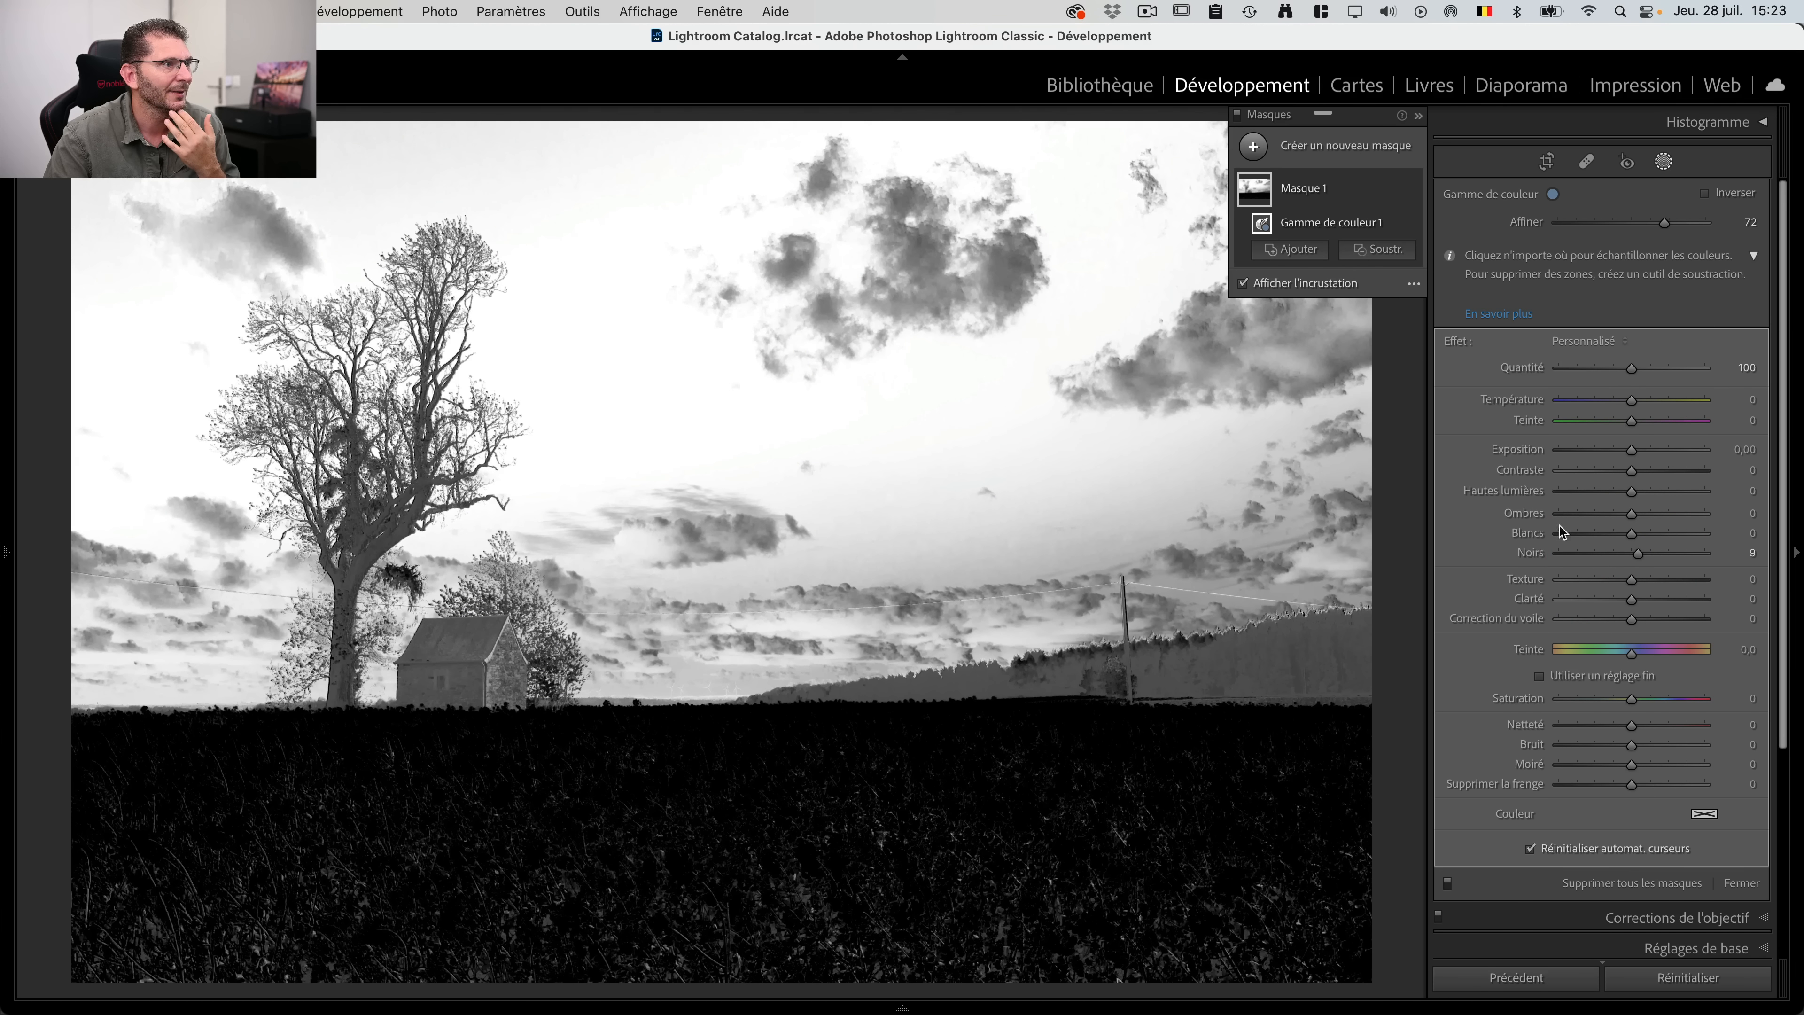
pyautogui.doubleClick(1533, 549)
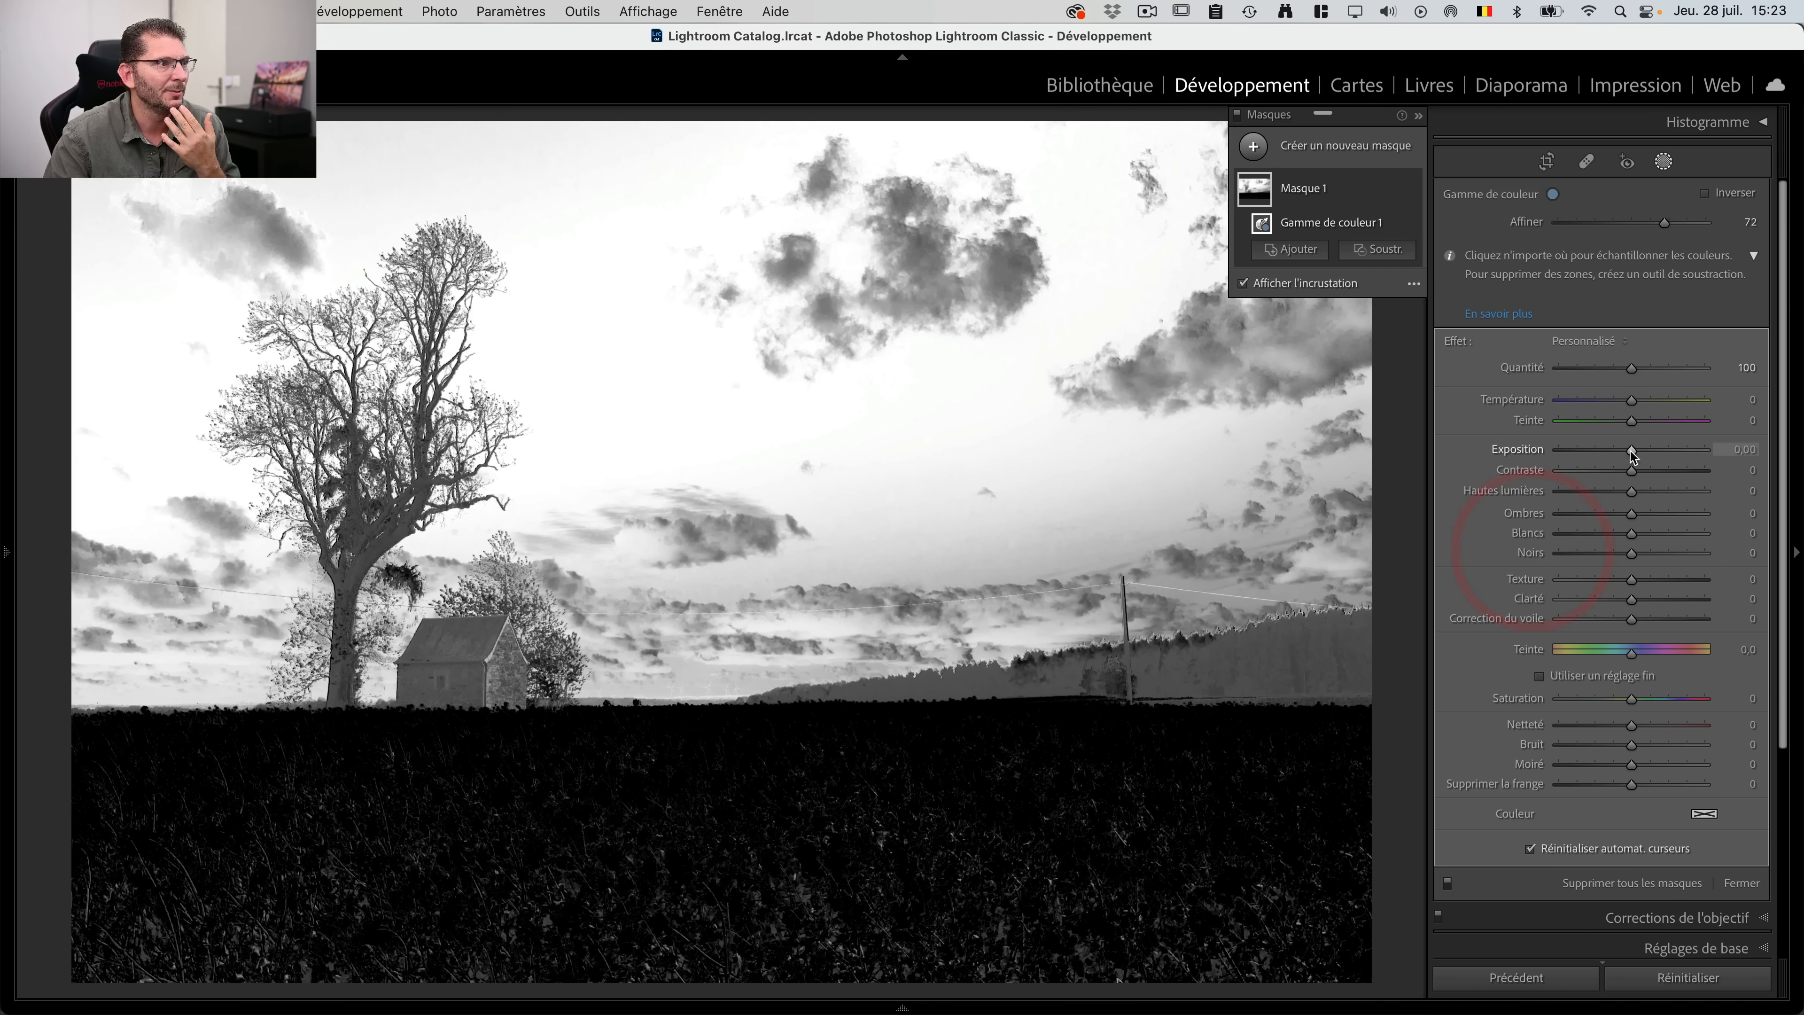
# Step: Try the mask's Exposition at -1.80, reset it, and set Noirs to -69 with the overlay hidden
pyautogui.moveTo(1628, 450); pyautogui.dragTo(1599, 451)
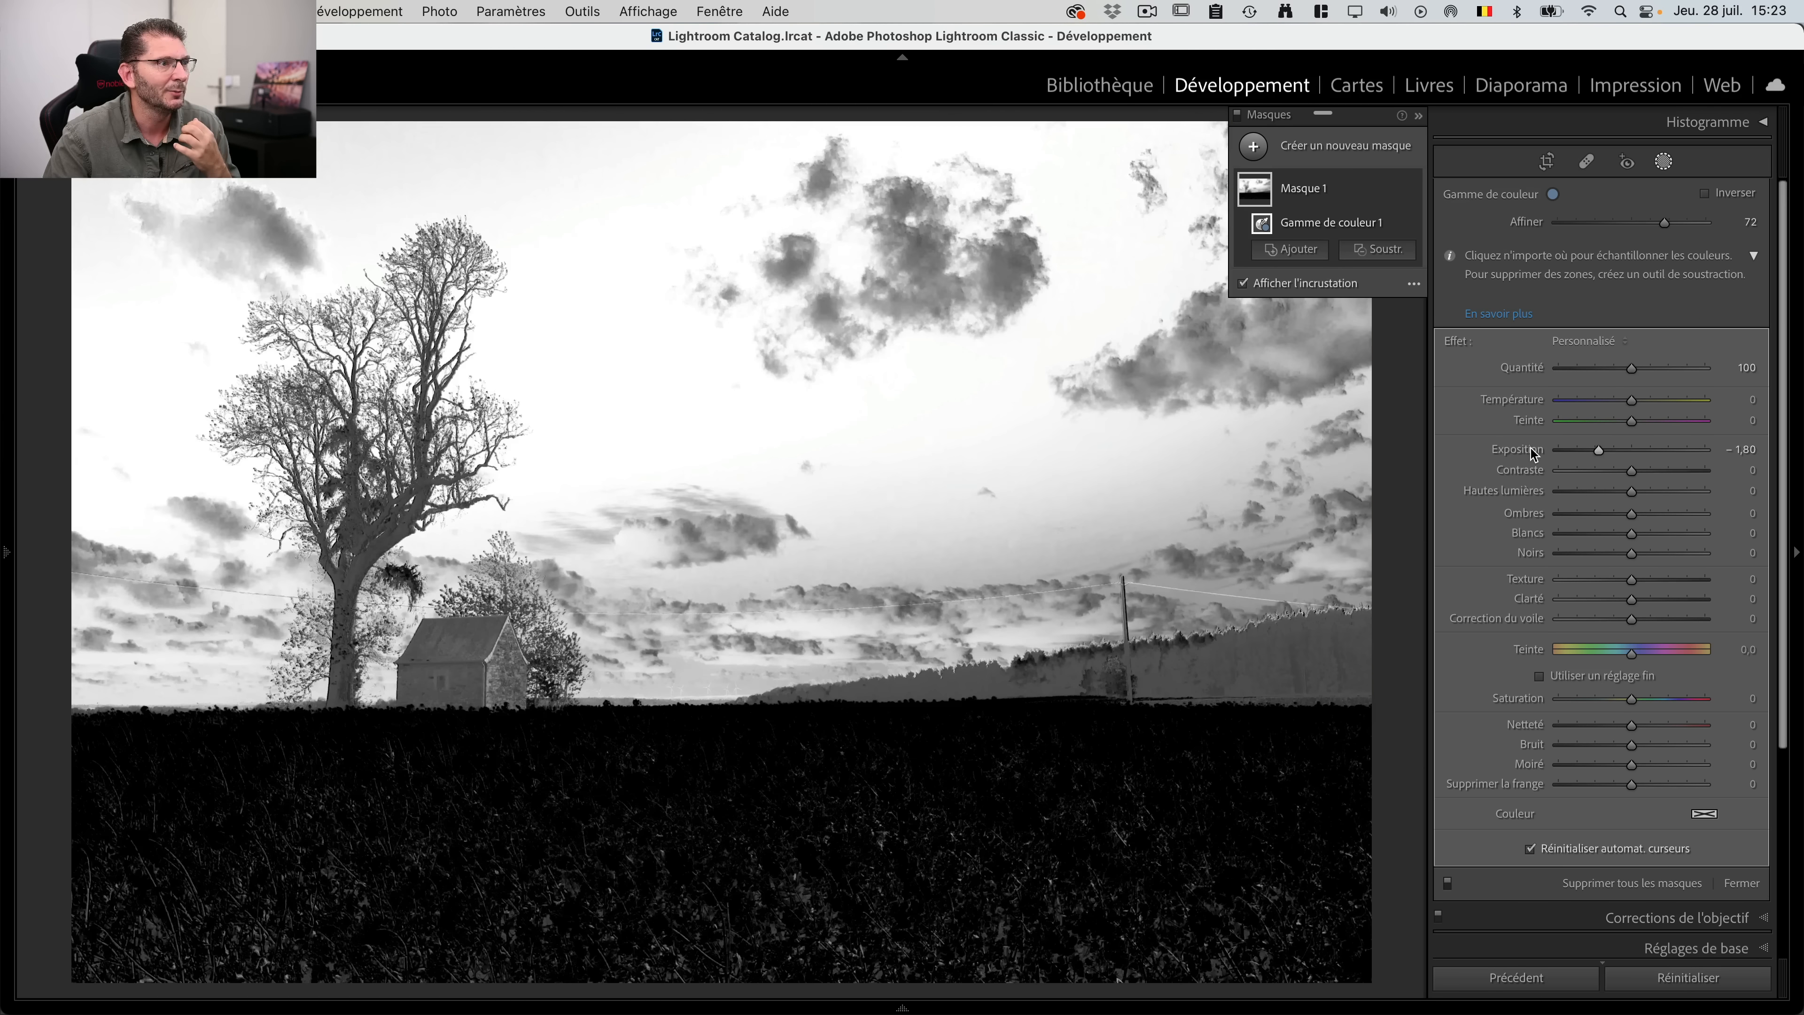
pyautogui.doubleClick(1535, 453)
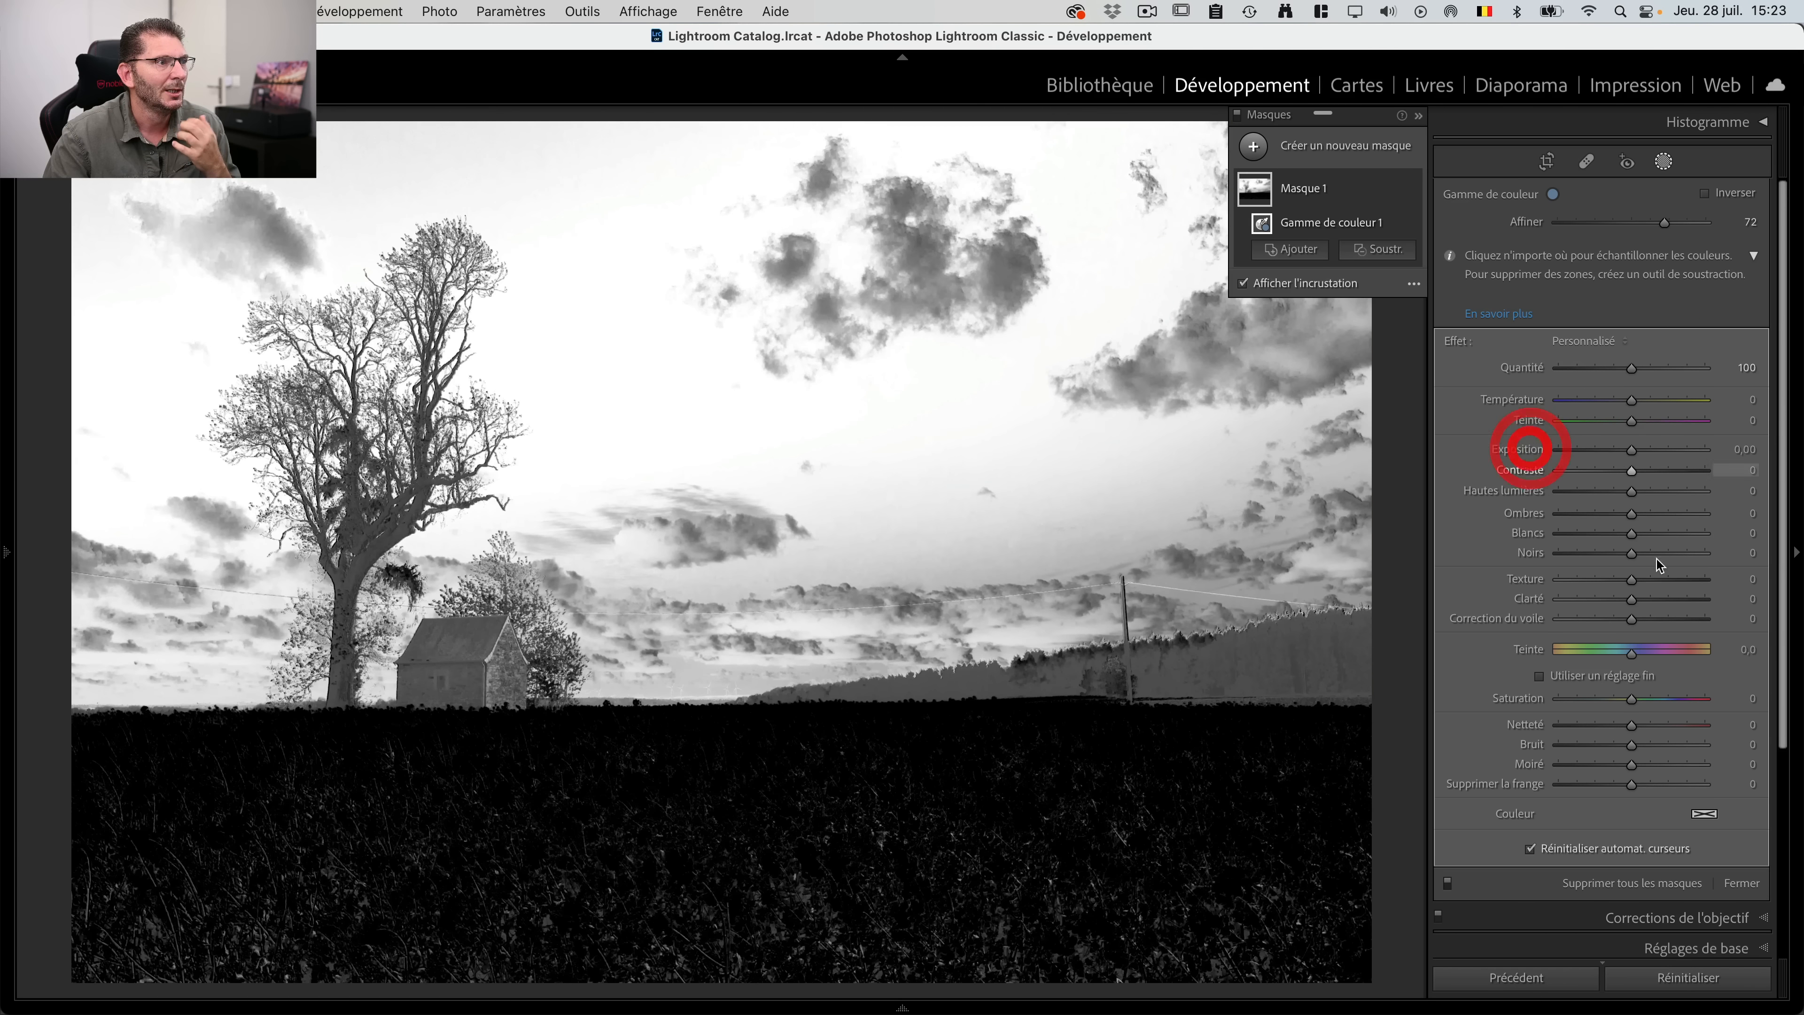
pyautogui.moveTo(1634, 557); pyautogui.dragTo(1582, 553)
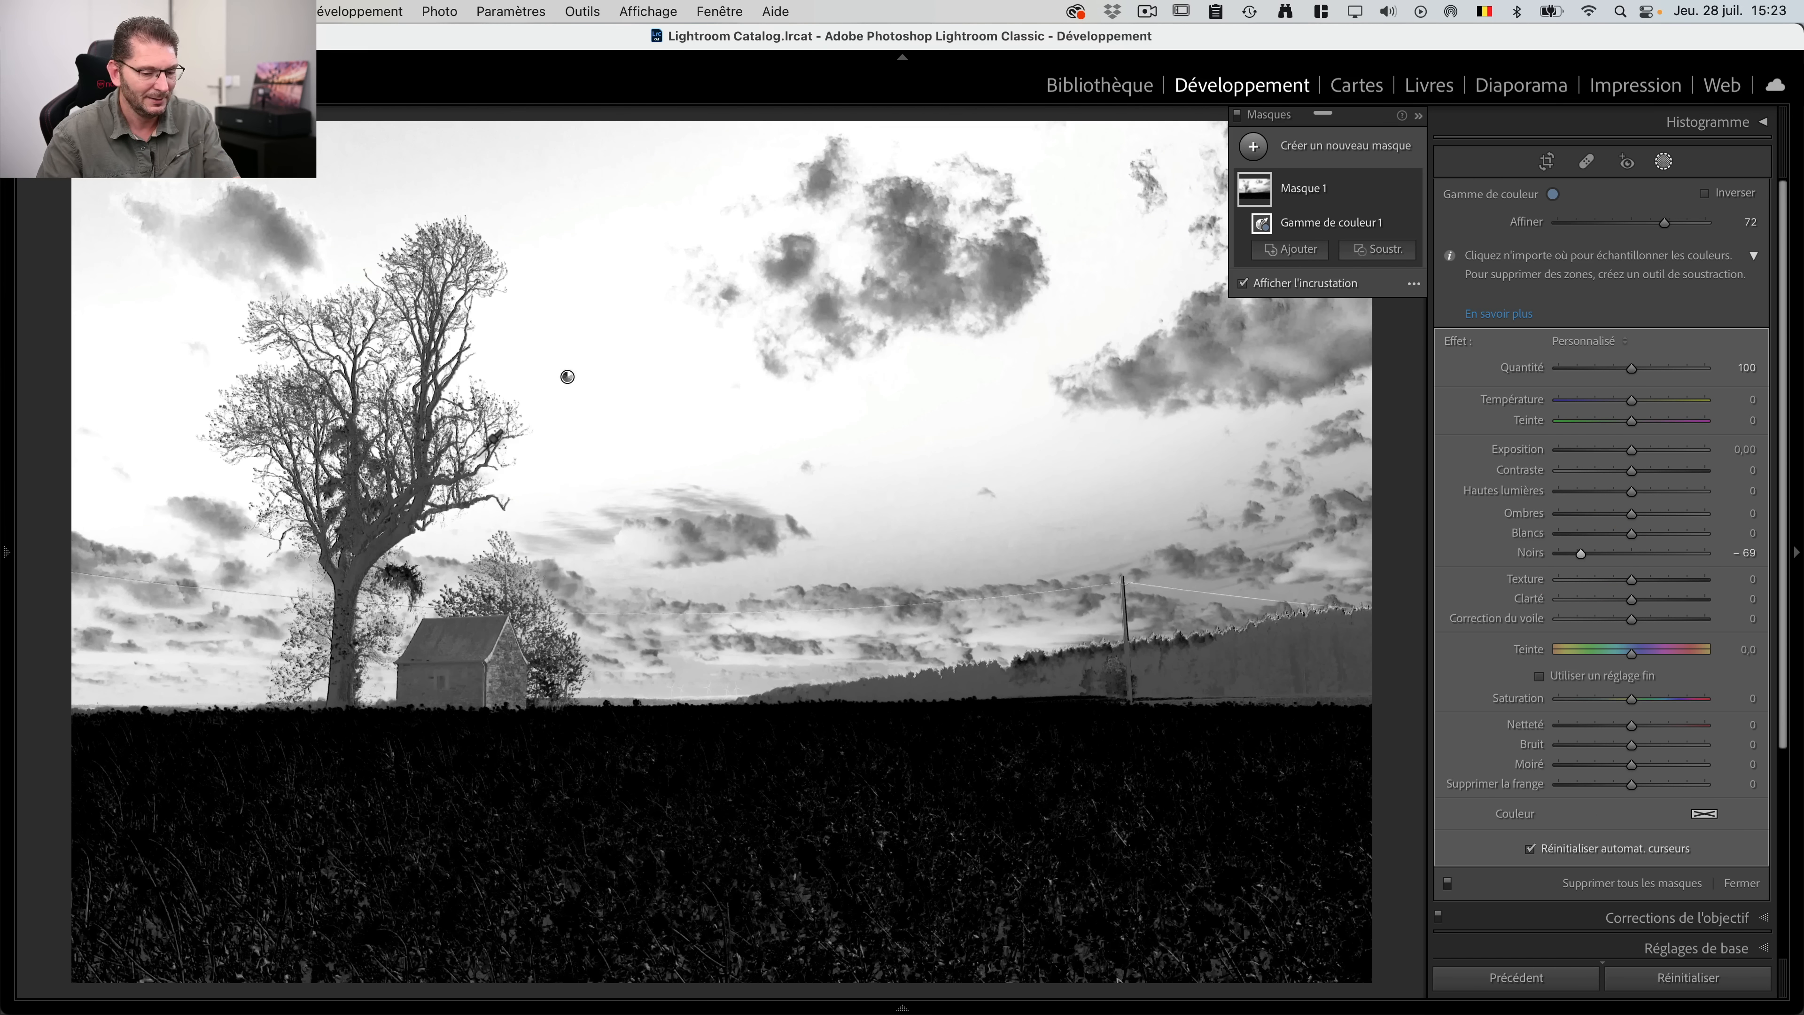
pyautogui.press('o')
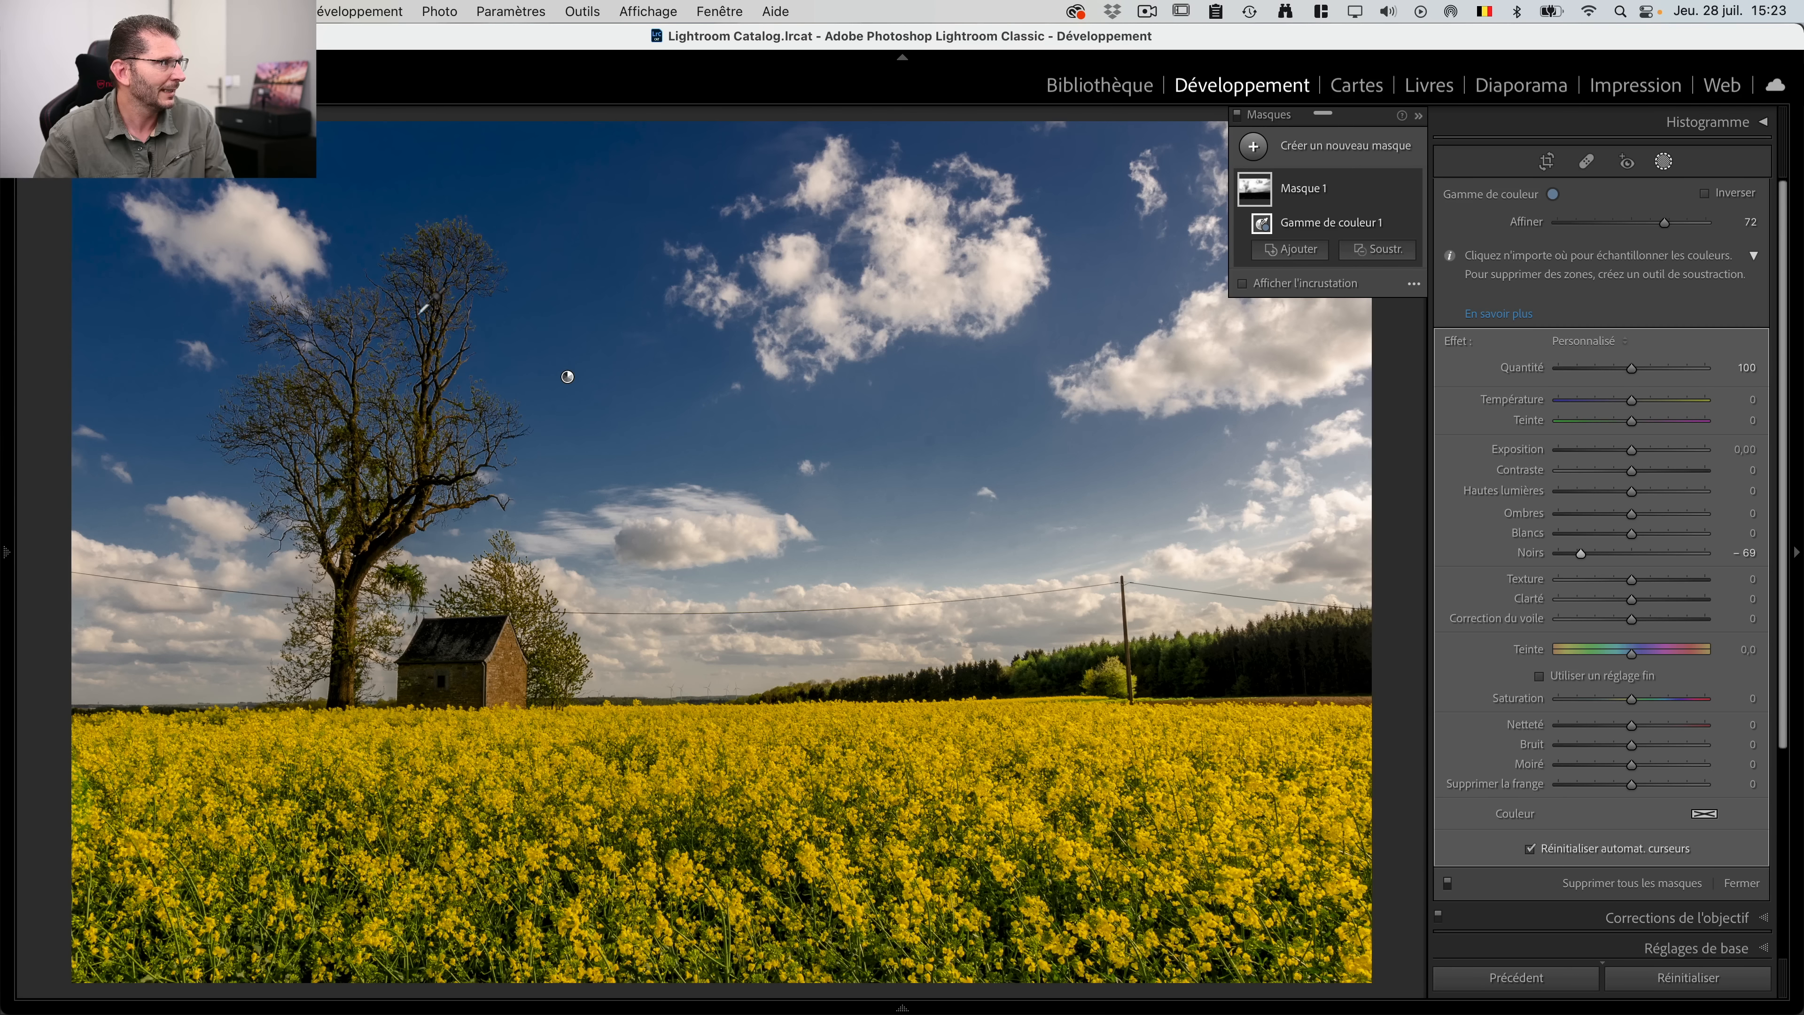
# Step: Try Affiner at 100 while viewing the branches up close, and delete the colour range mask
pyautogui.press('super+equal')
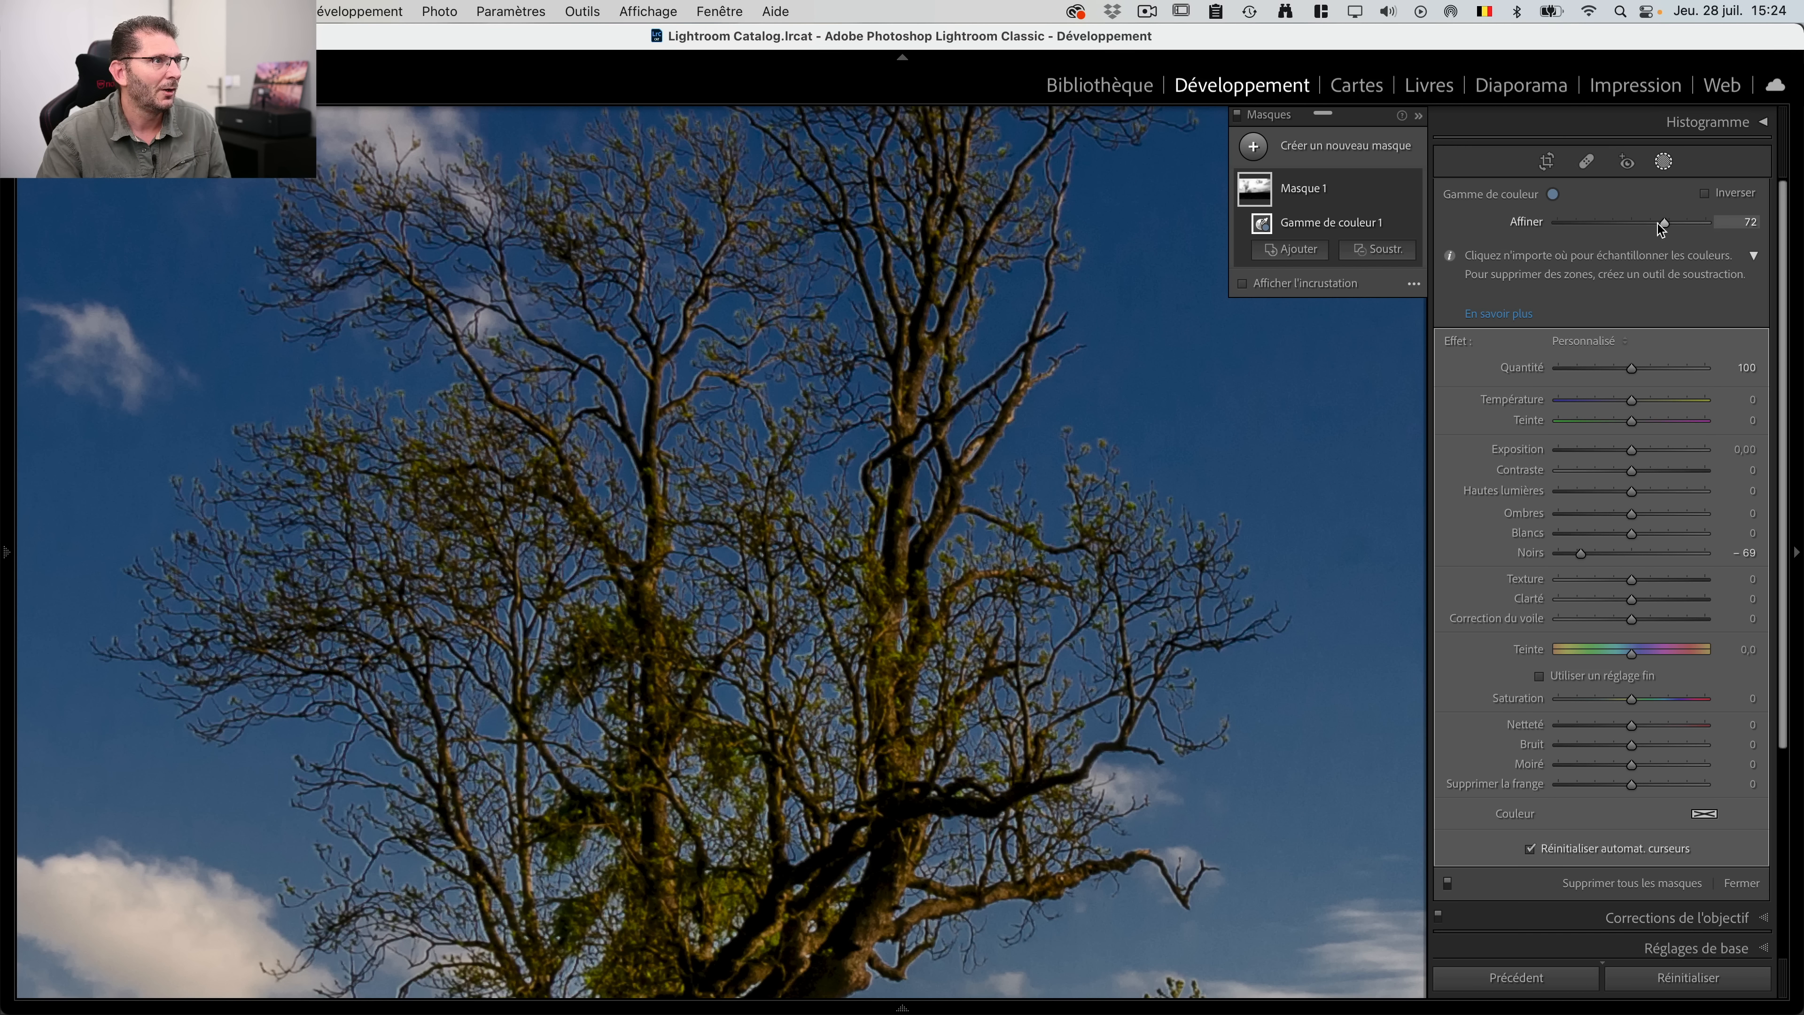
pyautogui.moveTo(1655, 226); pyautogui.dragTo(1718, 249)
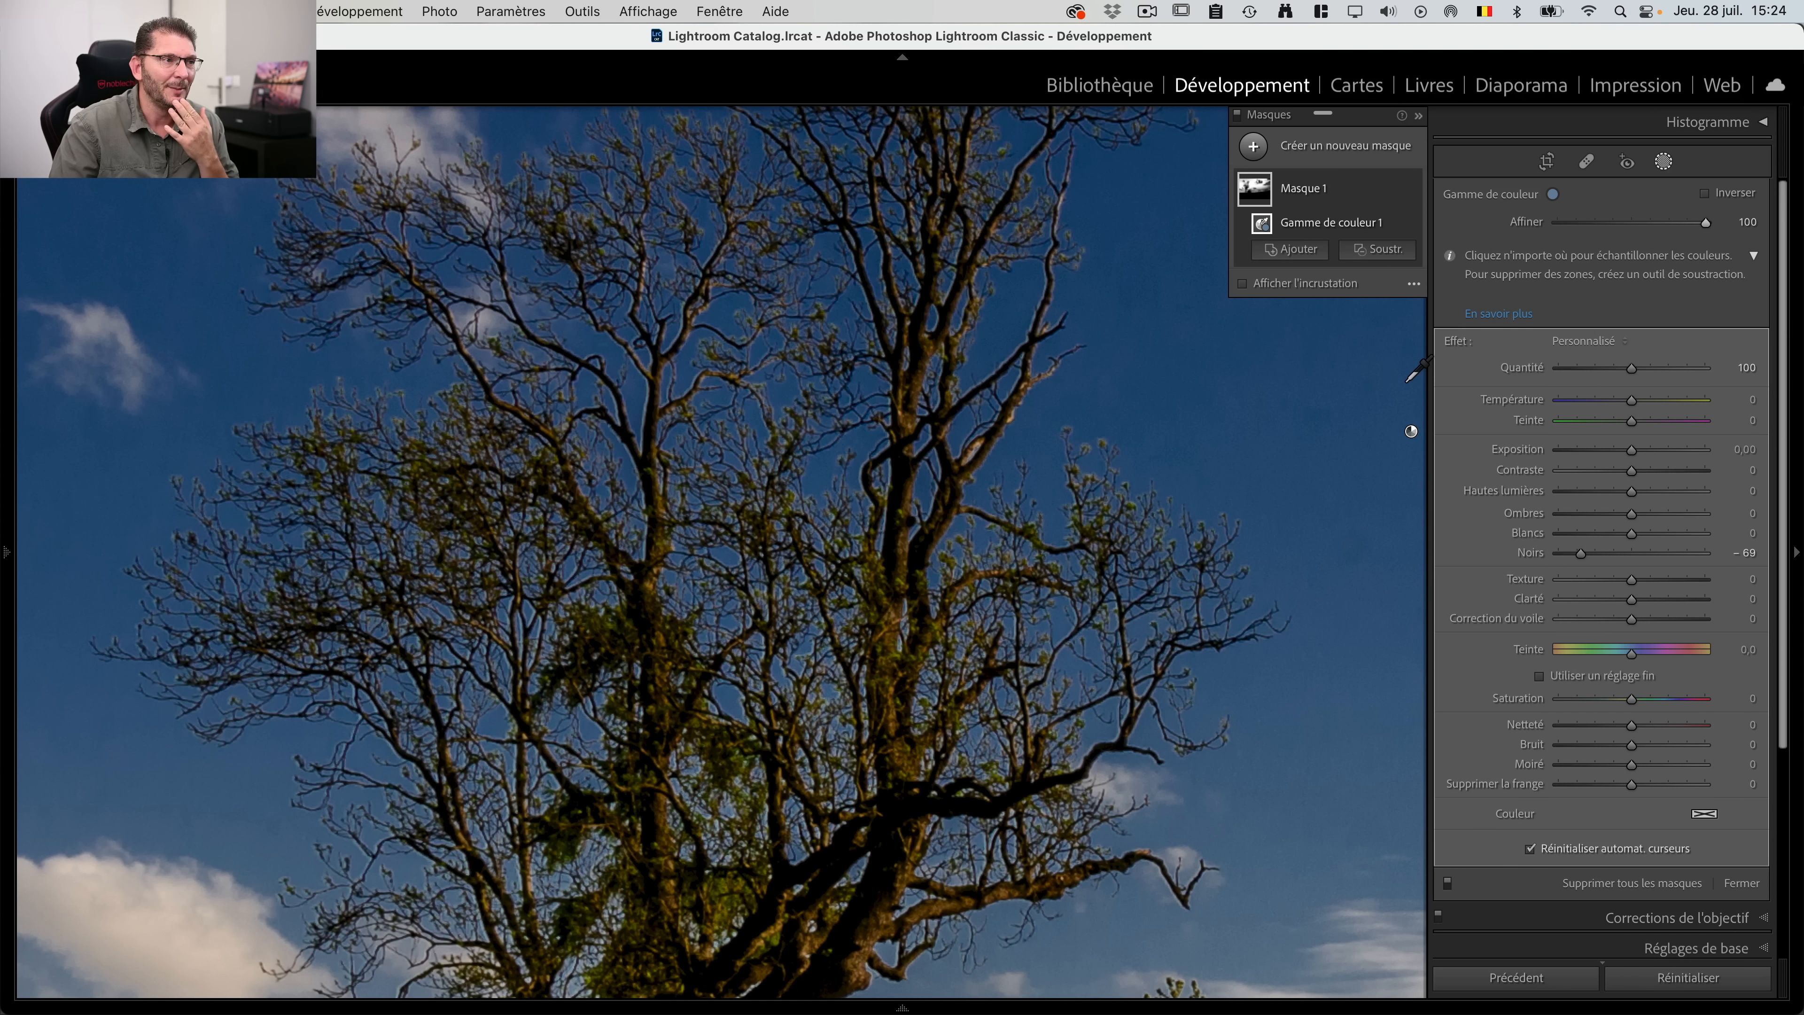
pyautogui.click(1322, 192)
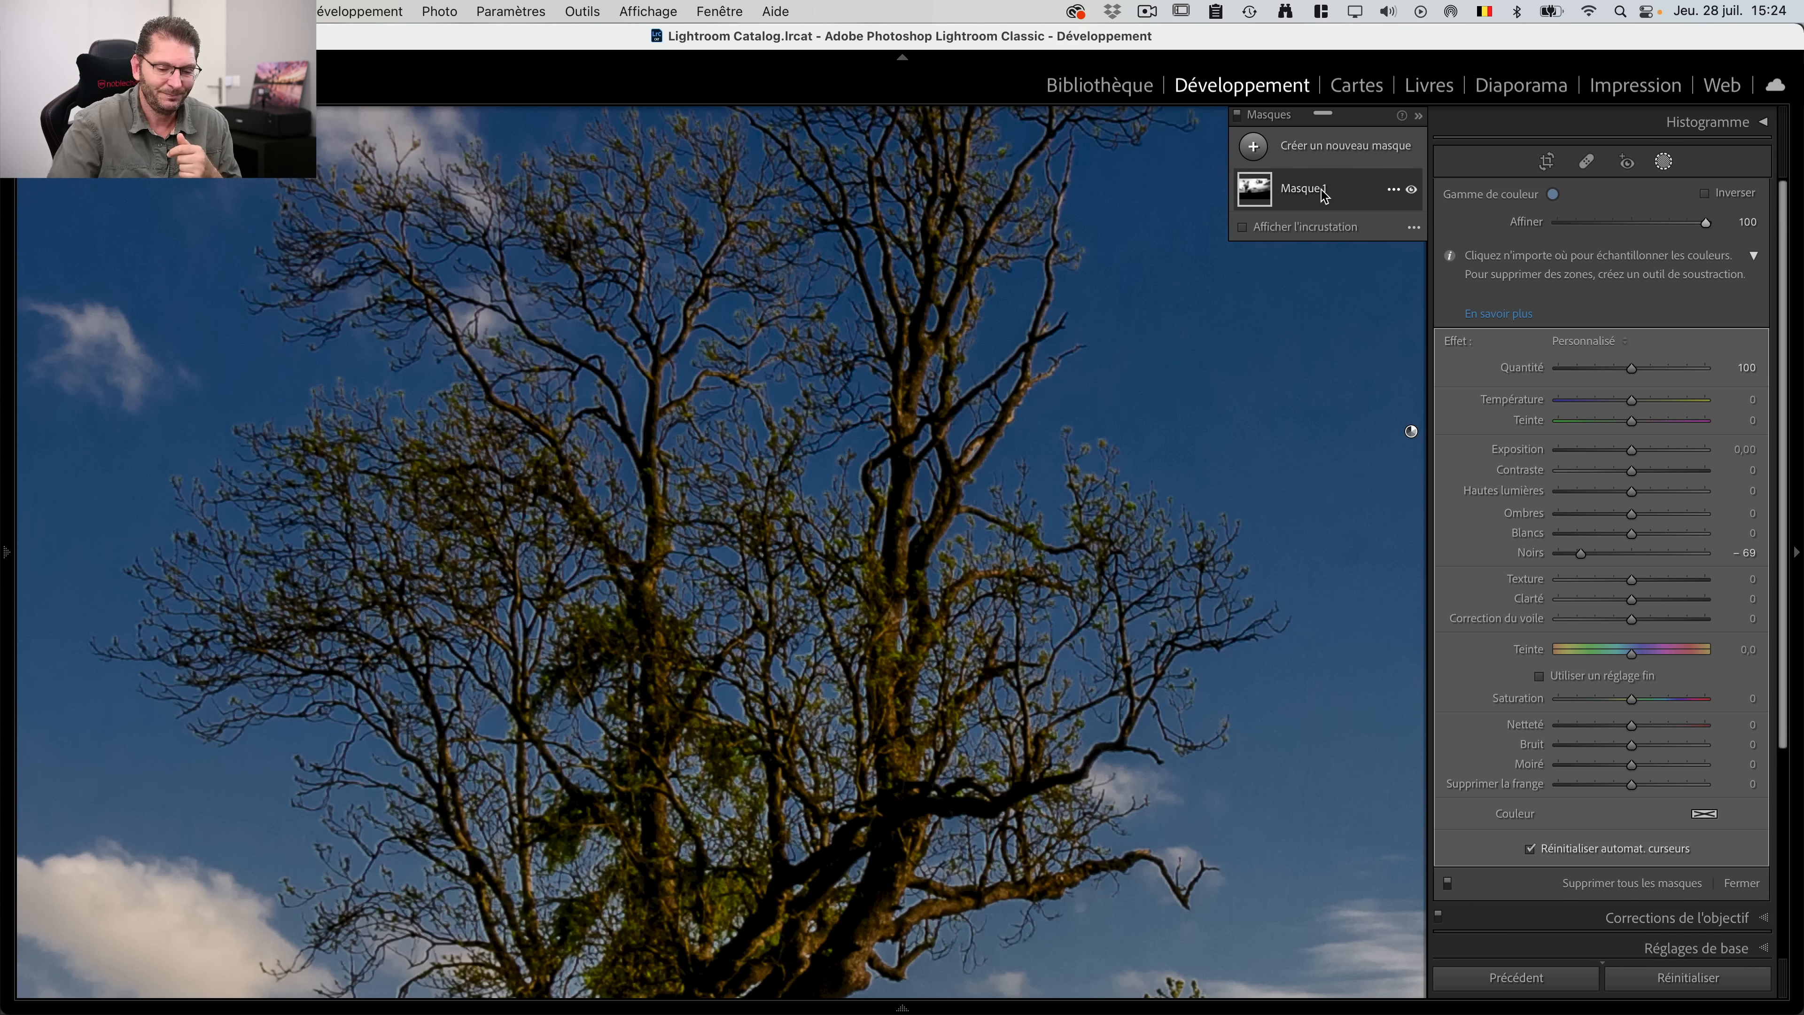
pyautogui.press('Delete')
# Step: Create a luminance range mask sampled from an area of blue sky beside the tree, and show its overlay
pyautogui.click(1501, 389)
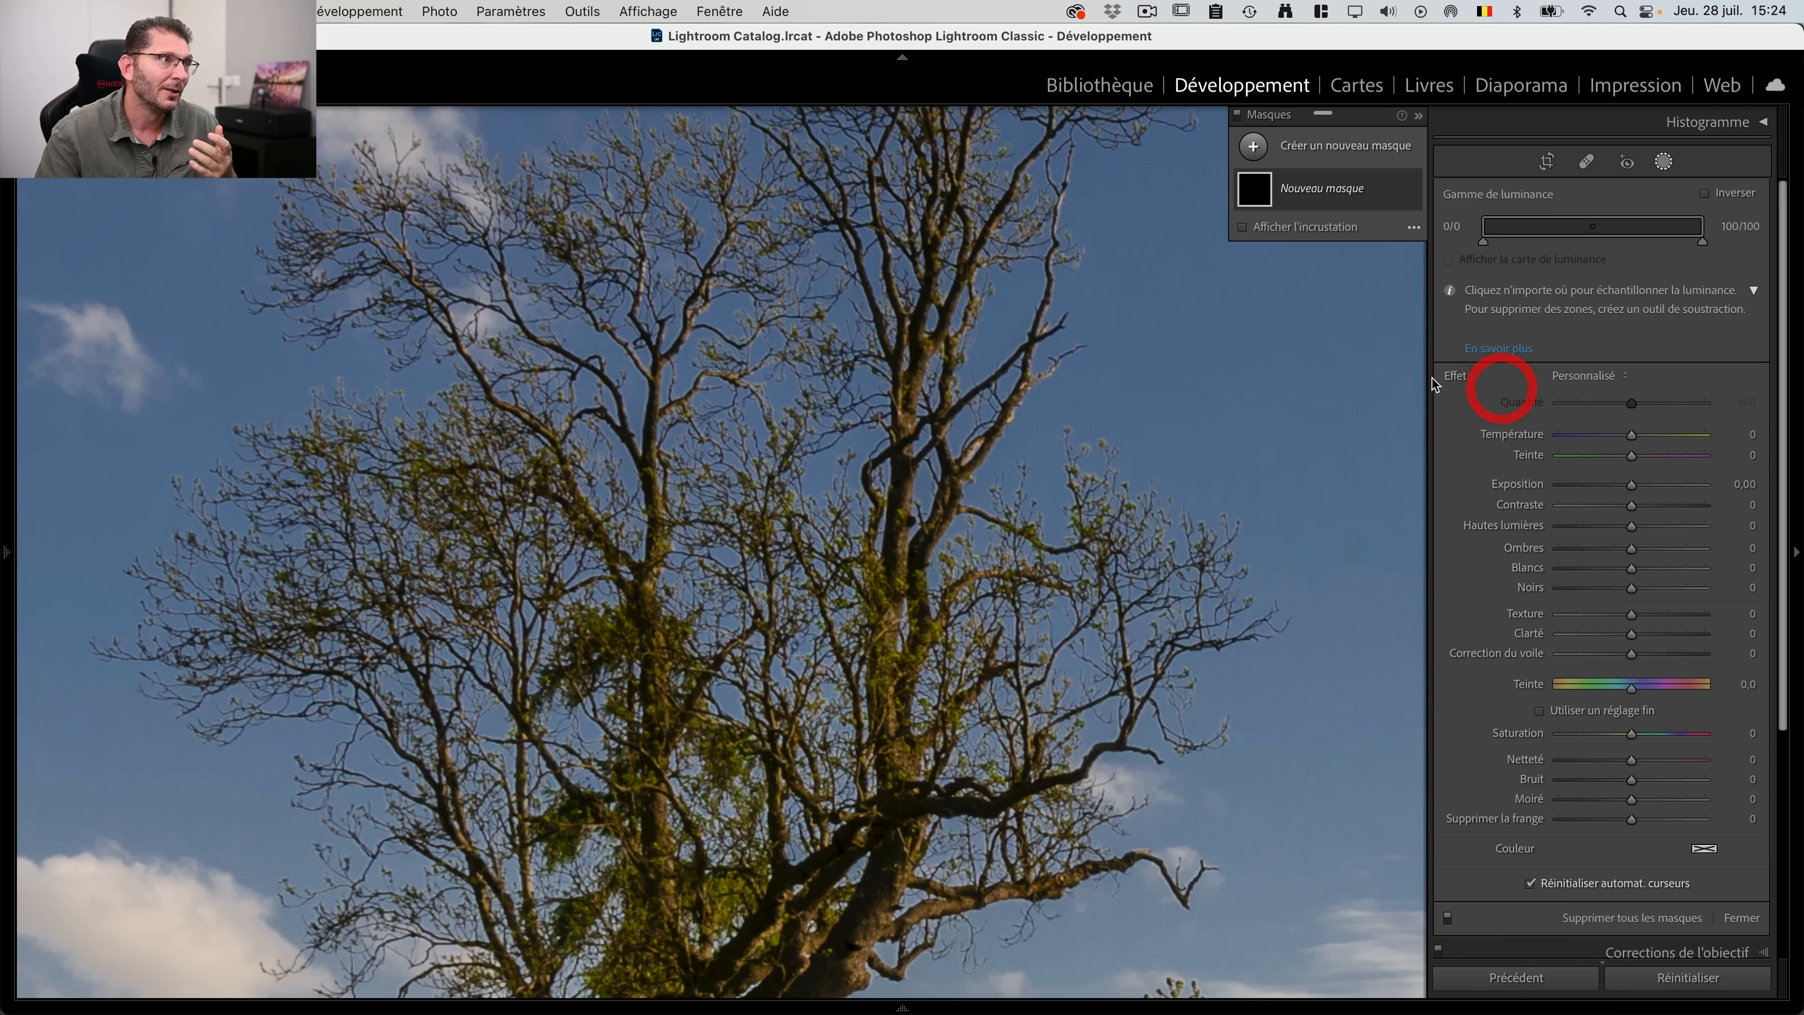
pyautogui.moveTo(1216, 319); pyautogui.dragTo(1309, 492)
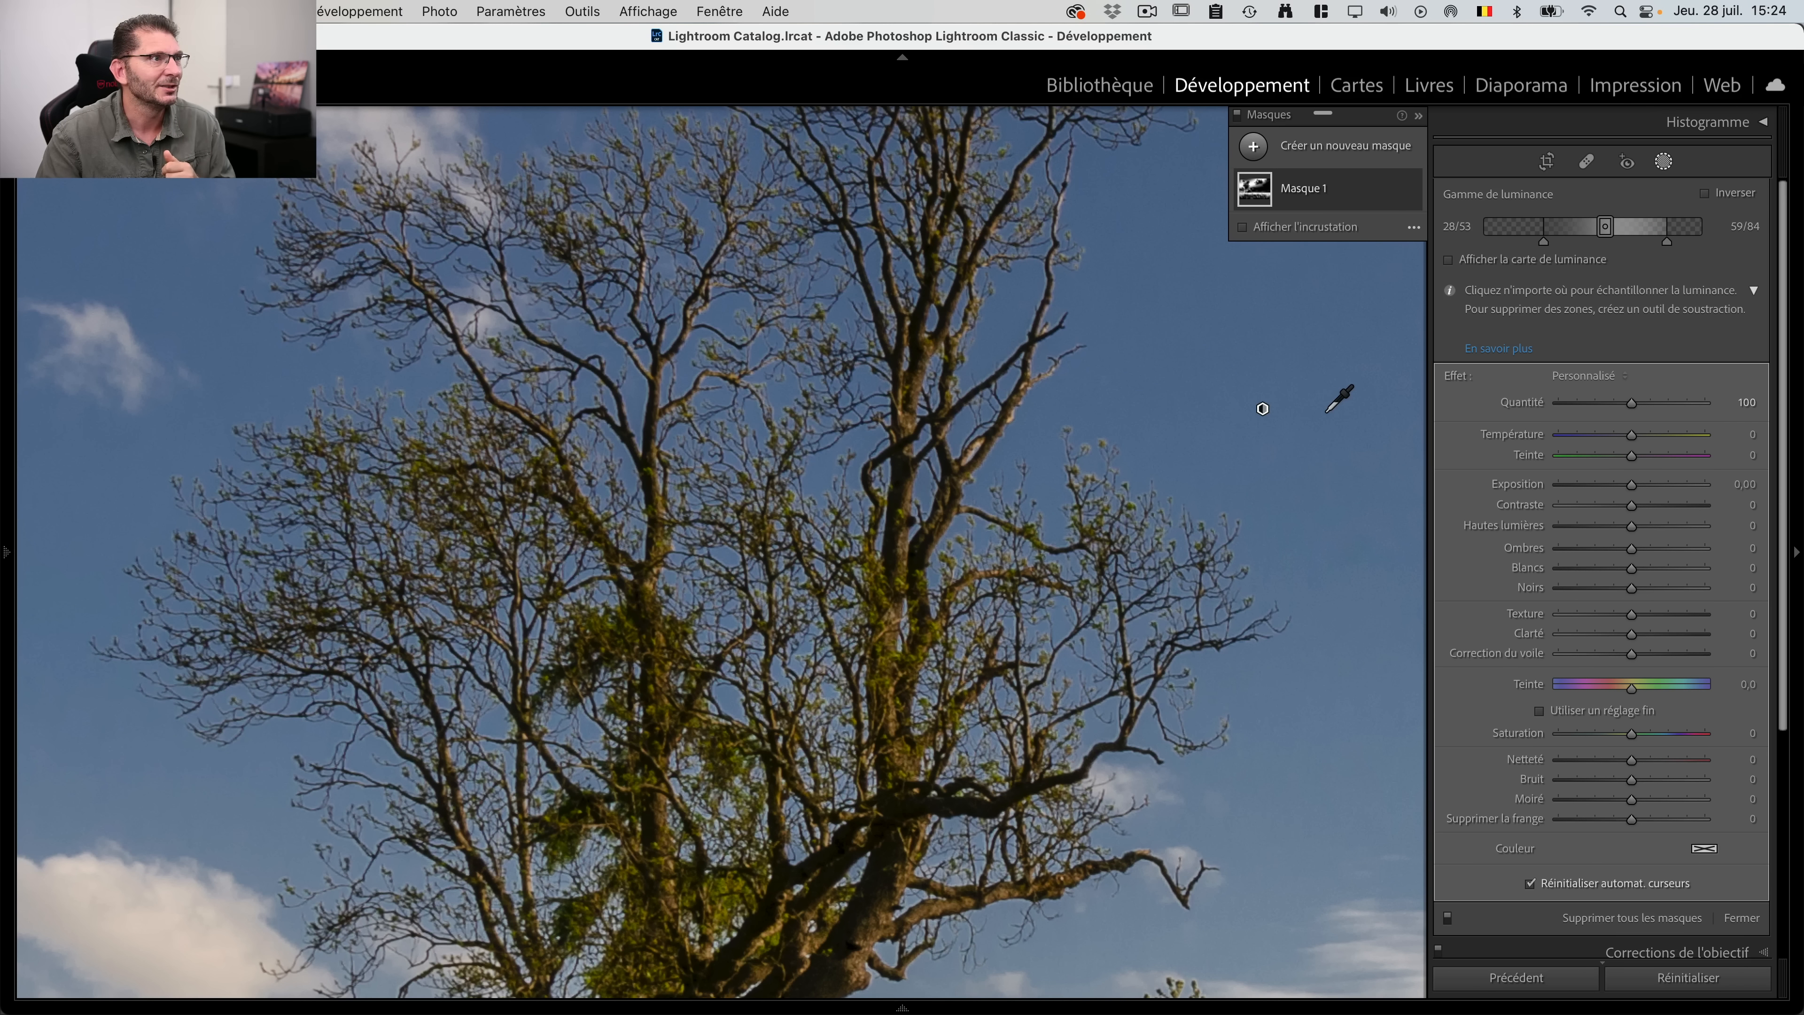
pyautogui.press('o')
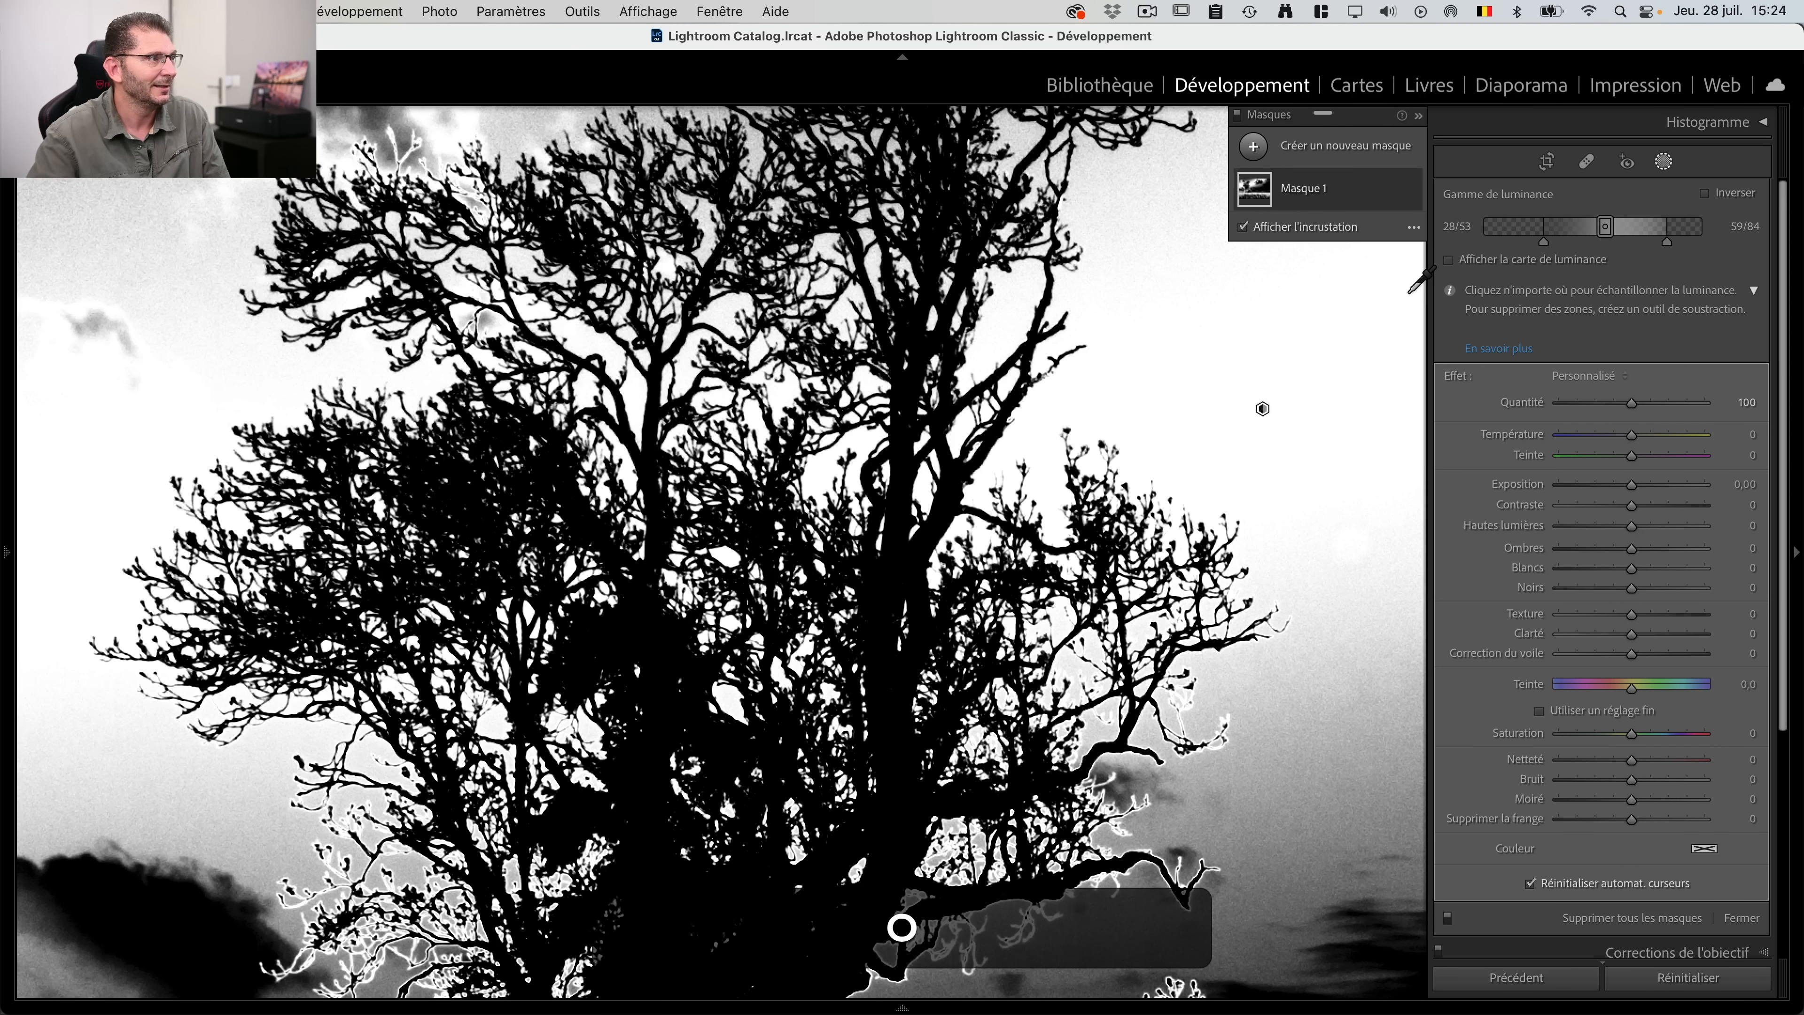
pyautogui.press('super+minus')
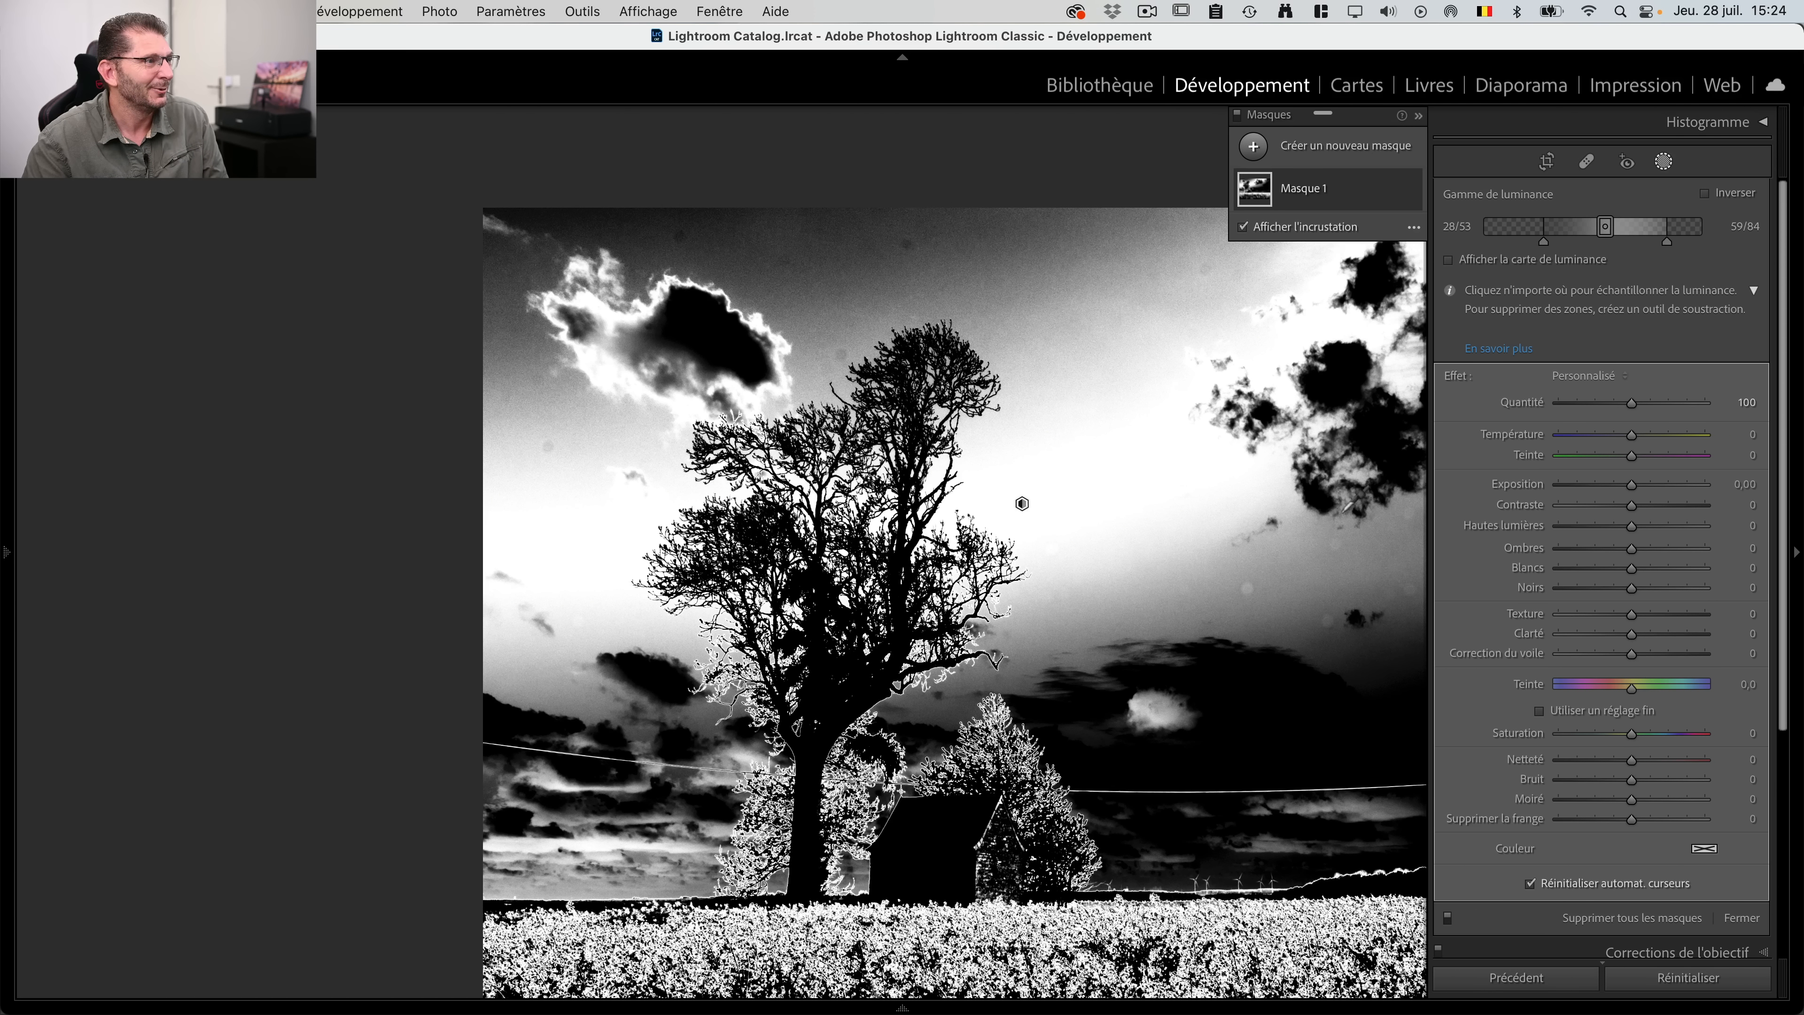
# Step: Cycle the photo's information overlay to the view with exposure settings and focal length
pyautogui.press('i')
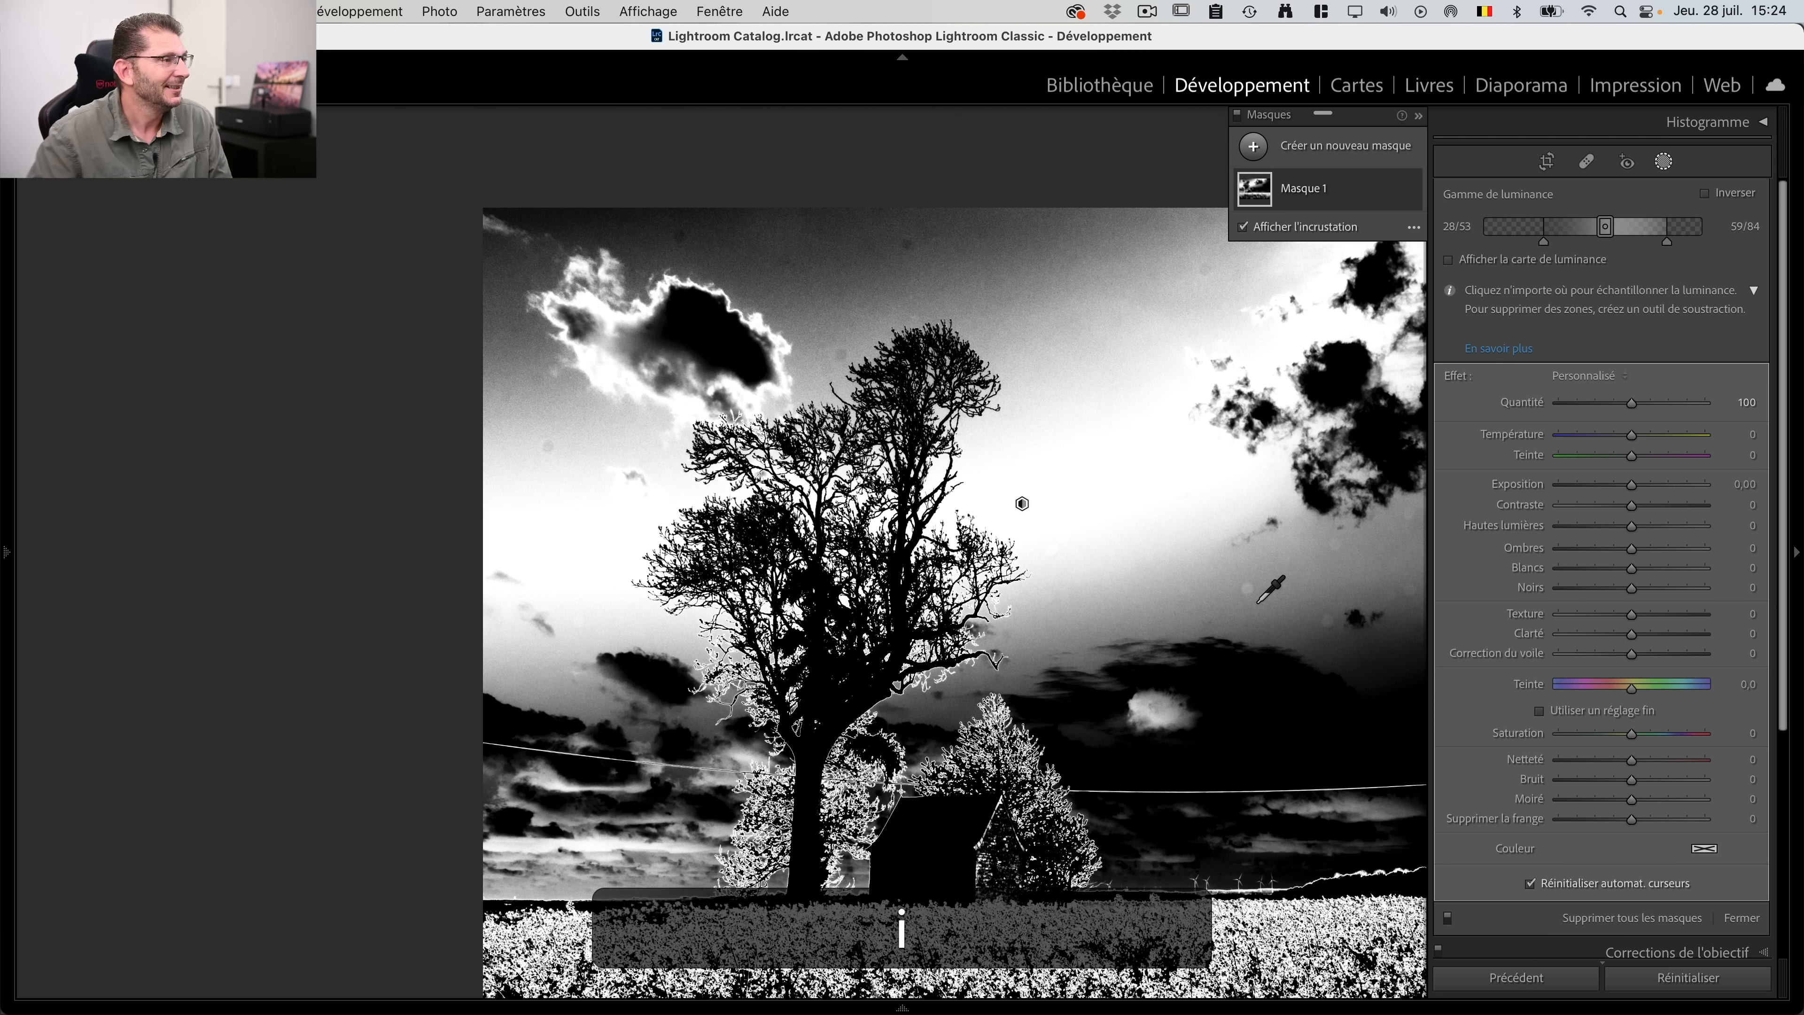
pyautogui.press('i')
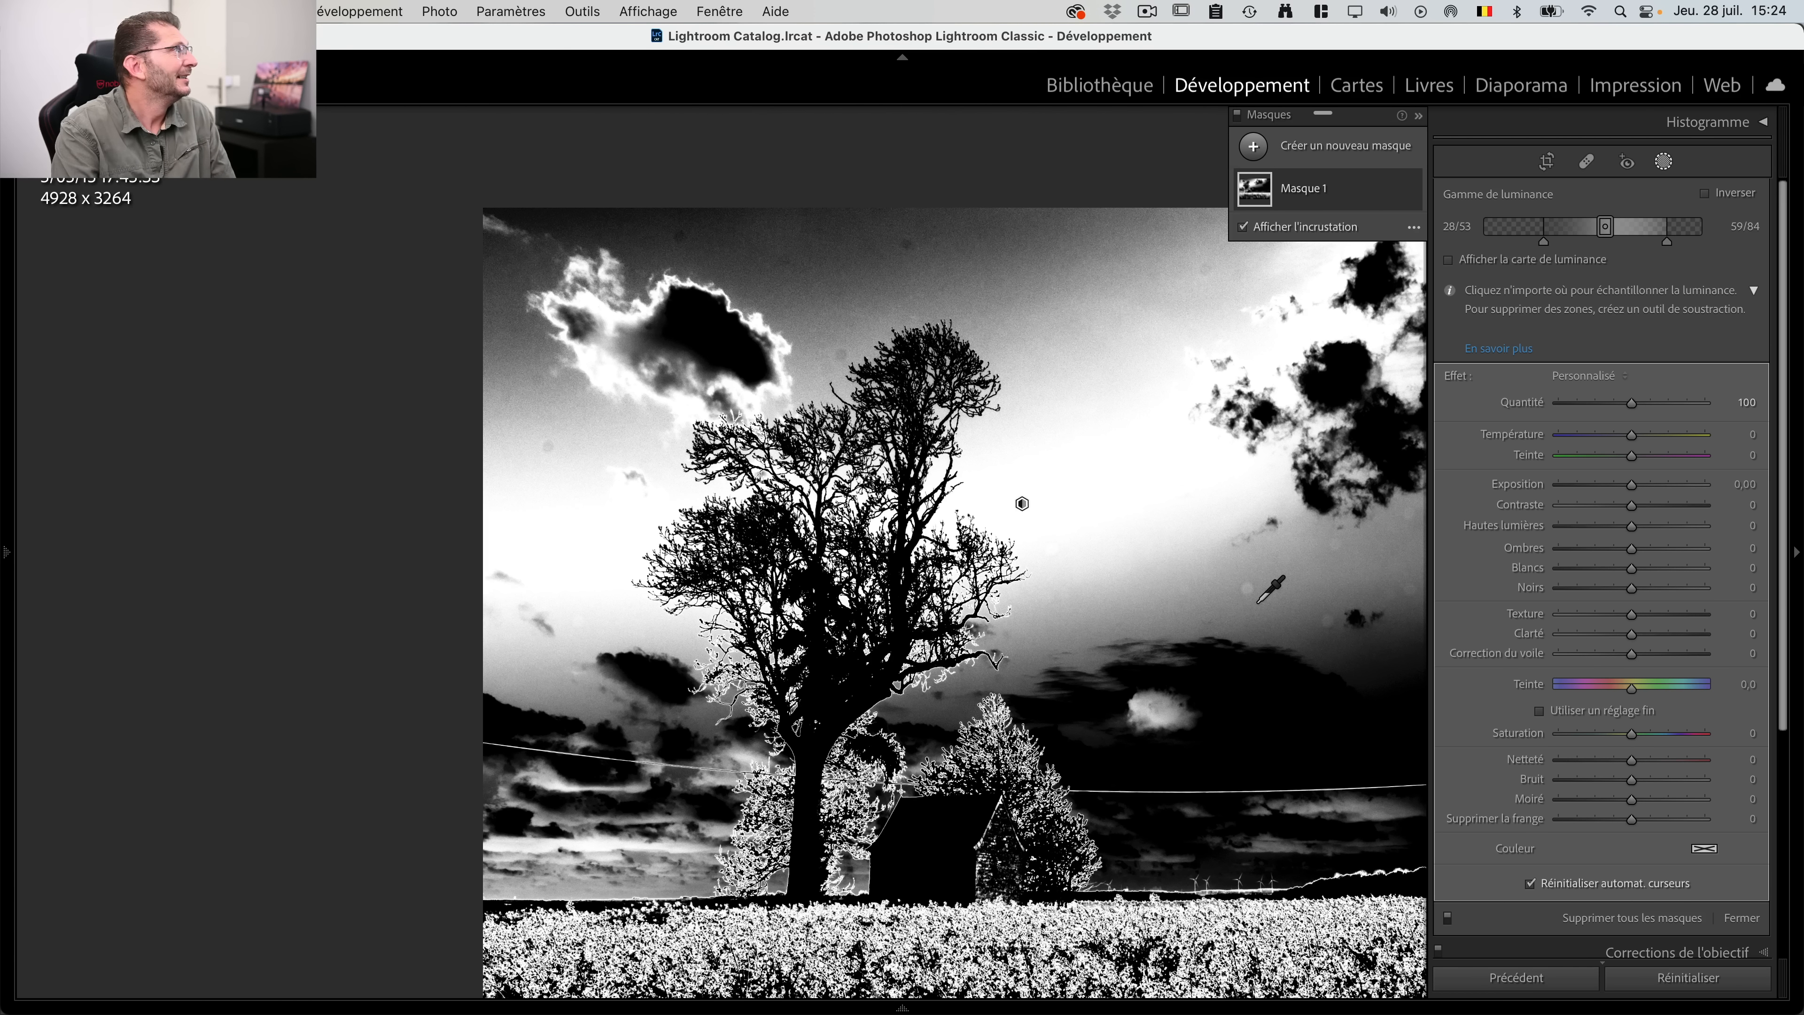
pyautogui.press('i')
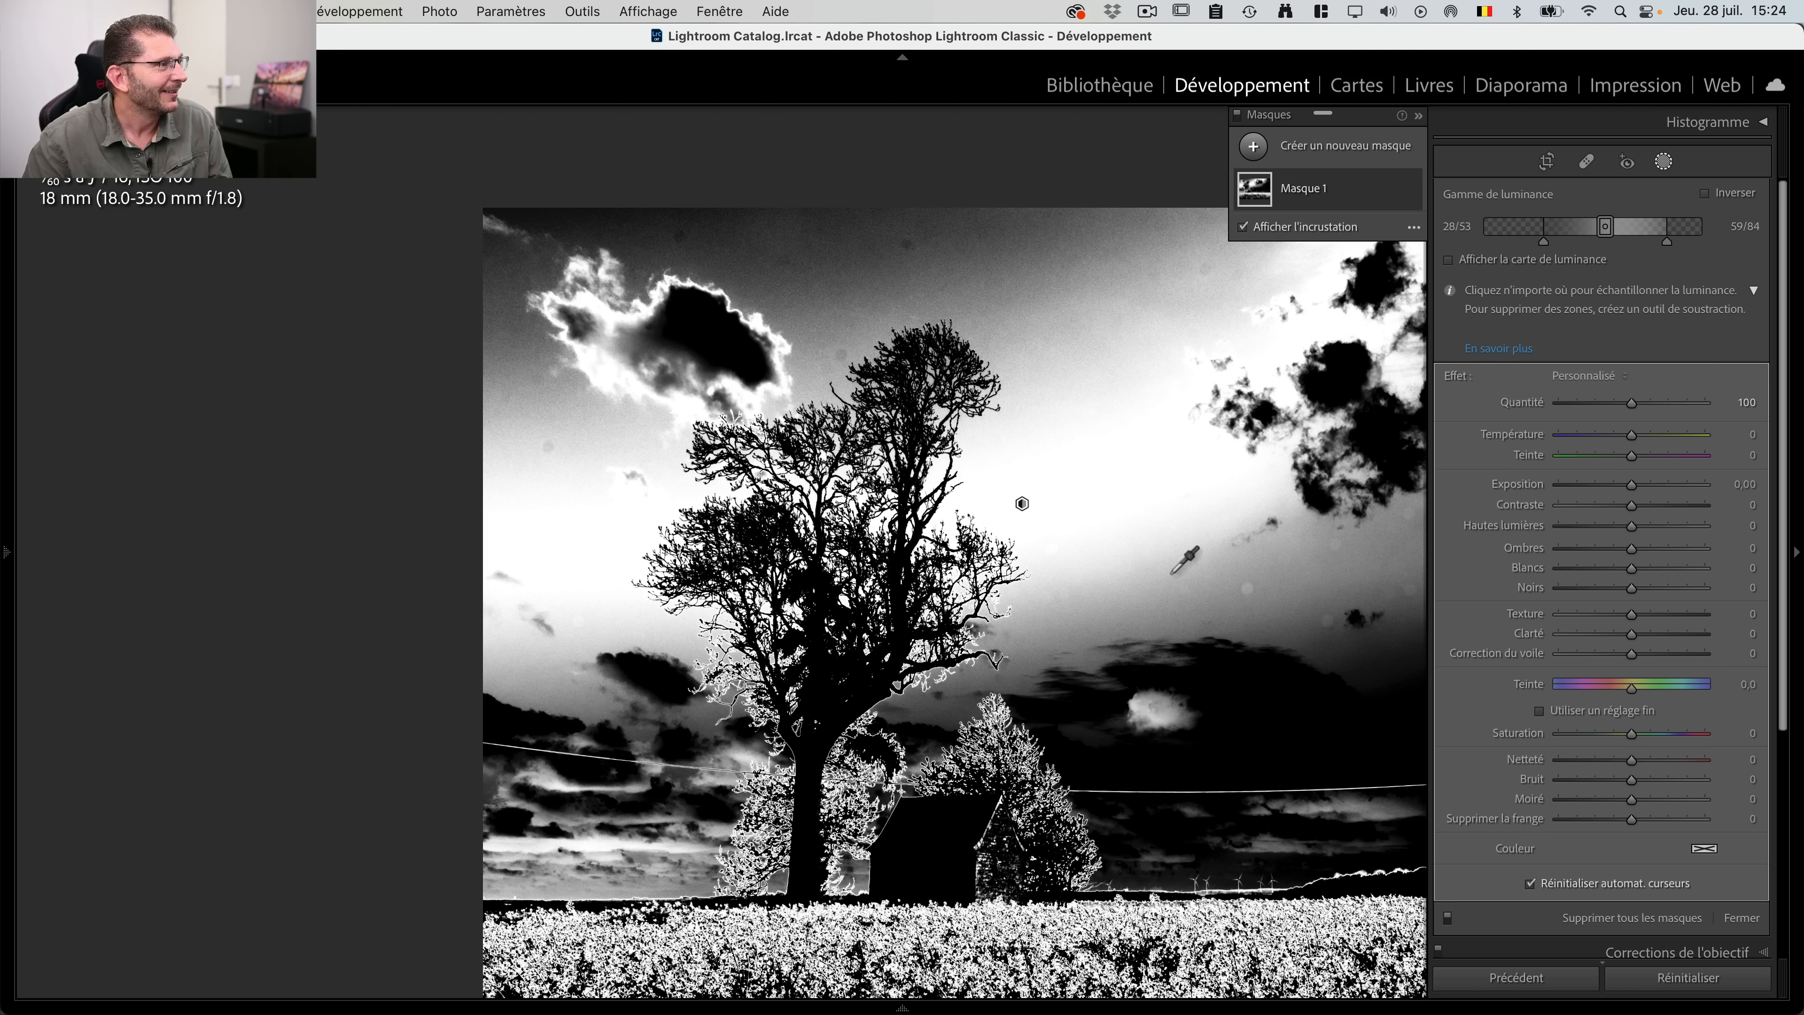
# Step: Resample the luminance range from a larger area of sky beside the tree, and widen its core range to 37–60
pyautogui.press('shift')
pyautogui.moveTo(1048, 300); pyautogui.dragTo(1126, 481)
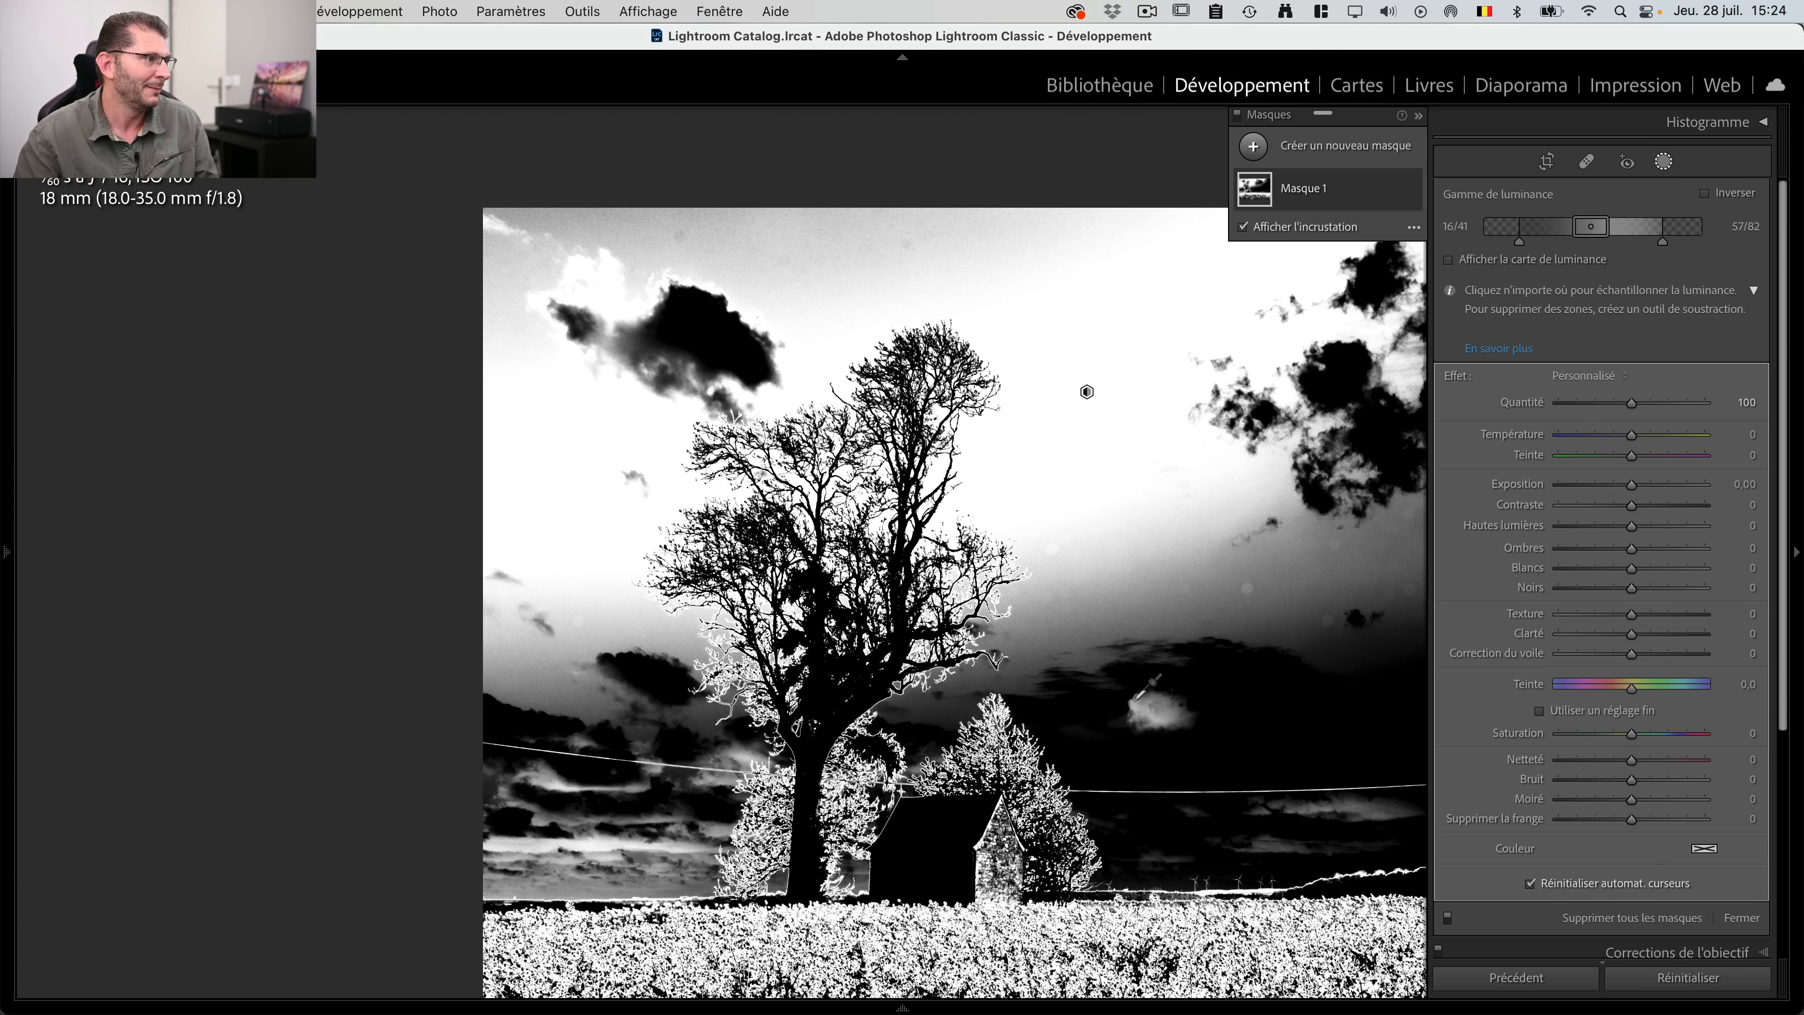
pyautogui.press('space')
pyautogui.moveTo(1204, 661); pyautogui.dragTo(797, 571)
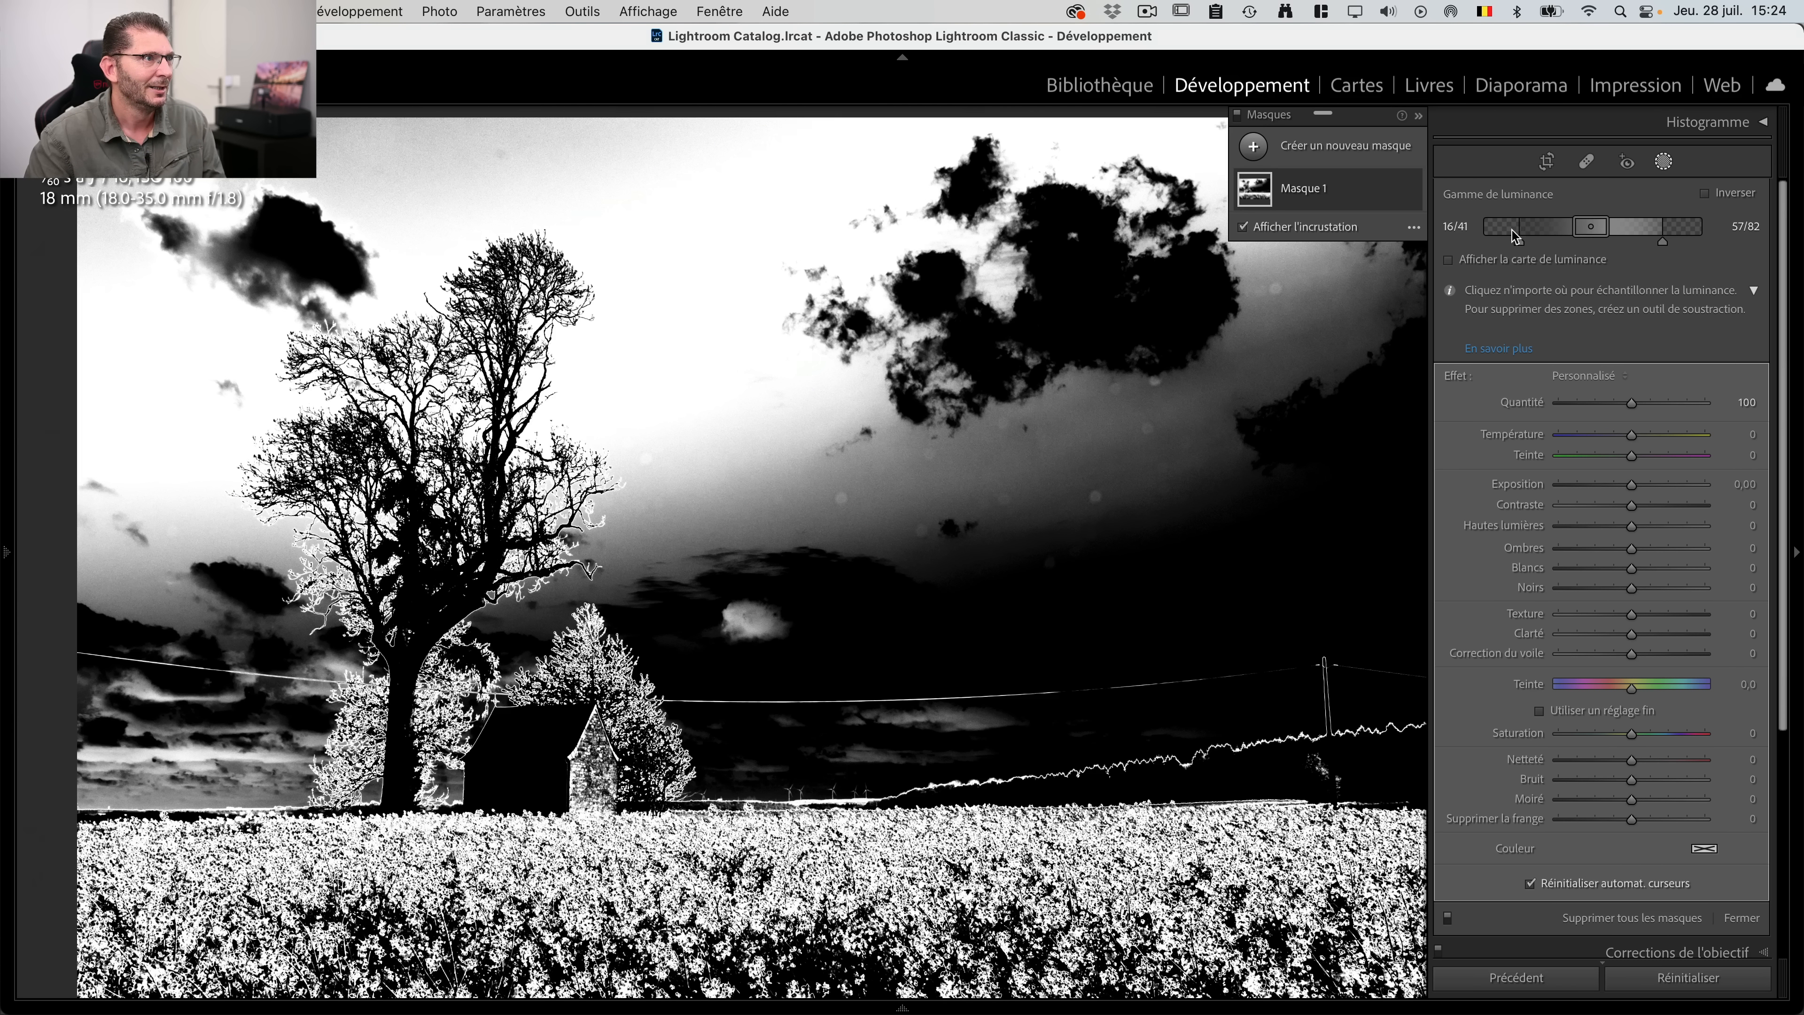
pyautogui.moveTo(1572, 232); pyautogui.dragTo(1621, 226)
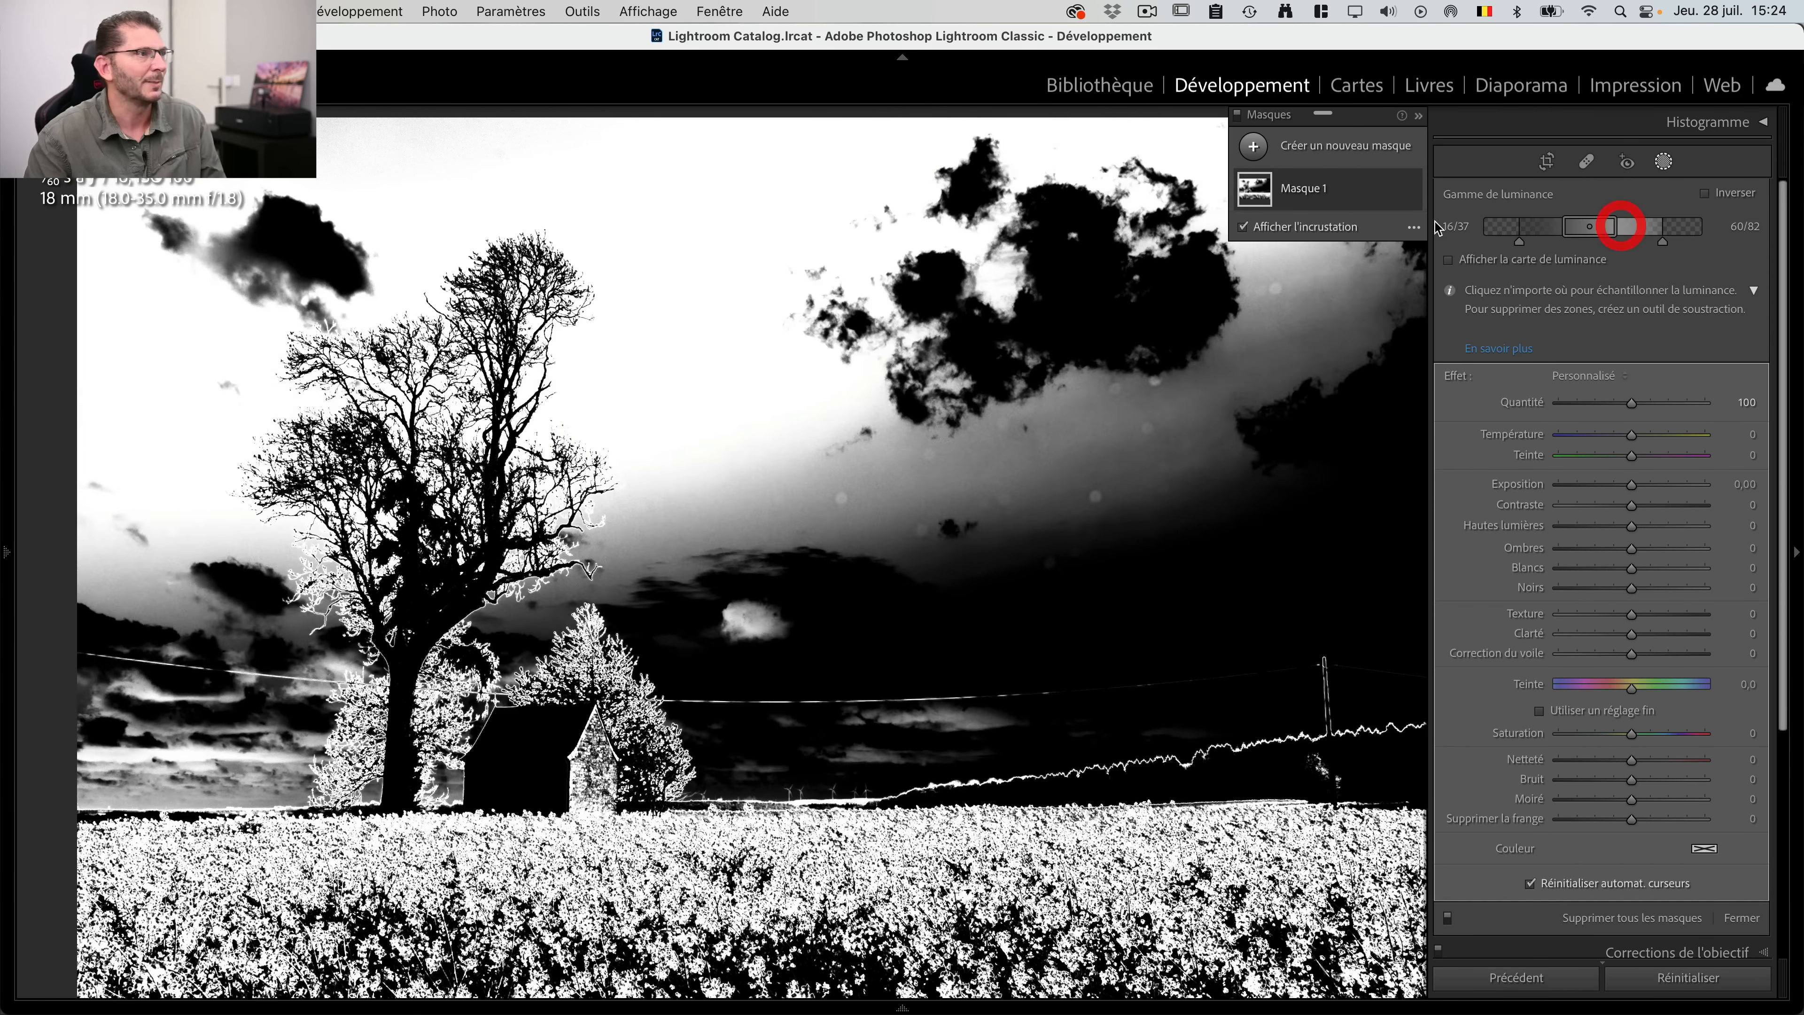
# Step: Delete the luminance range and create a straight linear gradient mask covering the sky, fading out down to the field's horizon
pyautogui.click(1341, 191)
pyautogui.press('BackSpace')
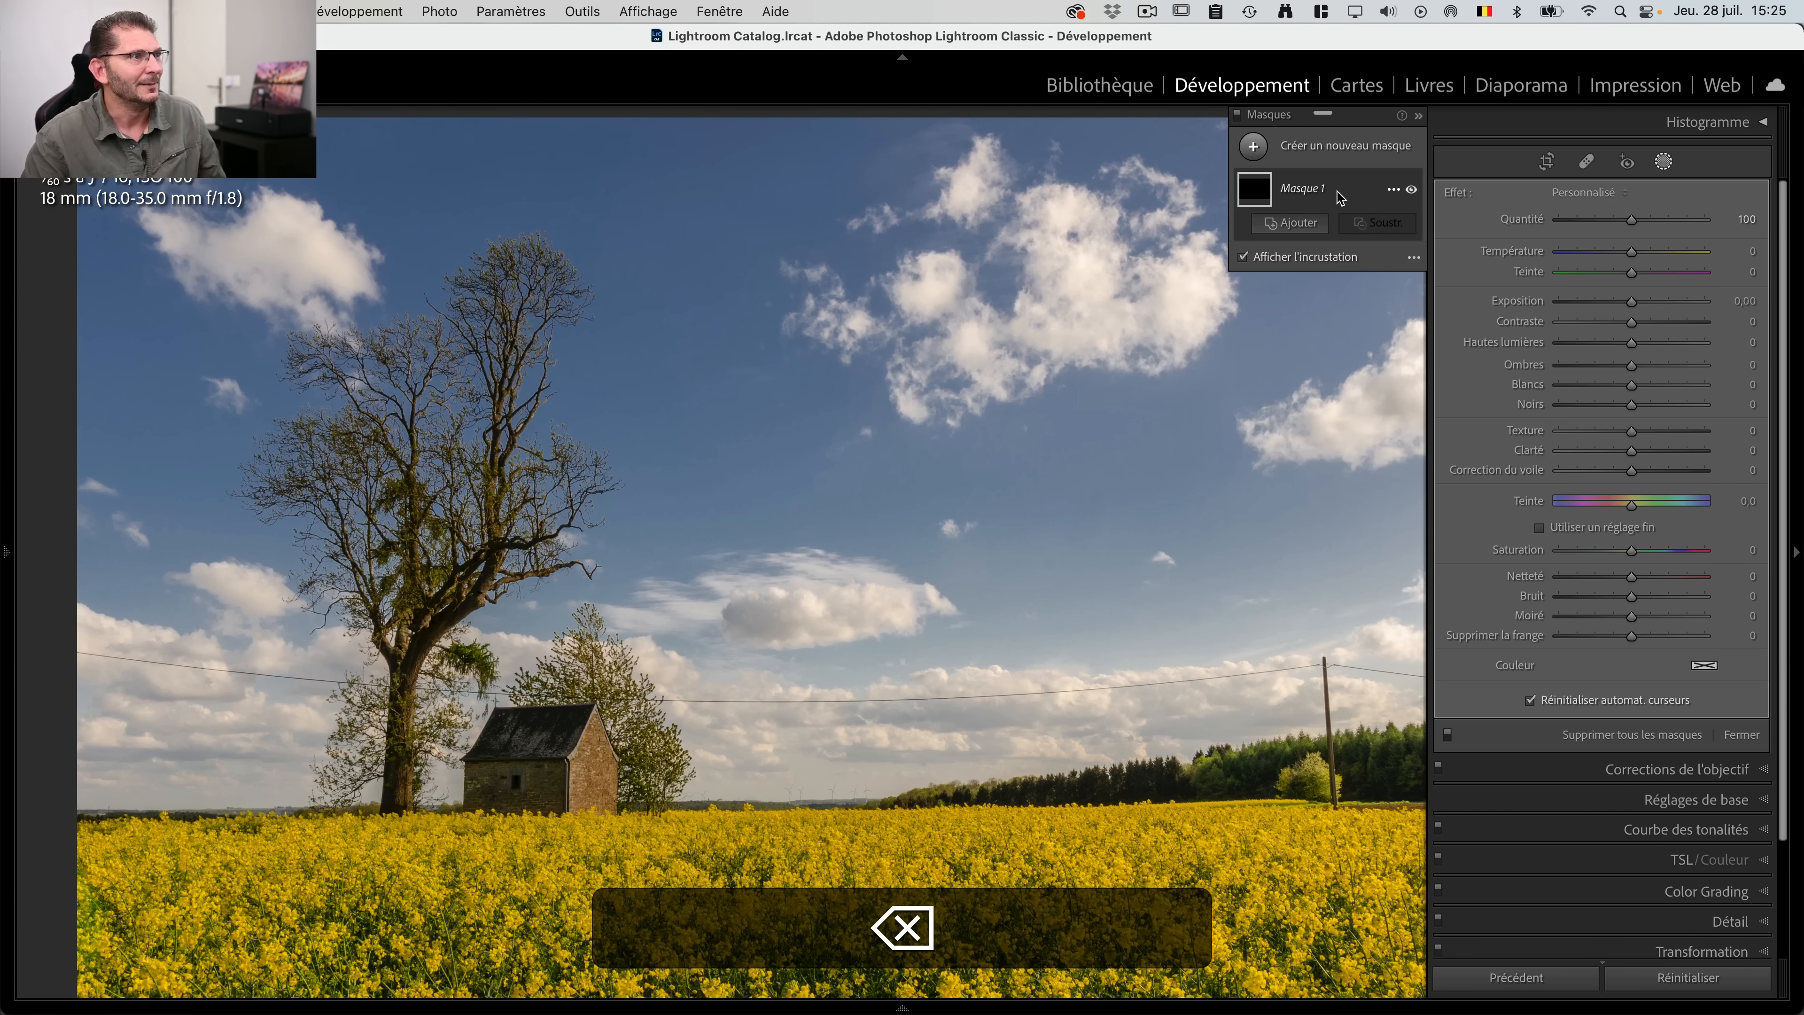
pyautogui.click(1302, 152)
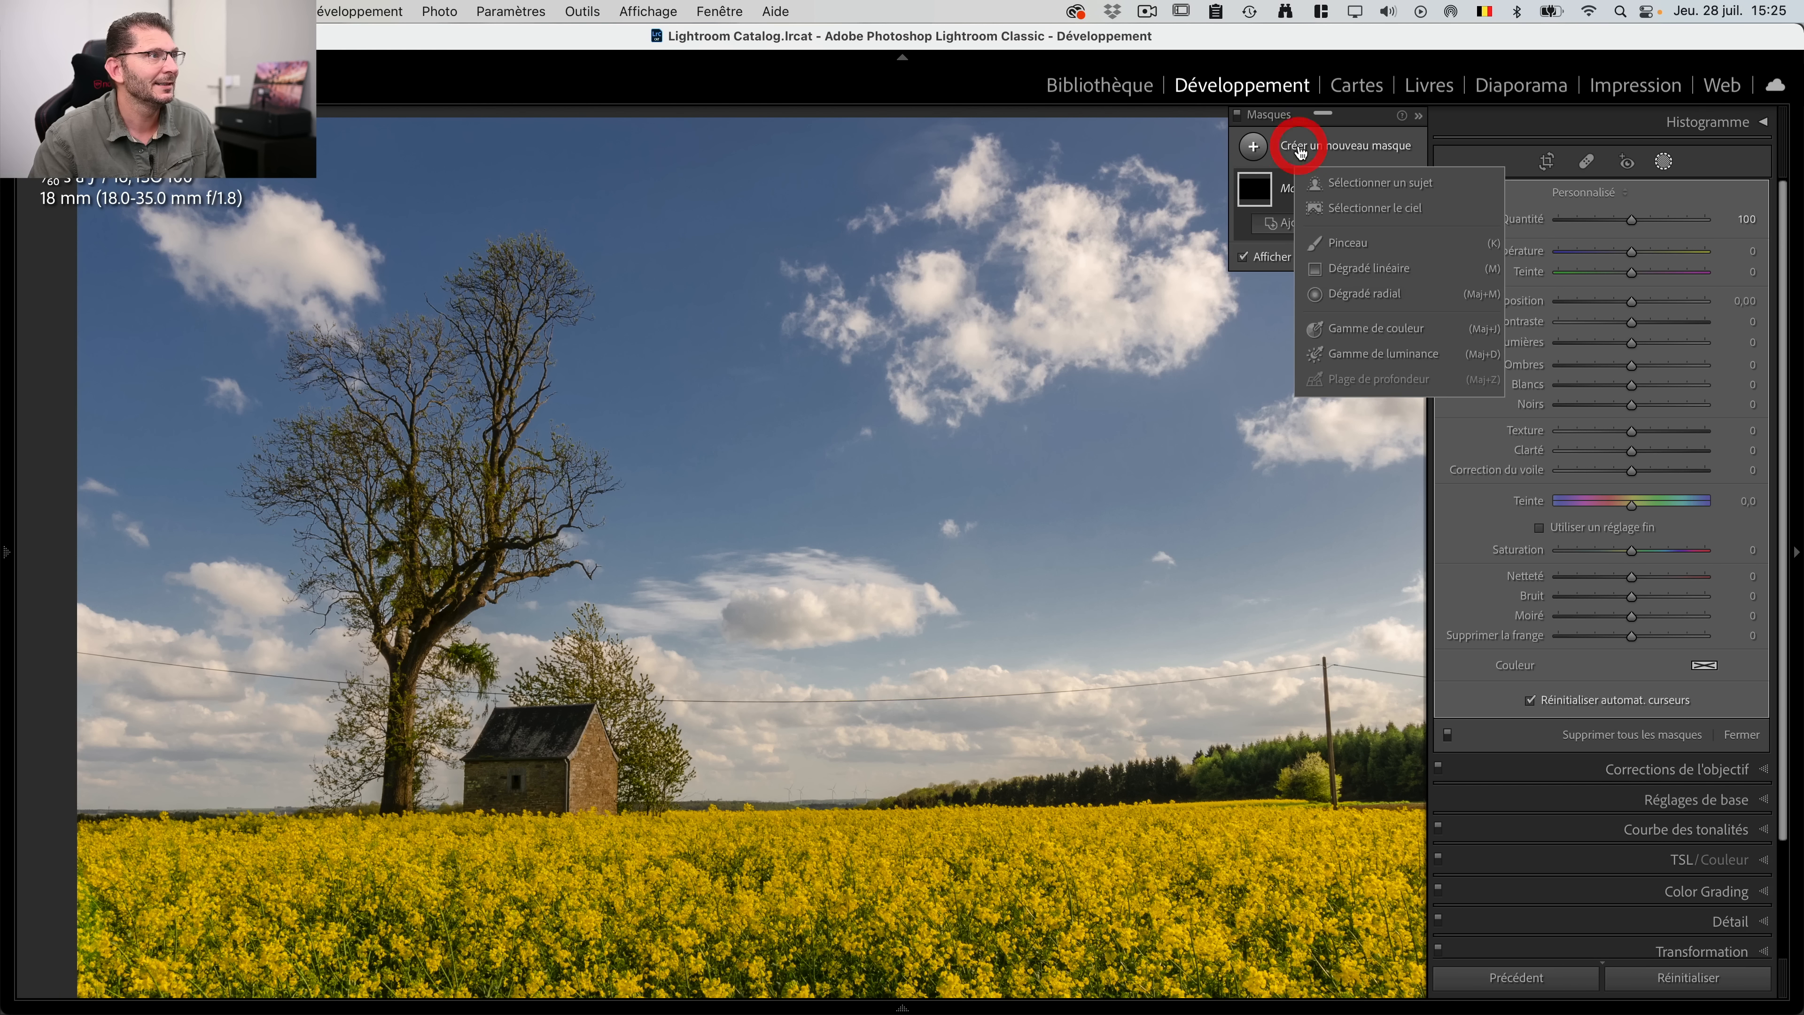
pyautogui.click(1373, 271)
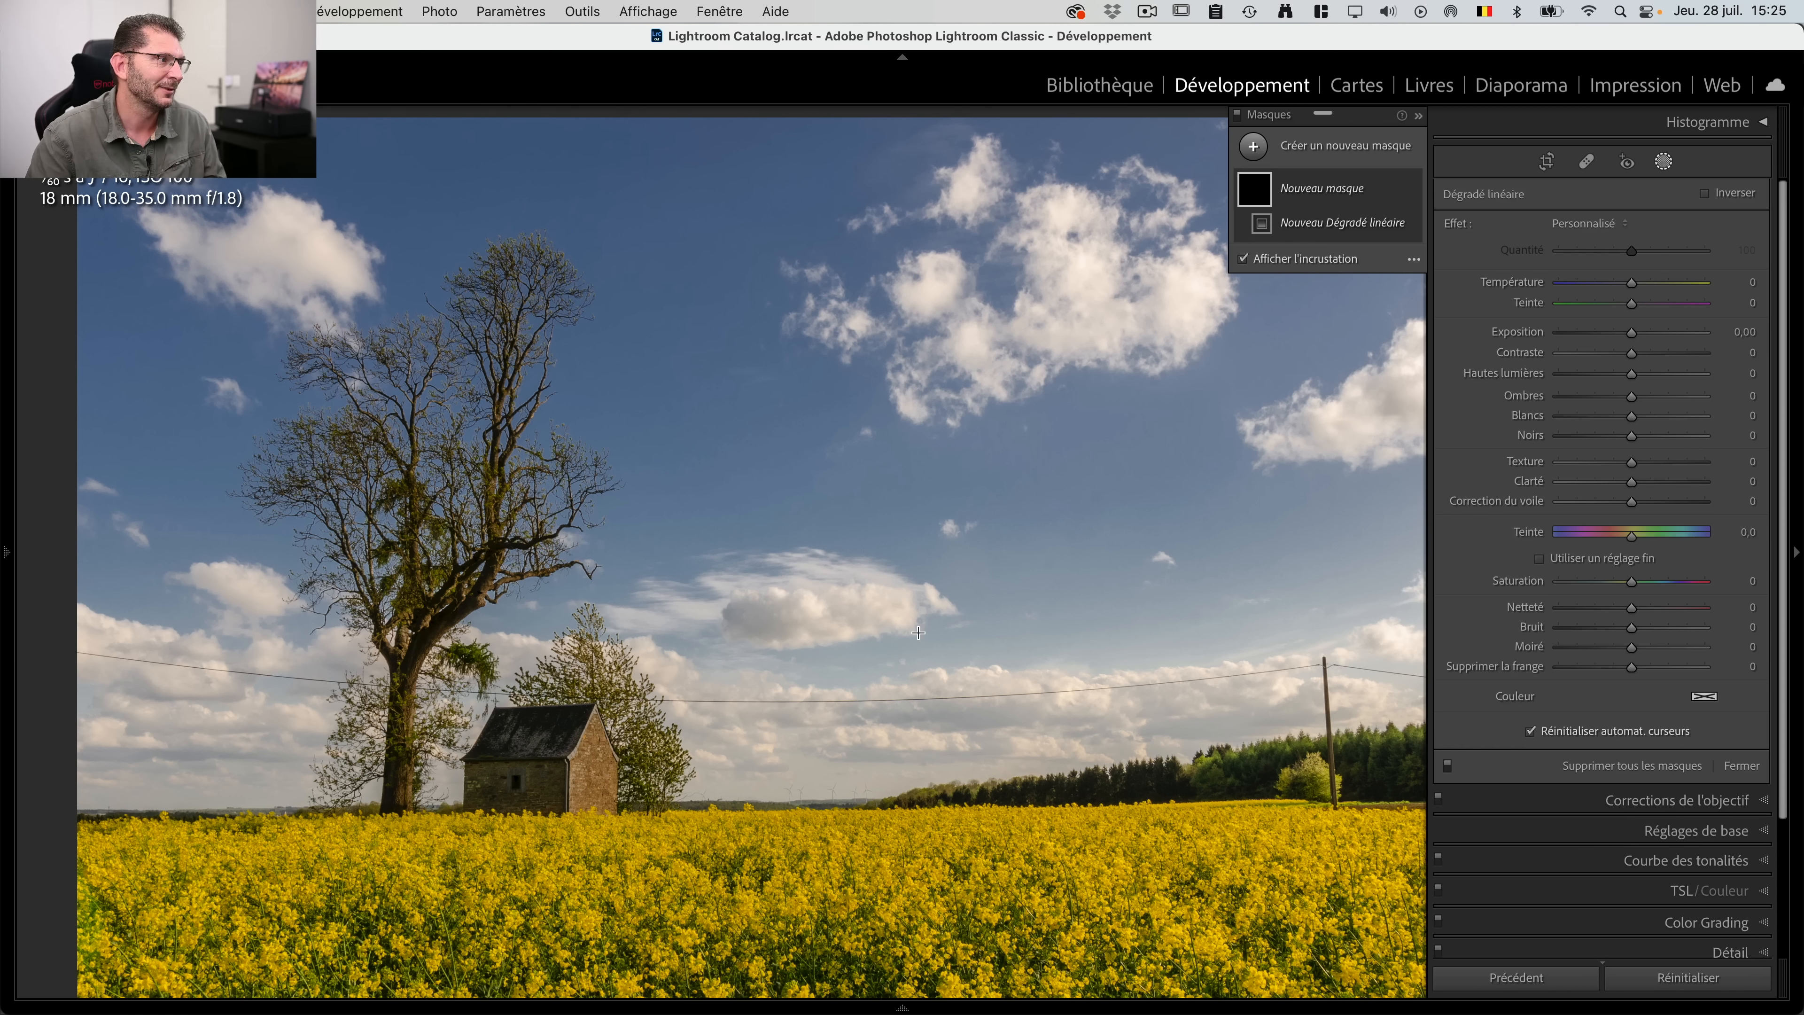
pyautogui.press('shift')
pyautogui.moveTo(917, 616); pyautogui.dragTo(918, 791)
pyautogui.press('o')
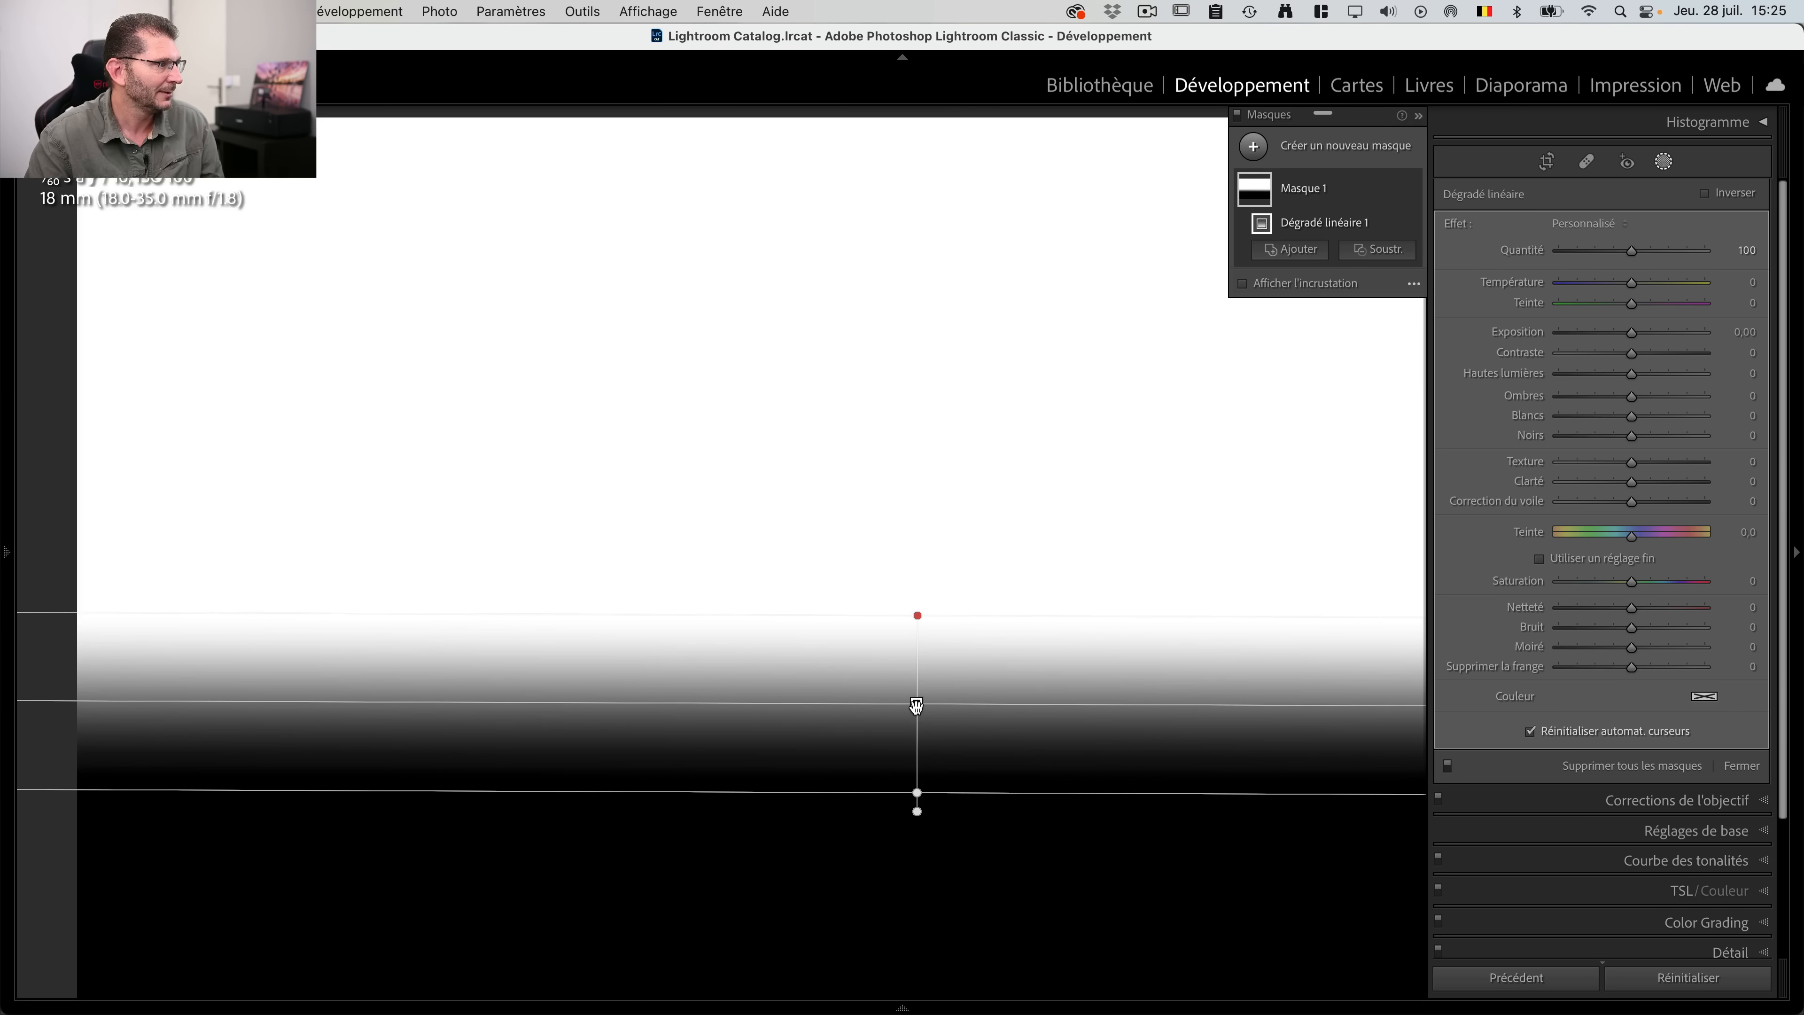
pyautogui.moveTo(917, 704)
pyautogui.mouseDown()
pyautogui.moveTo(914, 739)
pyautogui.moveTo(913, 721)
pyautogui.mouseUp()
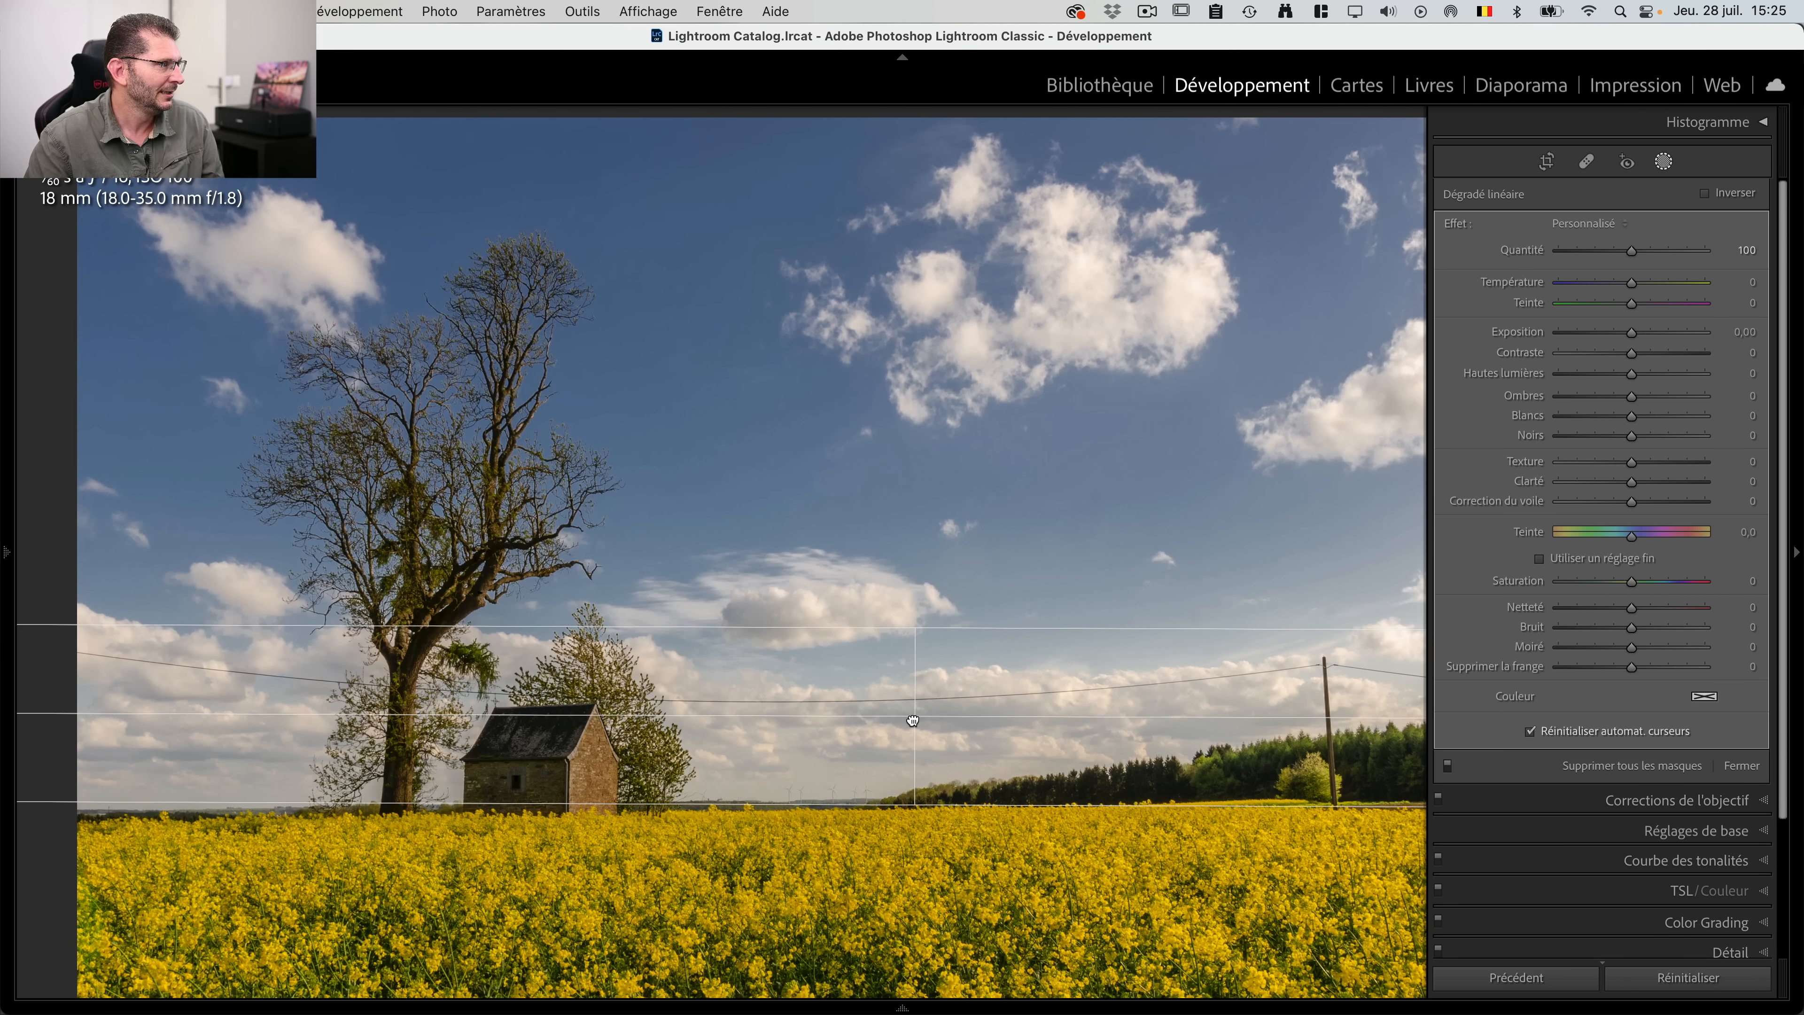
# Step: Set the gradient's Noirs to -63 and intersect it with a luminance range of 0/67 to 100/100
pyautogui.moveTo(1632, 435); pyautogui.dragTo(1588, 435)
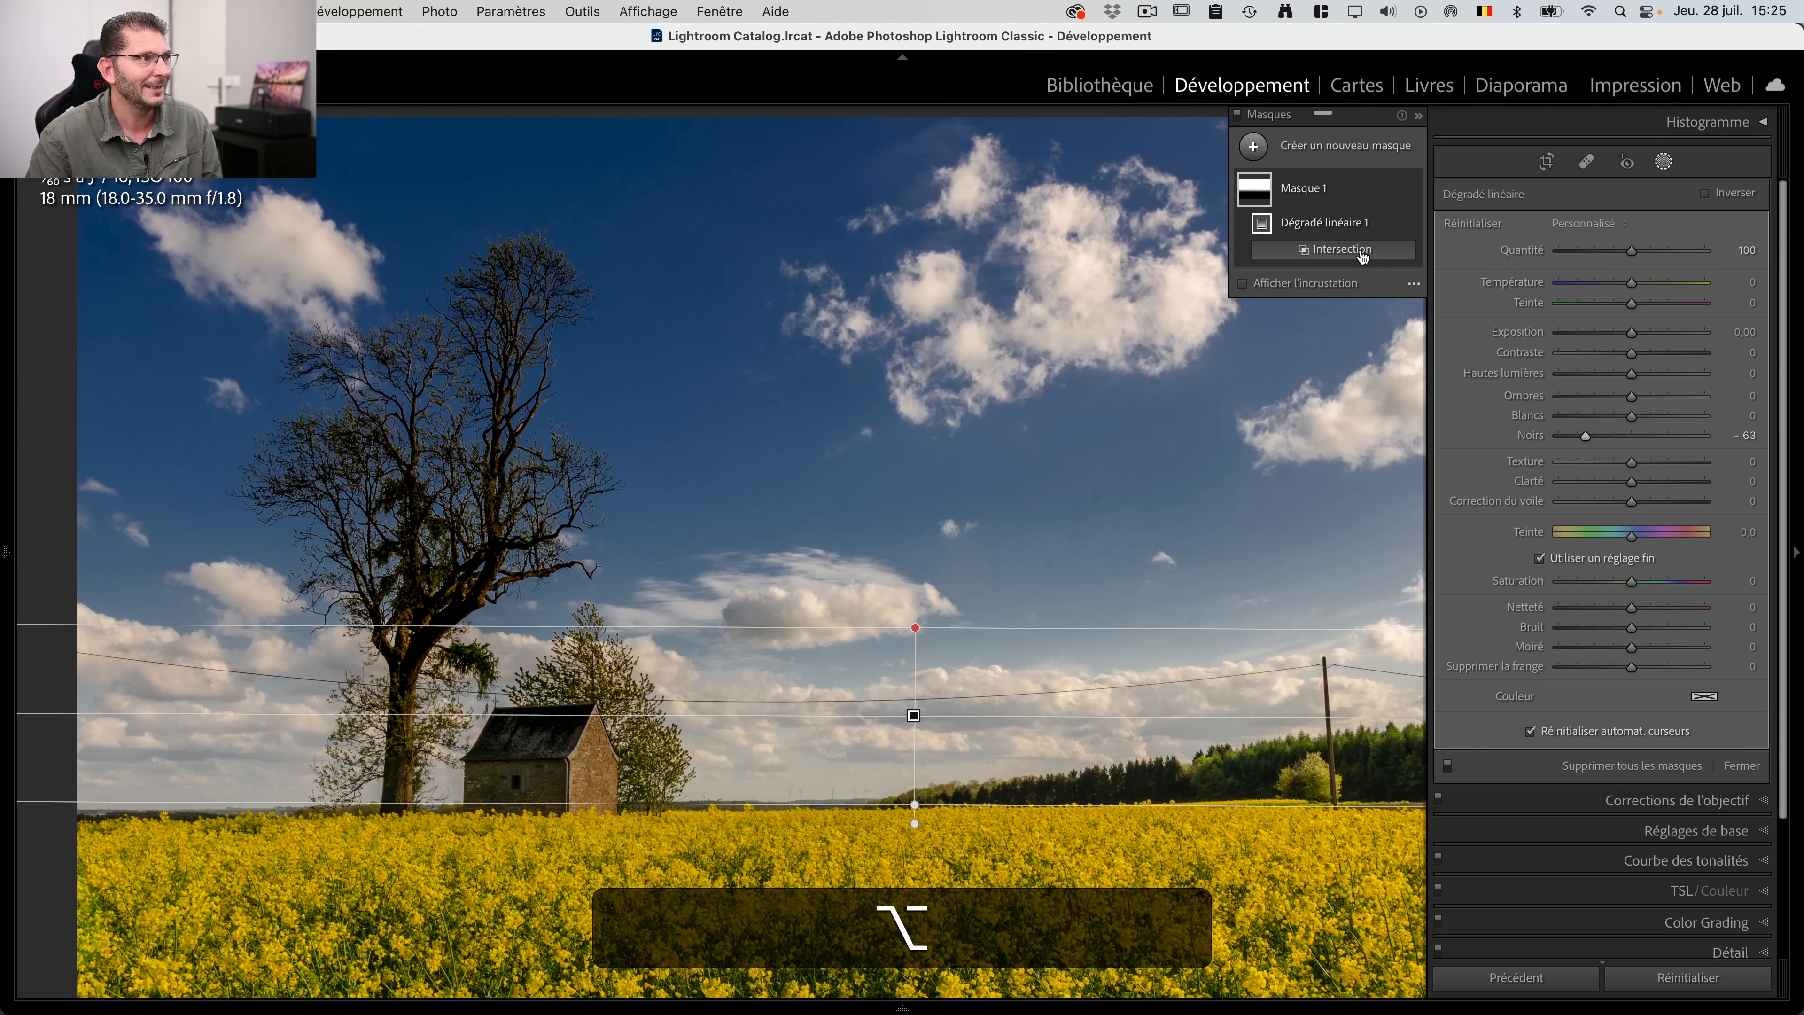
pyautogui.keyDown('alt'); pyautogui.click(1362, 253); pyautogui.keyUp('alt')
pyautogui.click(1385, 470)
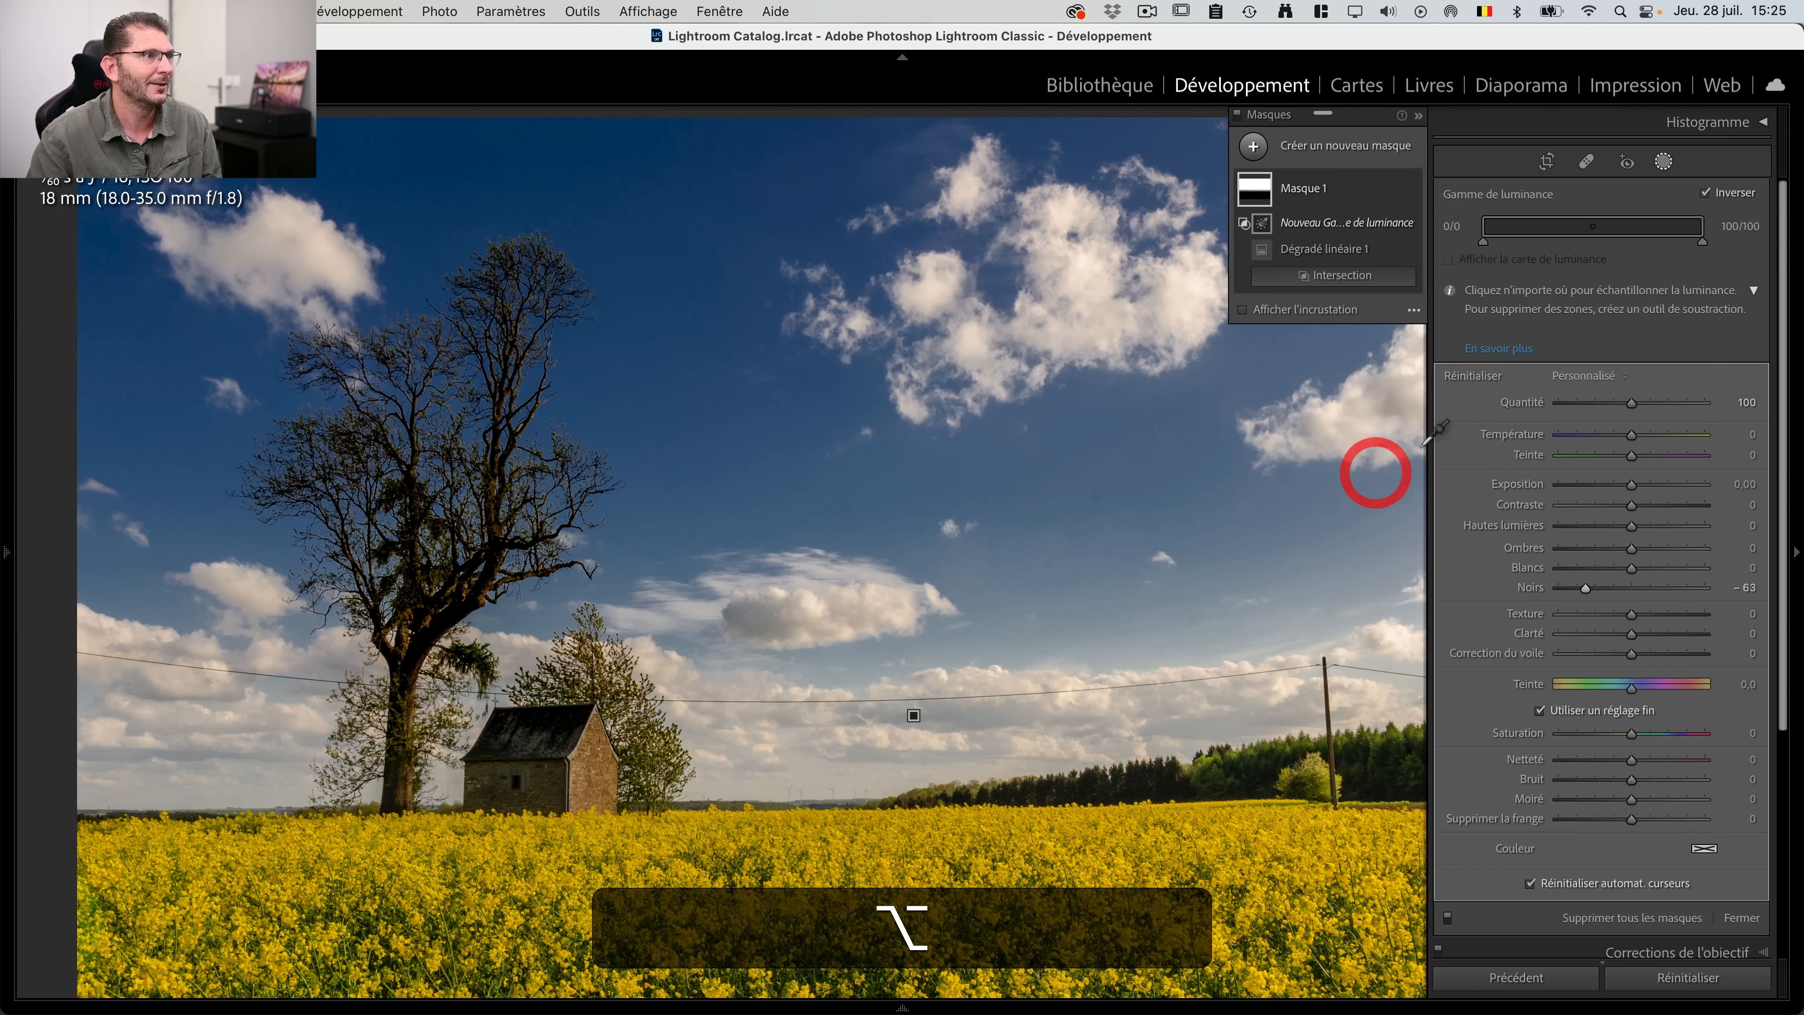
pyautogui.moveTo(1483, 228); pyautogui.dragTo(1594, 228)
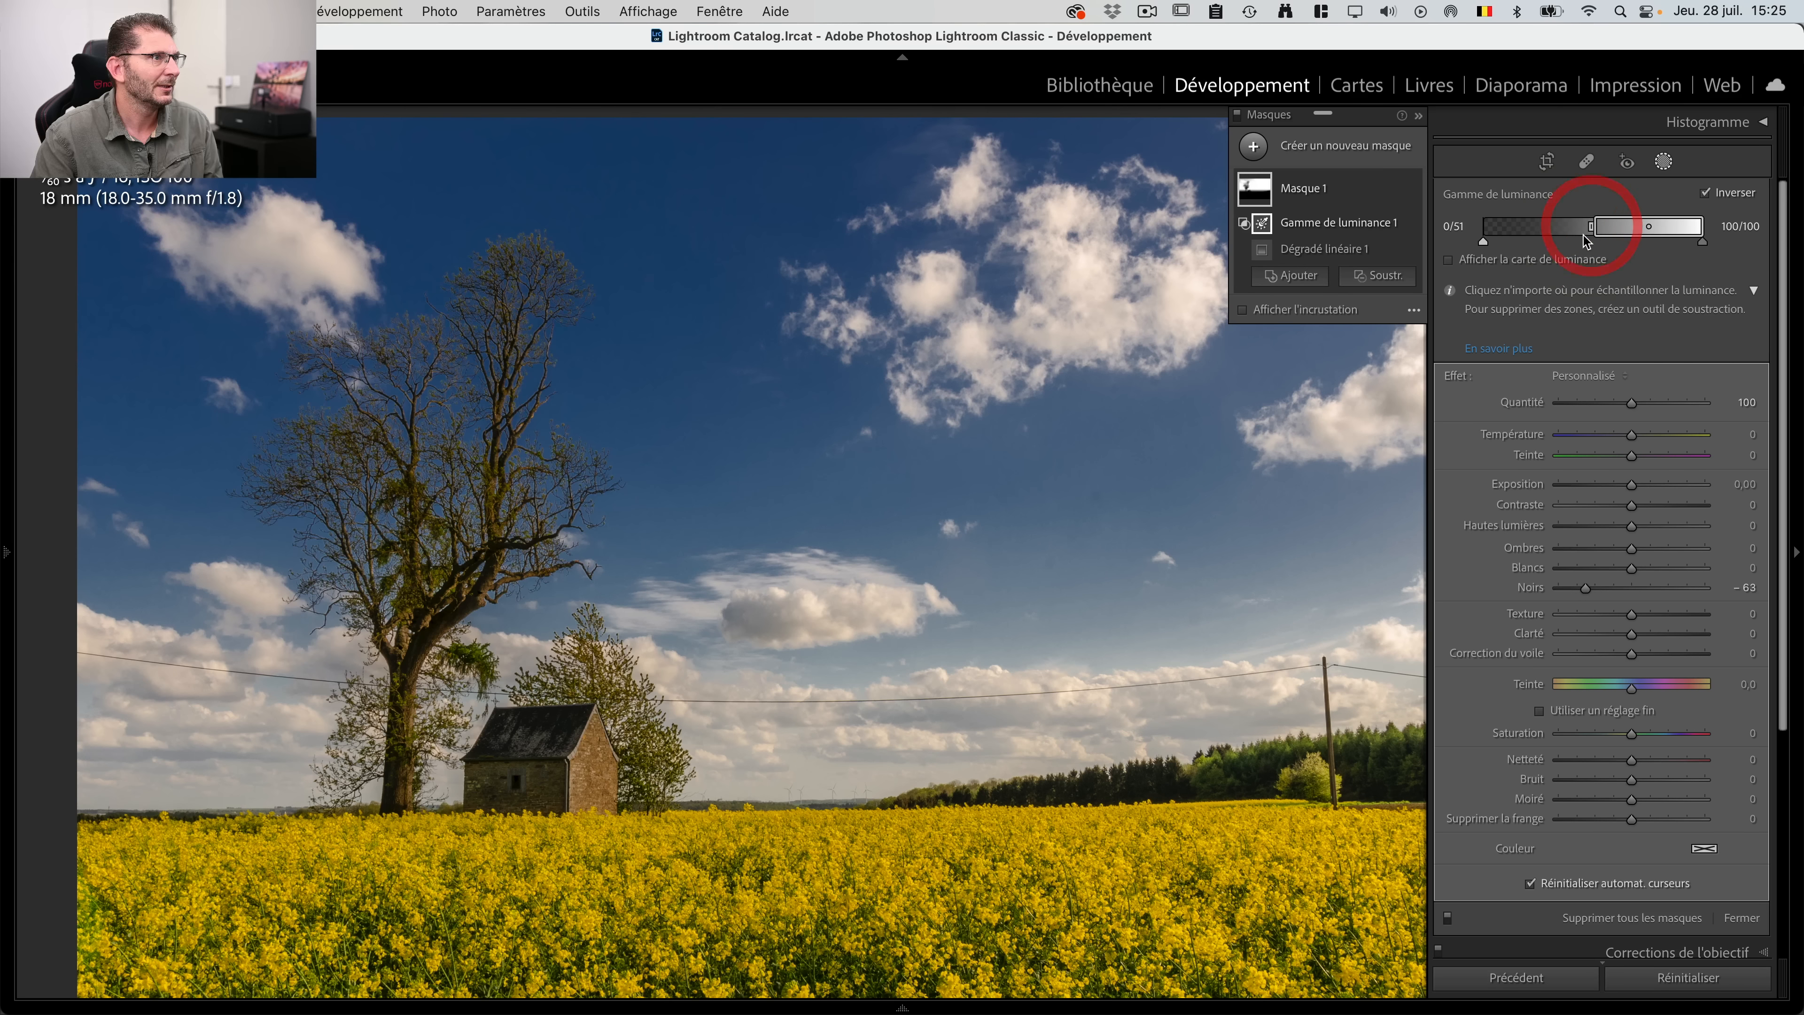
pyautogui.click(1478, 240)
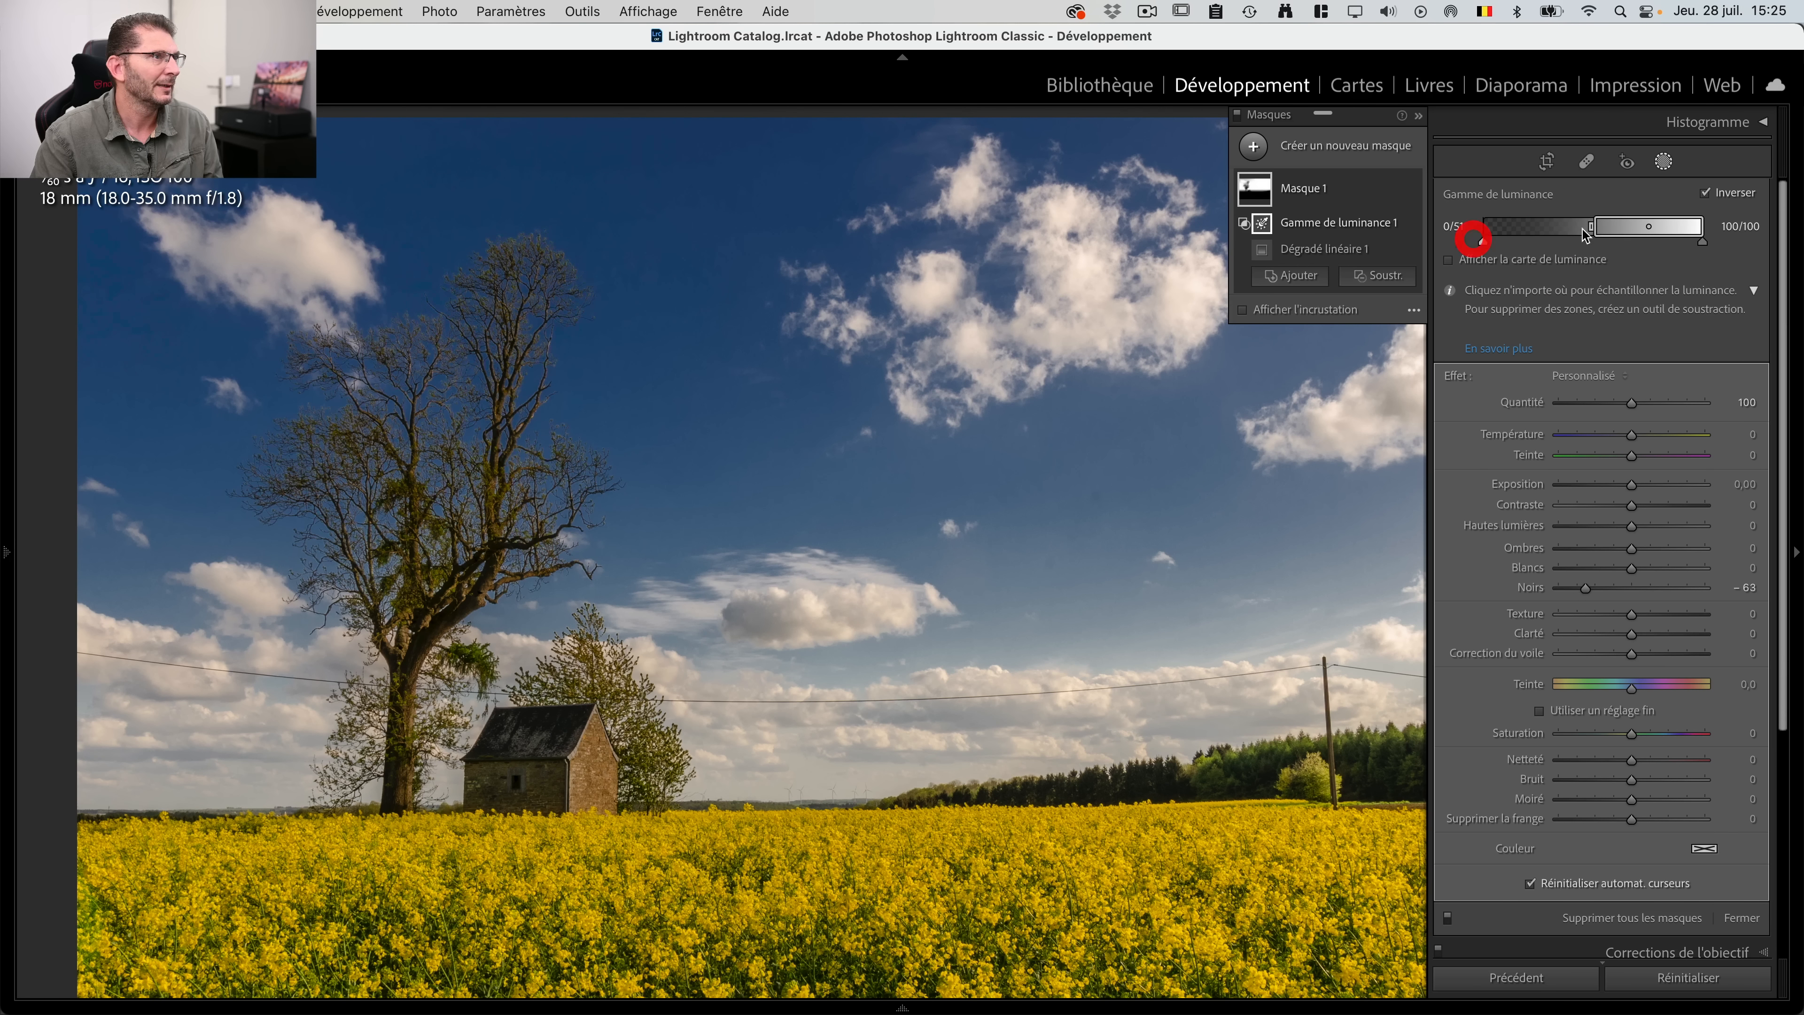
pyautogui.moveTo(1594, 231); pyautogui.dragTo(1630, 227)
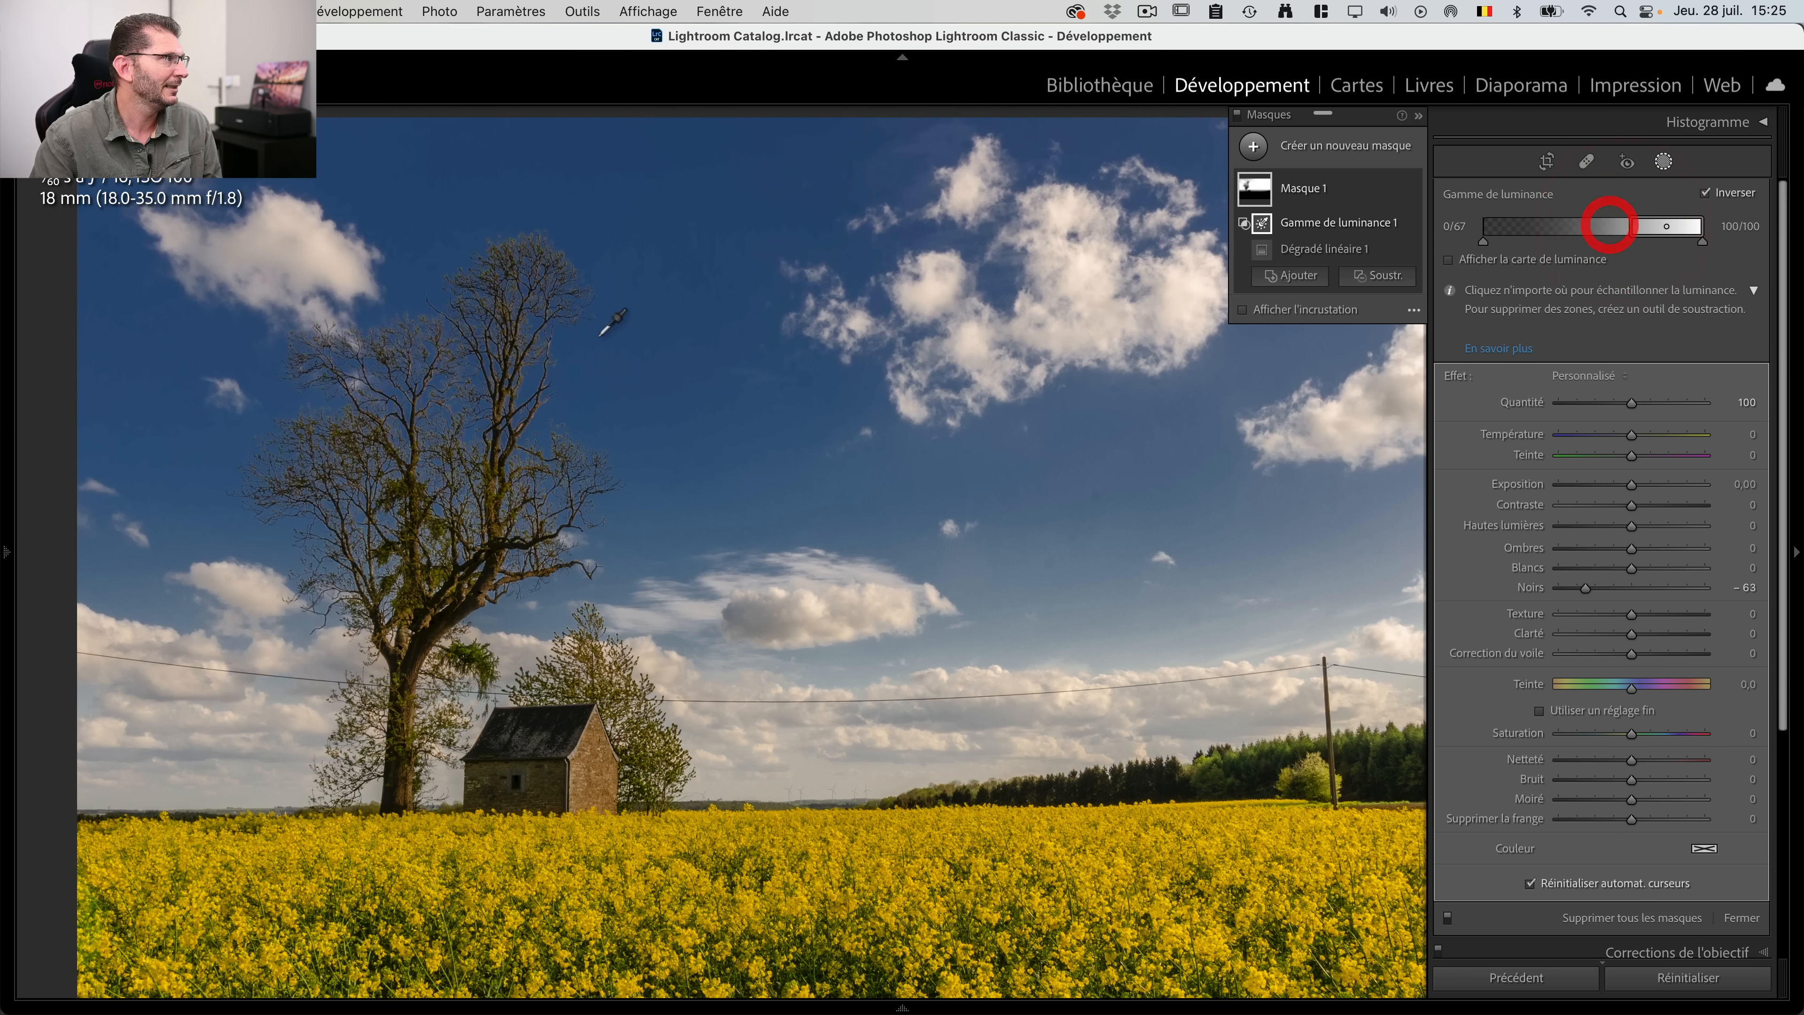
# Step: Examine the tree branches and their edges against the darkened sky at high magnification
pyautogui.press('z')
pyautogui.moveTo(999, 287); pyautogui.dragTo(1348, 554)
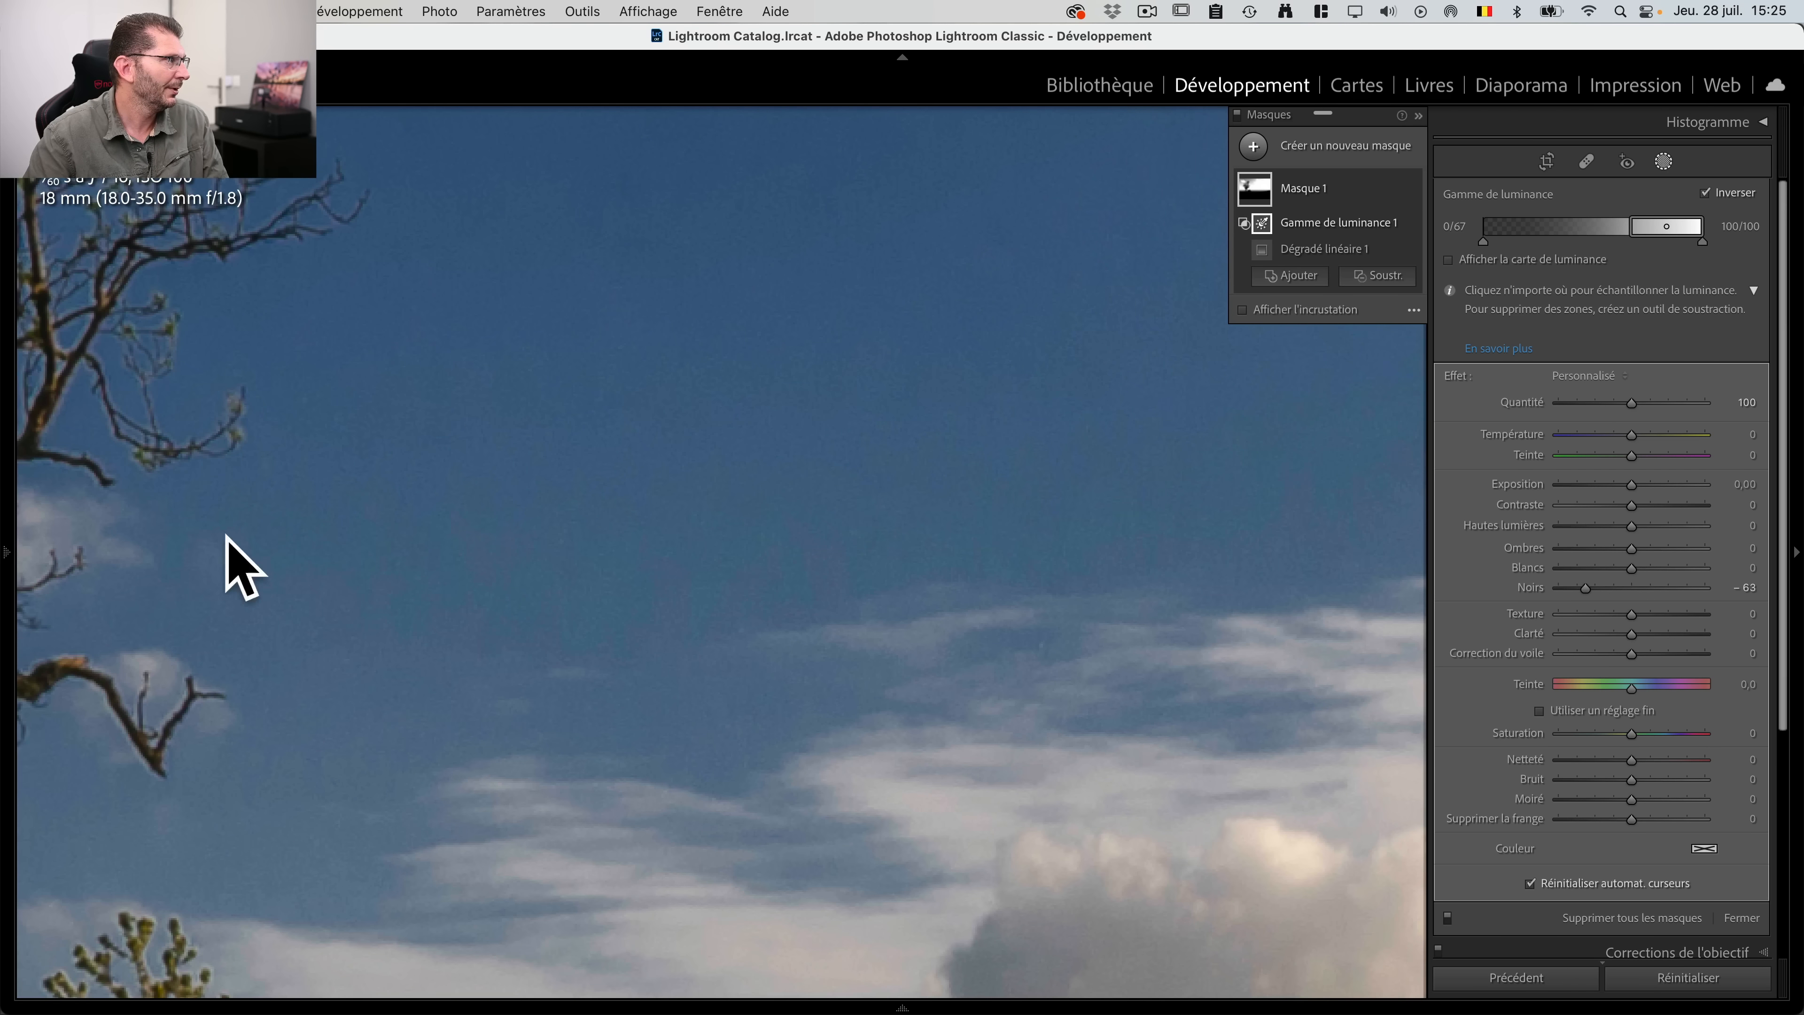
pyautogui.moveTo(614, 661); pyautogui.dragTo(656, 588)
pyautogui.moveTo(1052, 967); pyautogui.dragTo(572, 410)
pyautogui.click(657, 655)
pyautogui.press('space')
pyautogui.click(575, 674)
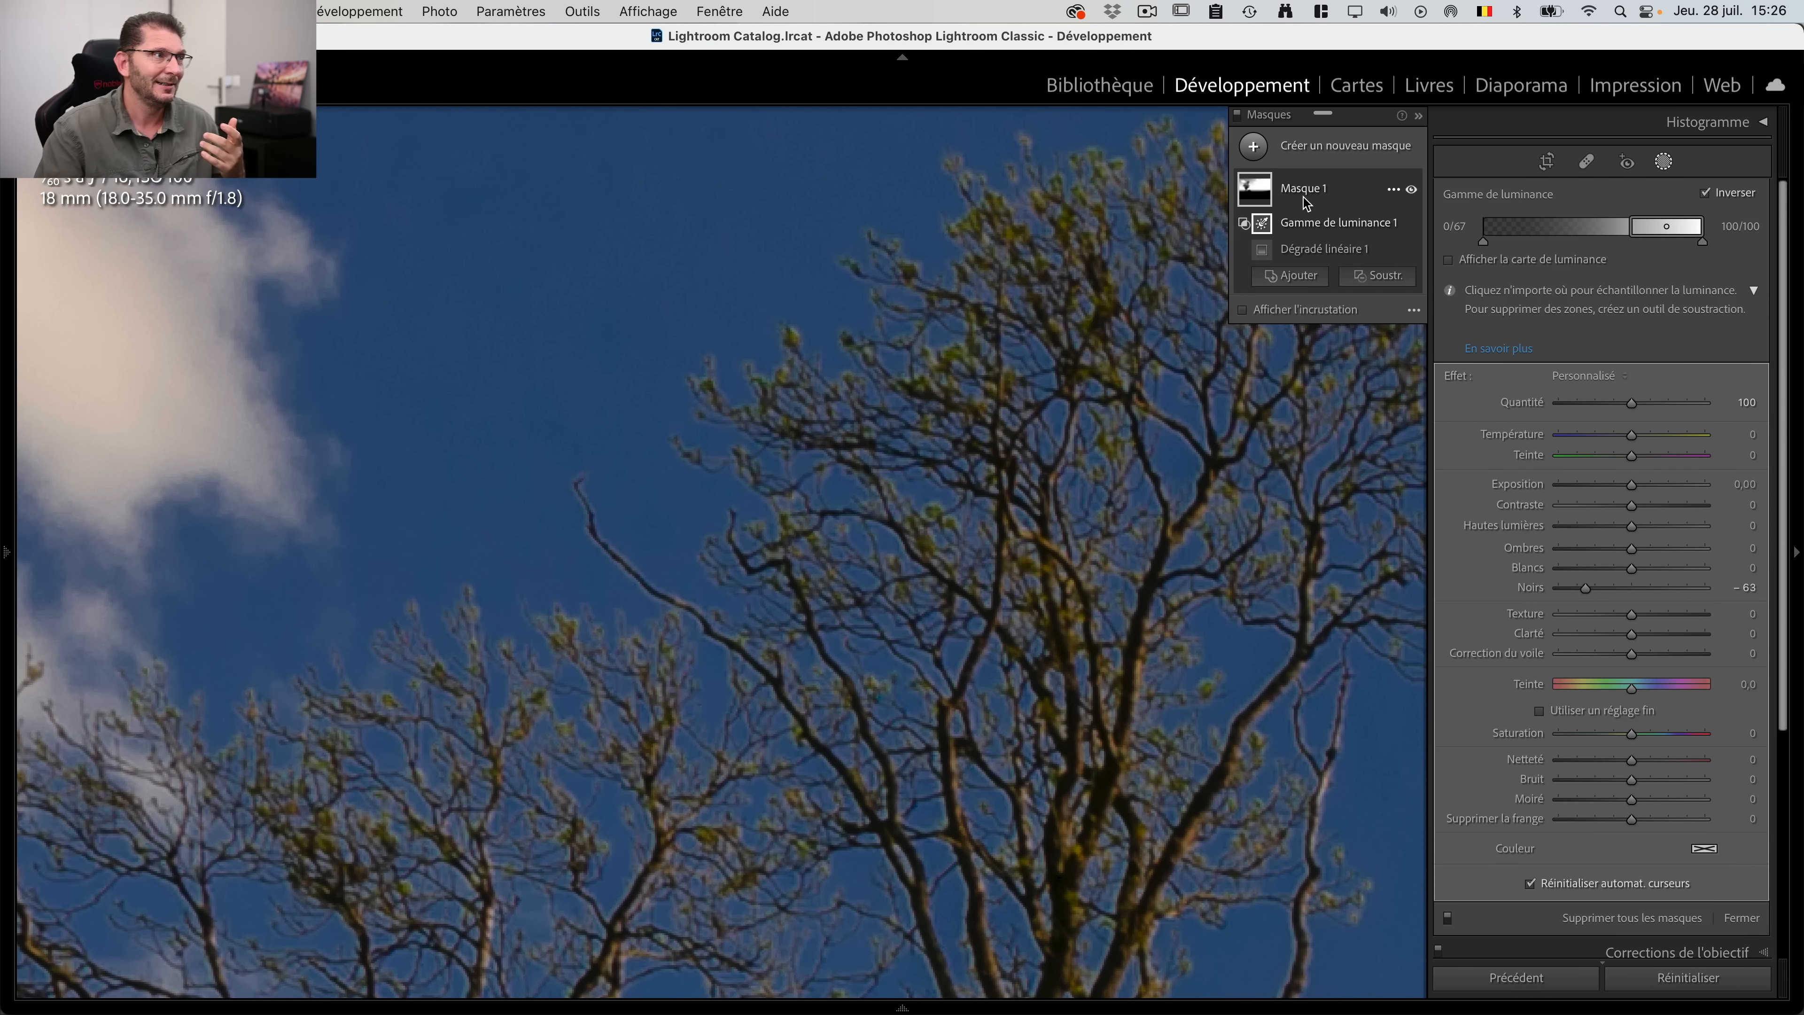
# Step: Delete the intersected gradient and luminance mask, and view the whole photo
pyautogui.press('BackSpace')
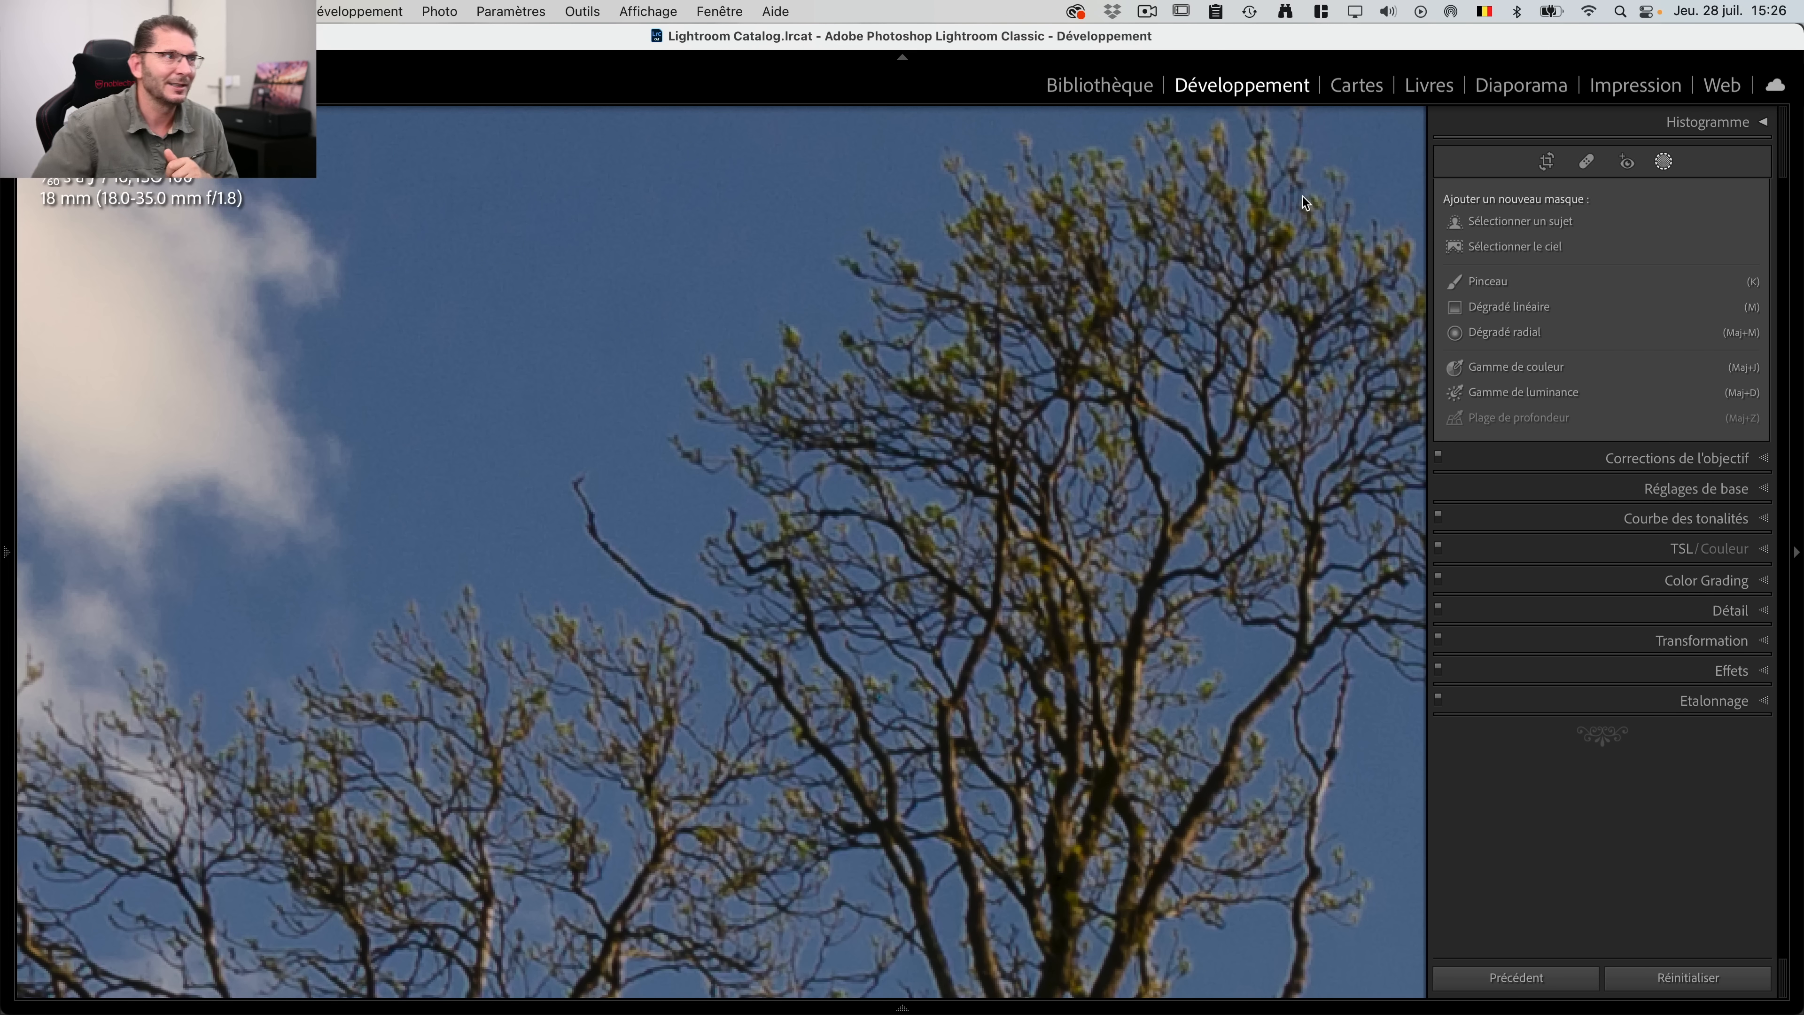
pyautogui.press('z')
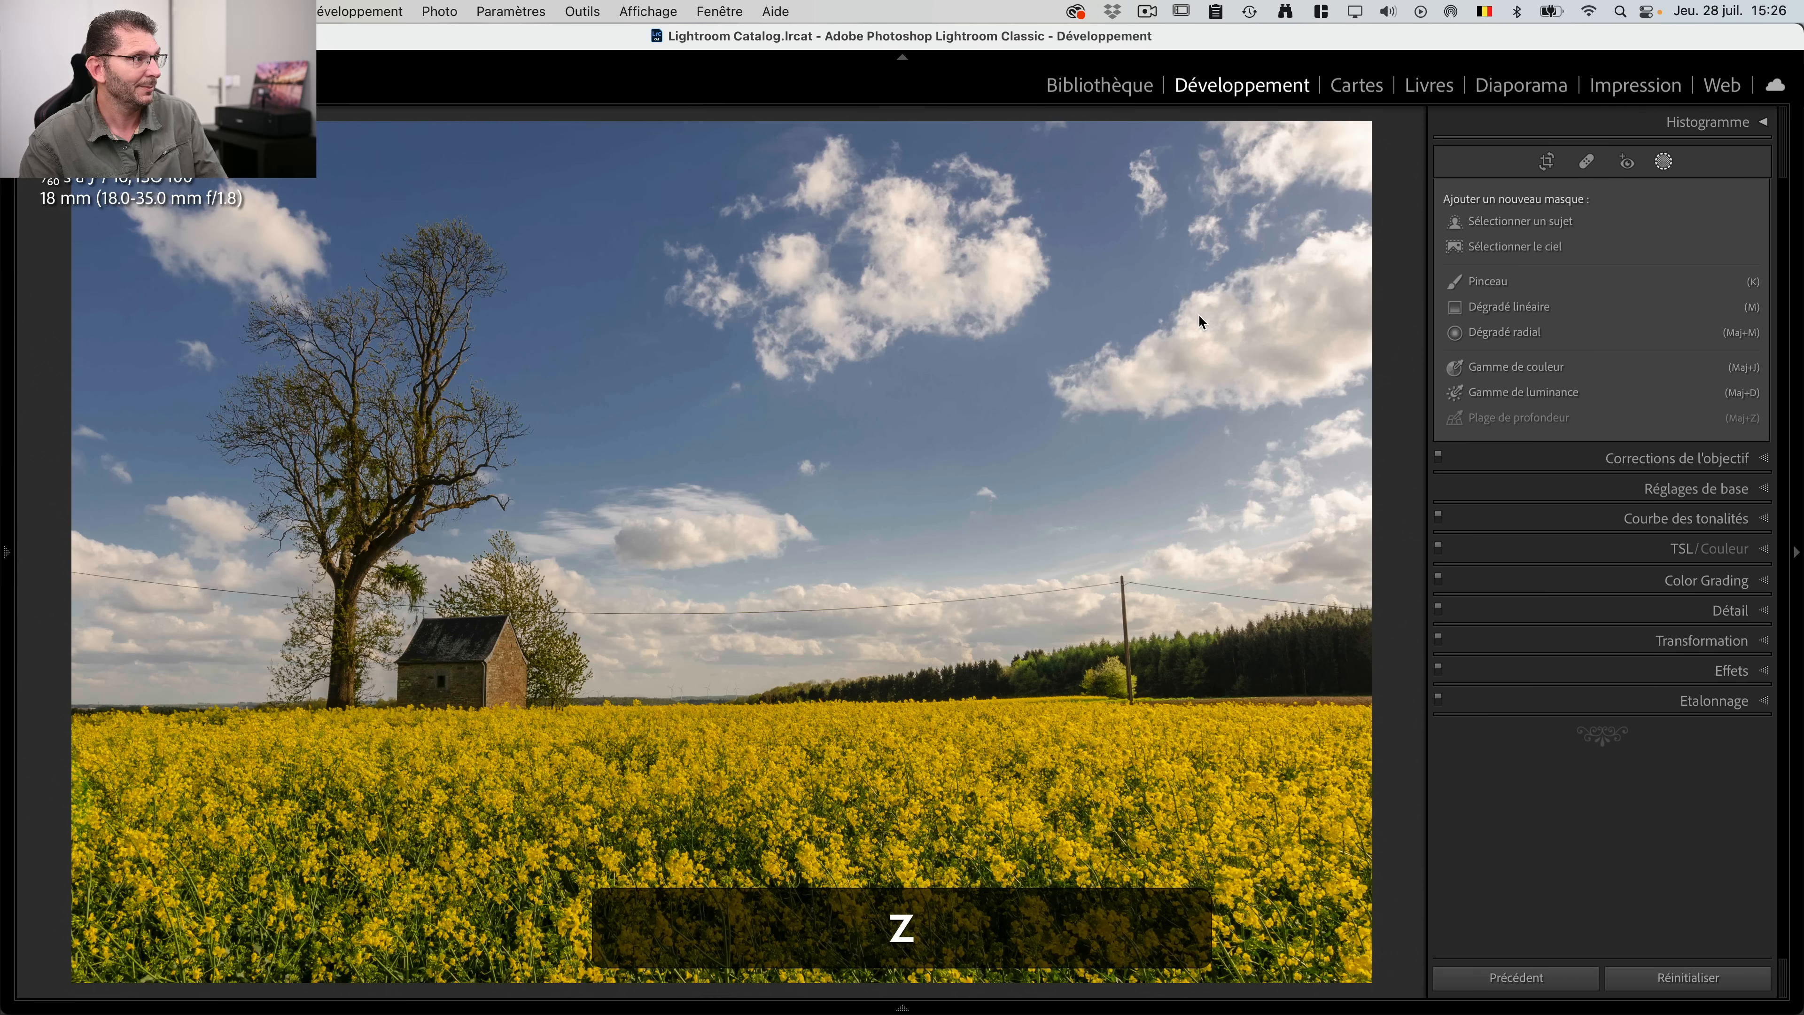
# Step: Create a sky selection mask, check its black-and-white overlay and set its Noirs to -84
pyautogui.click(1551, 247)
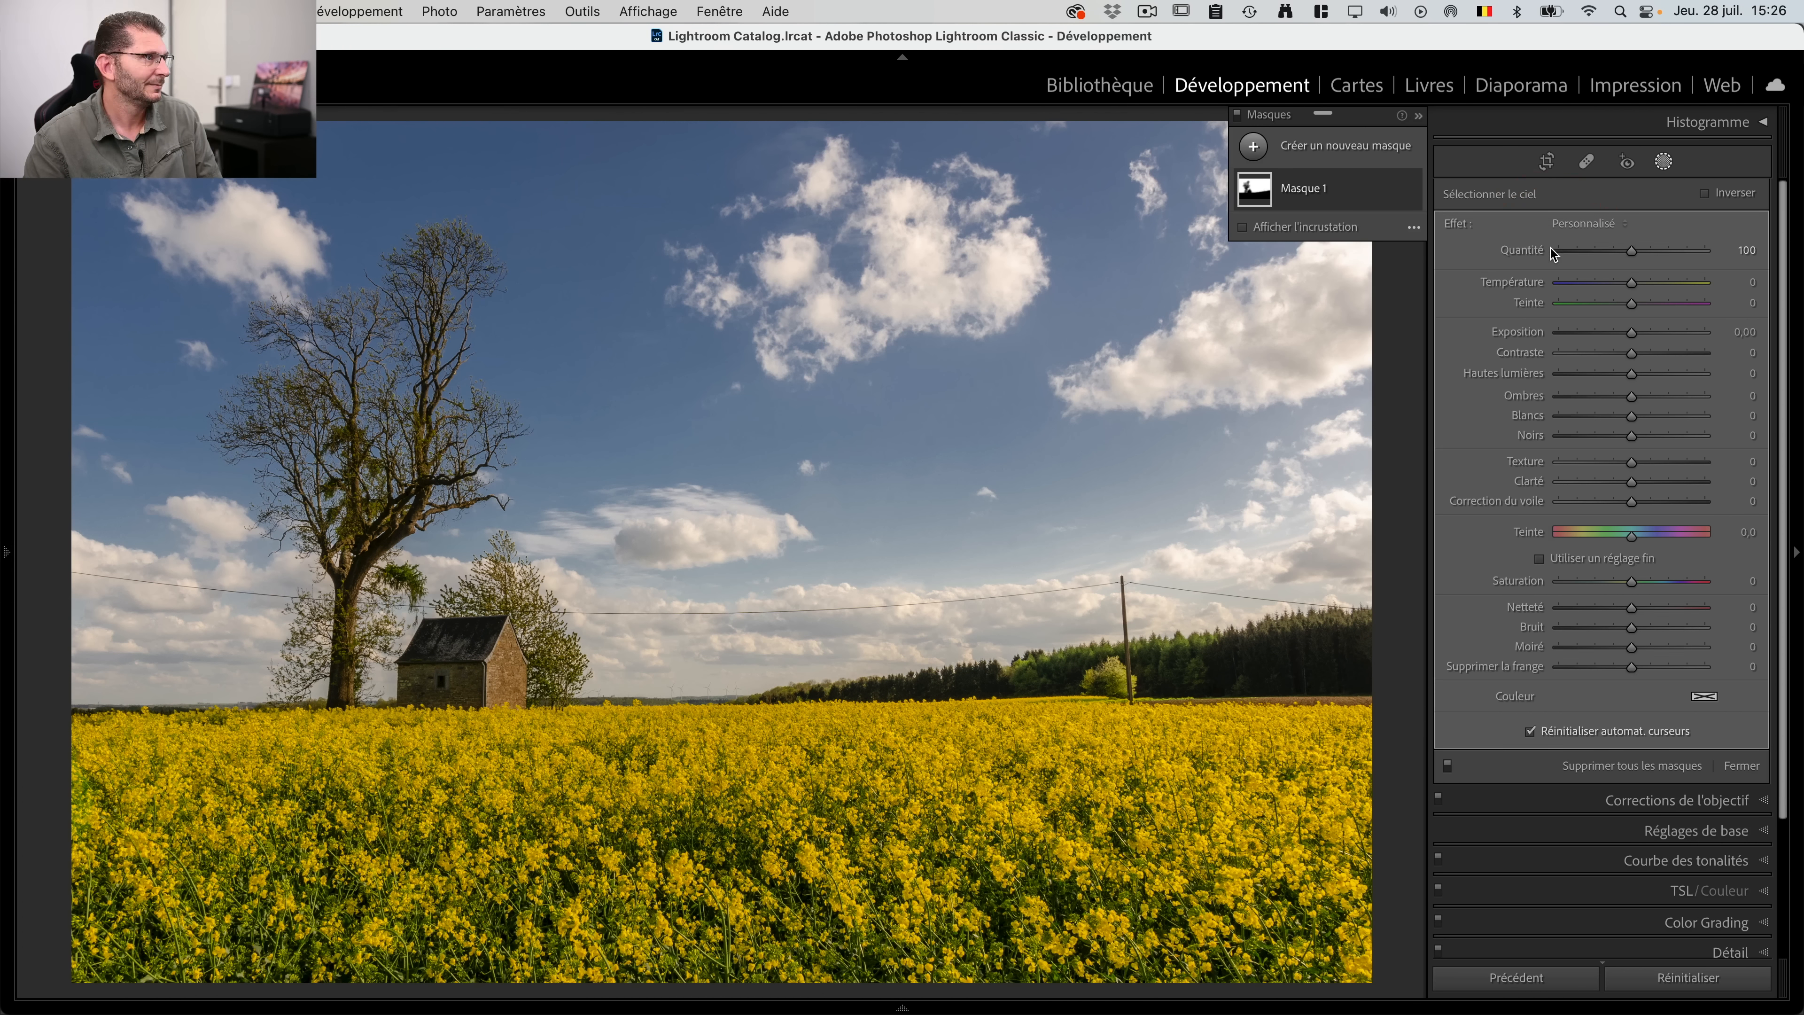
pyautogui.press('o')
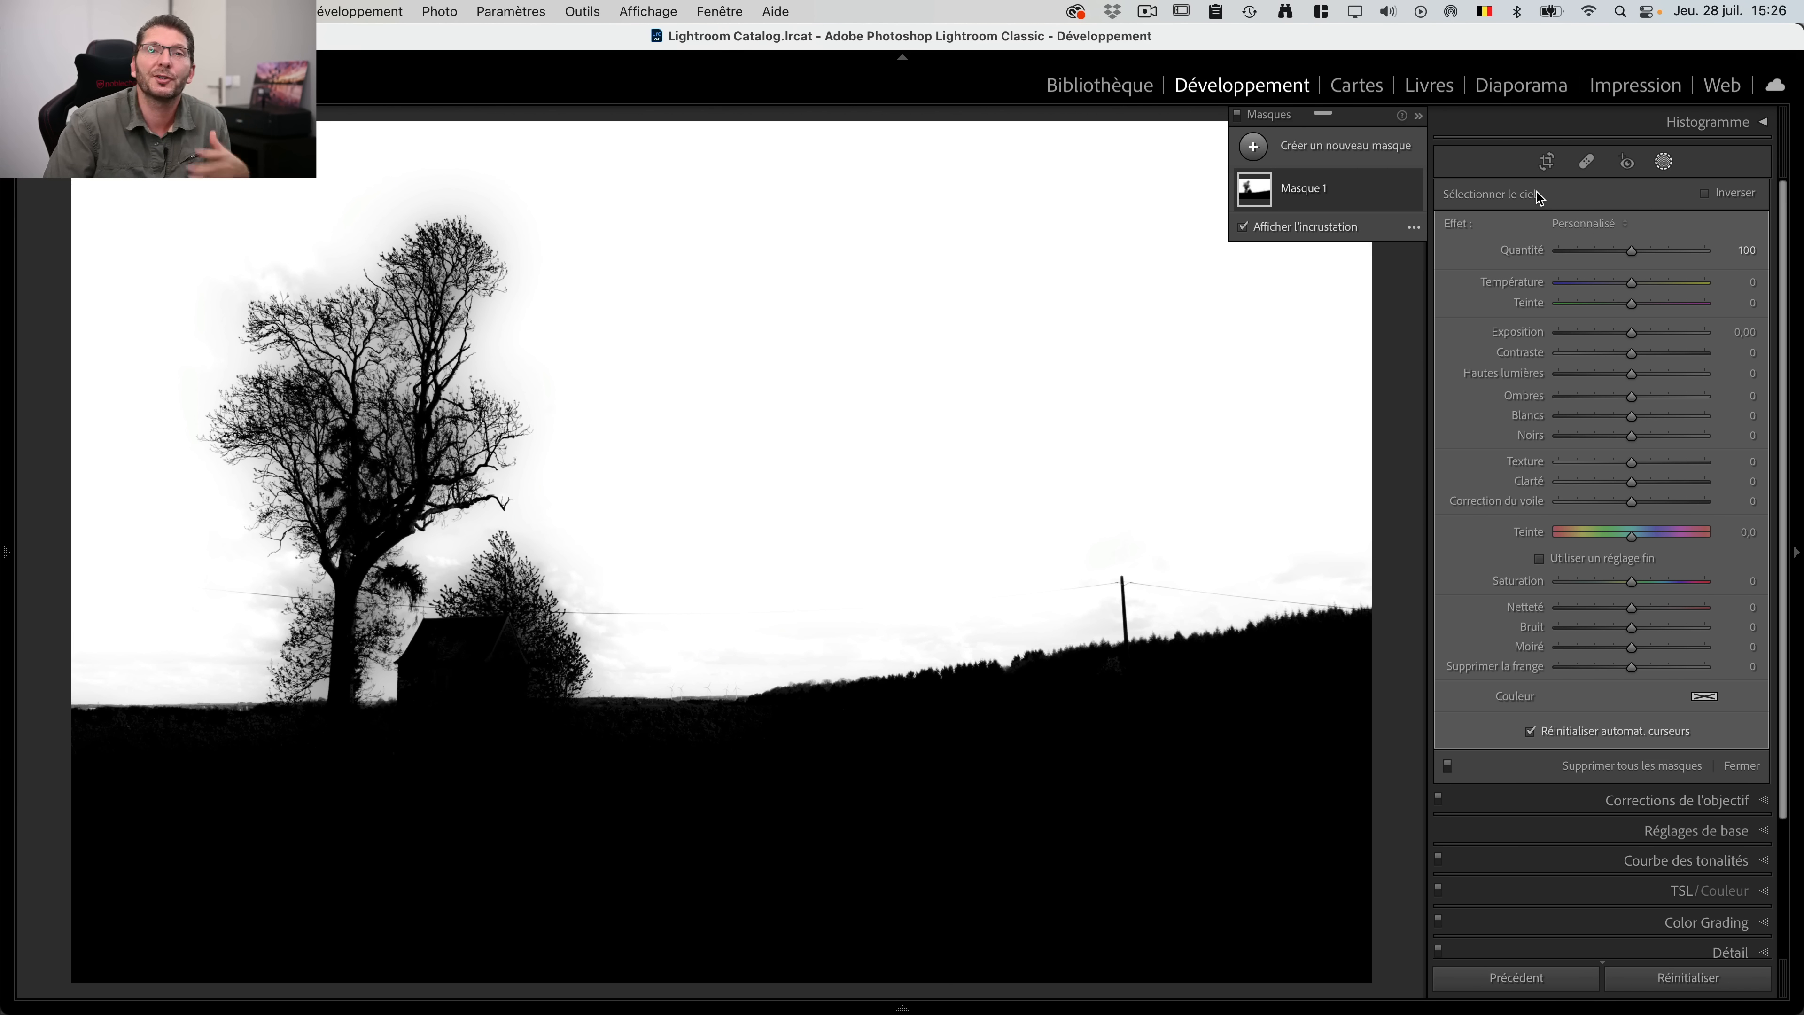
pyautogui.click(1308, 198)
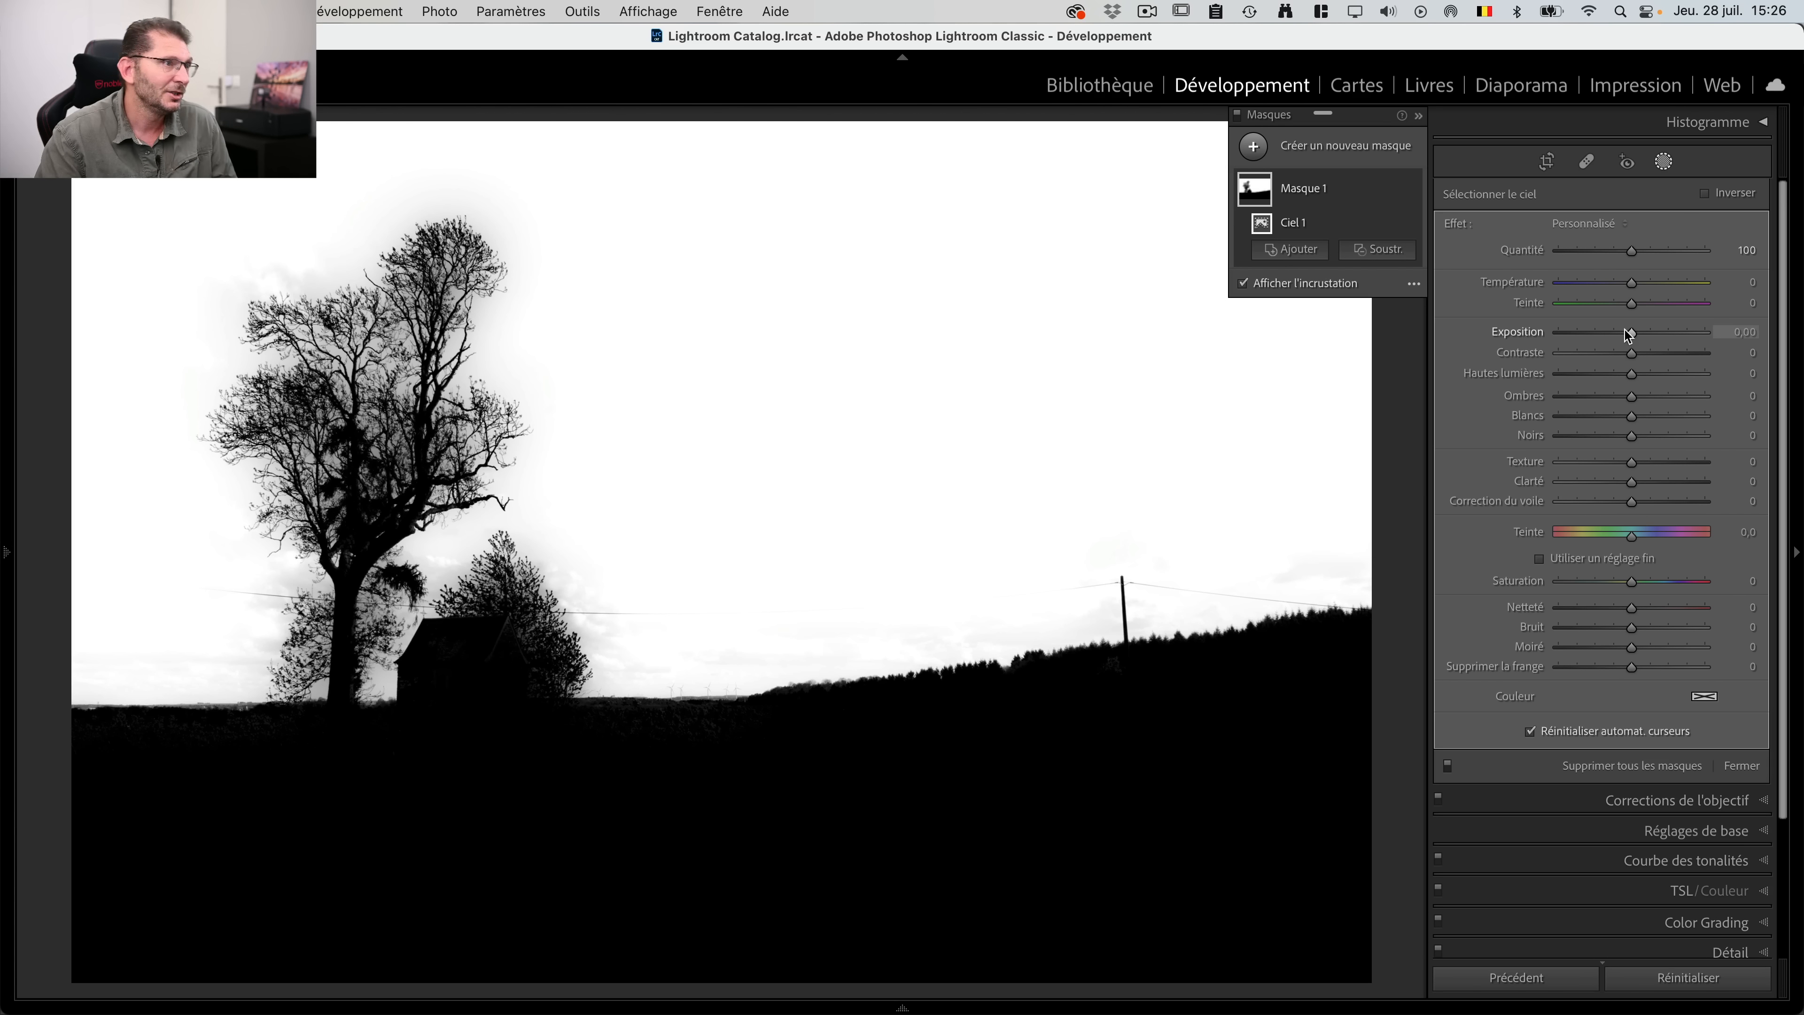
pyautogui.moveTo(1632, 334); pyautogui.dragTo(1598, 334)
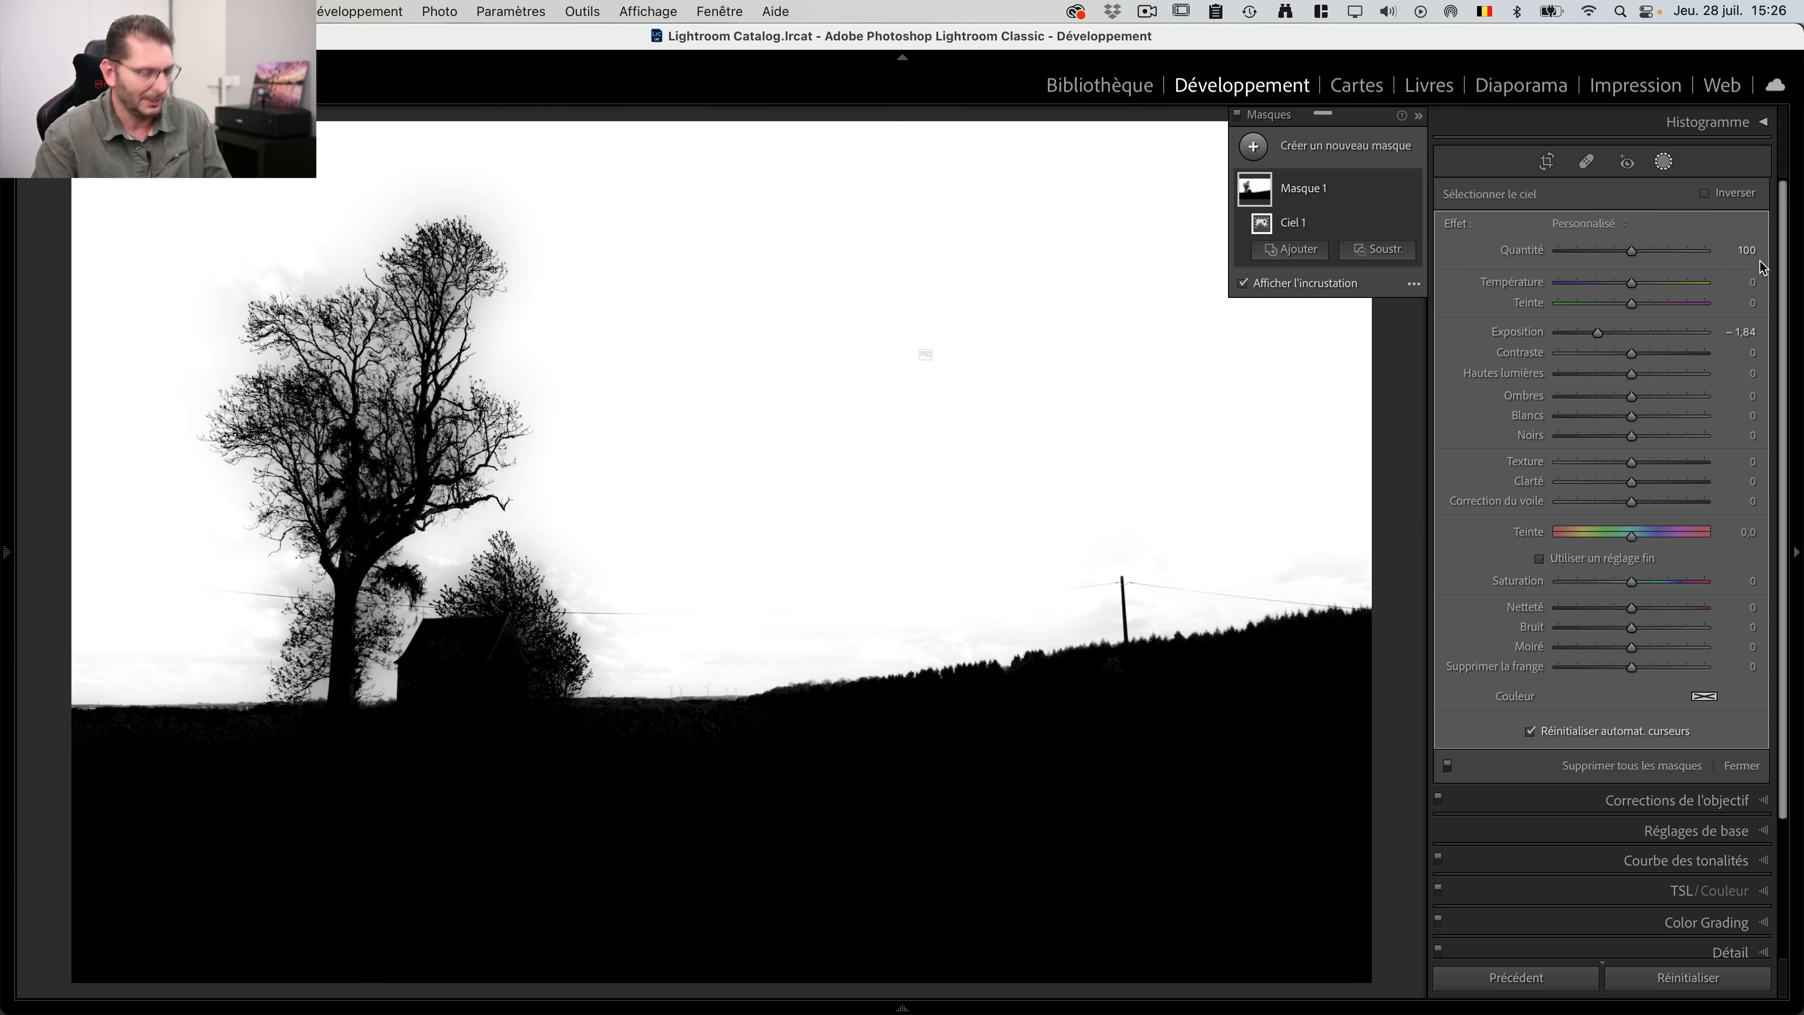
pyautogui.press('super+z')
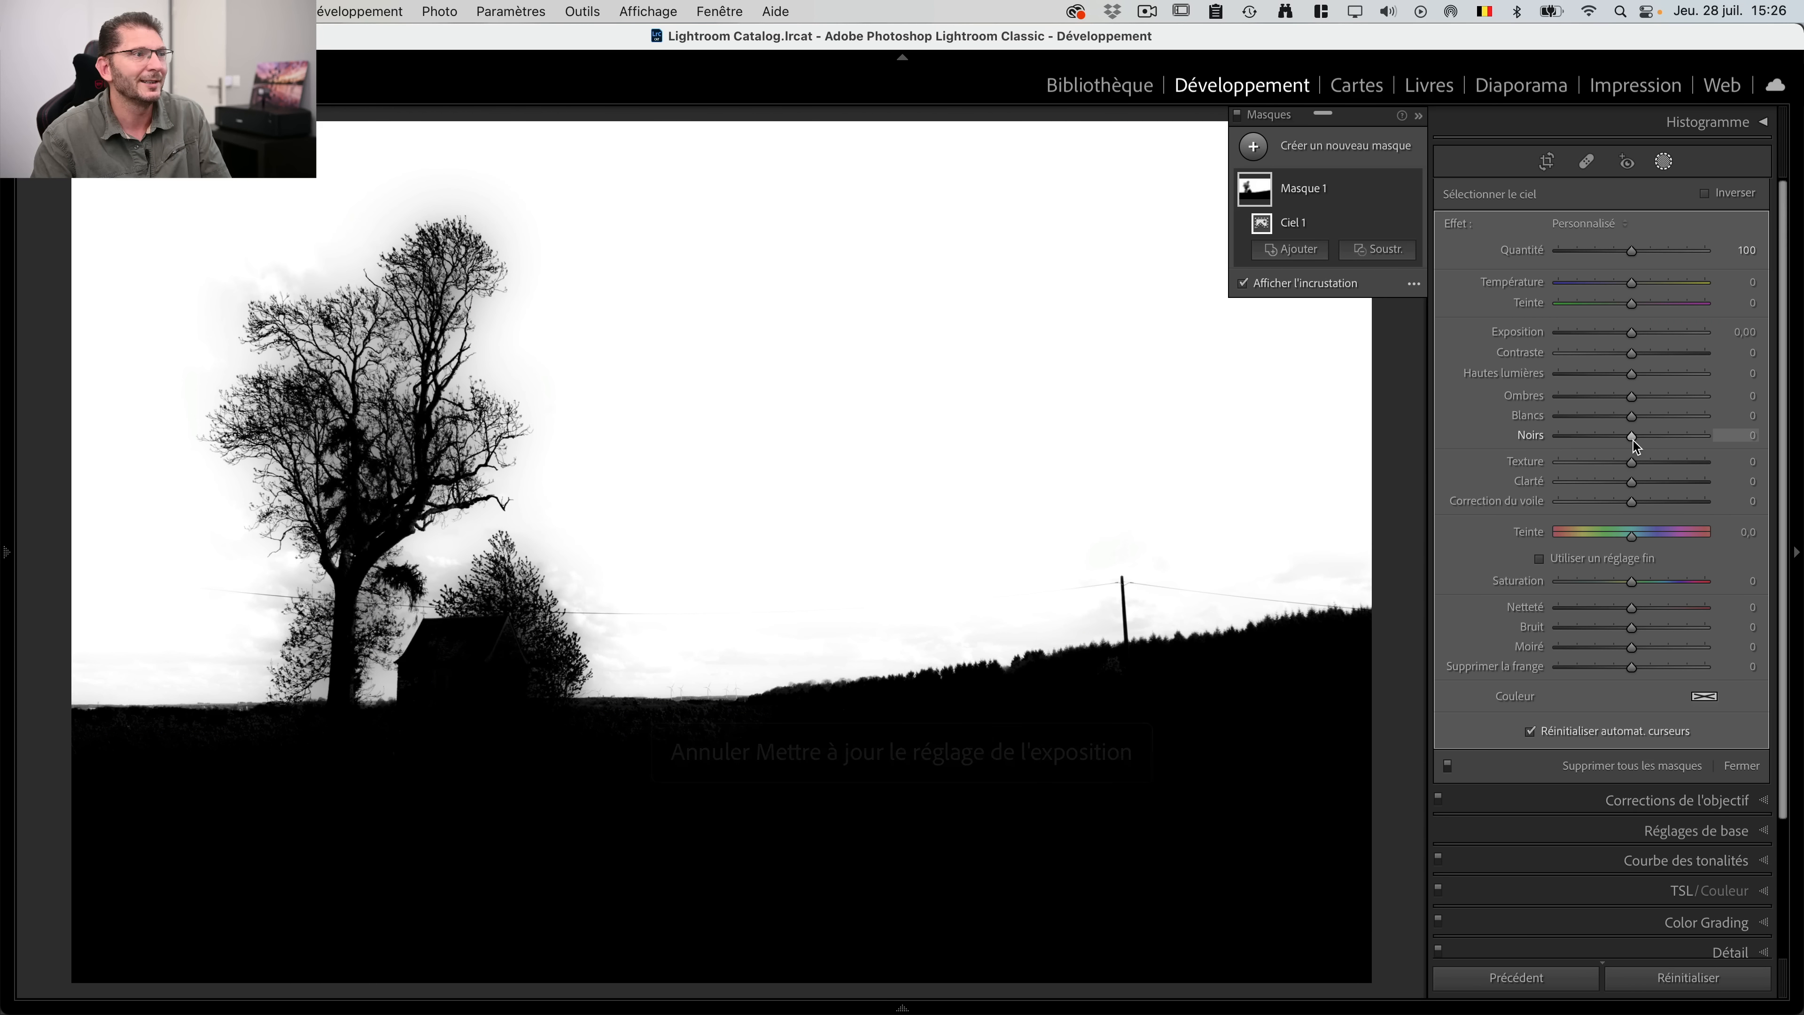
pyautogui.moveTo(1634, 441); pyautogui.dragTo(1572, 437)
pyautogui.press('o')
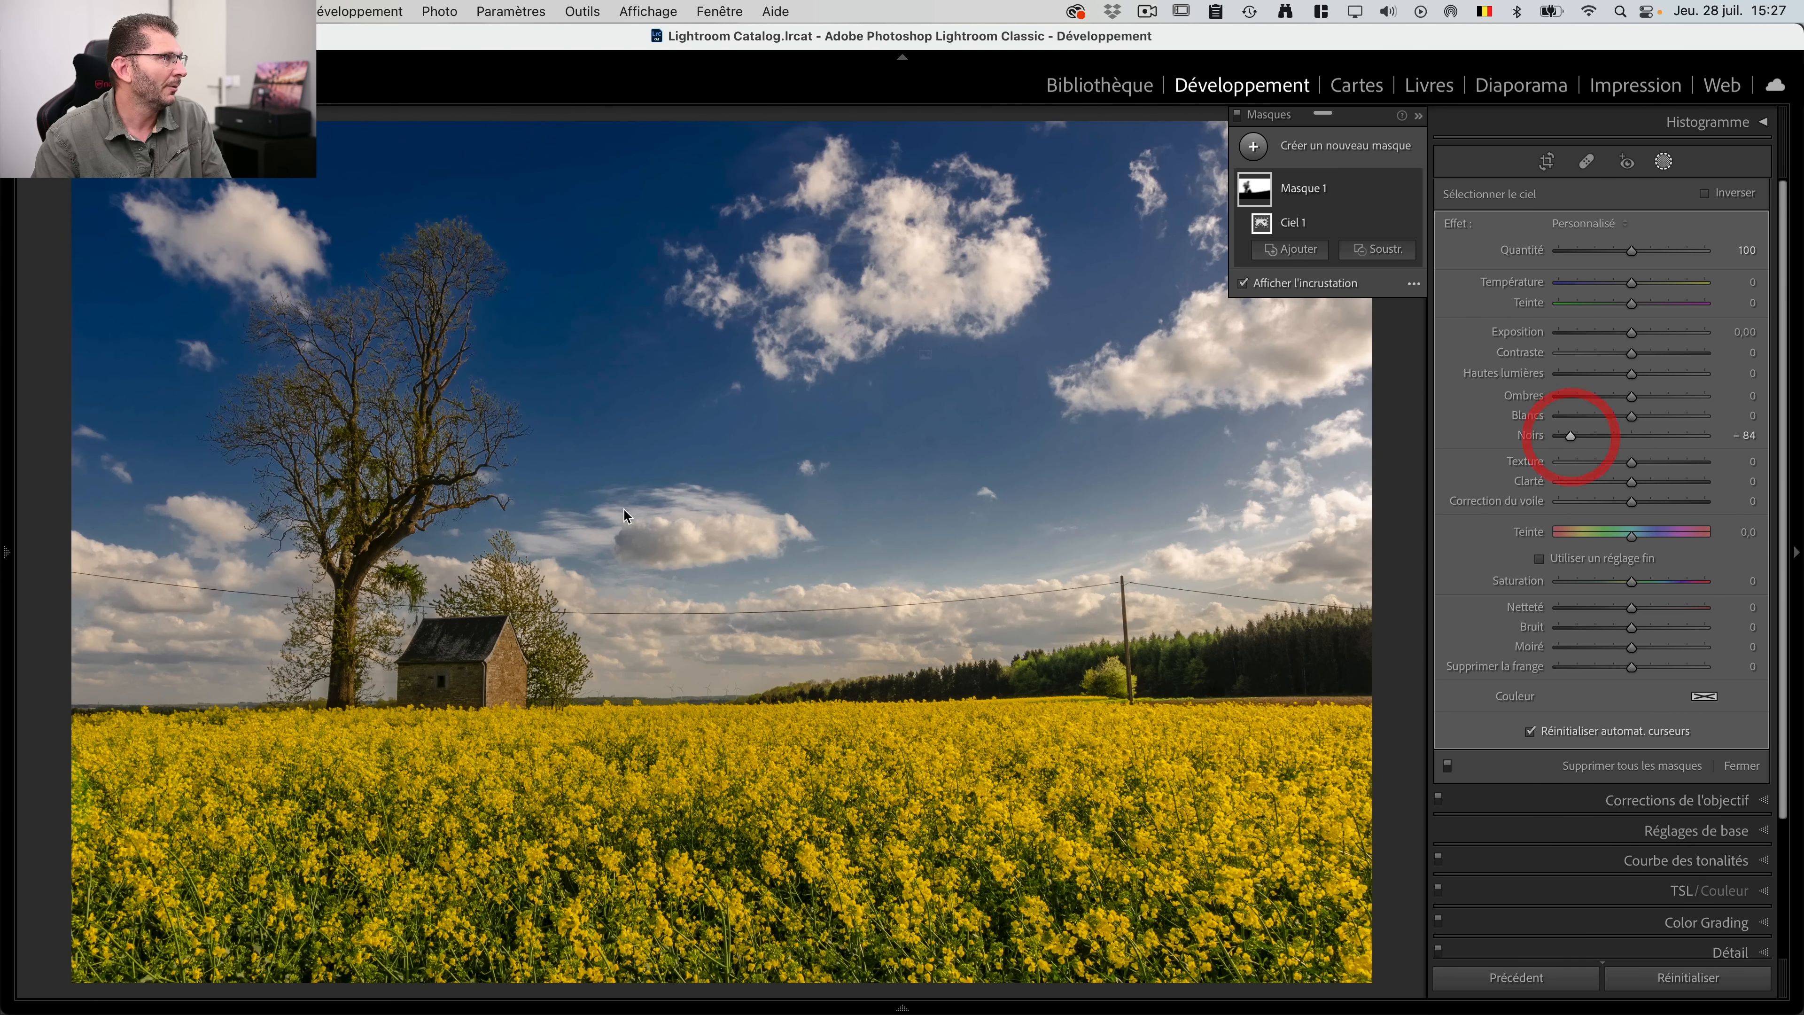
# Step: Add two more automatic sky selections to the existing sky mask
pyautogui.press('super+equal')
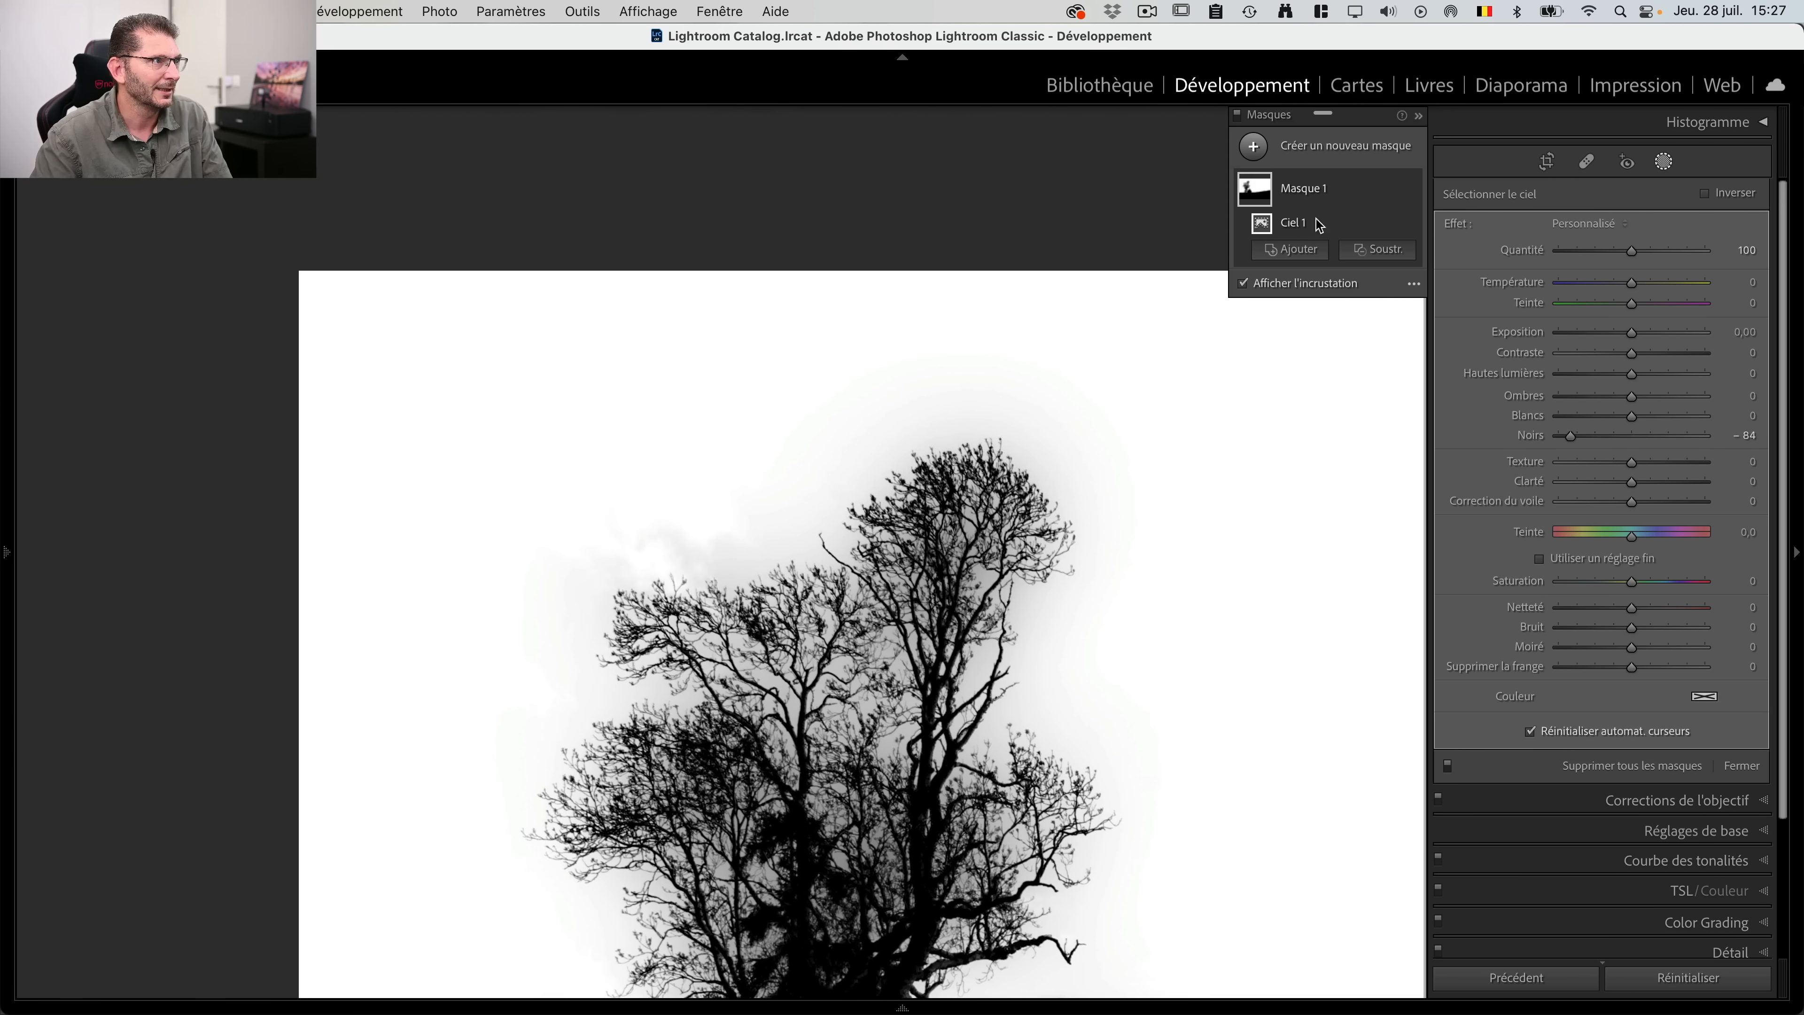
pyautogui.press('o')
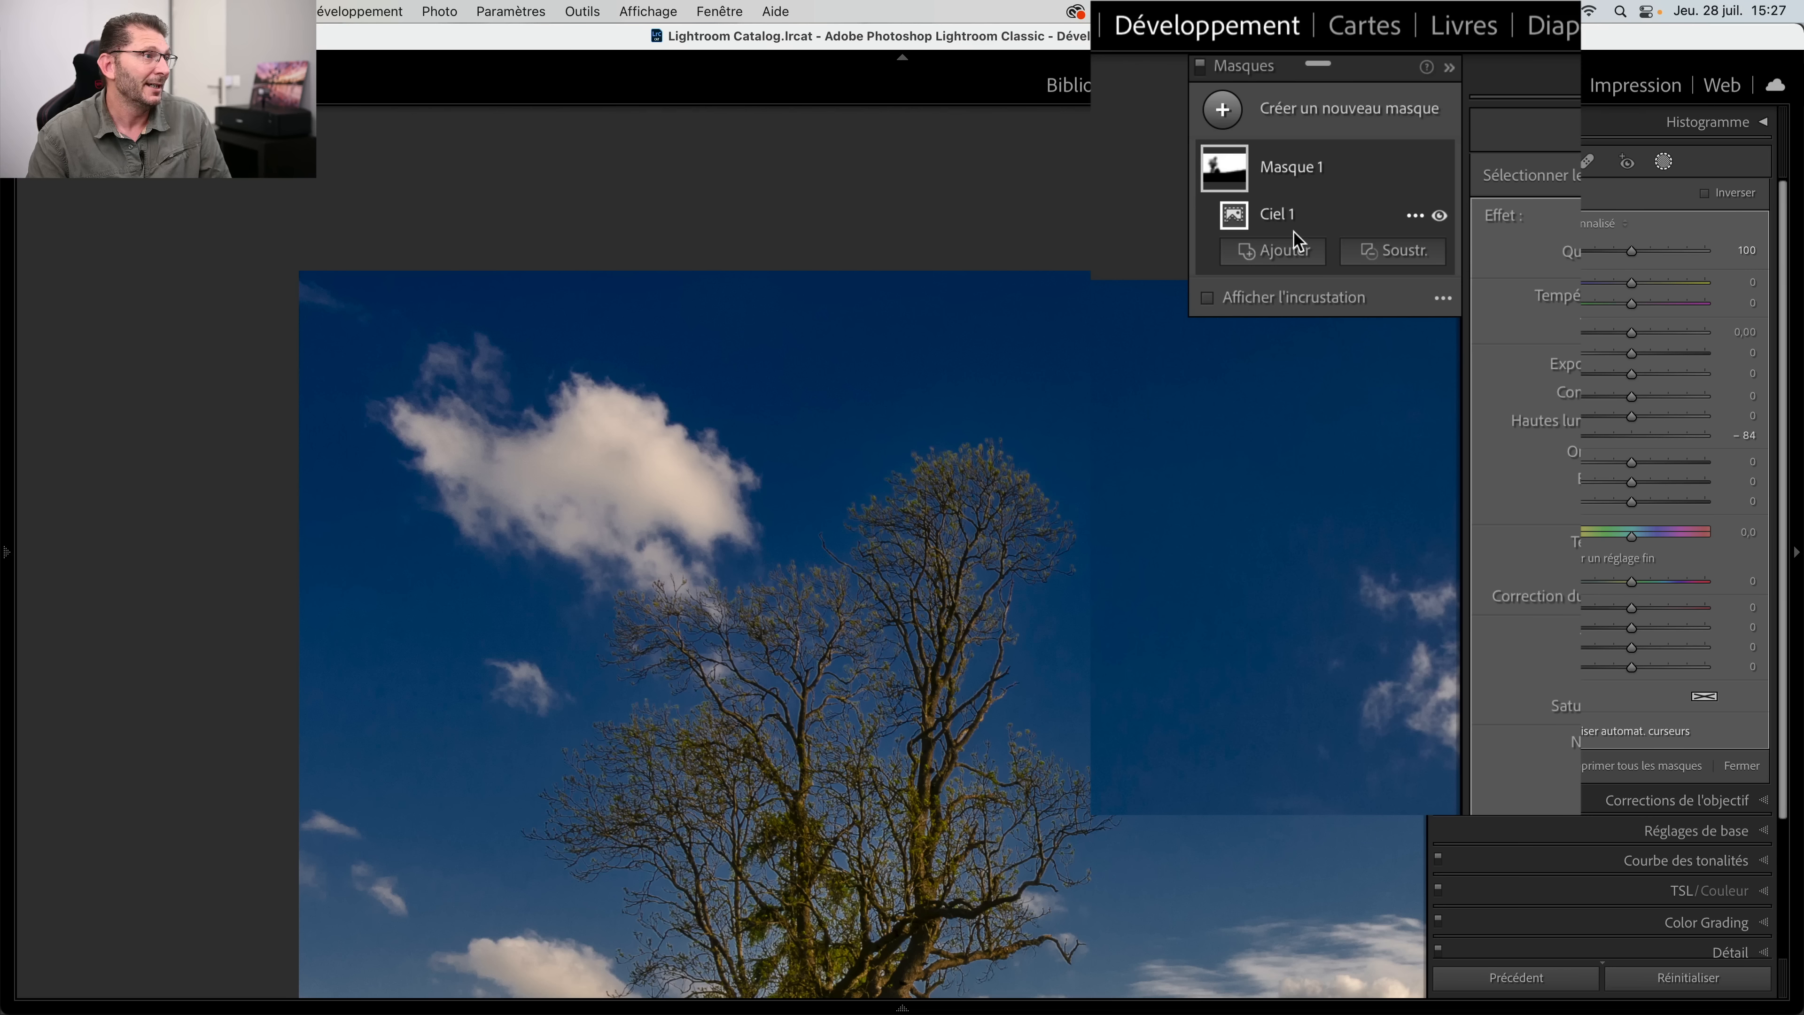
pyautogui.click(1284, 250)
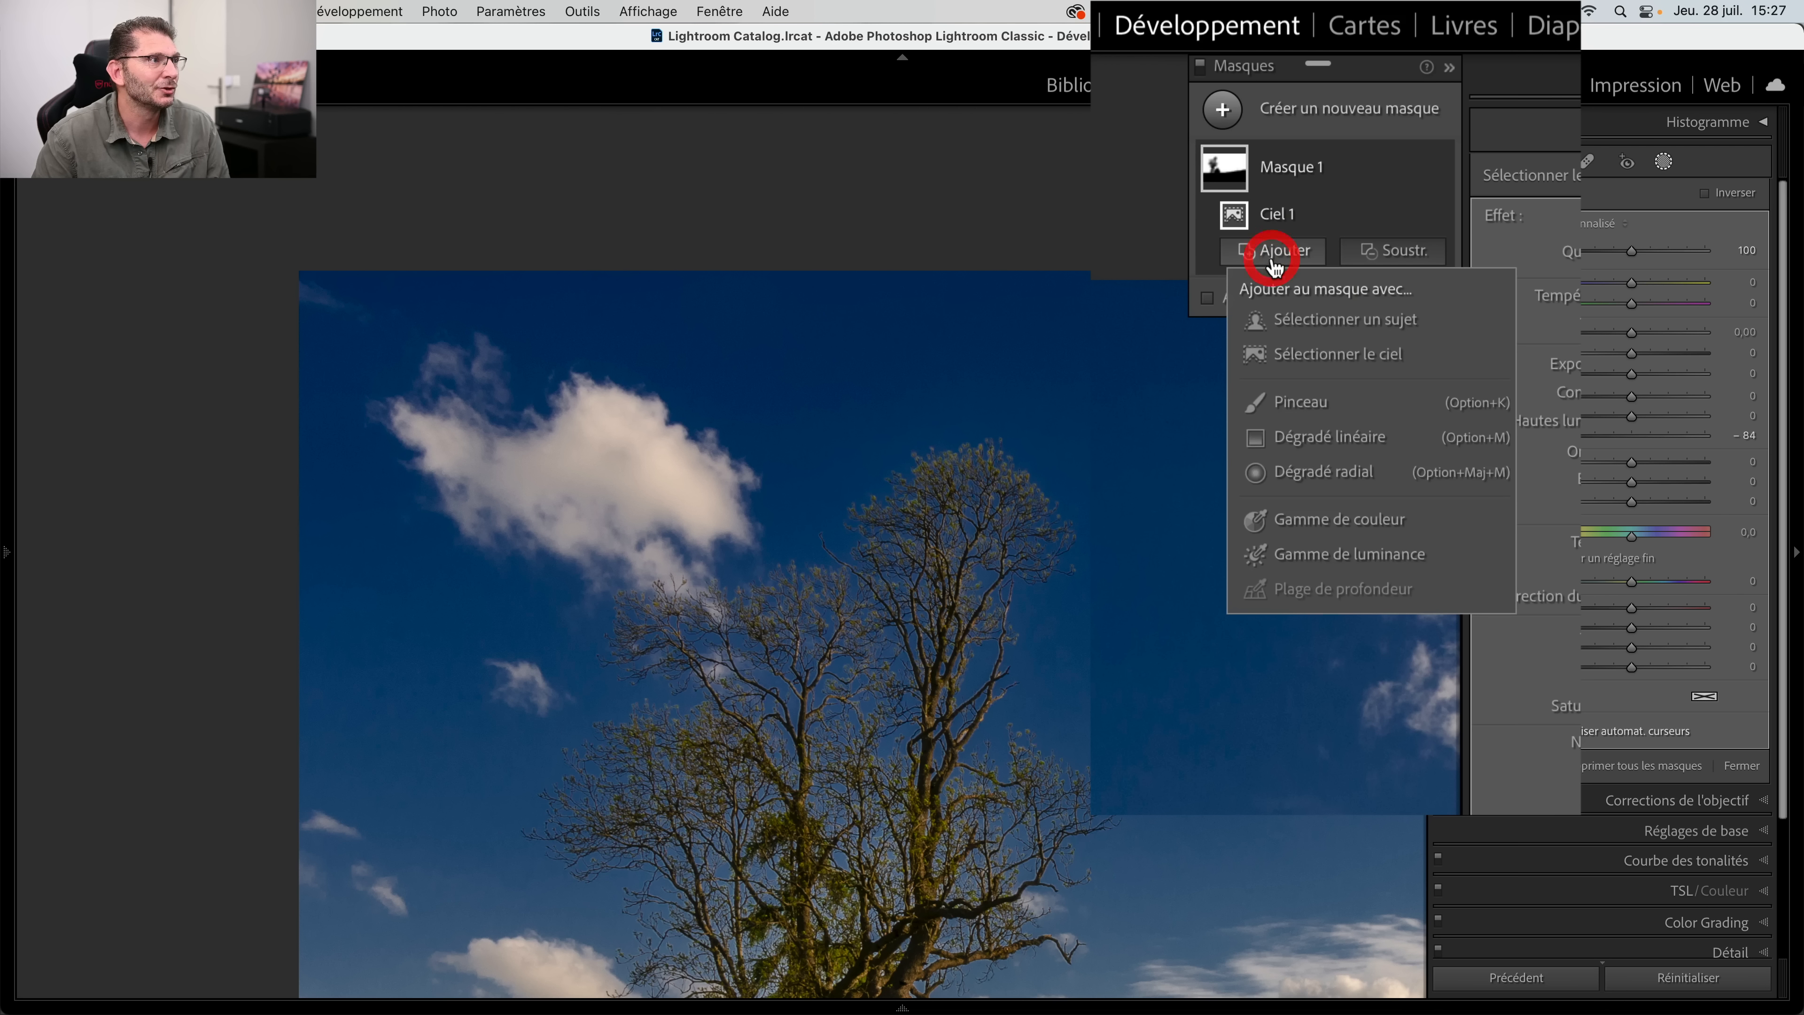
pyautogui.click(1322, 355)
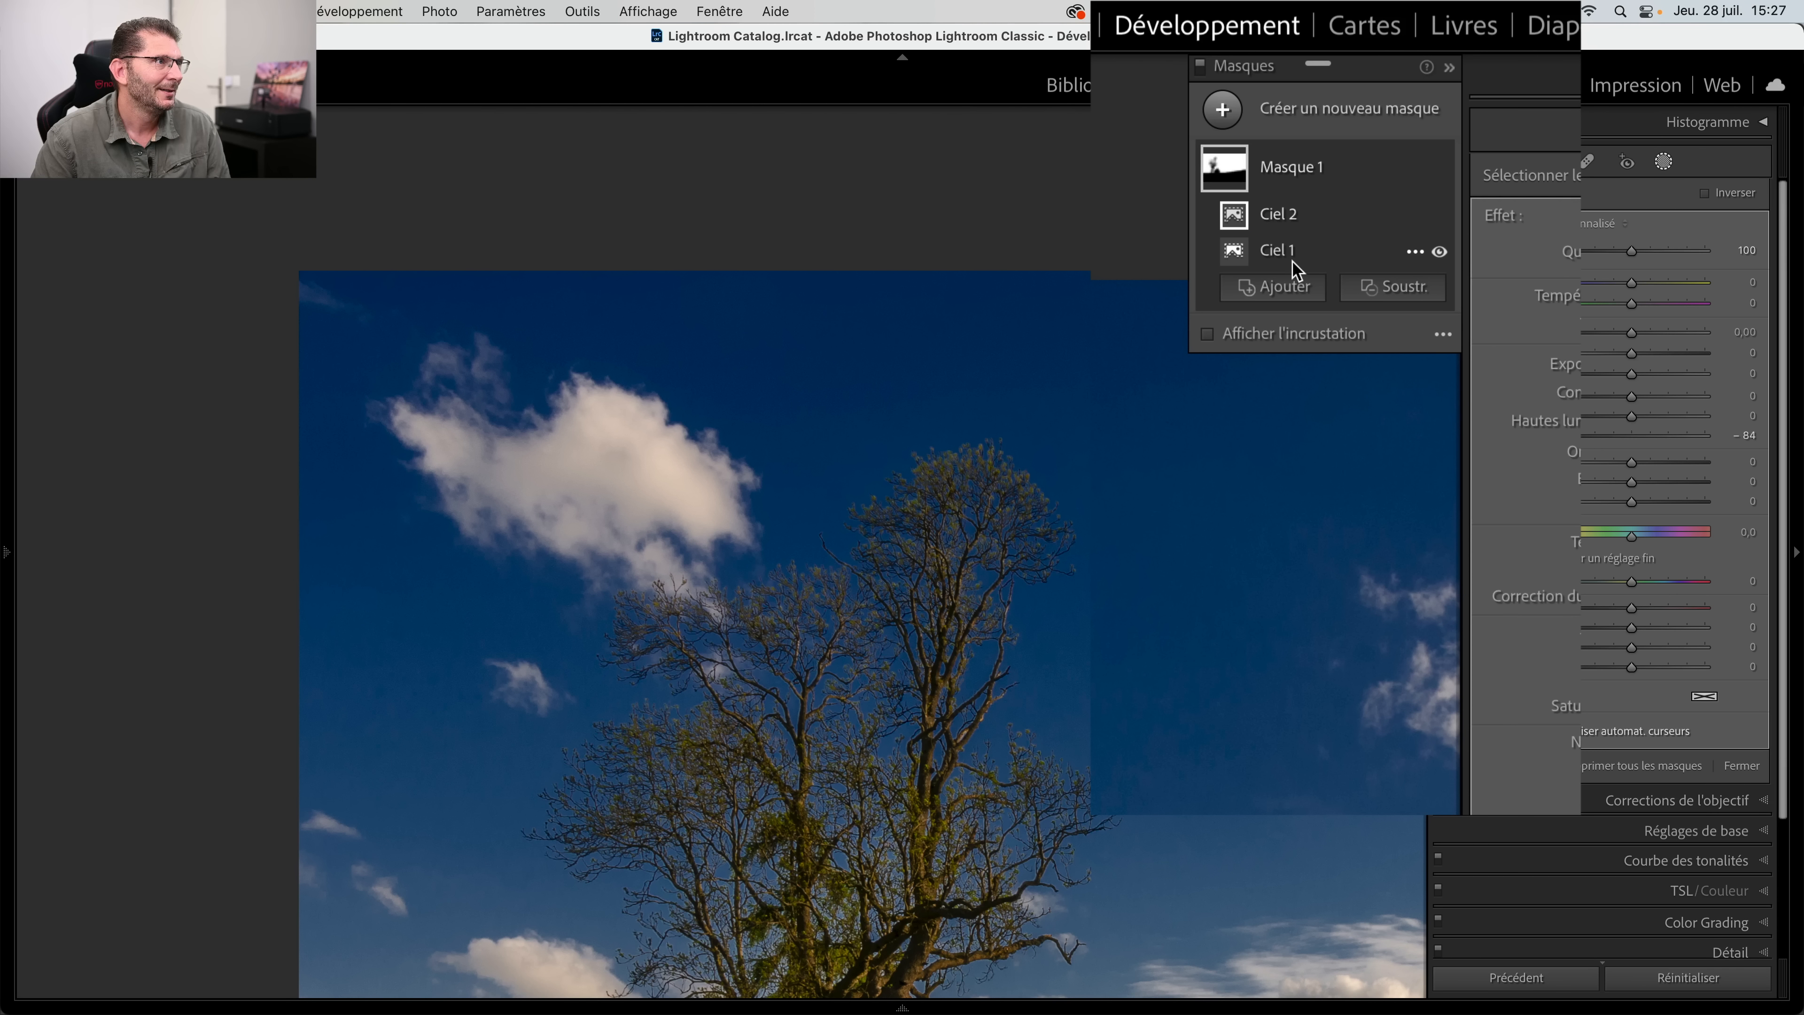
pyautogui.click(1293, 302)
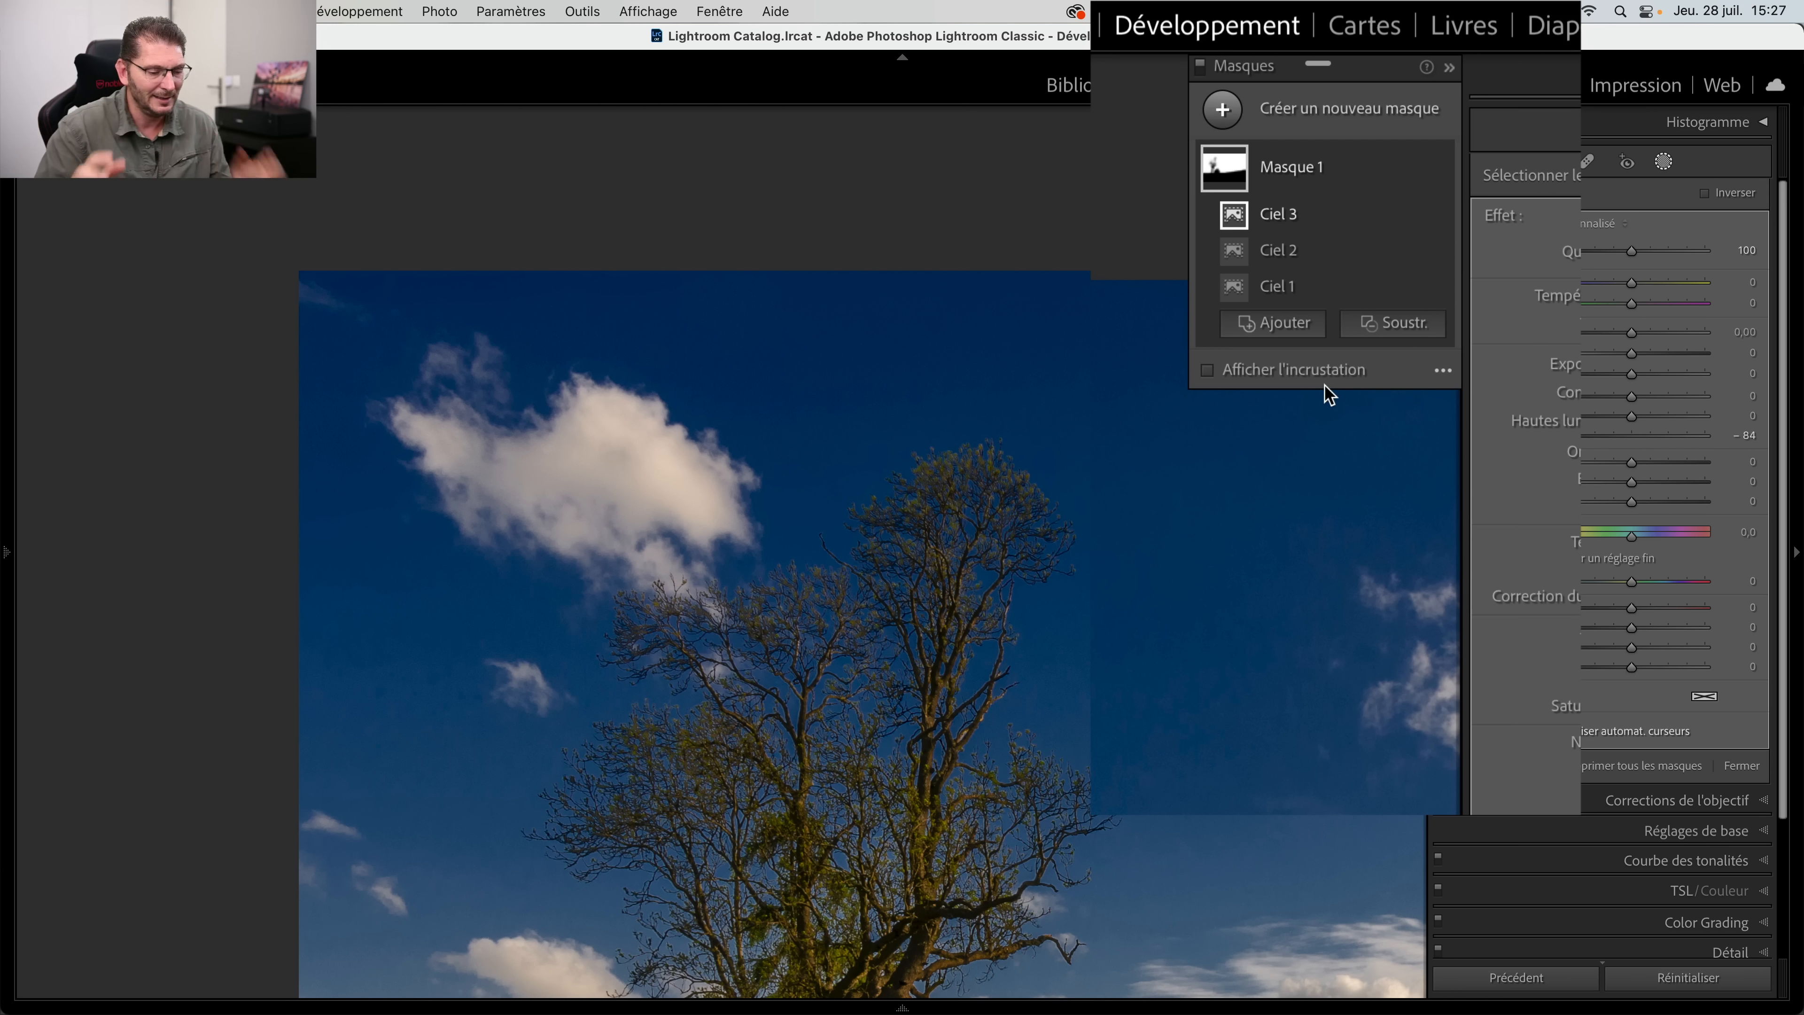
# Step: Compare the whole photo with the sky mask switched off and on
pyautogui.press('z')
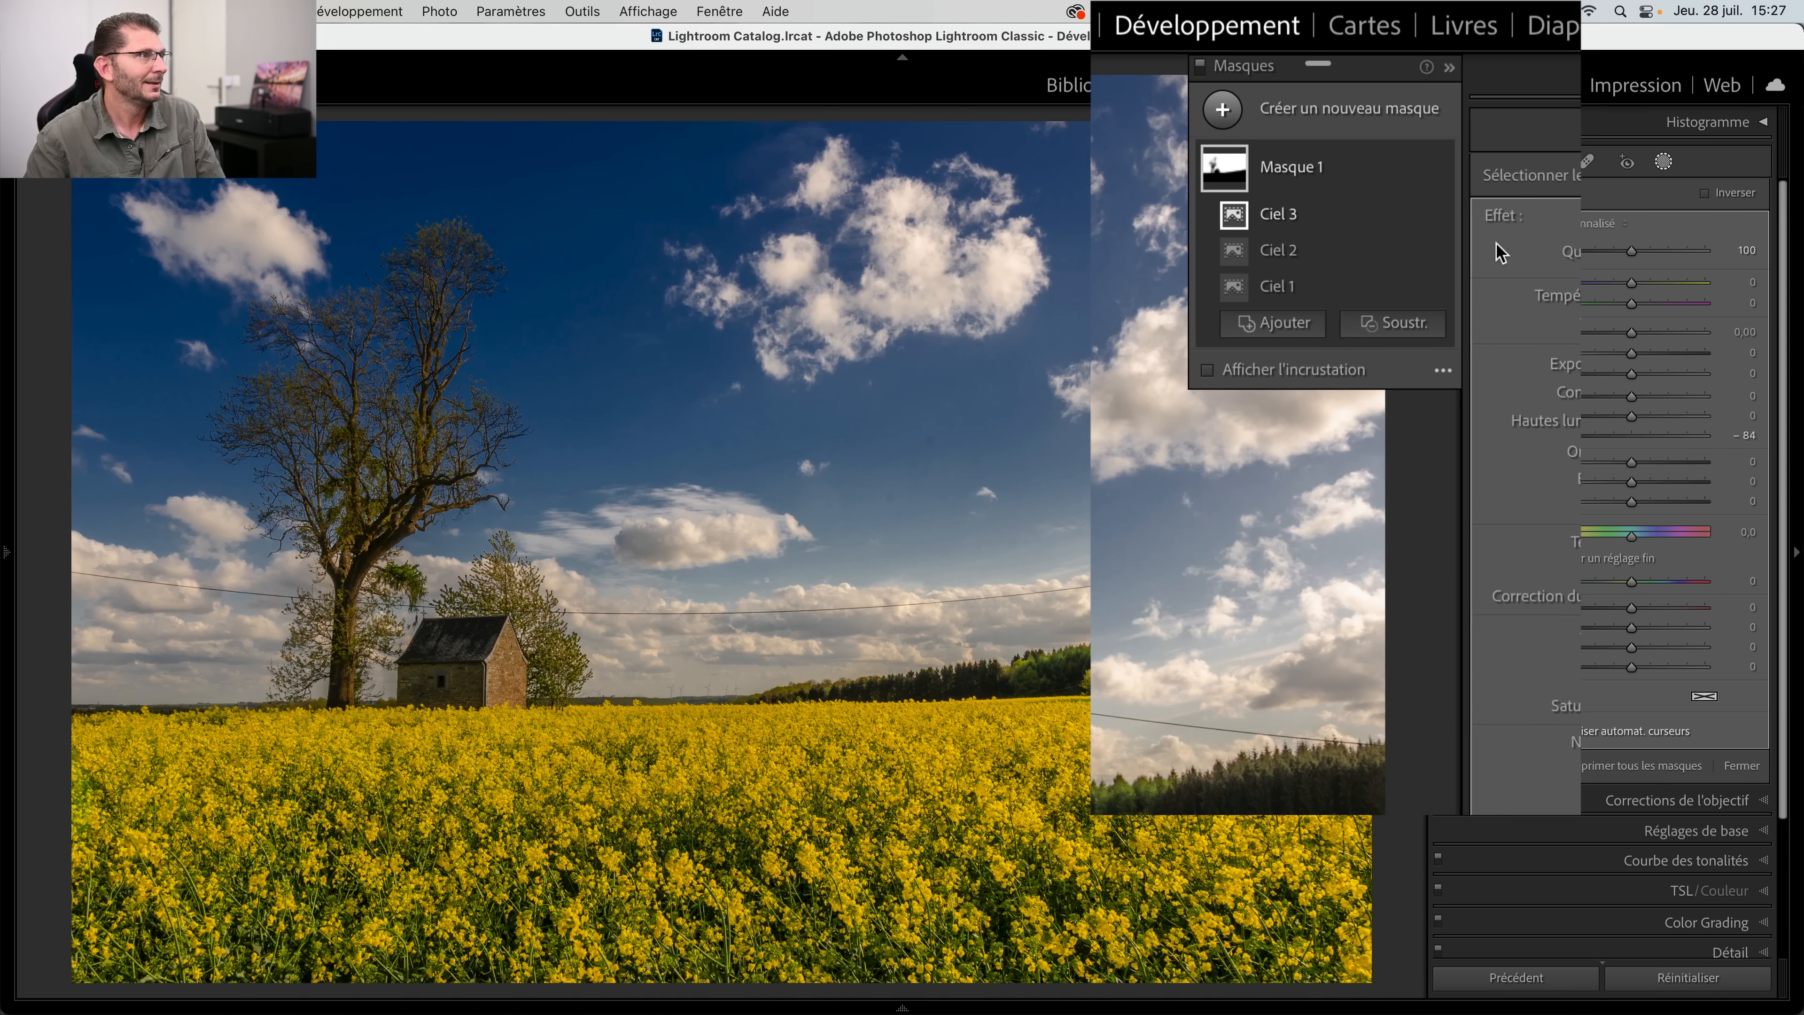
pyautogui.click(1439, 170)
pyautogui.click(1439, 171)
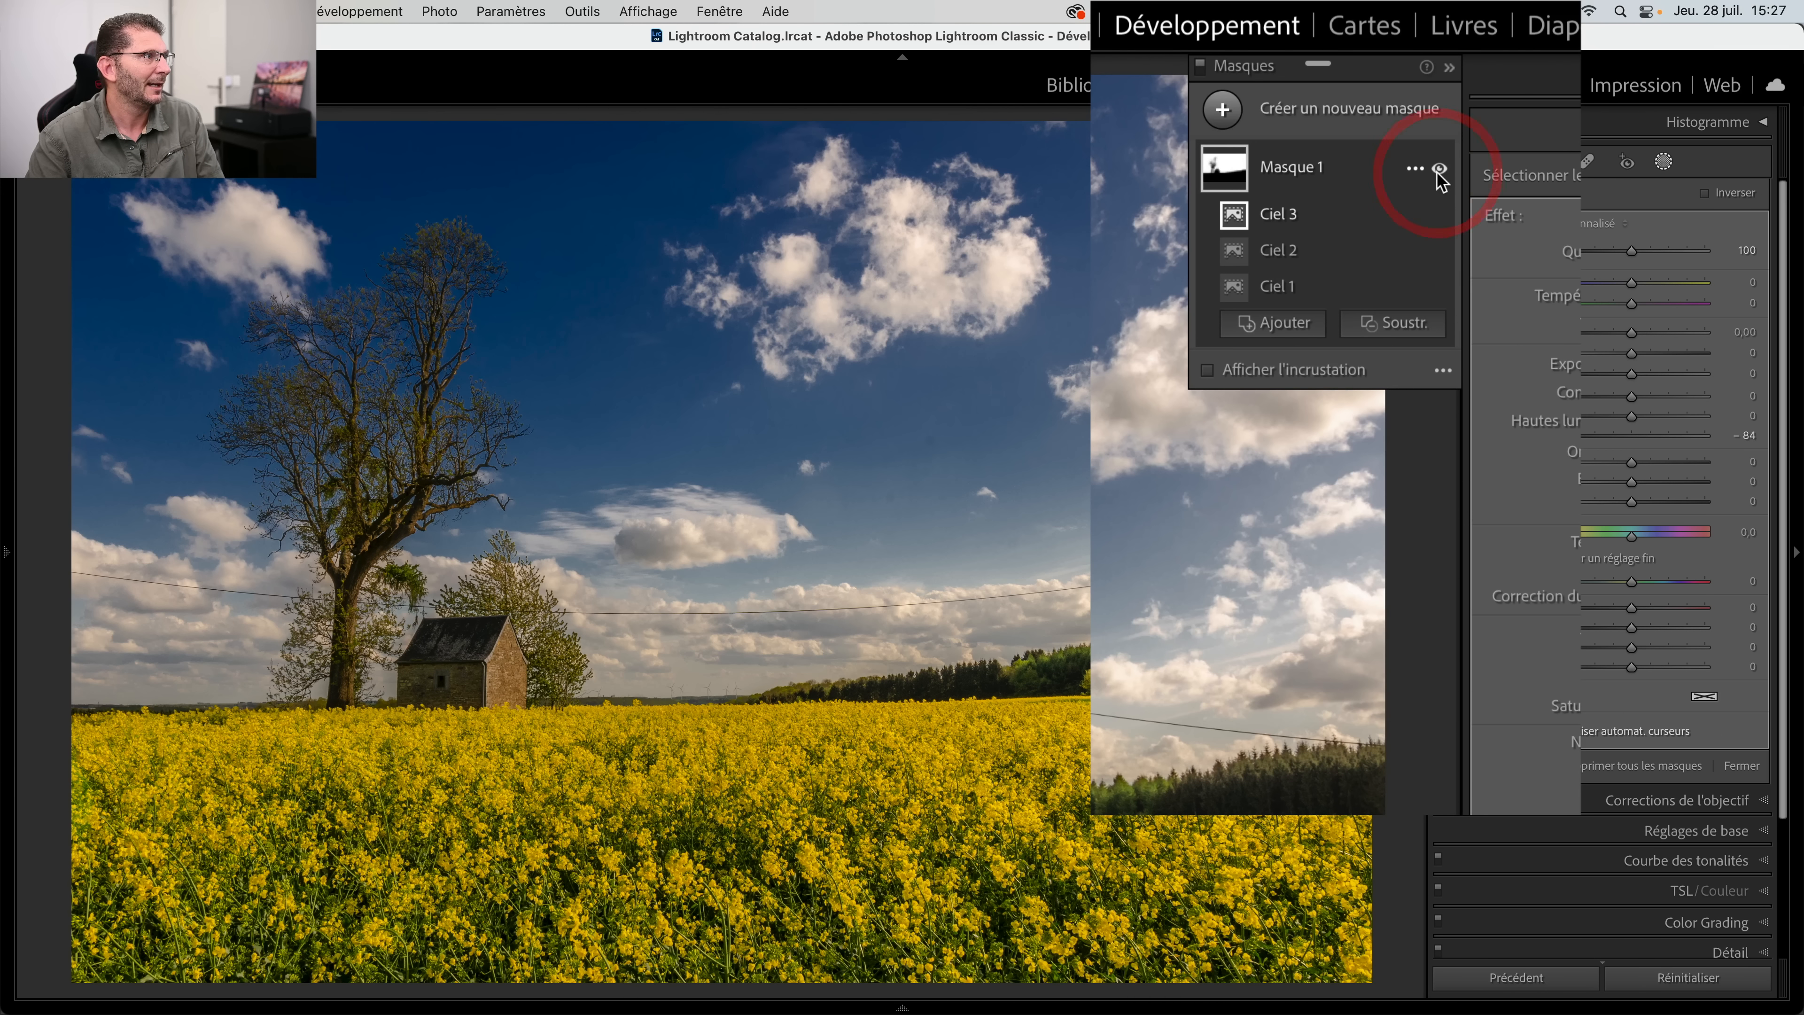
pyautogui.click(1438, 171)
pyautogui.click(1438, 170)
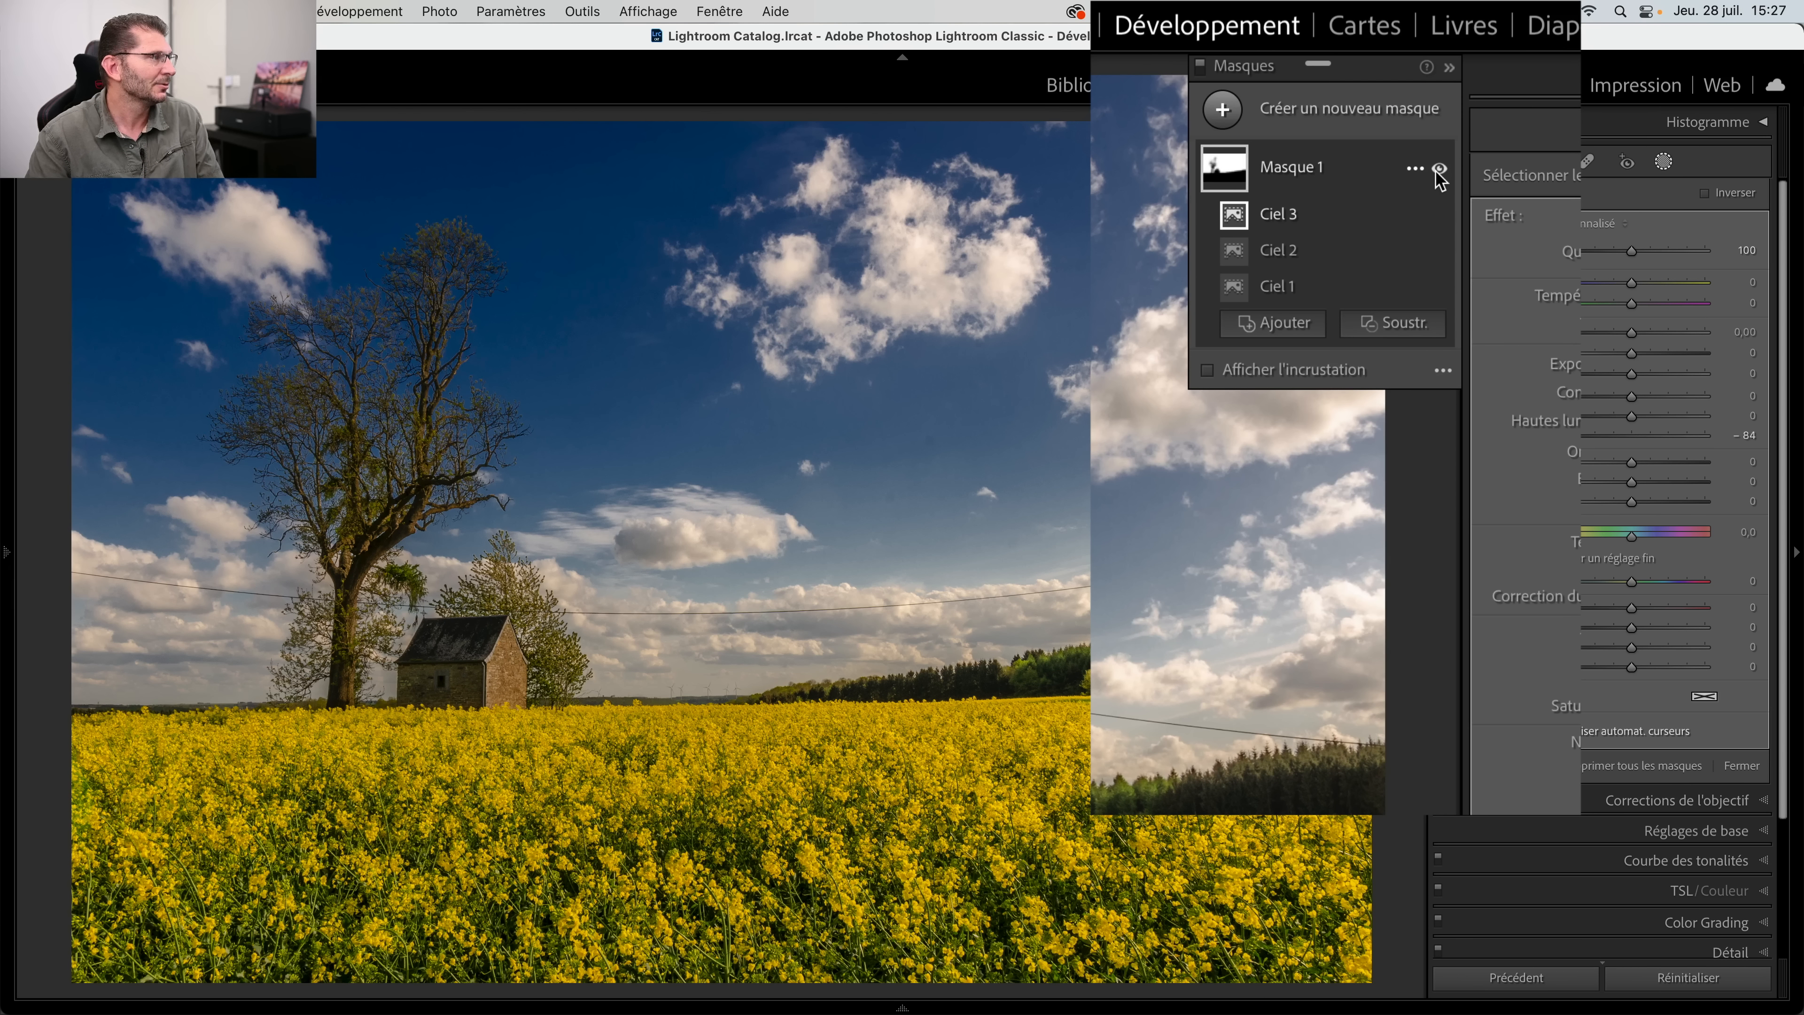
# Step: Delete the two additional sky selections from the mask, keeping only the original one
pyautogui.click(1285, 249)
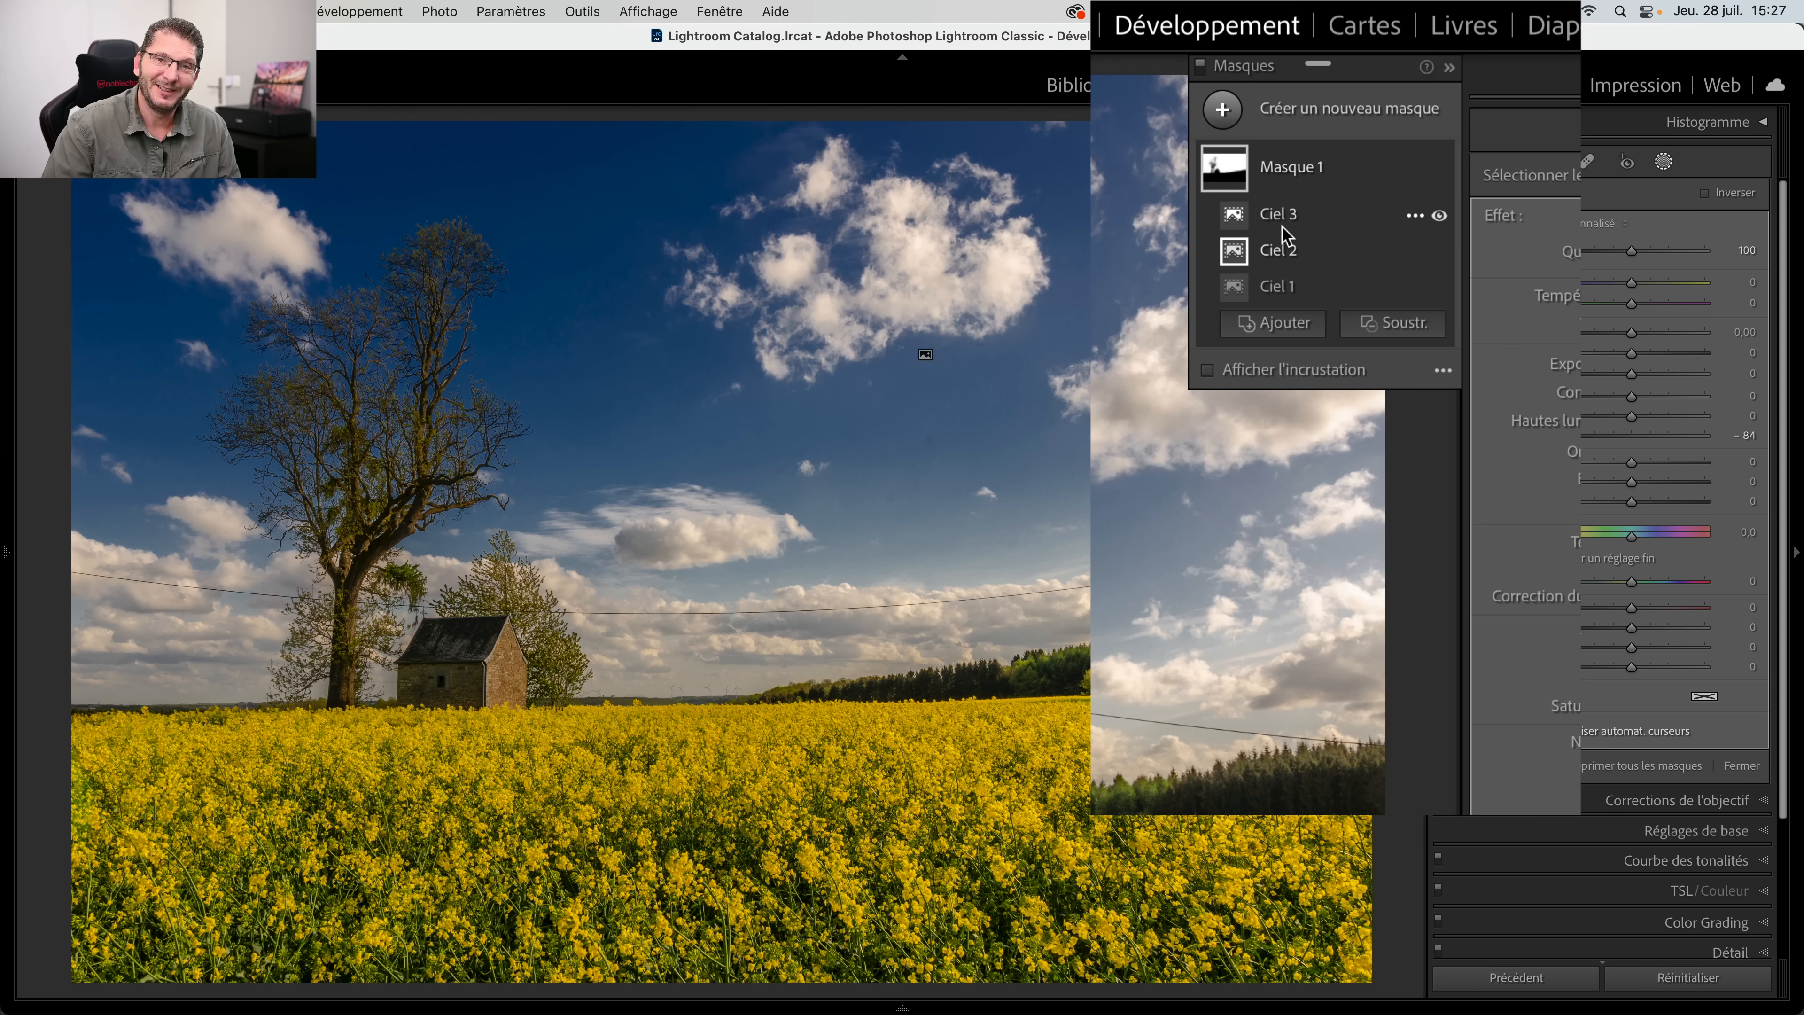
pyautogui.keyDown('shift'); pyautogui.click(1281, 226); pyautogui.keyUp('shift')
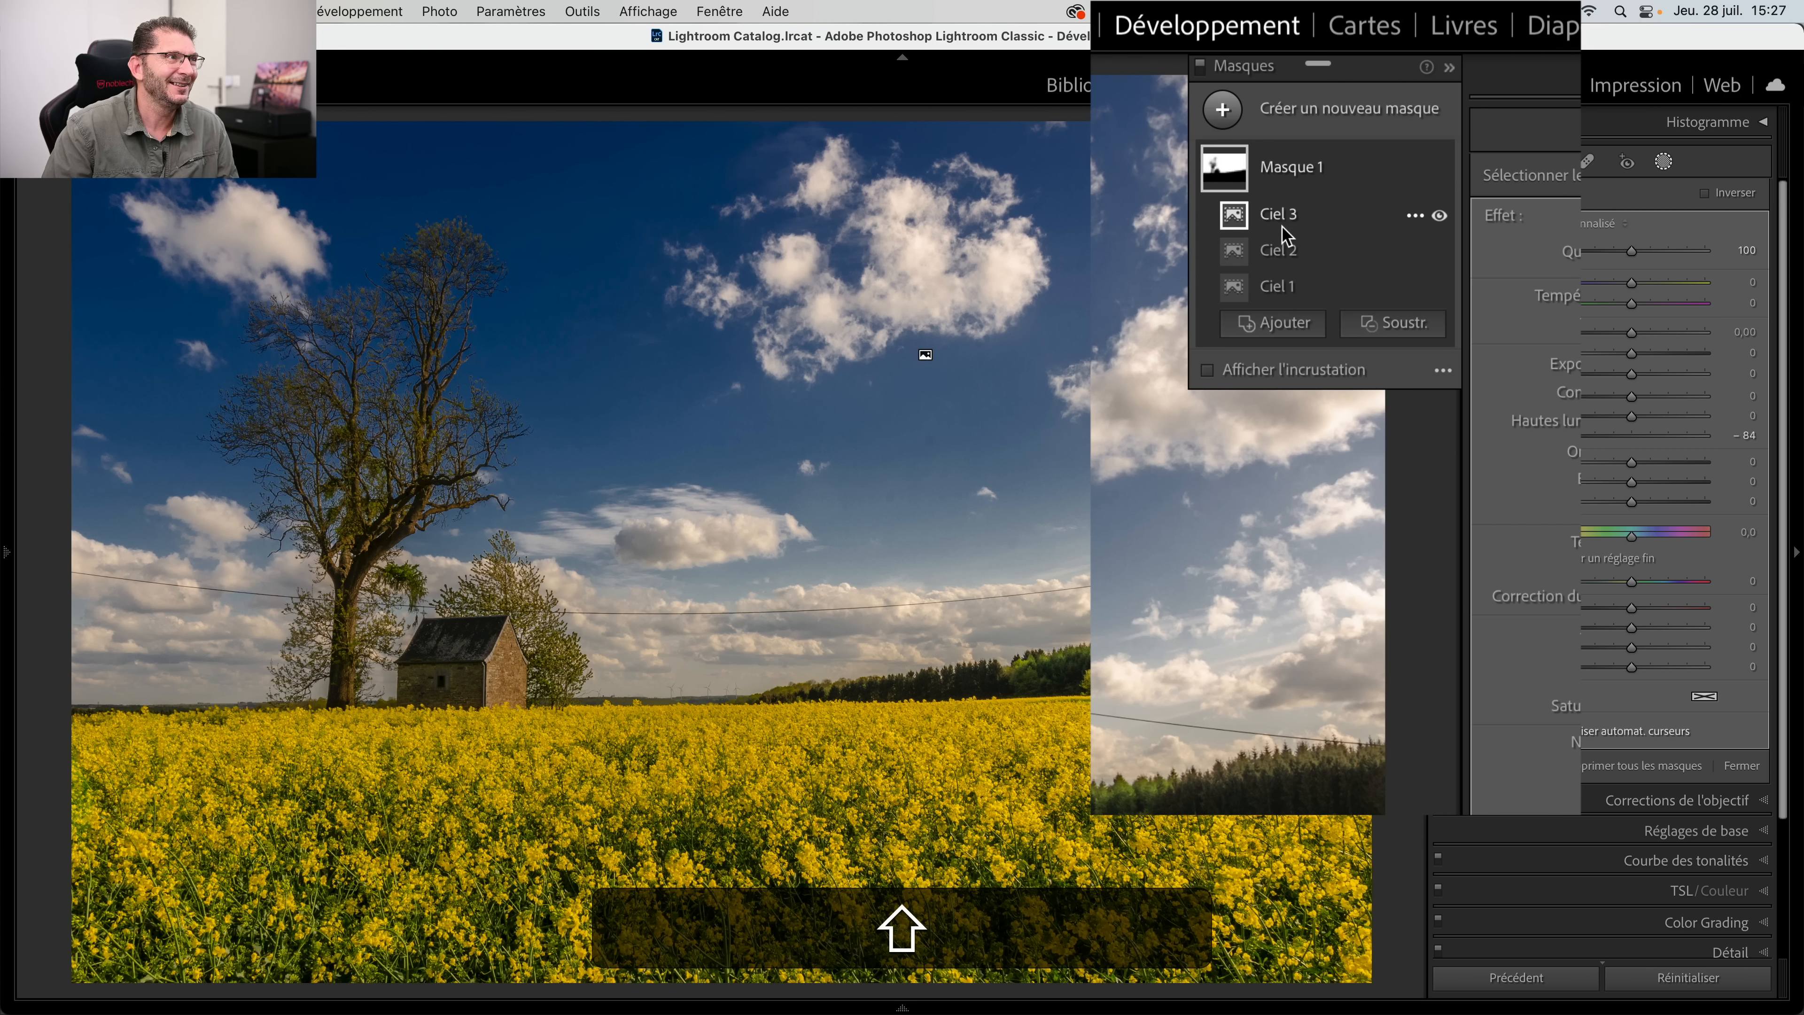
pyautogui.press('BackSpace')
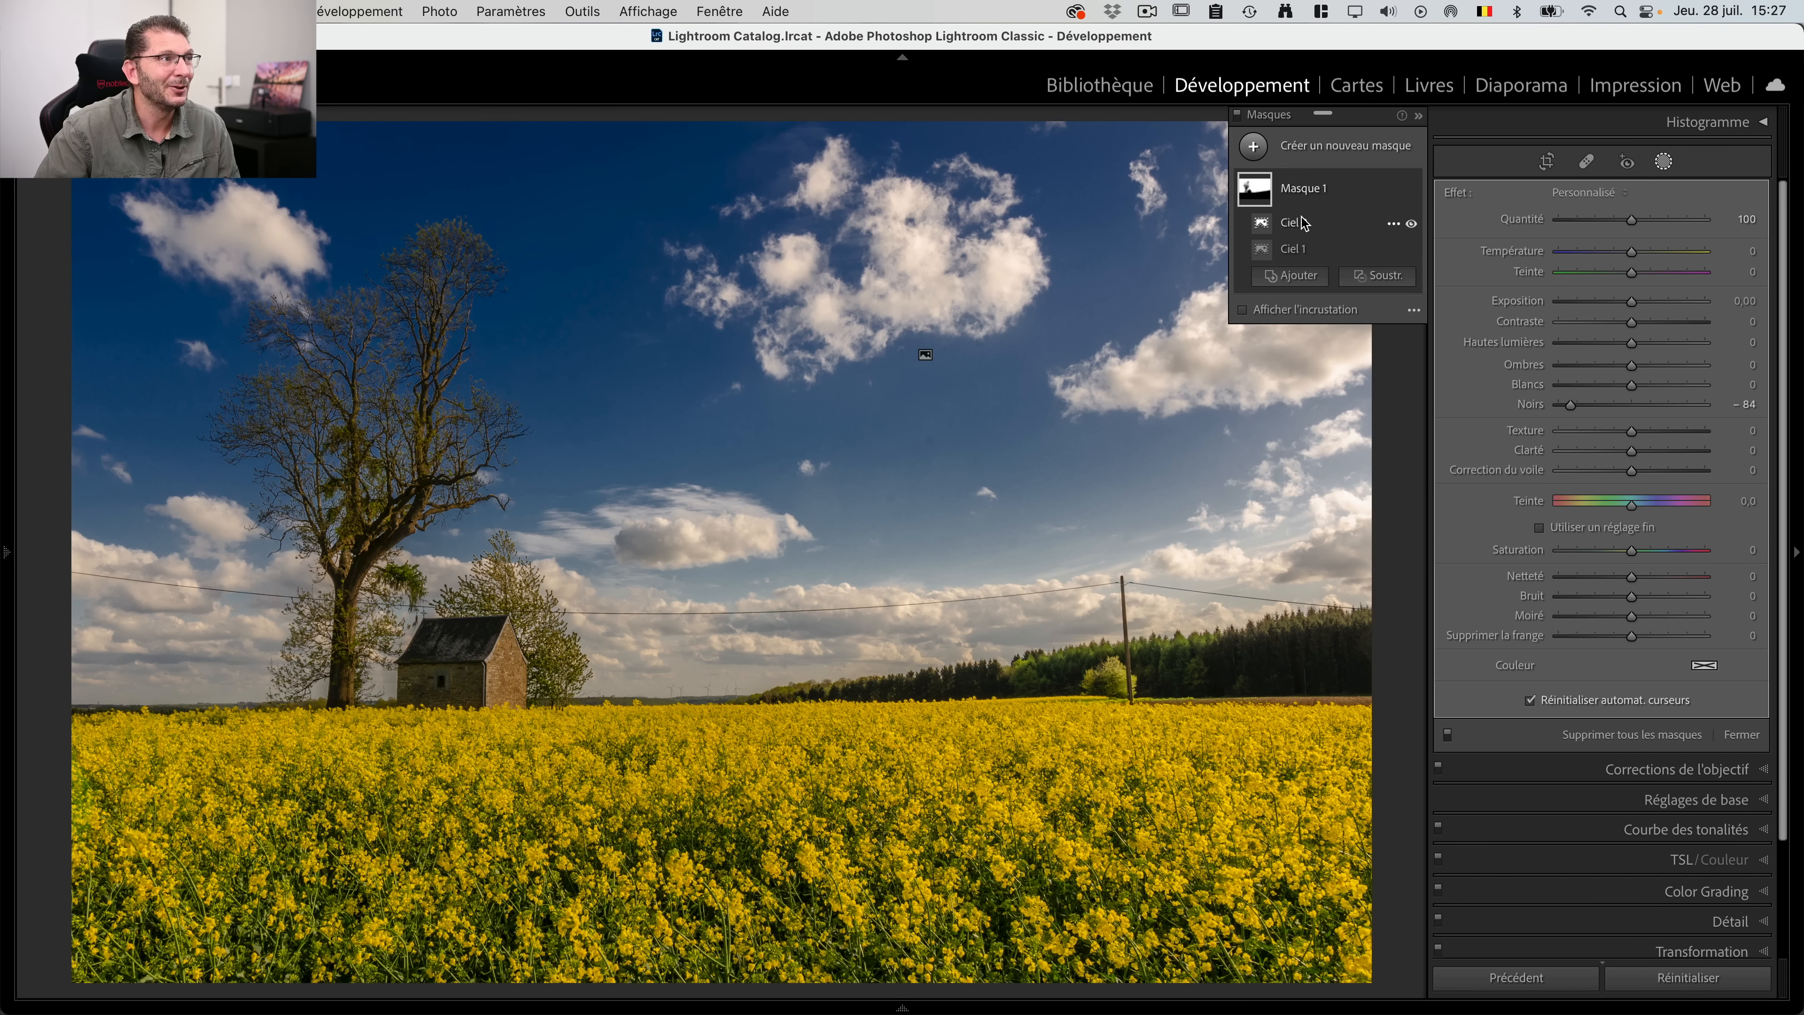
pyautogui.click(1289, 213)
pyautogui.press('BackSpace')
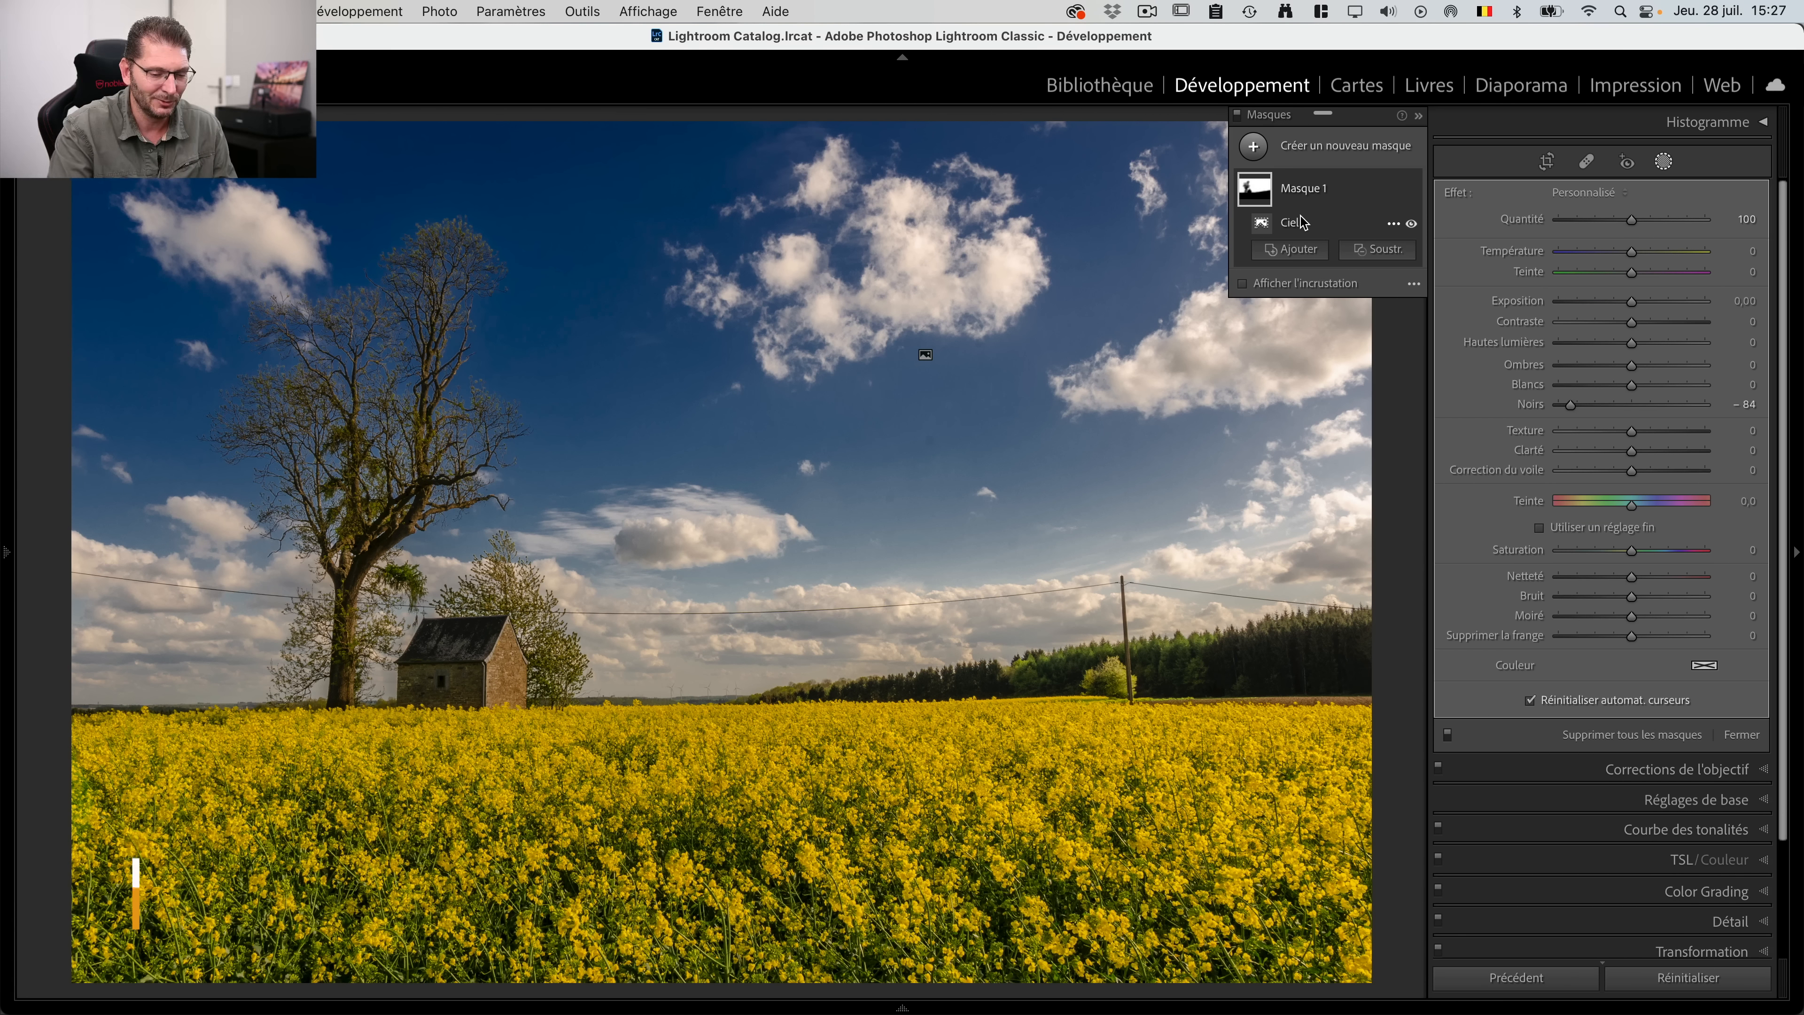
# Step: Set the sky mask's Noirs to -100 and Exposition to -1,17, and convert the photo to black and white
pyautogui.press('o')
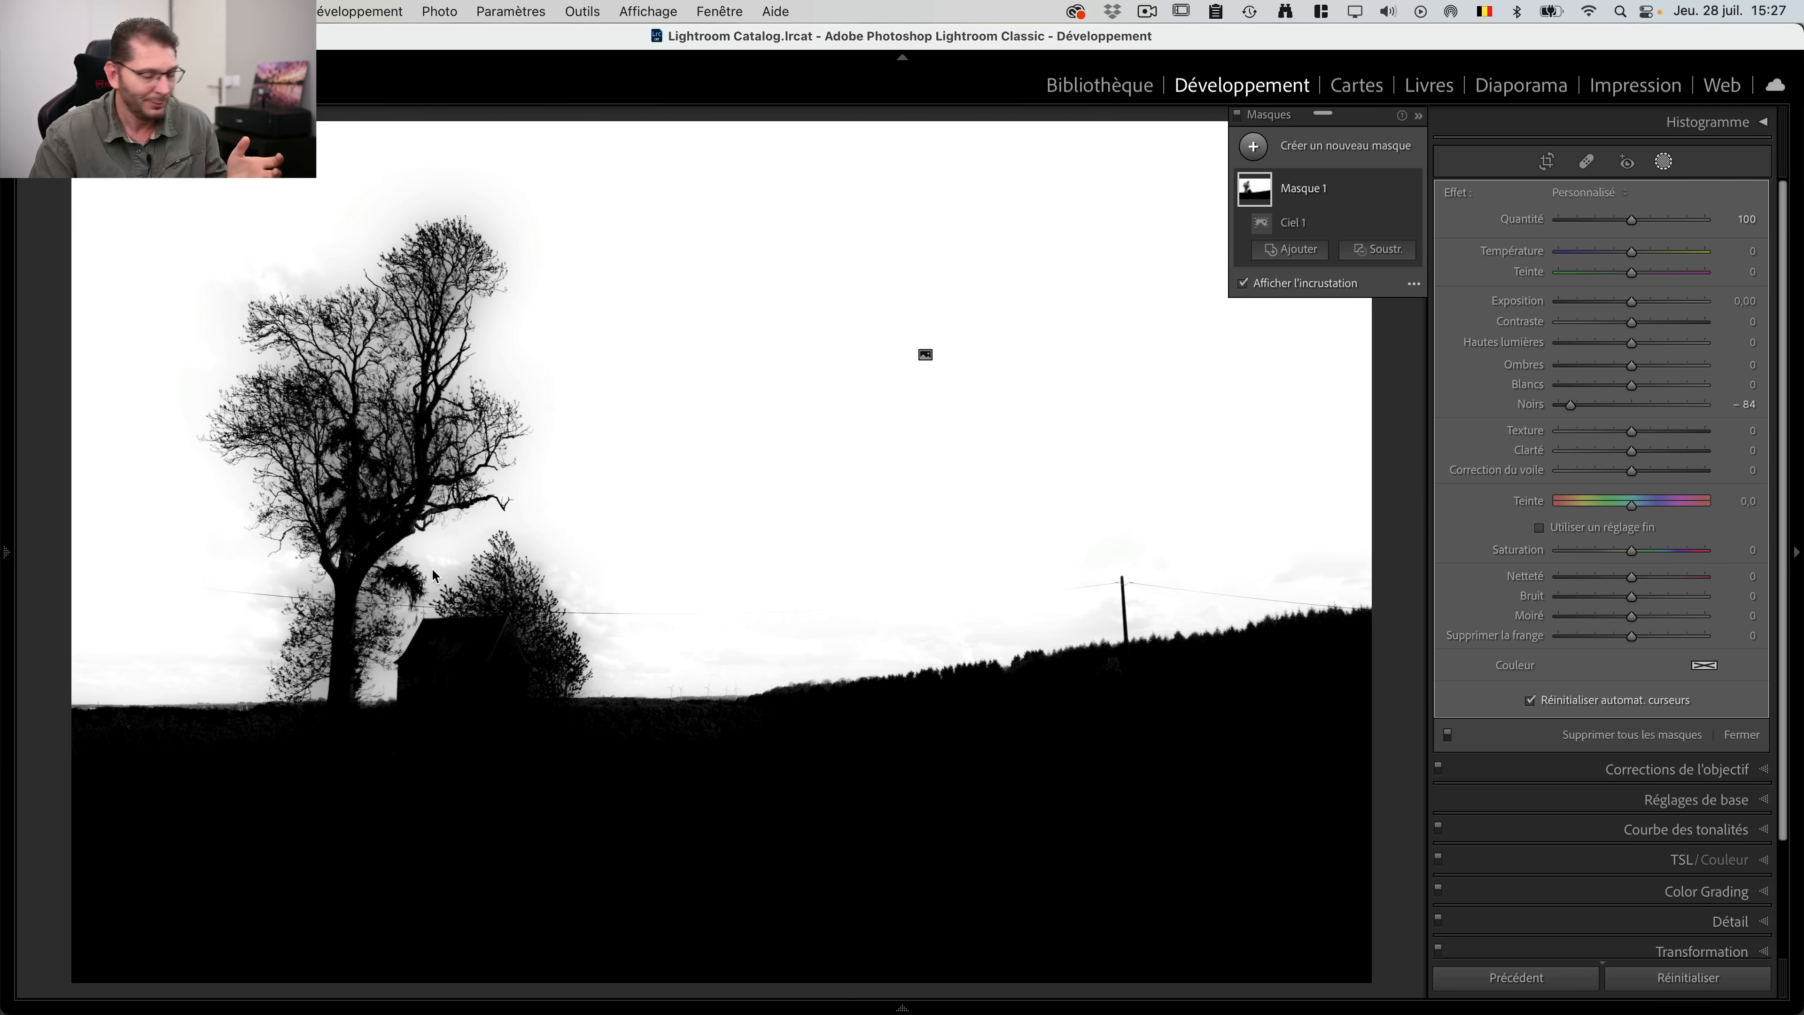
pyautogui.press('super+equal')
pyautogui.press('super+equal')
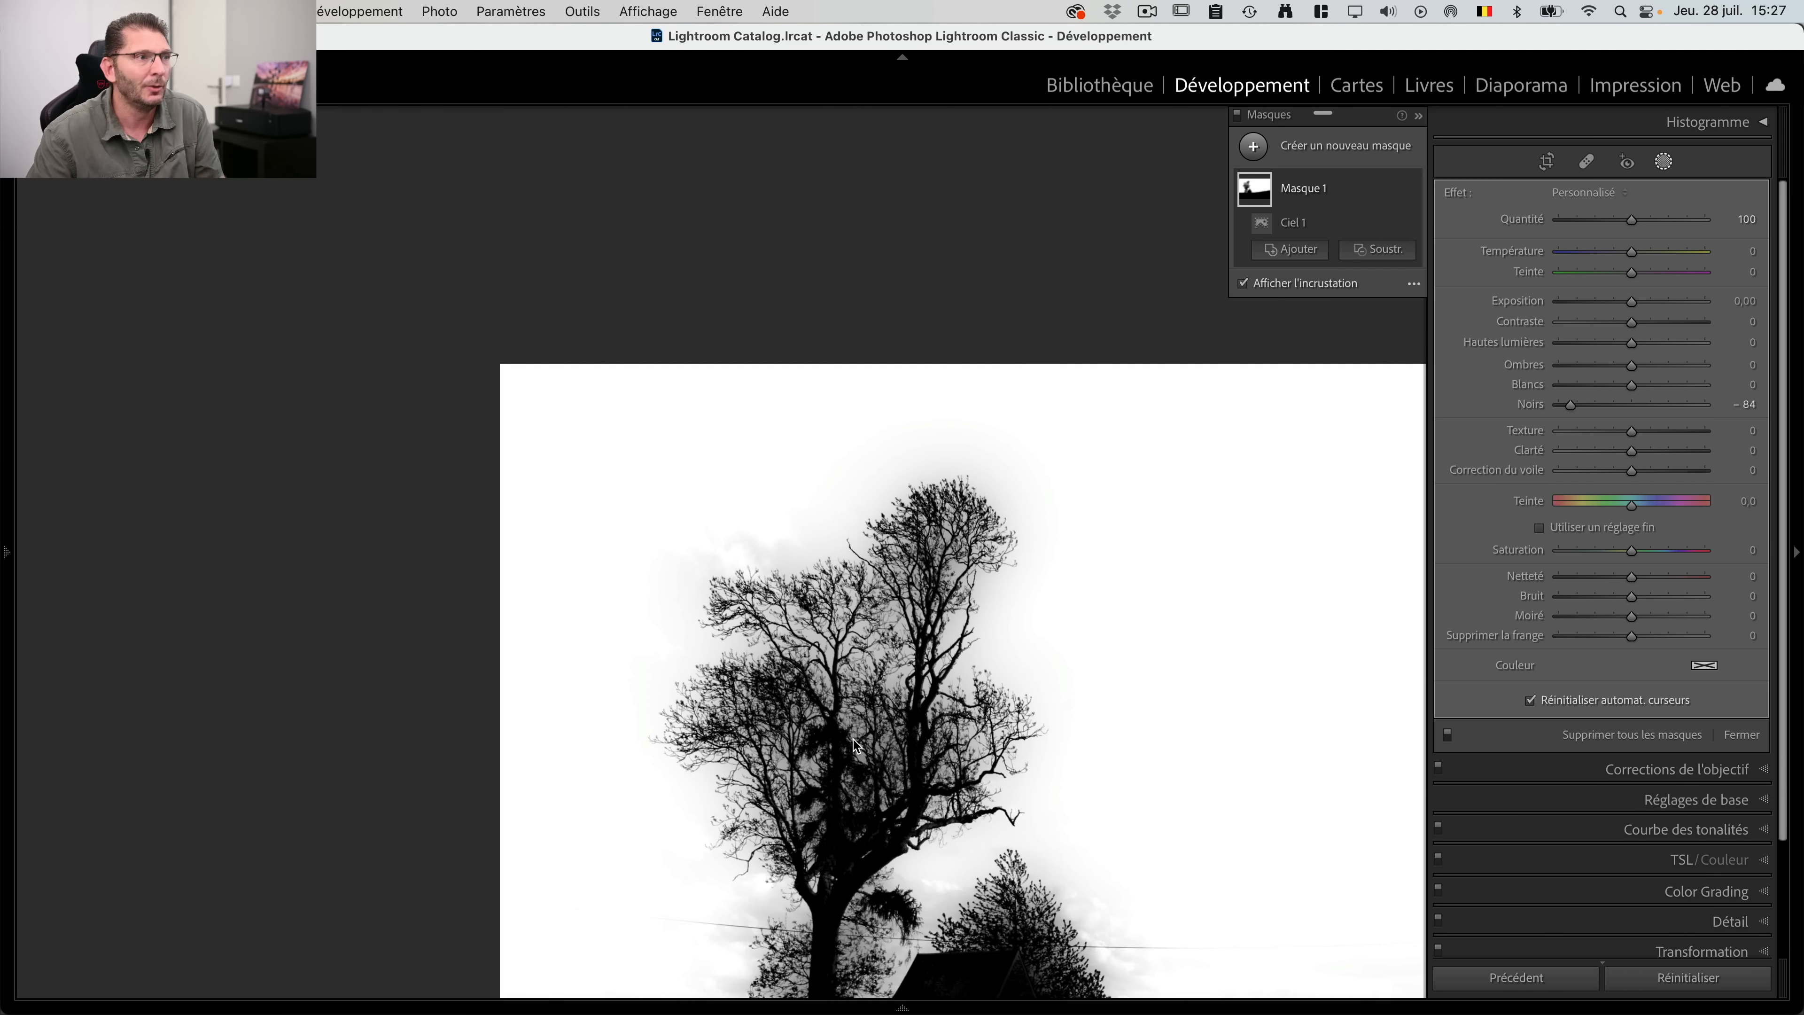
pyautogui.press('o')
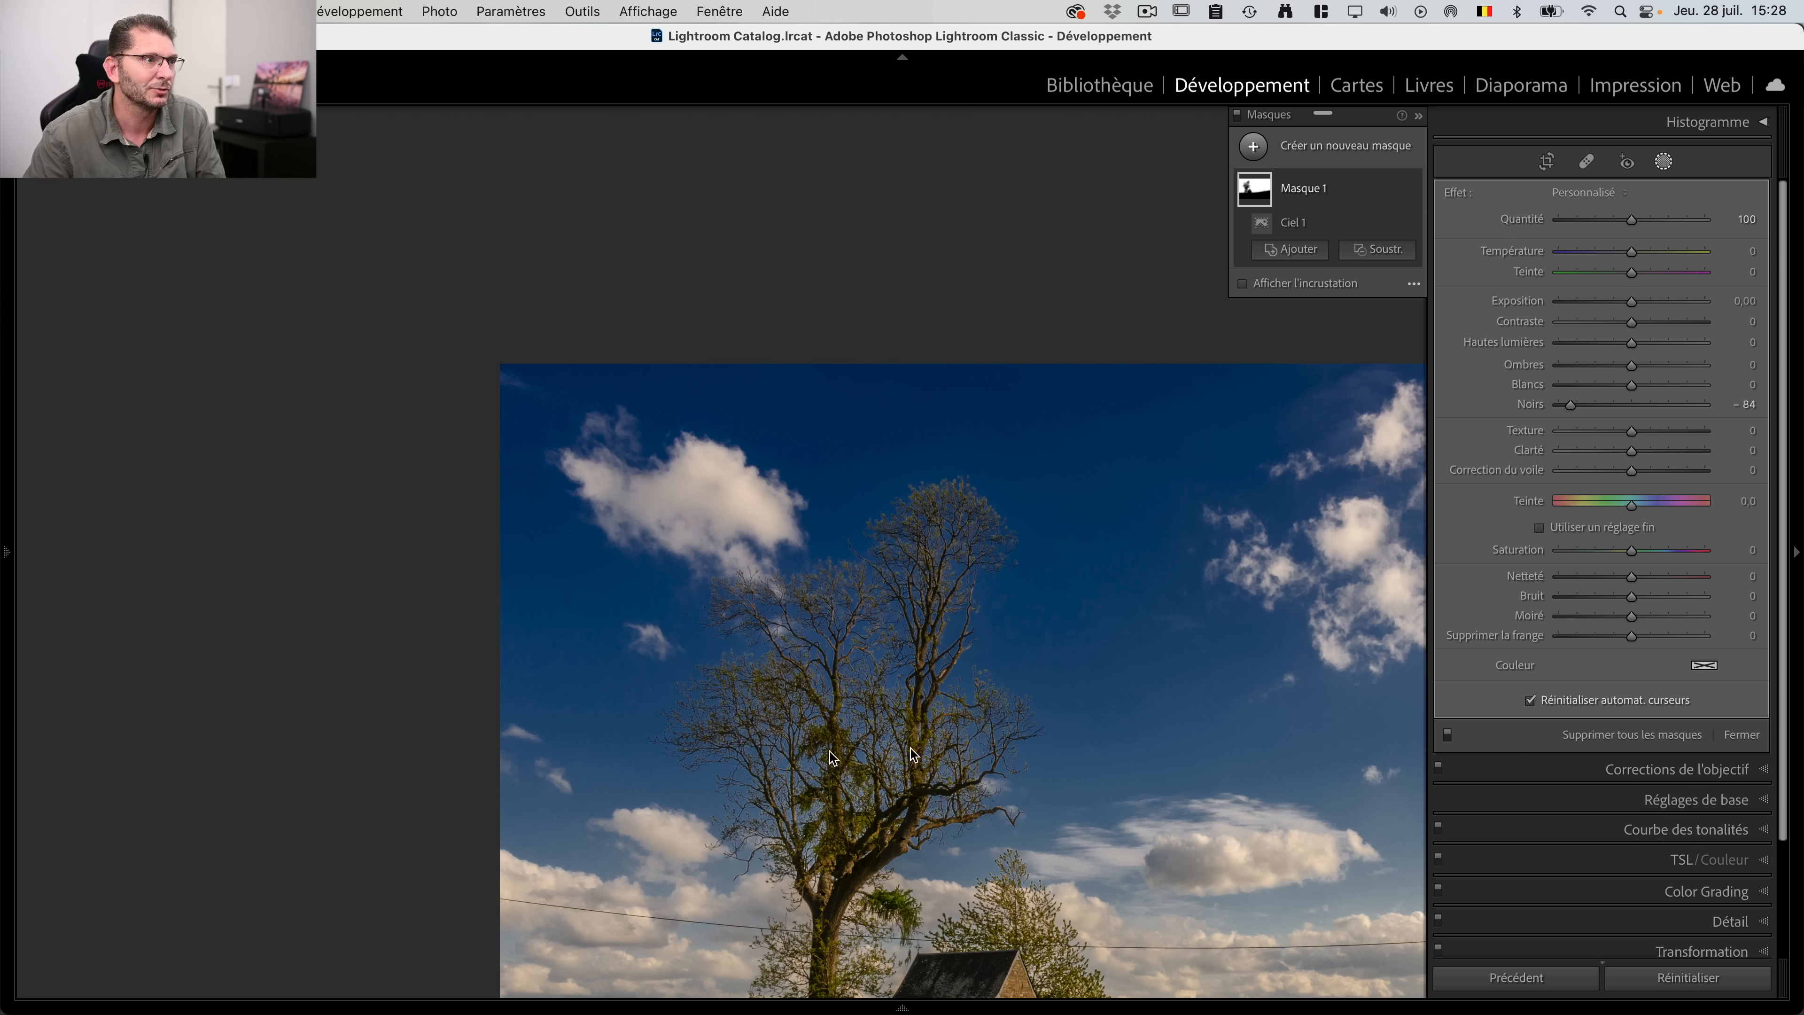
pyautogui.moveTo(1571, 411); pyautogui.dragTo(1530, 405)
pyautogui.moveTo(1632, 302); pyautogui.dragTo(1612, 302)
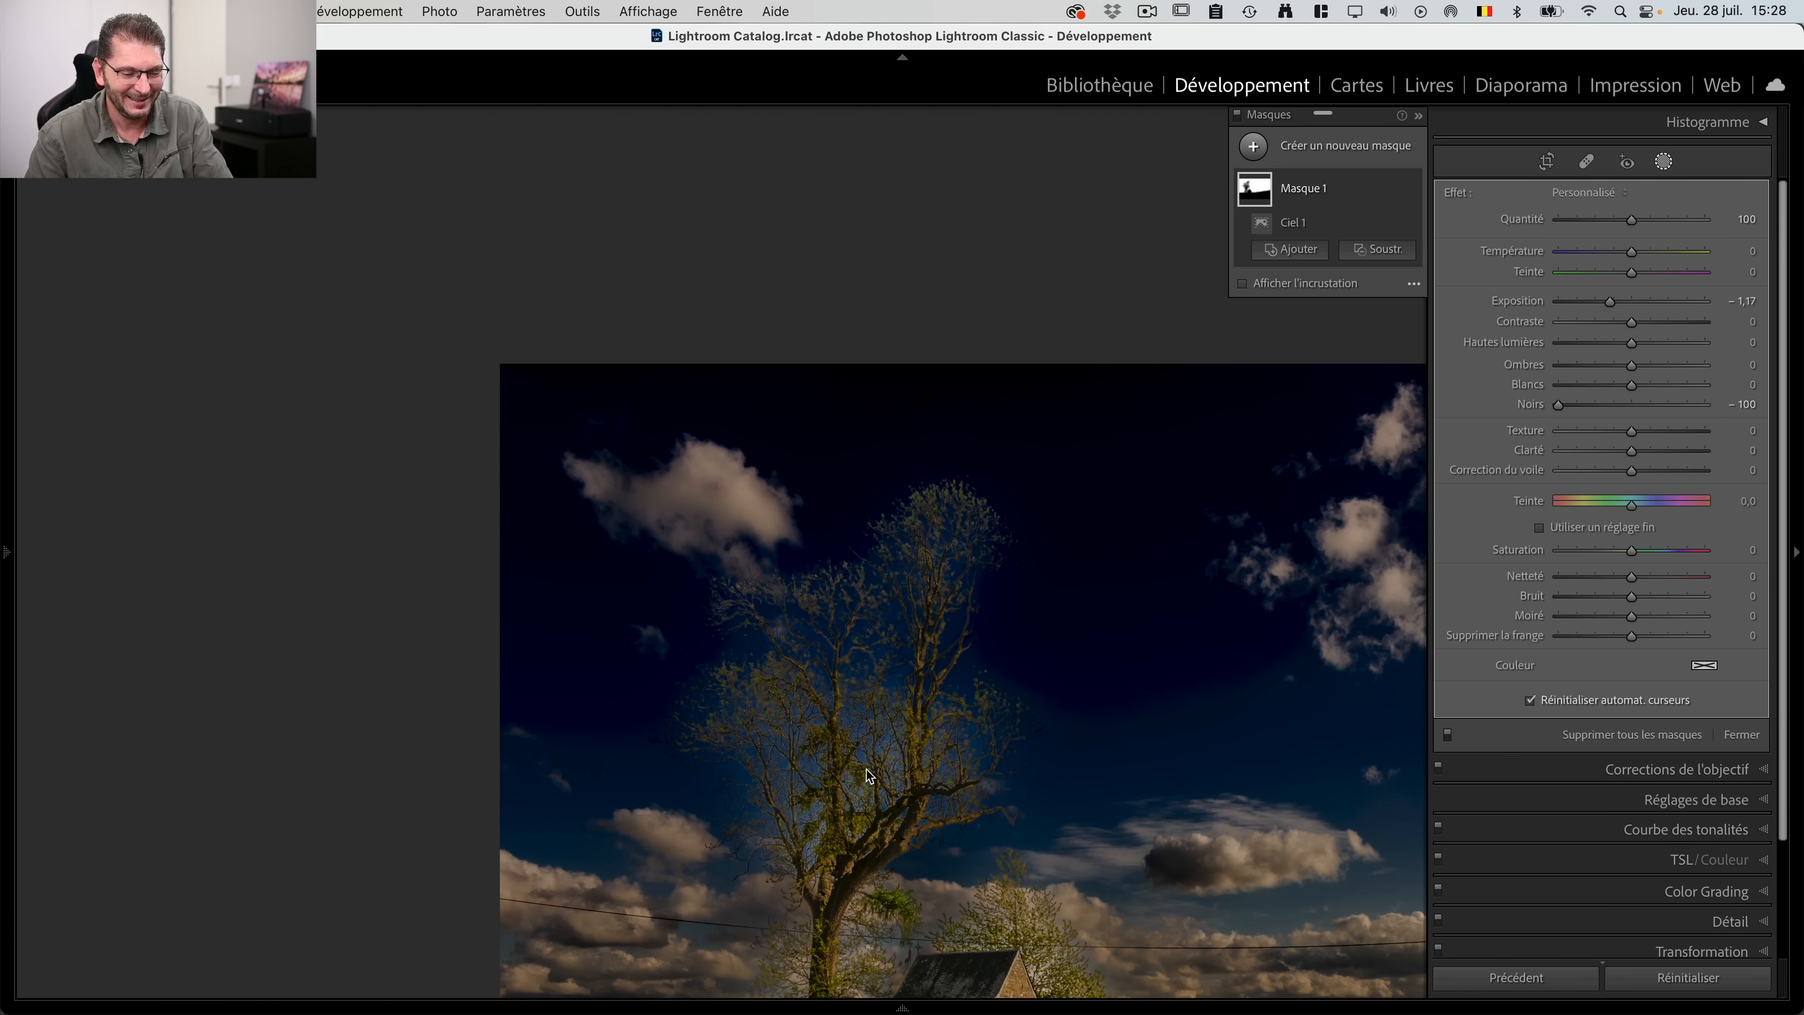
pyautogui.press('v')
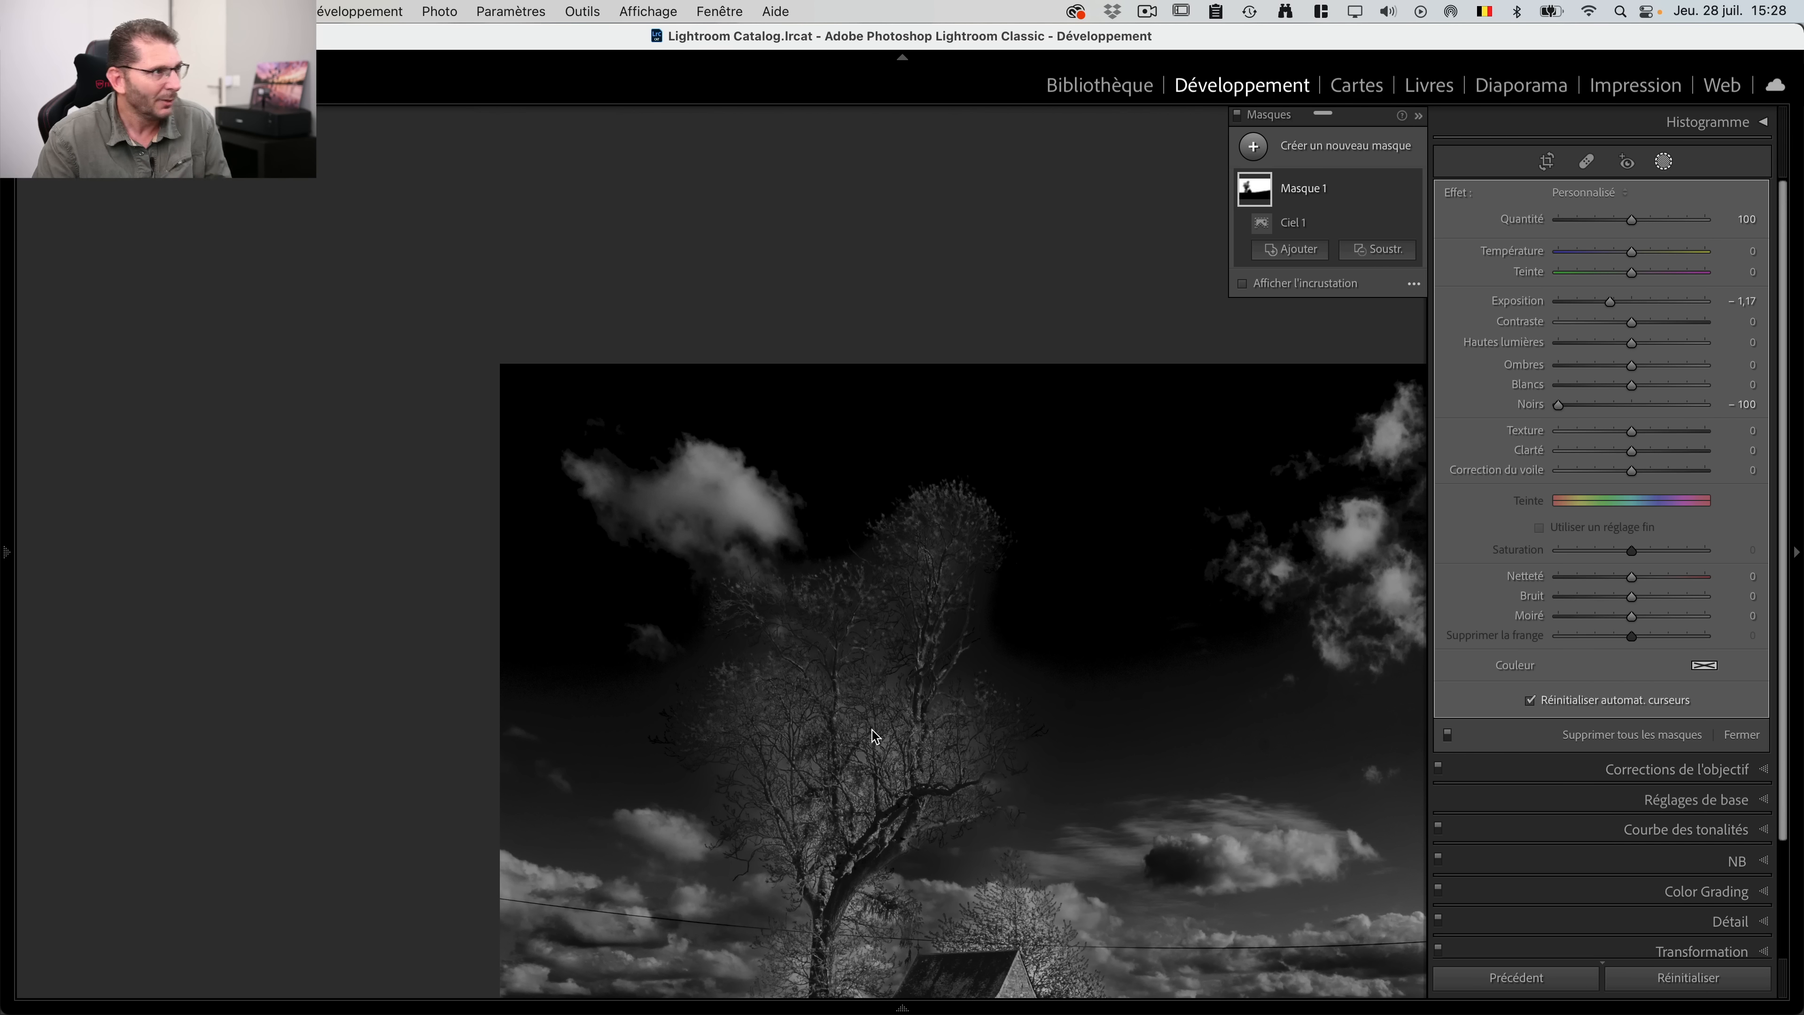
# Step: Duplicate the sky mask with its overlay shown, and reset all effect settings of the copy
pyautogui.press('o')
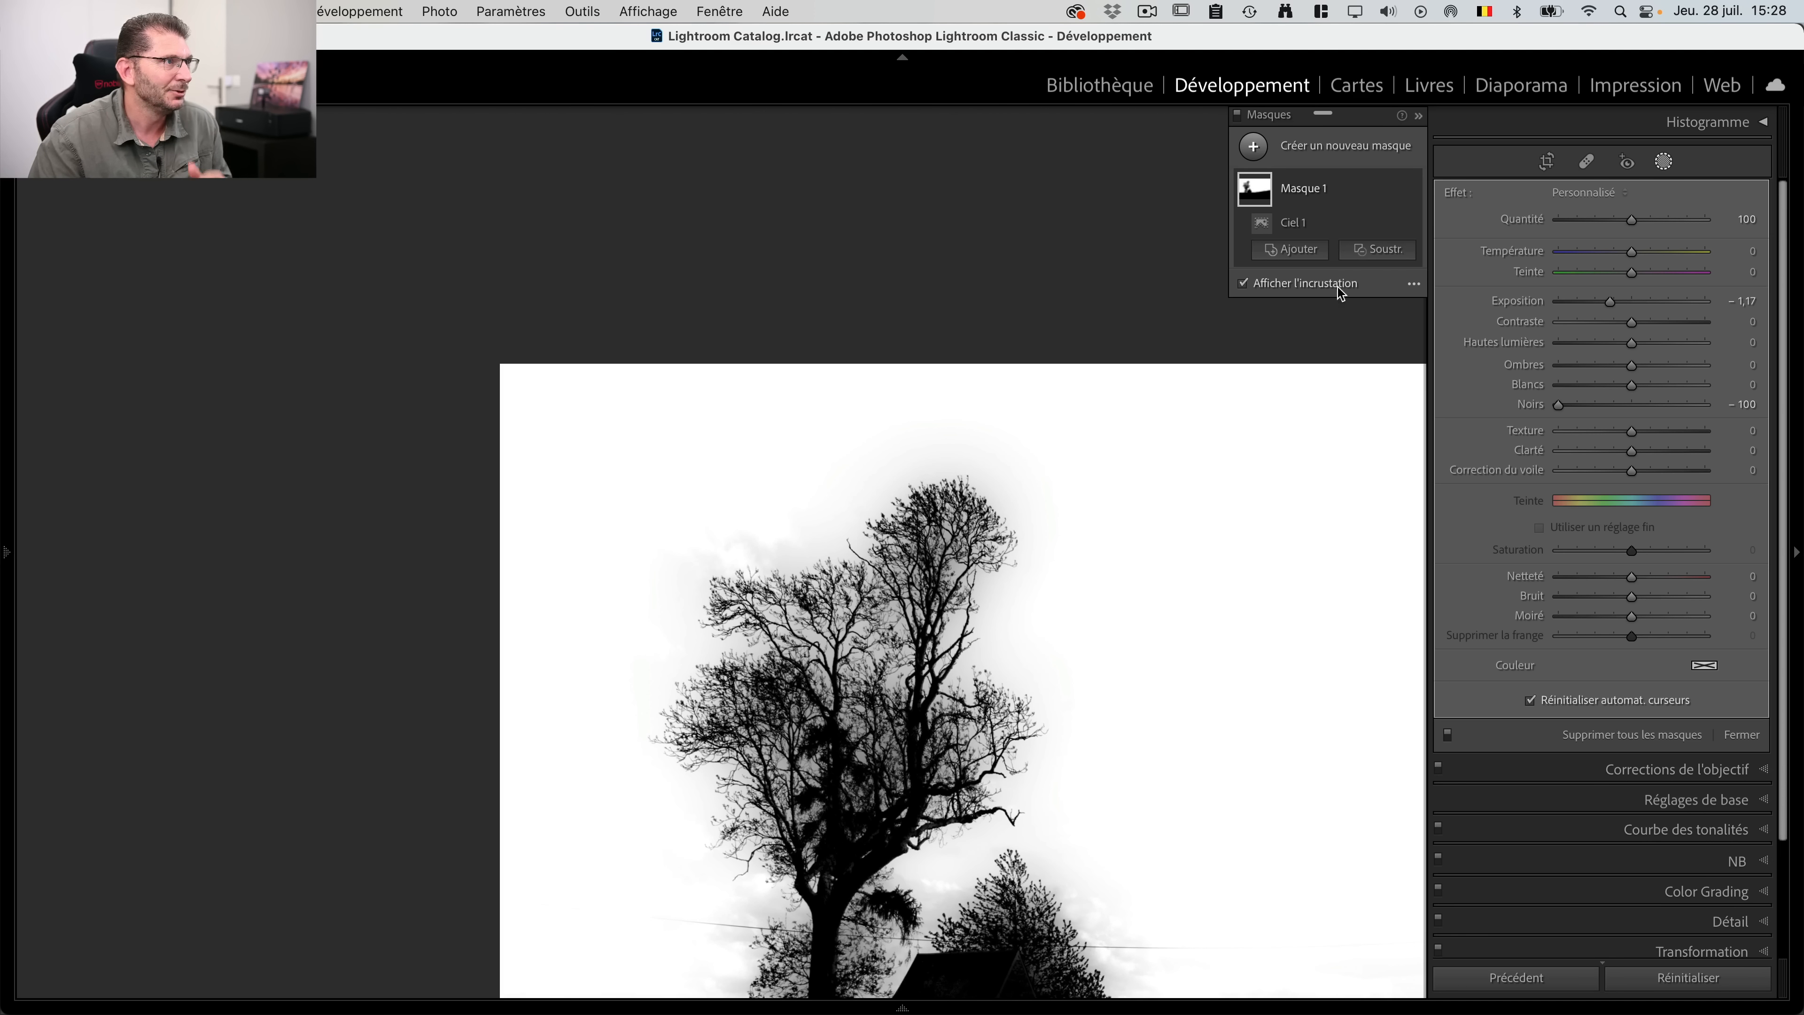
pyautogui.moveTo(1340, 254)
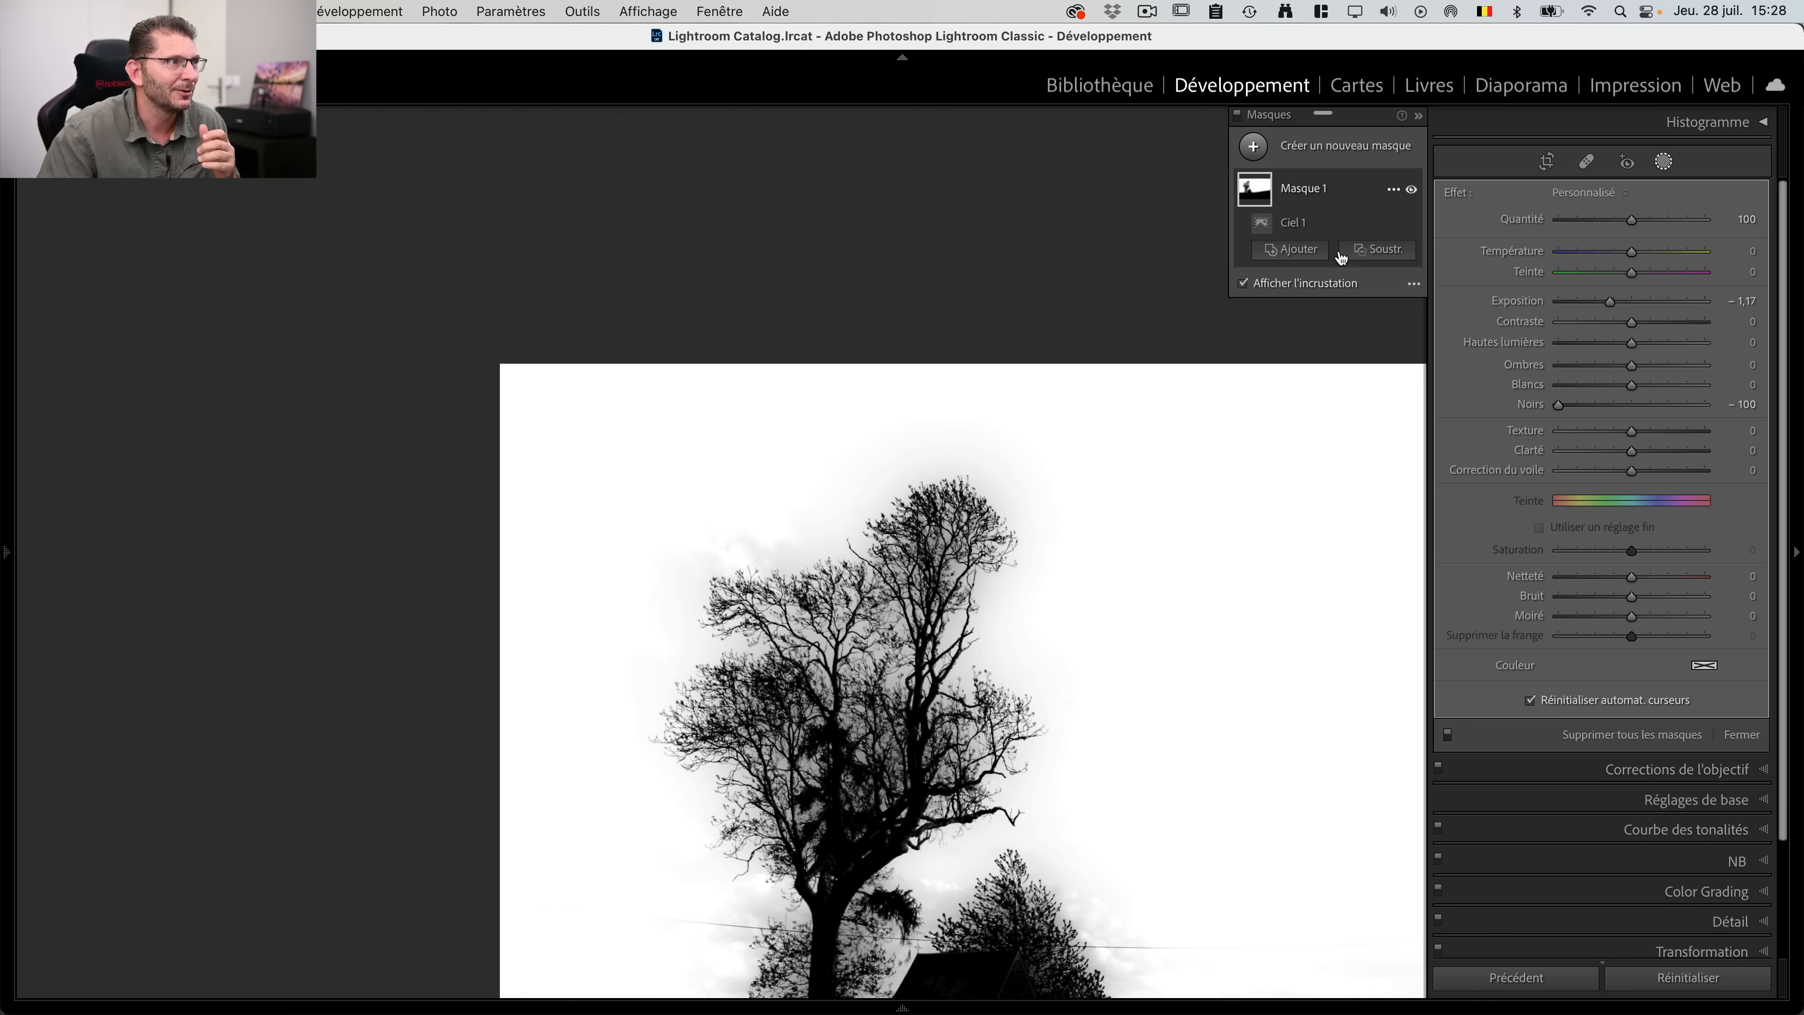
pyautogui.click(1392, 190)
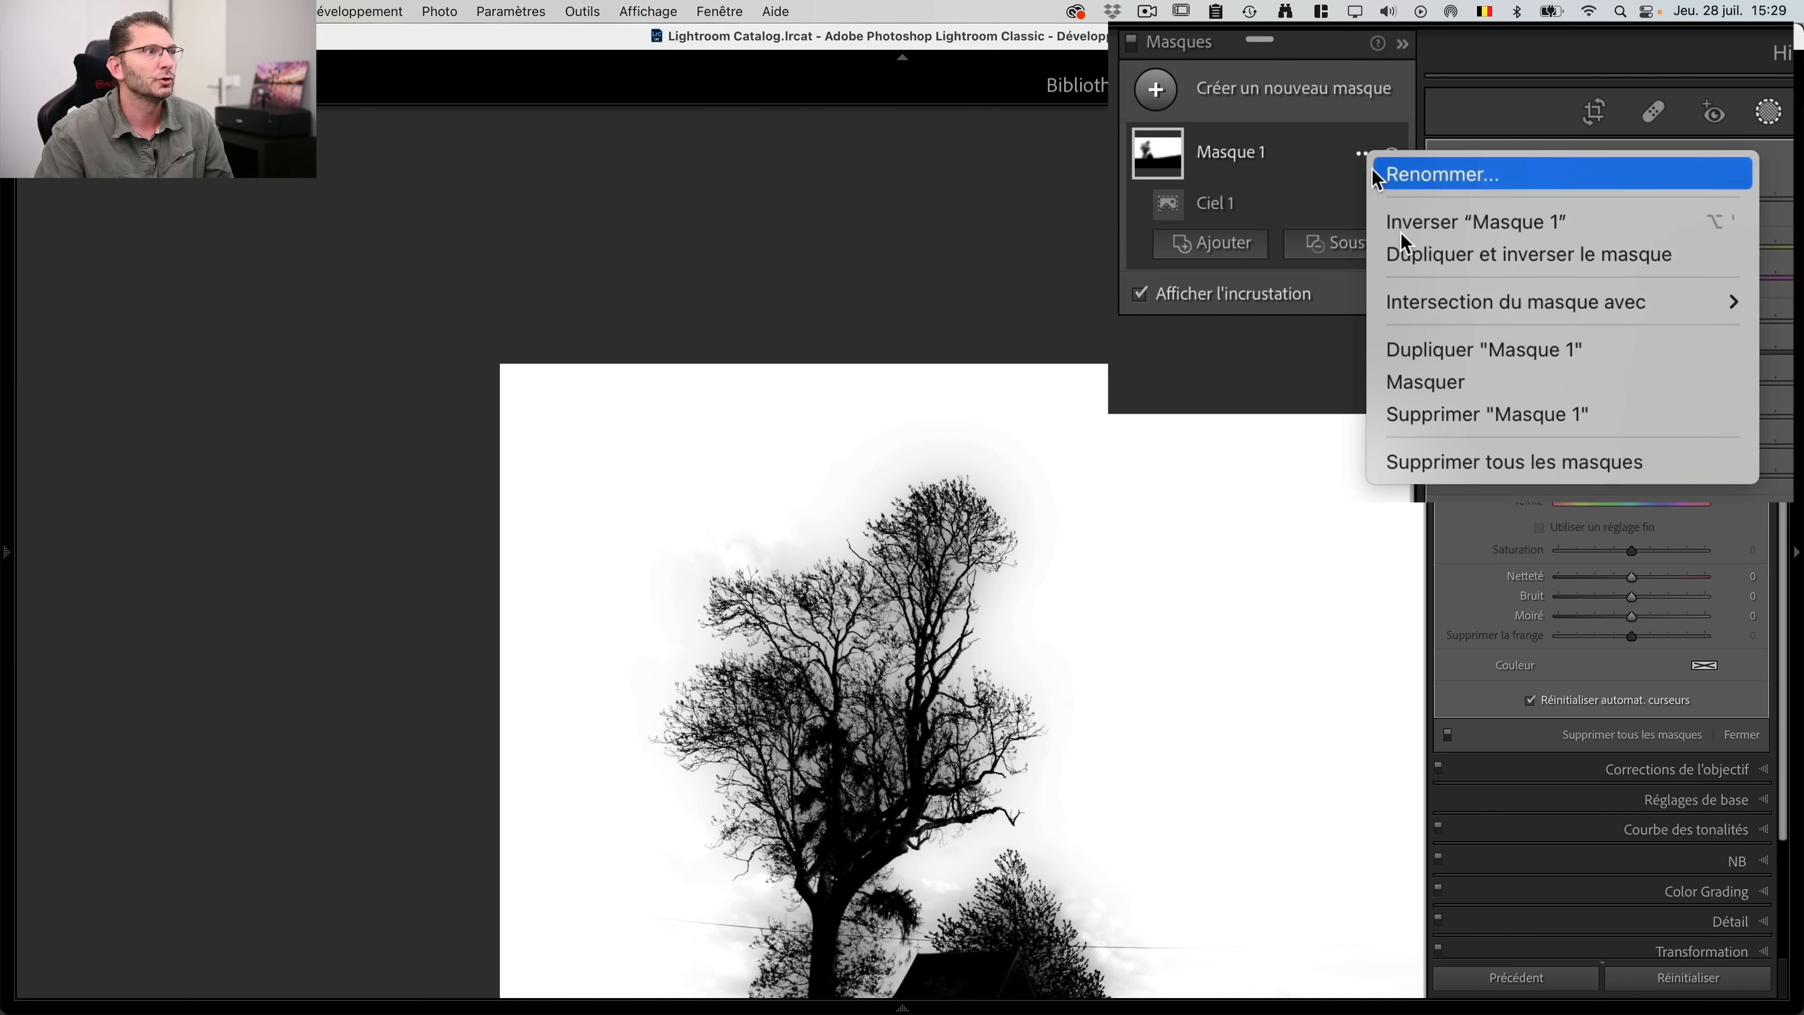
pyautogui.scroll(5, 1419, 348)
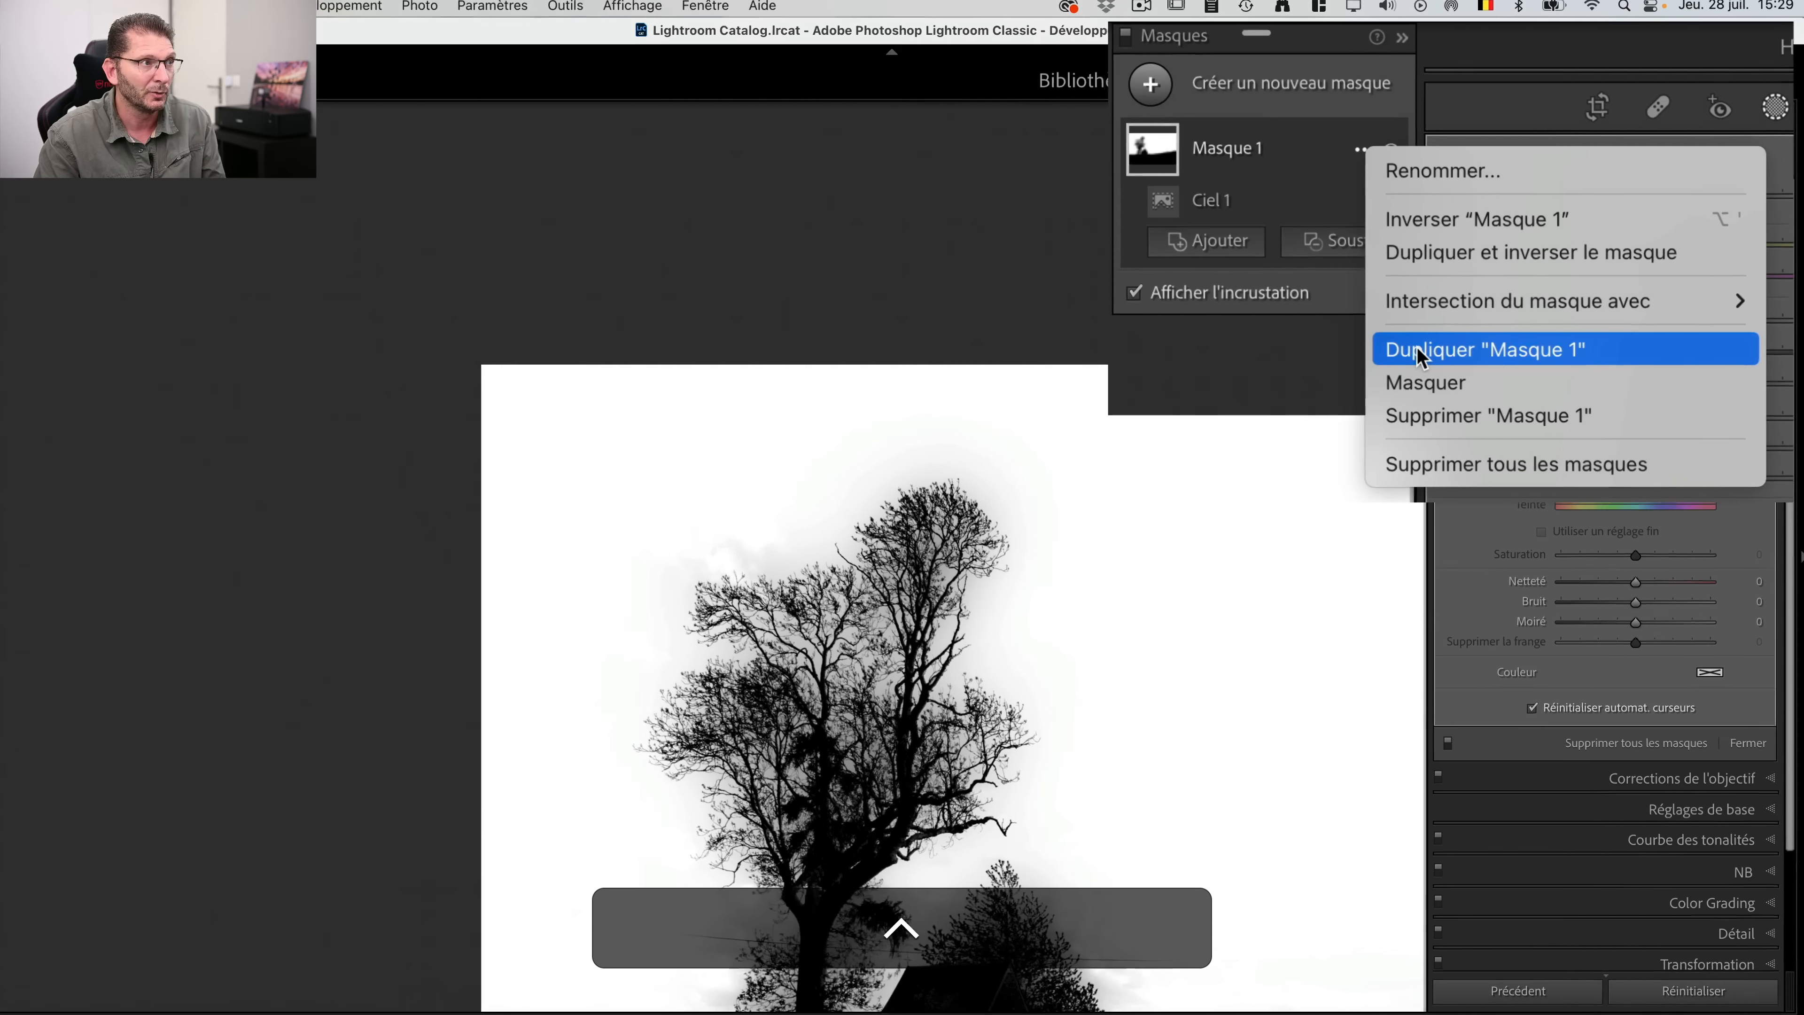
pyautogui.click(1428, 350)
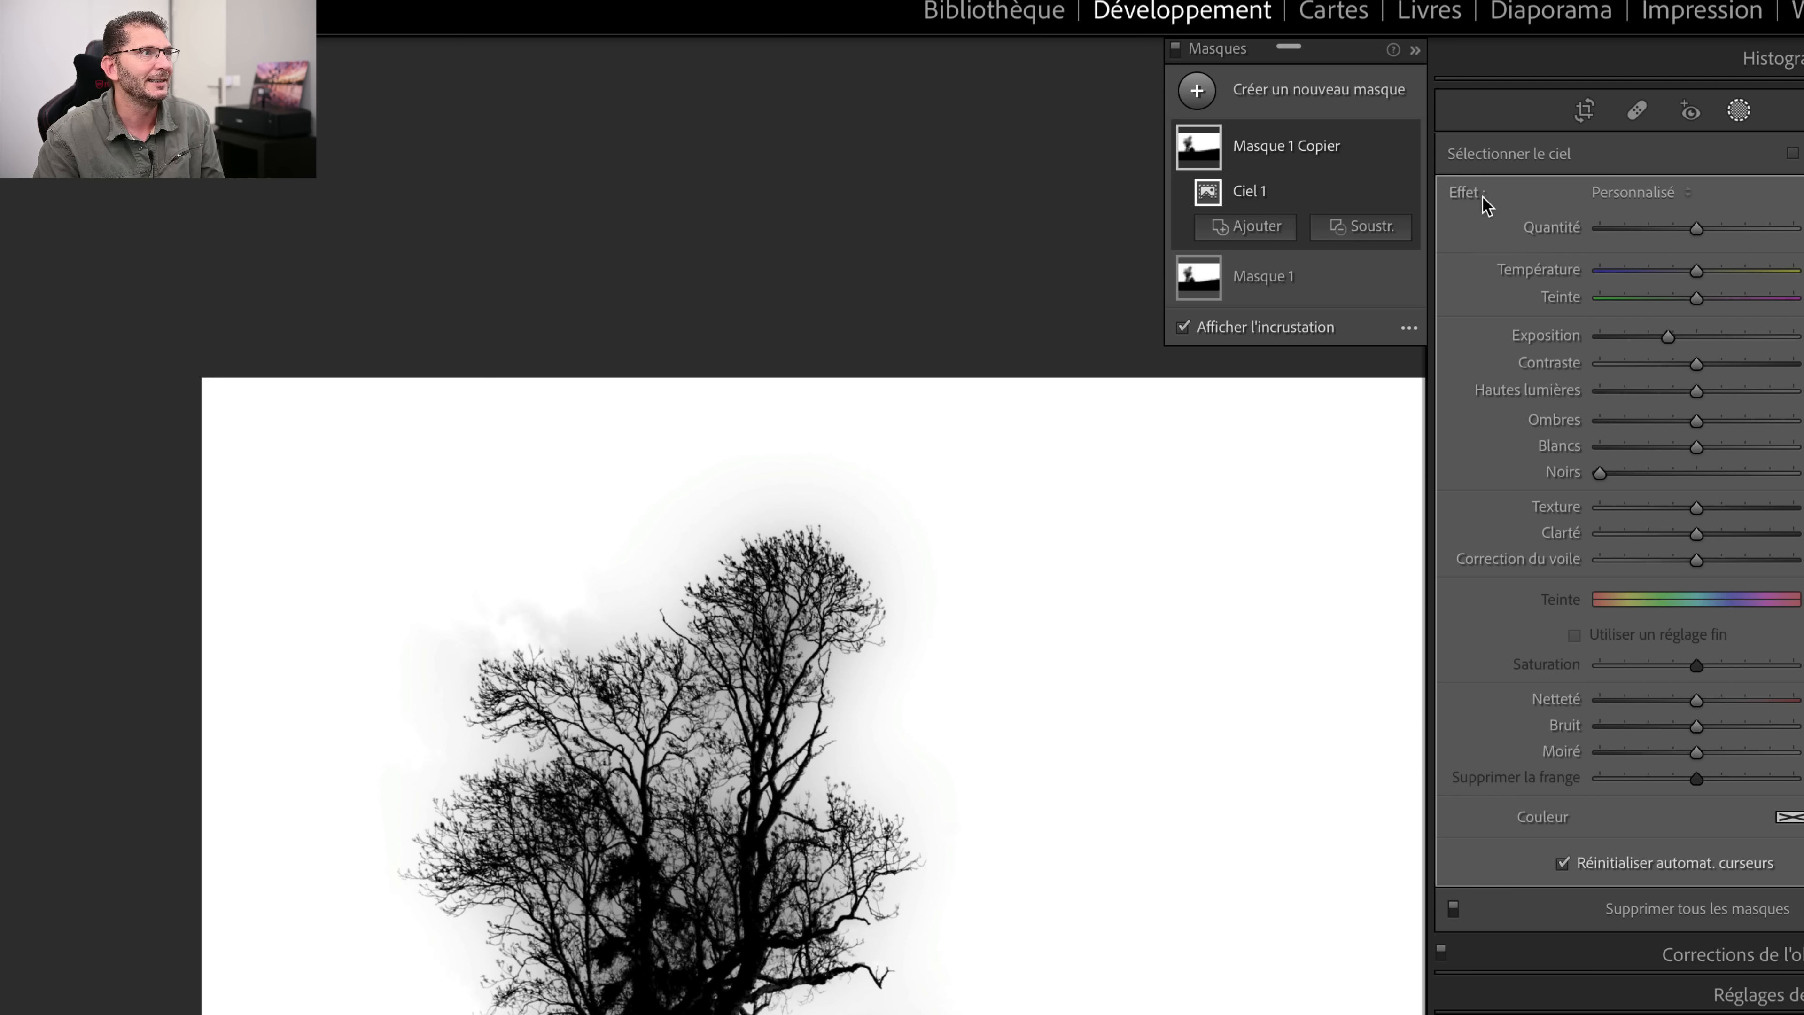
pyautogui.doubleClick(1467, 194)
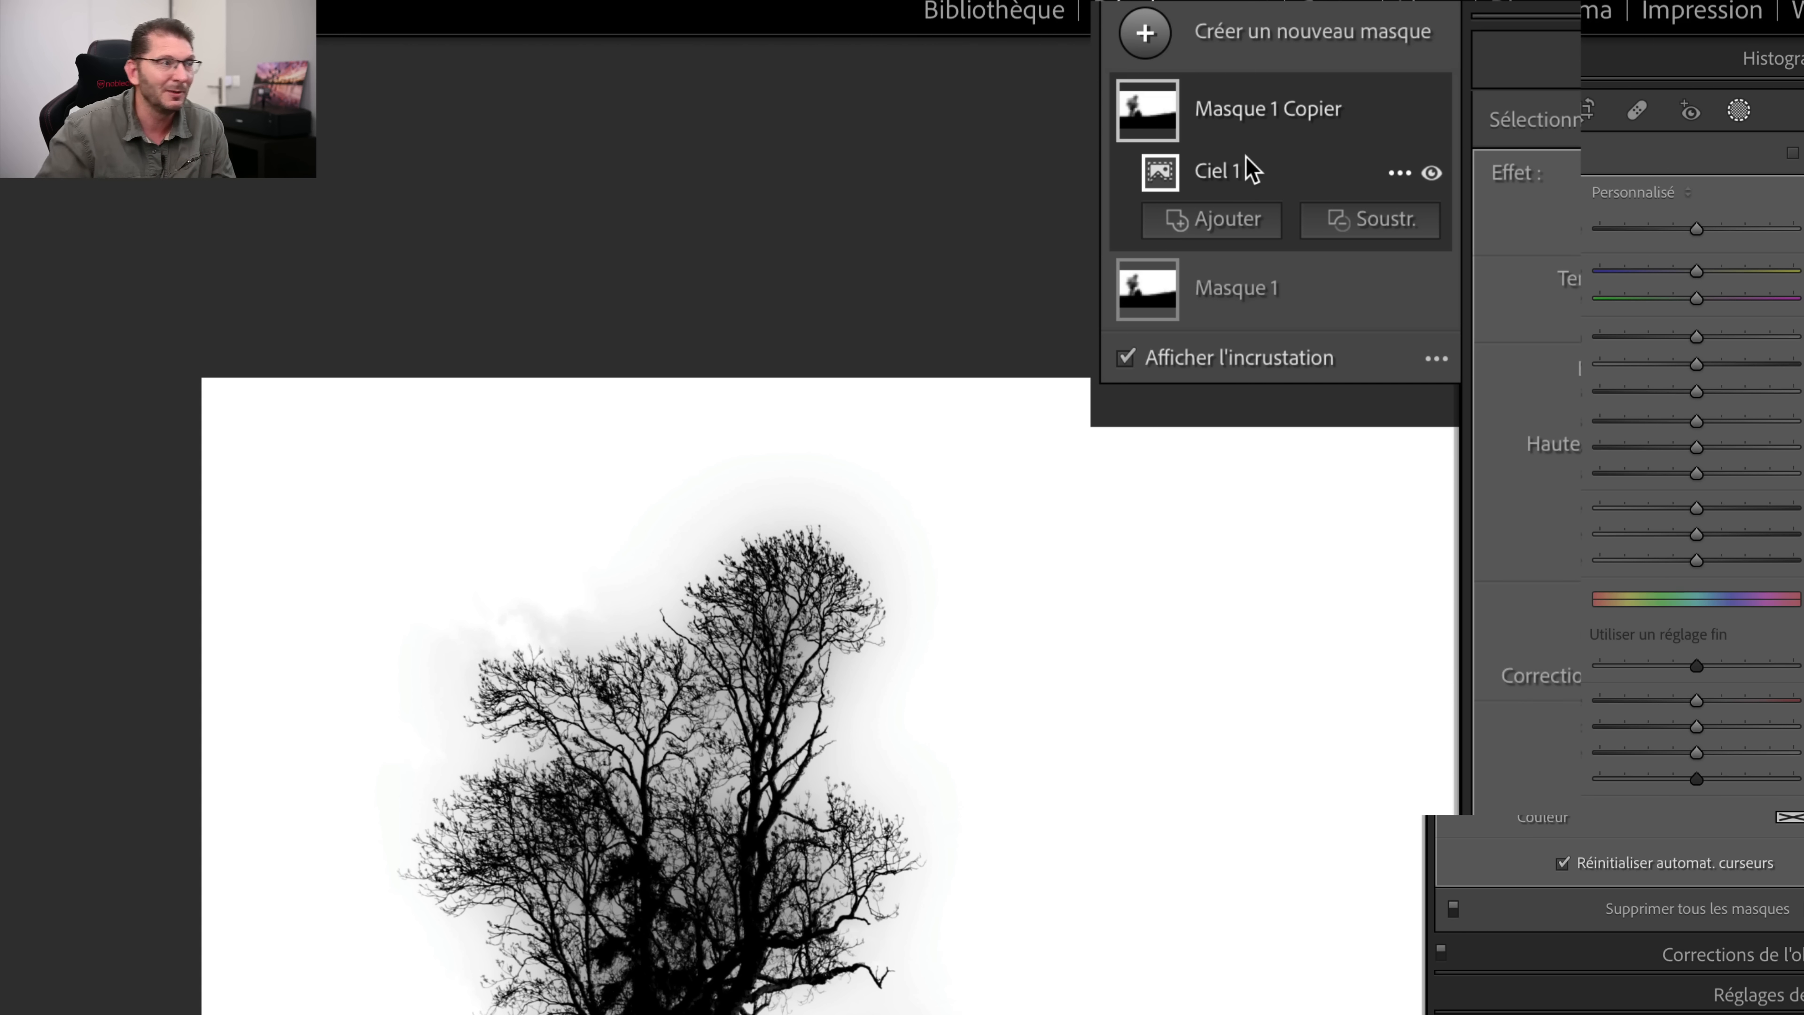
# Step: Subtract a new sky selection from the duplicated mask to isolate the halo around the tree, and hide the overlay
pyautogui.click(1365, 226)
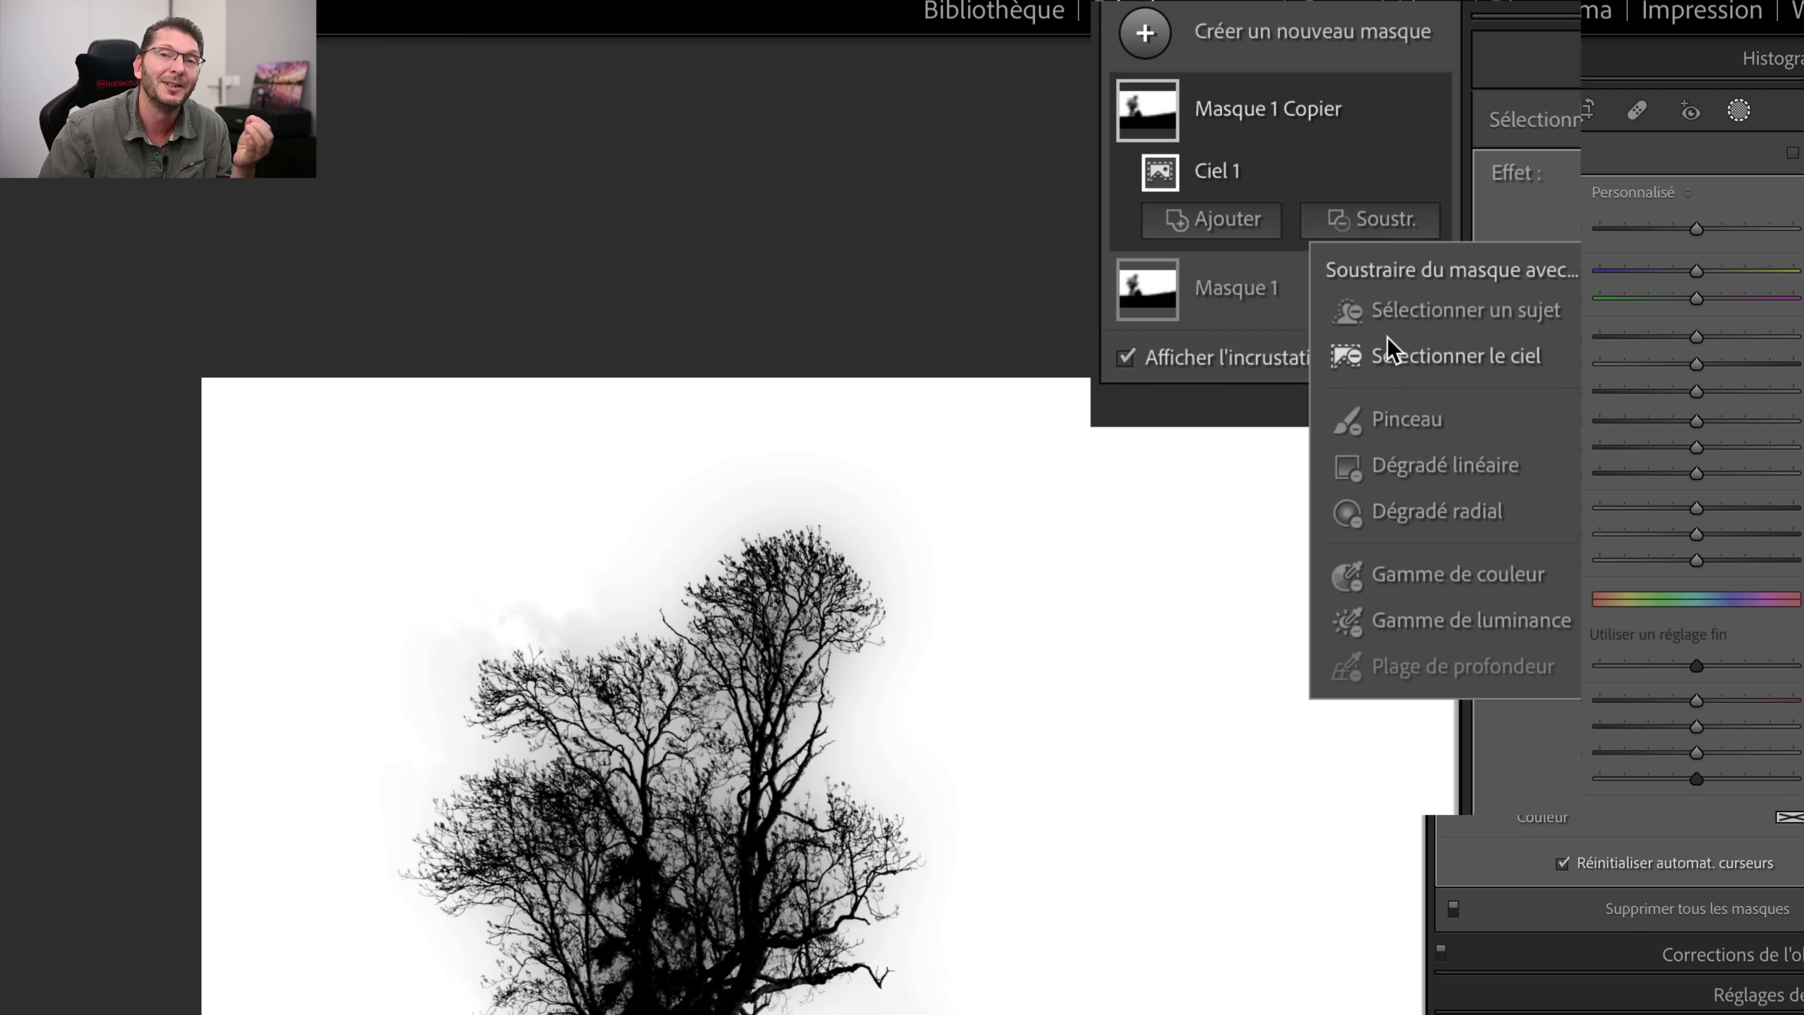
pyautogui.click(1397, 367)
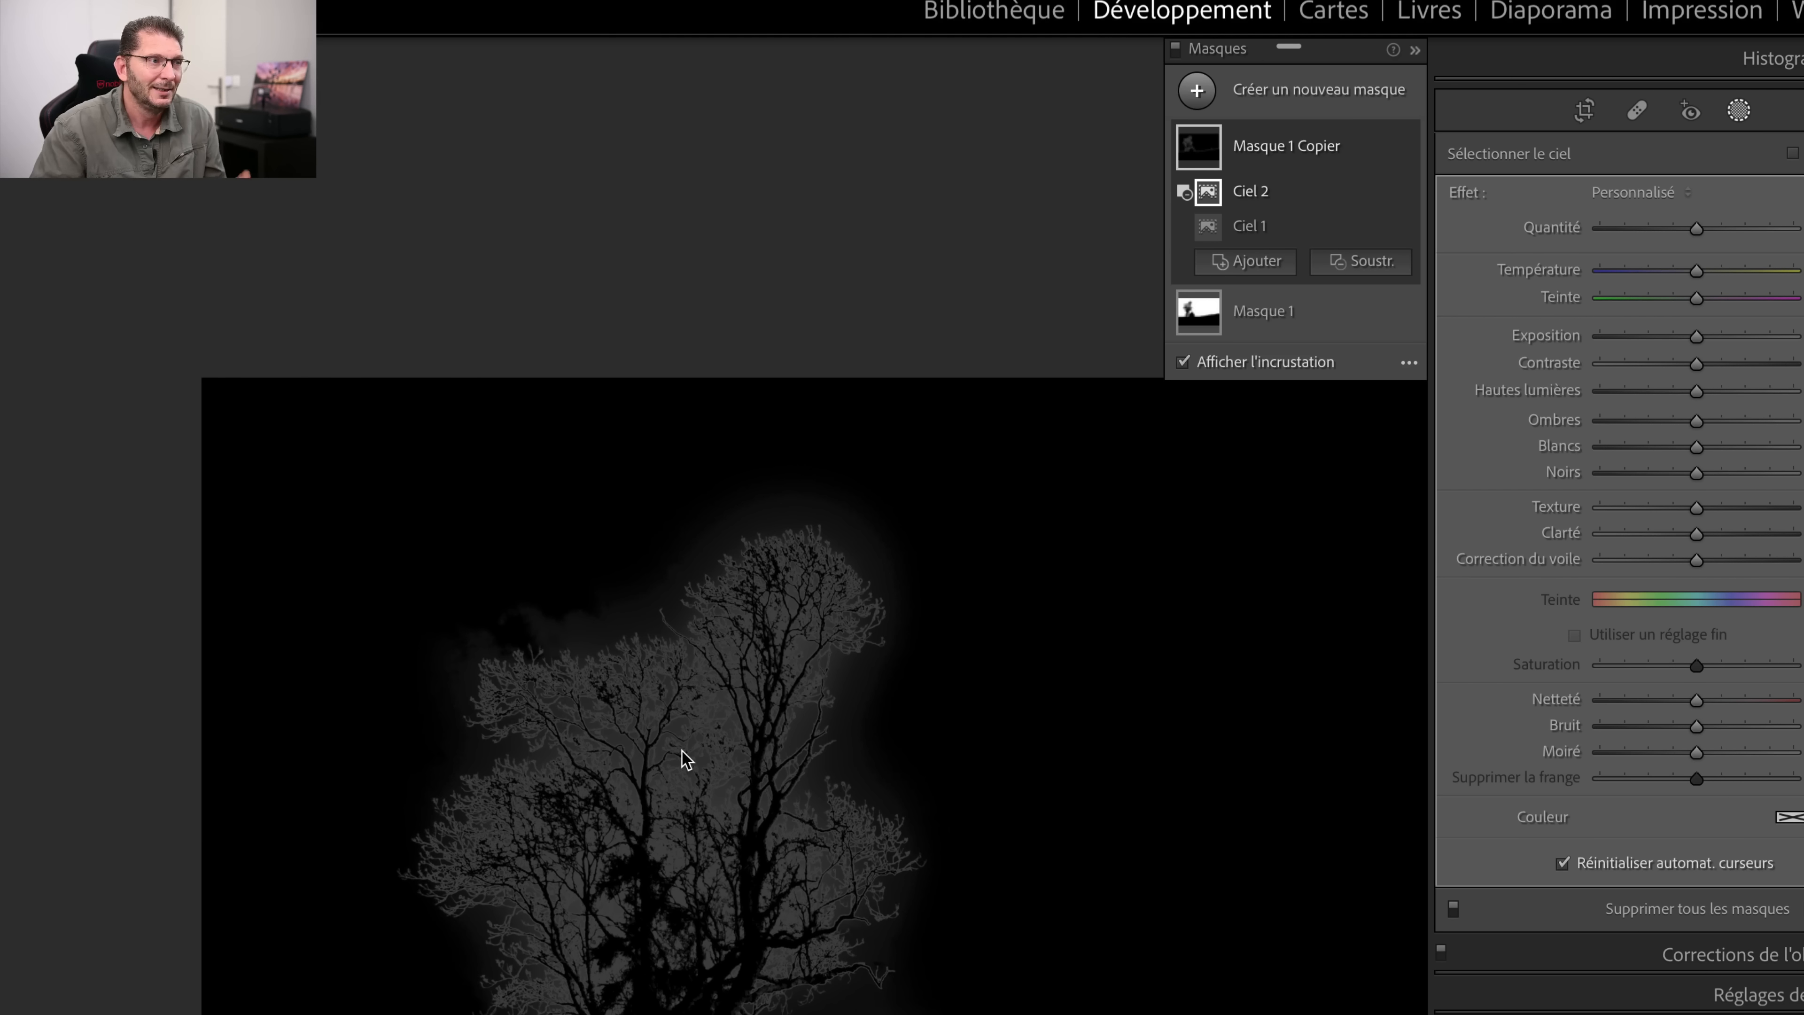
pyautogui.press('o')
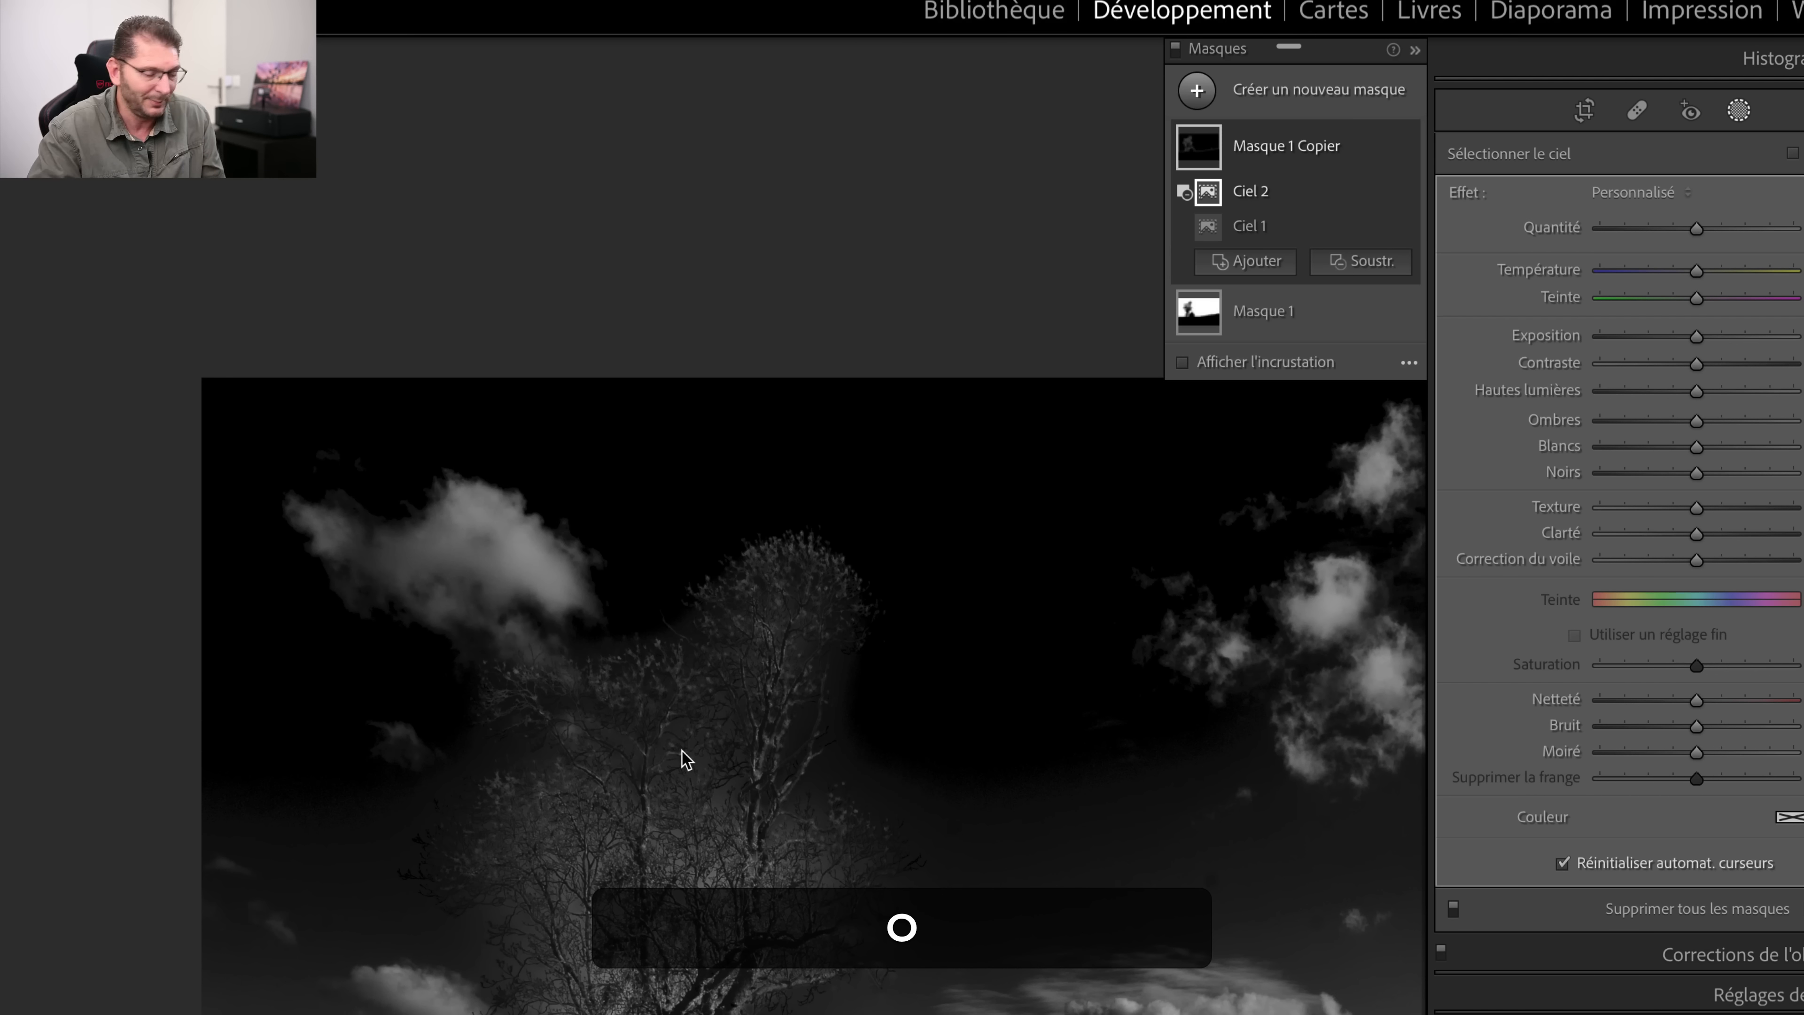
# Step: Return the photo to colour and lower the duplicated mask's Exposition to darken the halo around the tree
pyautogui.press('v')
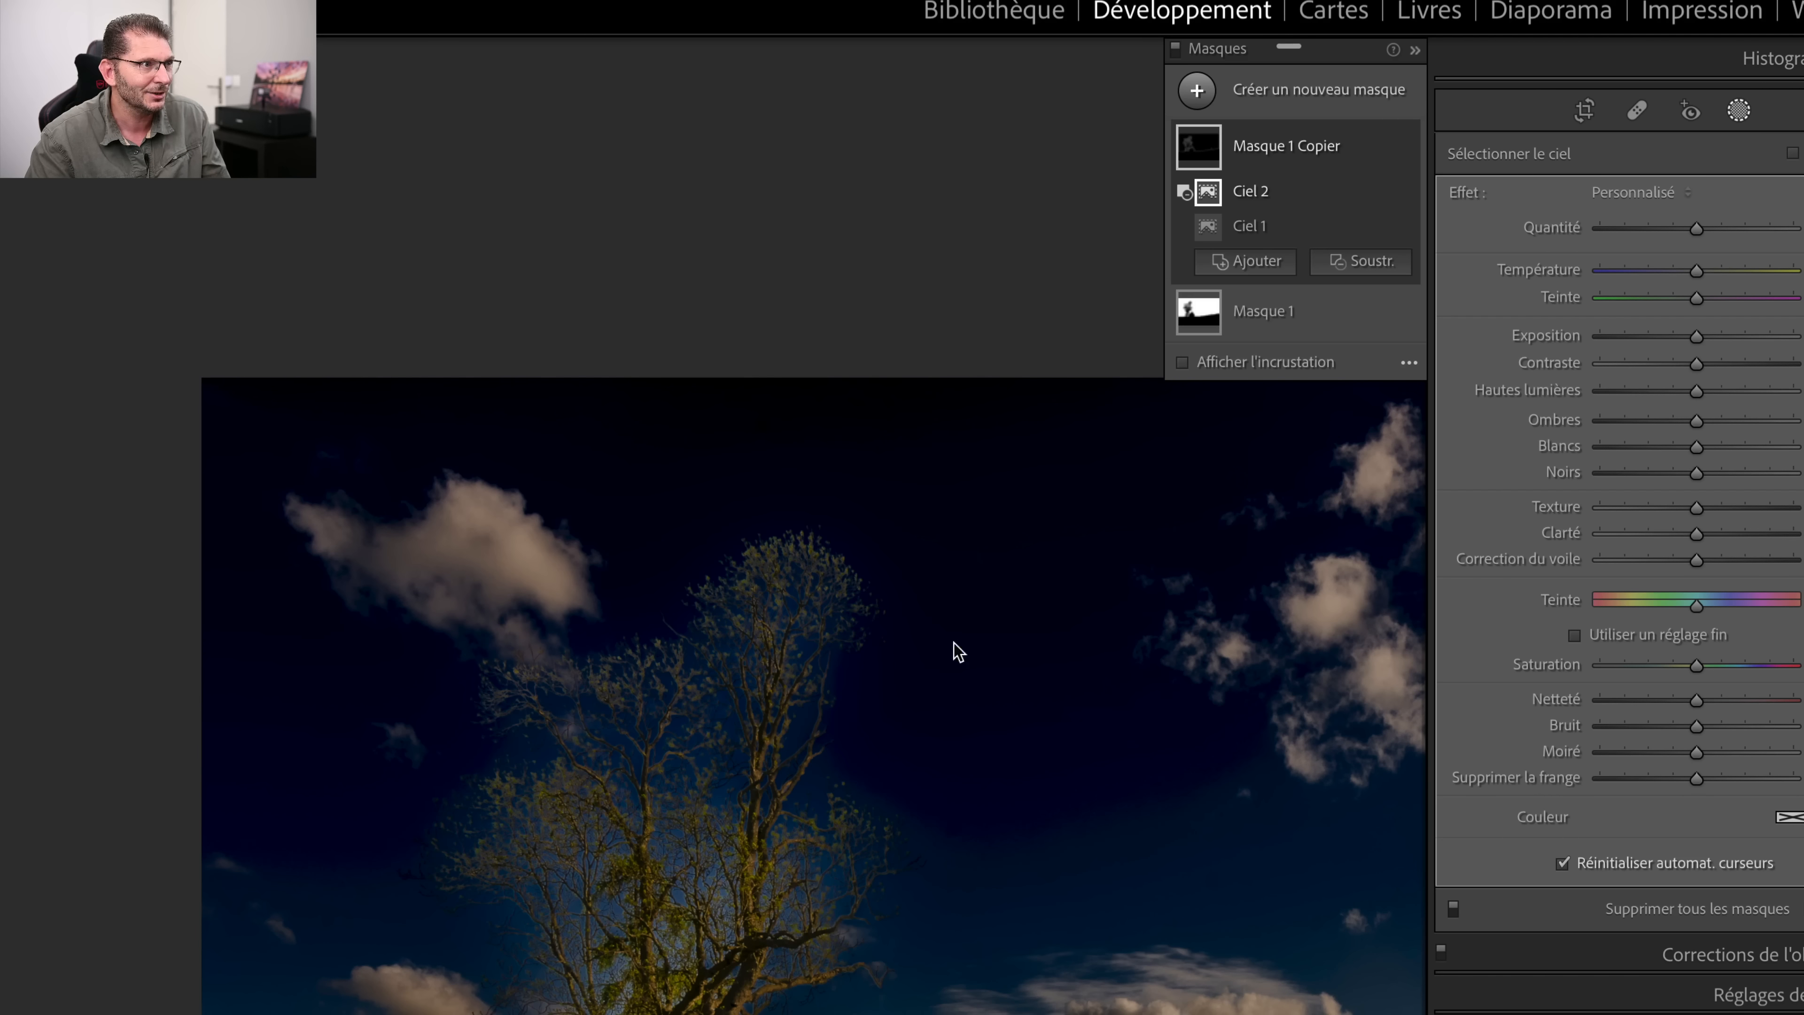
pyautogui.moveTo(1695, 337); pyautogui.dragTo(1632, 333)
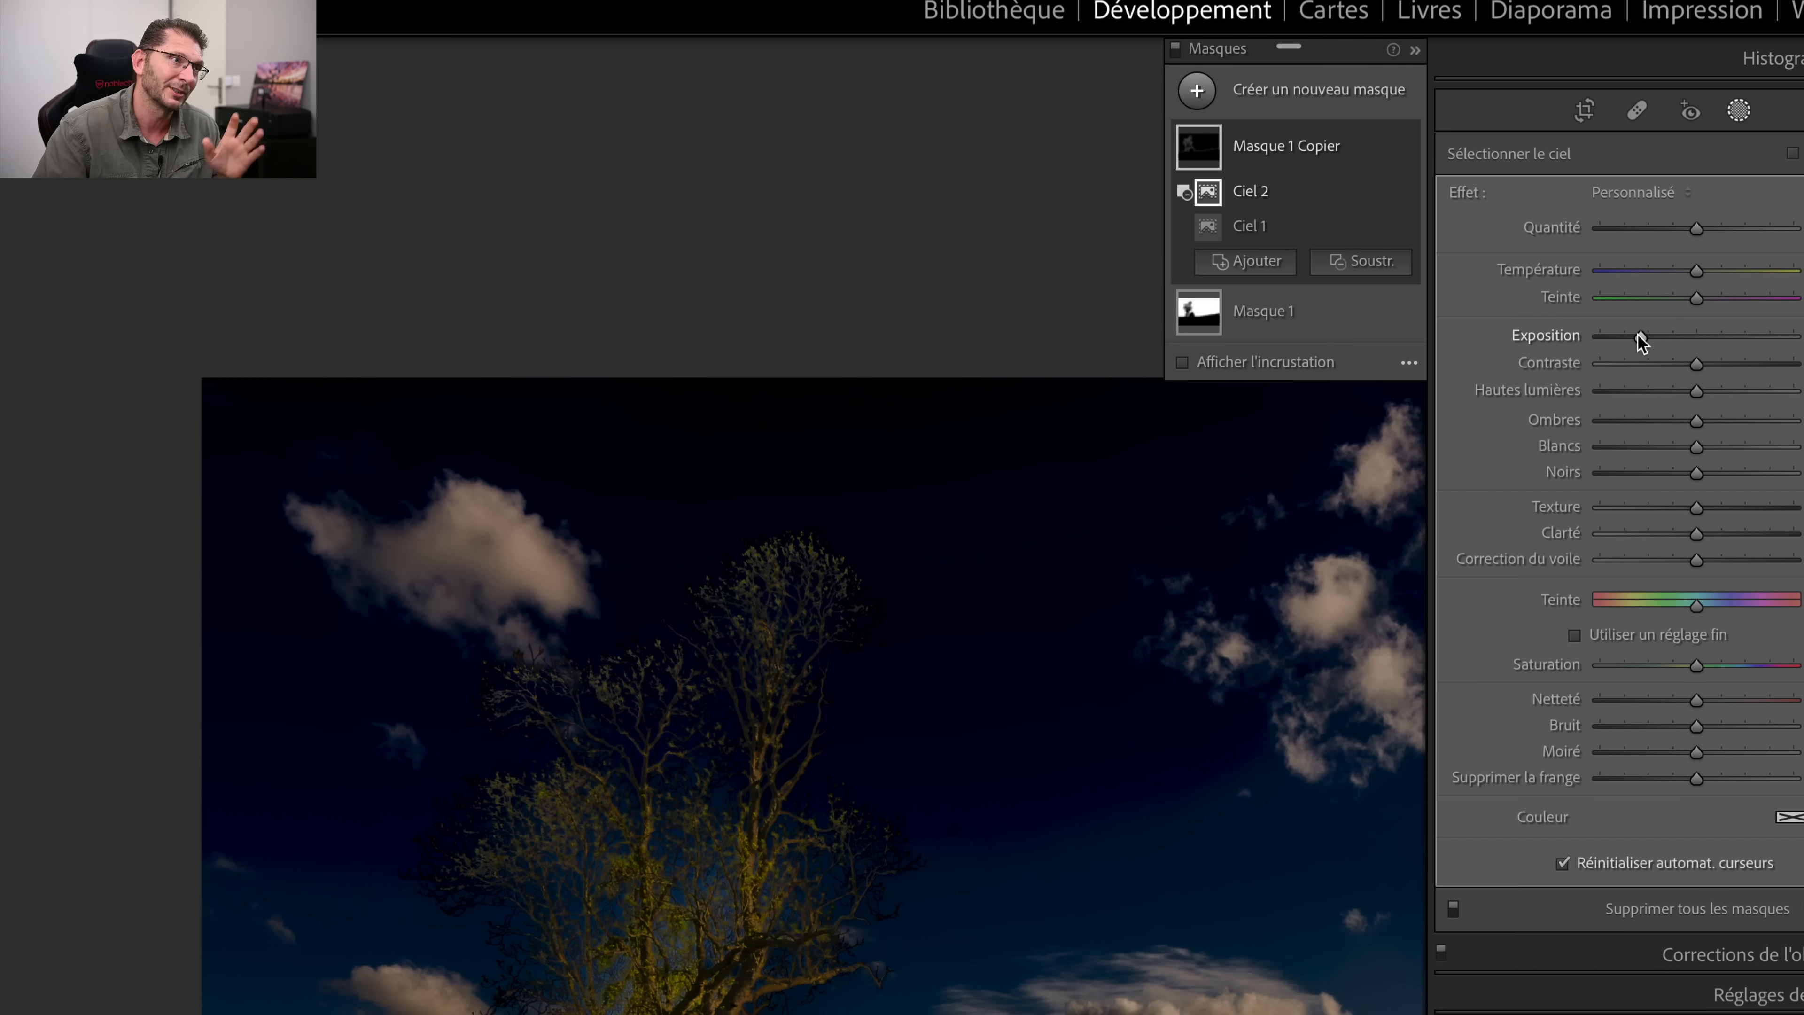
pyautogui.click(1231, 322)
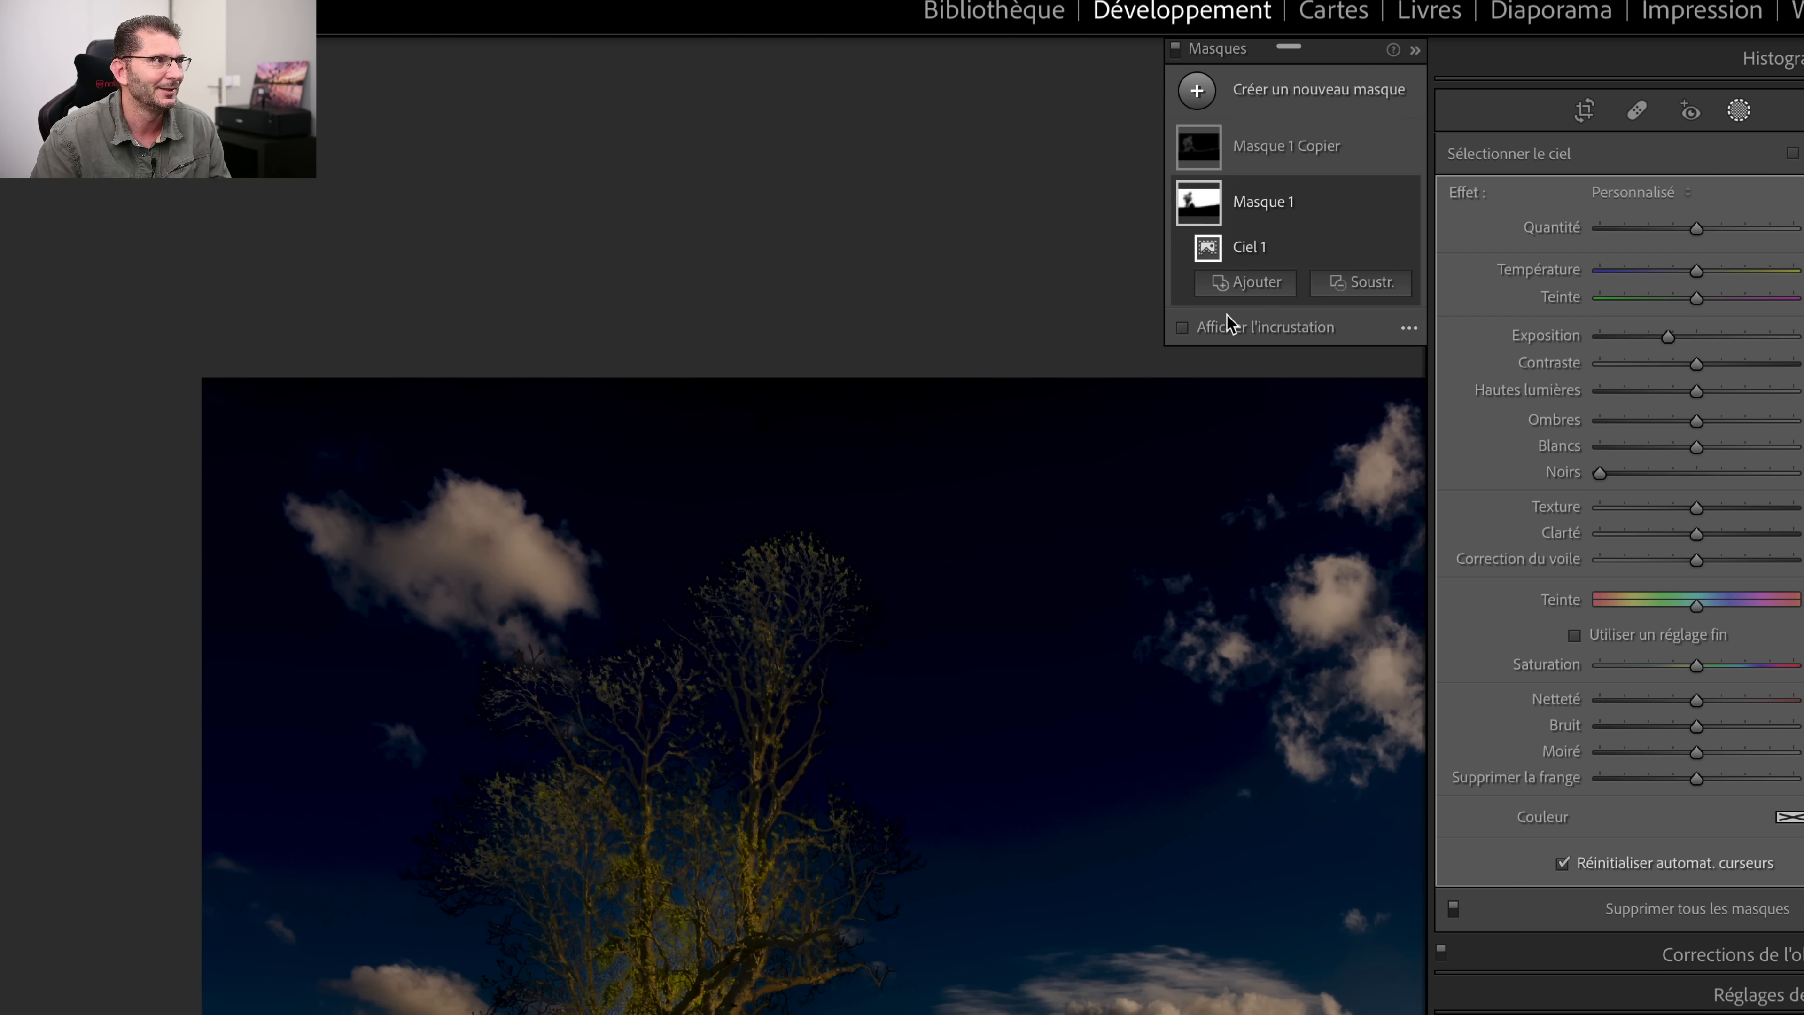
# Step: Reset the Exposition of both the sky mask and its duplicate
pyautogui.doubleClick(1546, 335)
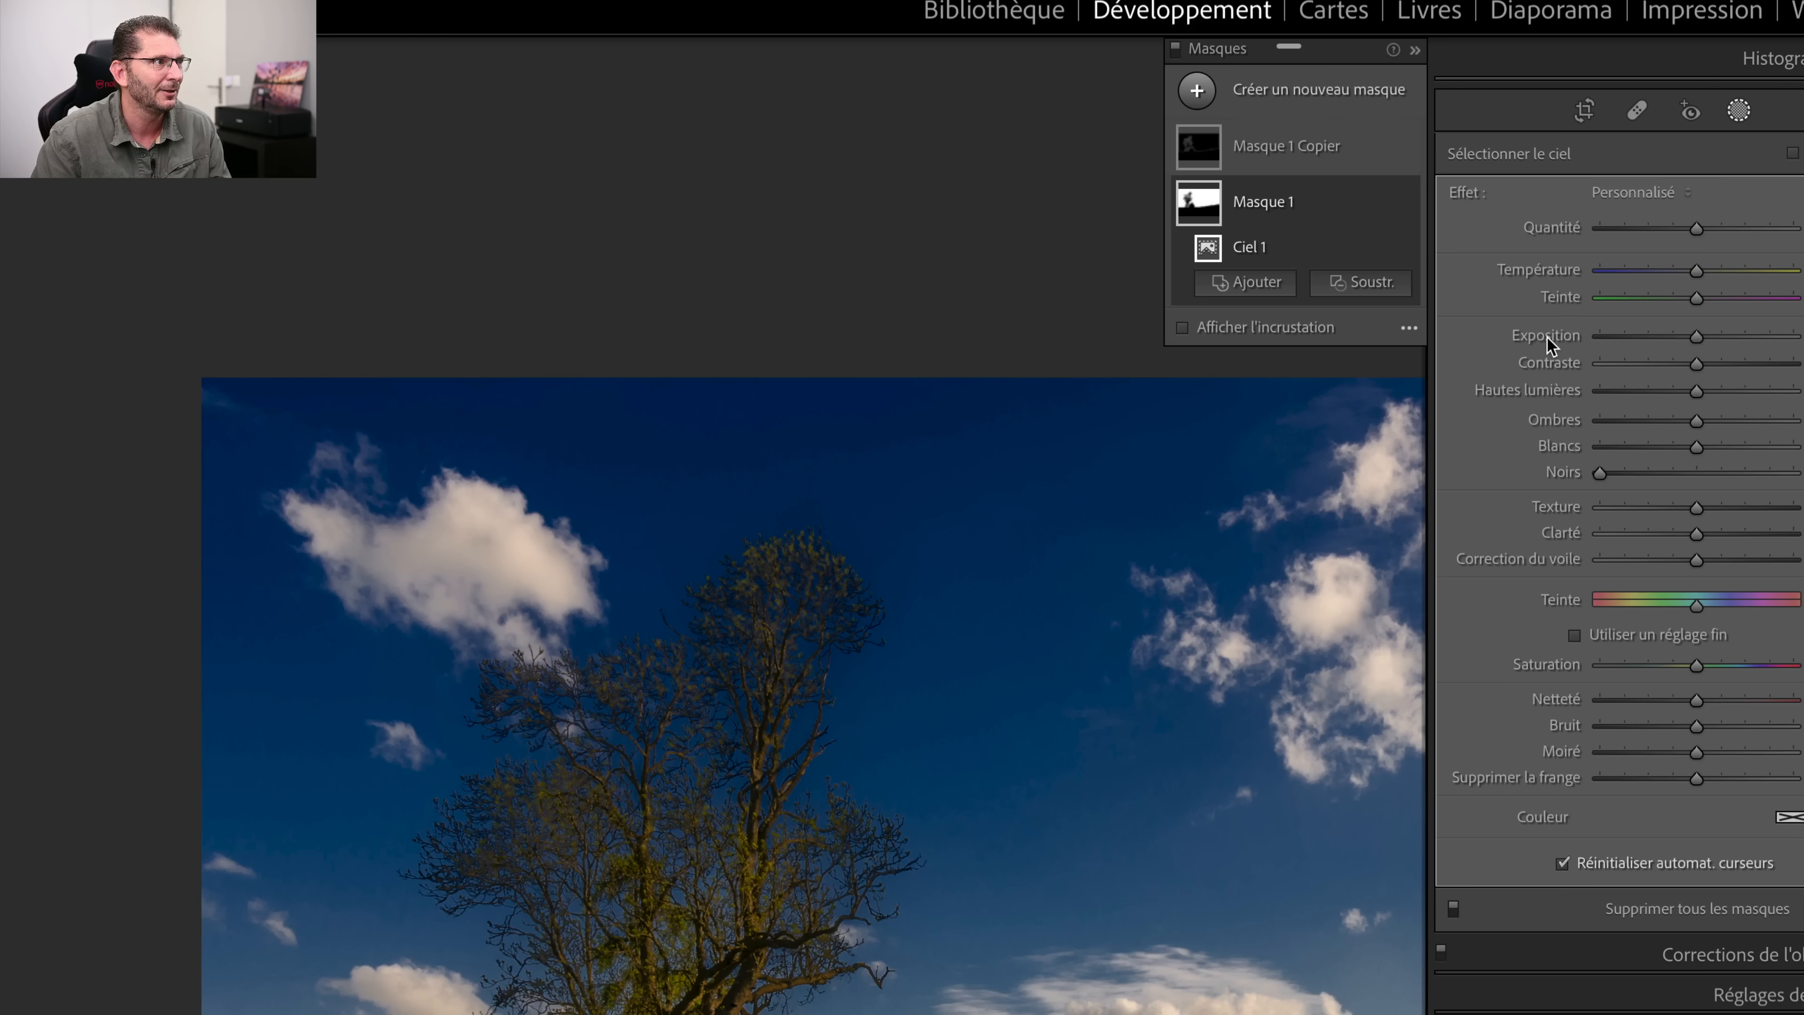
pyautogui.click(1252, 144)
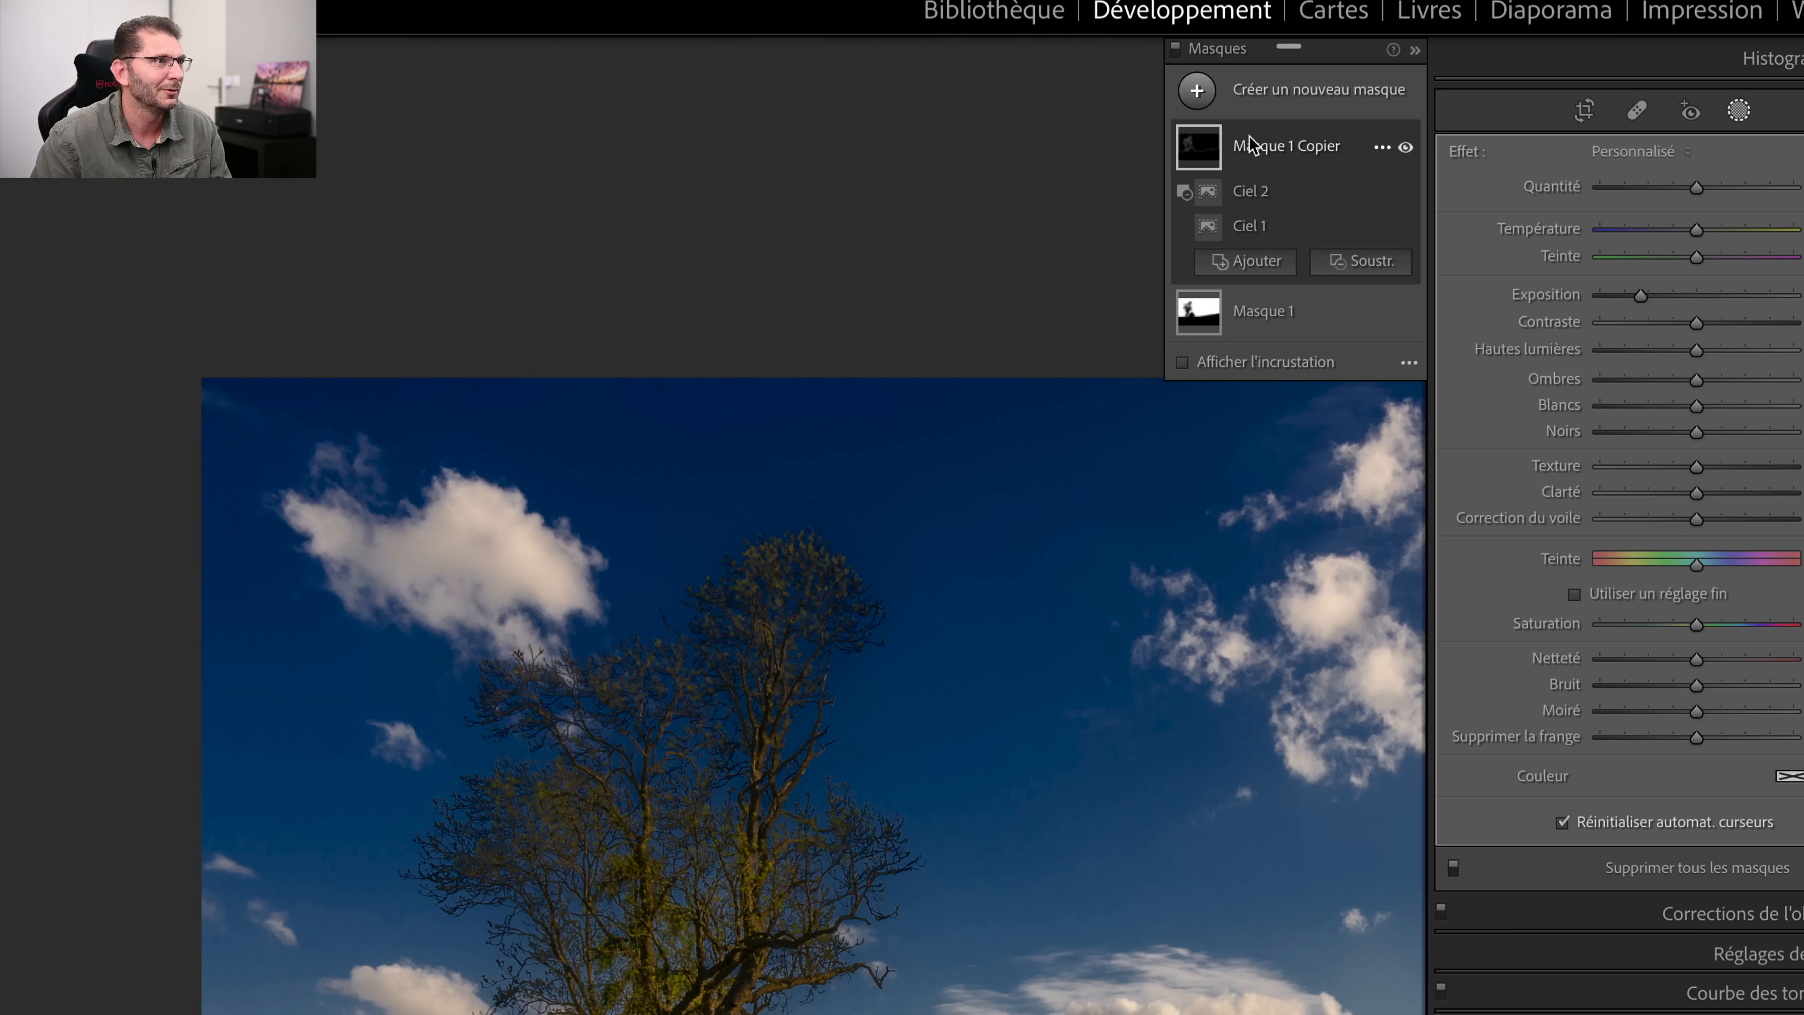
pyautogui.doubleClick(1533, 293)
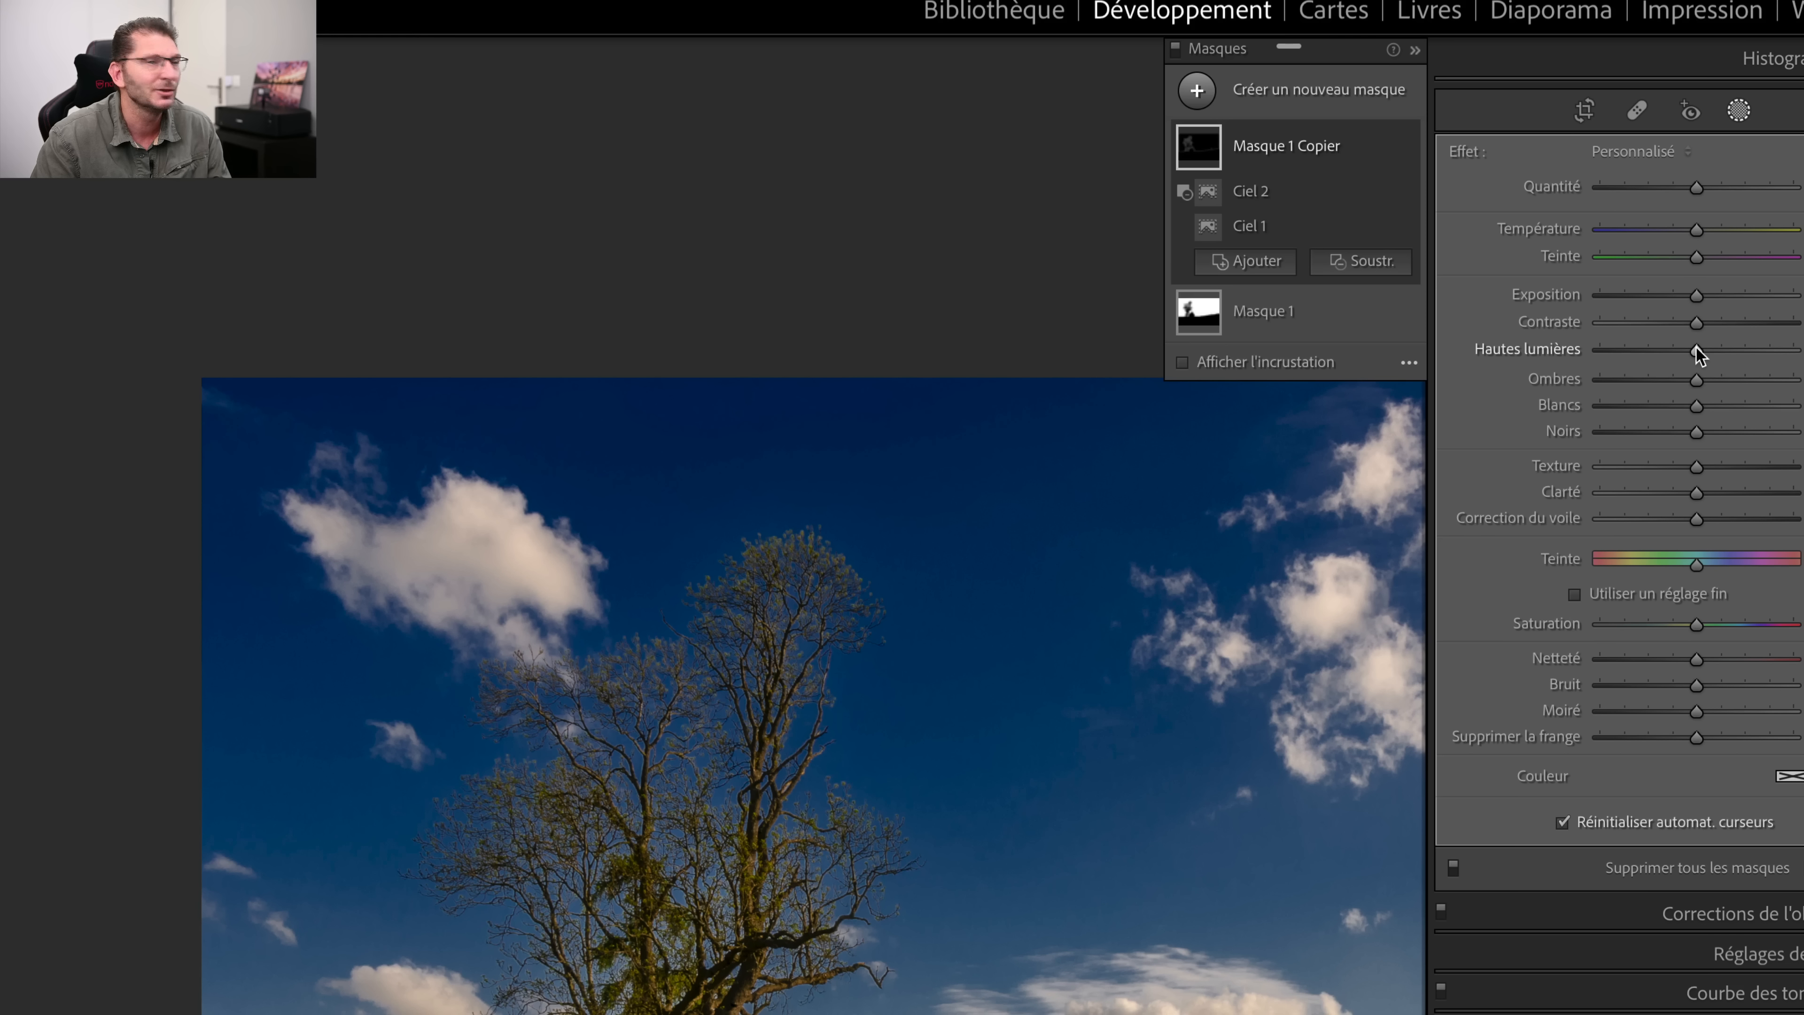
# Step: Set the duplicated mask's Hautes lumières to -100 and Blancs to -96, and slightly lower its Exposition
pyautogui.moveTo(1697, 353); pyautogui.dragTo(1526, 356)
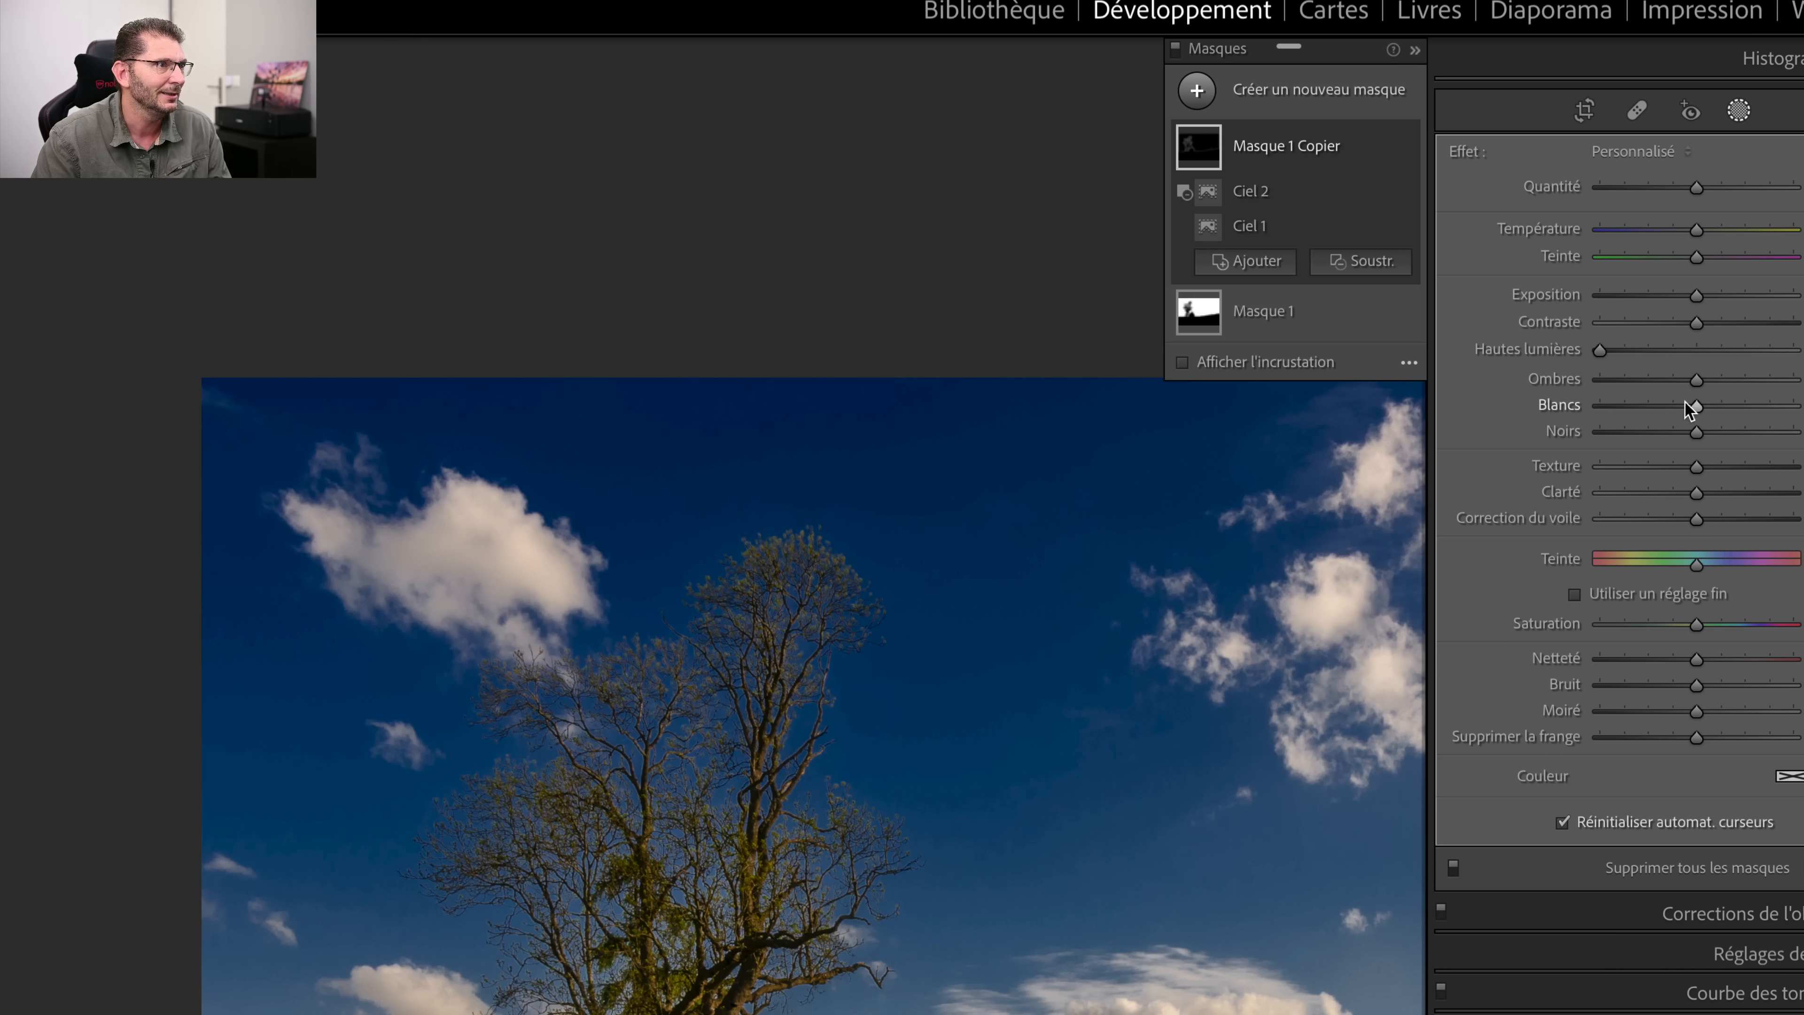
pyautogui.moveTo(1698, 407); pyautogui.dragTo(1604, 403)
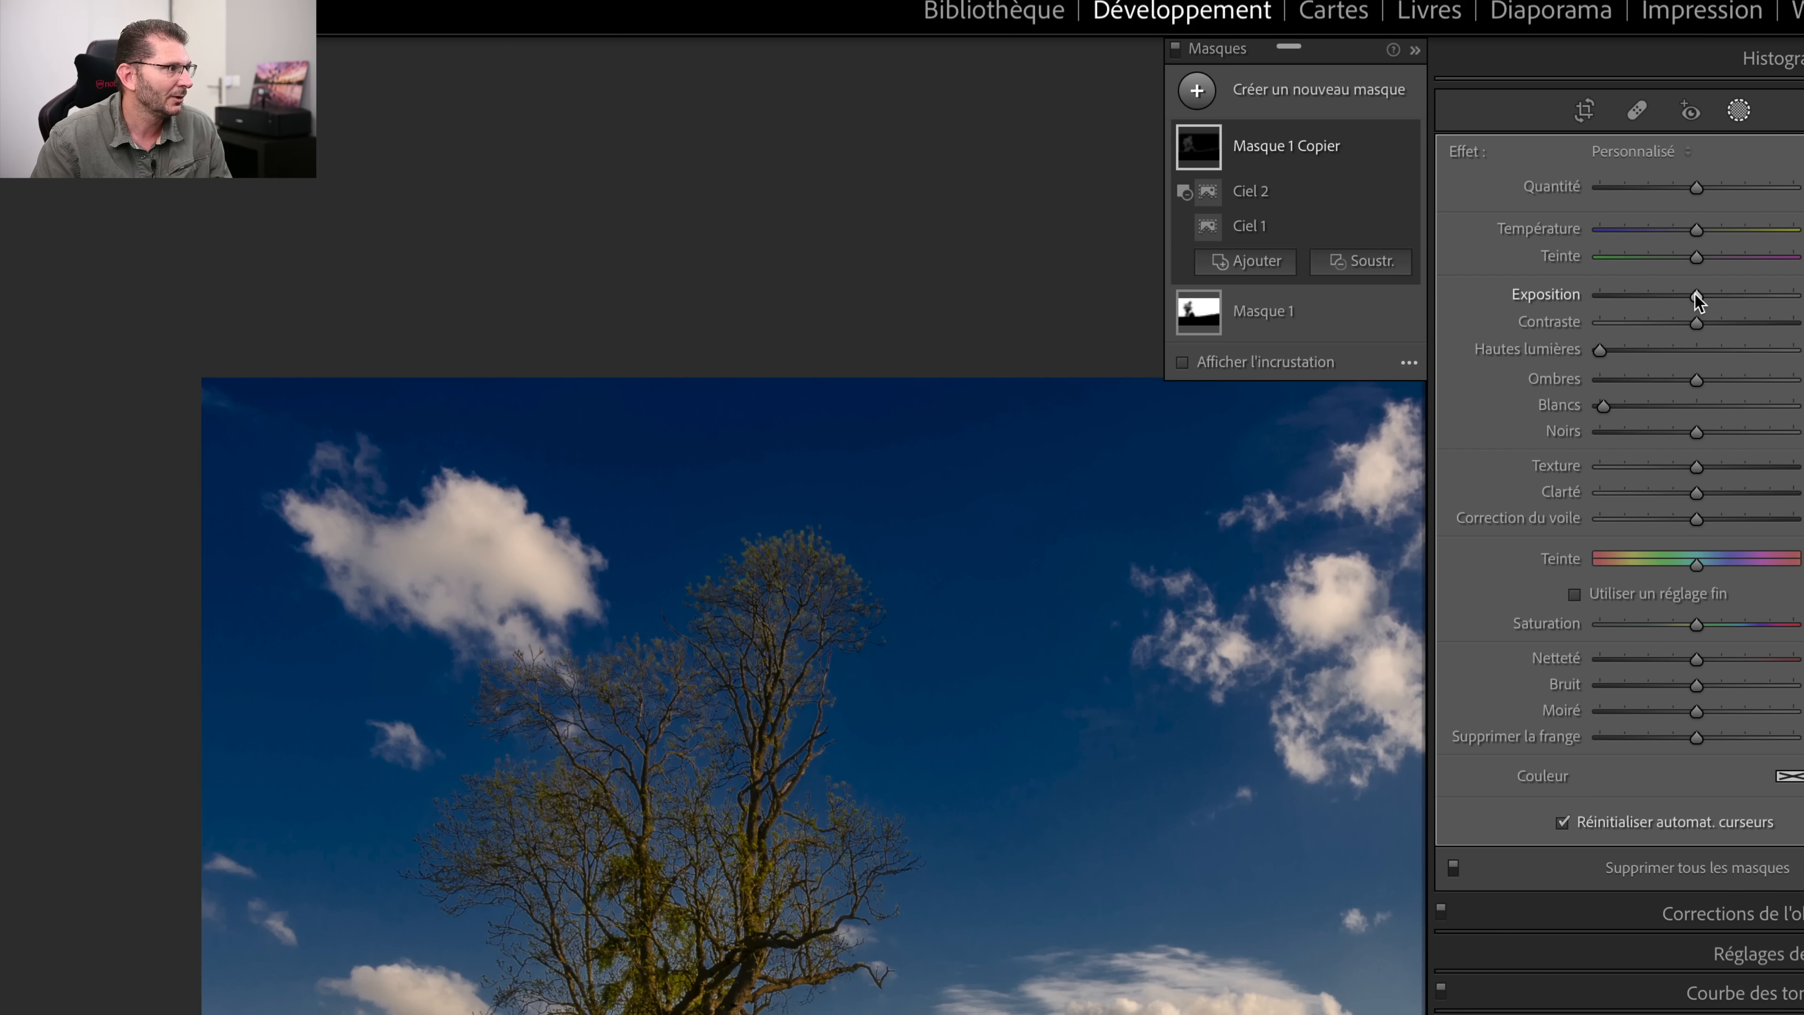
pyautogui.moveTo(1696, 302); pyautogui.dragTo(1678, 292)
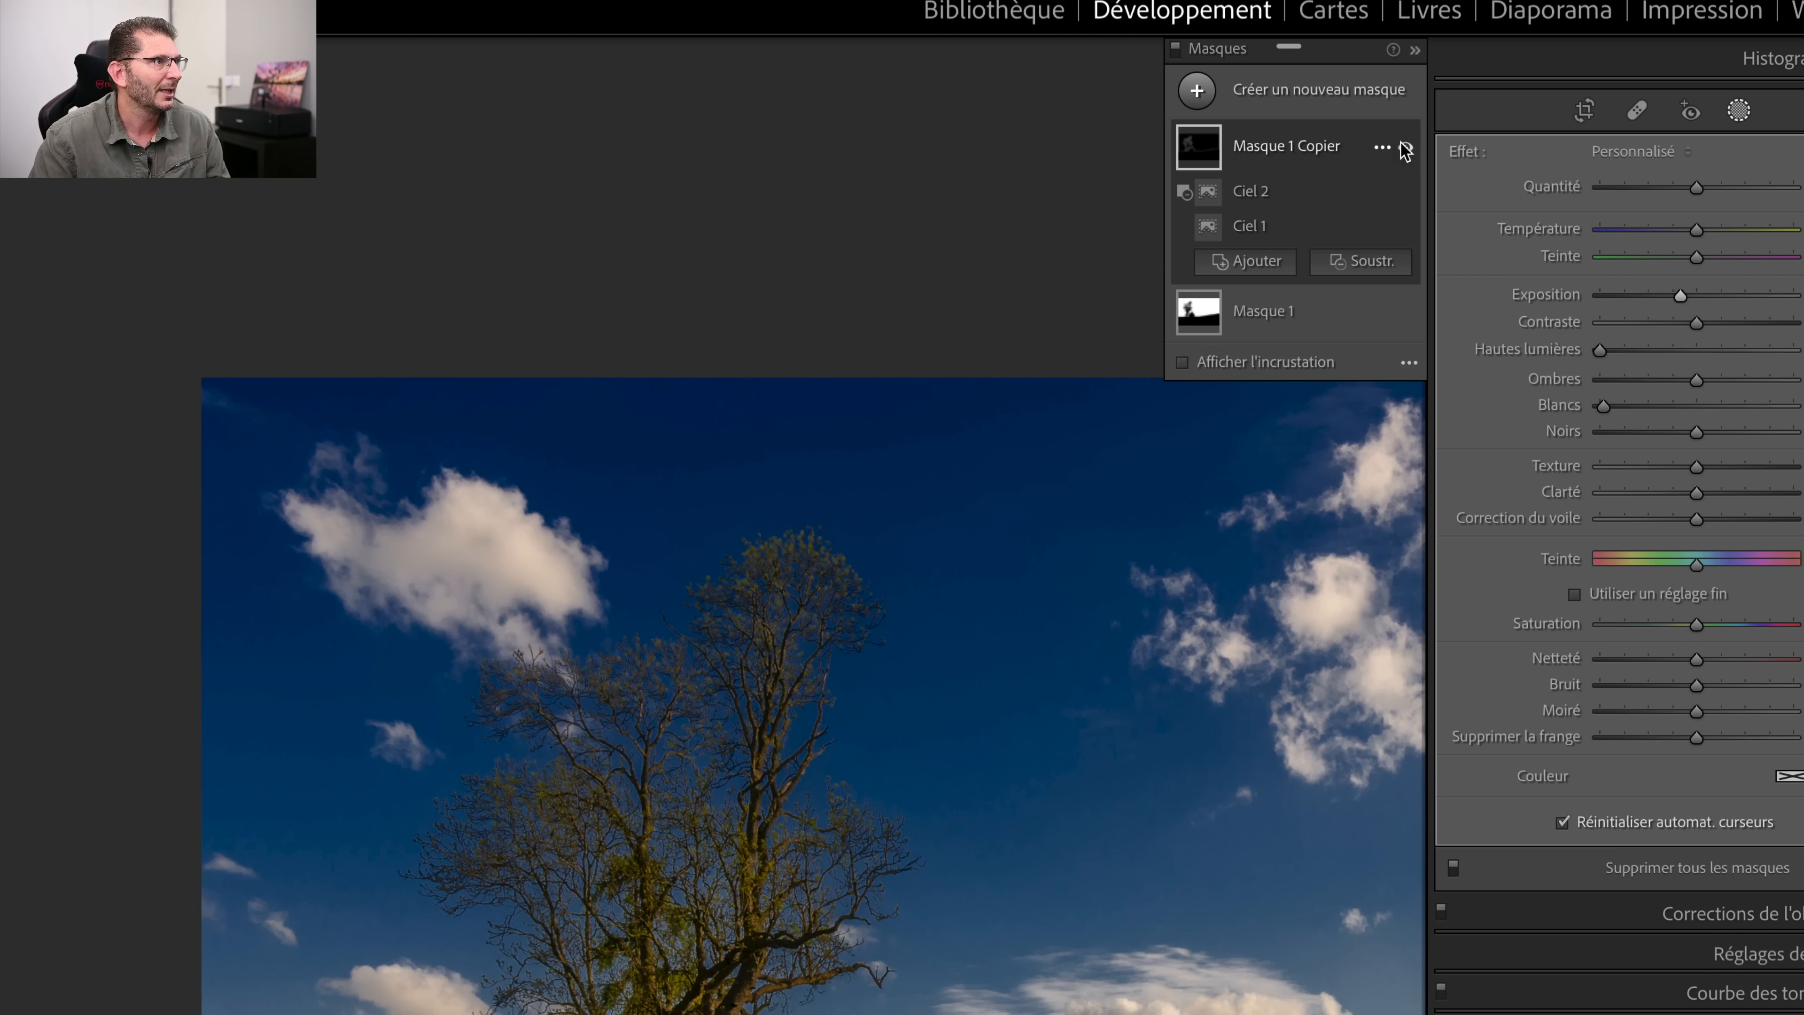
# Step: Compare the halo around the tree with and without the duplicated mask's effect, and collapse the mask's components
pyautogui.click(1405, 148)
pyautogui.click(1405, 148)
pyautogui.click(1405, 148)
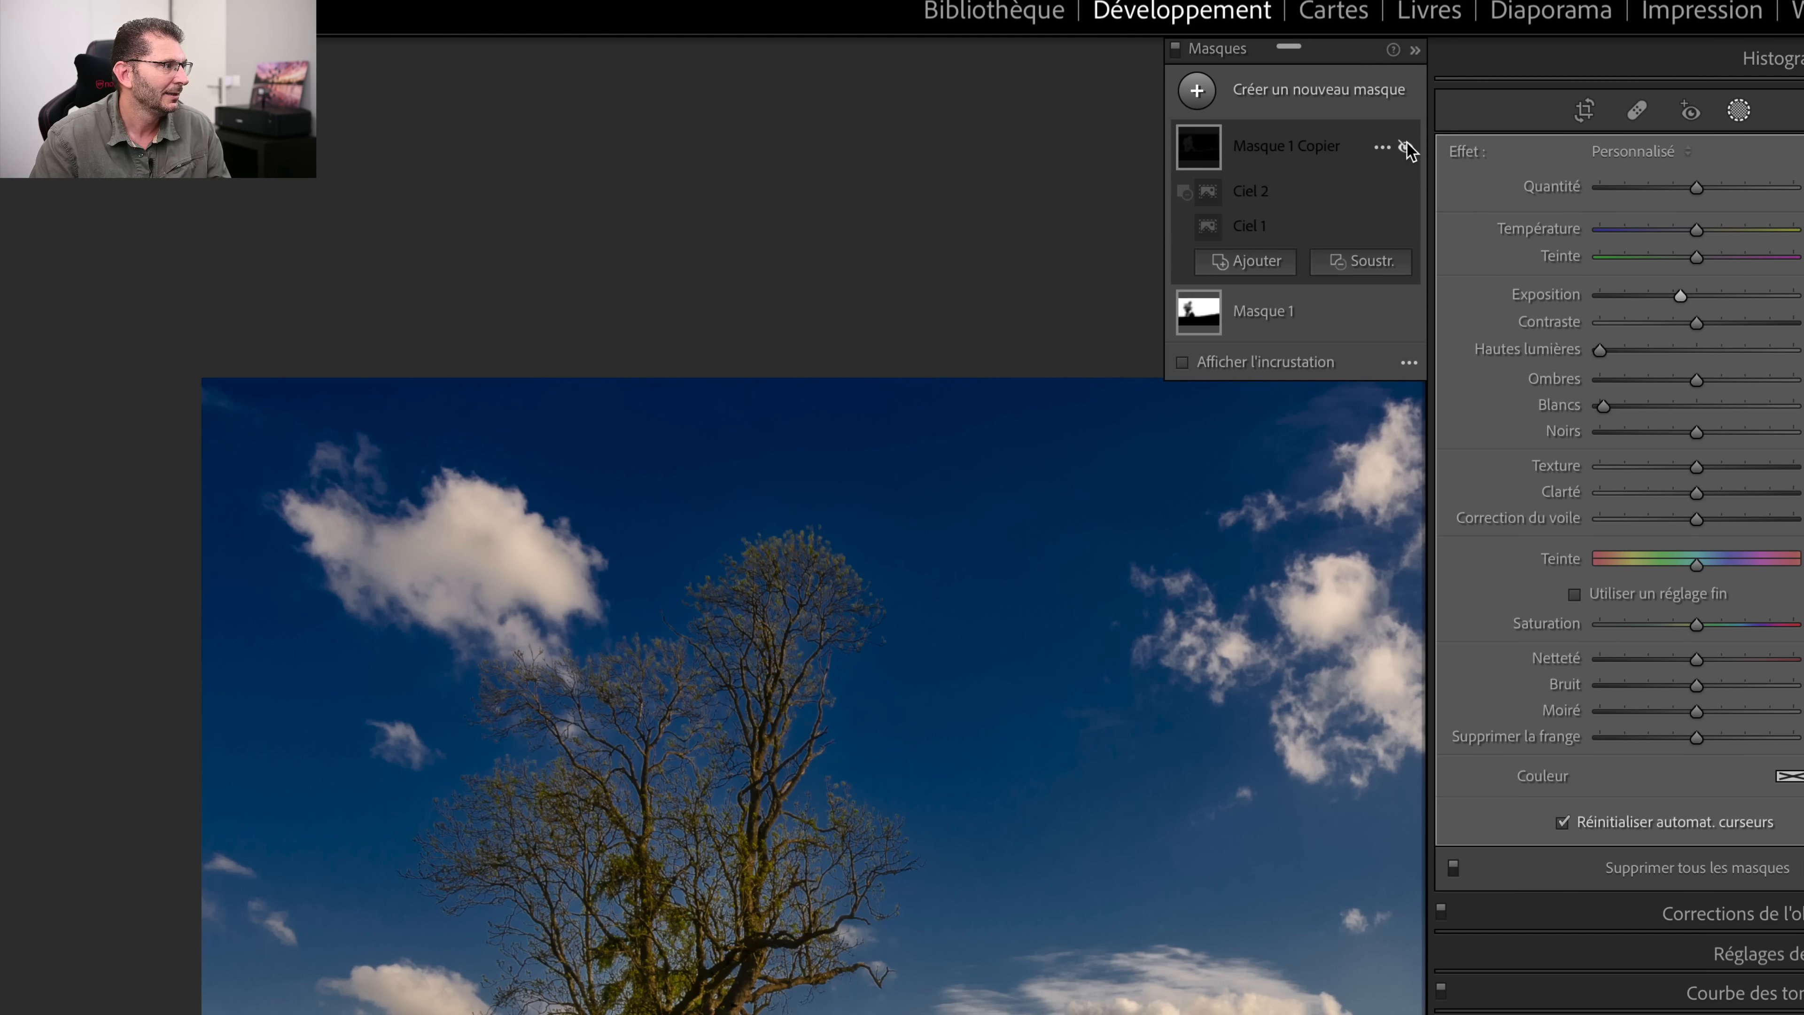
pyautogui.click(1405, 148)
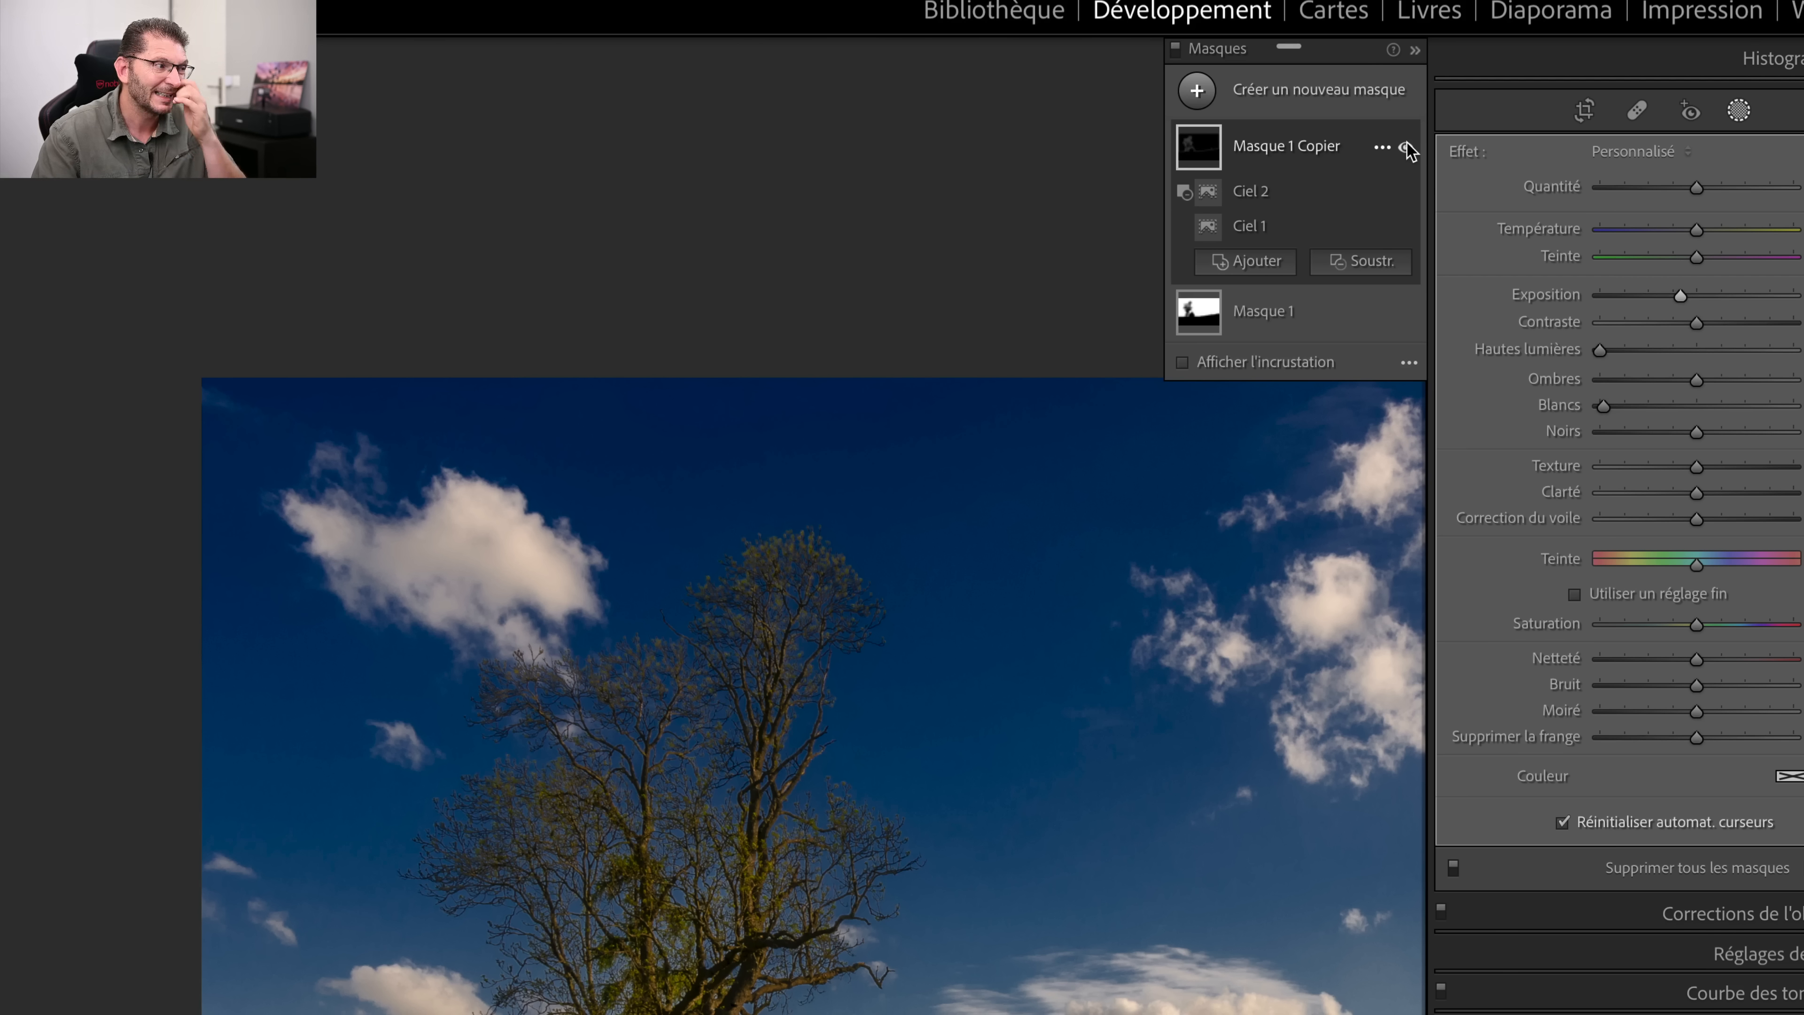
pyautogui.click(1278, 157)
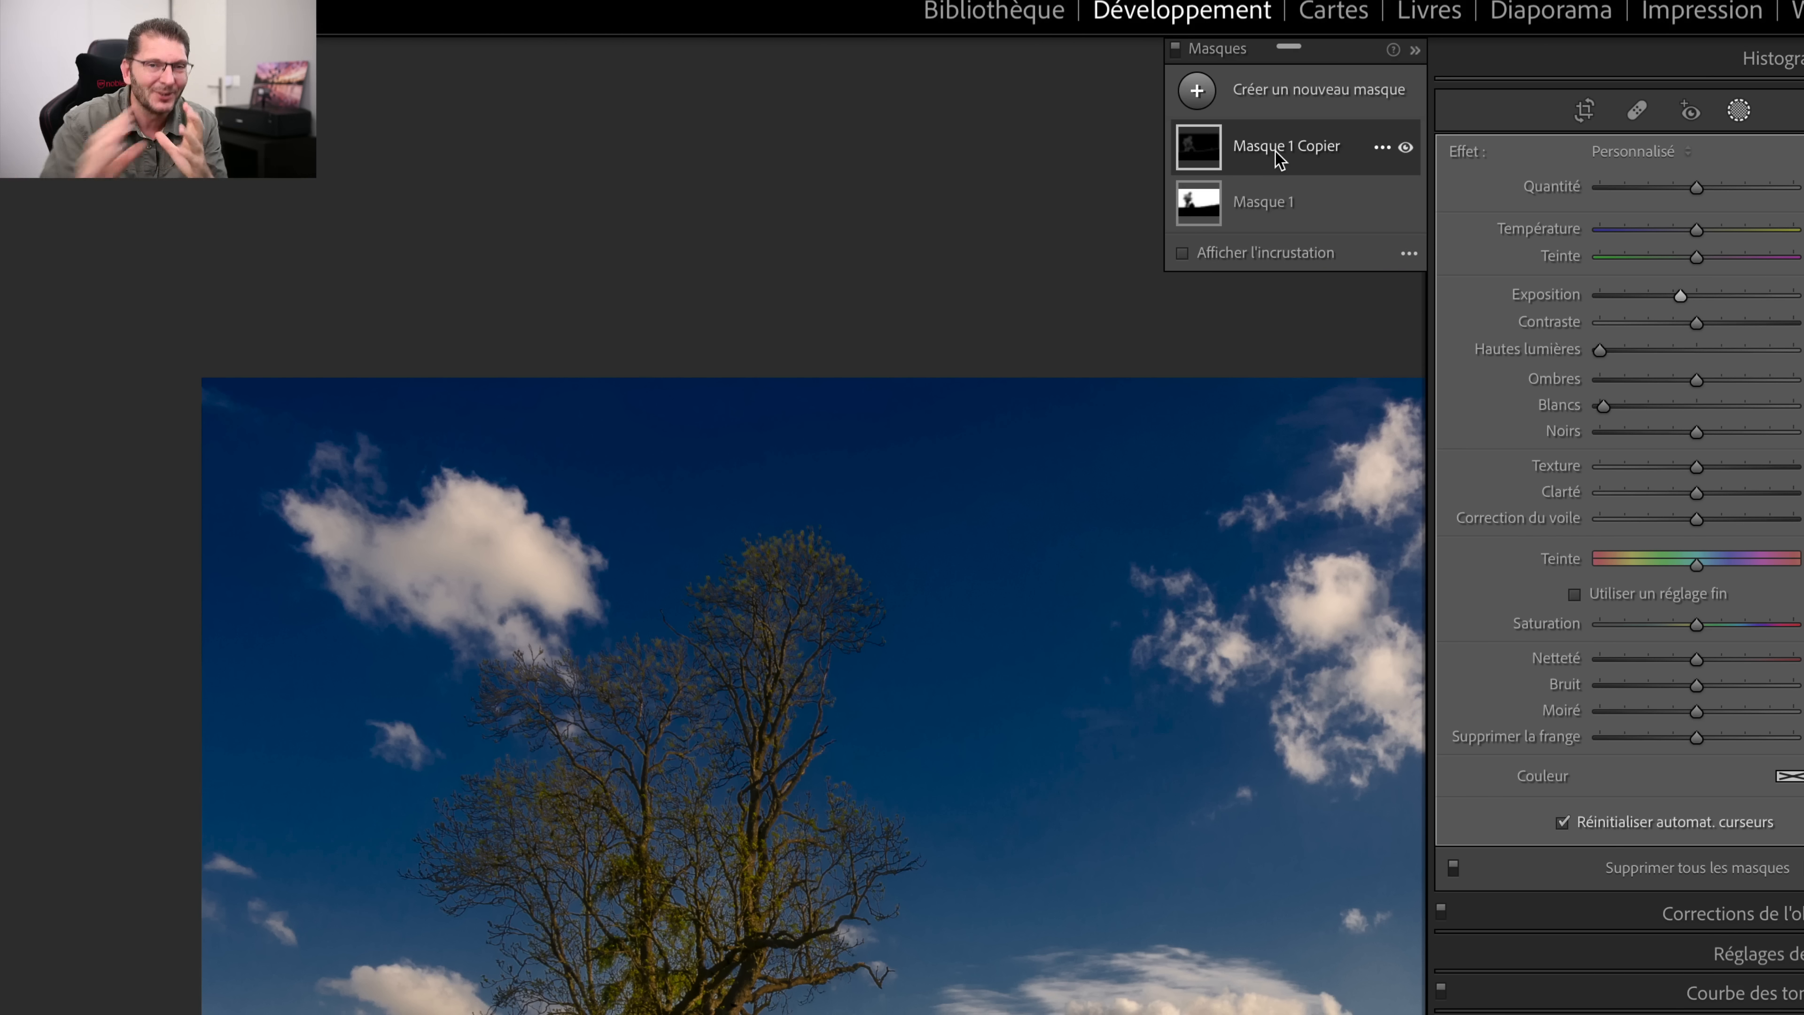
# Step: Duplicate the Ciel 1 component inside the duplicated mask with its overlay shown, and reset the mask's Exposition
pyautogui.press('o')
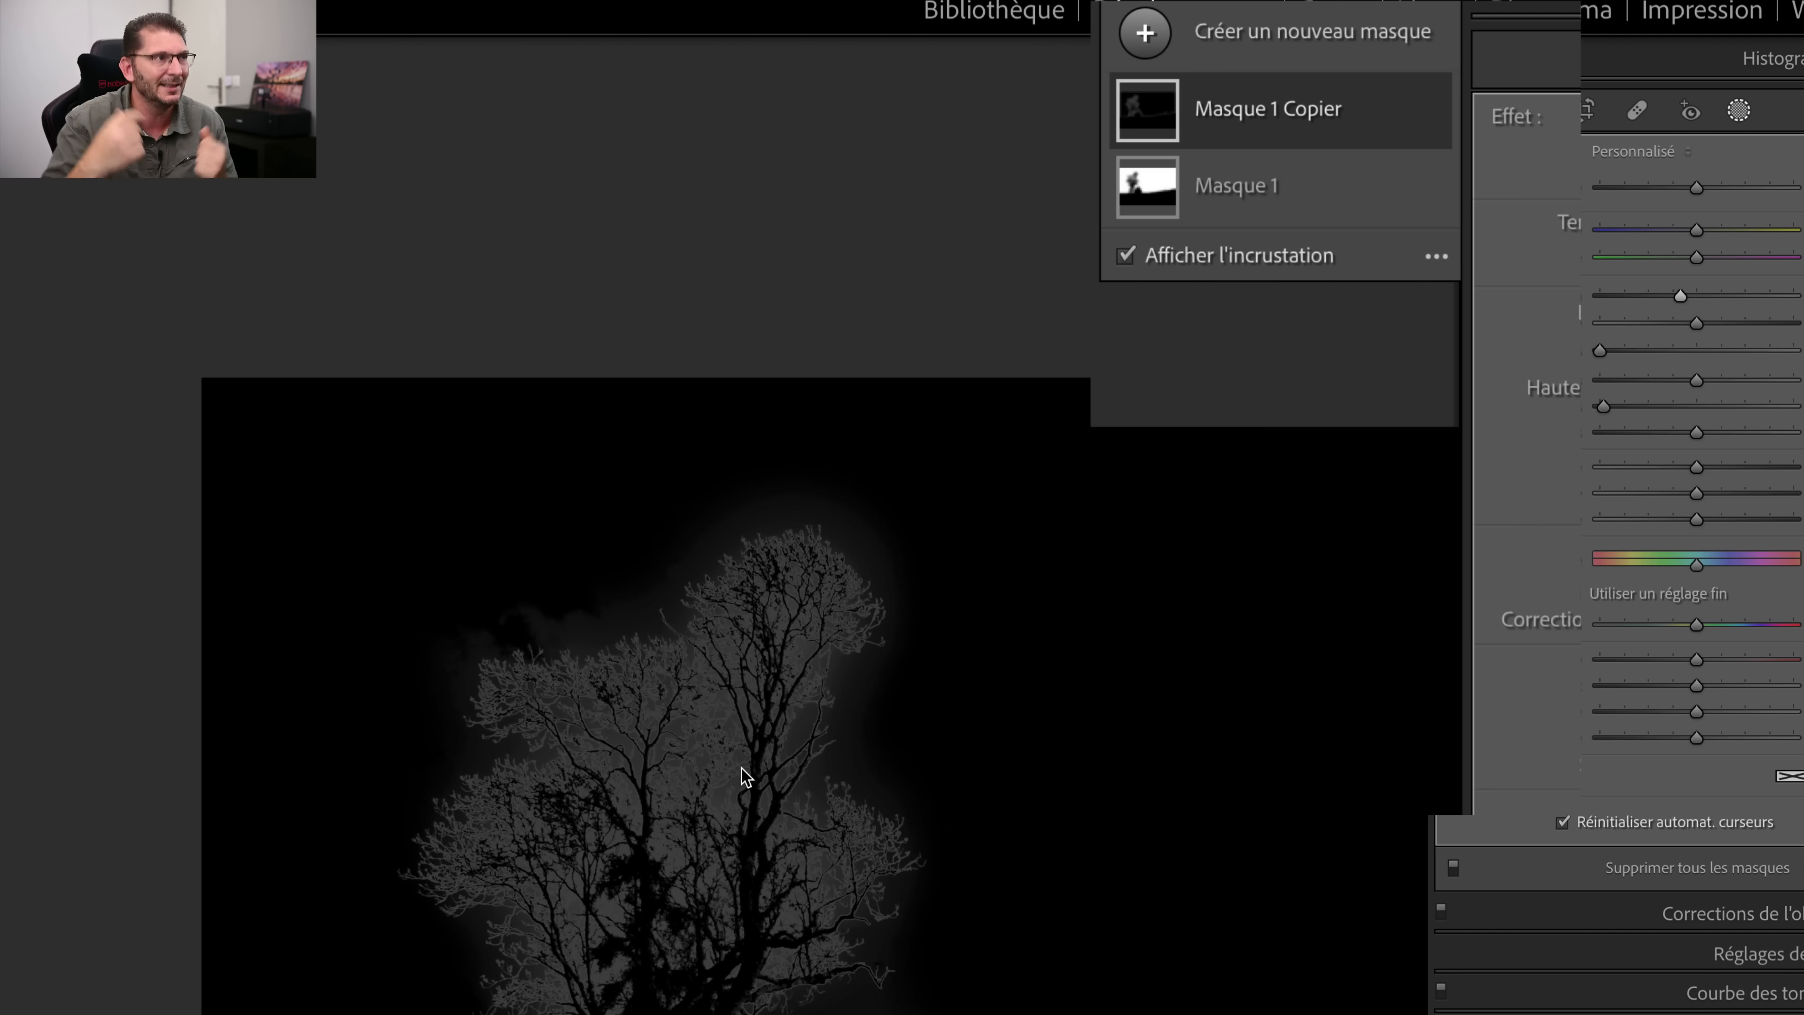
pyautogui.click(1323, 132)
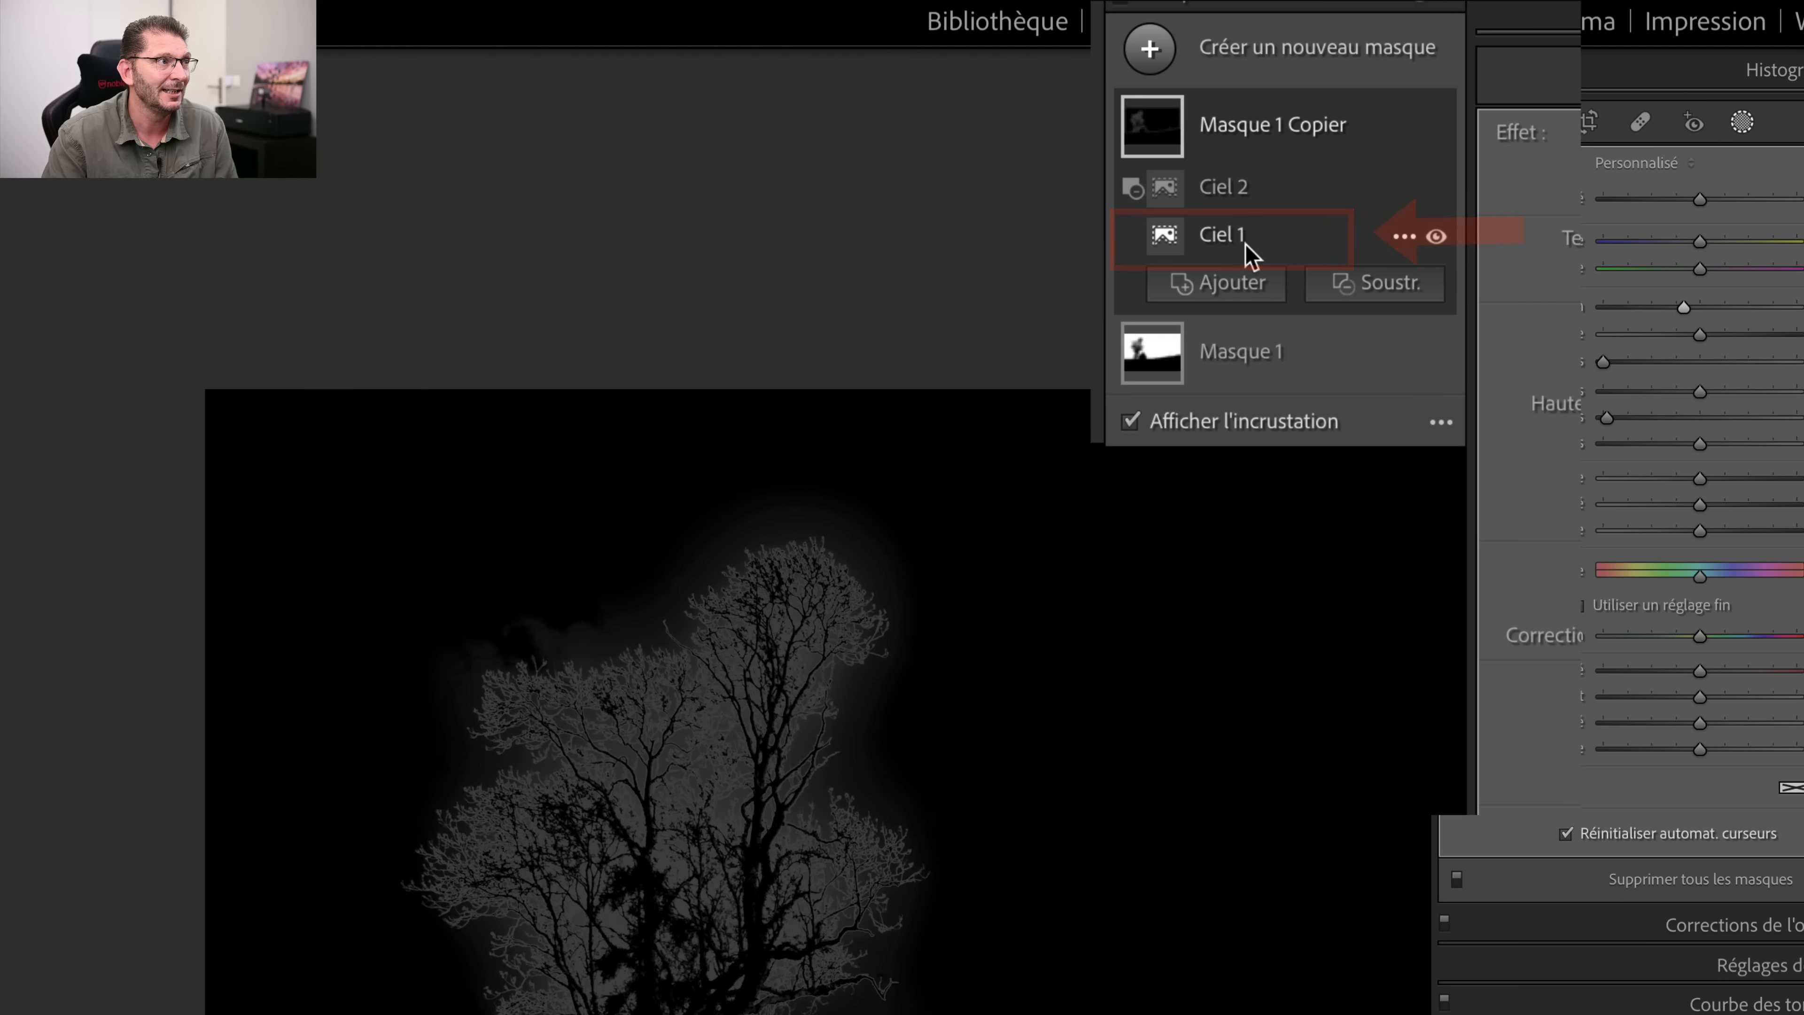
pyautogui.click(1403, 237)
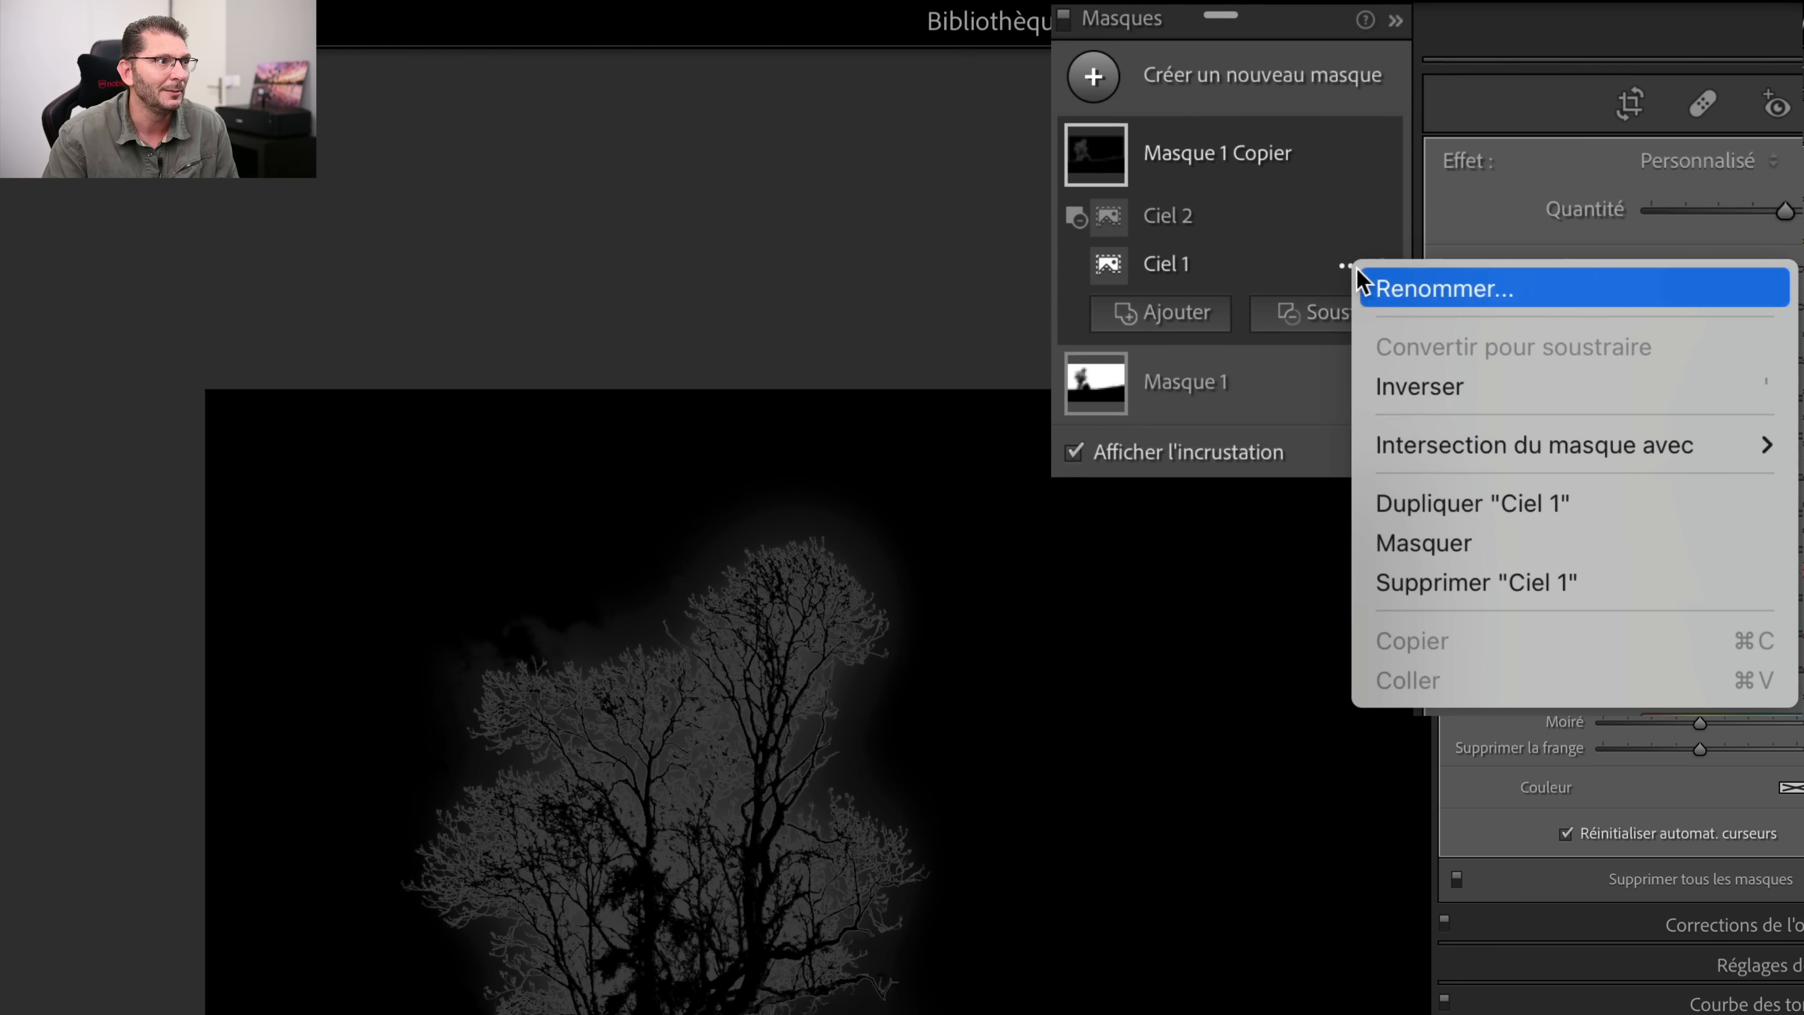
pyautogui.click(1420, 506)
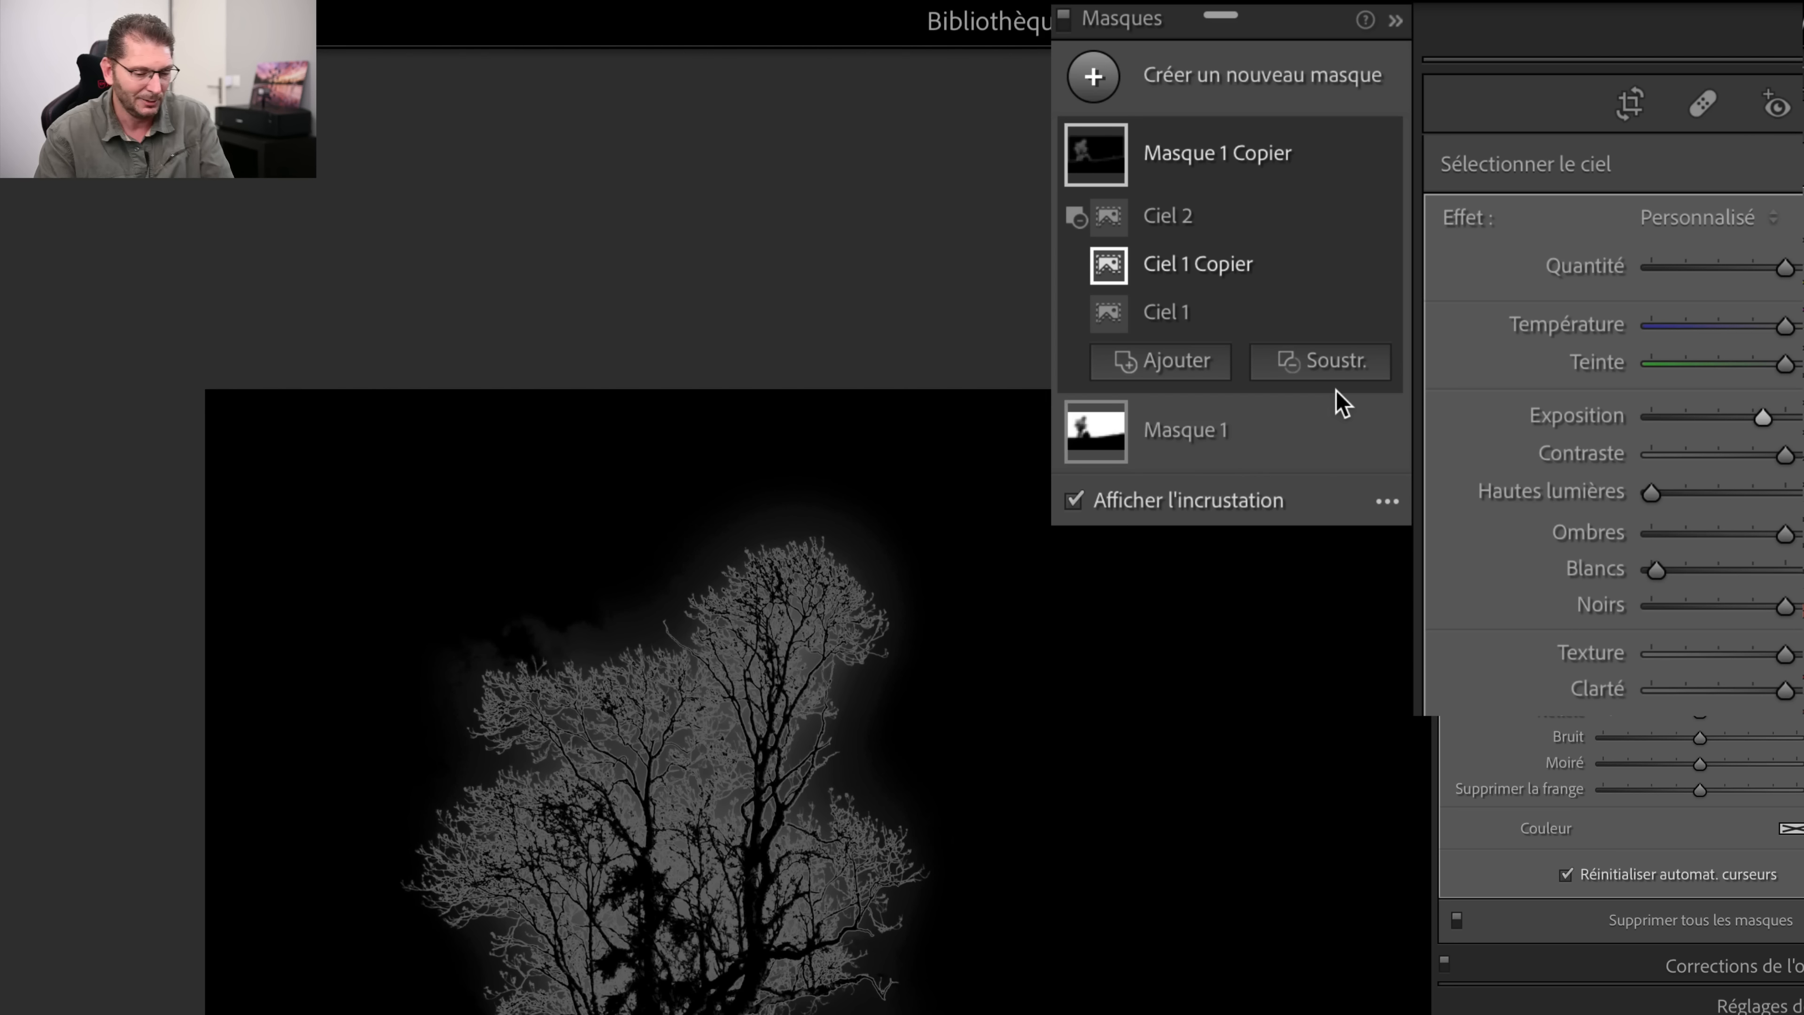
pyautogui.press('o')
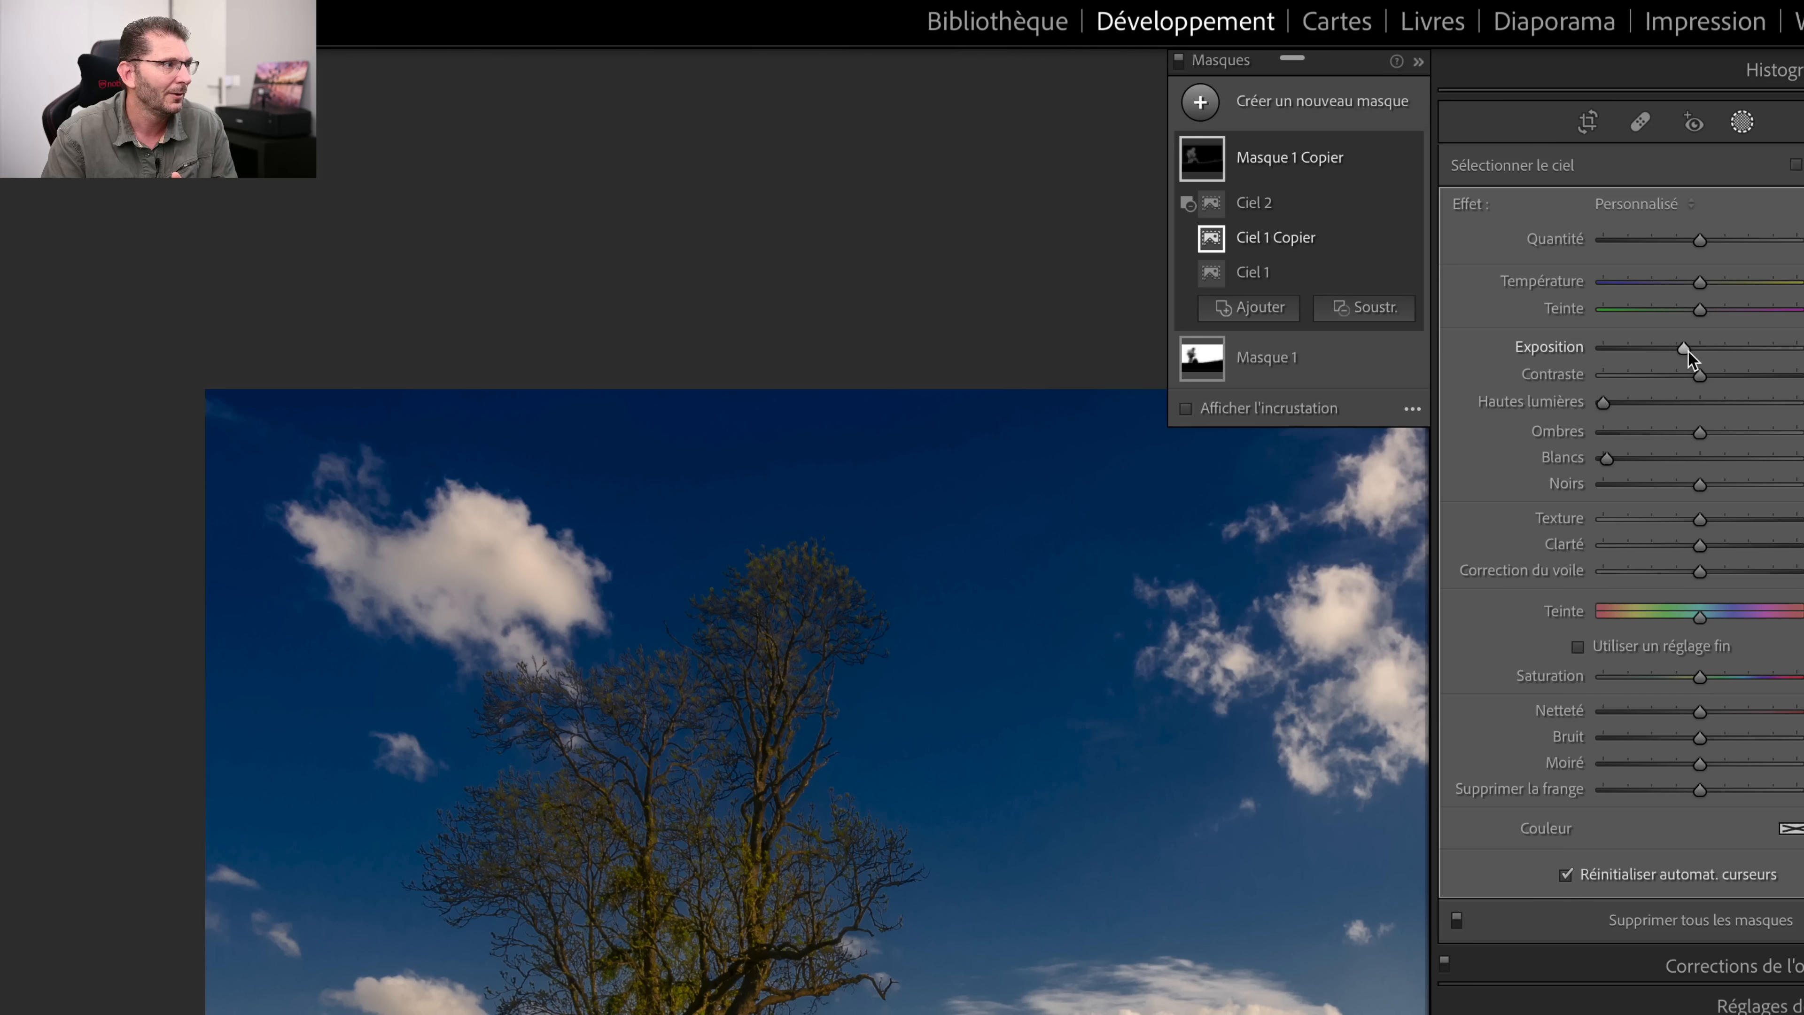
pyautogui.doubleClick(1686, 348)
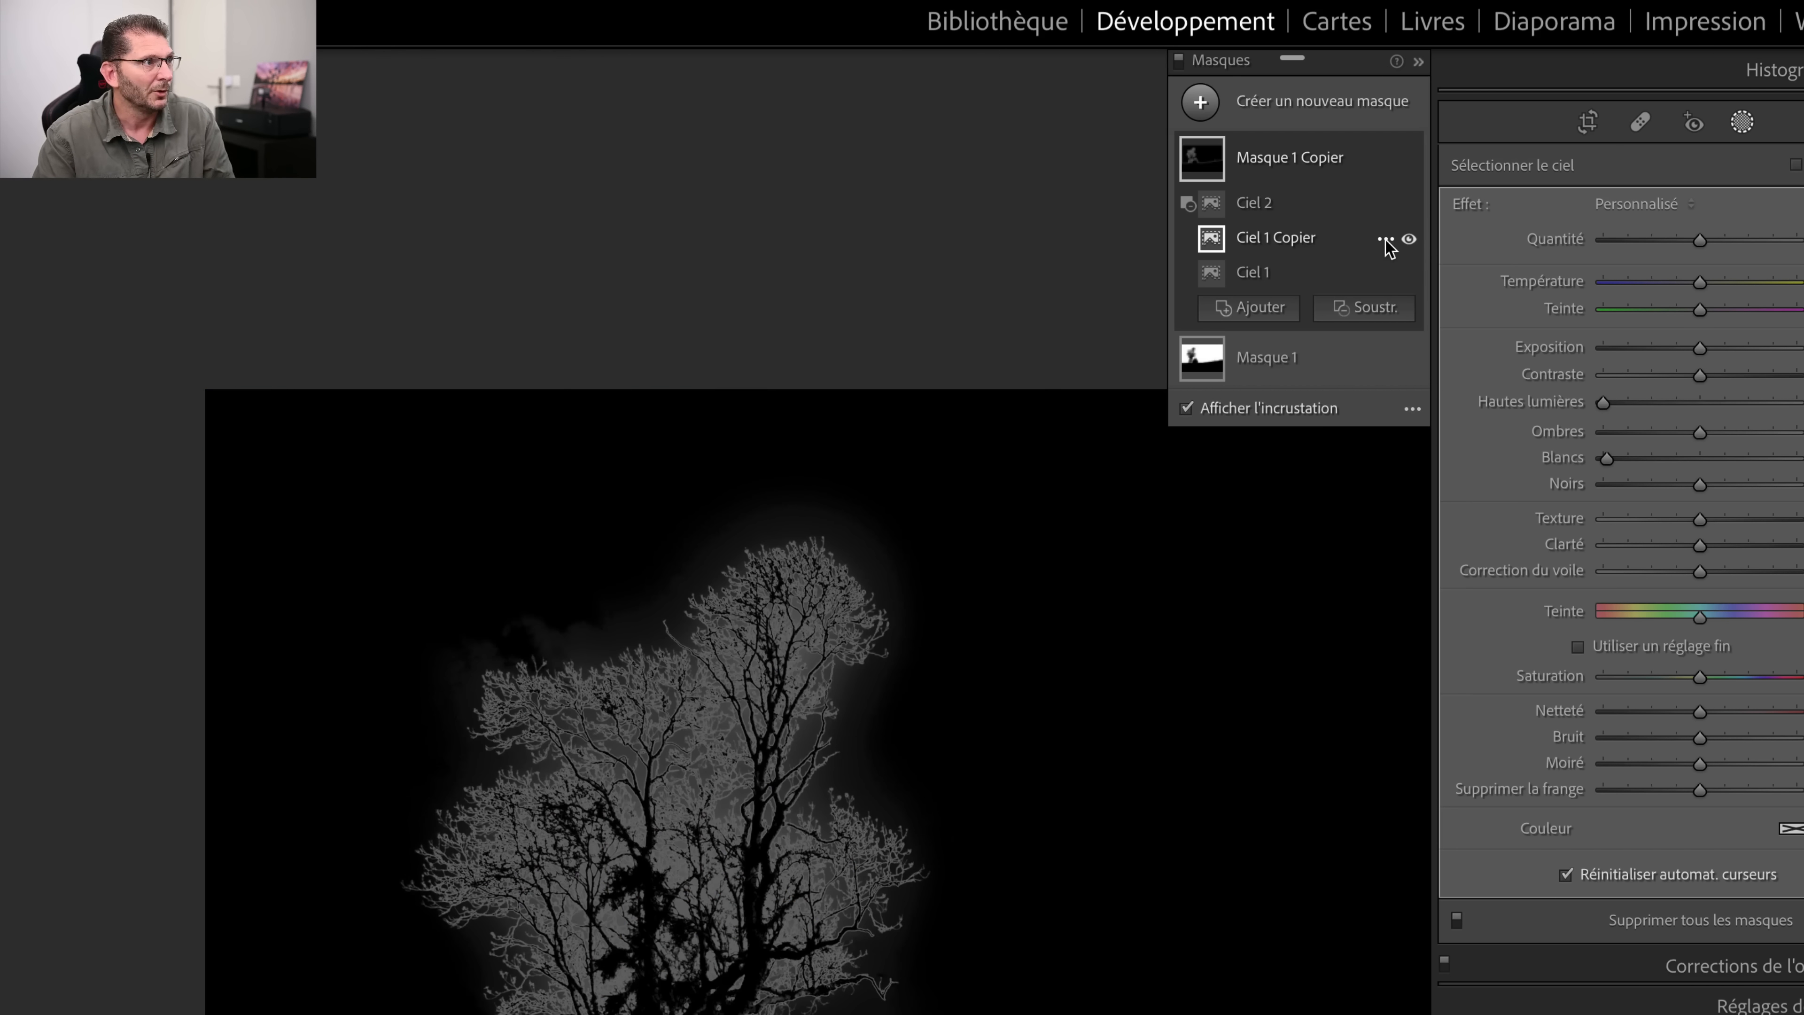
# Step: Duplicate the copied sky component once more within the halo mask, and display the whole photo without the overlay
pyautogui.click(1385, 240)
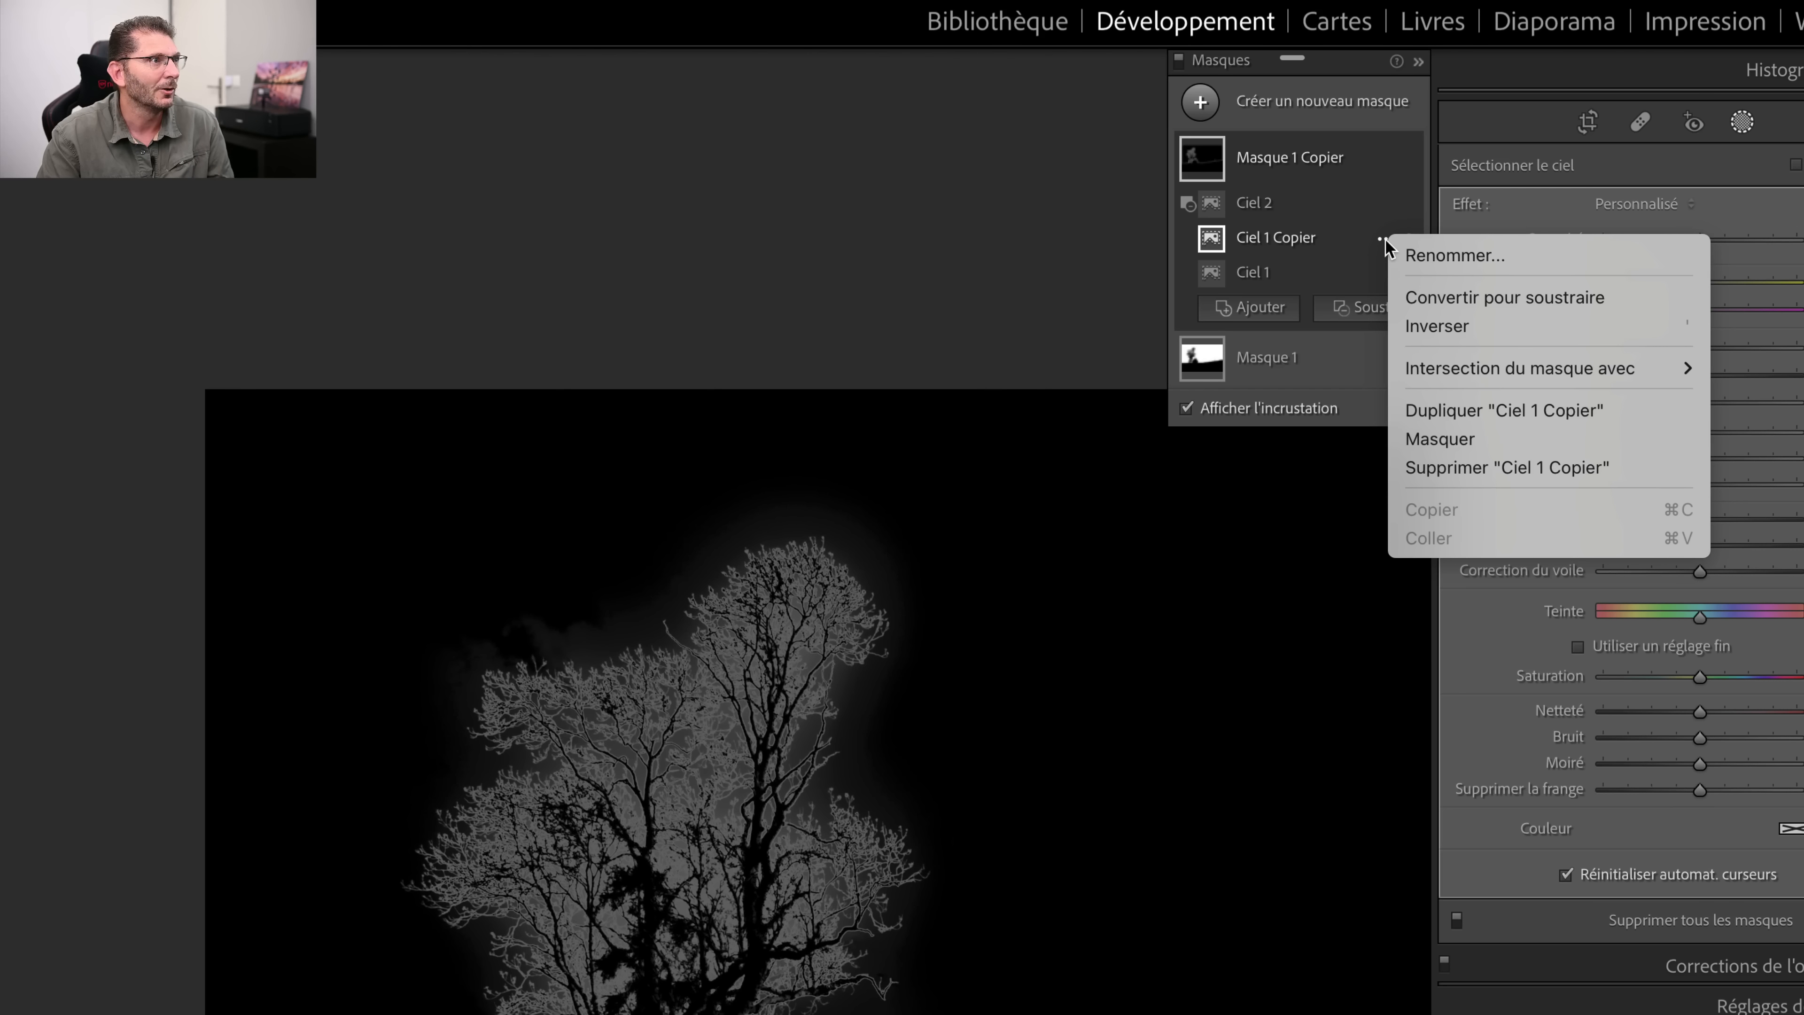
pyautogui.click(1455, 409)
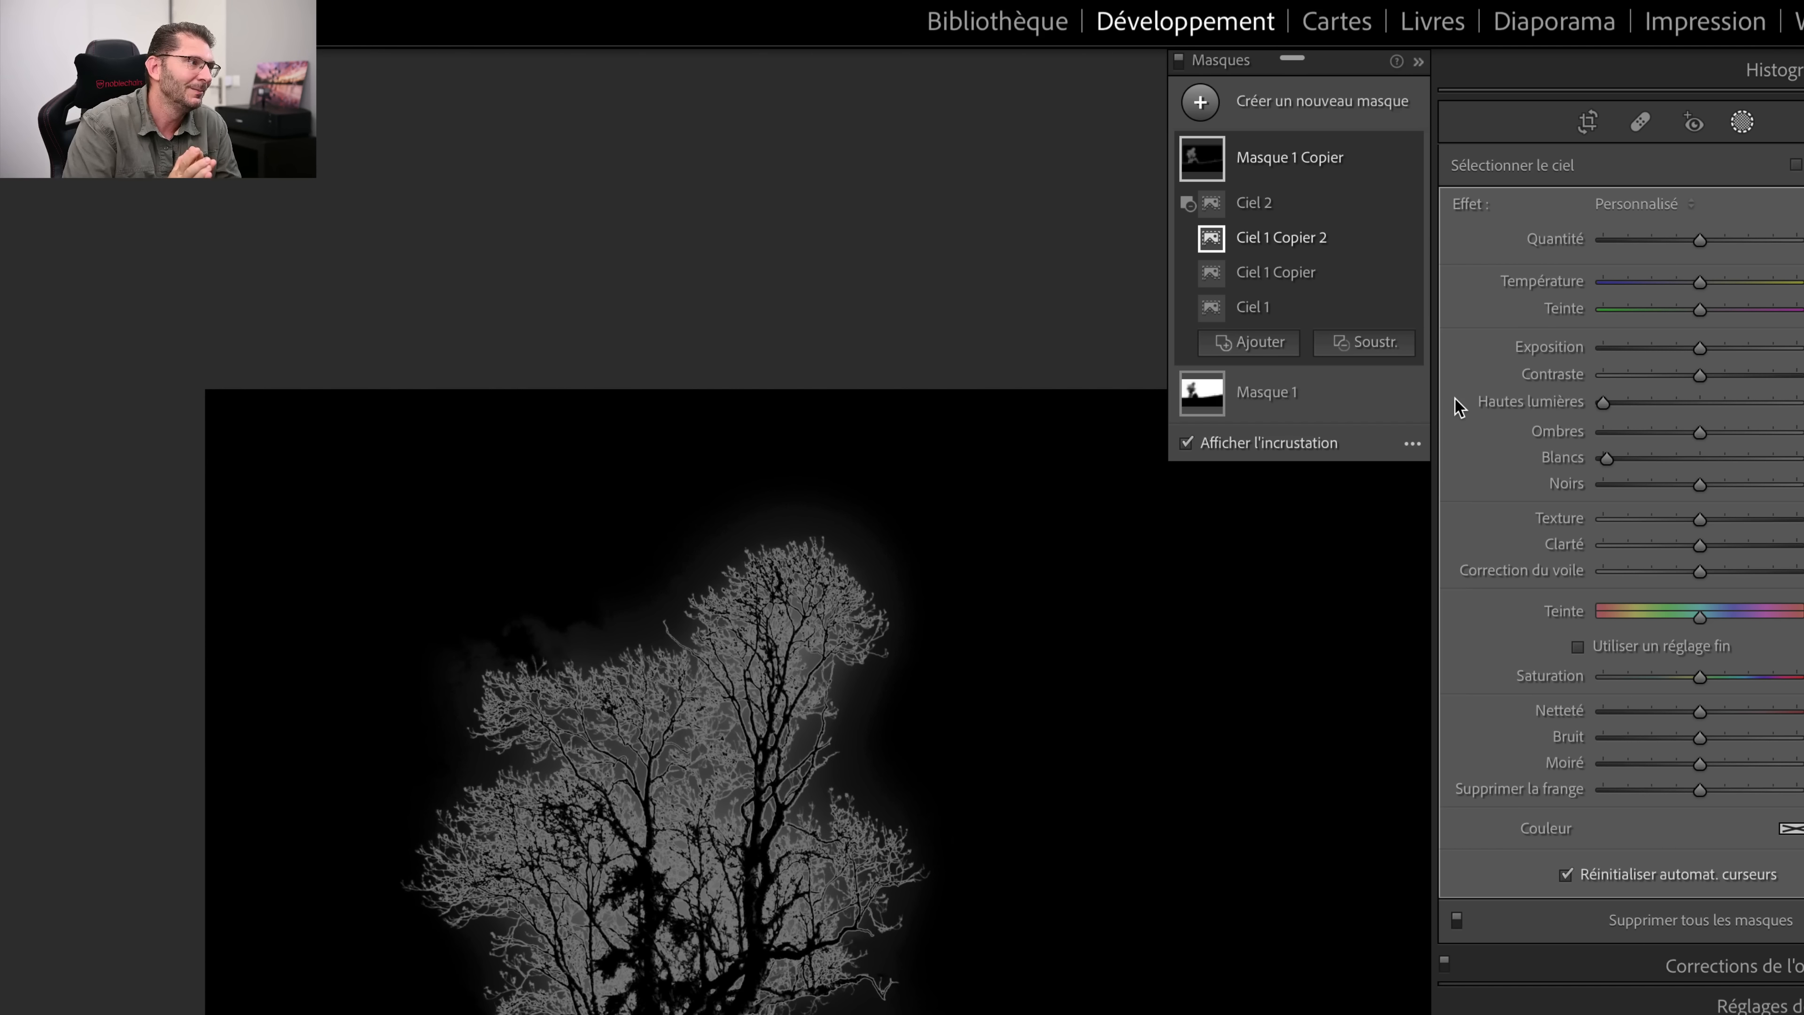
pyautogui.press('o')
pyautogui.press('z')
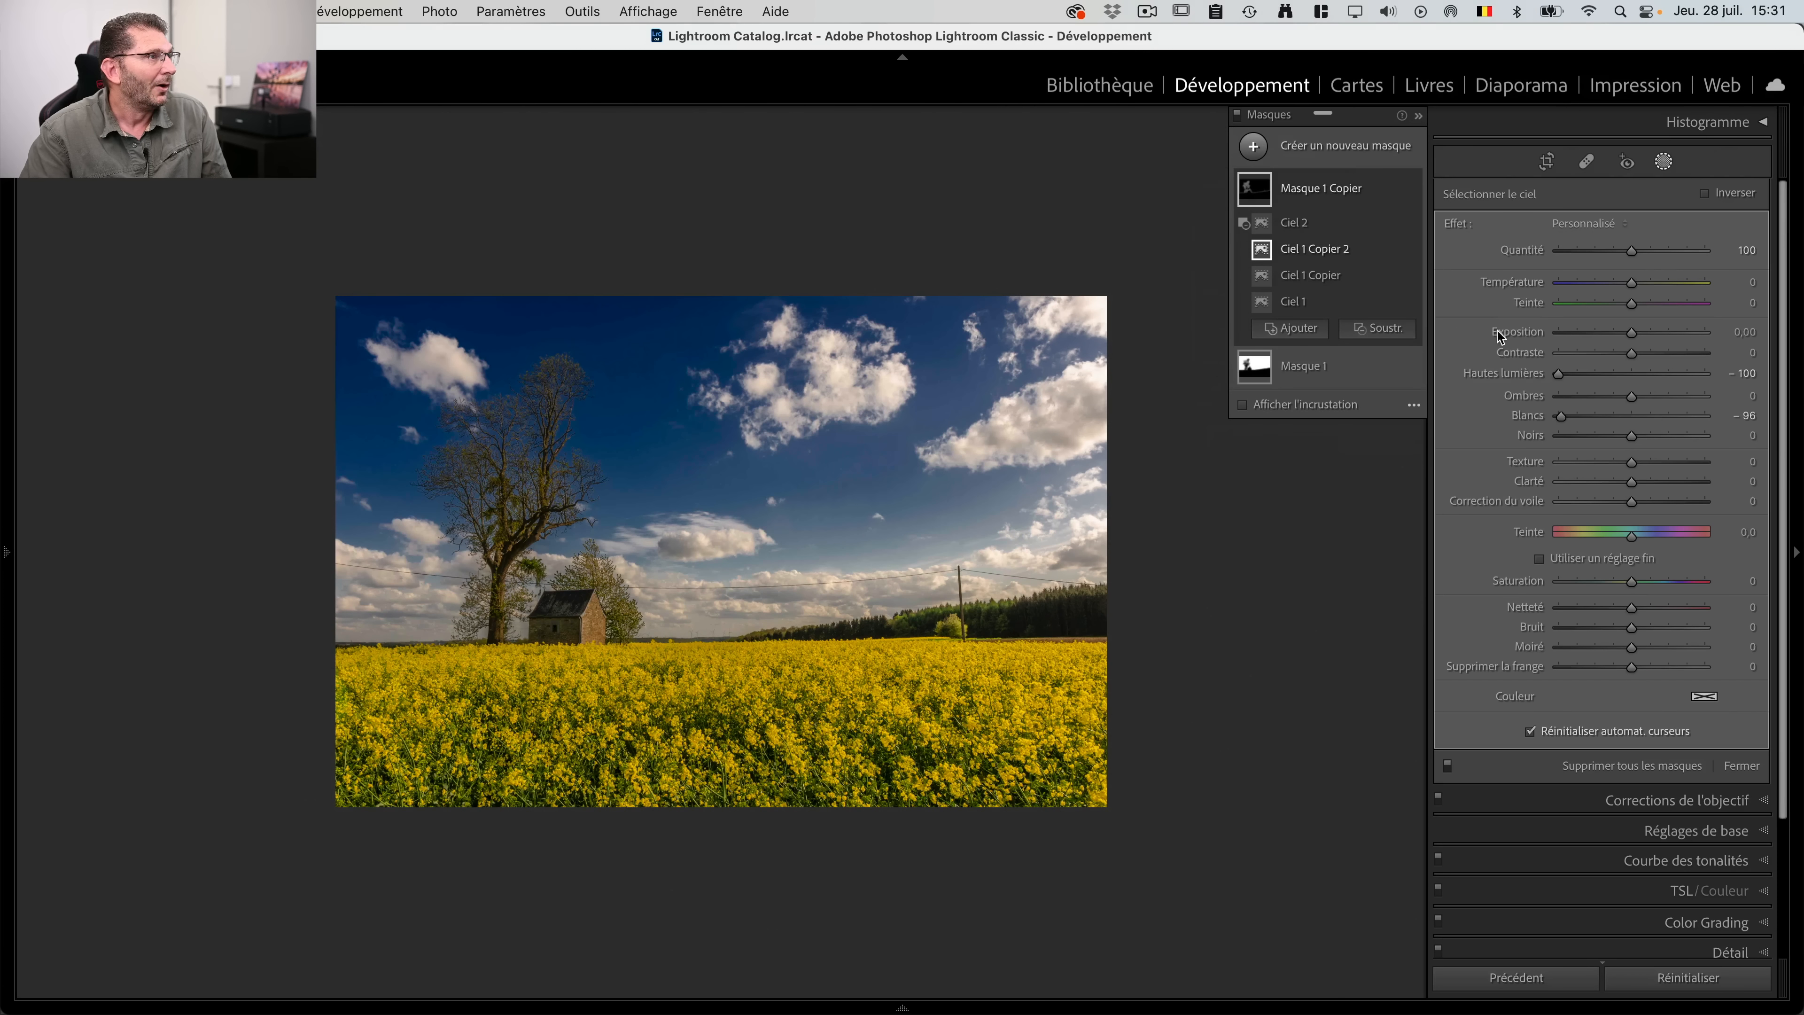
# Step: Duplicate and invert the original sky mask, Masque 1, and display the inverted mask's overlay and components
pyautogui.click(1322, 374)
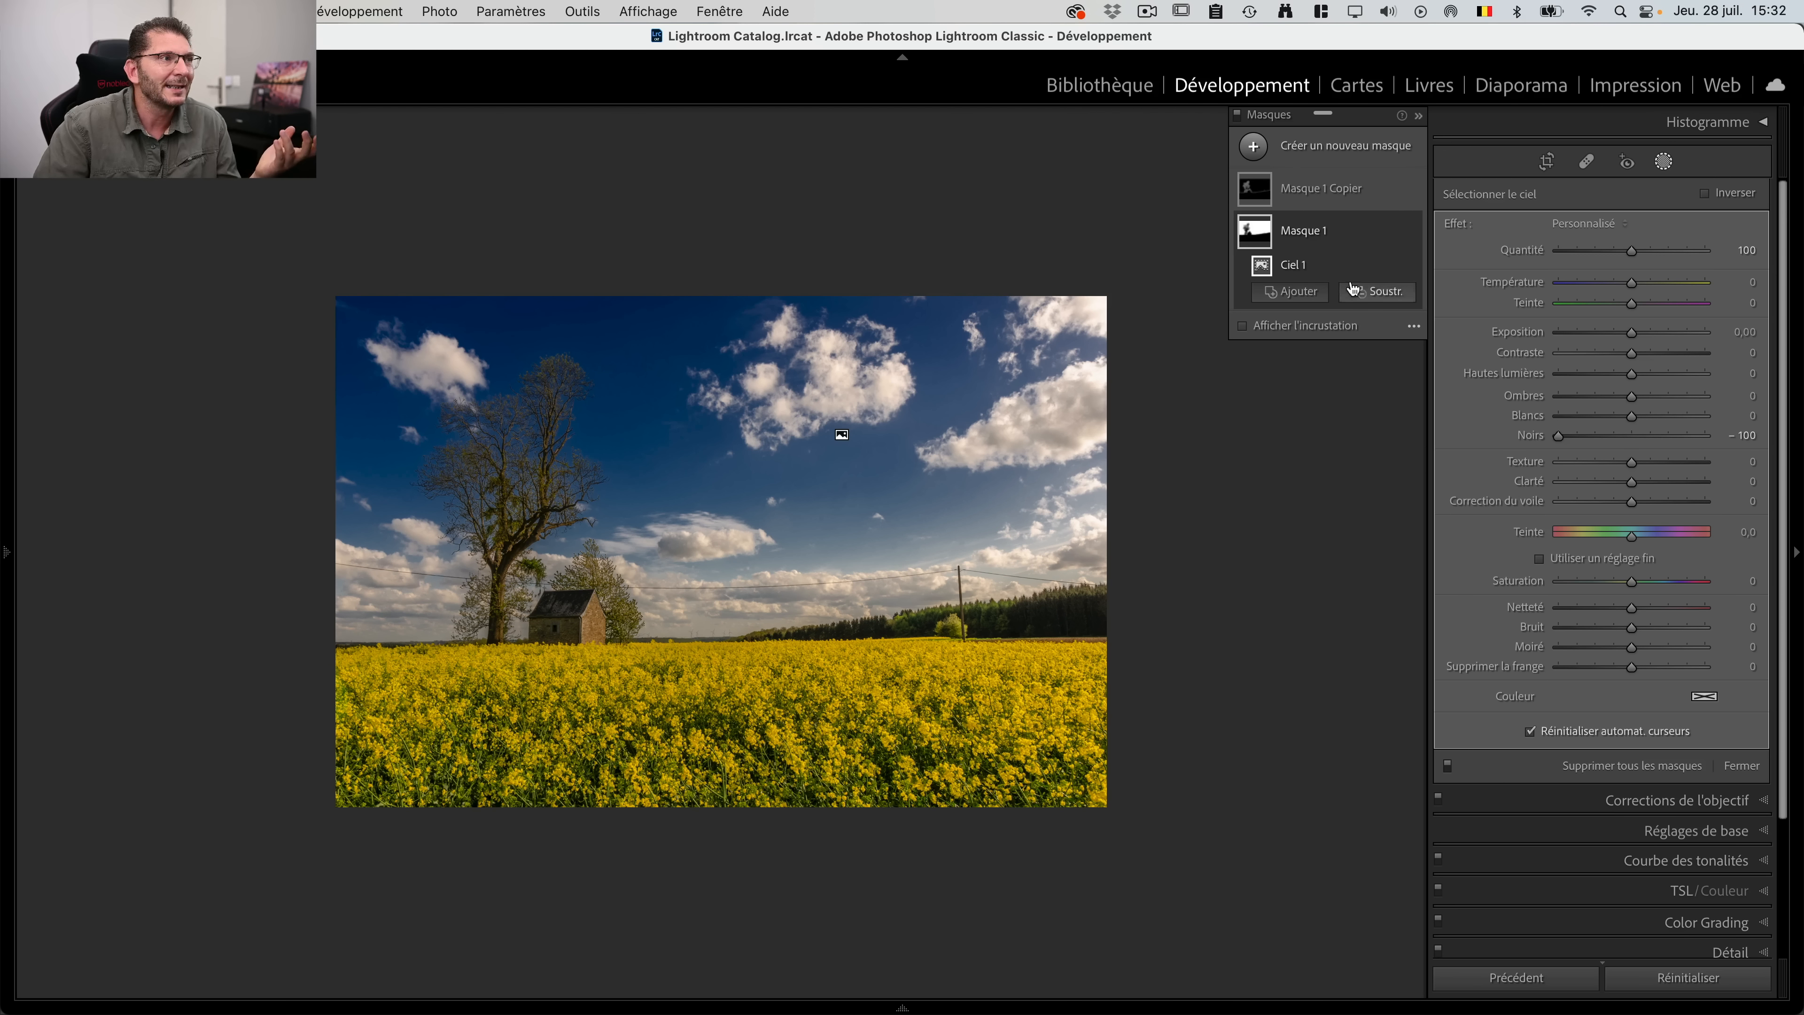
pyautogui.click(1349, 234)
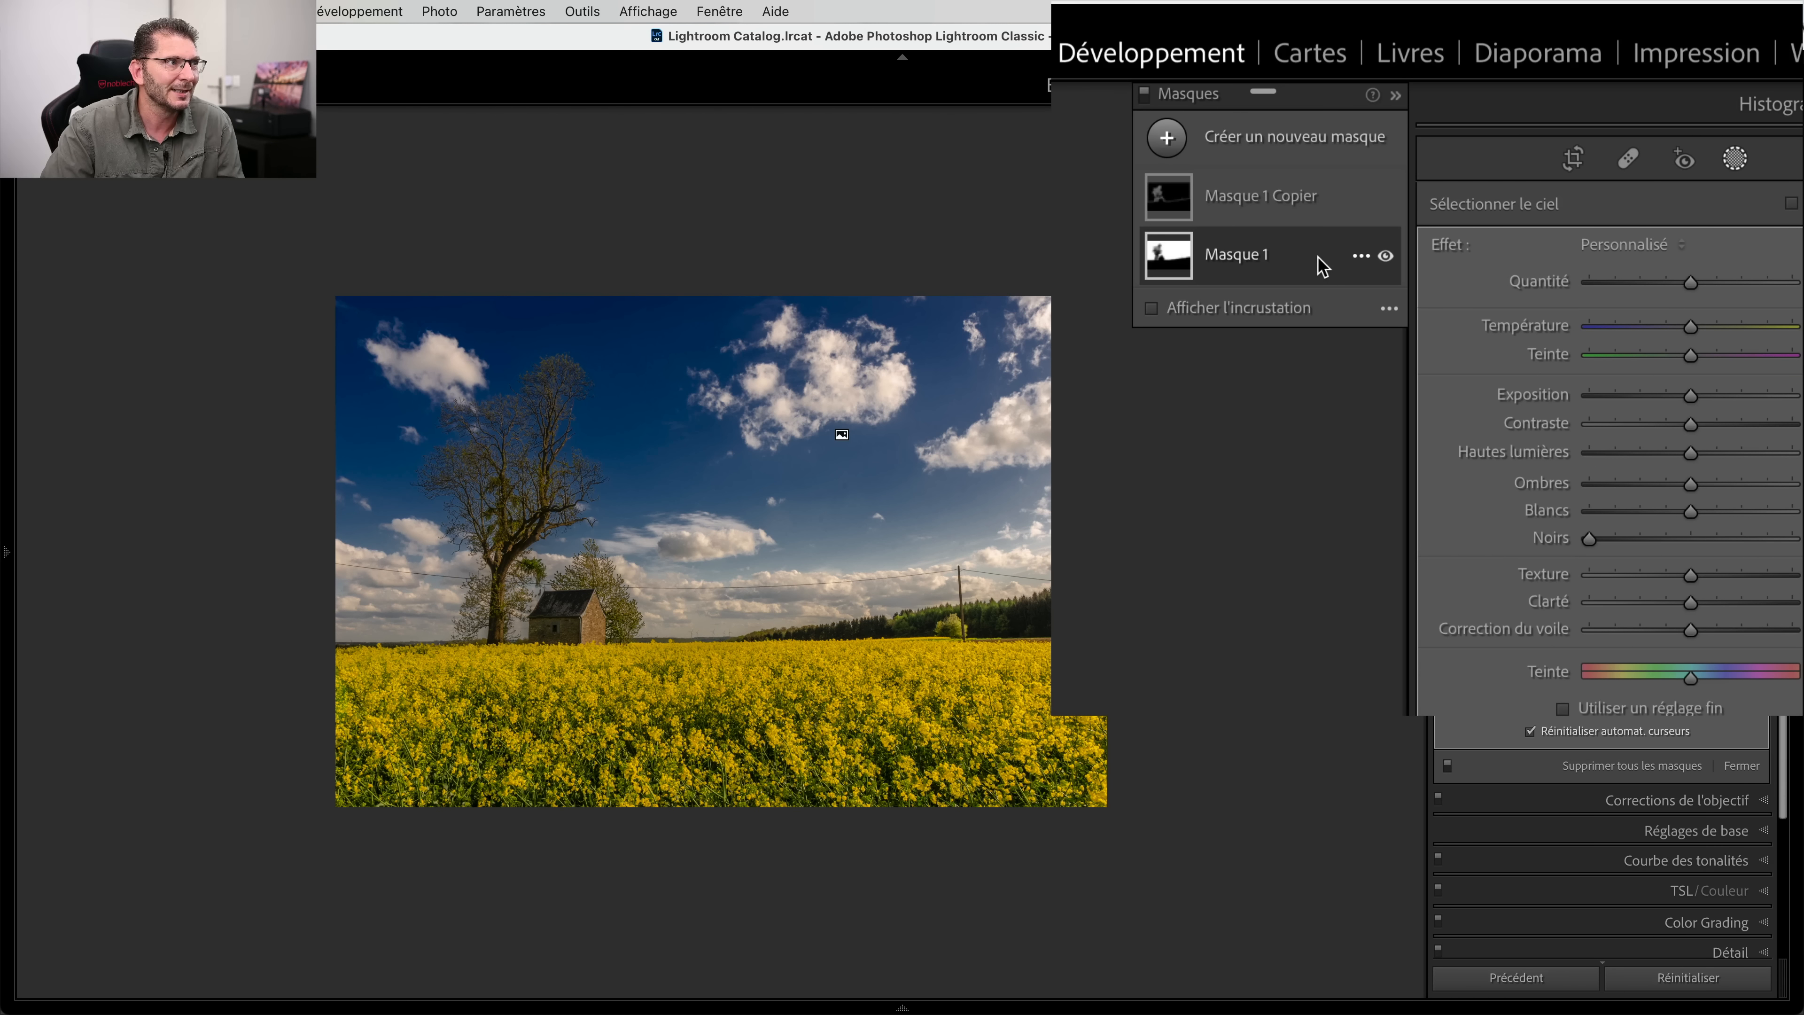
pyautogui.click(1360, 256)
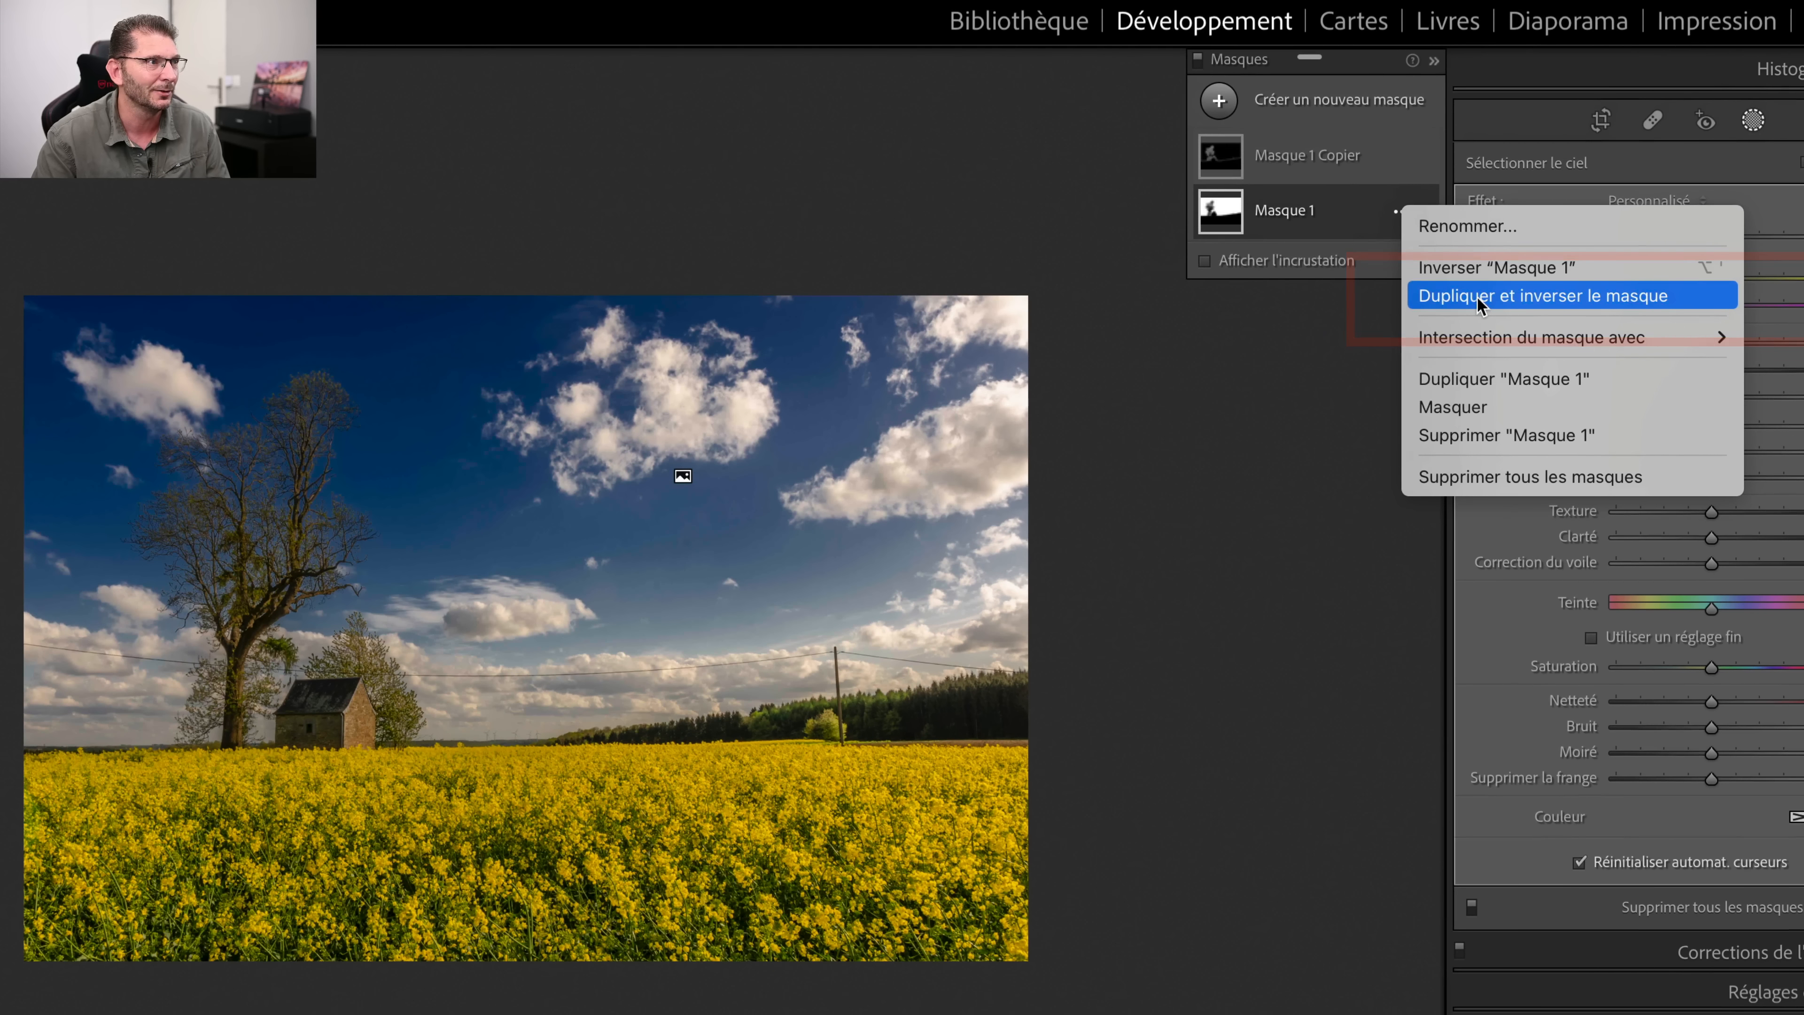
pyautogui.click(1478, 297)
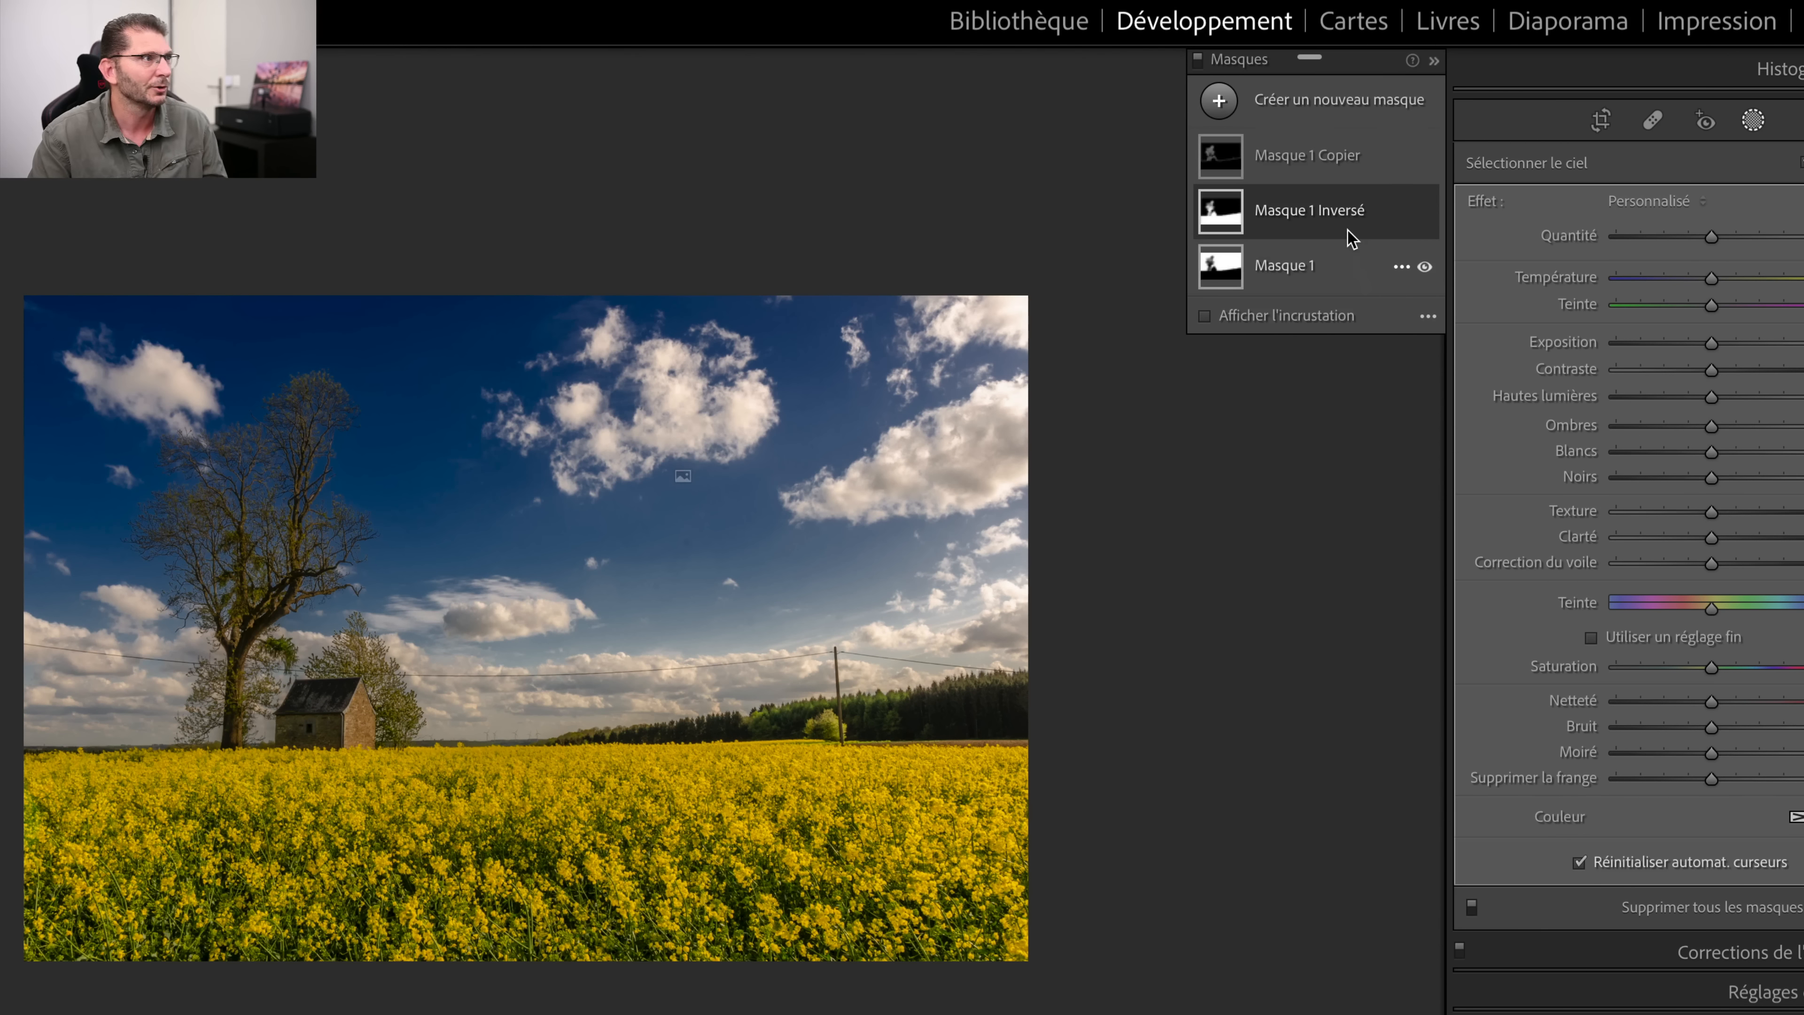
pyautogui.press('o')
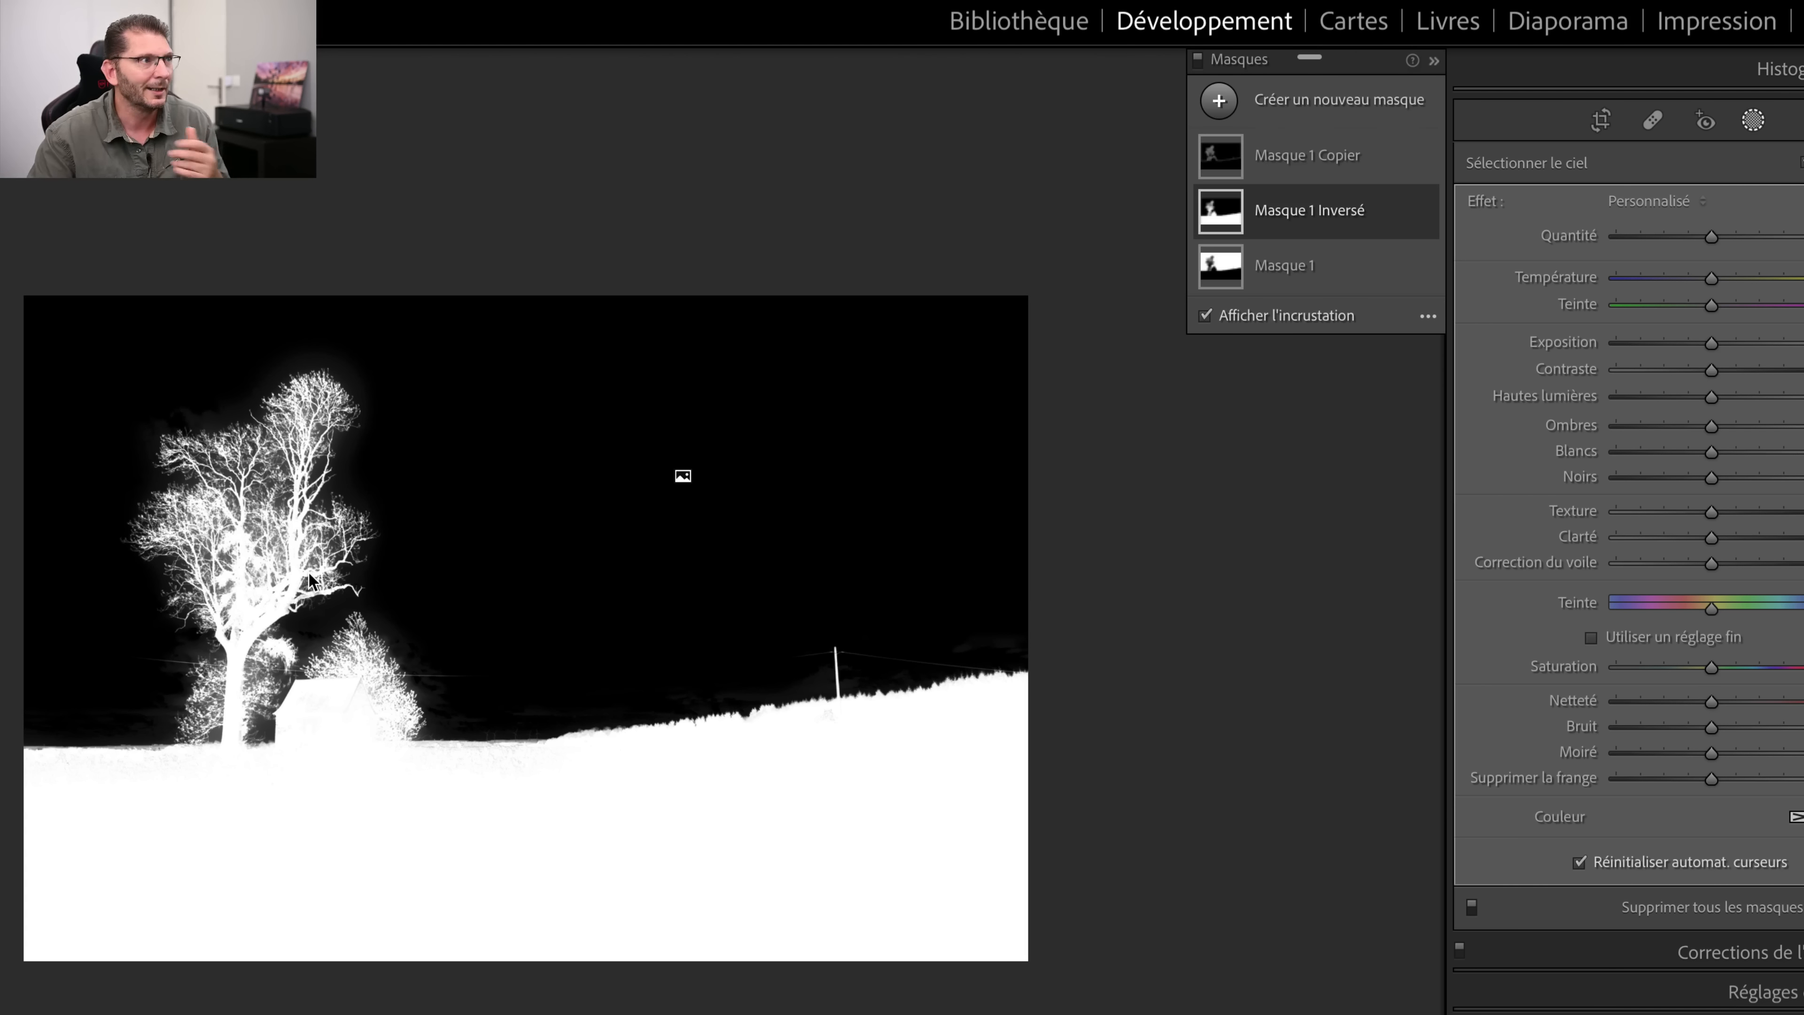
pyautogui.click(1327, 213)
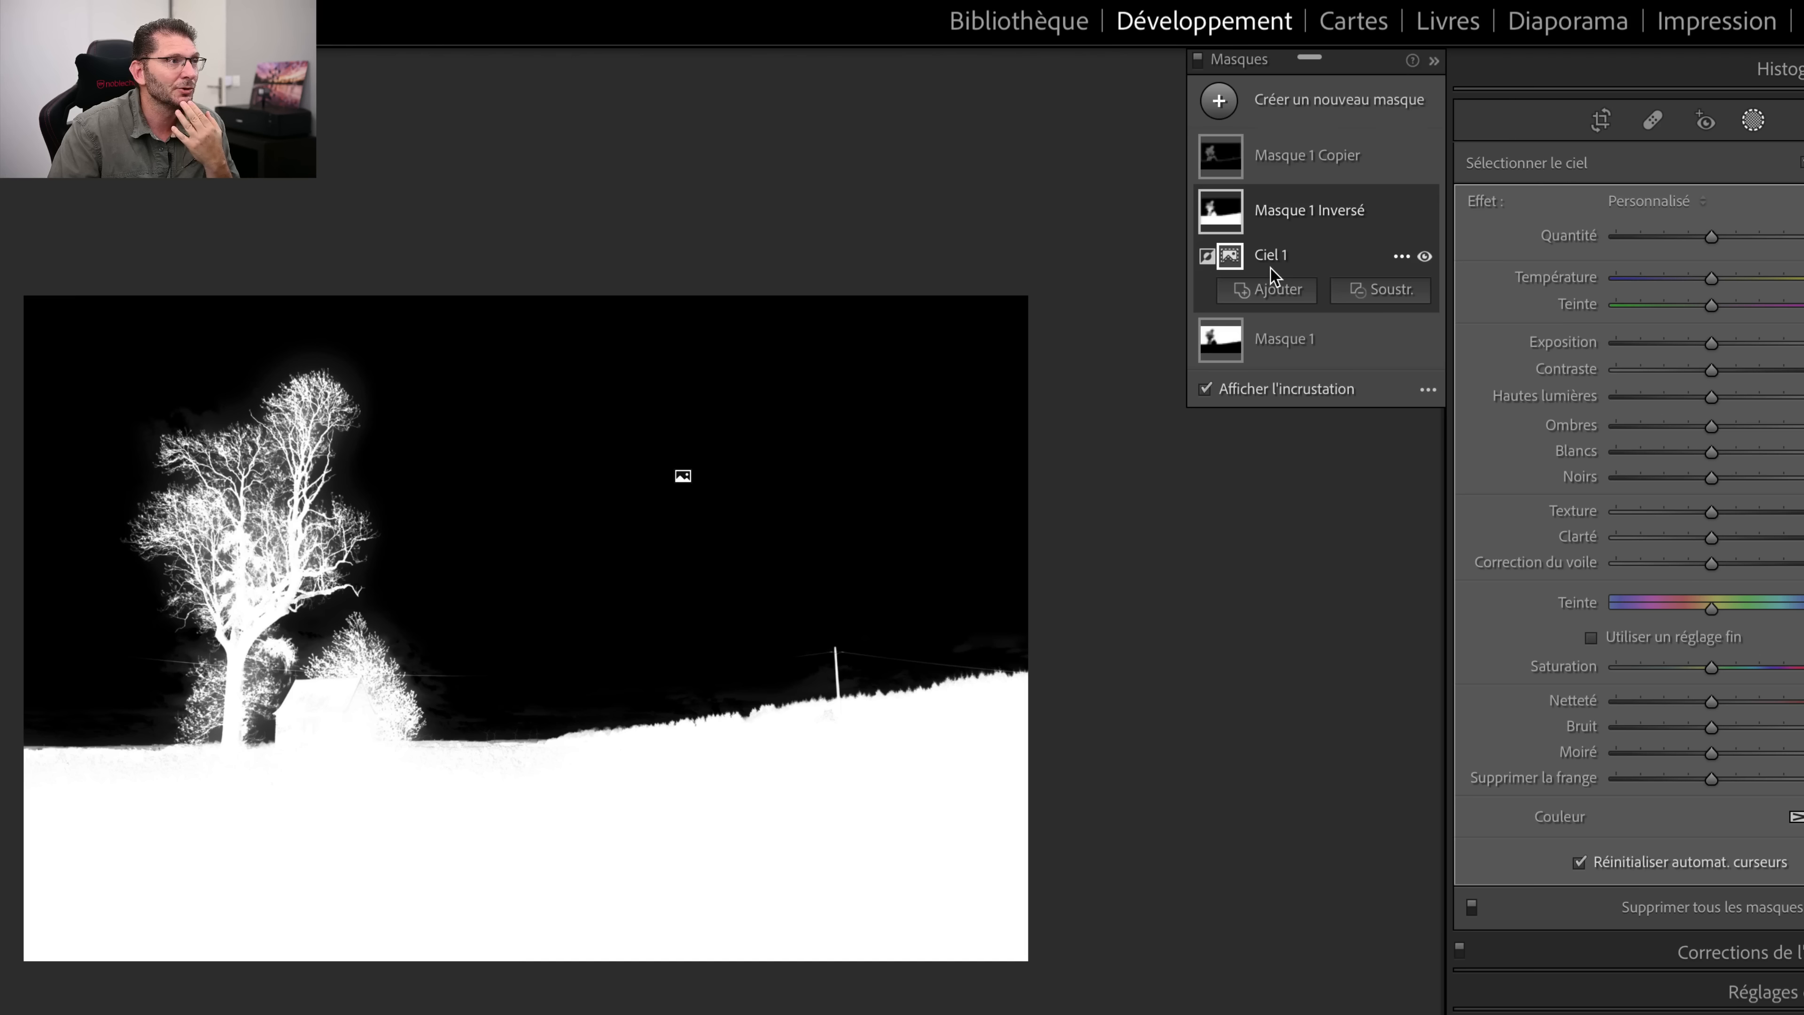
# Step: Subtract a sky selection from the inverted mask twice to clean the halo out of the foreground selection
pyautogui.click(1381, 289)
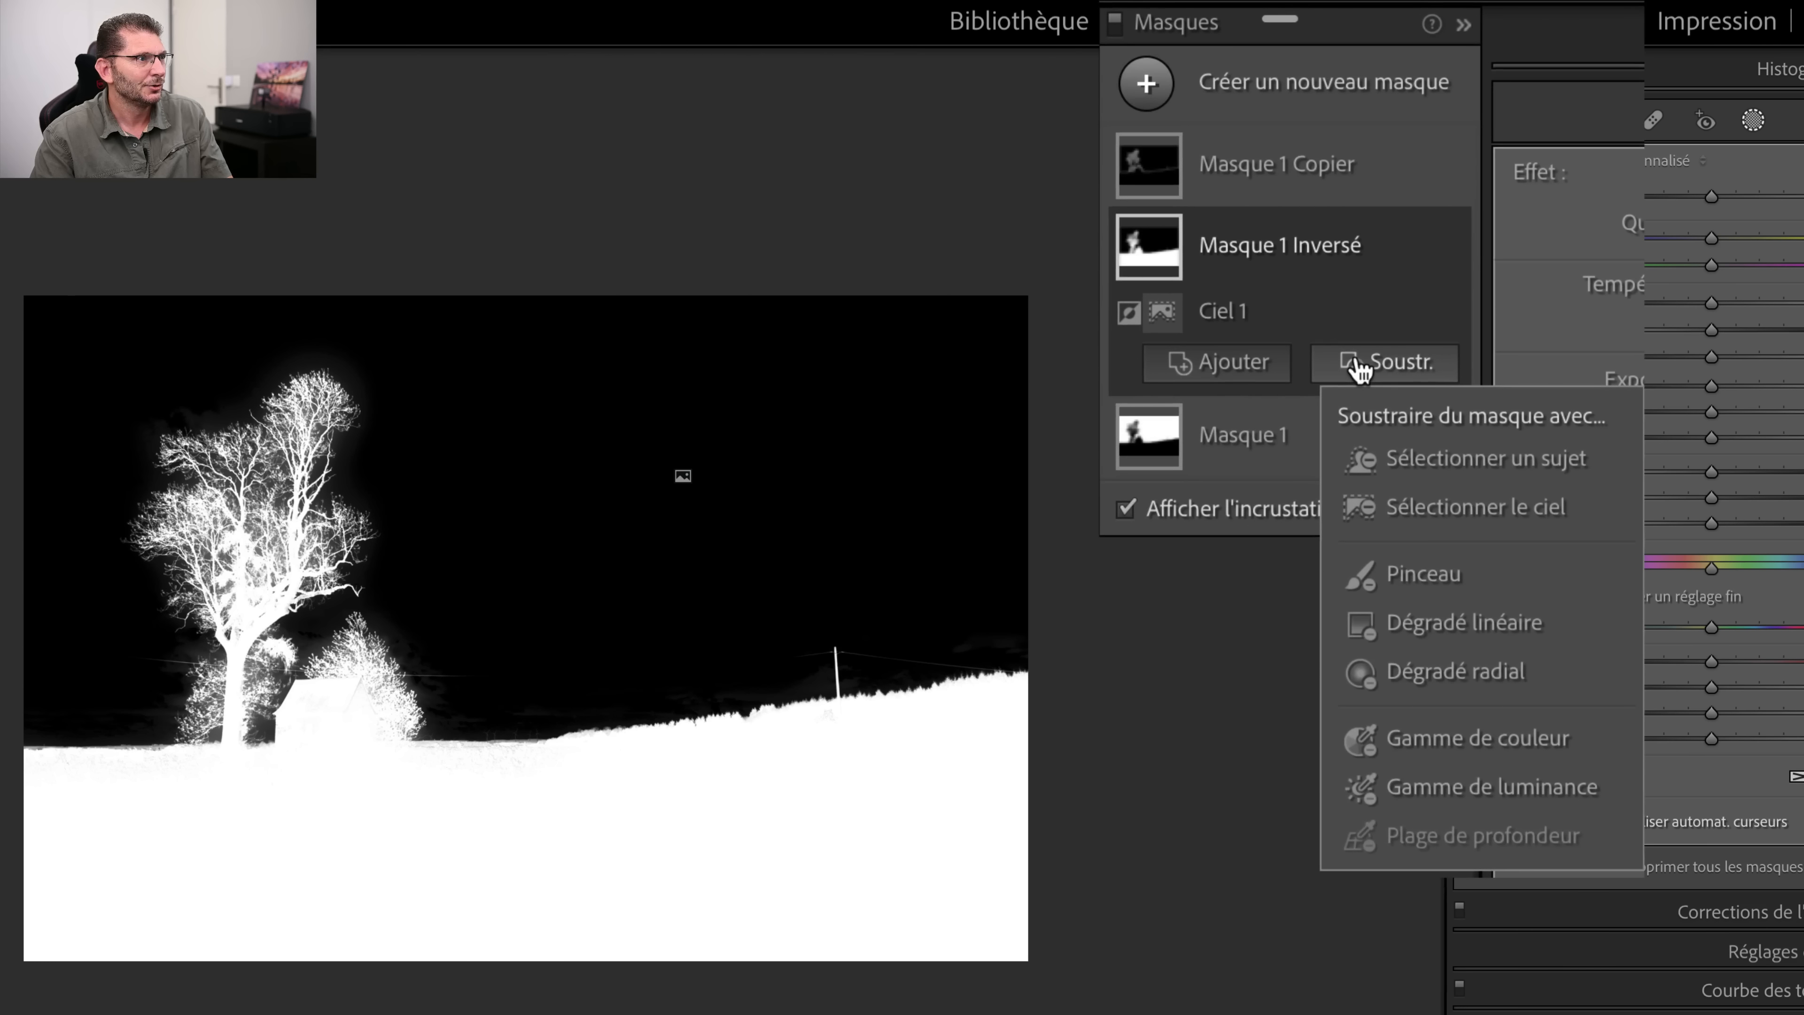
pyautogui.click(1406, 502)
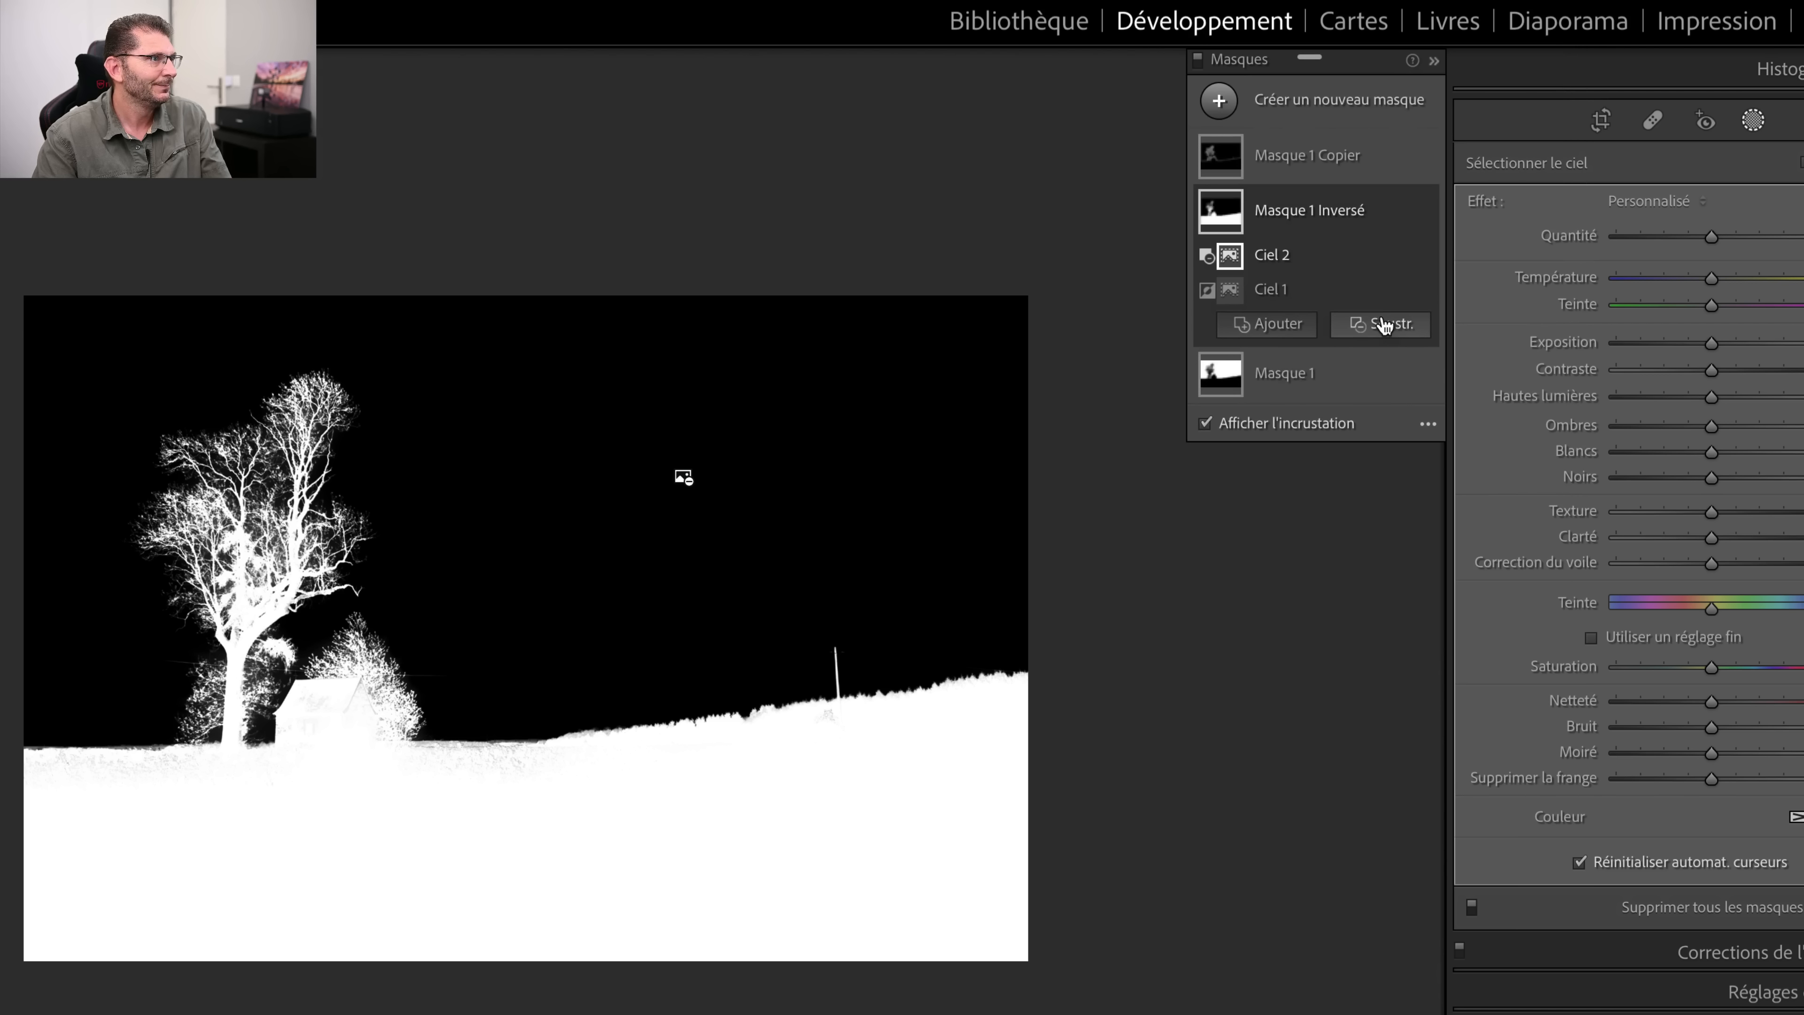
pyautogui.click(1384, 326)
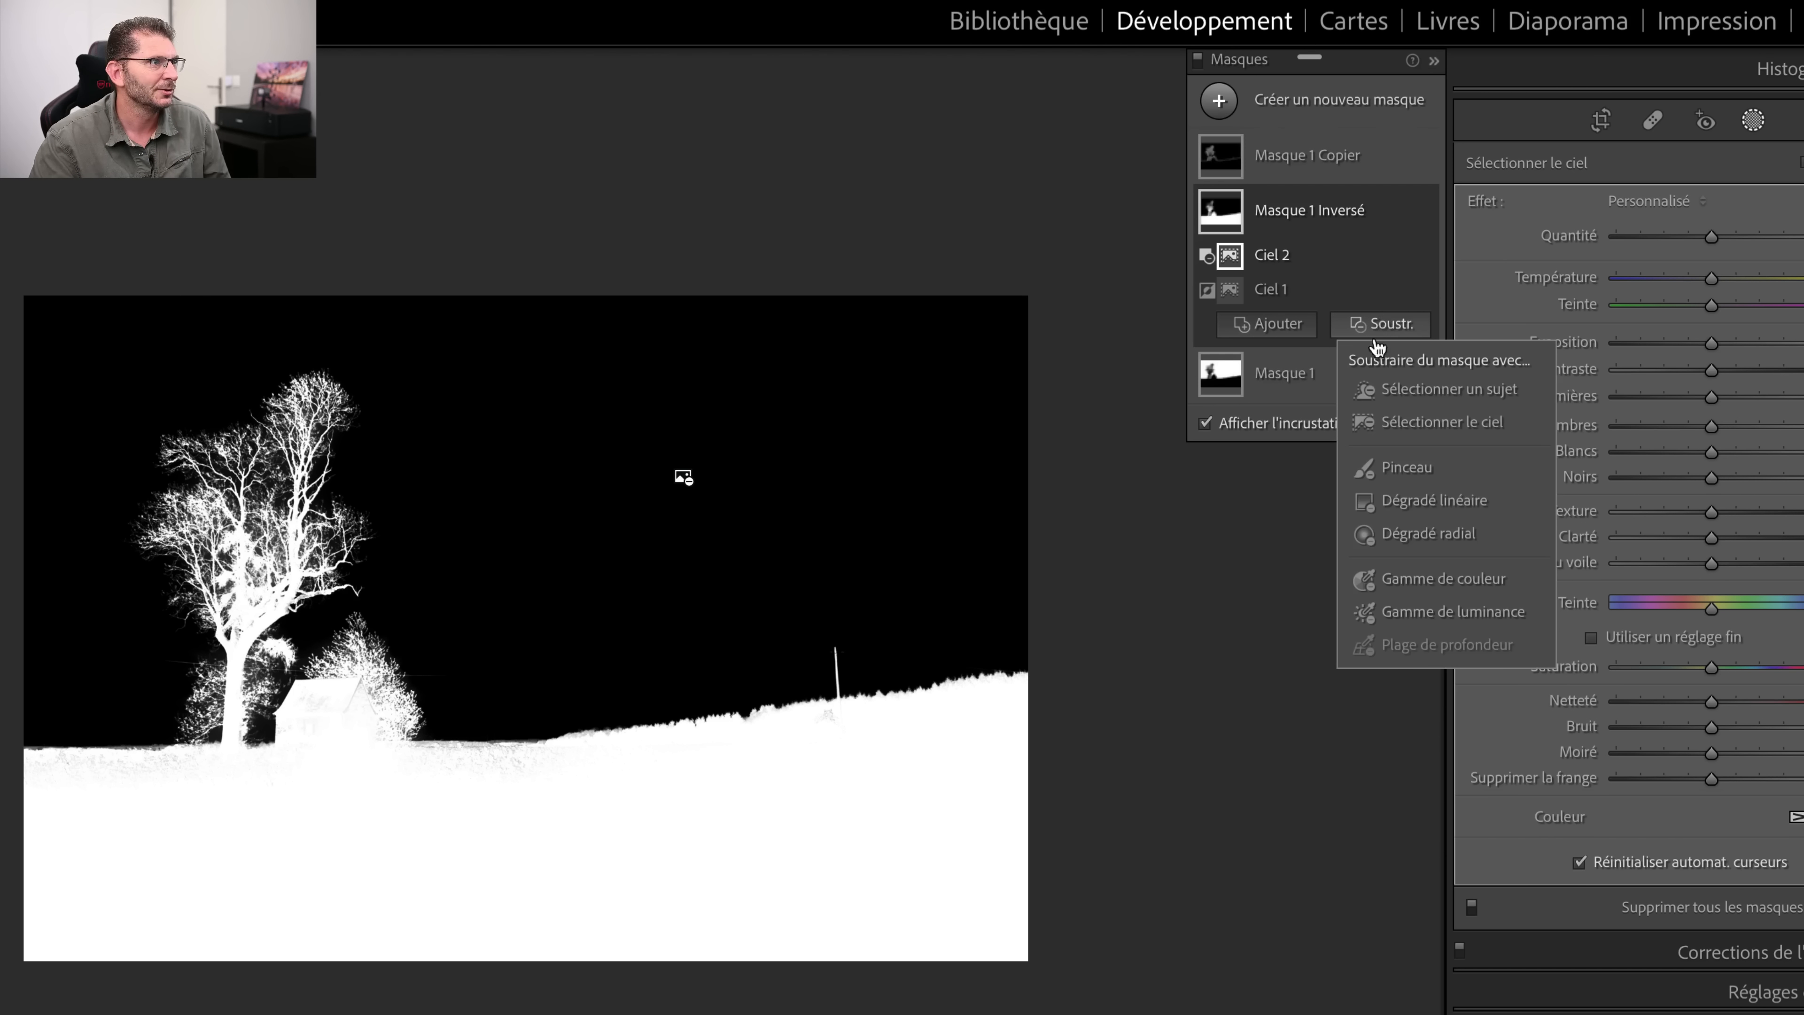
pyautogui.click(1391, 419)
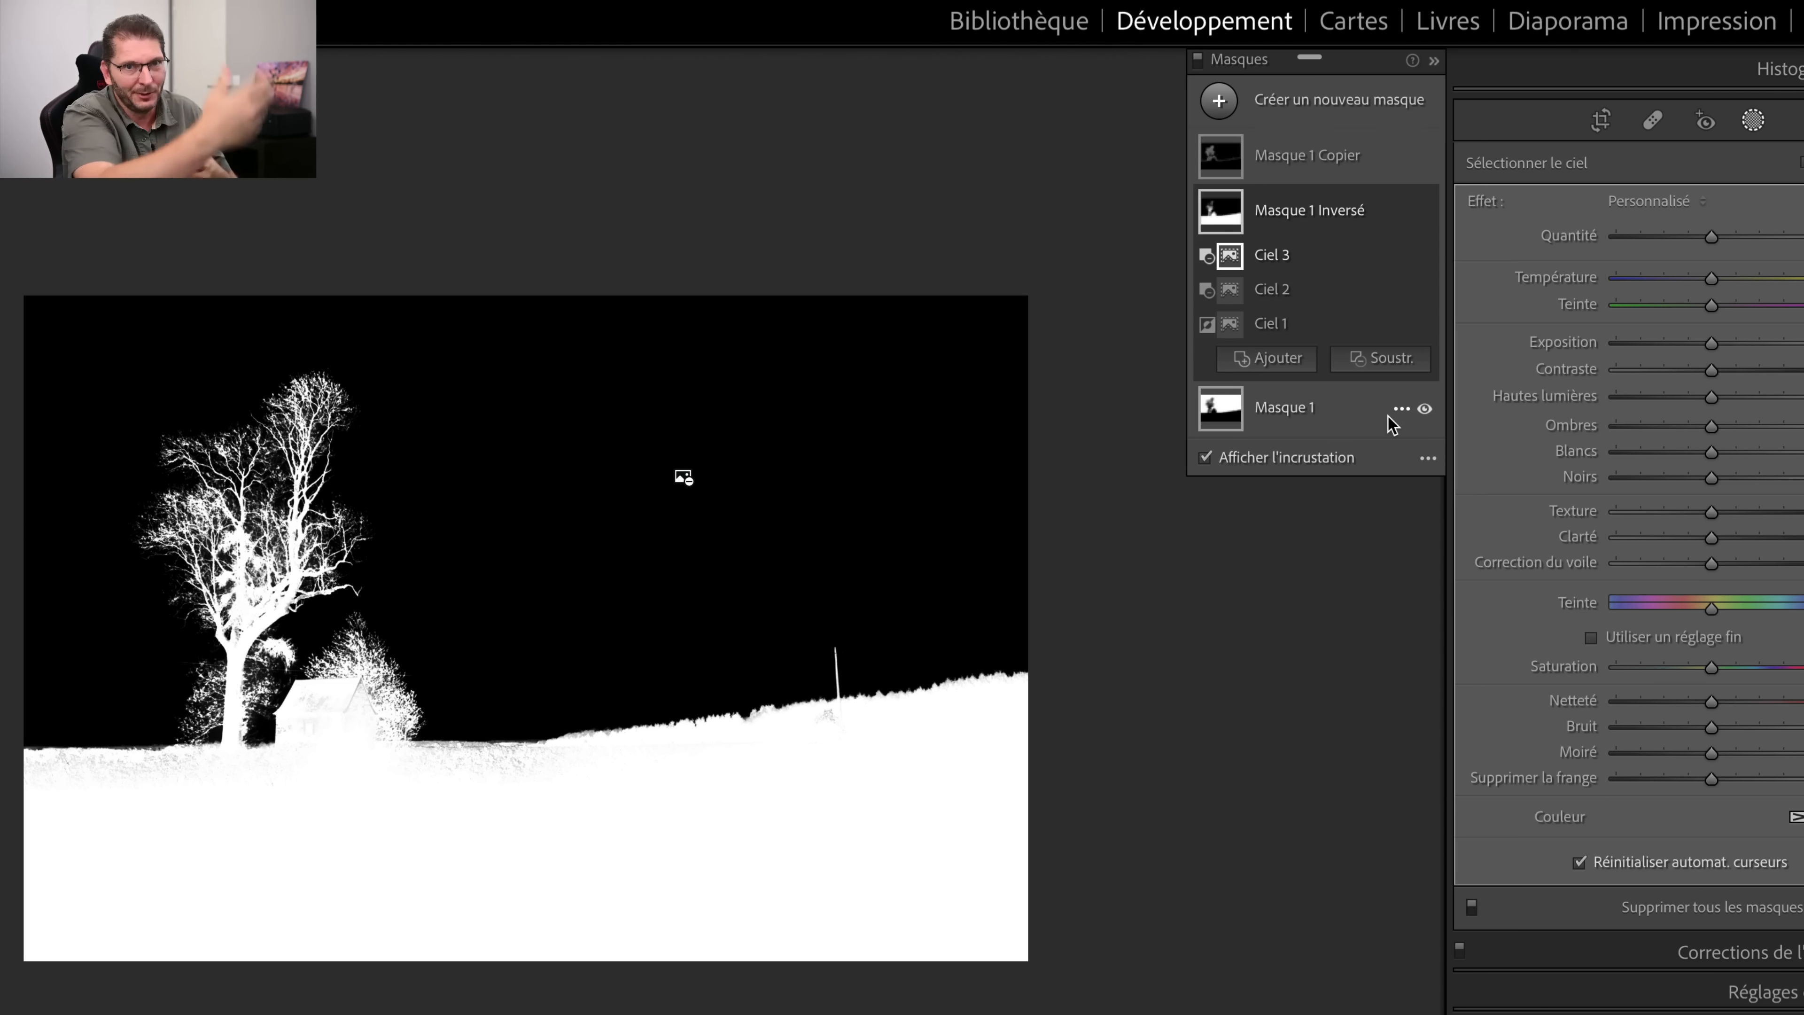
# Step: Hide the overlay, raise the inverted mask's Blancs to brighten the foreground, and set the sky mask's Quantité to 87
pyautogui.press('o')
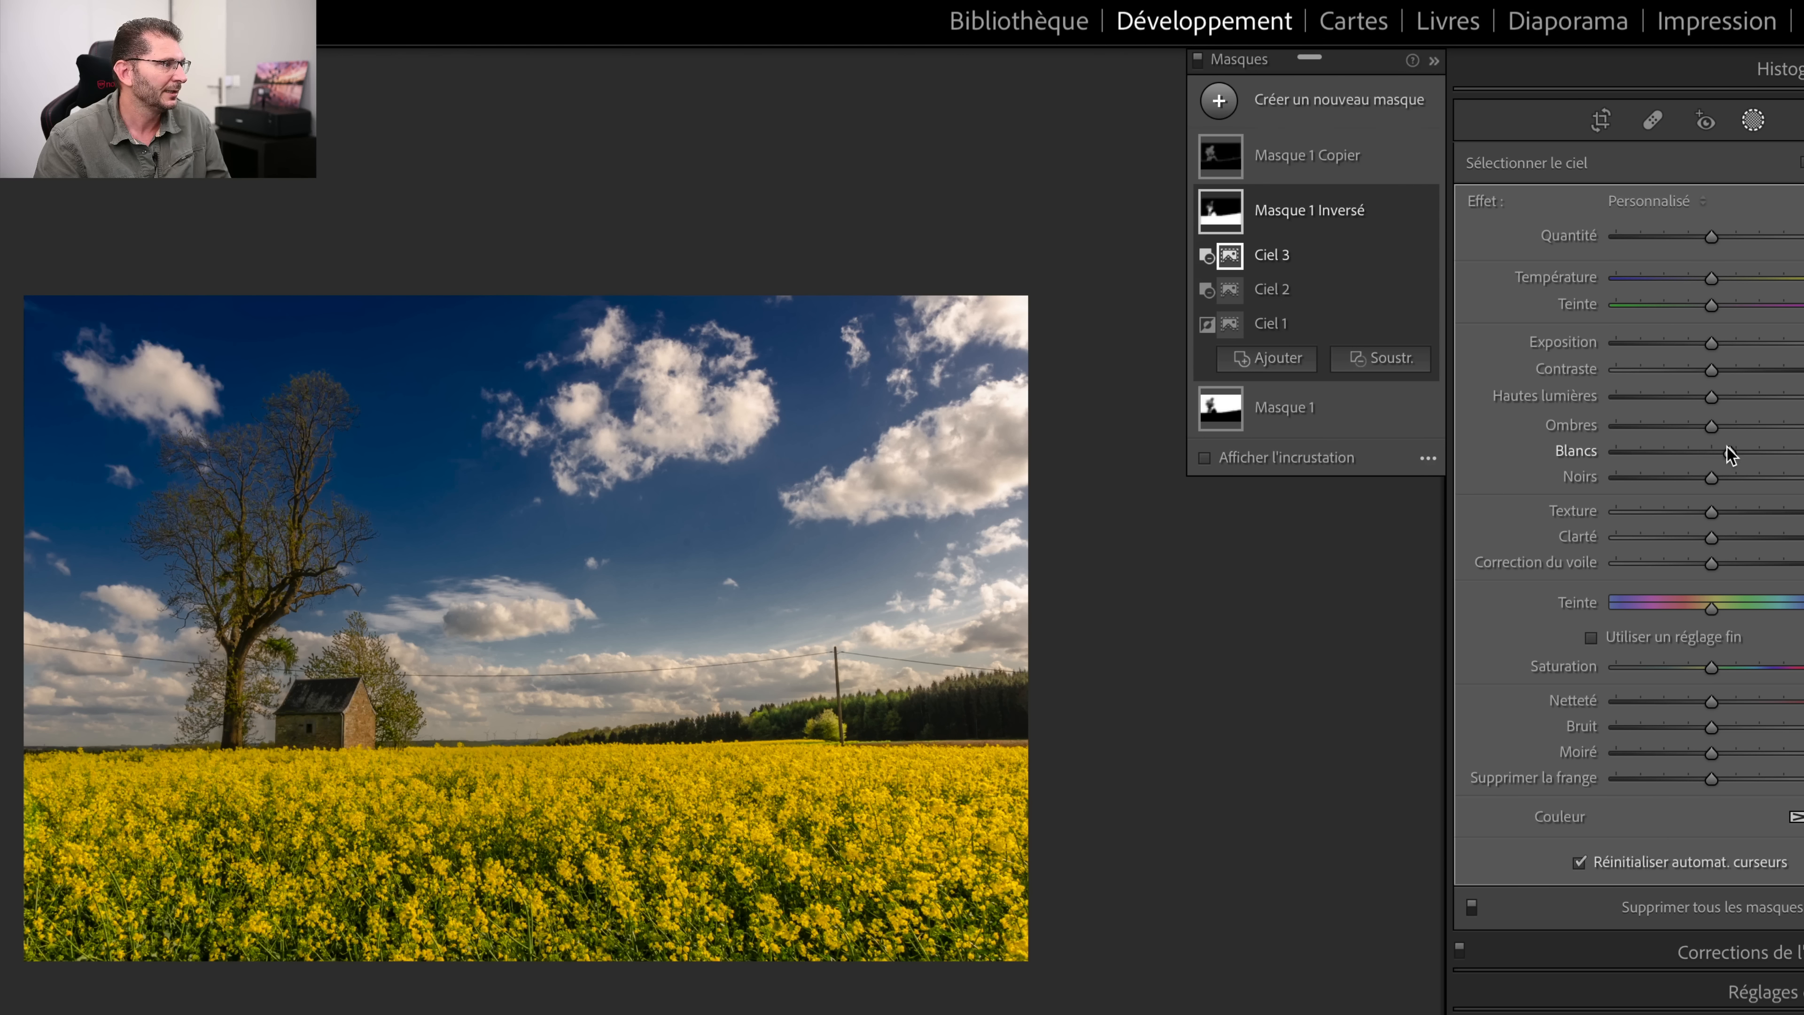
pyautogui.moveTo(1729, 454); pyautogui.dragTo(1761, 445)
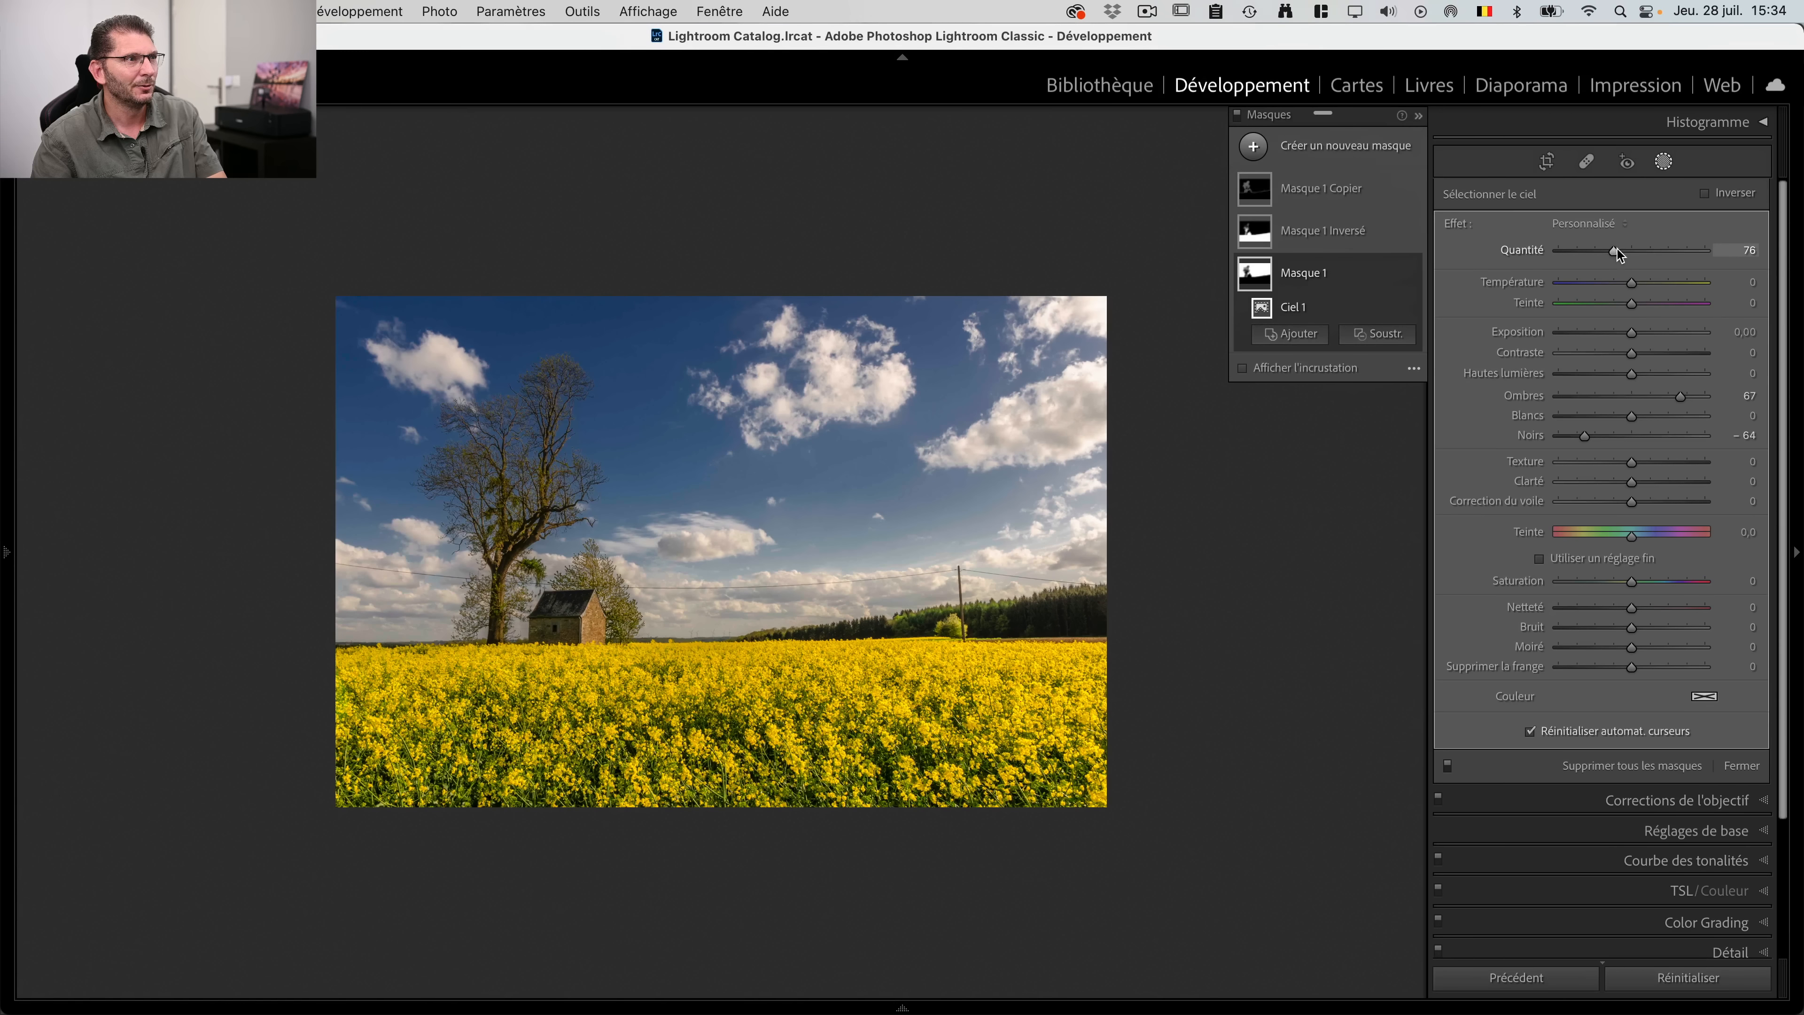
pyautogui.moveTo(1615, 252); pyautogui.dragTo(1625, 252)
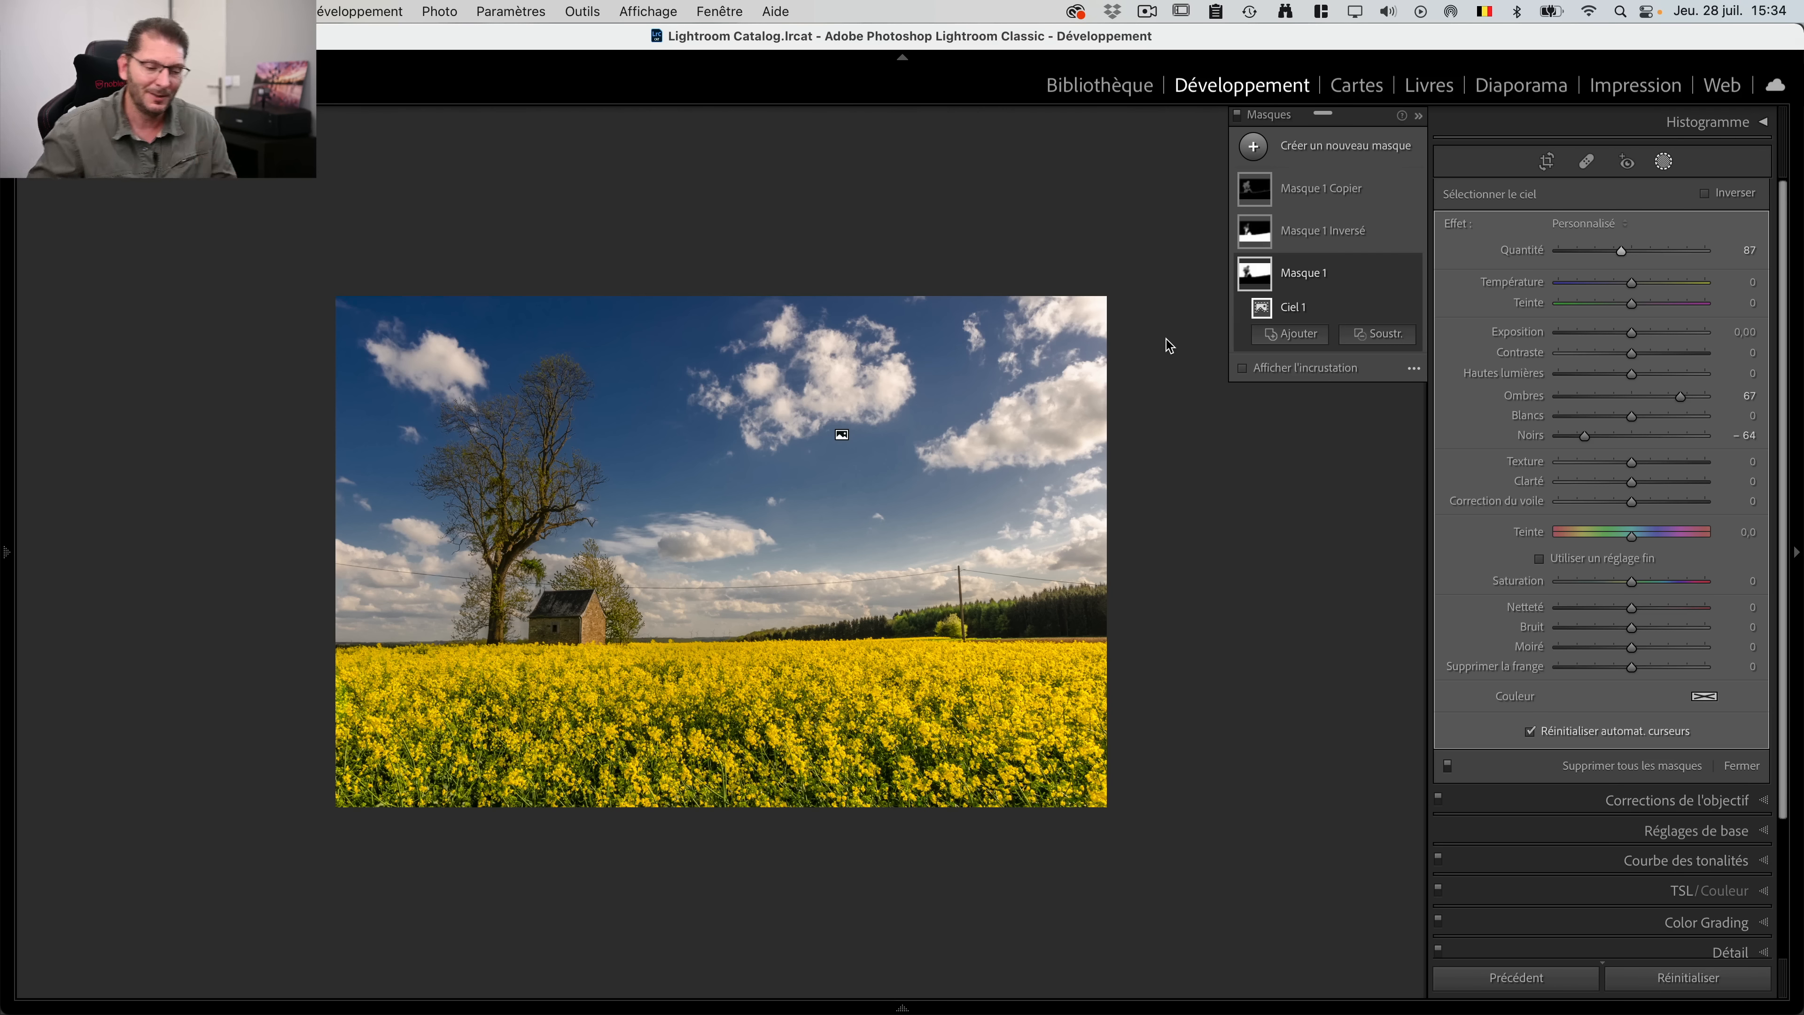
# Step: Open _DSC2797.NEF, the photo of the tree on the rocks, for developing and reset all its edits
pyautogui.press('g')
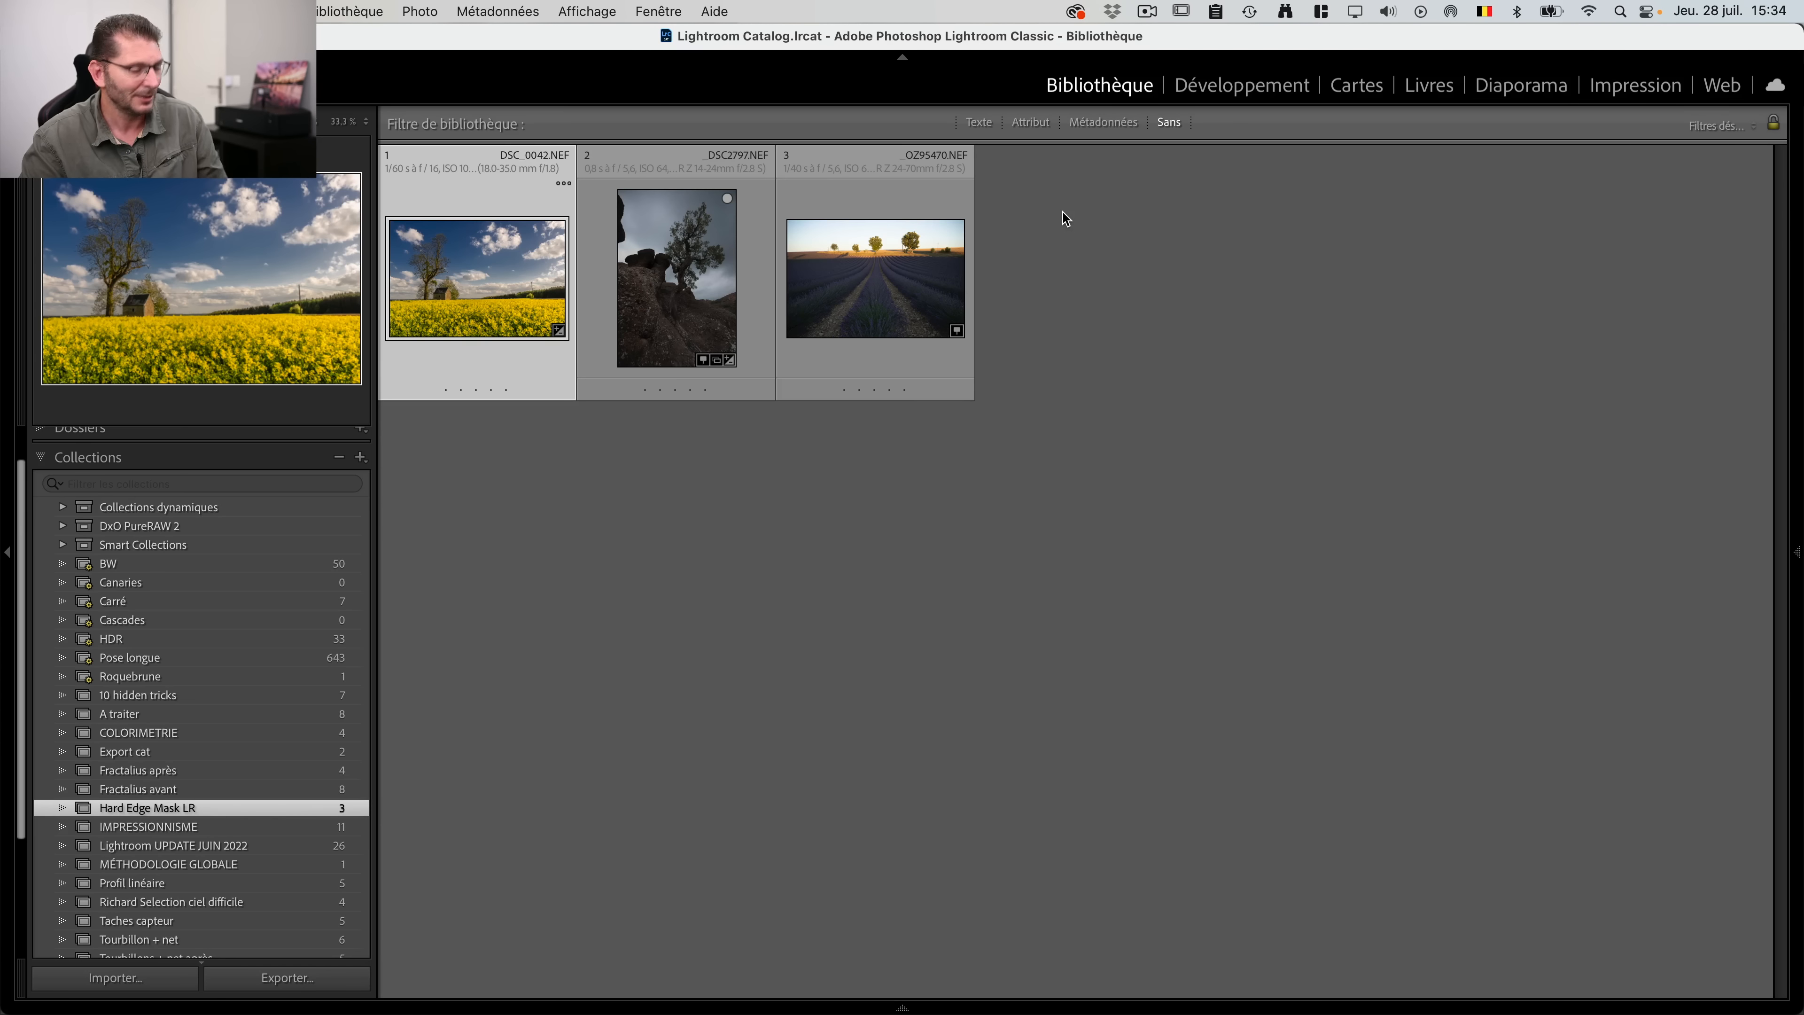
pyautogui.press('d')
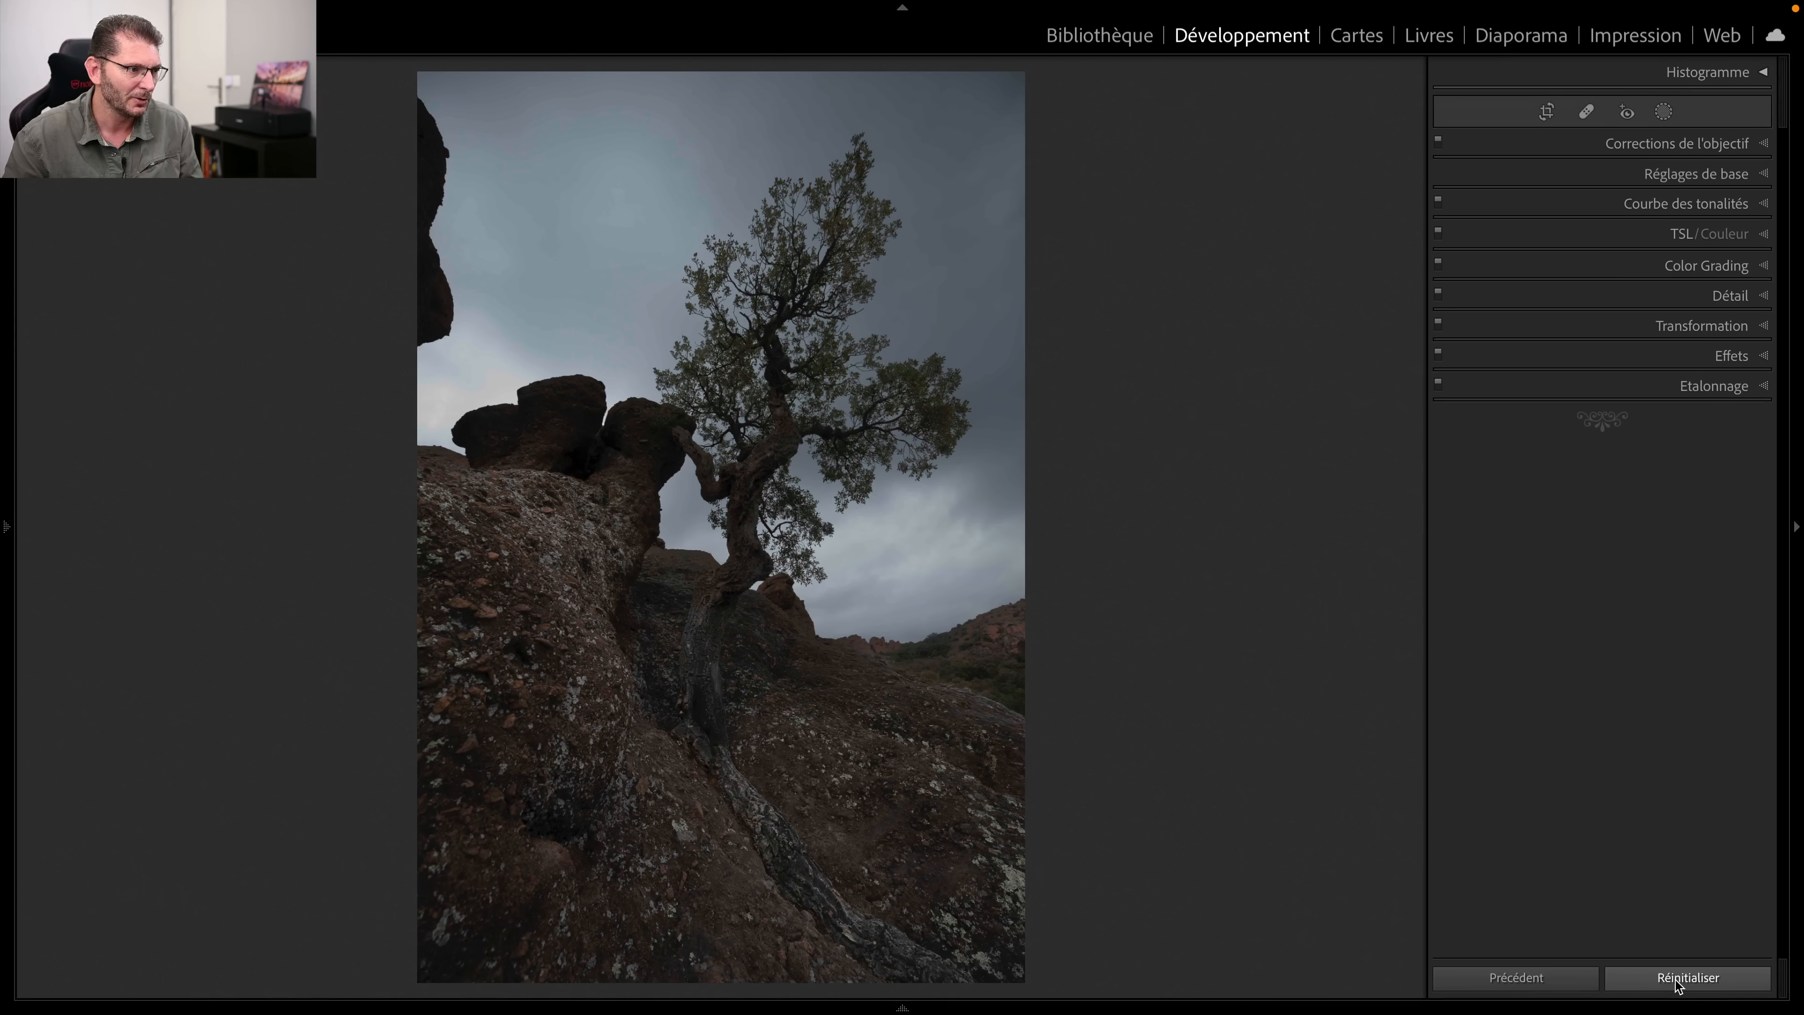
pyautogui.click(1680, 983)
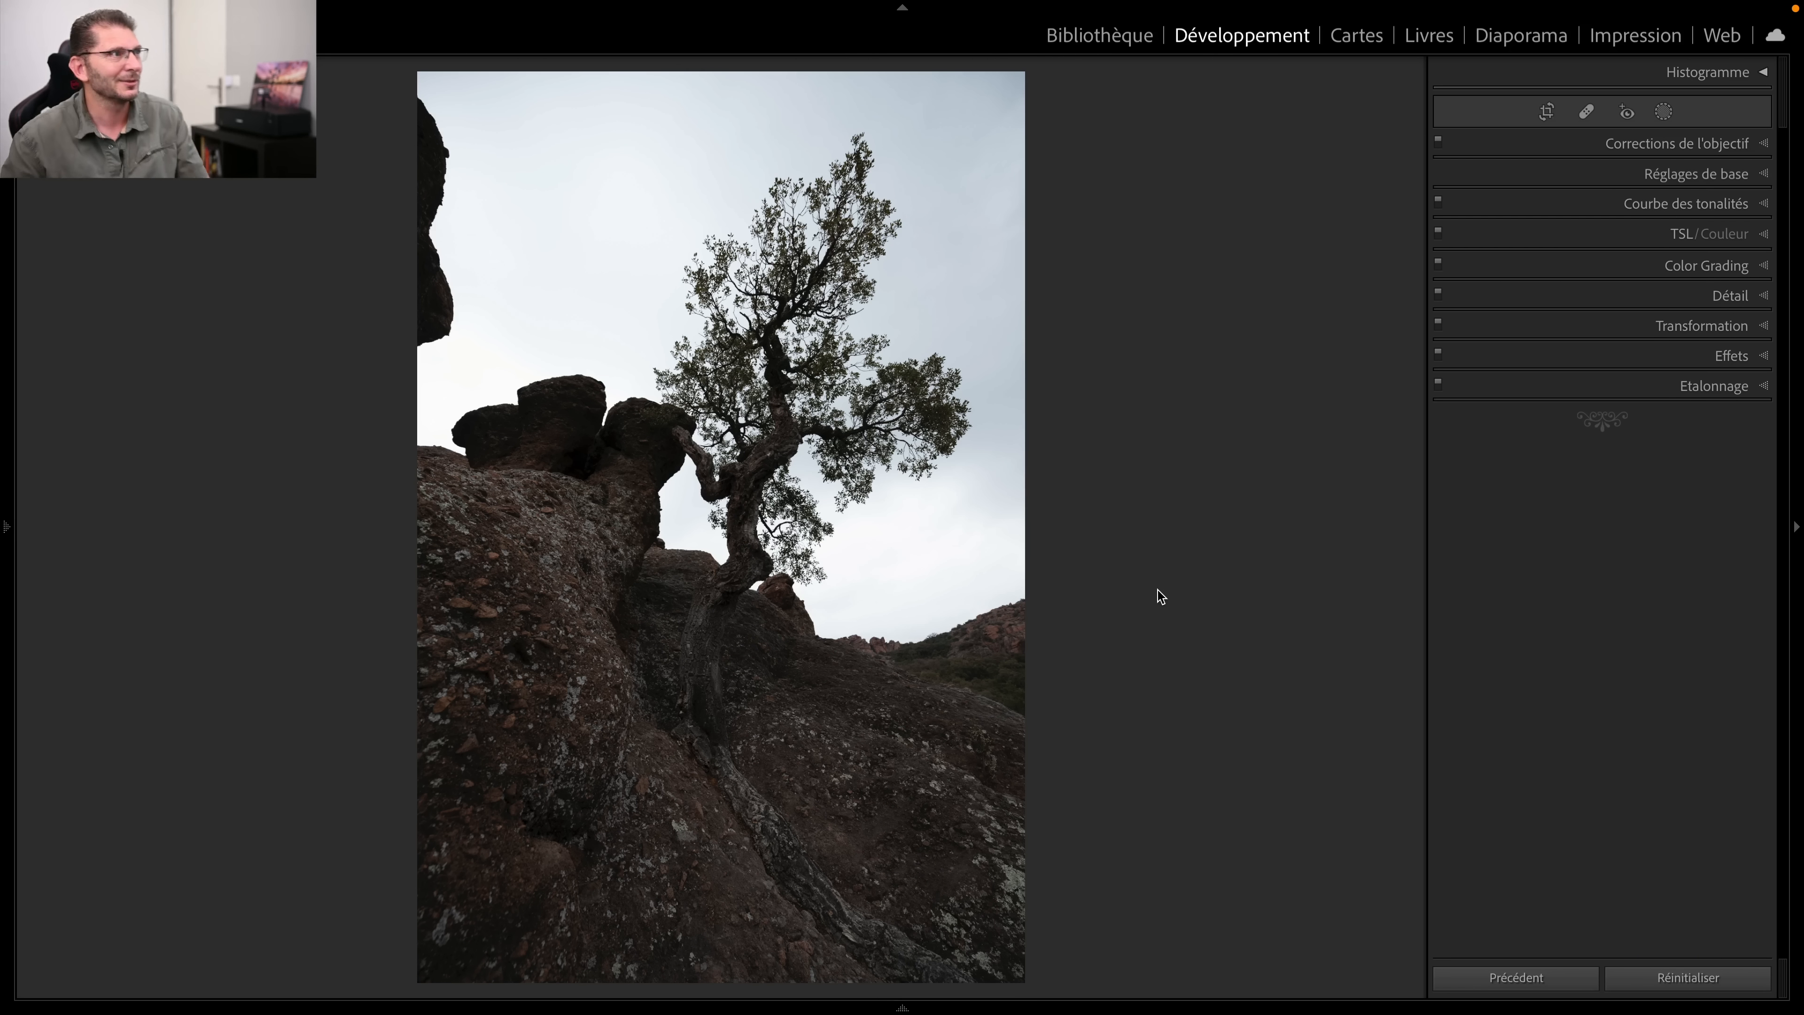
# Step: Create a new mask that selects the sky, and add the sky selection to it two more times
pyautogui.click(1664, 112)
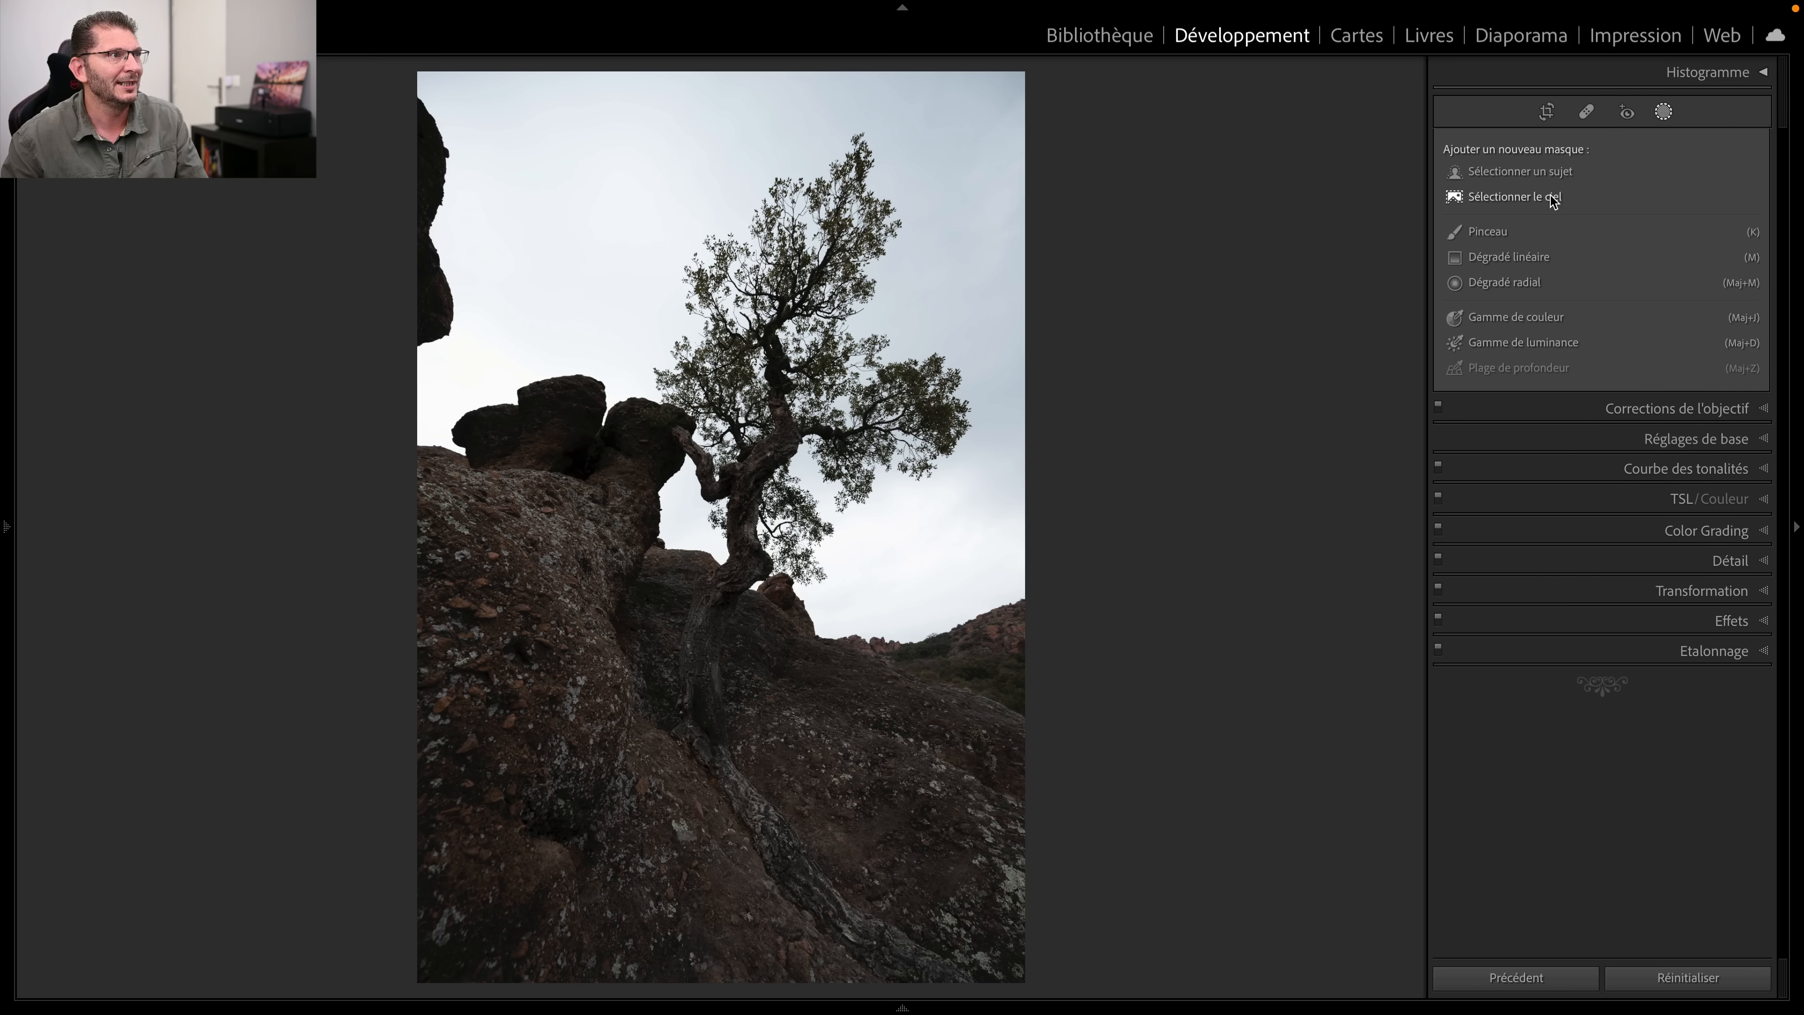
pyautogui.click(1550, 196)
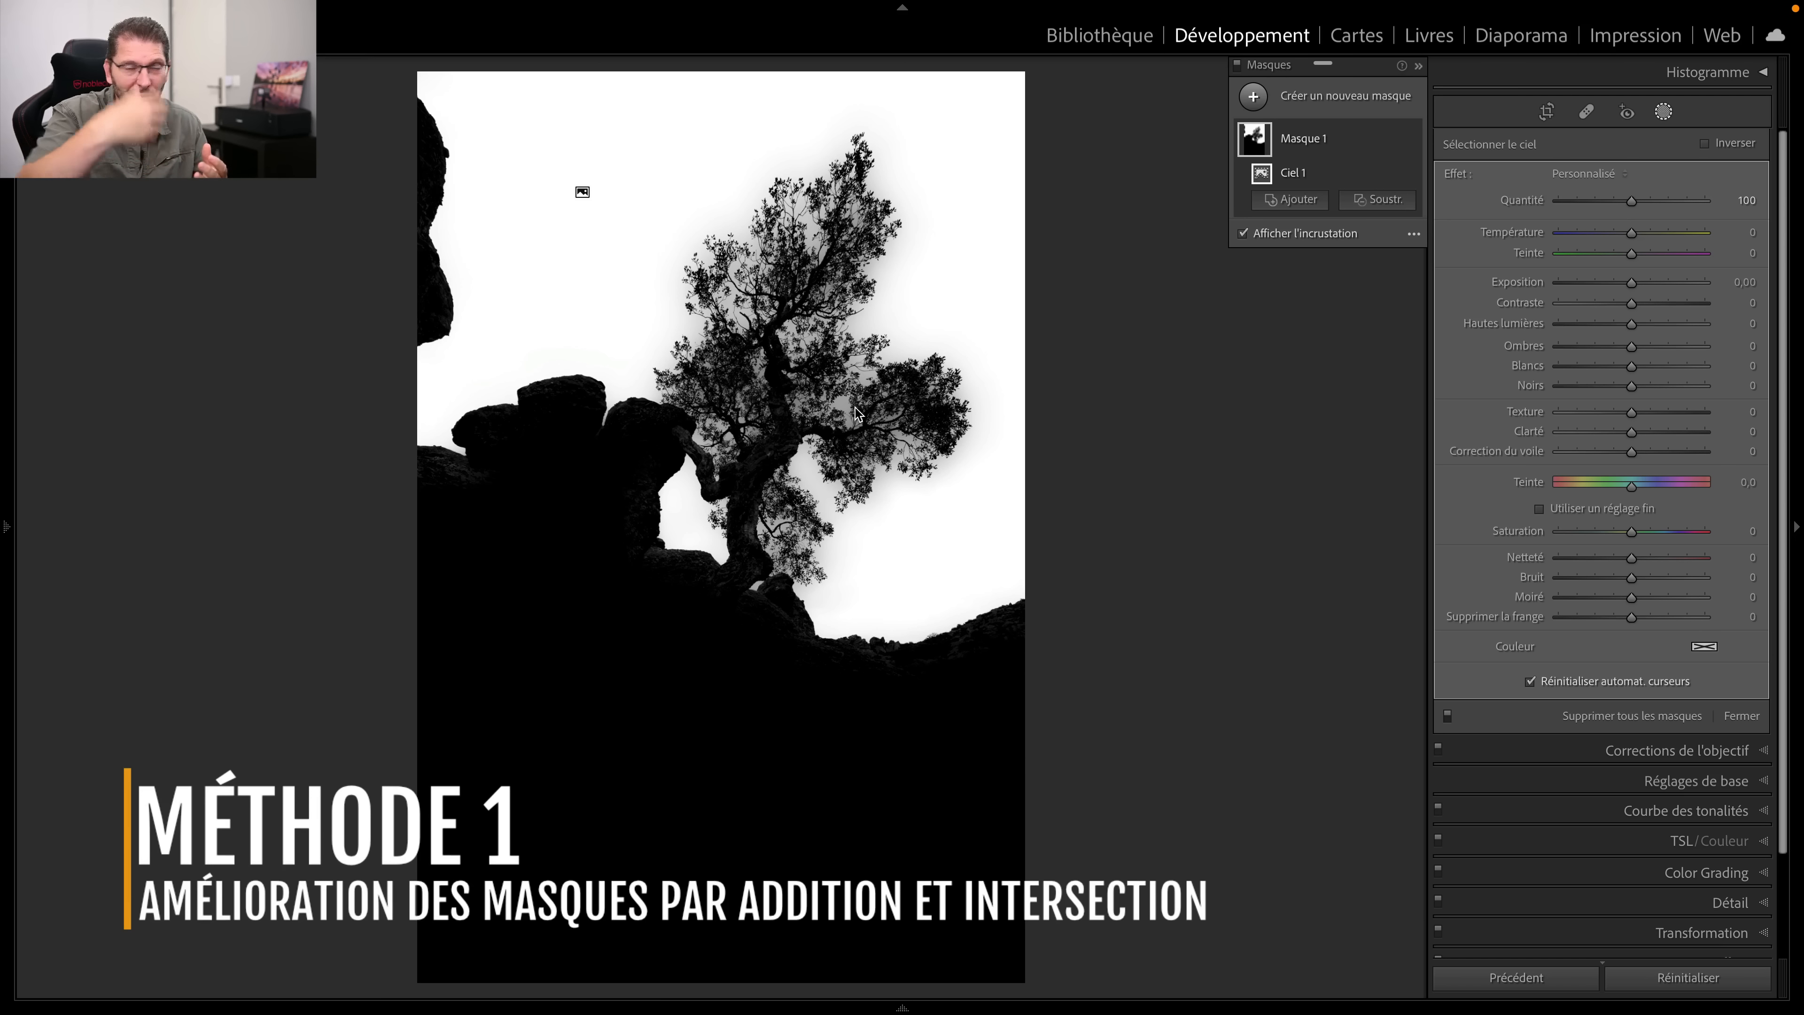
pyautogui.click(1276, 201)
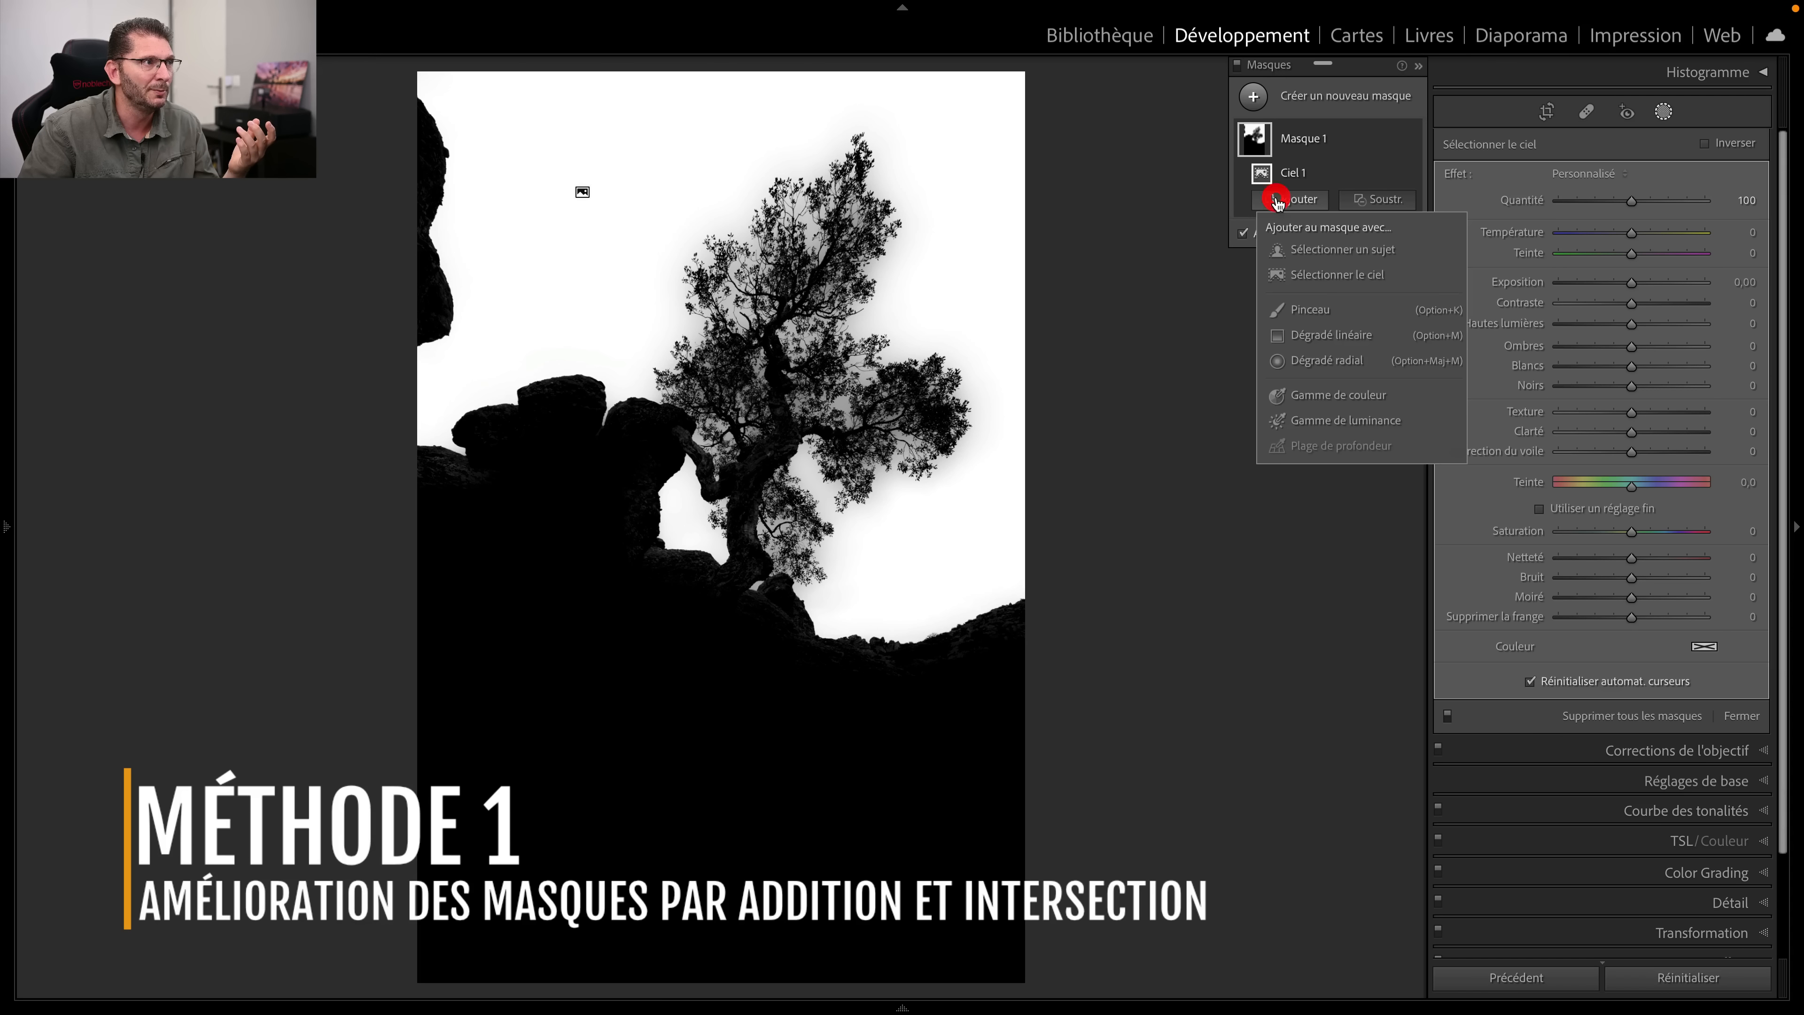
pyautogui.click(1311, 274)
pyautogui.click(1301, 229)
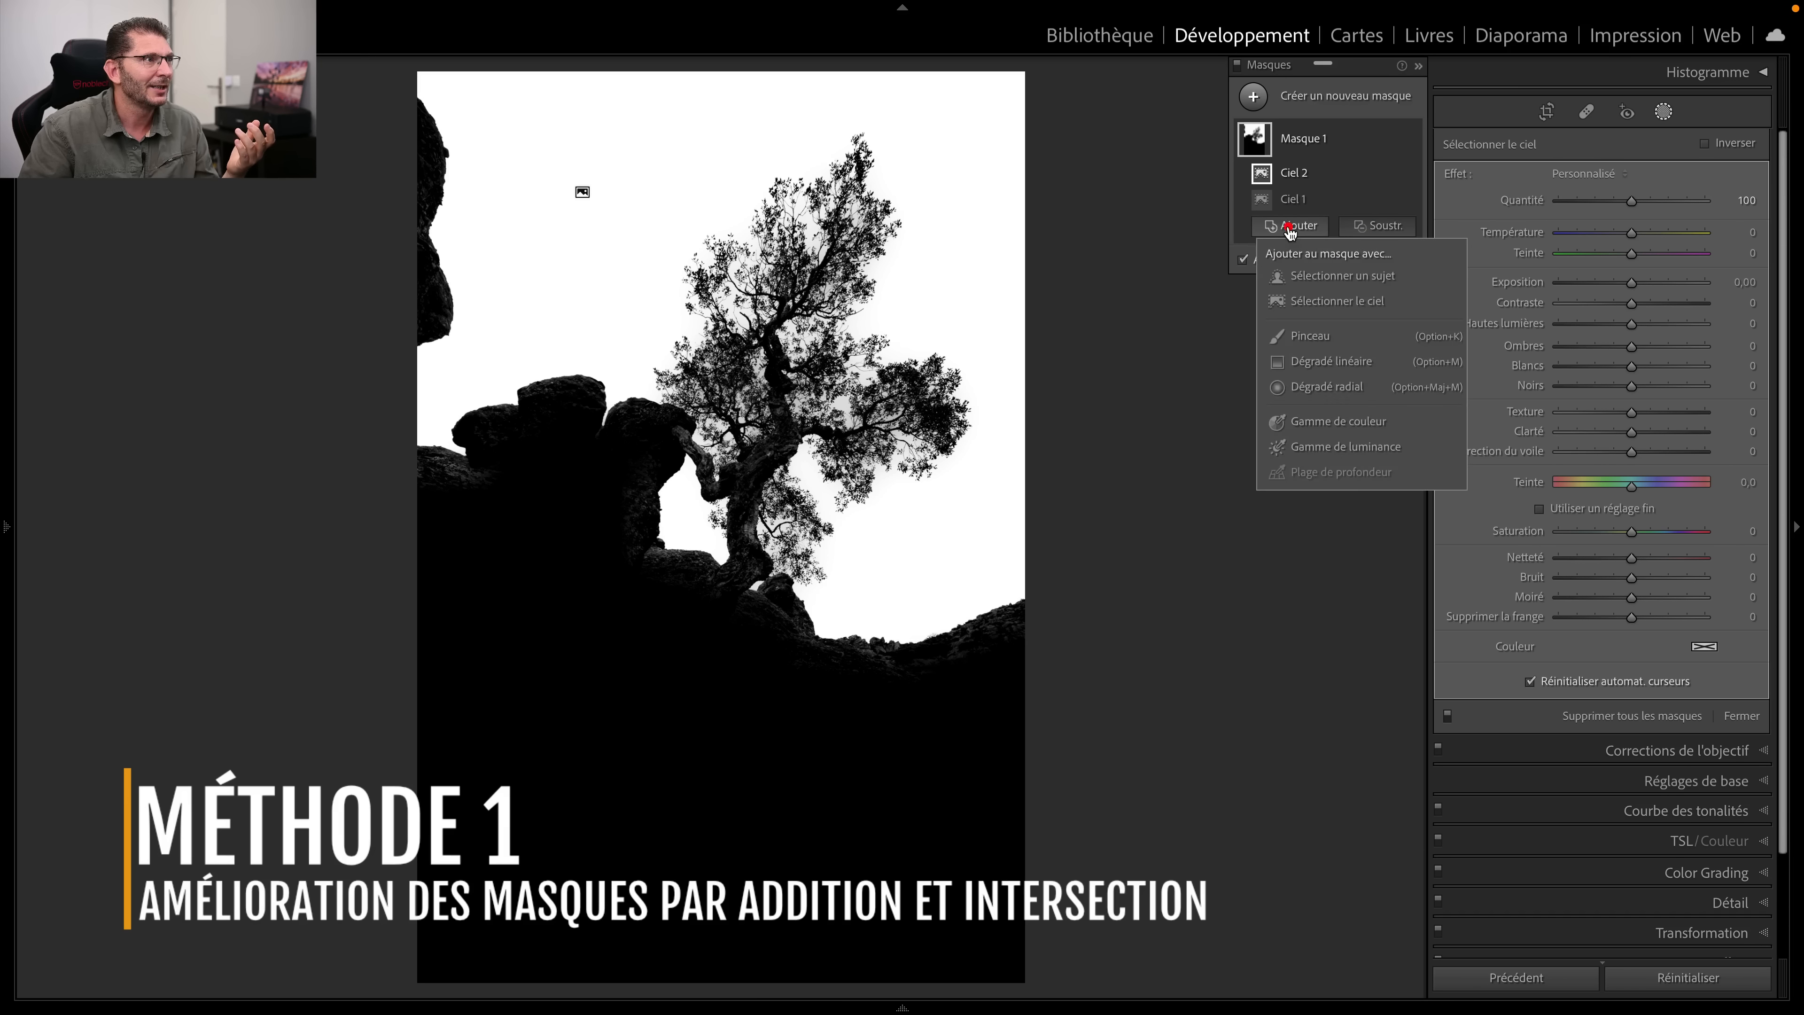
pyautogui.click(1306, 299)
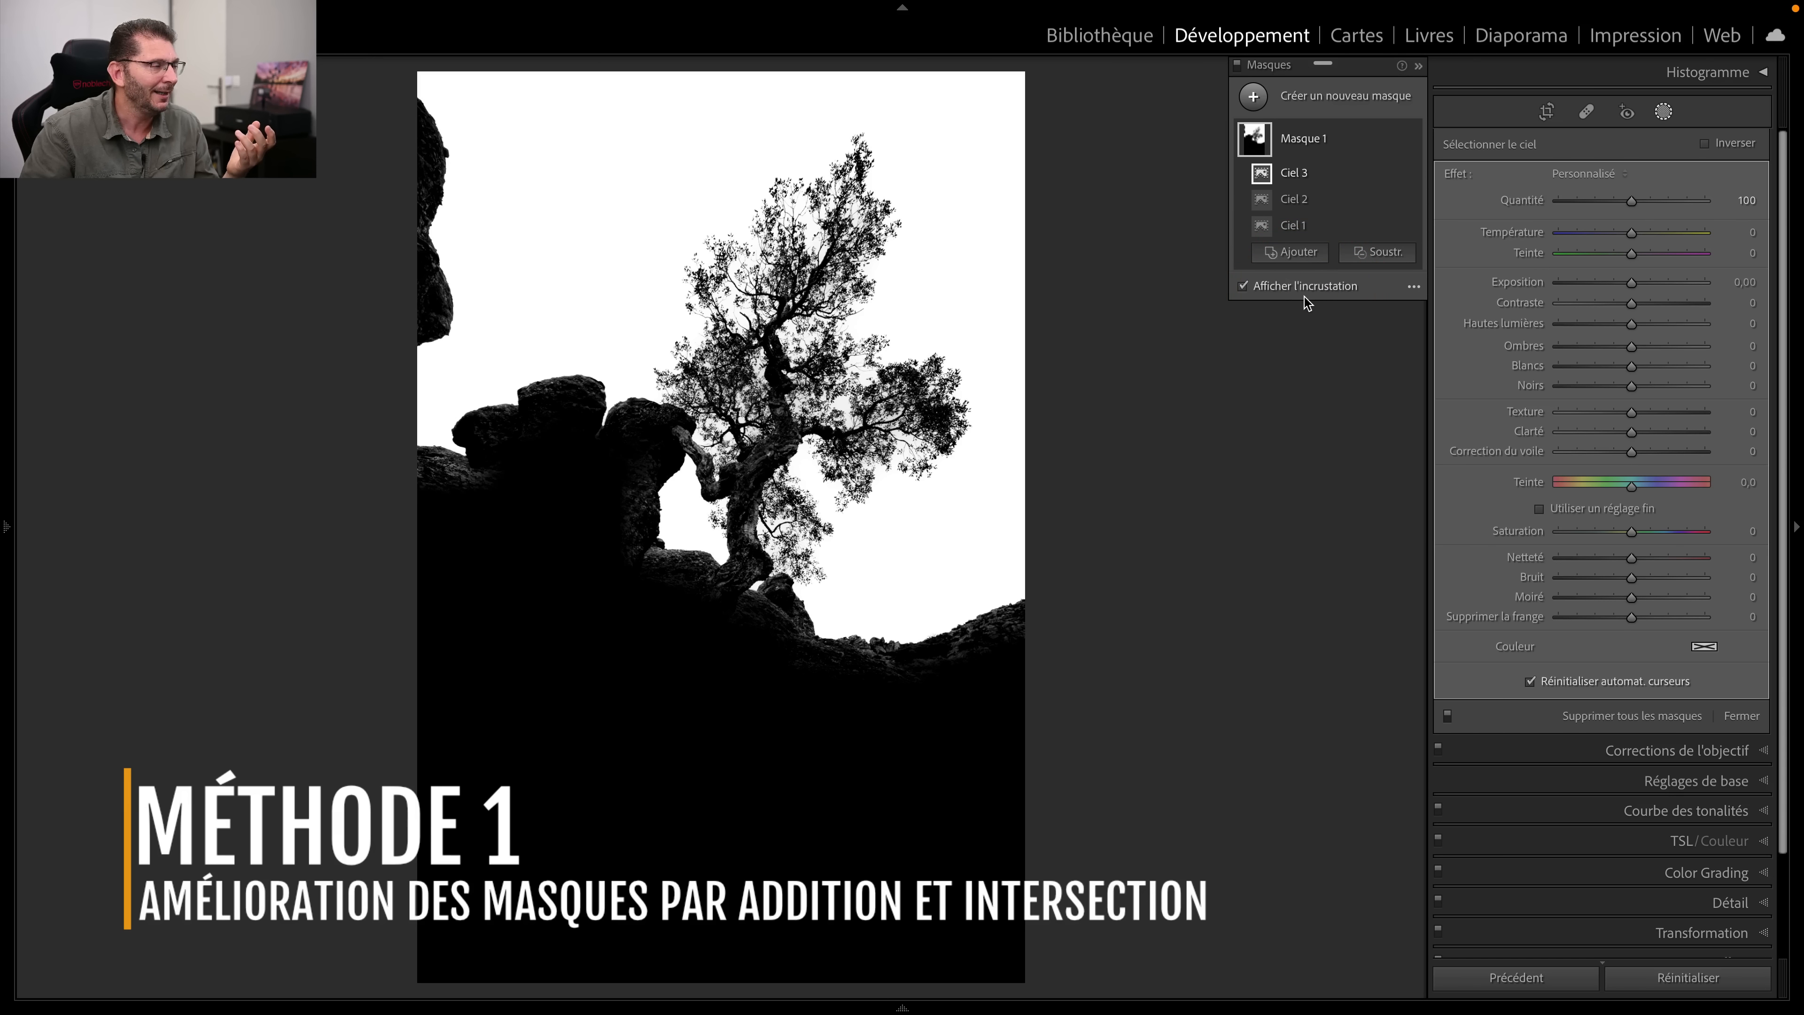
# Step: Set the sky mask's Exposition to −1,35 and delete the two added sky components, leaving only Ciel 1
pyautogui.moveTo(1636, 283); pyautogui.dragTo(1601, 285)
pyautogui.moveTo(1585, 280); pyautogui.dragTo(1608, 282)
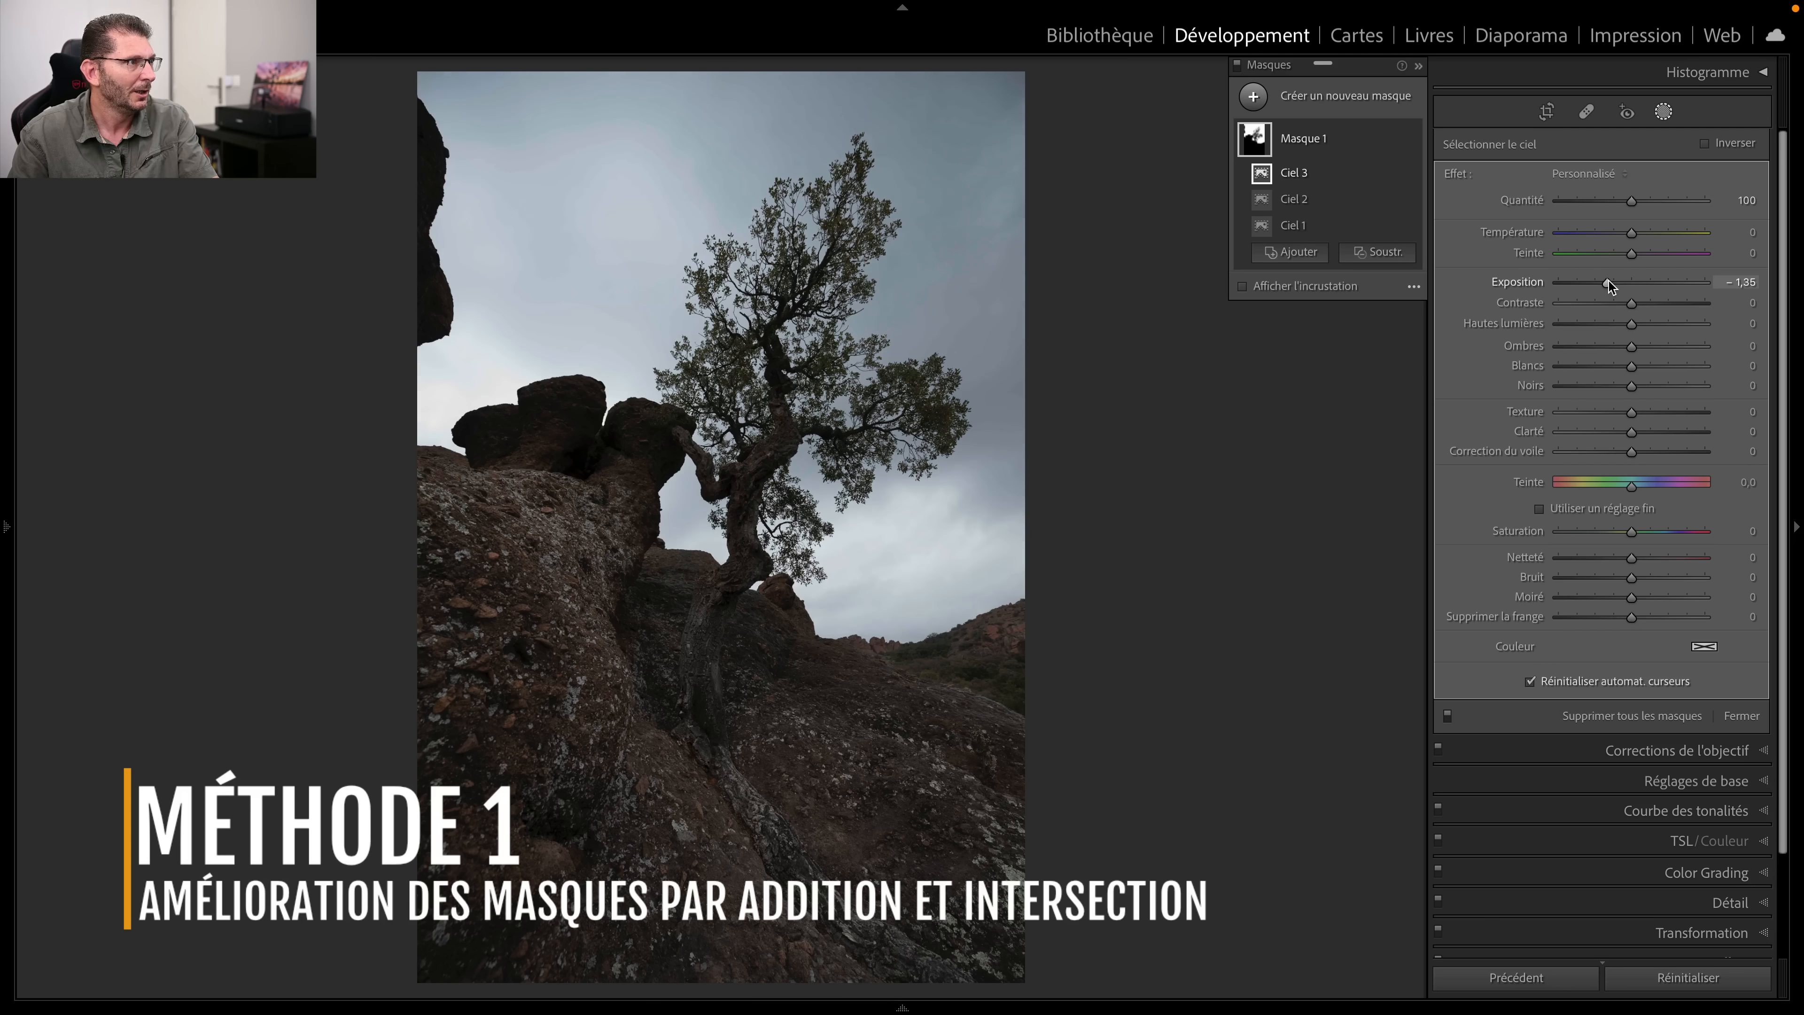
pyautogui.click(1339, 205)
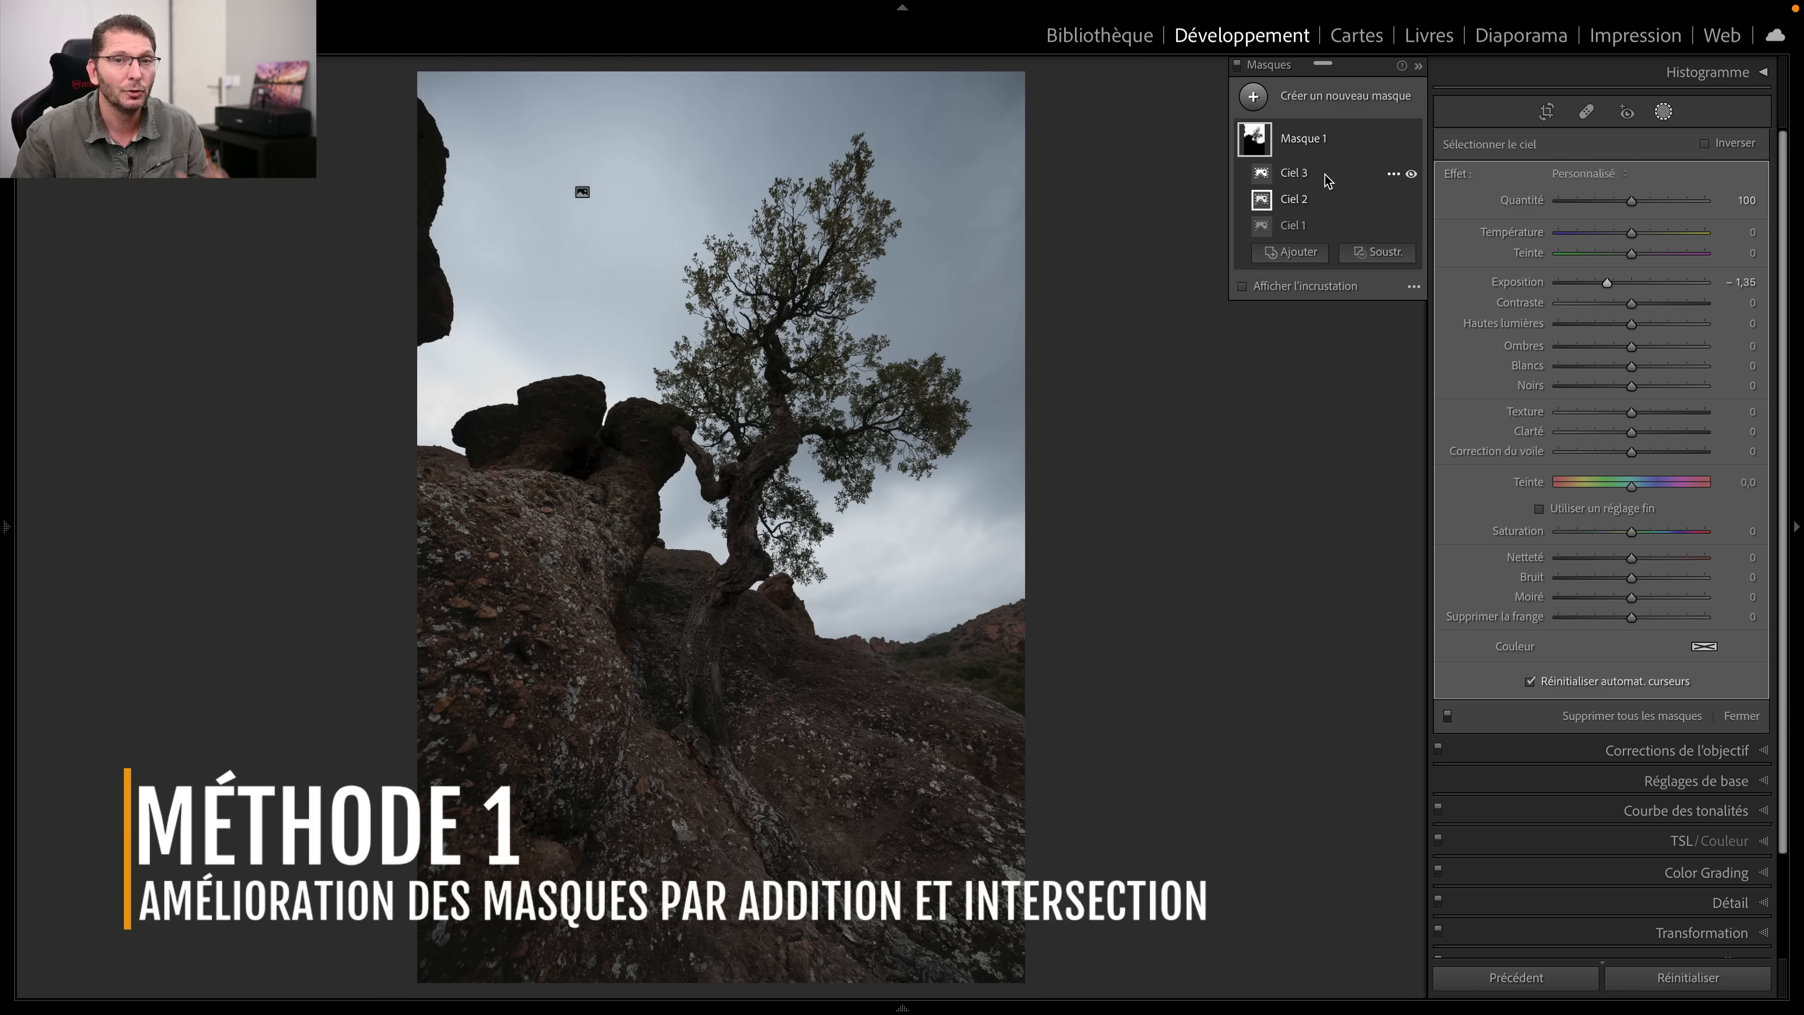
pyautogui.keyDown('shift'); pyautogui.click(1311, 201); pyautogui.keyUp('shift')
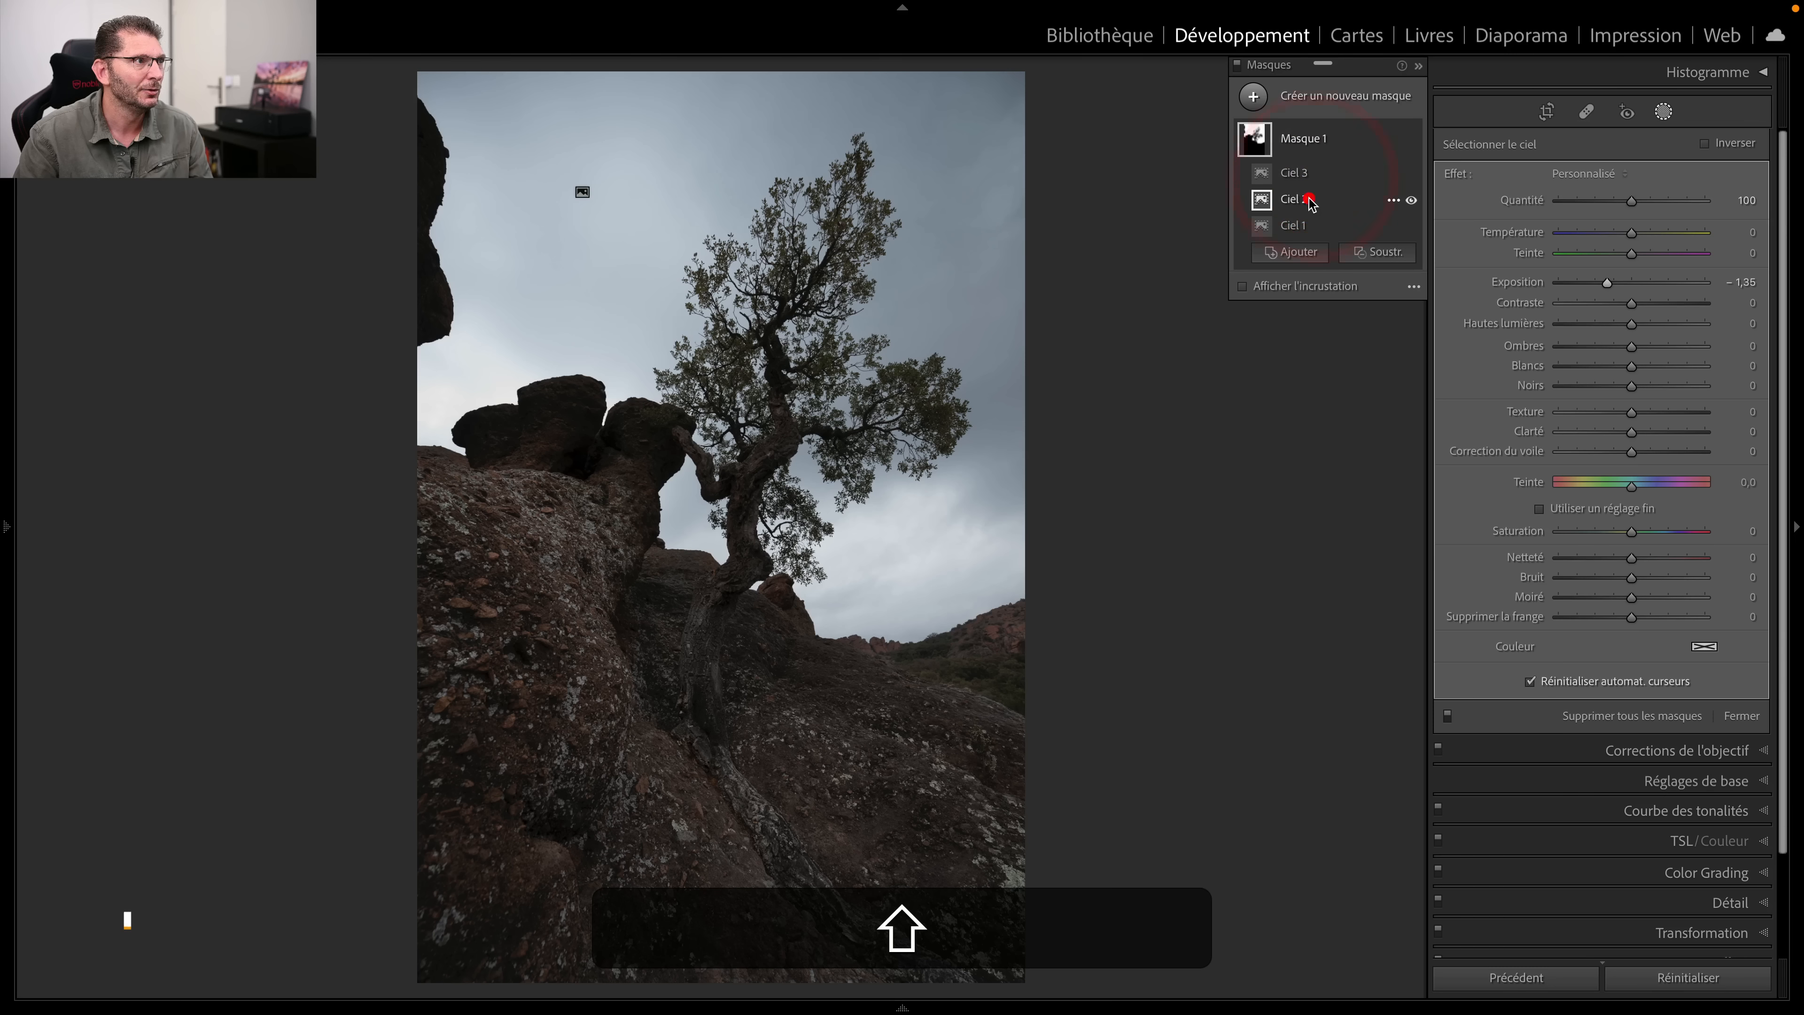
pyautogui.press('BackSpace')
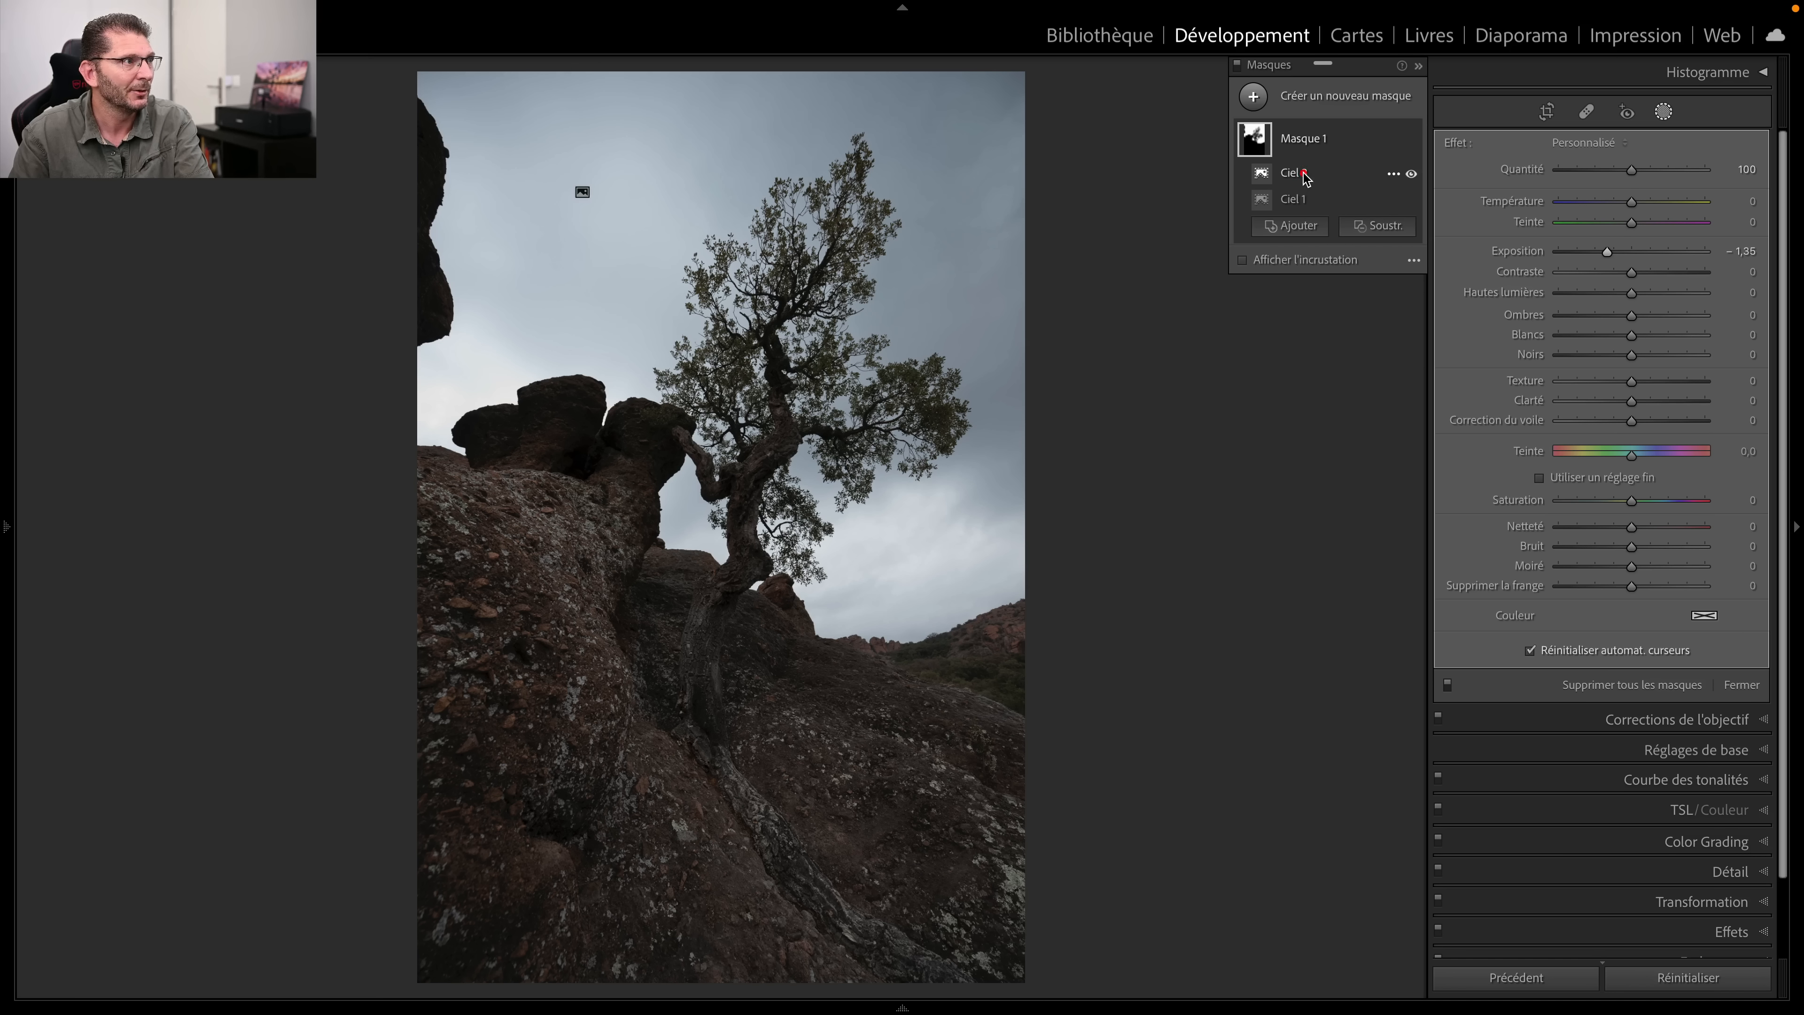
pyautogui.press('BackSpace')
# Step: Duplicate Masque 1 and reset all effect settings of the copy
pyautogui.click(1312, 142)
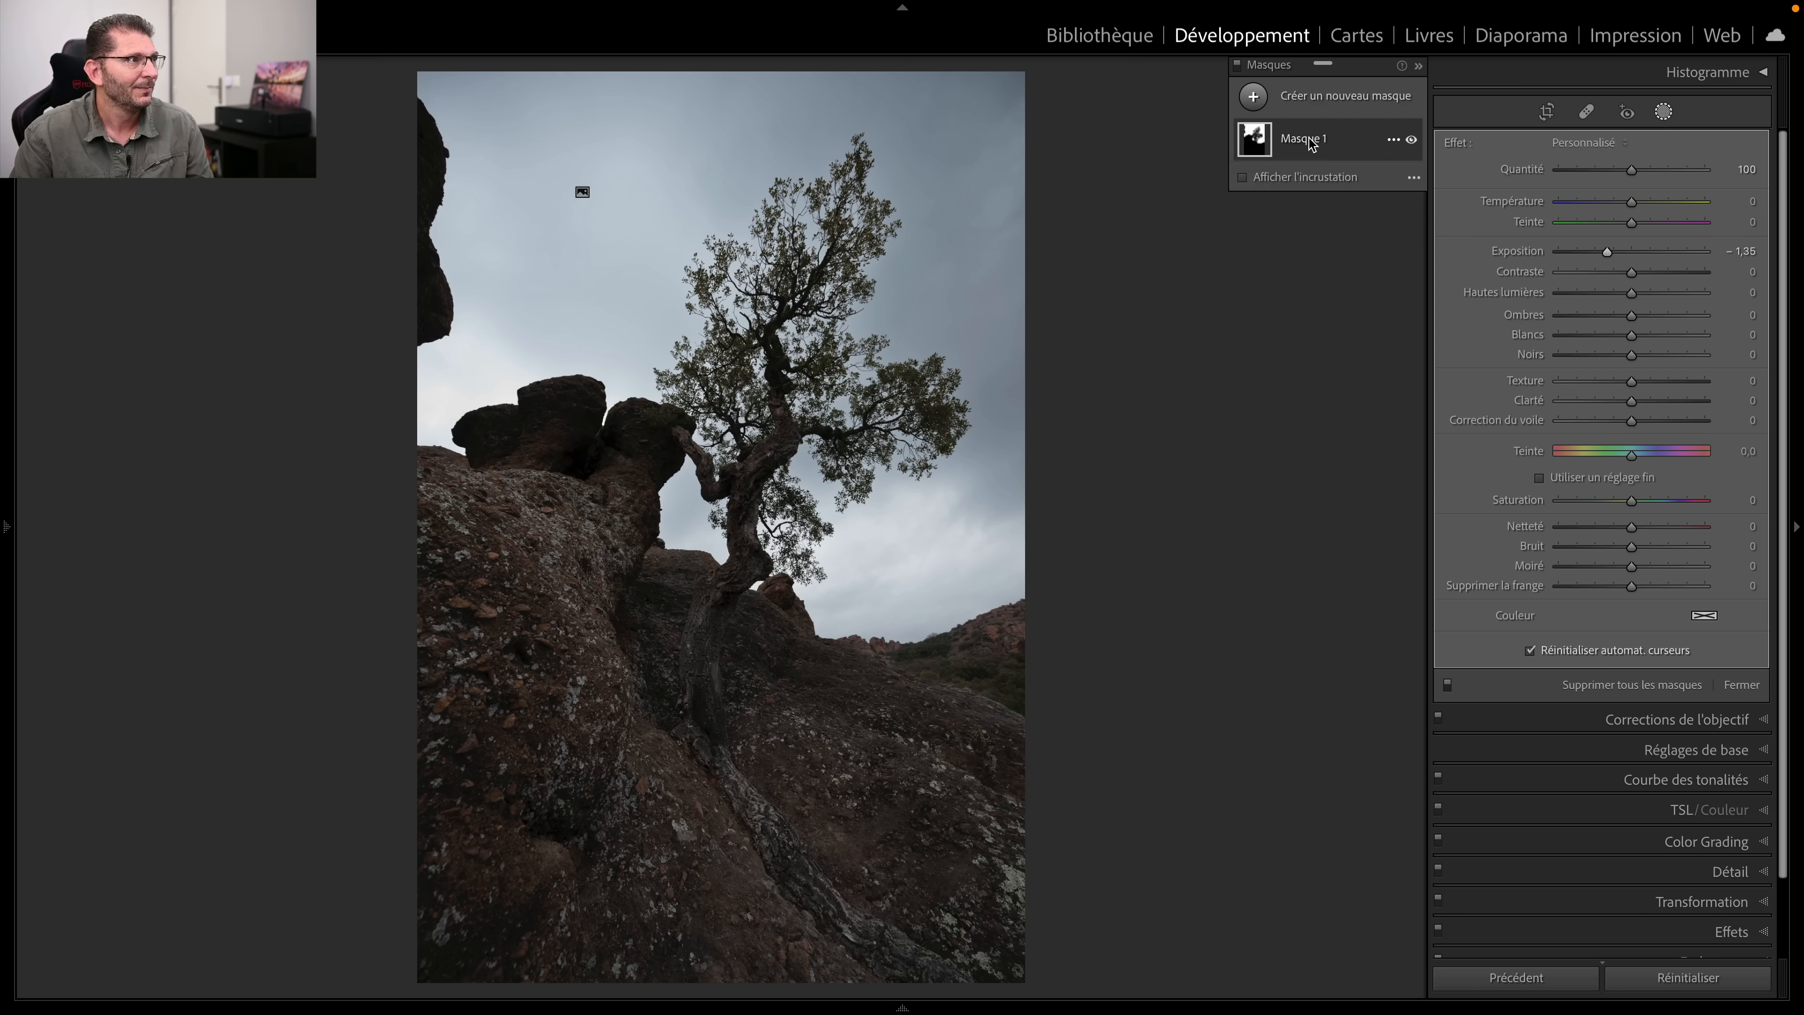
pyautogui.click(1344, 148)
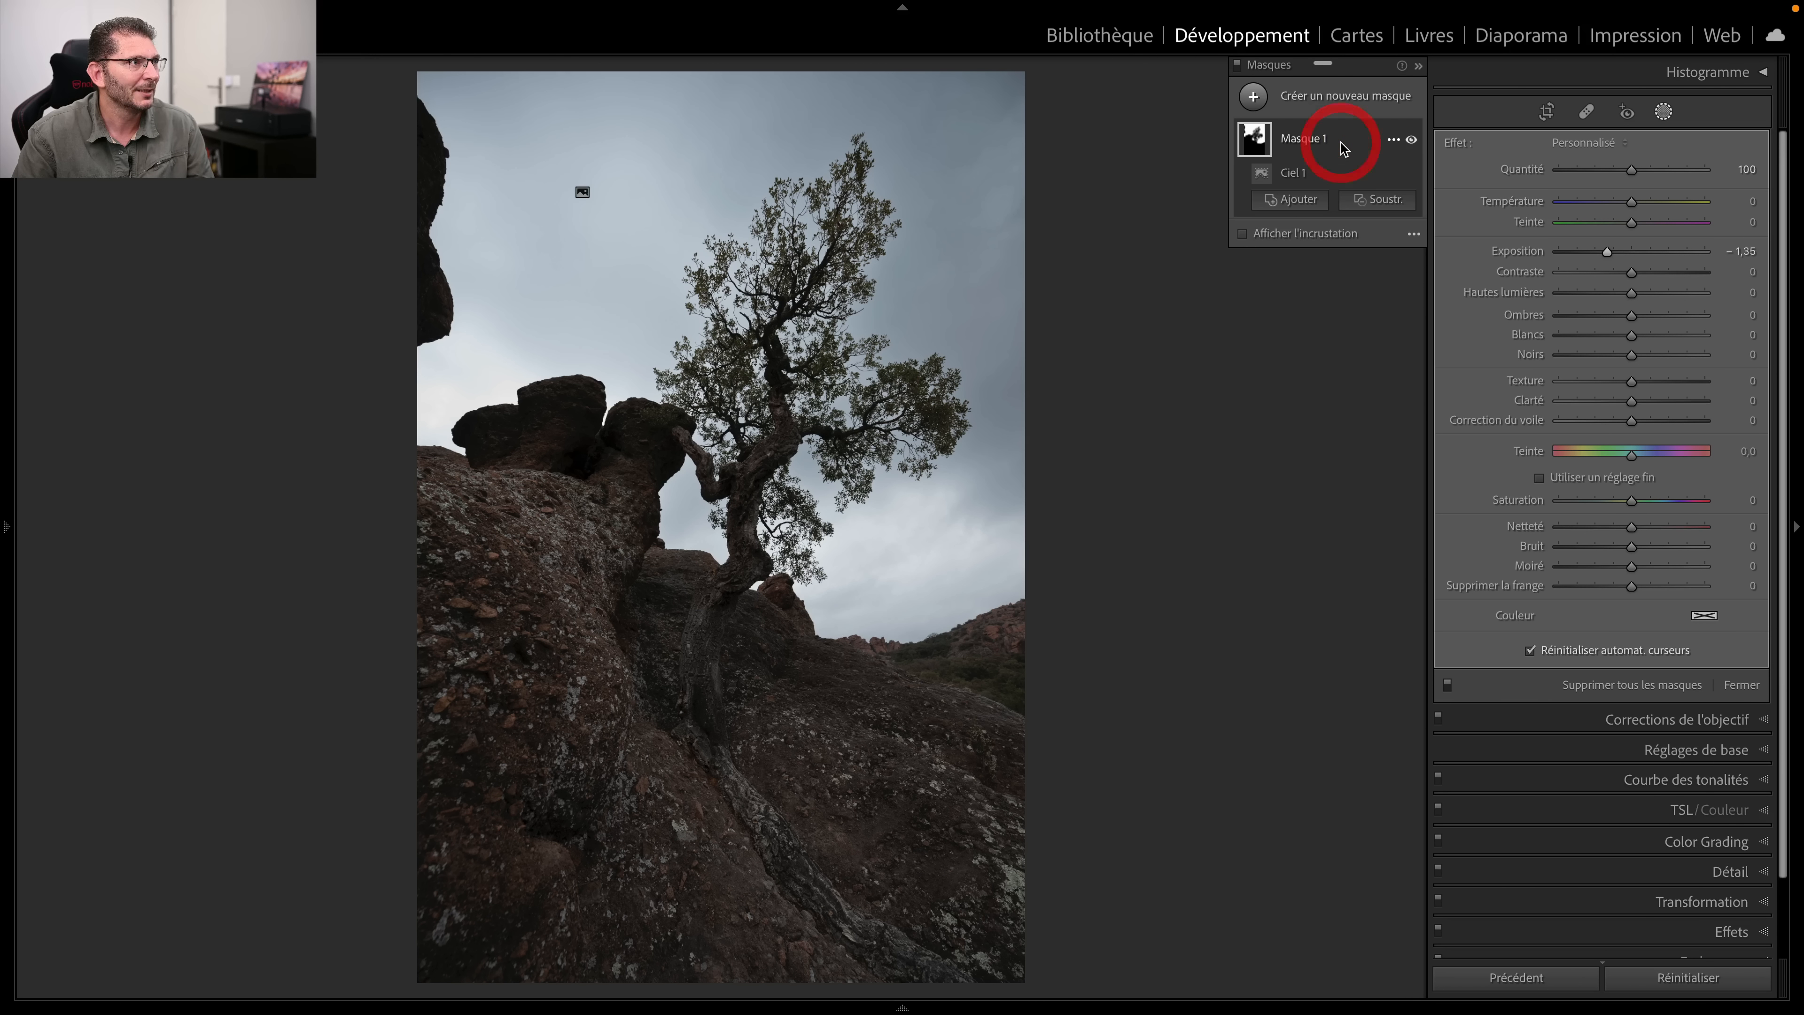
pyautogui.click(1394, 140)
pyautogui.click(1385, 147)
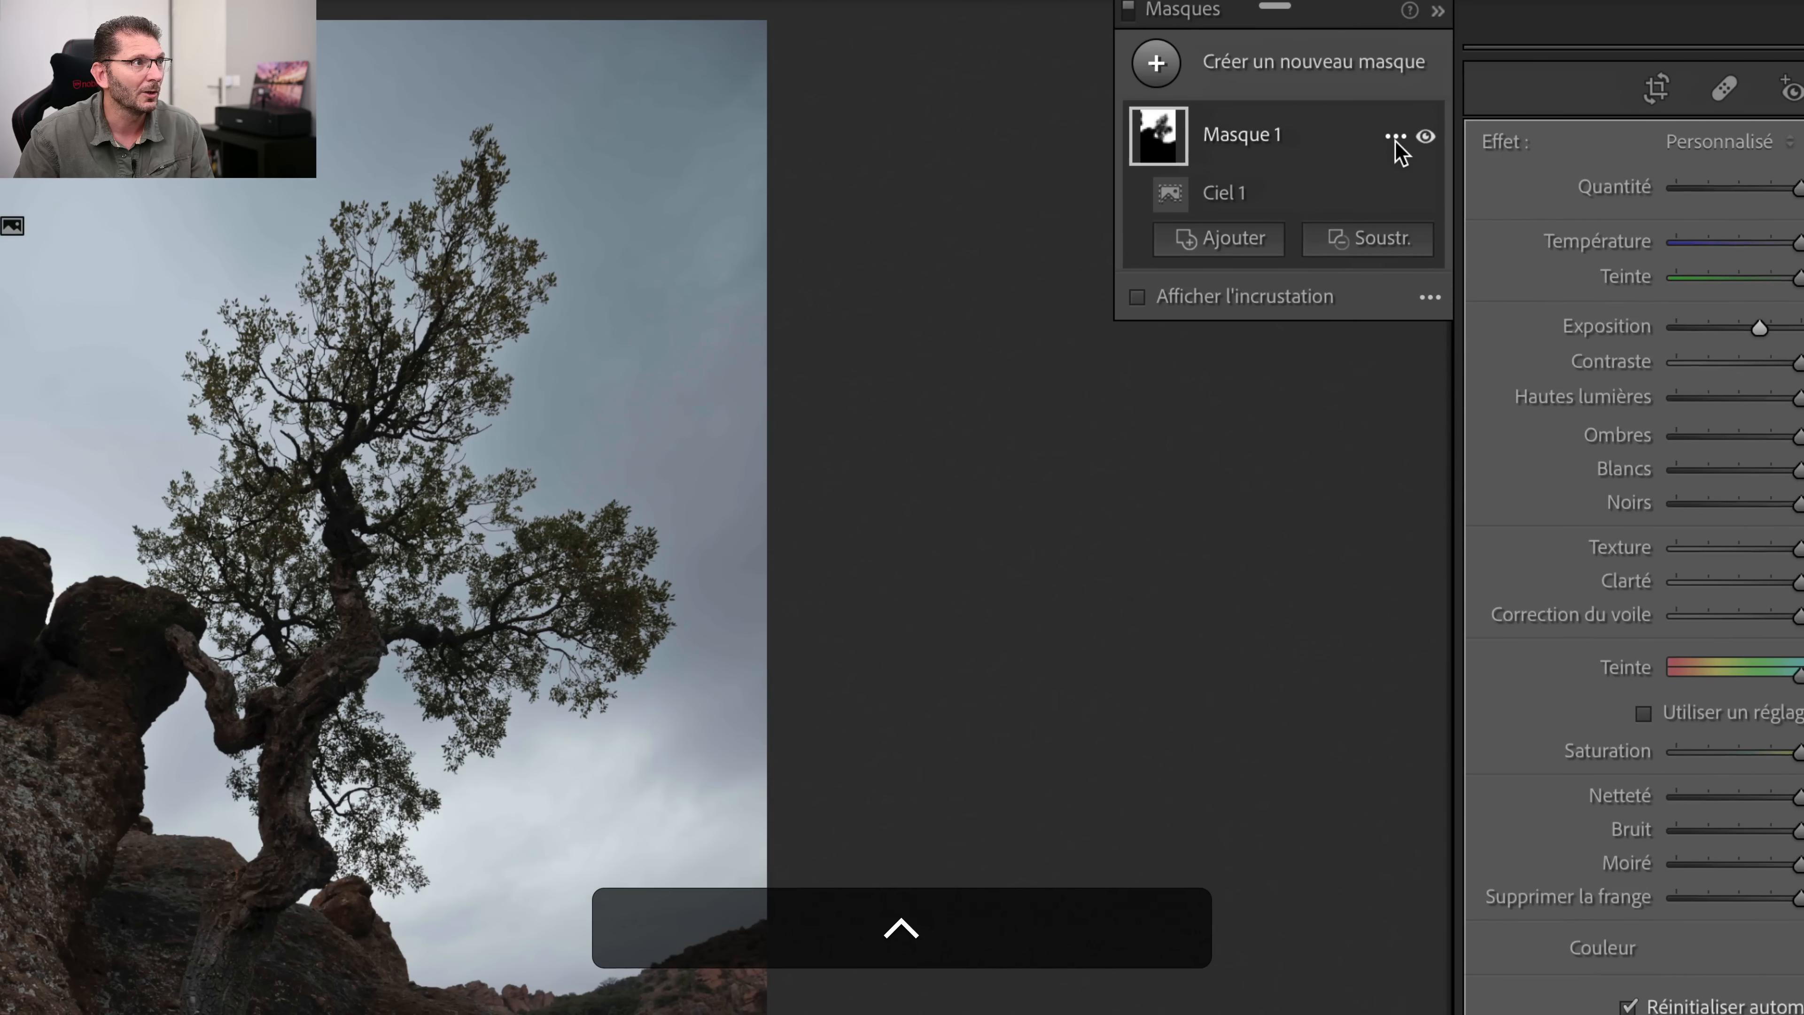
pyautogui.click(1393, 141)
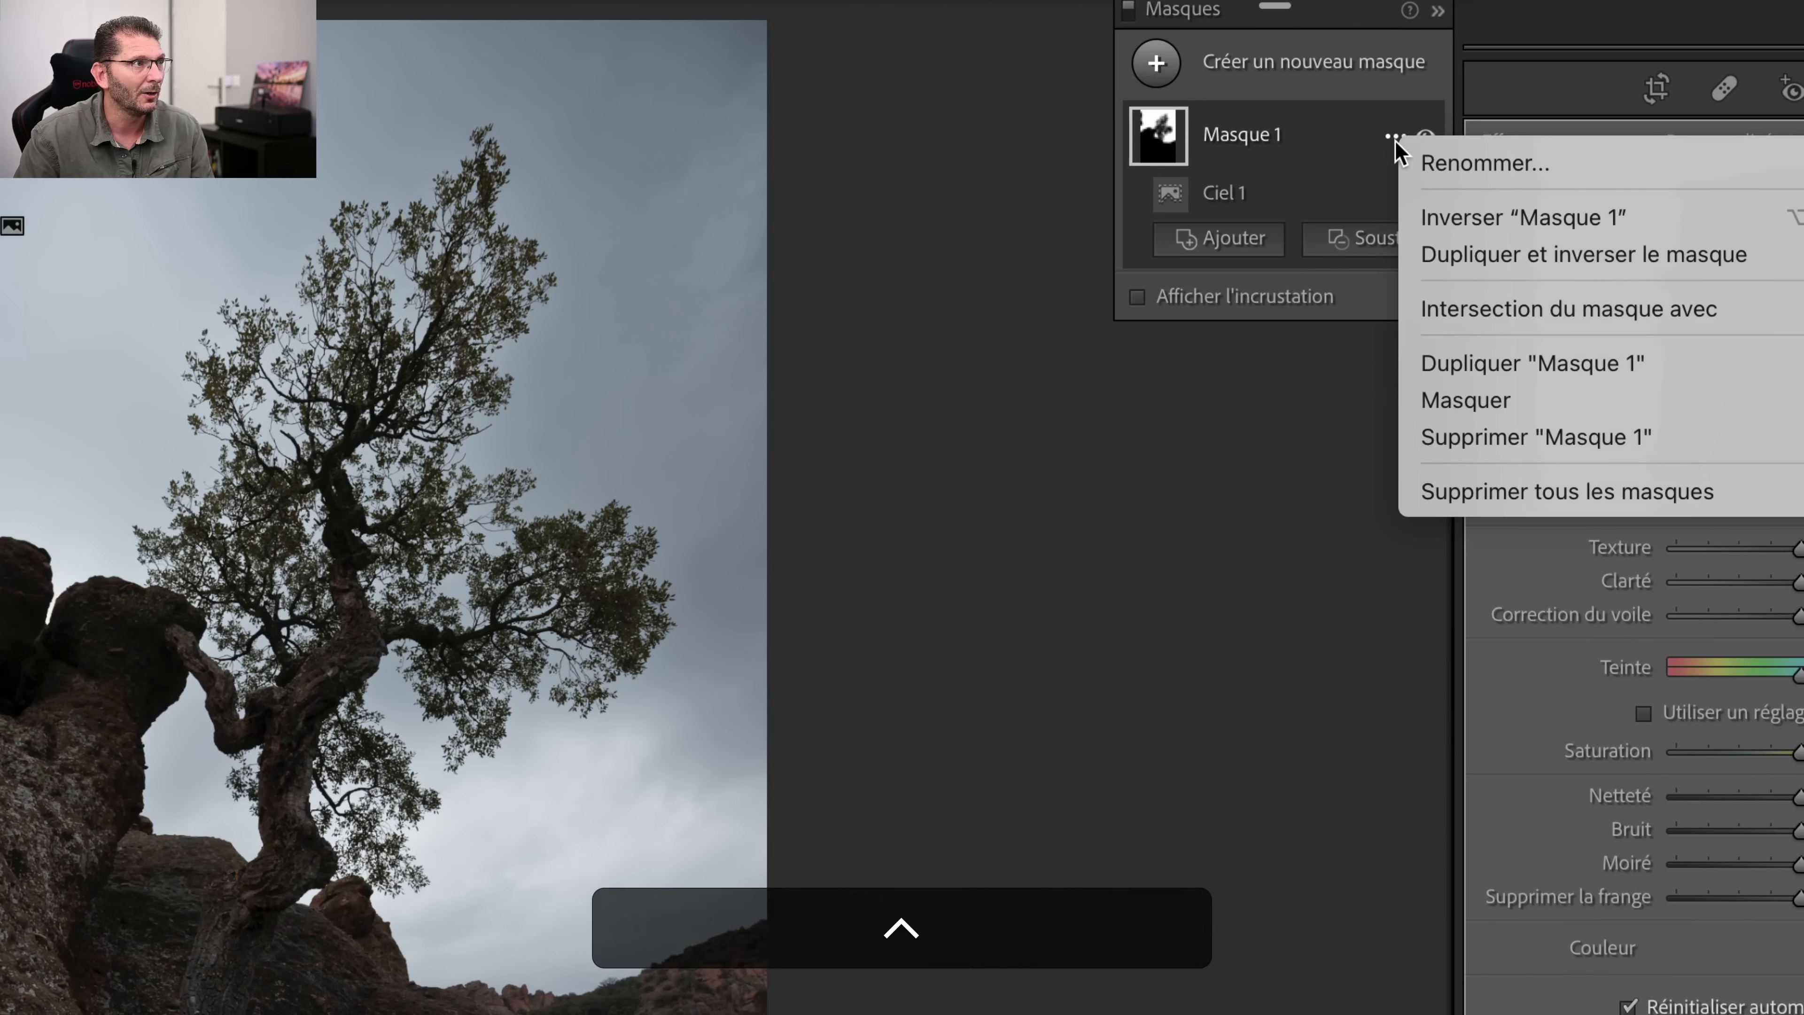
pyautogui.click(1462, 362)
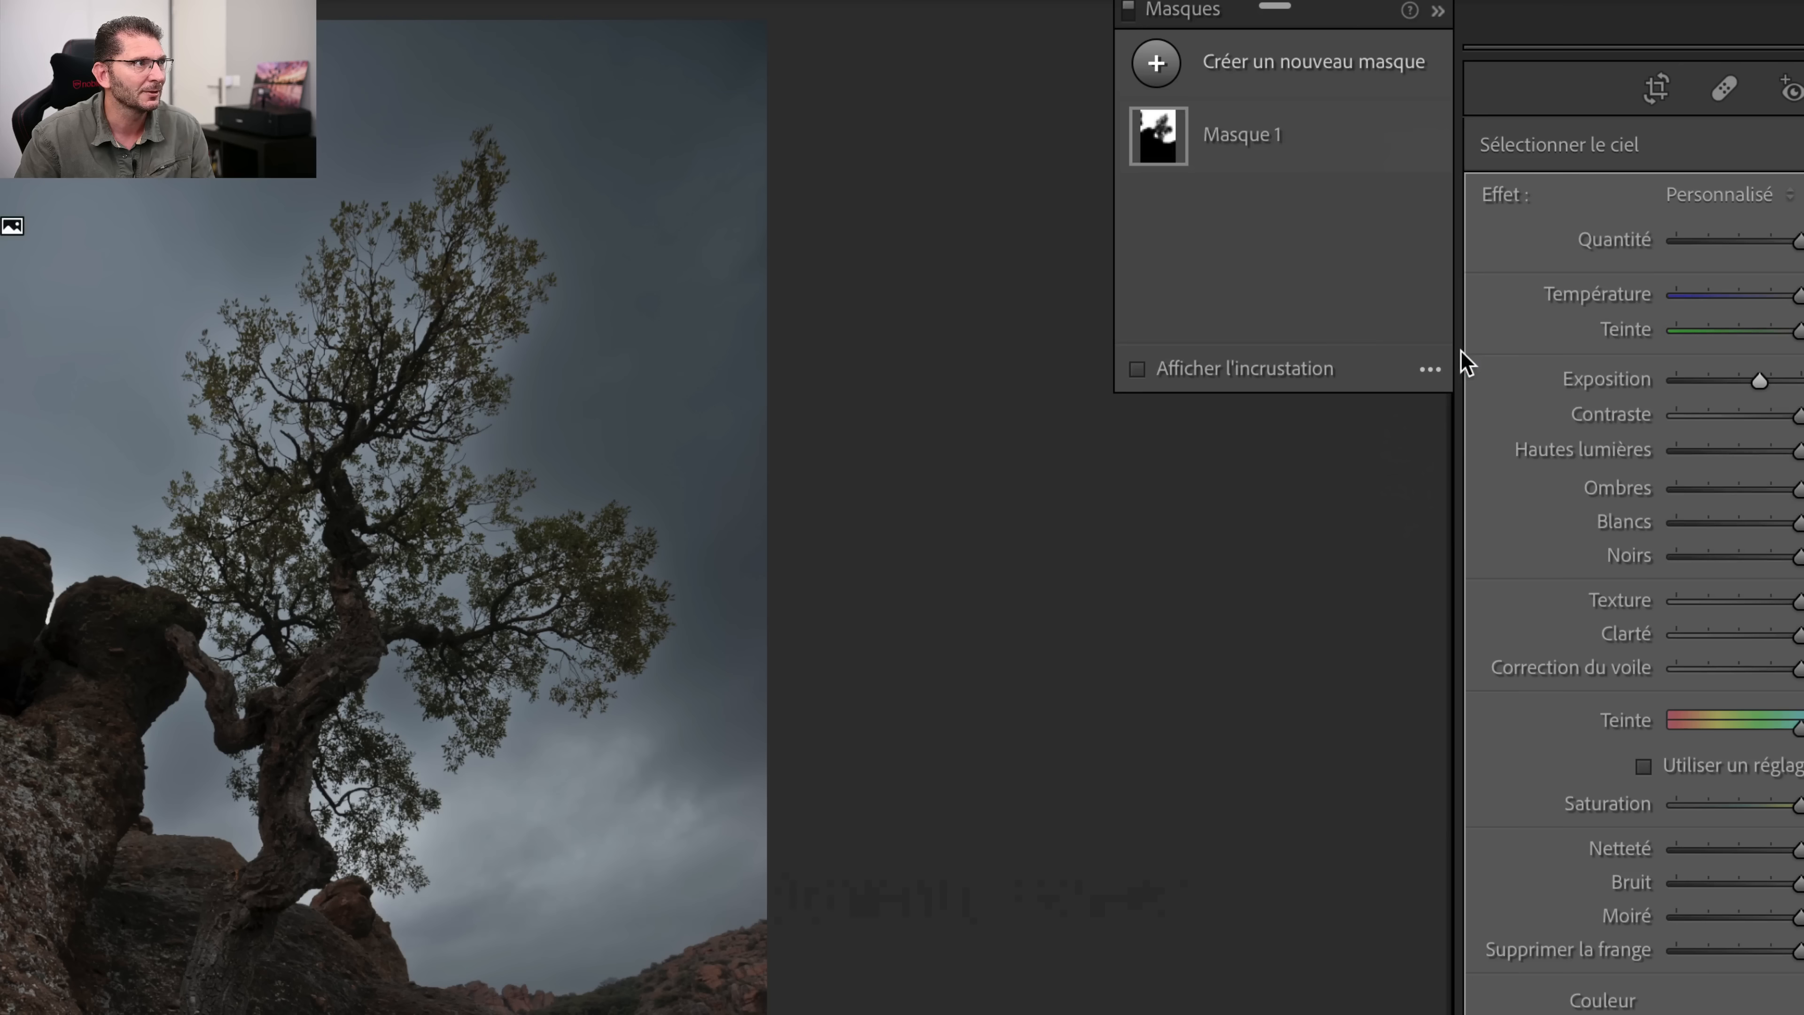
pyautogui.doubleClick(1503, 199)
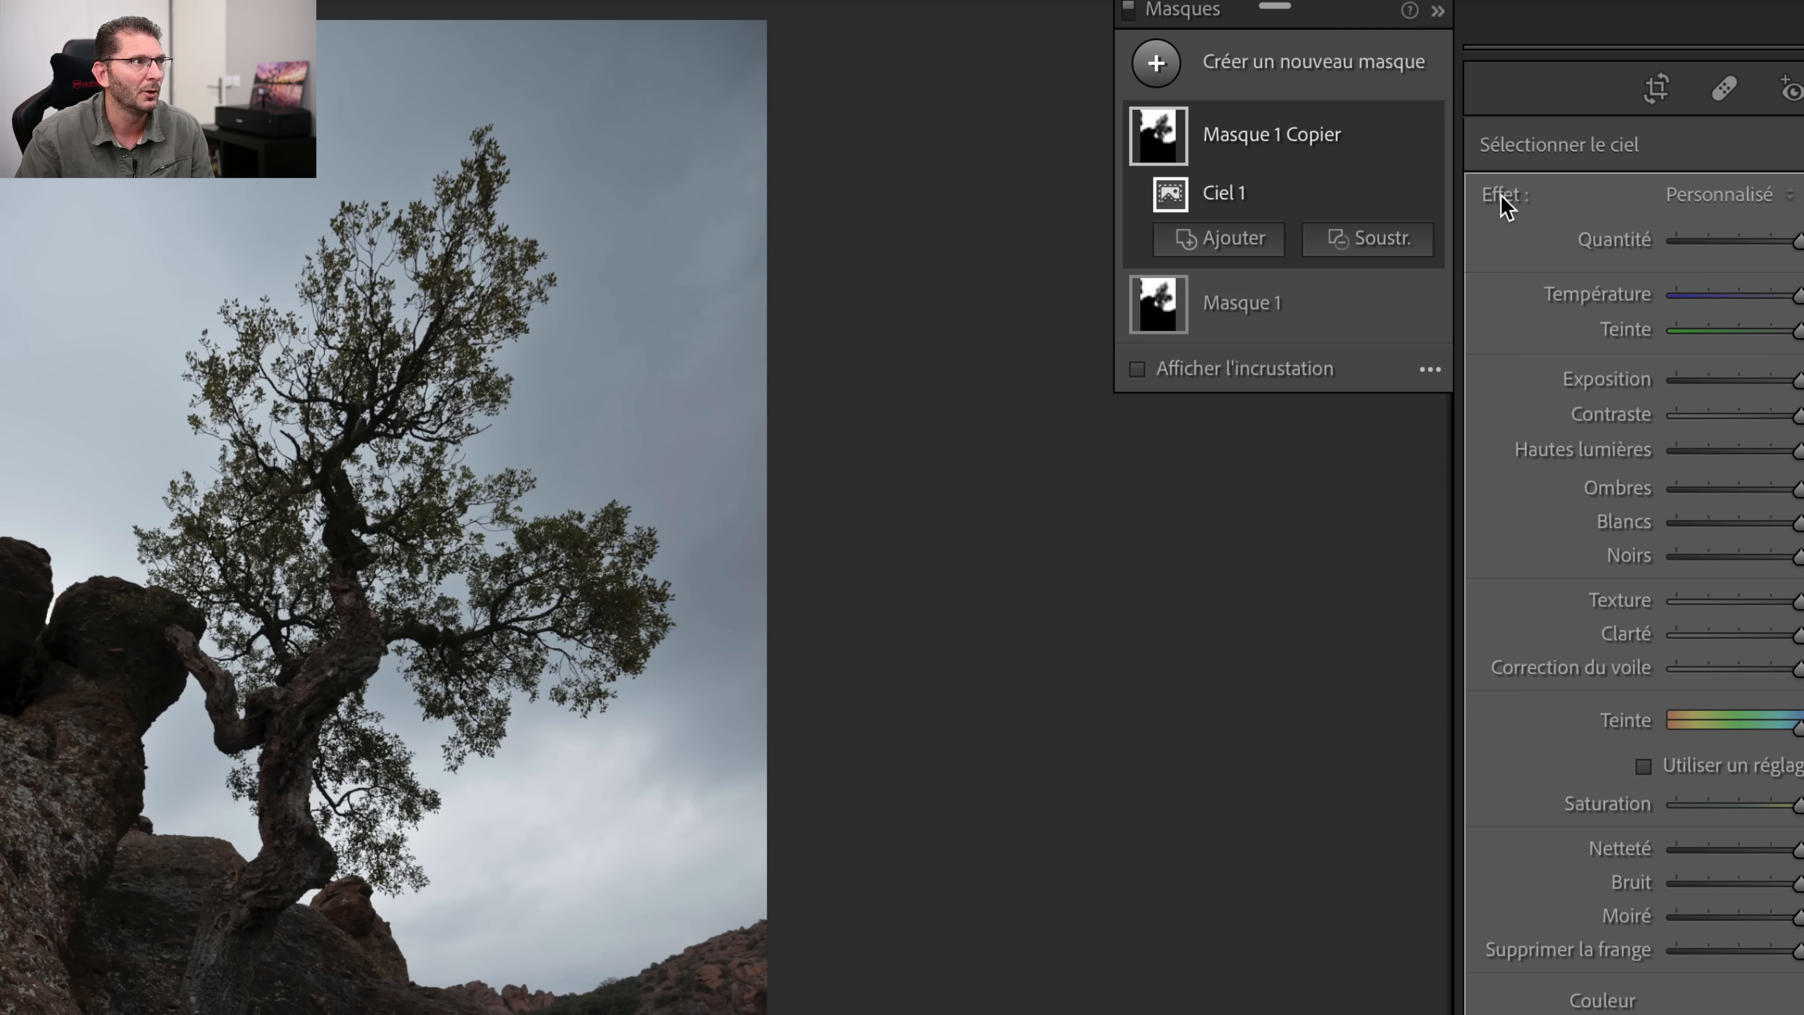
# Step: Subtract a sky selection from Masque 1 Copier to isolate the halo, and check the result with the overlay
pyautogui.click(1366, 248)
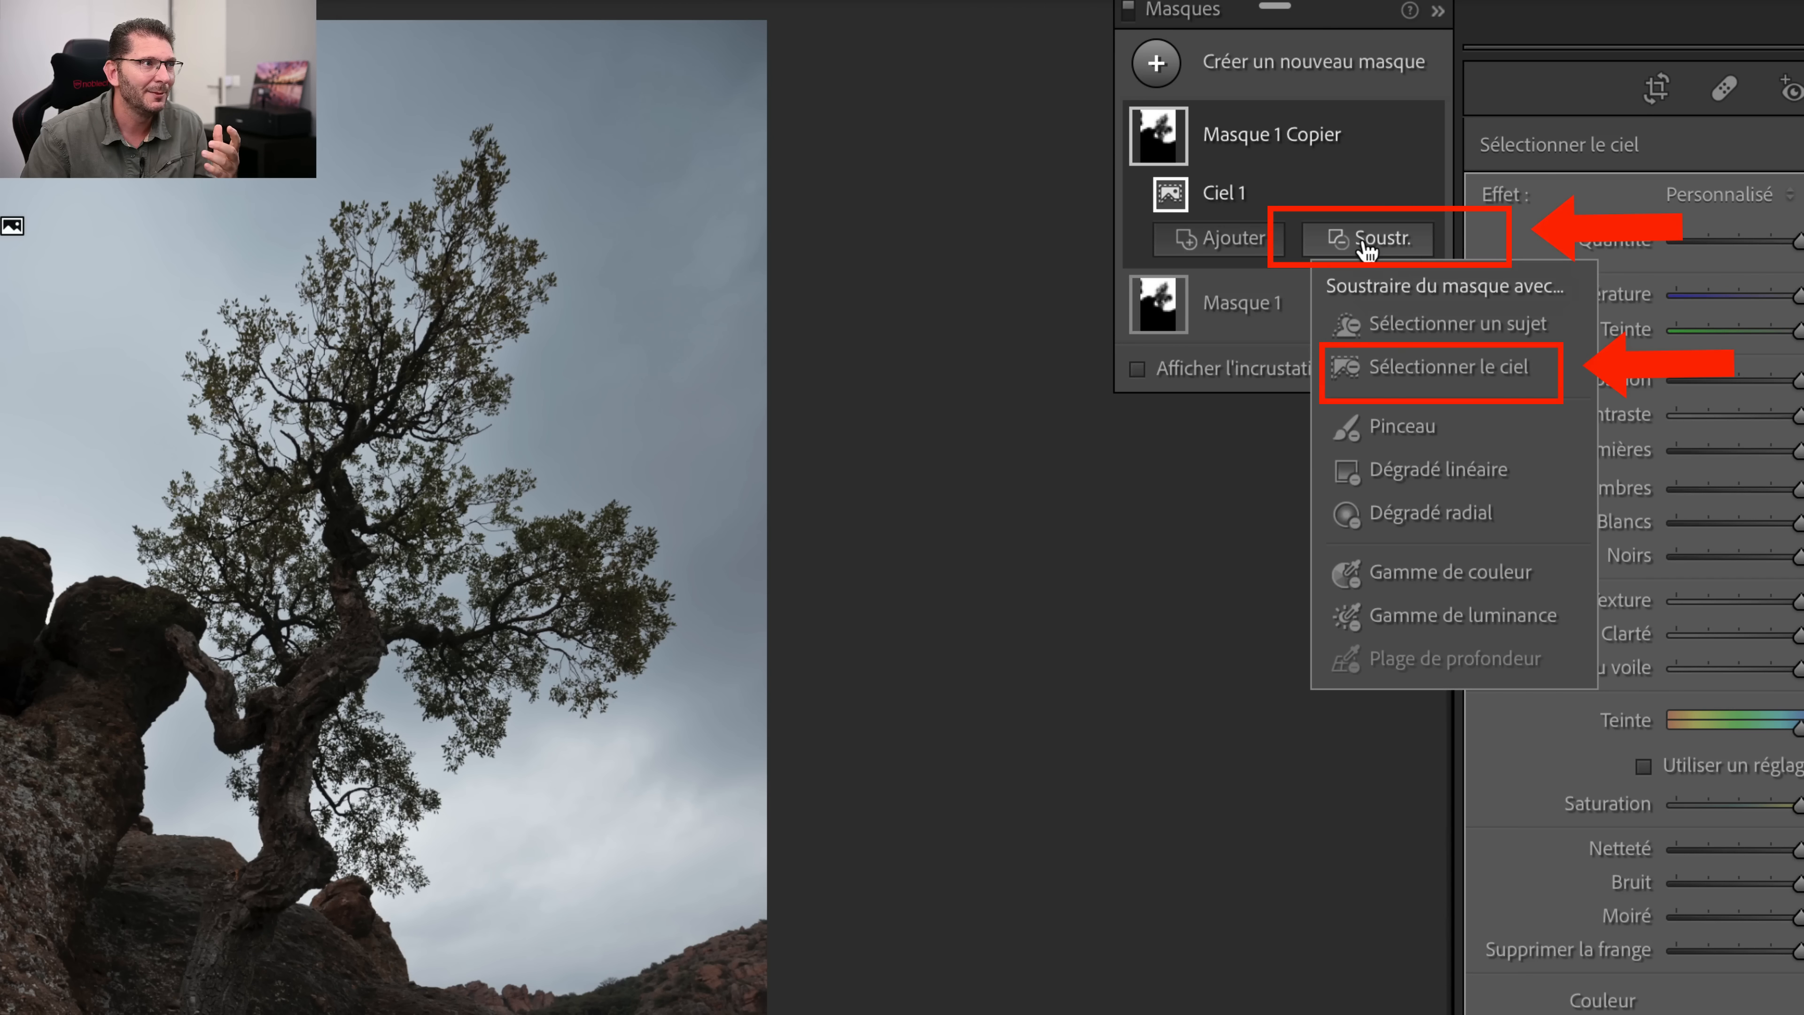
pyautogui.click(1421, 367)
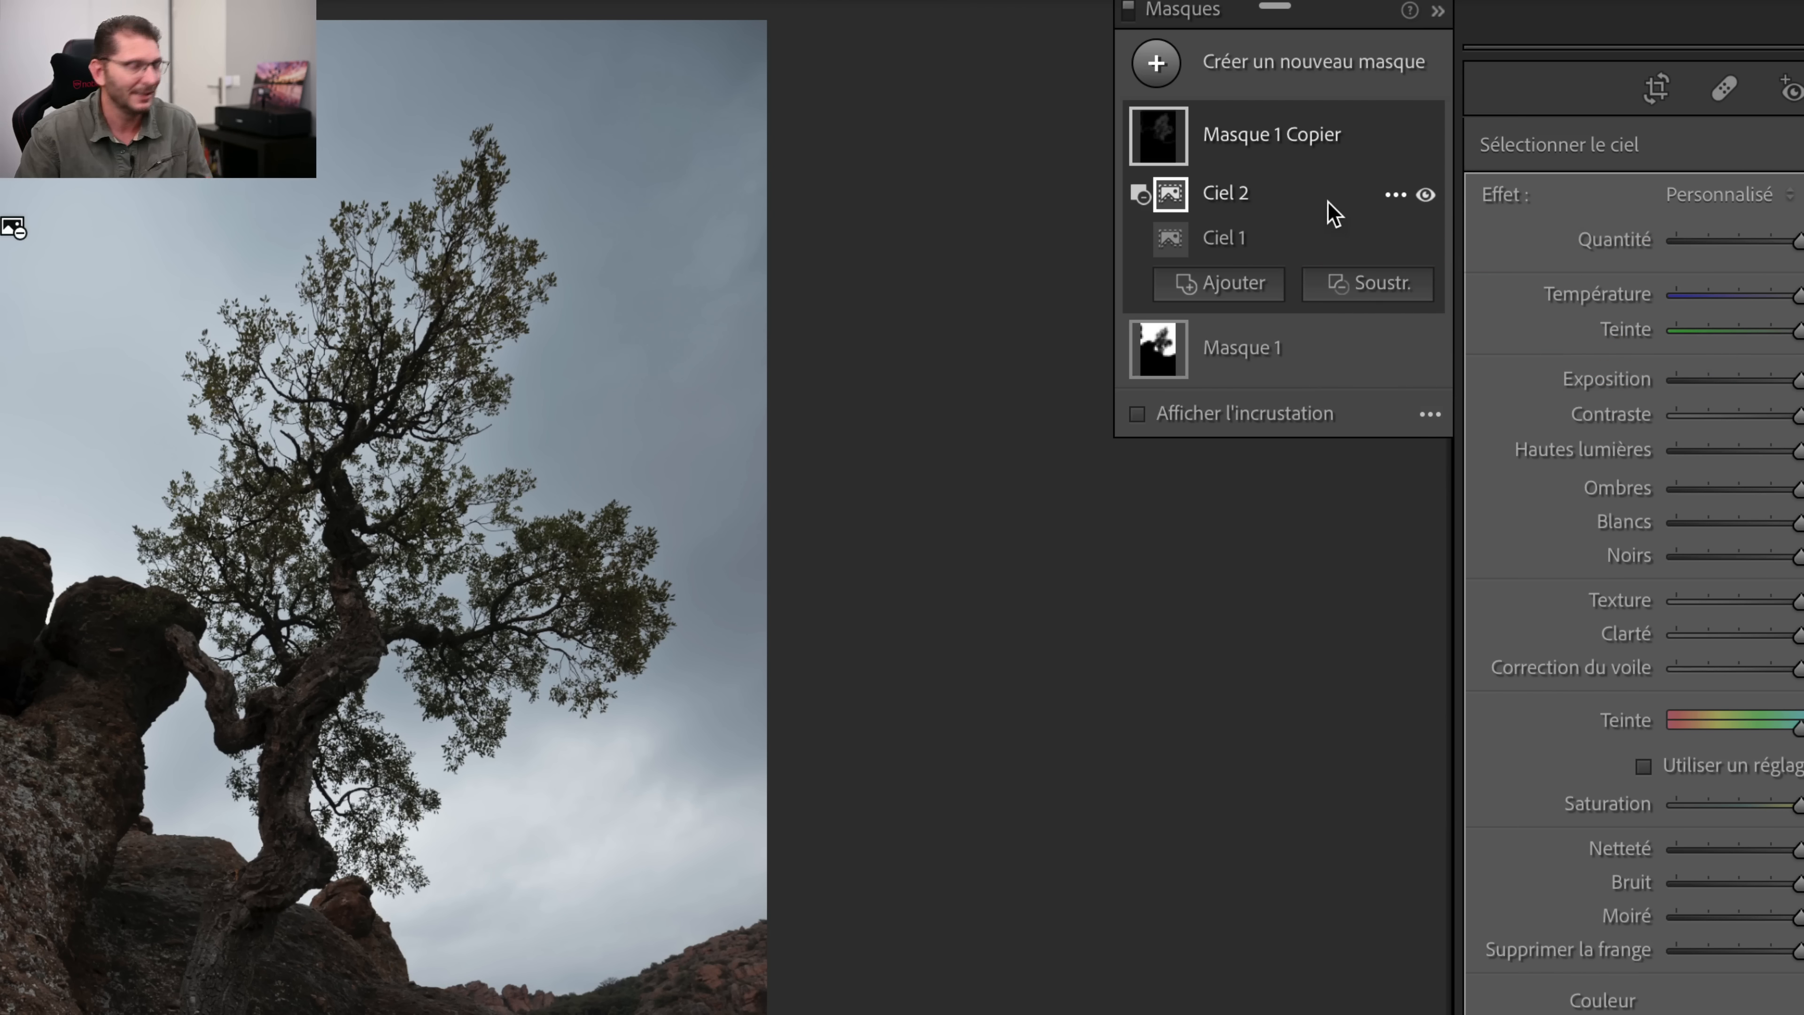
pyautogui.press('o')
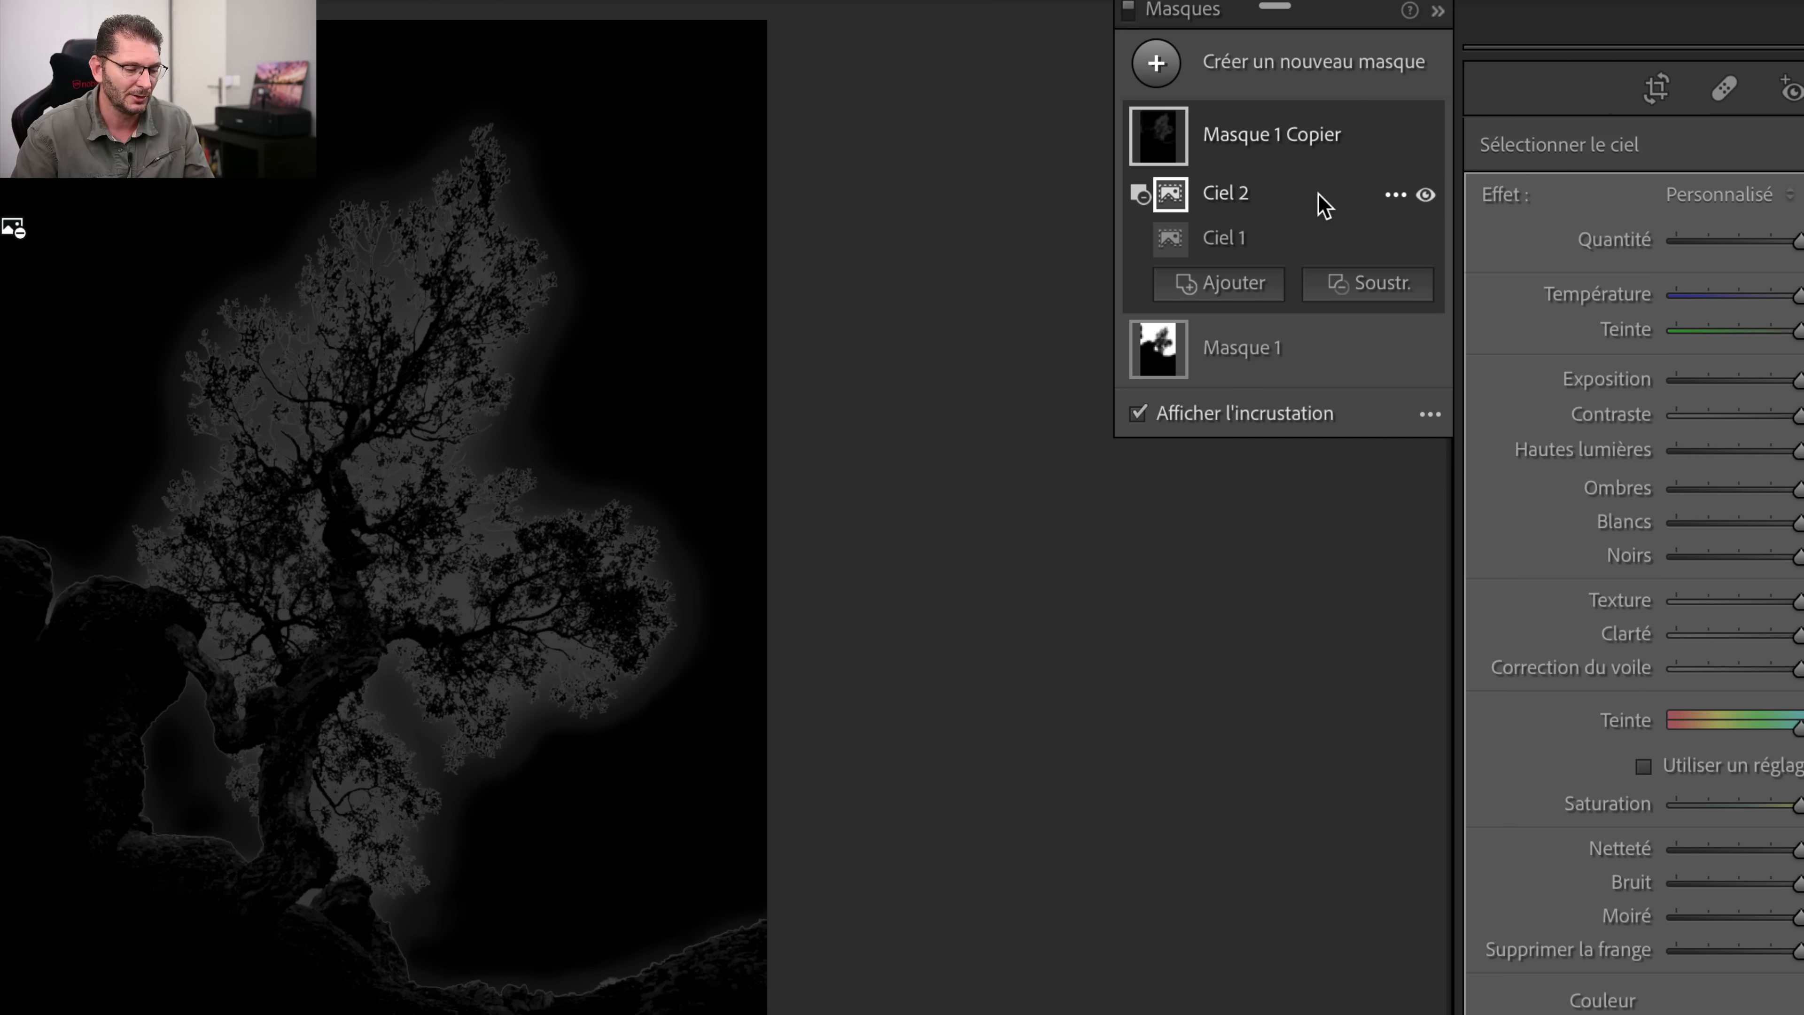
pyautogui.press('o')
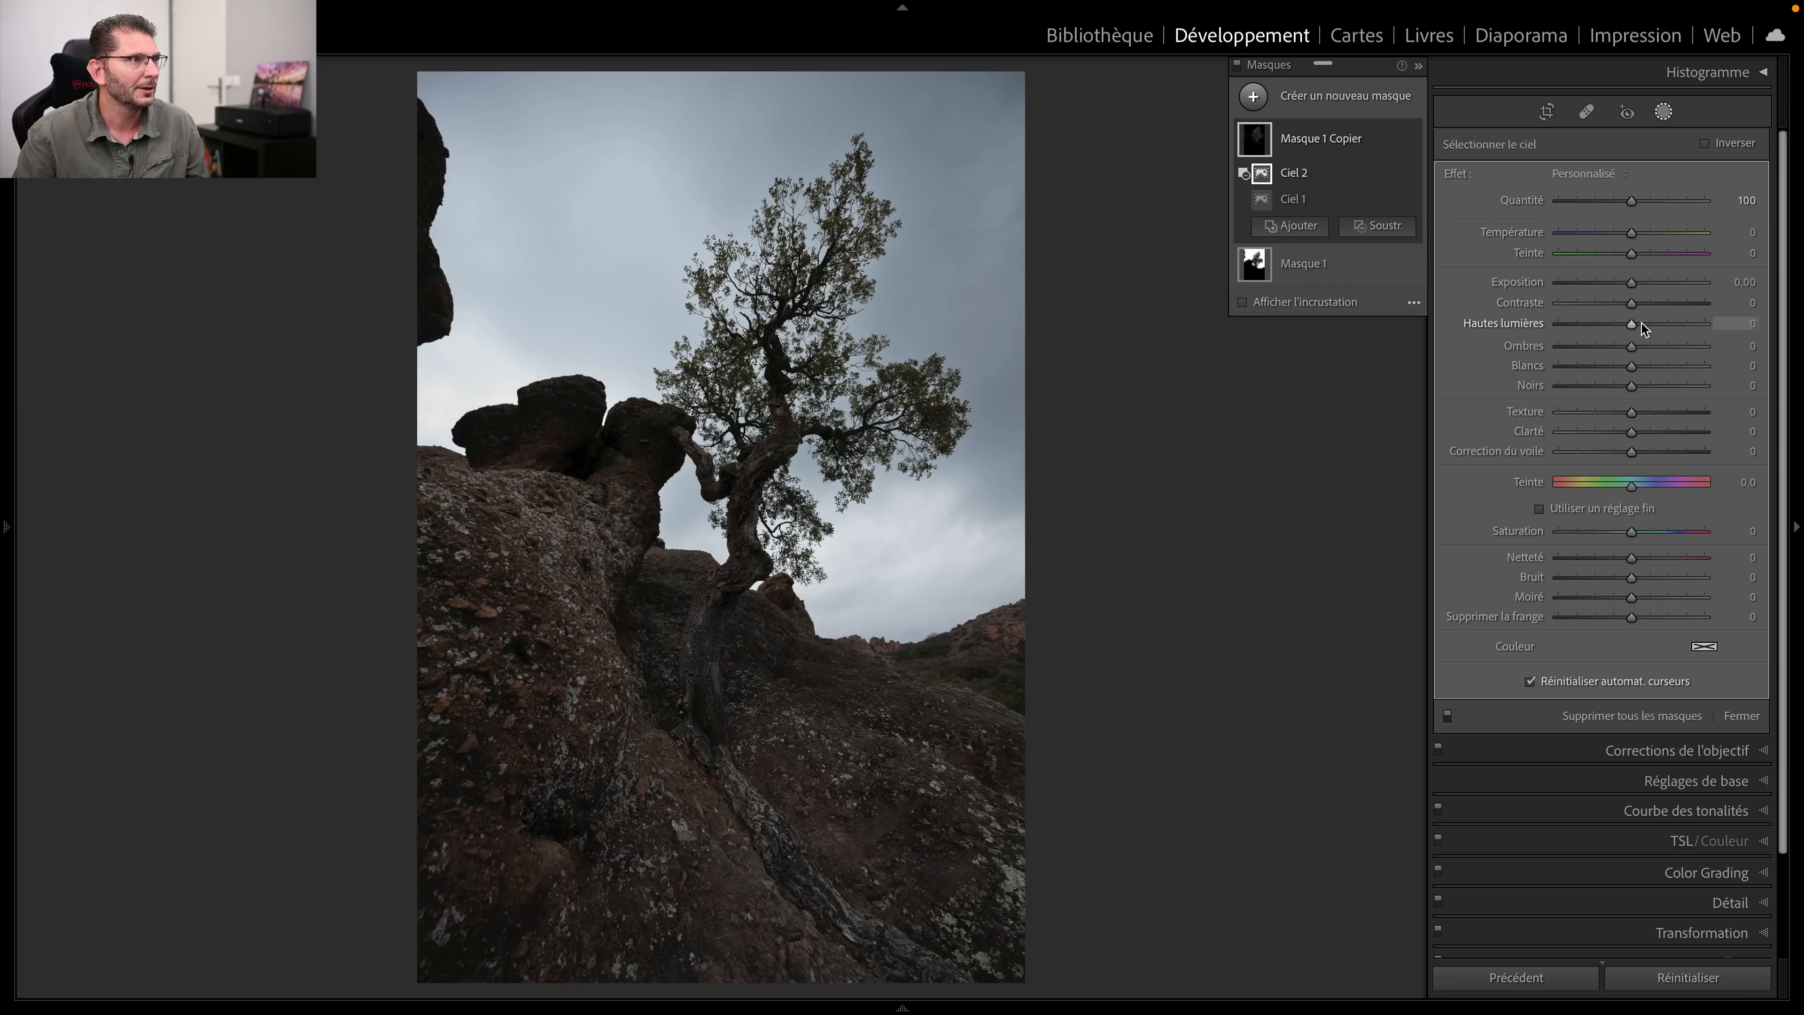
# Step: Set the halo mask's Hautes lumières to −100, Ombres to −20 and Blancs to −38
pyautogui.scroll(5, 1632, 325)
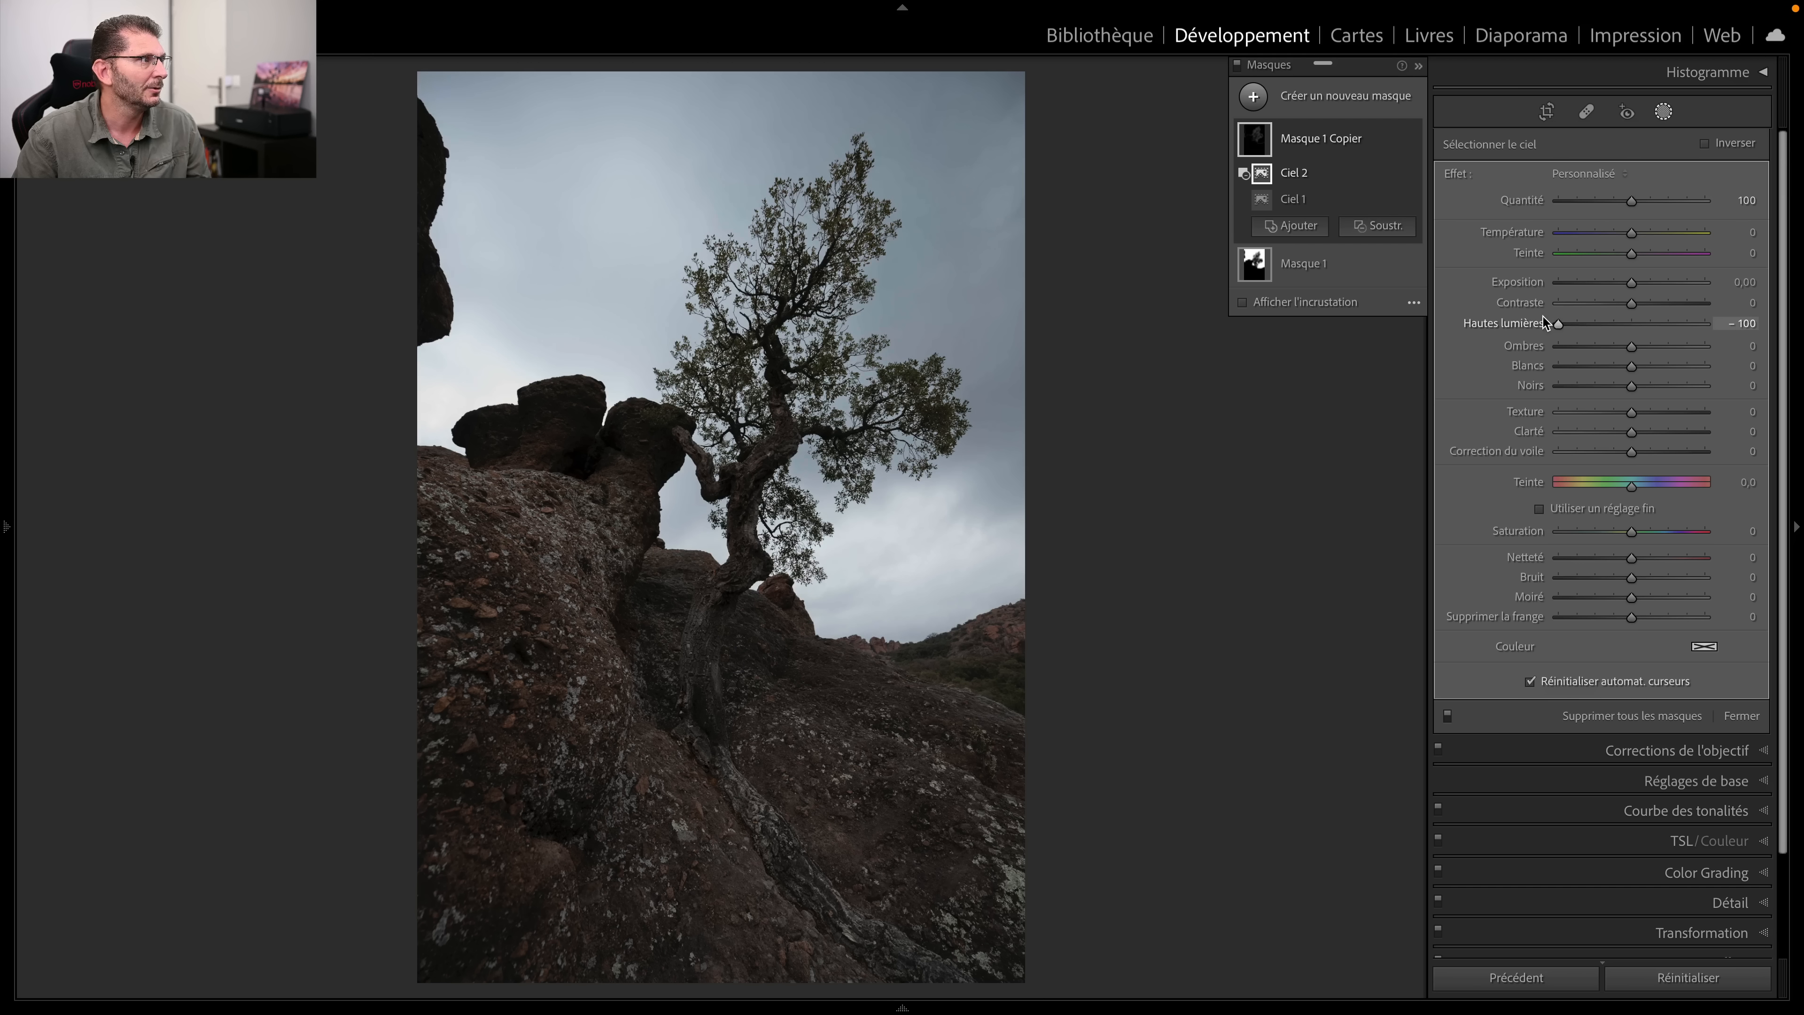
pyautogui.moveTo(1636, 328); pyautogui.dragTo(1529, 327)
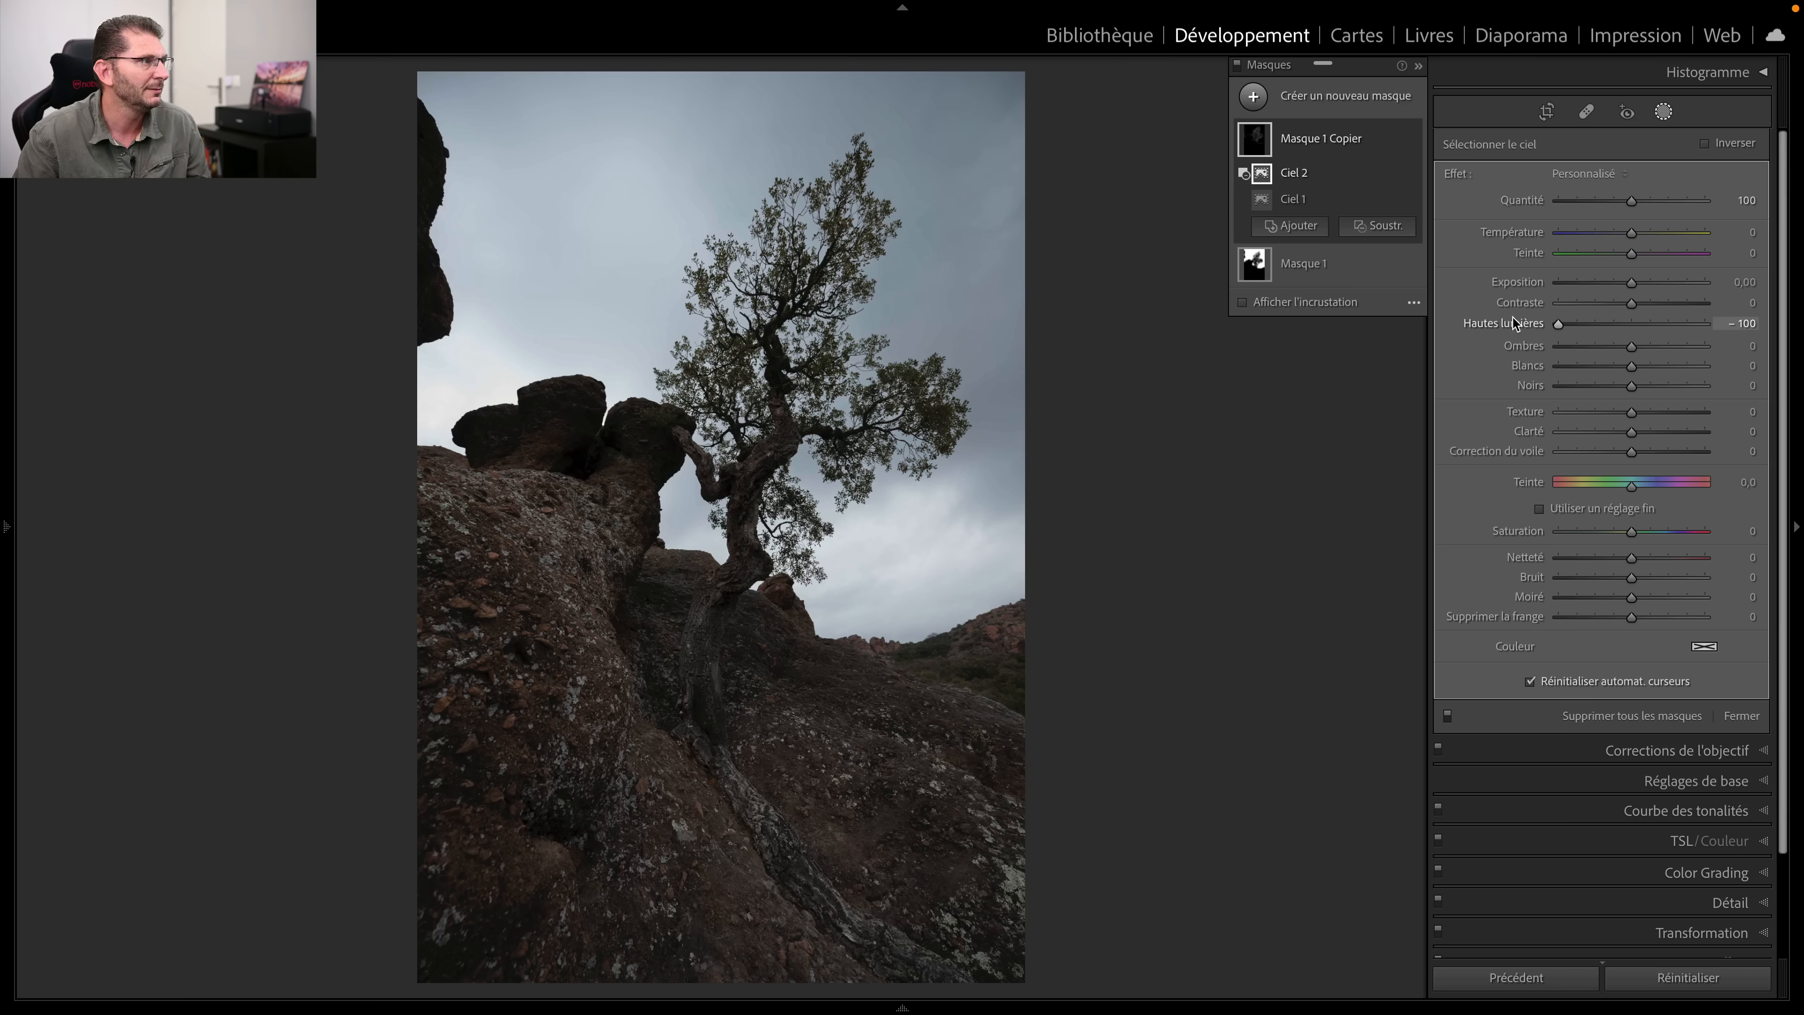
pyautogui.click(1618, 348)
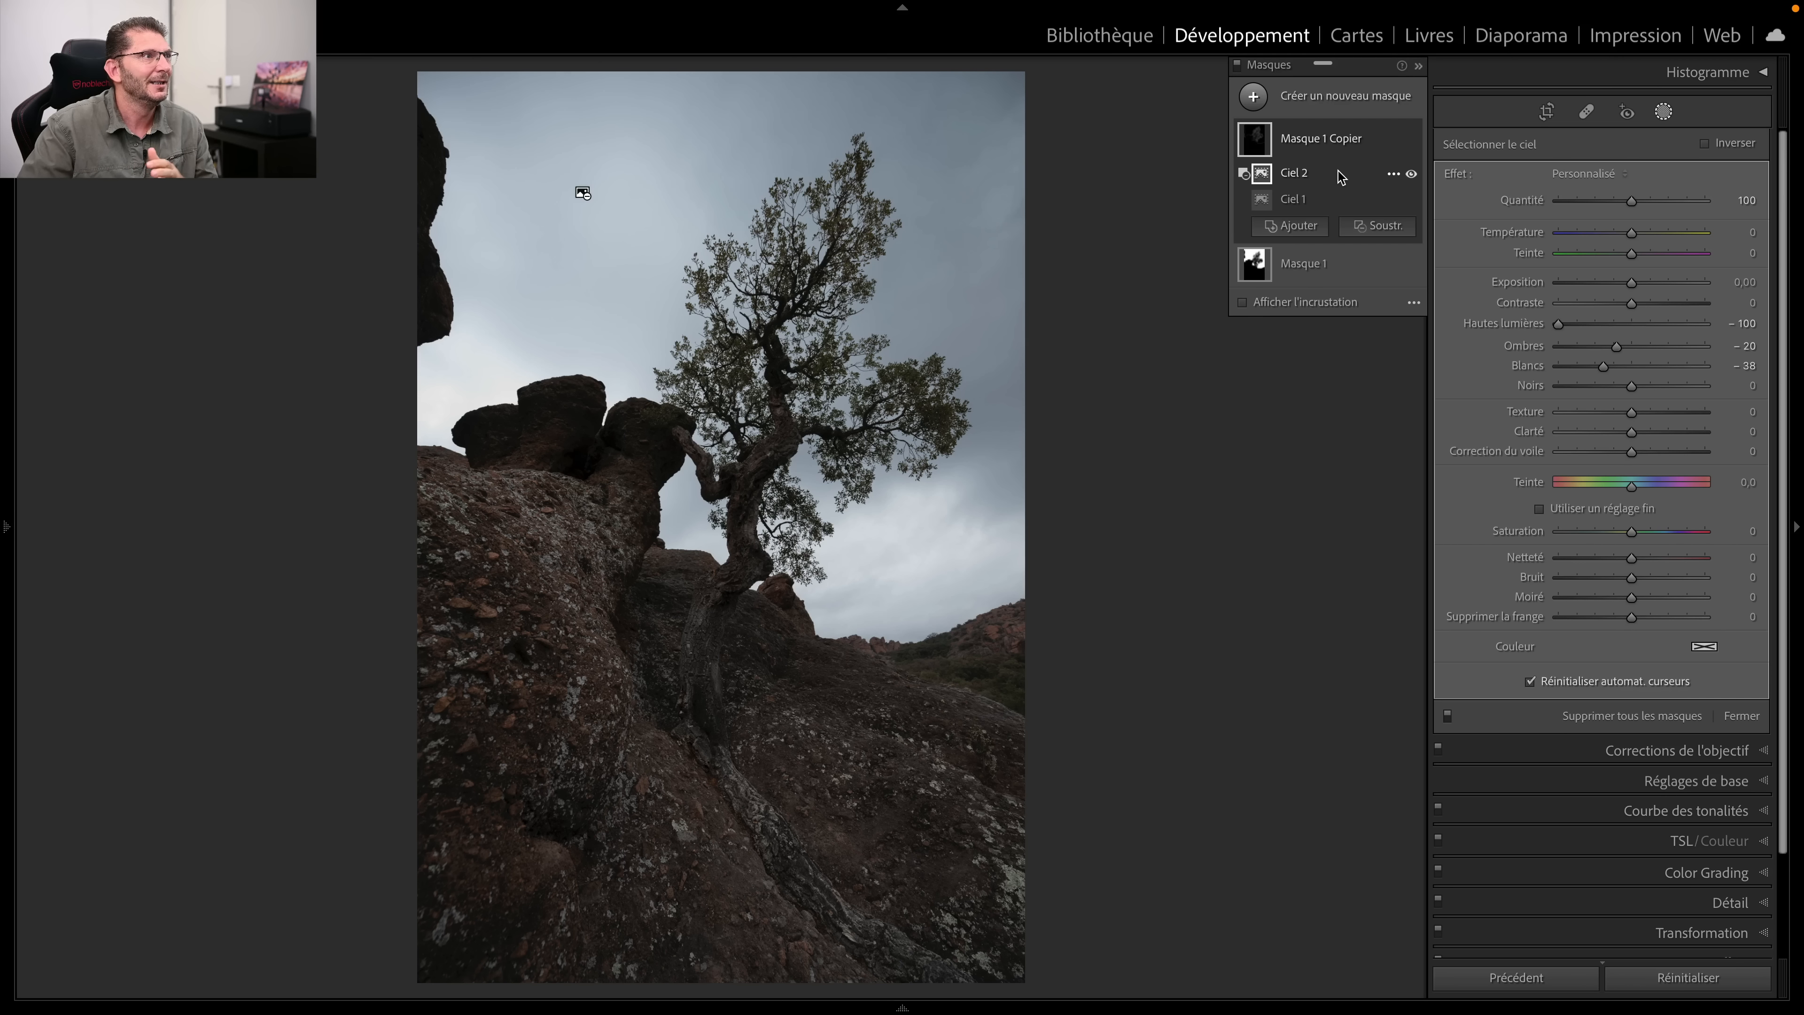
# Step: Compare the photo with and without the halo mask's correction around the tree
pyautogui.click(1412, 140)
pyautogui.click(1412, 140)
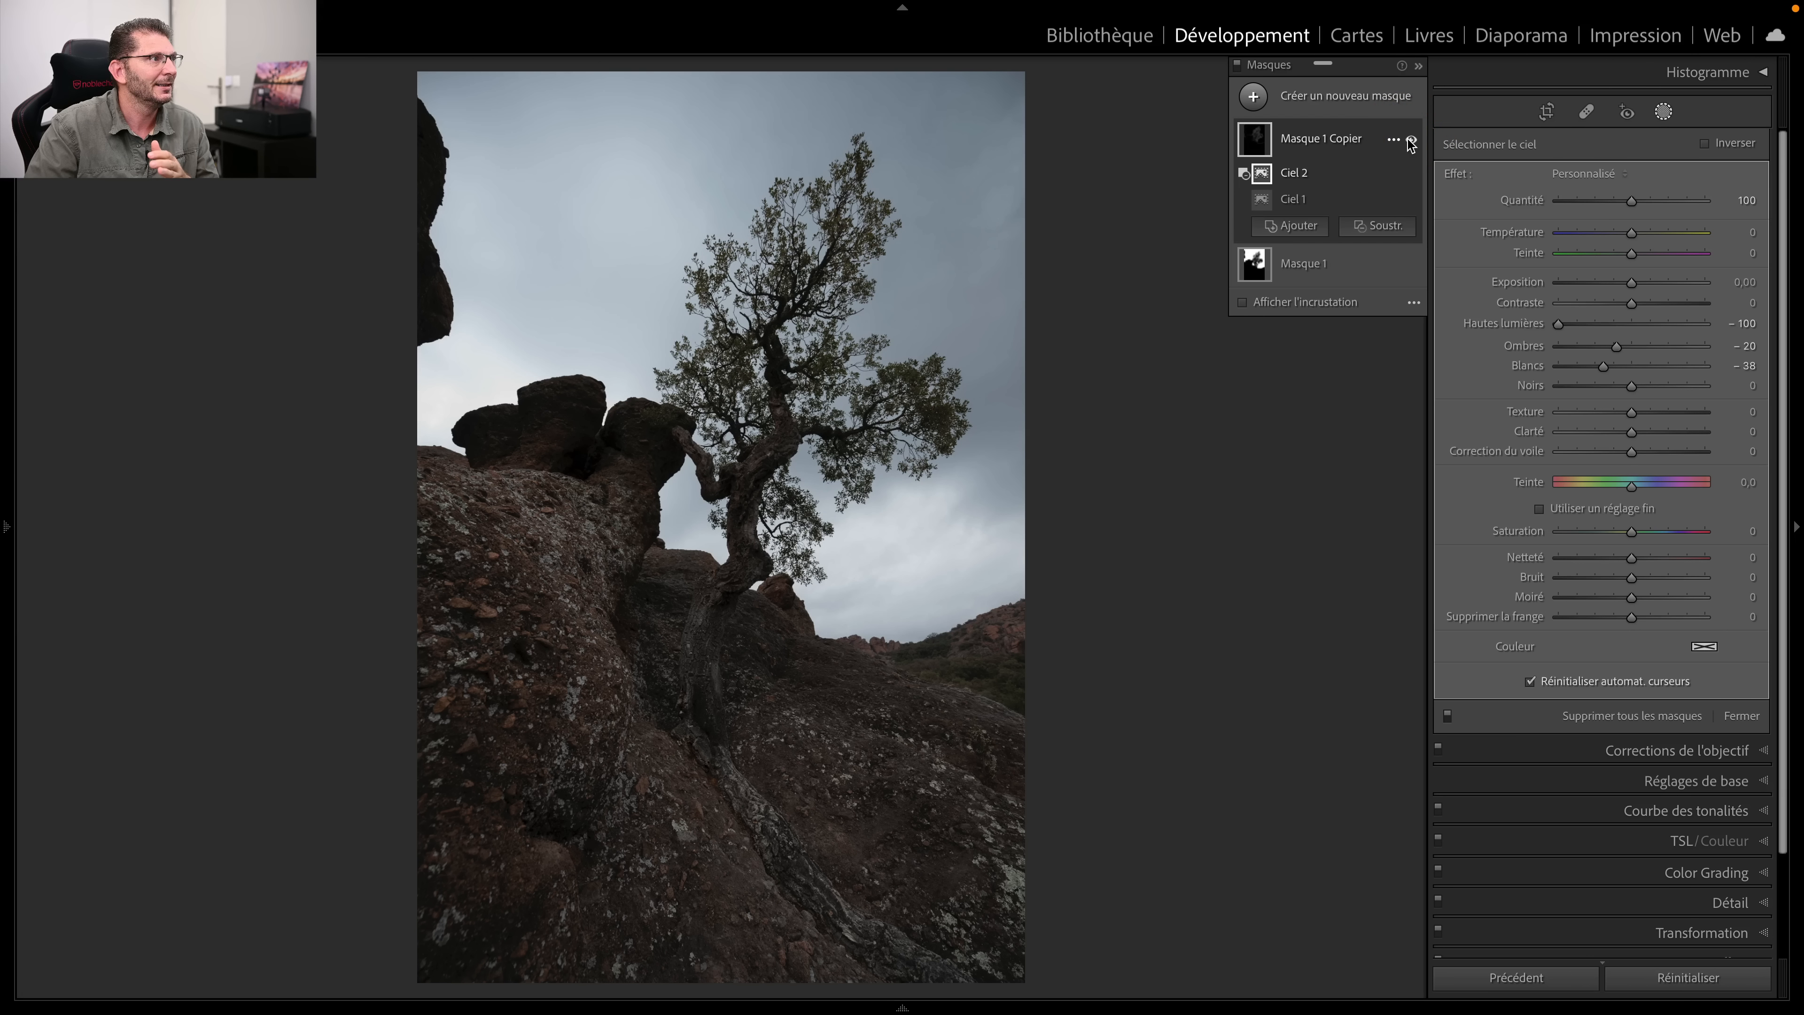
pyautogui.click(1412, 141)
pyautogui.click(1412, 141)
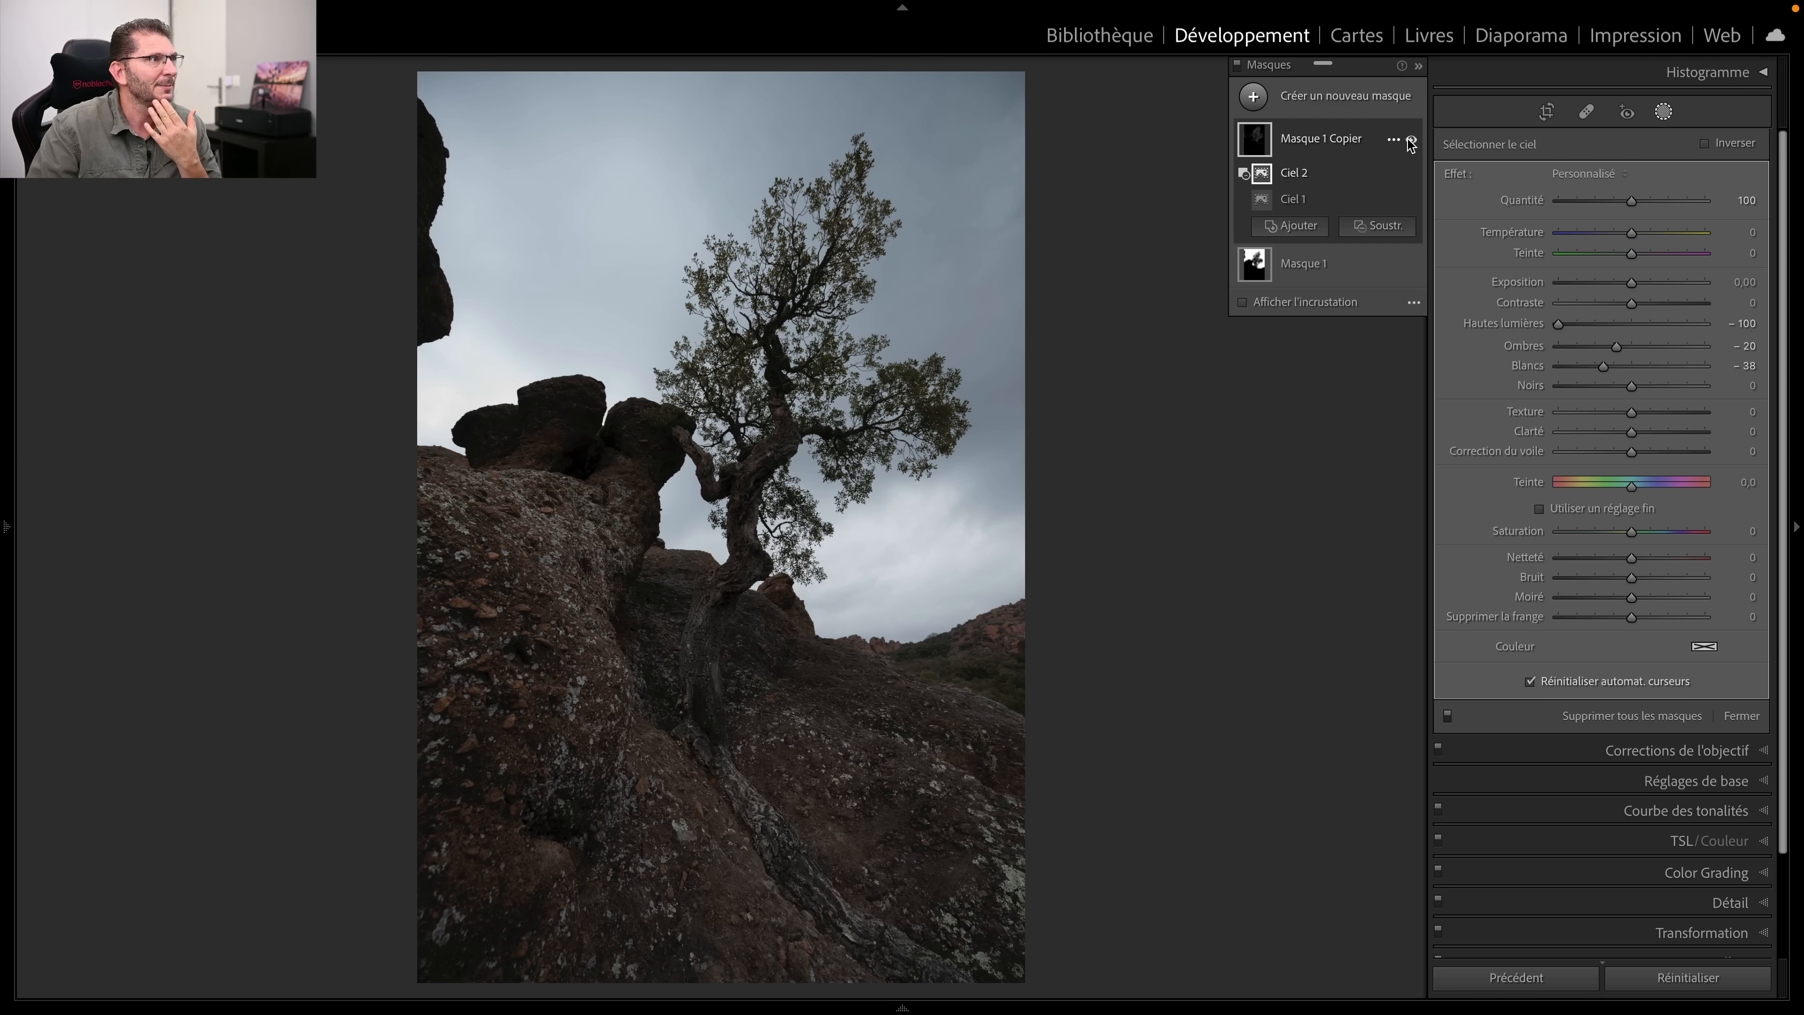
# Step: Darken the sky further by setting the Exposition of Masque 1 to −2,91
pyautogui.click(1358, 263)
pyautogui.hotkey('ctrl', 'z')
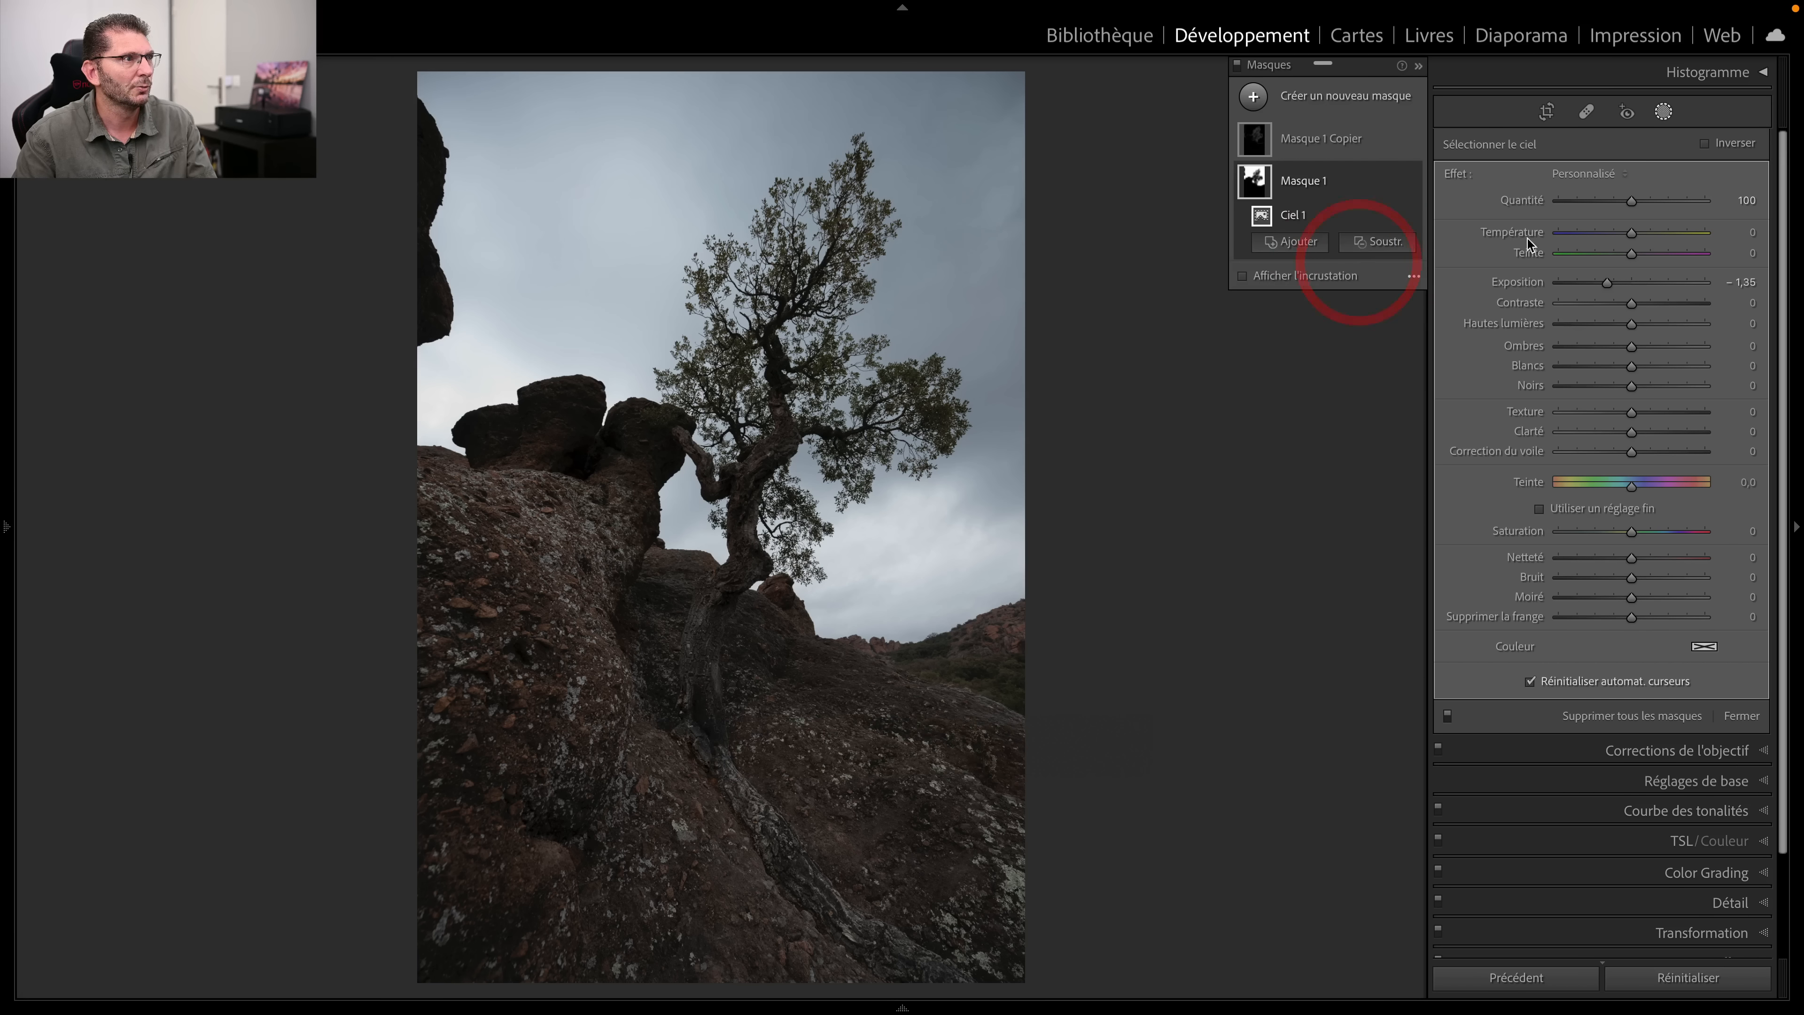
pyautogui.moveTo(1606, 285); pyautogui.dragTo(1574, 284)
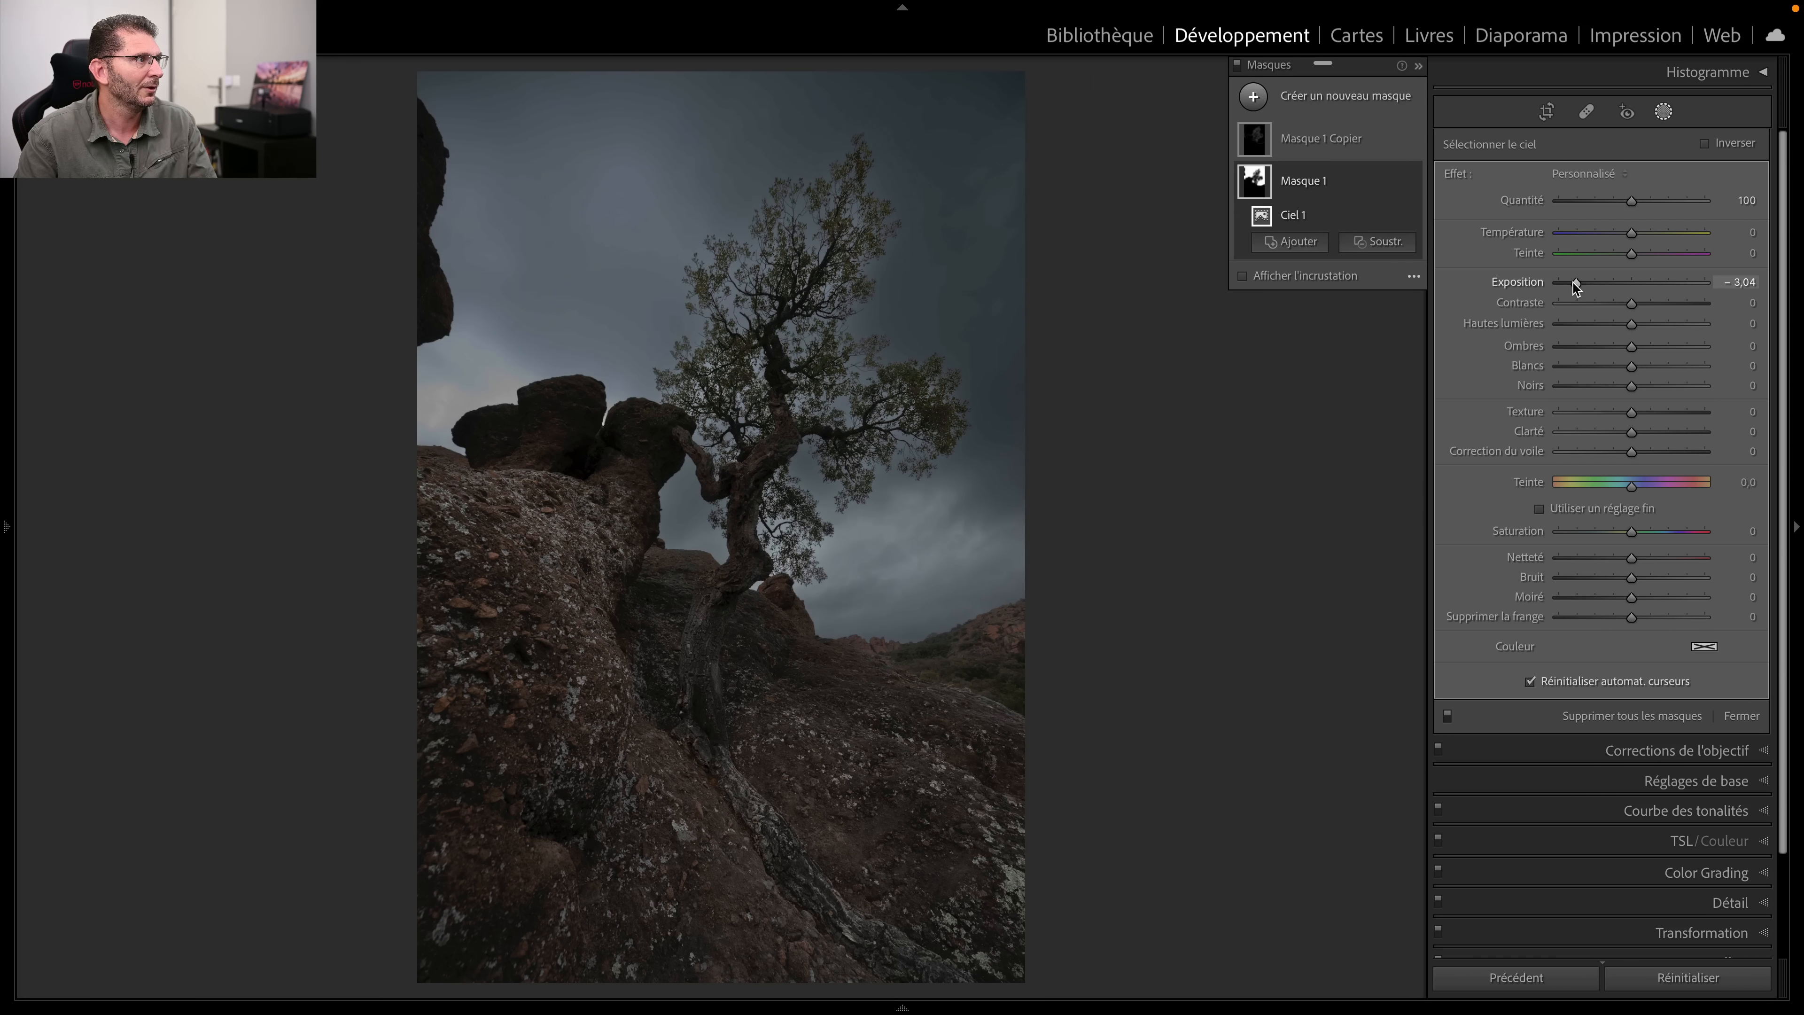
pyautogui.click(1577, 285)
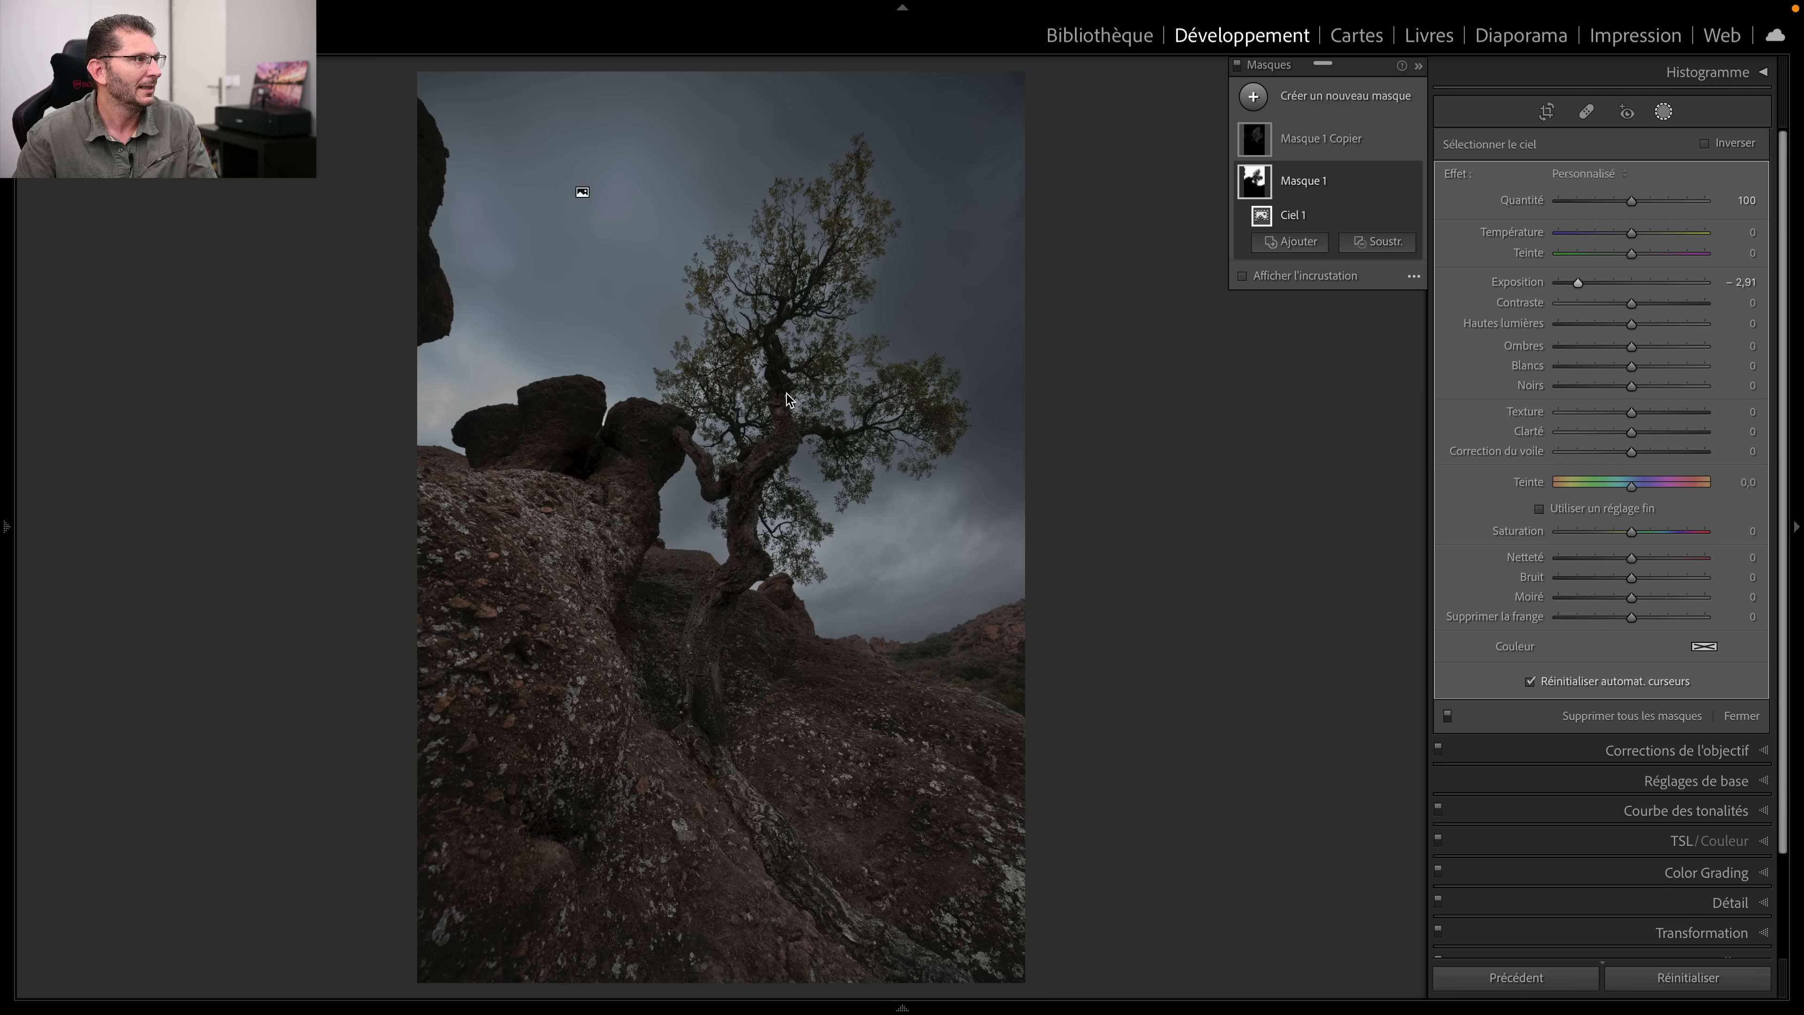
# Step: Set the halo mask's Blancs to −69 and Exposition to −1,76, and turn on its overlay
pyautogui.click(1297, 146)
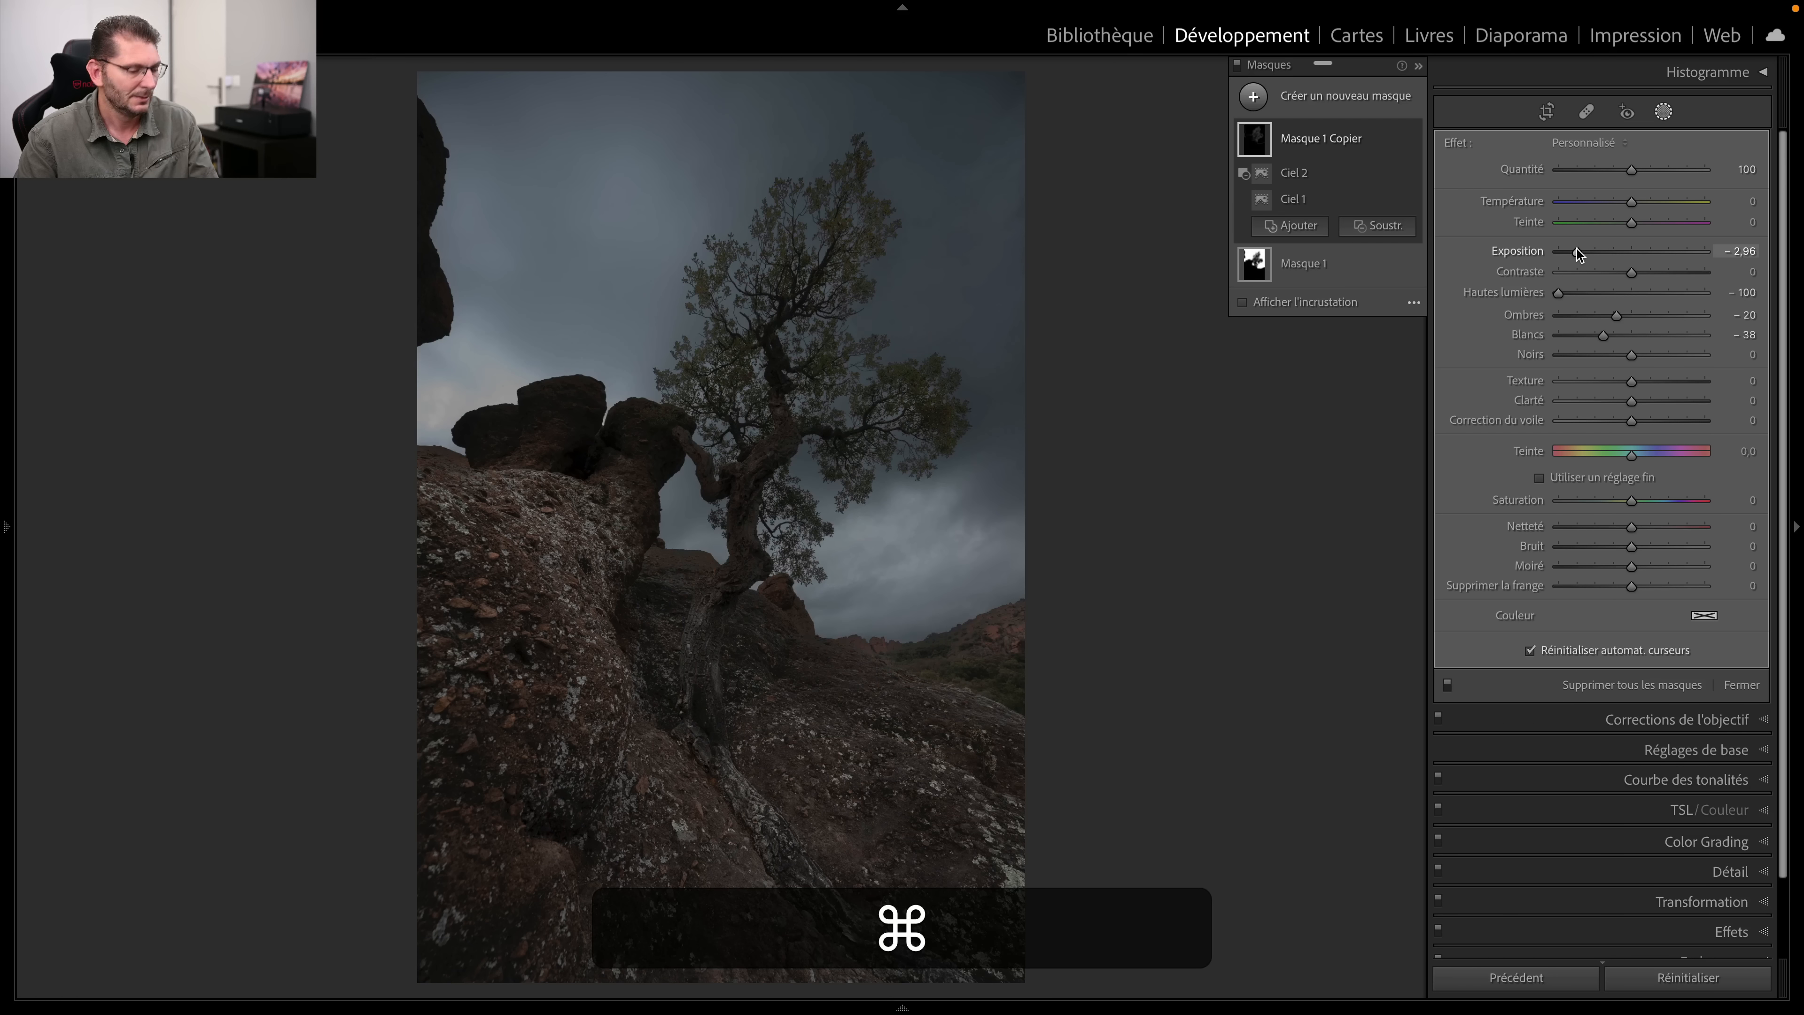
pyautogui.press('super+z')
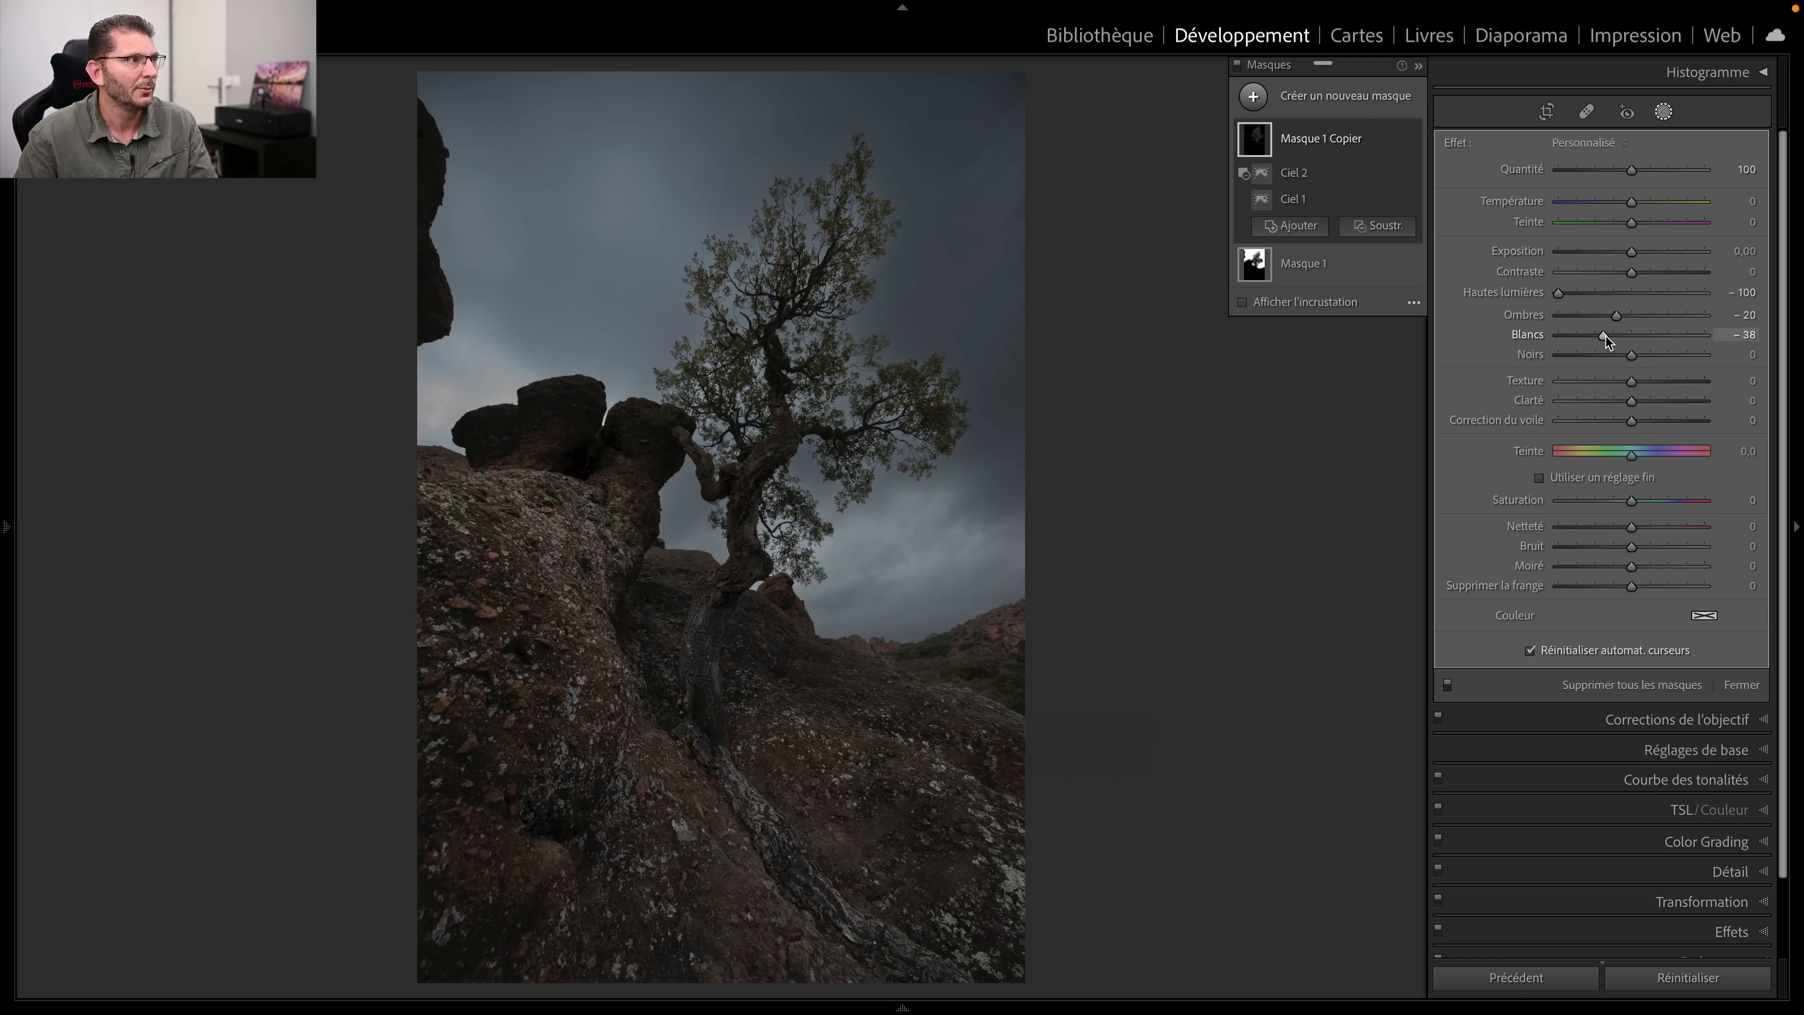
pyautogui.moveTo(1604, 334); pyautogui.dragTo(1550, 333)
pyautogui.press('super+z')
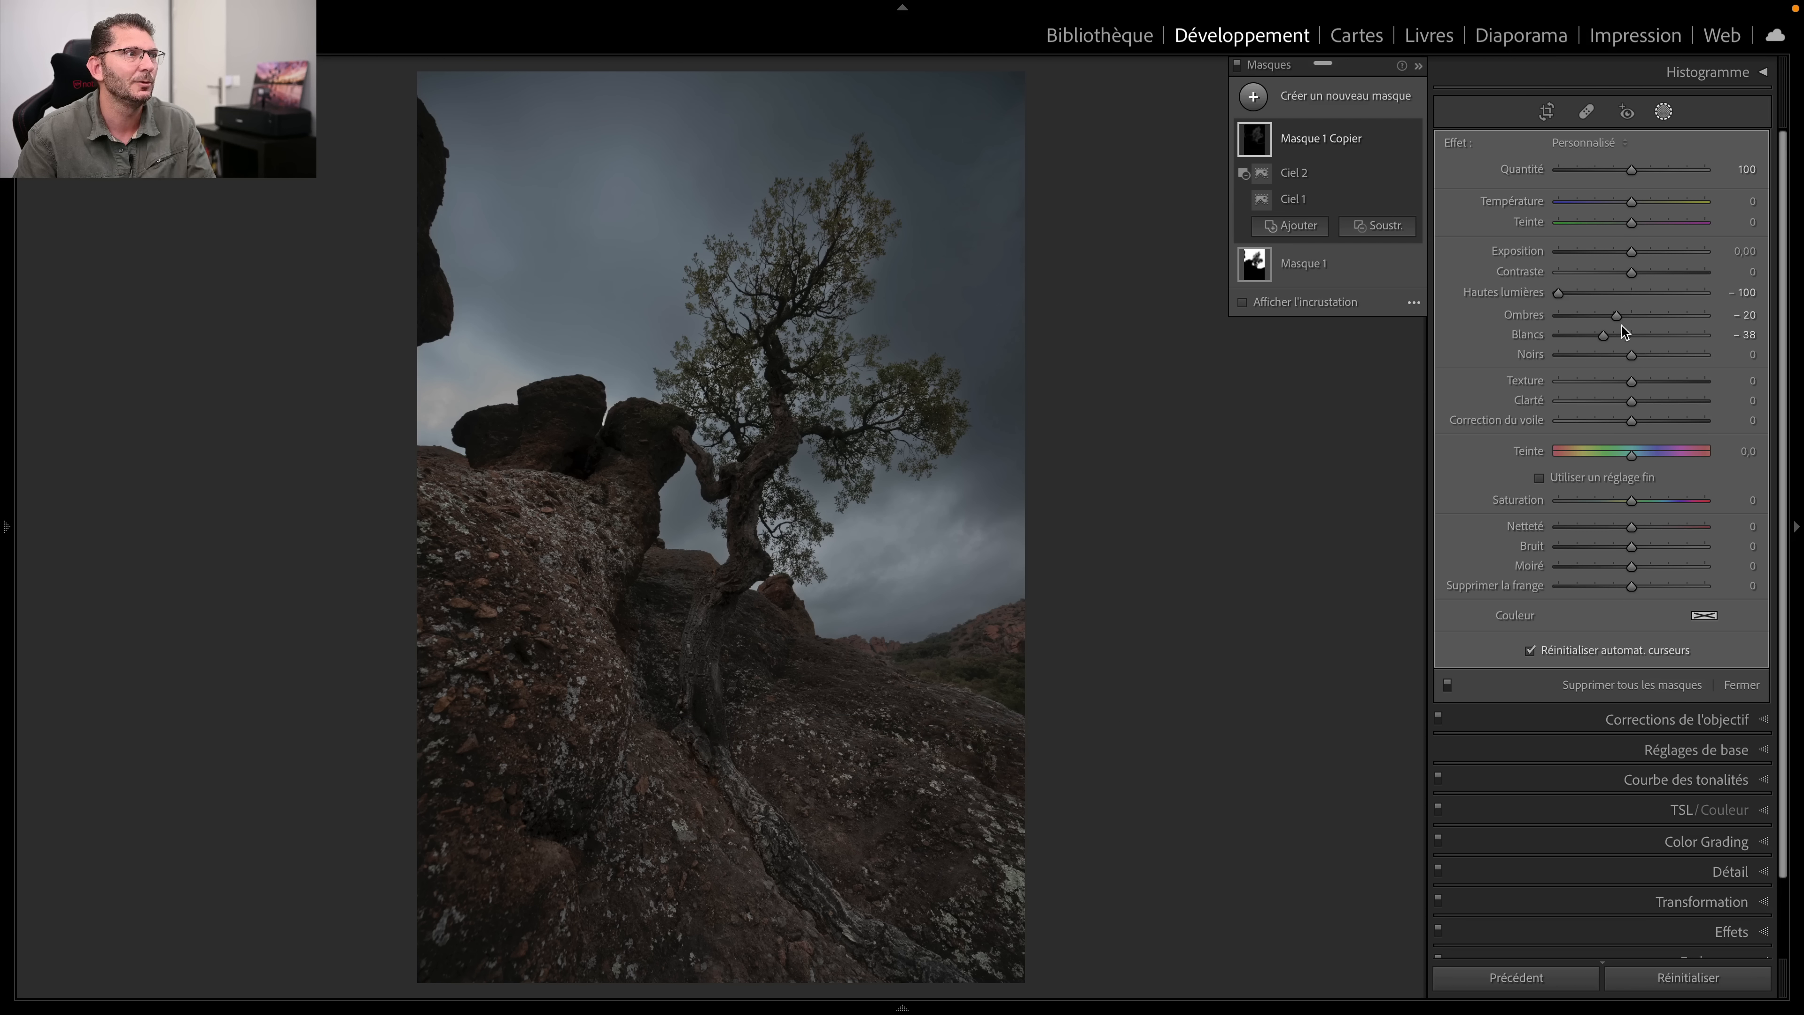
pyautogui.moveTo(1583, 337); pyautogui.dragTo(1581, 337)
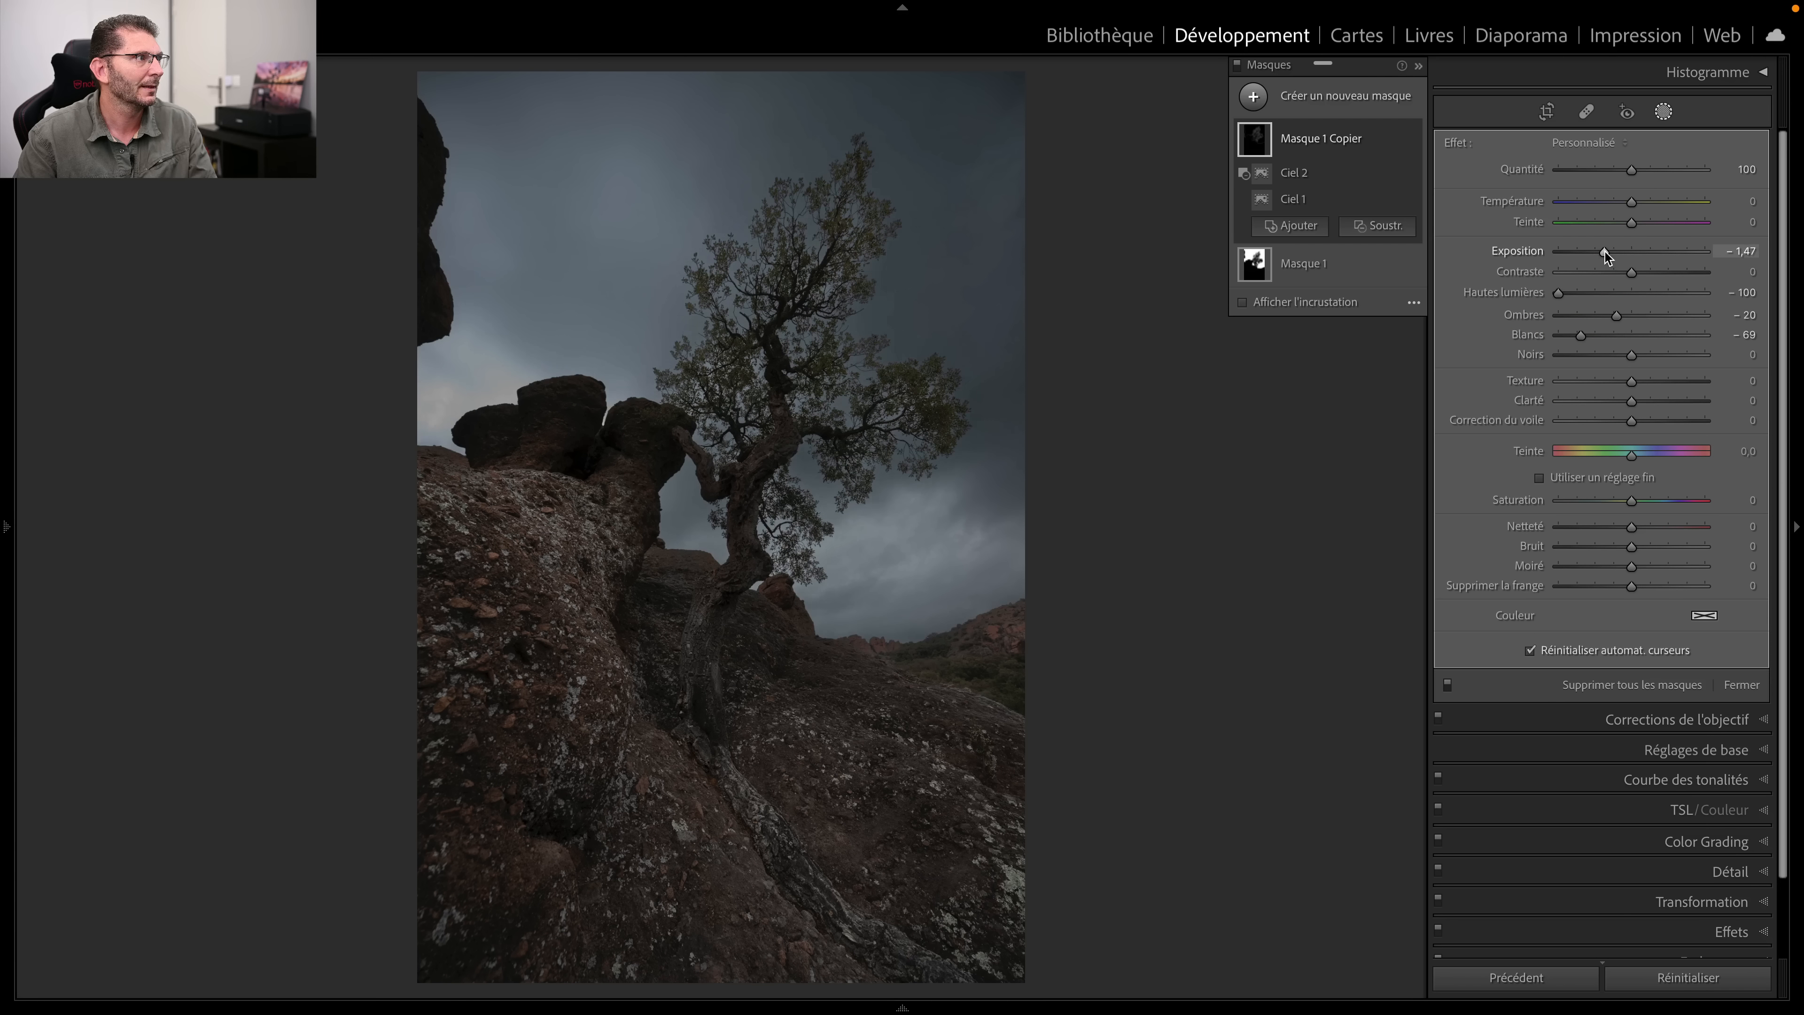
pyautogui.moveTo(1602, 252); pyautogui.dragTo(1600, 253)
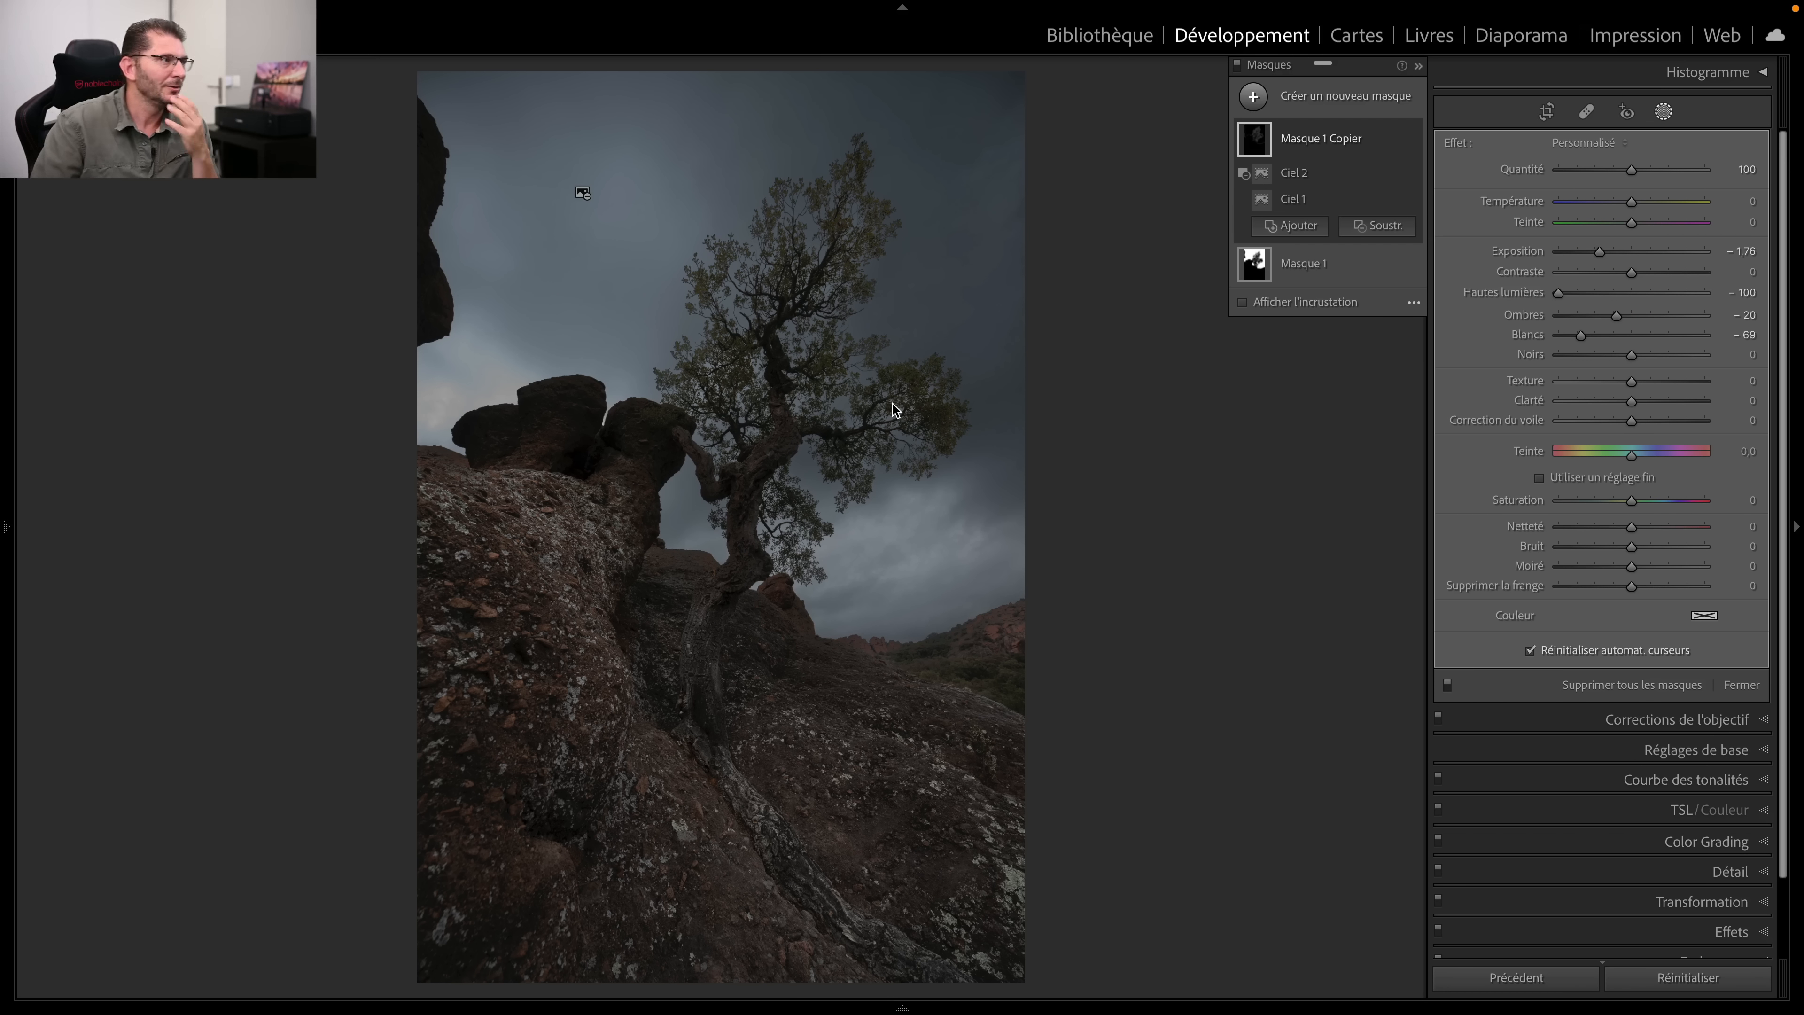
pyautogui.press('o')
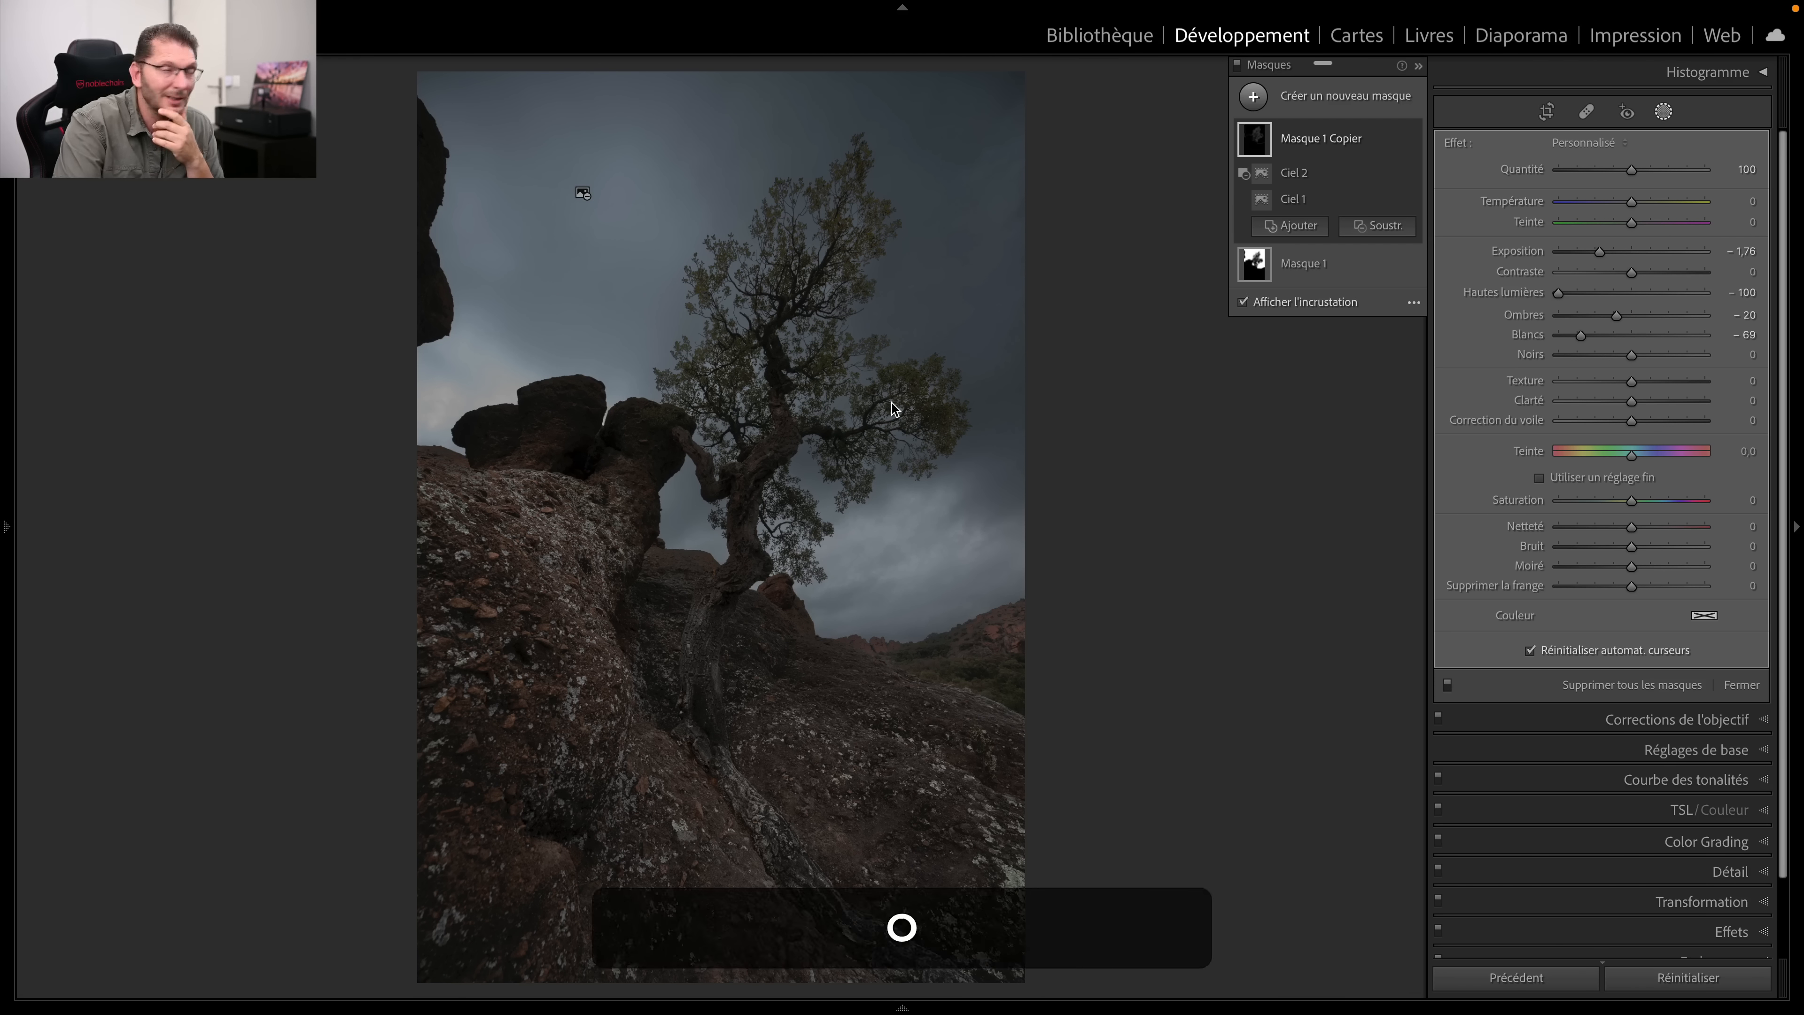